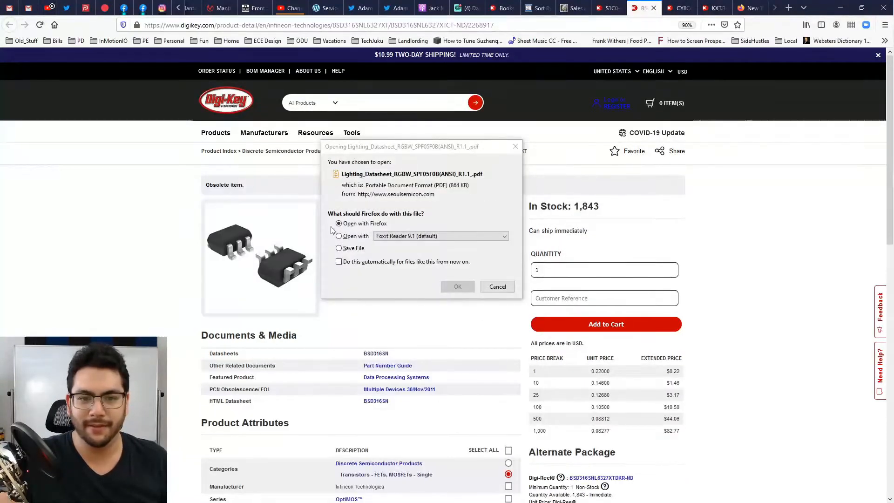
Step: Open the downloaded RGBW LED datasheet PDF in Foxit Reader and go to its index on page 2
{"action": "left_click", "coordinate": [350, 236]}
{"action": "left_click", "coordinate": [458, 287]}
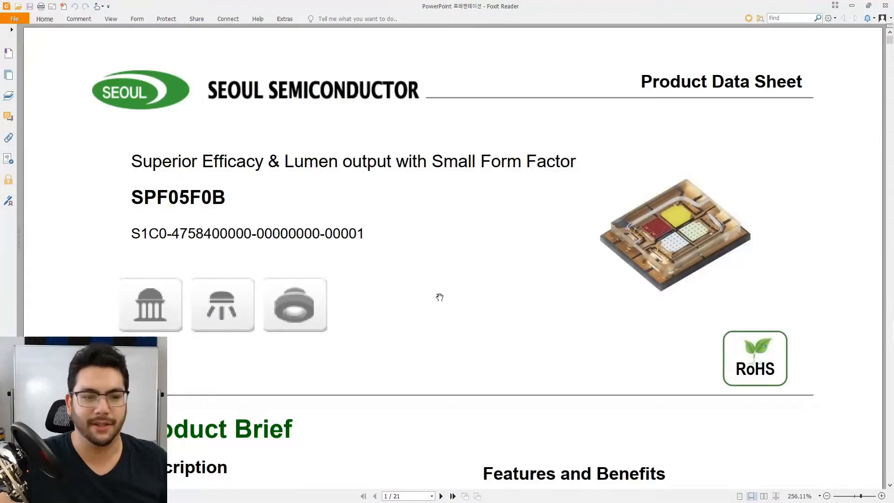
{"action": "scroll", "coordinate": [439, 297], "scroll_direction": "down", "scroll_amount": 15}
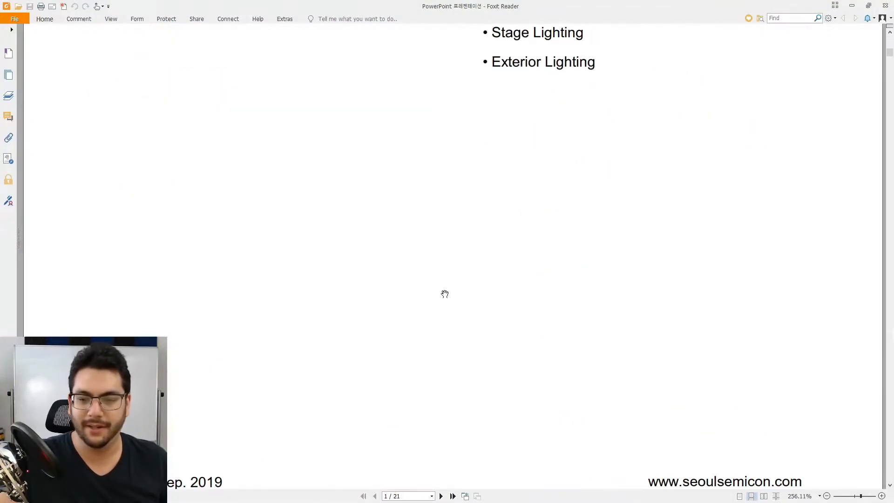
{"action": "scroll", "coordinate": [445, 294], "scroll_direction": "down", "scroll_amount": 10}
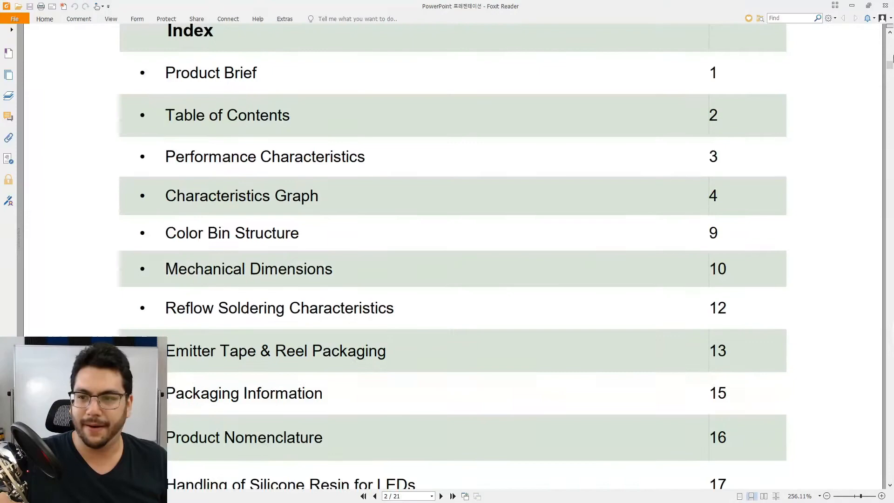
Step: Review the SPF05F0B product brief on the first page and find the Mechanical Dimensions drawings on page 10
{"action": "mouse_move", "coordinate": [887, 75]}
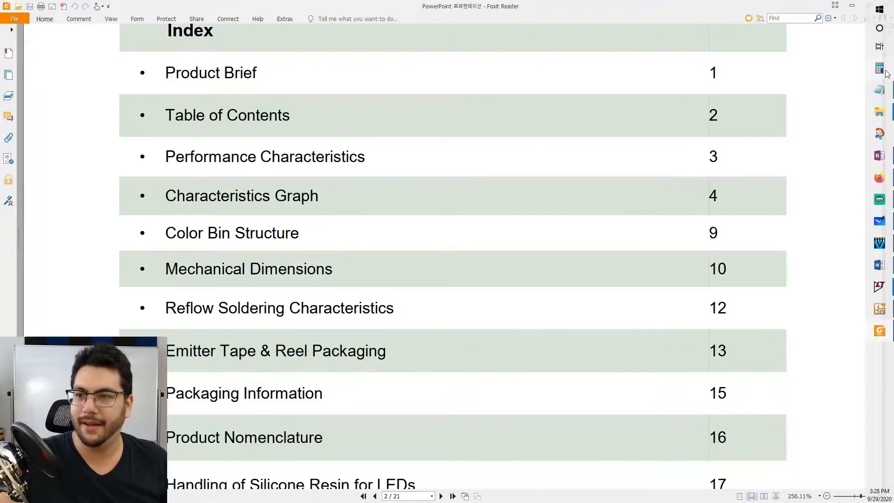
{"action": "middle_click", "coordinate": [781, 180]}
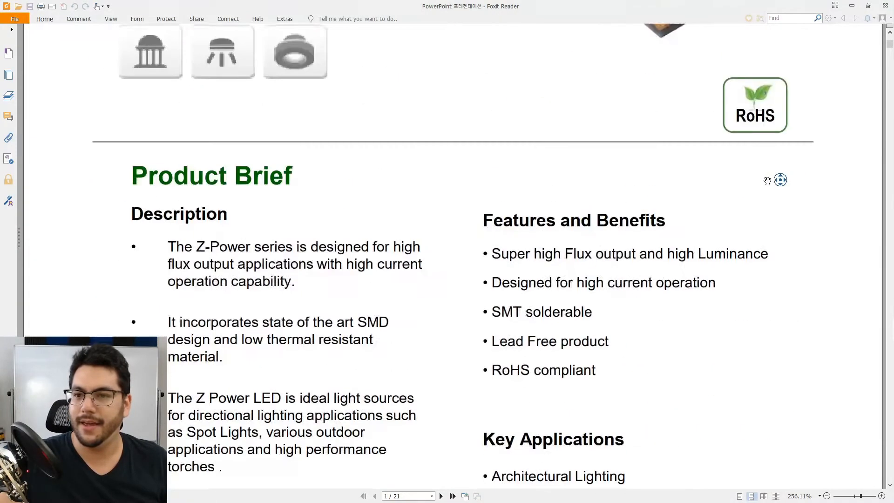
{"action": "middle_click", "coordinate": [747, 180]}
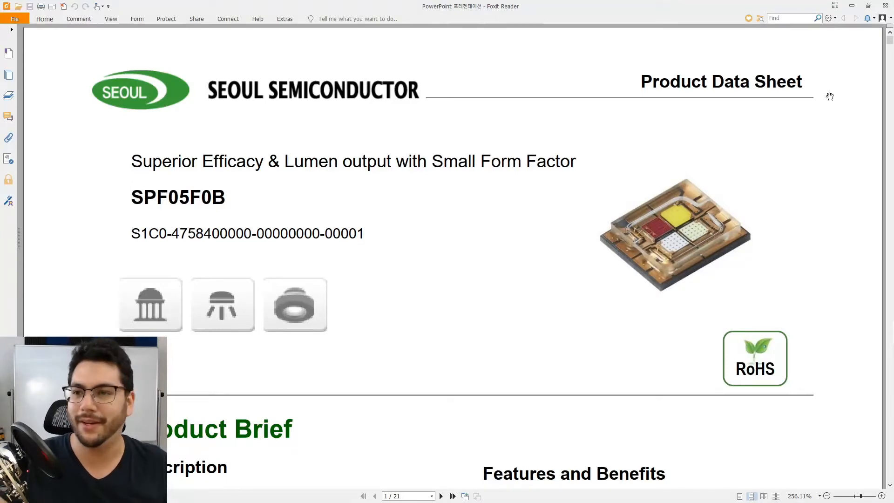
{"action": "scroll", "coordinate": [536, 217], "scroll_direction": "down", "scroll_amount": 15}
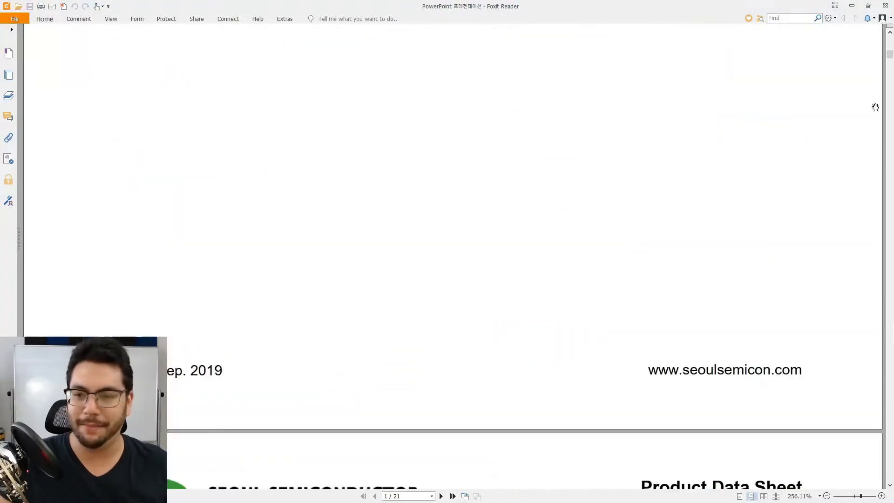
{"action": "mouse_move", "coordinate": [890, 53]}
{"action": "left_mouse_down"}
{"action": "mouse_move", "coordinate": [890, 243]}
{"action": "mouse_move", "coordinate": [890, 233]}
{"action": "left_mouse_up"}
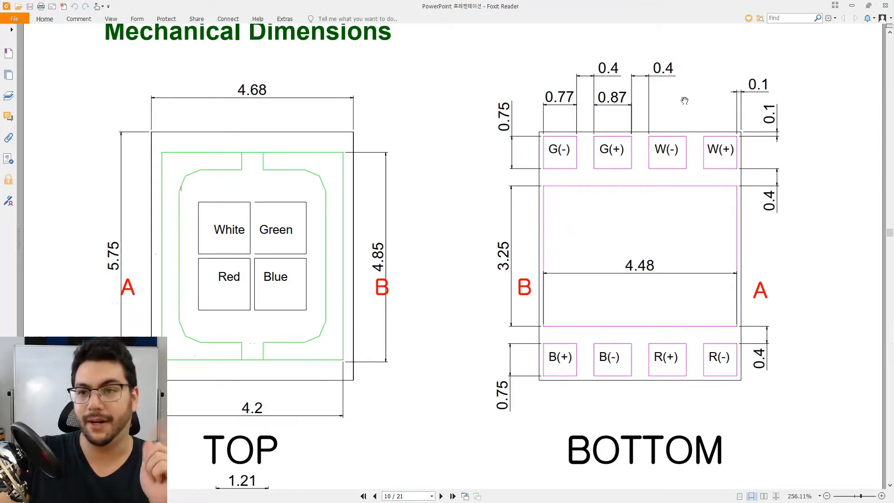
Step: Return to the browser and check the stock quantity and voltage and current ratings of the BSD316SNL6327XT MOSFET
{"action": "left_click", "coordinate": [852, 6]}
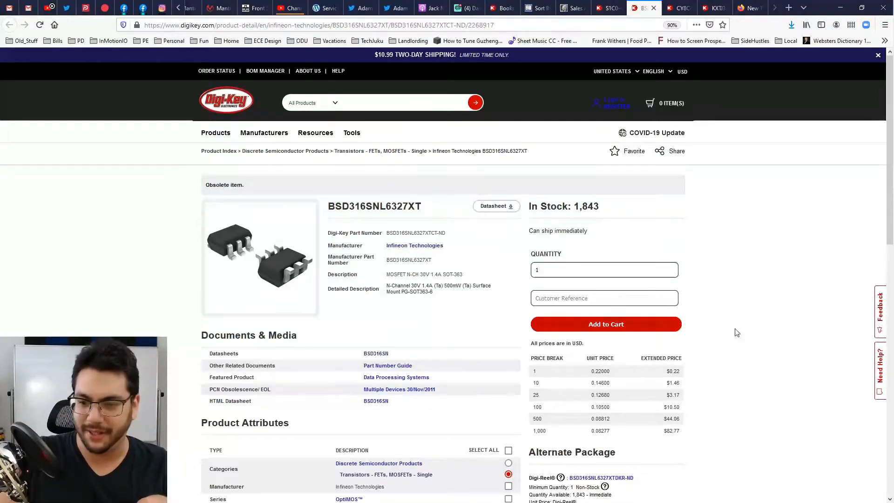
{"action": "scroll", "coordinate": [729, 295], "scroll_direction": "down", "scroll_amount": 3}
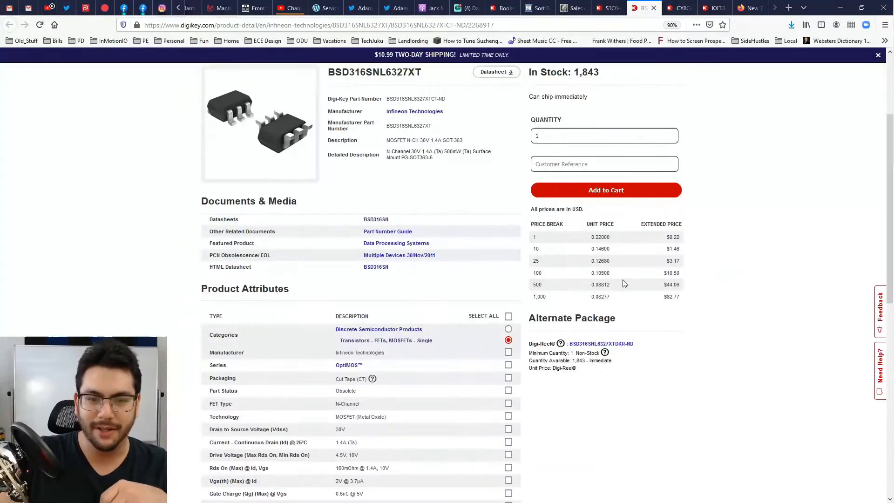
{"action": "scroll", "coordinate": [687, 168], "scroll_direction": "up", "scroll_amount": 2}
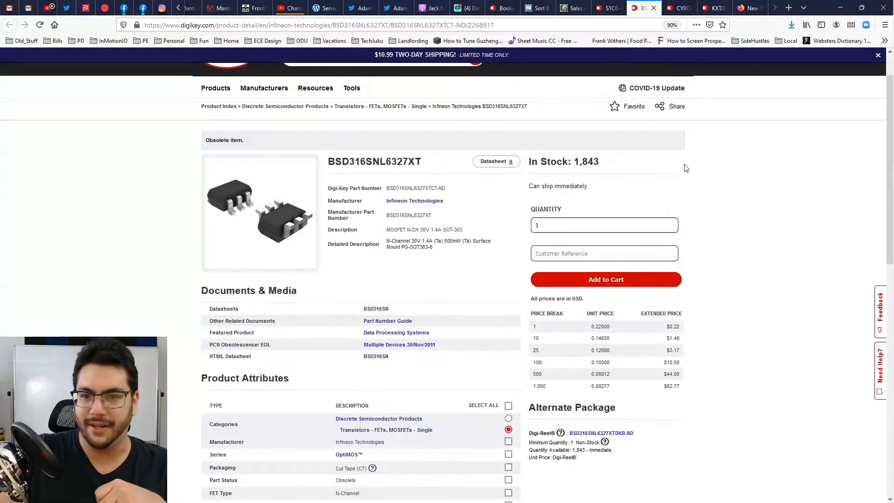
{"action": "triple_click", "coordinate": [584, 161]}
{"action": "left_click", "coordinate": [741, 245]}
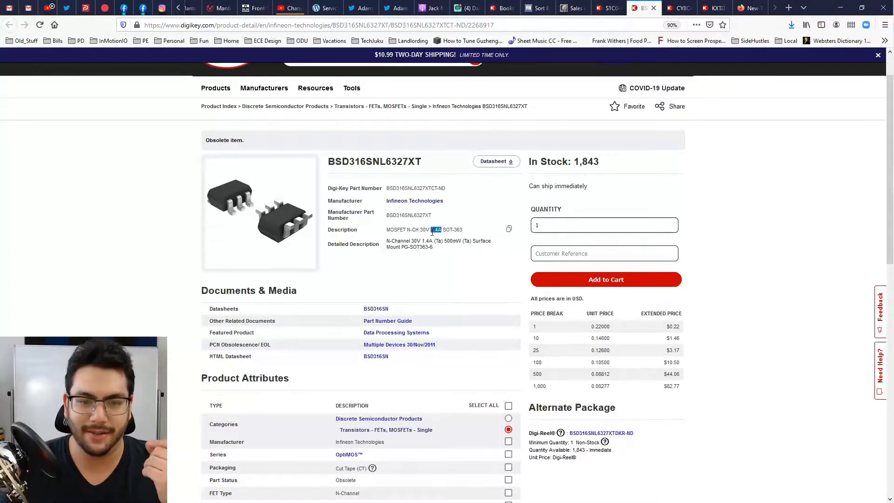
{"action": "left_click", "coordinate": [421, 239]}
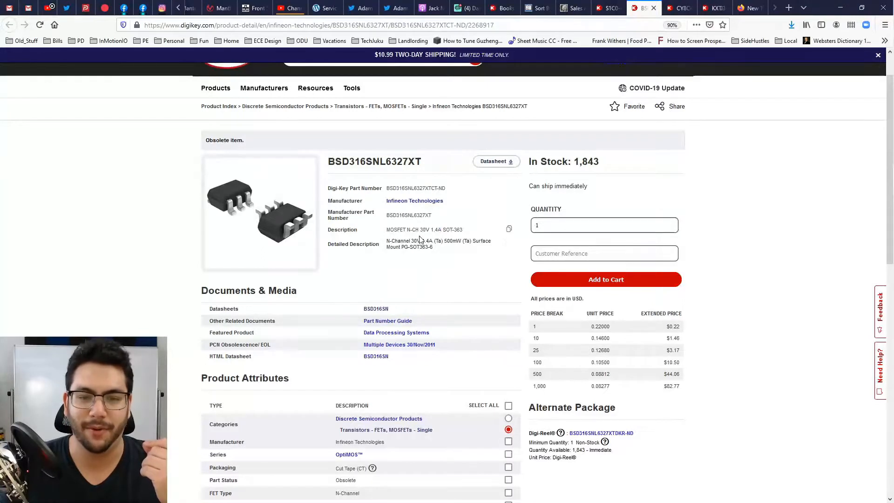
{"action": "left_click", "coordinate": [427, 253]}
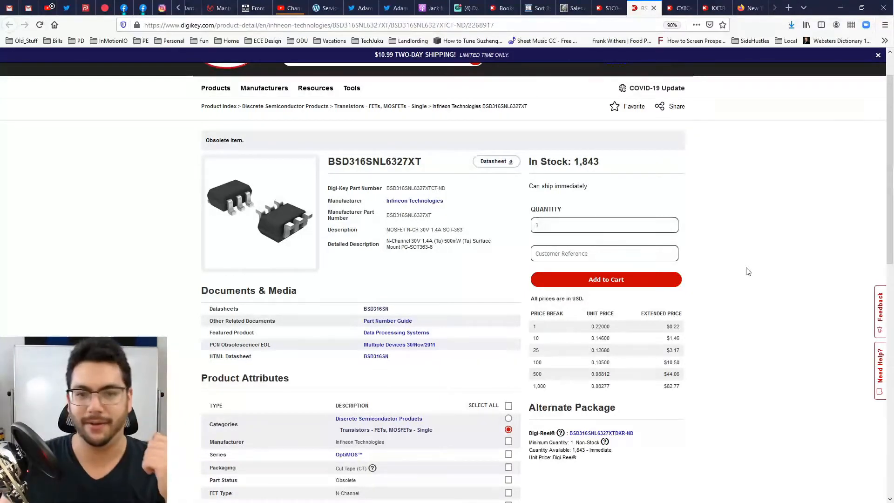
Step: Switch to the CY8C4245LTI-M445 microcontroller page and examine its processor speed in the product attributes
{"action": "left_click", "coordinate": [681, 10]}
{"action": "scroll", "coordinate": [174, 347], "scroll_direction": "up", "scroll_amount": 6}
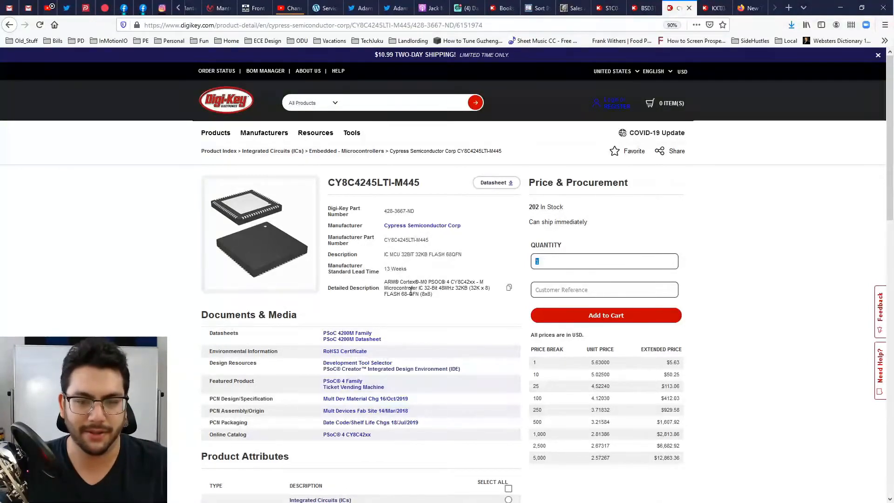
{"action": "scroll", "coordinate": [112, 317], "scroll_direction": "down", "scroll_amount": 8}
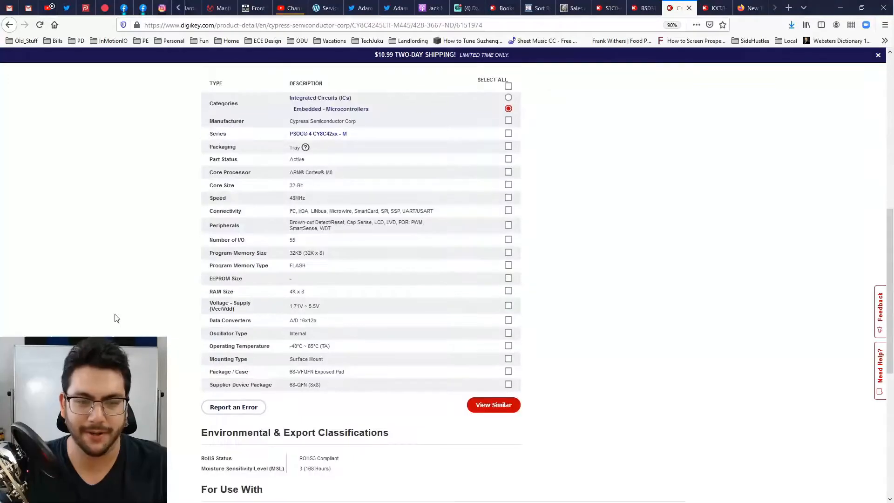
{"action": "scroll", "coordinate": [119, 258], "scroll_direction": "up", "scroll_amount": 1}
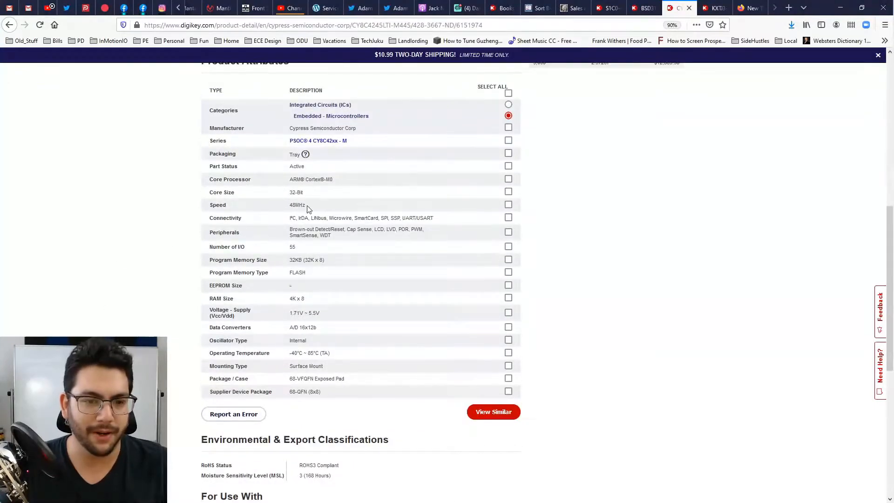
{"action": "left_click_drag", "start_coordinate": [307, 209], "coordinate": [291, 210]}
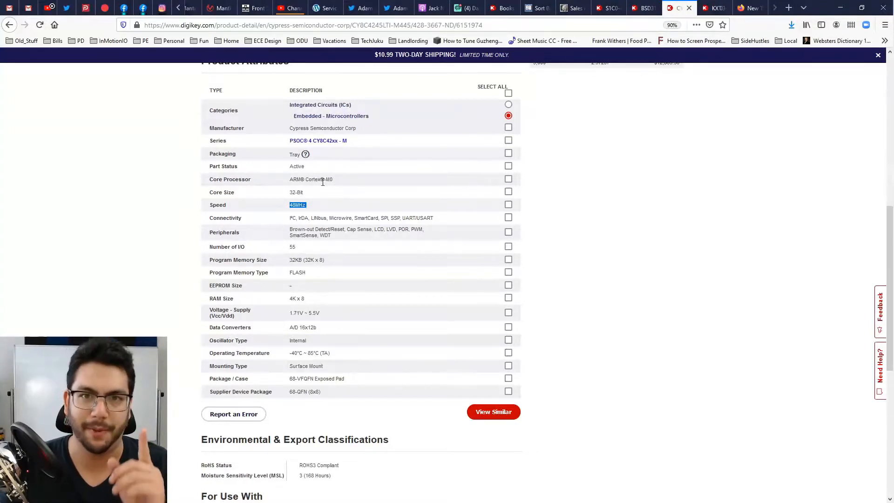
{"action": "left_click", "coordinate": [369, 237]}
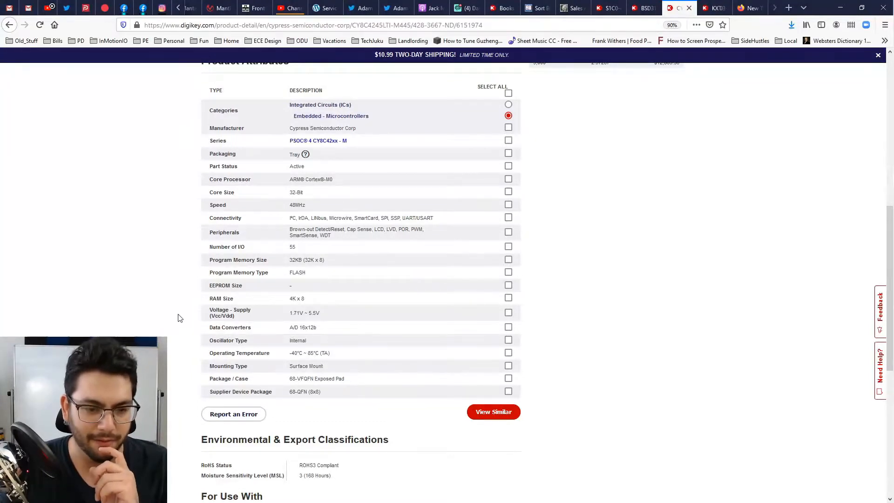
Step: Go back to the start of the microcontroller page and check the price for a single unit
{"action": "middle_click", "coordinate": [183, 328]}
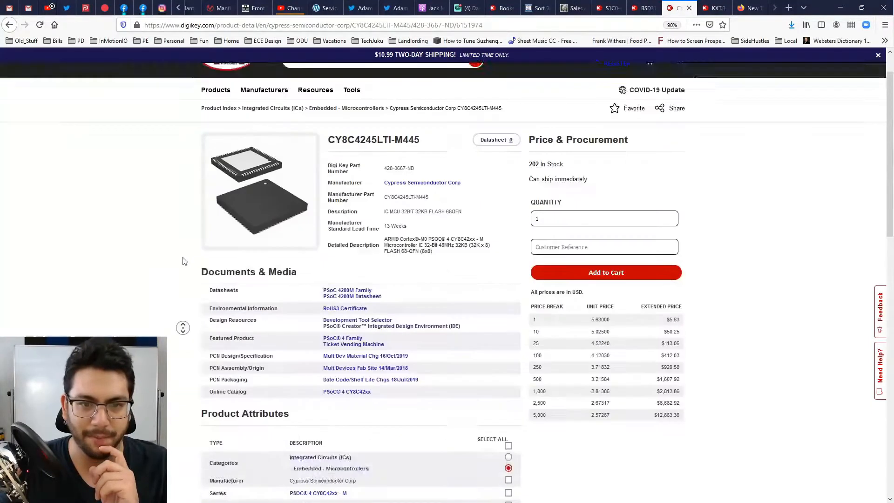
{"action": "middle_click", "coordinate": [183, 261]}
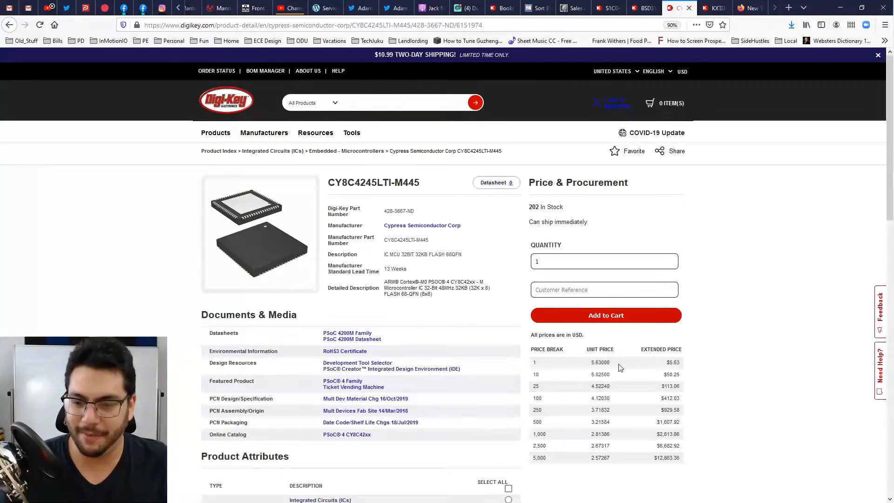
{"action": "left_click_drag", "start_coordinate": [683, 363], "coordinate": [670, 363]}
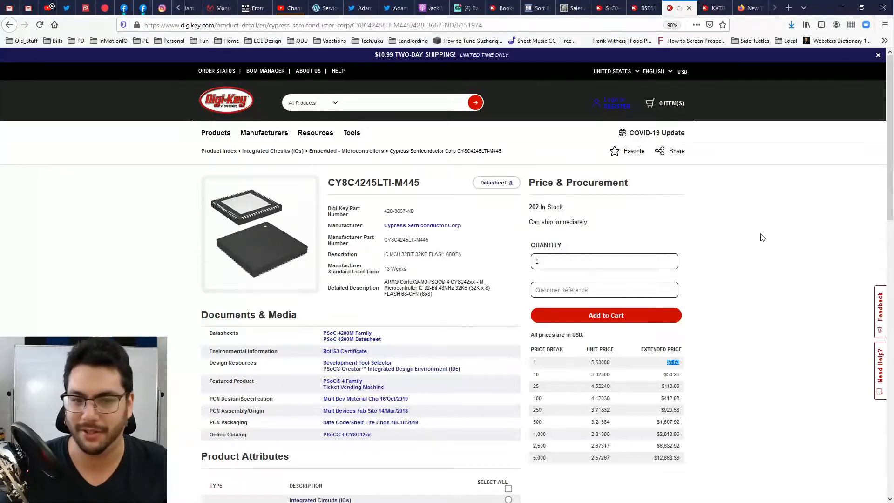
{"action": "left_click", "coordinate": [739, 229]}
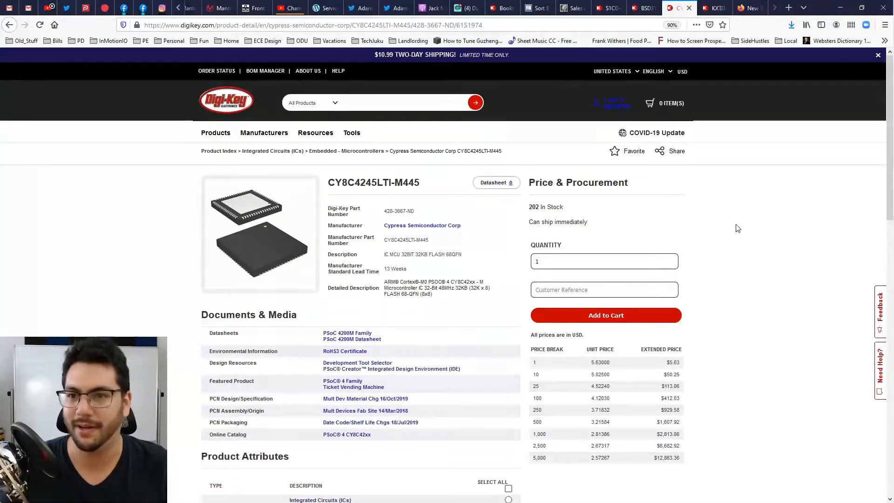
Step: Switch to the KXTJ3-1057 accelerometer page and check the measurement range in its detailed description
{"action": "left_click", "coordinate": [710, 12]}
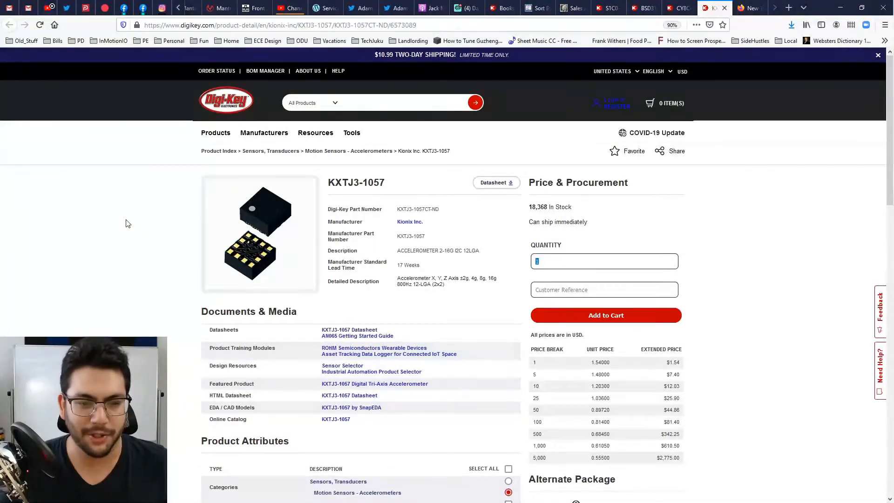
{"action": "mouse_move", "coordinate": [152, 219]}
{"action": "middle_mouse_down"}
{"action": "mouse_move", "coordinate": [152, 231]}
{"action": "mouse_move", "coordinate": [159, 223]}
{"action": "middle_mouse_up"}
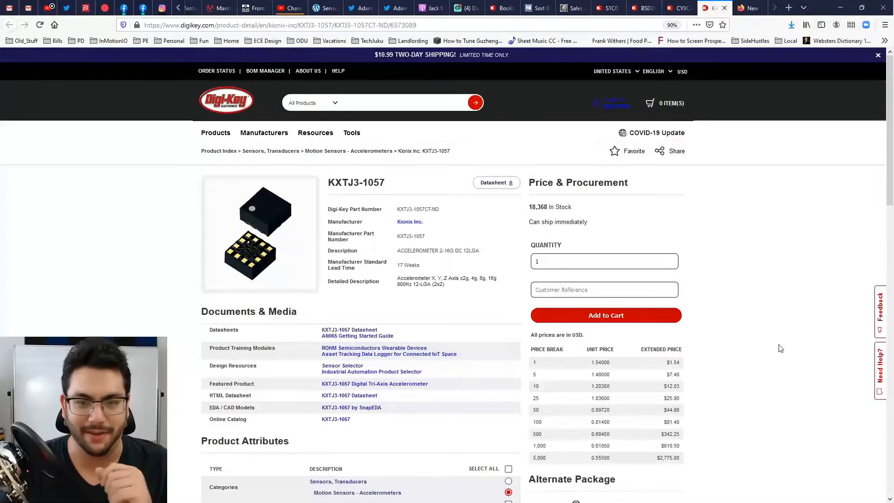
{"action": "scroll", "coordinate": [750, 322], "scroll_direction": "down", "scroll_amount": 2}
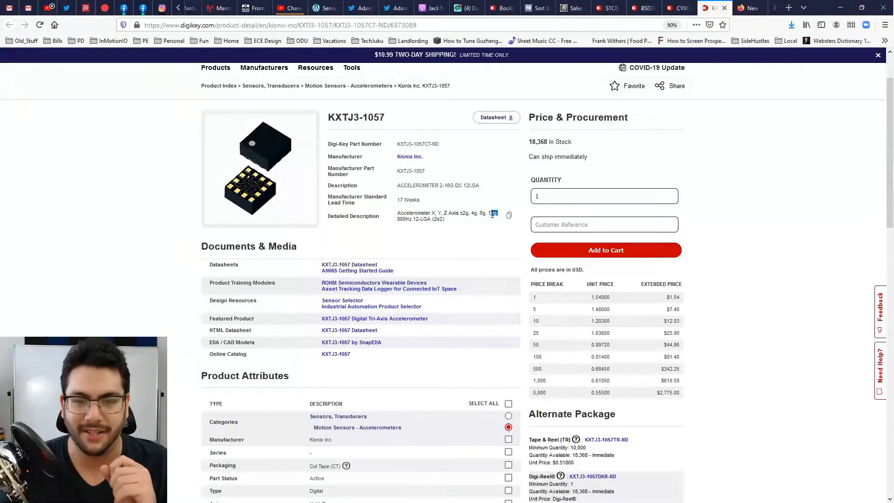
{"action": "left_click", "coordinate": [475, 239]}
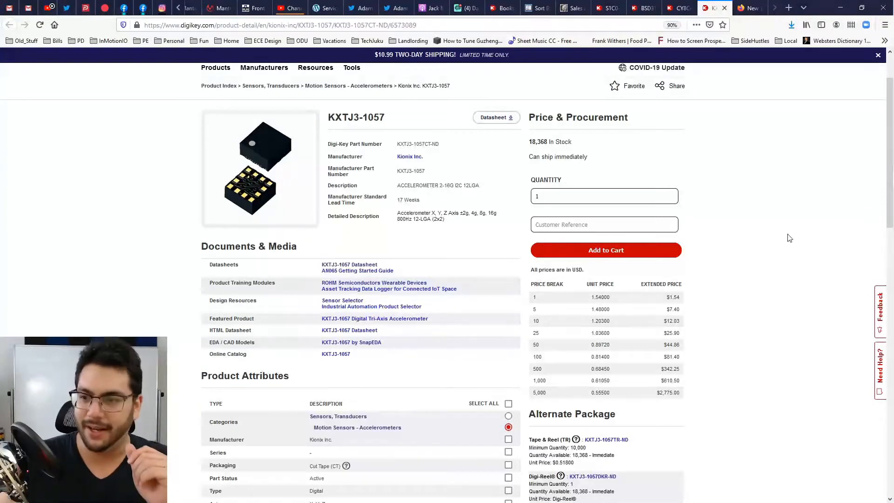
Step: Switch to Microsoft Whiteboard and draw a black upright blade with a handle, adding a narrow blue strip along its straight edge
{"action": "mouse_move", "coordinate": [889, 232]}
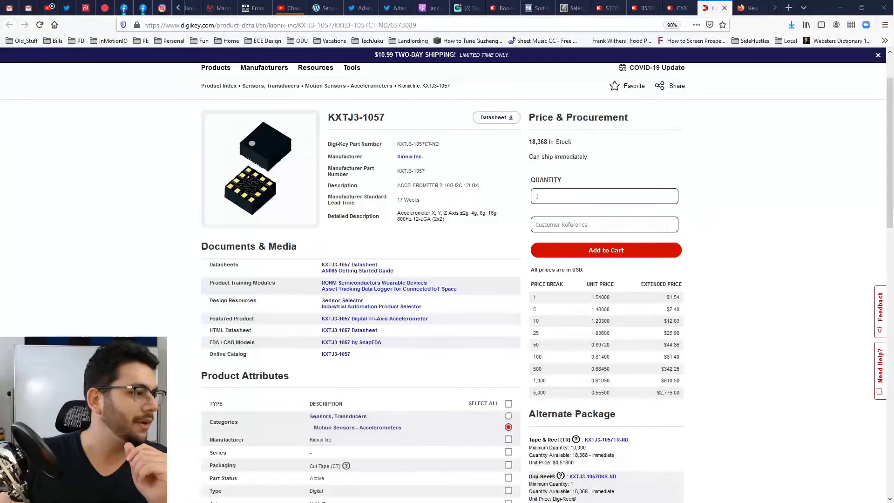
{"action": "left_click_drag", "start_coordinate": [340, 502], "coordinate": [391, 0]}
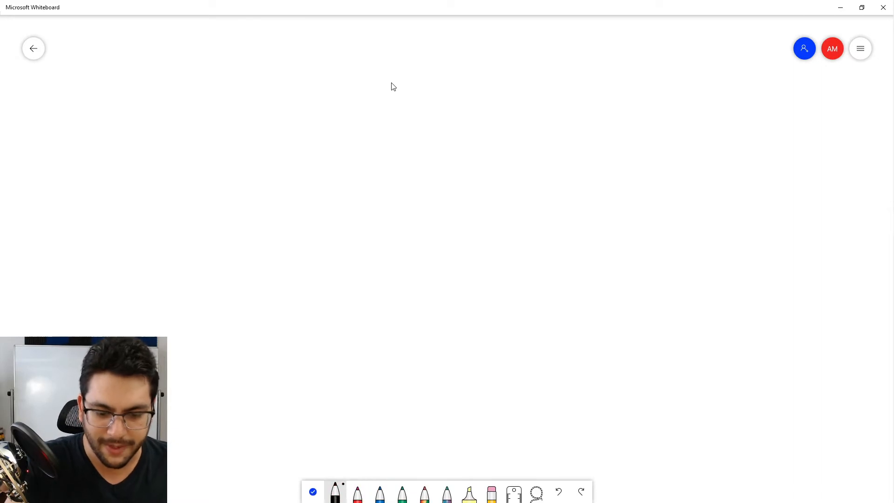
{"action": "mouse_move", "coordinate": [439, 70]}
{"action": "left_mouse_down"}
{"action": "mouse_move", "coordinate": [428, 255]}
{"action": "mouse_move", "coordinate": [431, 69]}
{"action": "mouse_move", "coordinate": [385, 128]}
{"action": "mouse_move", "coordinate": [381, 233]}
{"action": "mouse_move", "coordinate": [413, 289]}
{"action": "left_mouse_up"}
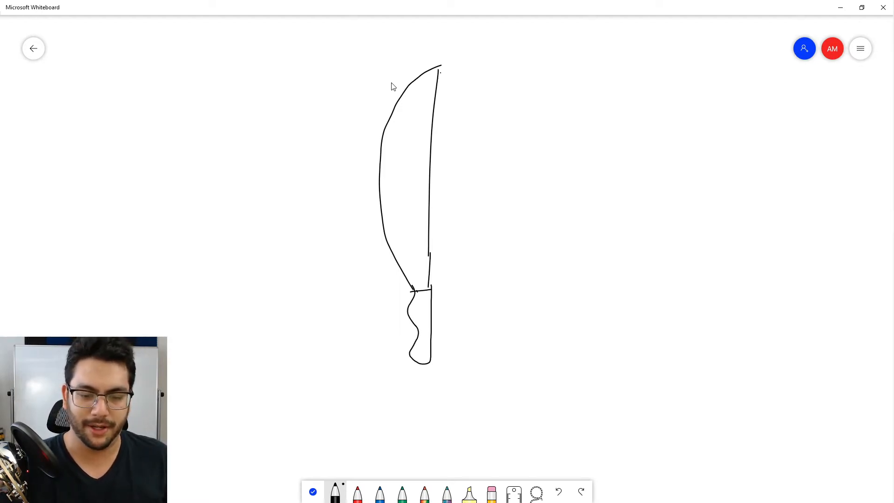
{"action": "left_click", "coordinate": [381, 493]}
{"action": "mouse_move", "coordinate": [430, 81]}
{"action": "left_mouse_down"}
{"action": "mouse_move", "coordinate": [422, 242]}
{"action": "mouse_move", "coordinate": [424, 174]}
{"action": "left_mouse_up"}
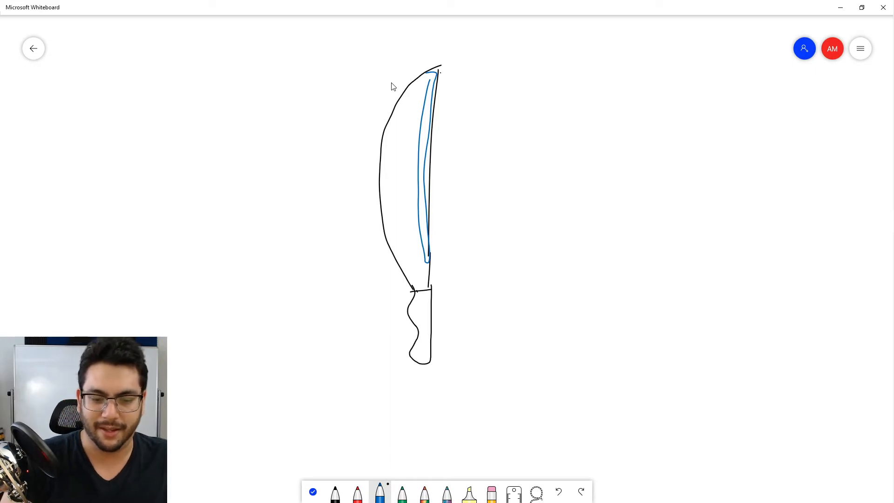
Step: Draw a long curved red arrow pointing at the straight edge near the blade's tip
{"action": "key", "text": "Left"}
{"action": "left_click_drag", "start_coordinate": [443, 91], "coordinate": [605, 115]}
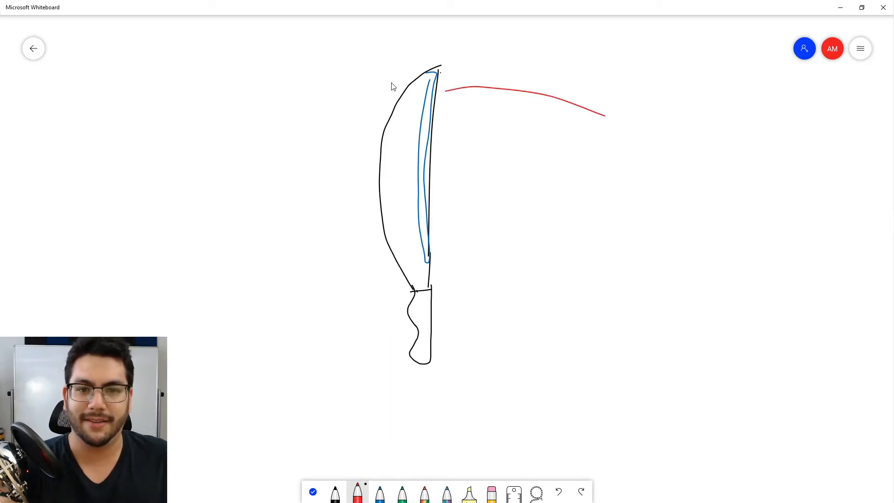
{"action": "mouse_move", "coordinate": [488, 71]}
{"action": "left_mouse_down"}
{"action": "mouse_move", "coordinate": [444, 91]}
{"action": "mouse_move", "coordinate": [462, 111]}
{"action": "left_mouse_up"}
Step: Draw a green box around the blade's tip with an arrow pointing away from the red one, labelled with the vector a
{"action": "key", "text": "Right"}
{"action": "key", "text": "Right"}
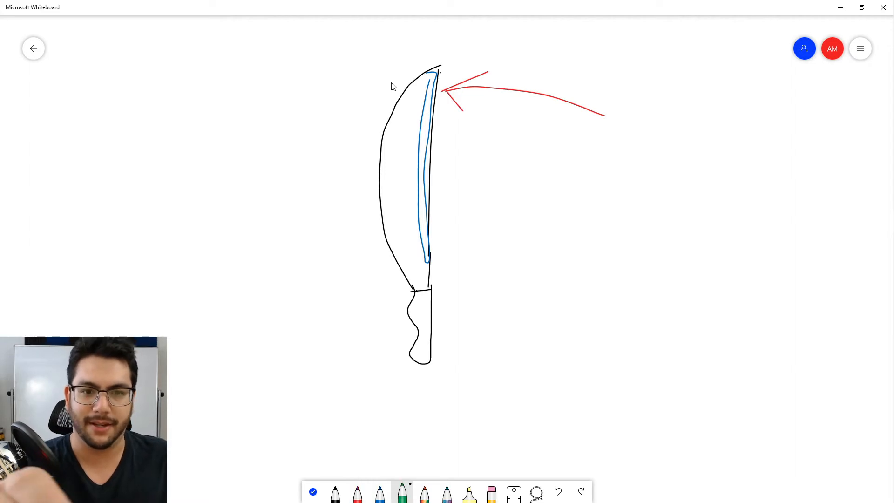
{"action": "mouse_move", "coordinate": [428, 62]}
{"action": "left_mouse_down"}
{"action": "mouse_move", "coordinate": [419, 83]}
{"action": "mouse_move", "coordinate": [425, 59]}
{"action": "left_mouse_up"}
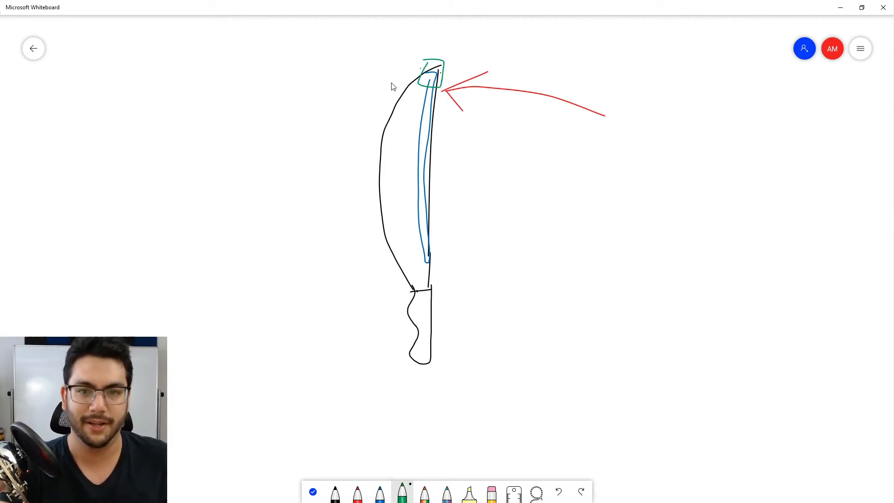
{"action": "mouse_move", "coordinate": [420, 72]}
{"action": "left_mouse_down"}
{"action": "mouse_move", "coordinate": [388, 70]}
{"action": "mouse_move", "coordinate": [406, 81]}
{"action": "mouse_move", "coordinate": [371, 77]}
{"action": "mouse_move", "coordinate": [386, 58]}
{"action": "mouse_move", "coordinate": [380, 63]}
{"action": "left_mouse_up"}
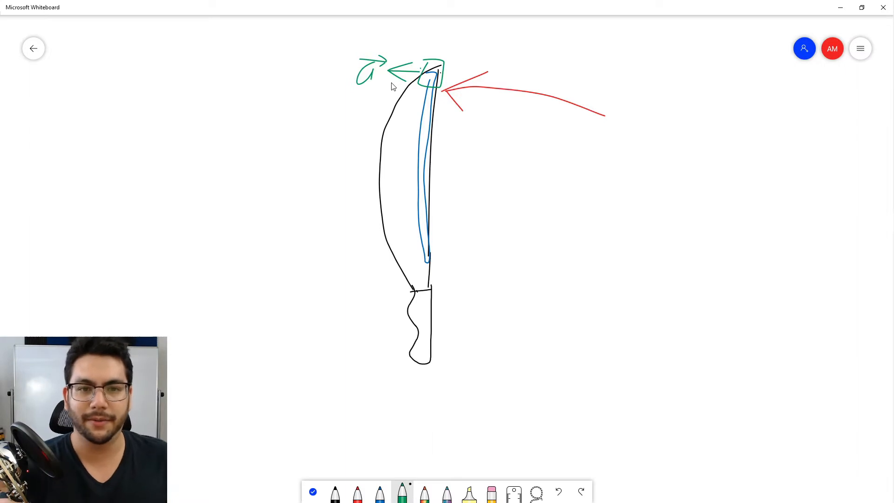
Step: Draw a green arrow from the blade toward the open area beside it and write the double integral ∫∫ a(t) dt dt there
{"action": "left_click_drag", "start_coordinate": [451, 125], "coordinate": [516, 175]}
{"action": "left_click_drag", "start_coordinate": [515, 185], "coordinate": [493, 194]}
{"action": "left_click_drag", "start_coordinate": [571, 165], "coordinate": [534, 252]}
{"action": "left_click_drag", "start_coordinate": [604, 162], "coordinate": [577, 253]}
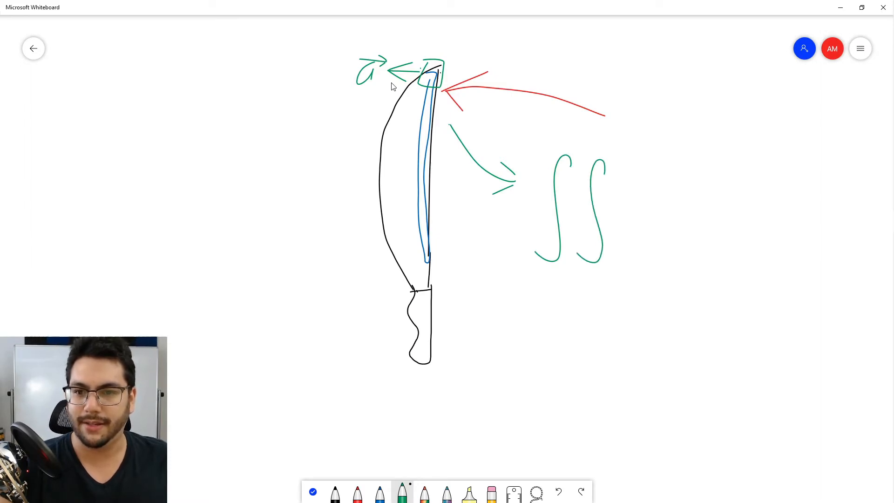
{"action": "left_click_drag", "start_coordinate": [651, 200], "coordinate": [656, 240]}
{"action": "left_click_drag", "start_coordinate": [676, 202], "coordinate": [669, 230]}
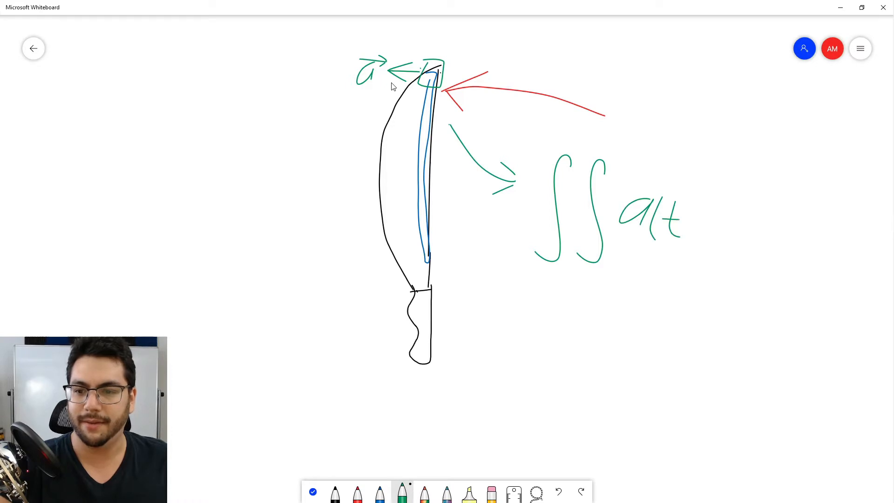
{"action": "left_click_drag", "start_coordinate": [694, 195], "coordinate": [690, 247]}
{"action": "mouse_move", "coordinate": [724, 222]}
{"action": "left_mouse_down"}
{"action": "mouse_move", "coordinate": [711, 238]}
{"action": "mouse_move", "coordinate": [722, 240]}
{"action": "left_mouse_up"}
{"action": "mouse_move", "coordinate": [752, 205]}
{"action": "left_mouse_down"}
{"action": "mouse_move", "coordinate": [751, 246]}
{"action": "mouse_move", "coordinate": [764, 221]}
{"action": "mouse_move", "coordinate": [791, 204]}
{"action": "mouse_move", "coordinate": [809, 250]}
{"action": "mouse_move", "coordinate": [803, 227]}
{"action": "left_mouse_up"}
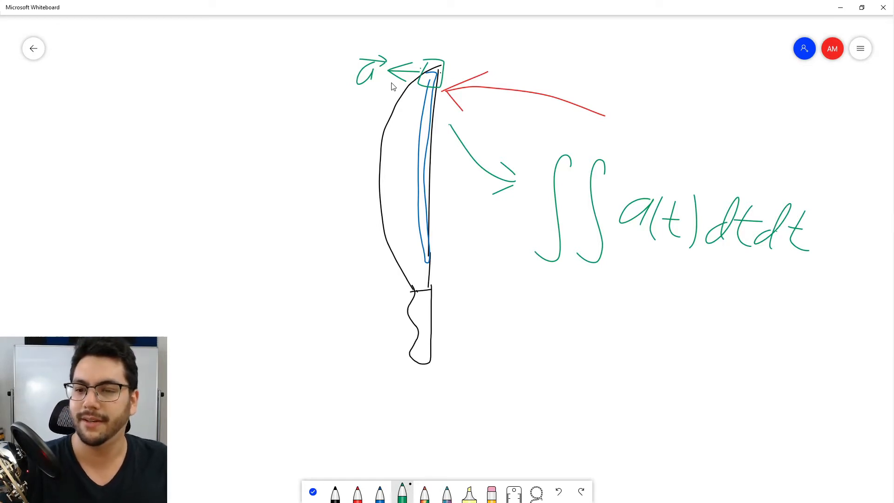
Step: Draw a blue bracket beneath the inner integral and label it v(t)
{"action": "left_click", "coordinate": [380, 493]}
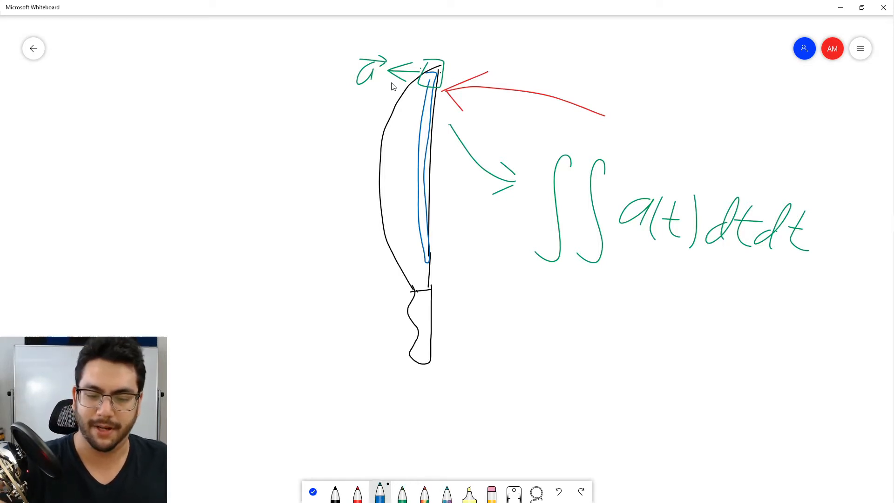
{"action": "mouse_move", "coordinate": [574, 254]}
{"action": "left_mouse_down"}
{"action": "mouse_move", "coordinate": [800, 287]}
{"action": "mouse_move", "coordinate": [829, 256]}
{"action": "left_mouse_up"}
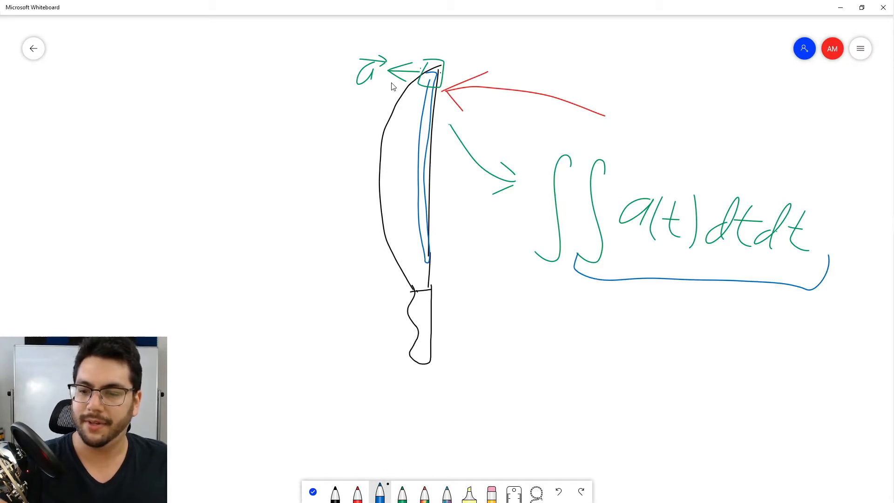
{"action": "mouse_move", "coordinate": [660, 295]}
{"action": "left_mouse_down"}
{"action": "mouse_move", "coordinate": [662, 326]}
{"action": "mouse_move", "coordinate": [701, 292]}
{"action": "mouse_move", "coordinate": [698, 328]}
{"action": "left_mouse_up"}
{"action": "mouse_move", "coordinate": [721, 303]}
{"action": "left_mouse_down"}
{"action": "mouse_move", "coordinate": [715, 323]}
{"action": "mouse_move", "coordinate": [731, 332]}
{"action": "left_mouse_up"}
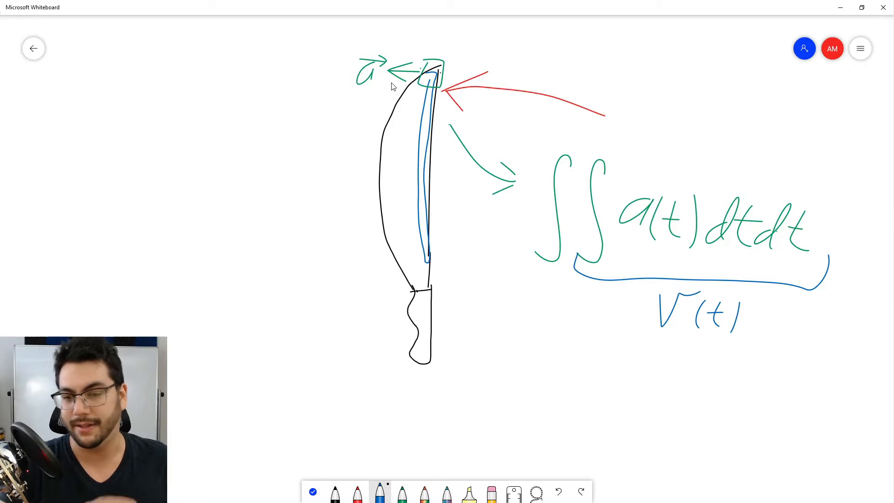
Step: Draw a wider red bracket beneath the whole double integral, label it x(t) and underline the label several times
{"action": "left_click", "coordinate": [357, 493]}
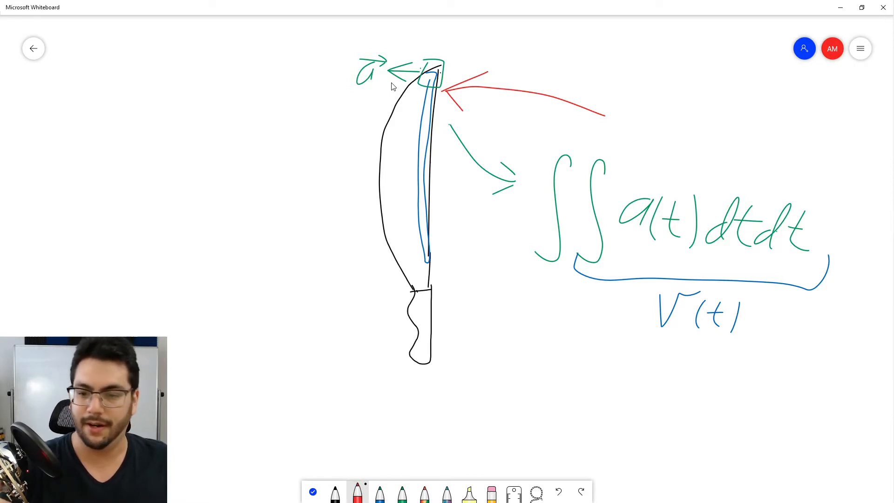
{"action": "mouse_move", "coordinate": [534, 282]}
{"action": "left_mouse_down"}
{"action": "mouse_move", "coordinate": [533, 337]}
{"action": "mouse_move", "coordinate": [841, 359]}
{"action": "mouse_move", "coordinate": [846, 342]}
{"action": "left_mouse_up"}
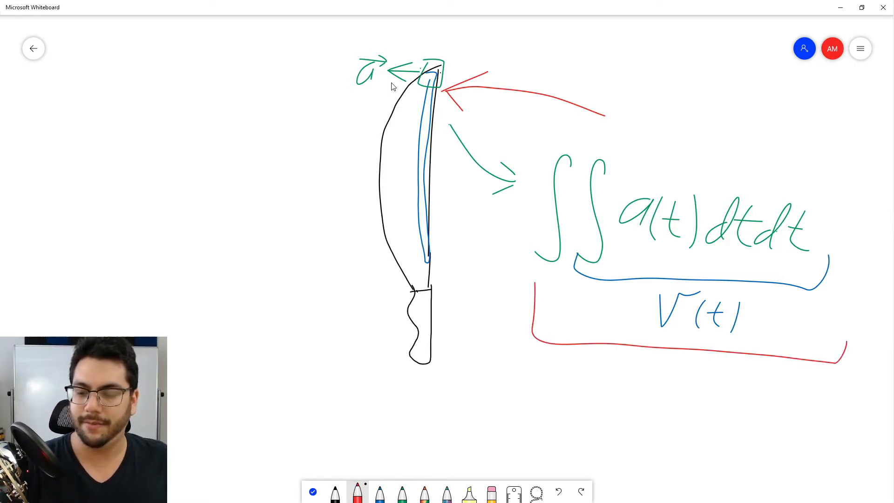
{"action": "mouse_move", "coordinate": [620, 378]}
{"action": "left_mouse_down"}
{"action": "mouse_move", "coordinate": [636, 385]}
{"action": "mouse_move", "coordinate": [644, 405]}
{"action": "left_mouse_up"}
{"action": "mouse_move", "coordinate": [652, 372]}
{"action": "left_mouse_down"}
{"action": "mouse_move", "coordinate": [617, 401]}
{"action": "mouse_move", "coordinate": [693, 411]}
{"action": "left_mouse_up"}
{"action": "left_click_drag", "start_coordinate": [709, 378], "coordinate": [701, 416]}
{"action": "left_click_drag", "start_coordinate": [604, 417], "coordinate": [748, 430]}
{"action": "left_click_drag", "start_coordinate": [613, 434], "coordinate": [738, 431]}
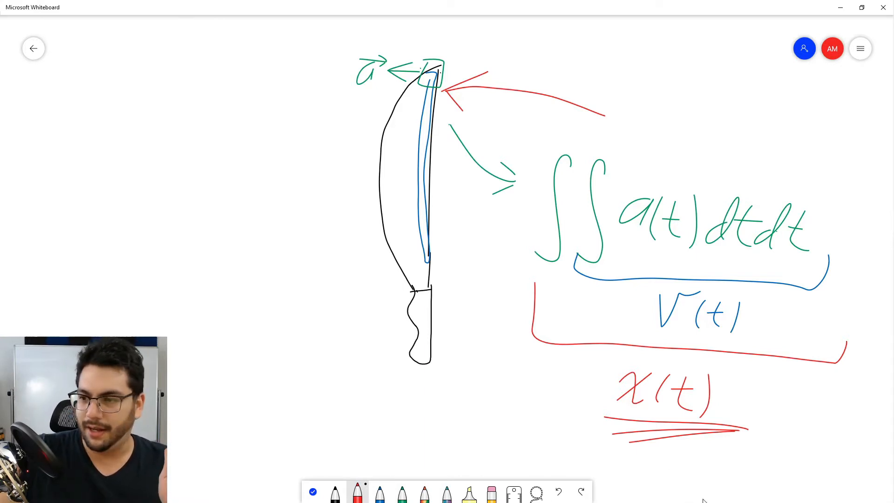
Step: Switch to the KXTJ3-1057 page in Firefox and examine the package size in its detailed description and the product attributes
{"action": "mouse_move", "coordinate": [891, 233]}
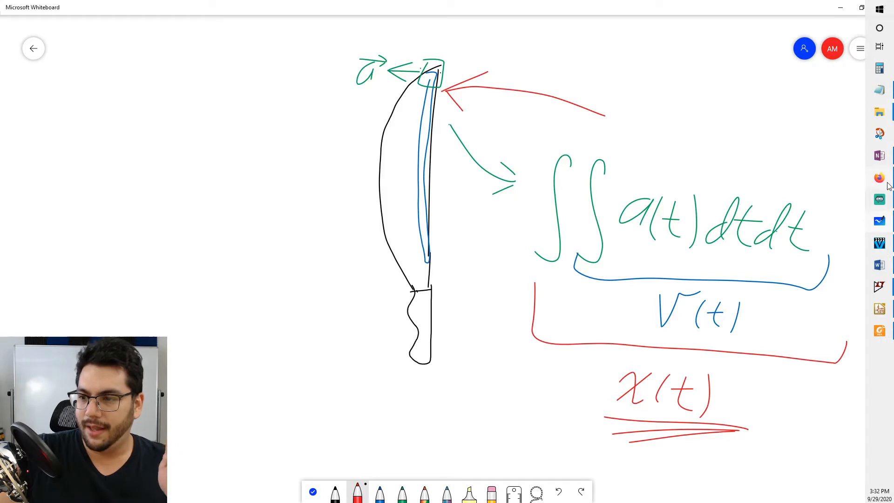
{"action": "mouse_move", "coordinate": [888, 186]}
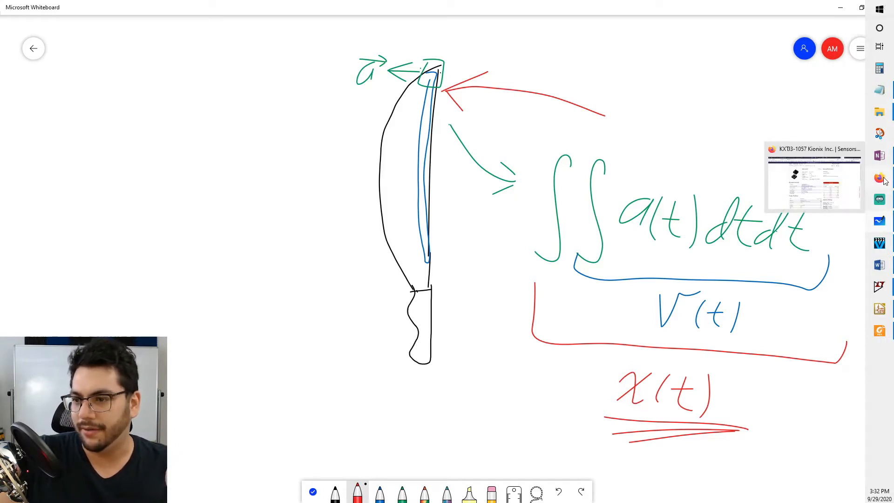
{"action": "left_click", "coordinate": [881, 184]}
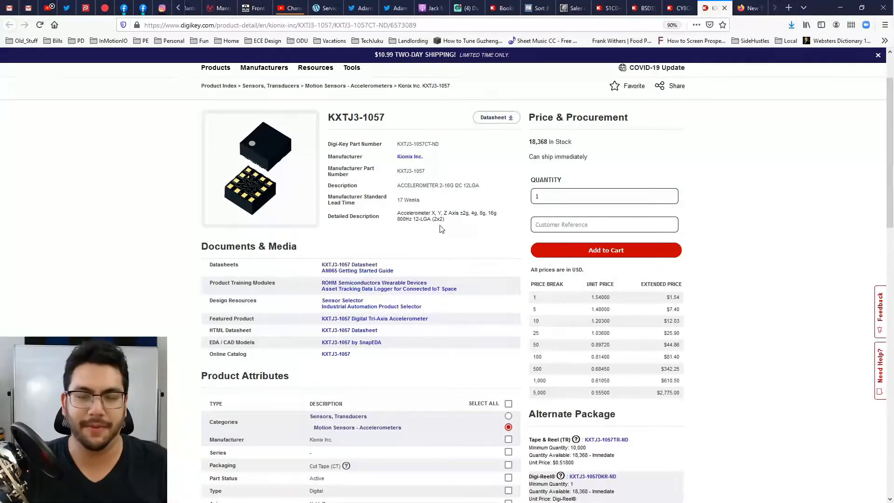
{"action": "left_click_drag", "start_coordinate": [445, 220], "coordinate": [432, 220]}
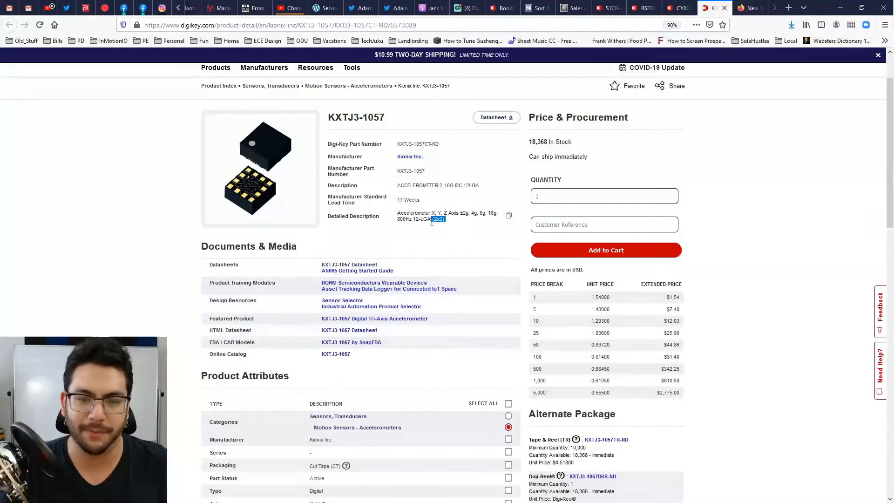
{"action": "left_click", "coordinate": [494, 237]}
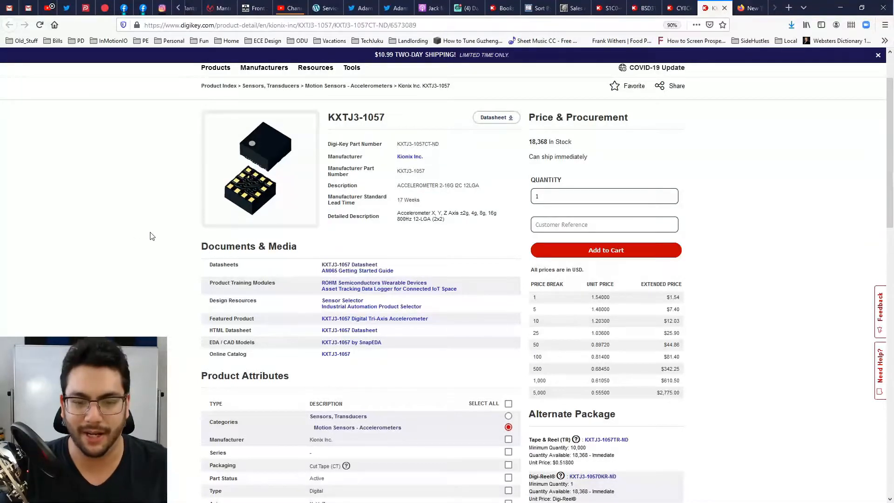
{"action": "scroll", "coordinate": [158, 242], "scroll_direction": "down", "scroll_amount": 3}
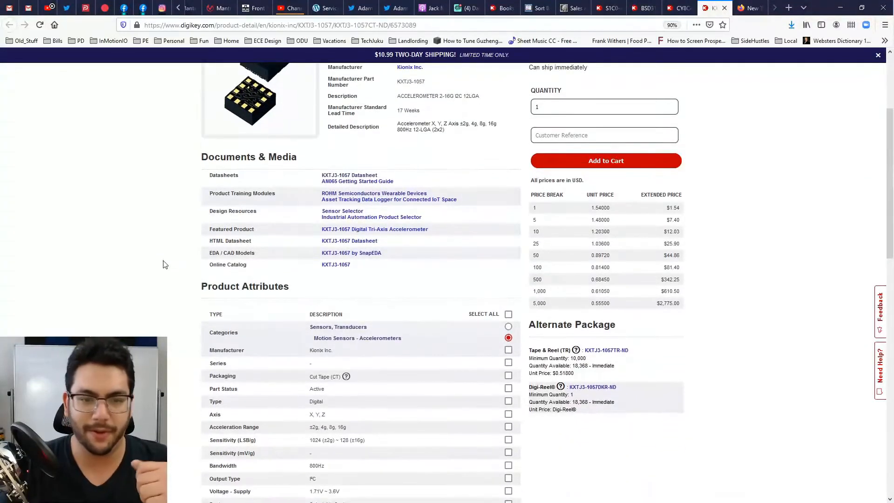
{"action": "scroll", "coordinate": [177, 246], "scroll_direction": "up", "scroll_amount": 1}
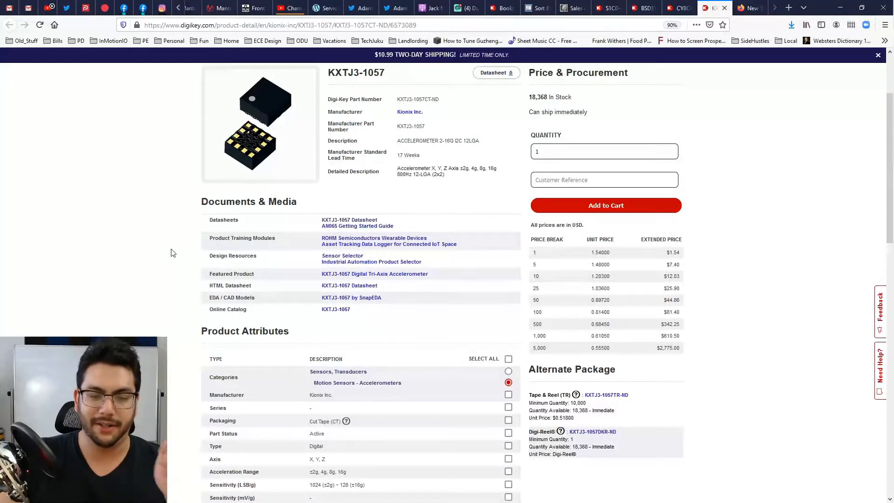
{"action": "scroll", "coordinate": [188, 269], "scroll_direction": "down", "scroll_amount": 1}
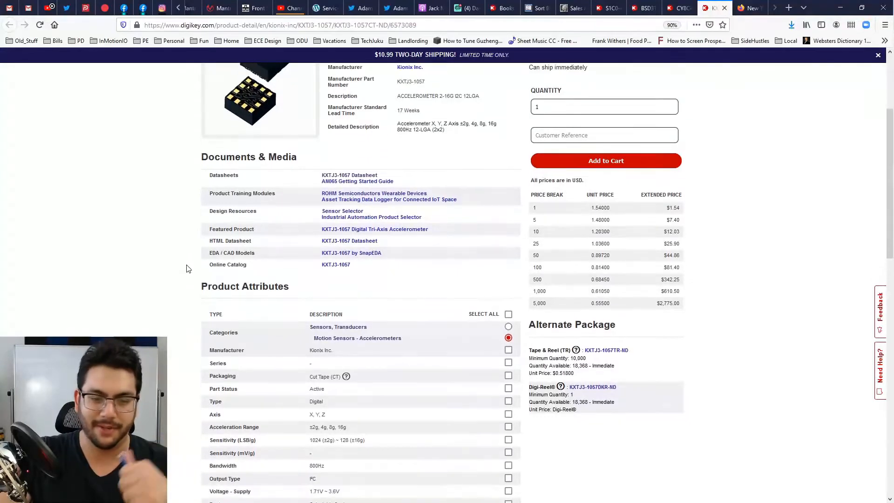
{"action": "scroll", "coordinate": [189, 279], "scroll_direction": "down", "scroll_amount": 1}
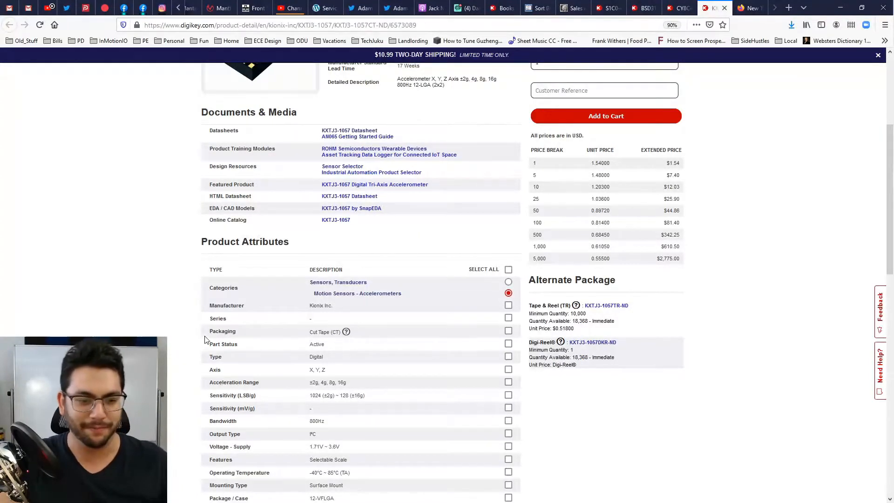
{"action": "scroll", "coordinate": [233, 354], "scroll_direction": "up", "scroll_amount": 4}
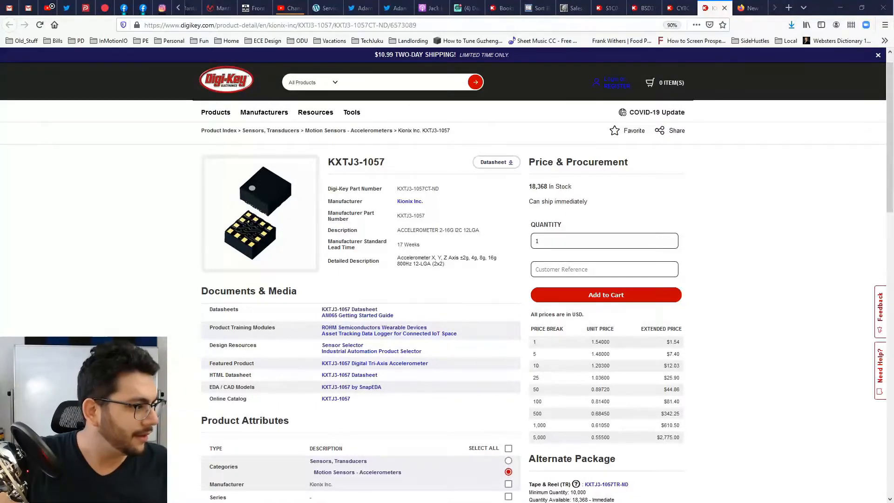
Step: Switch to KiCad, start a new project and browse up to the PCBs folder as its save location
{"action": "left_click_drag", "start_coordinate": [0, 95], "coordinate": [318, 80]}
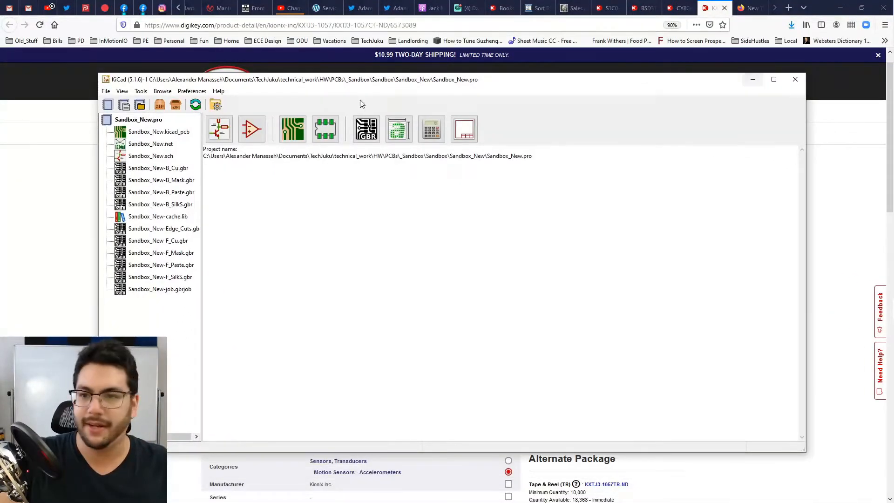
{"action": "left_click", "coordinate": [106, 91]}
{"action": "mouse_move", "coordinate": [148, 106]}
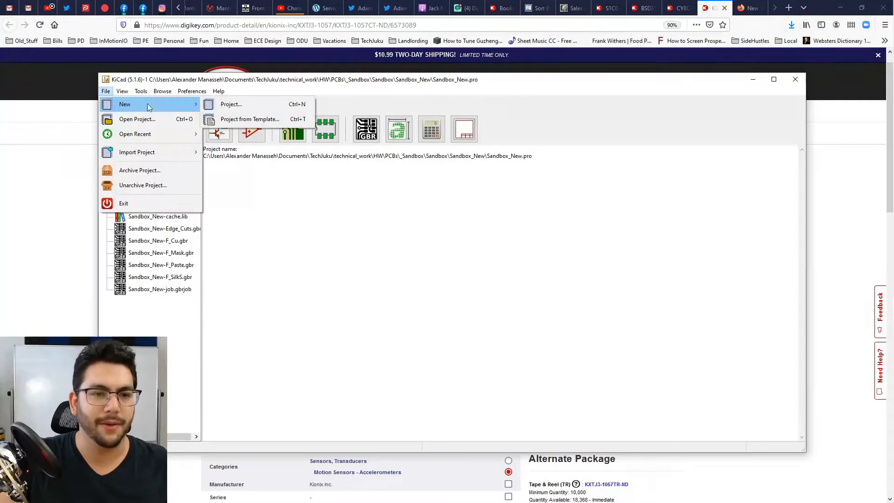
{"action": "left_click", "coordinate": [231, 104]}
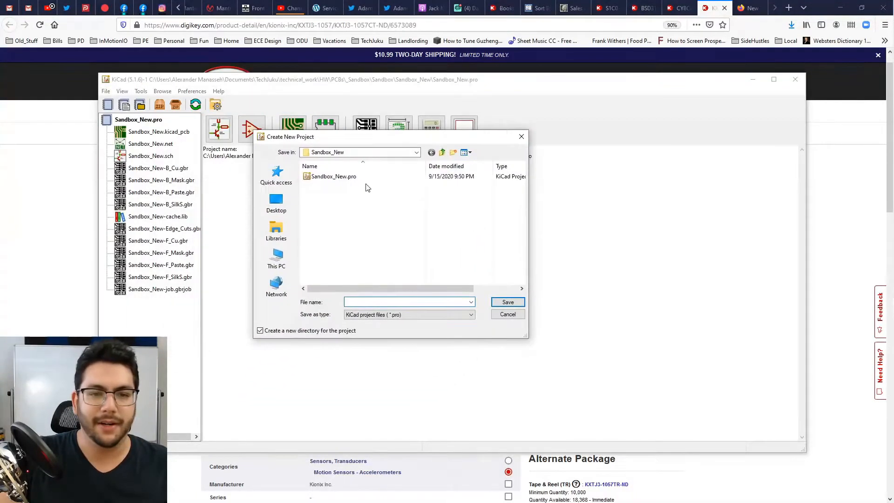
{"action": "left_click", "coordinate": [442, 152]}
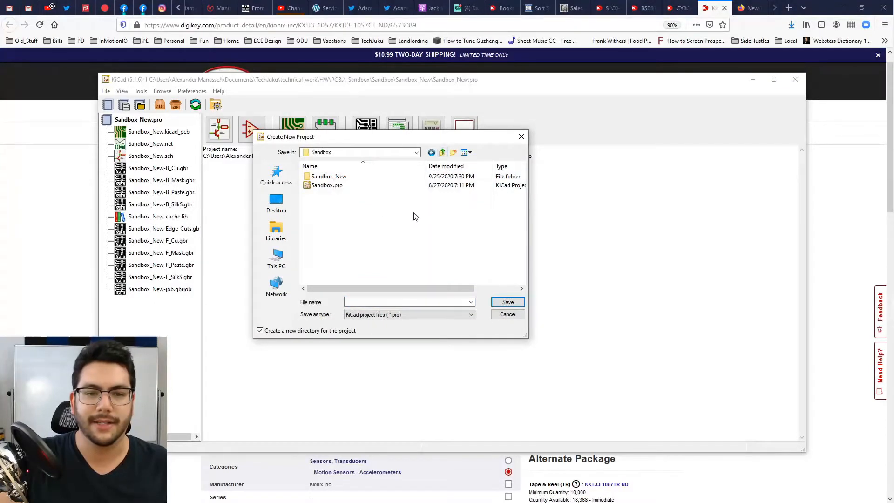
{"action": "left_click", "coordinate": [442, 152]}
{"action": "left_click", "coordinate": [442, 152]}
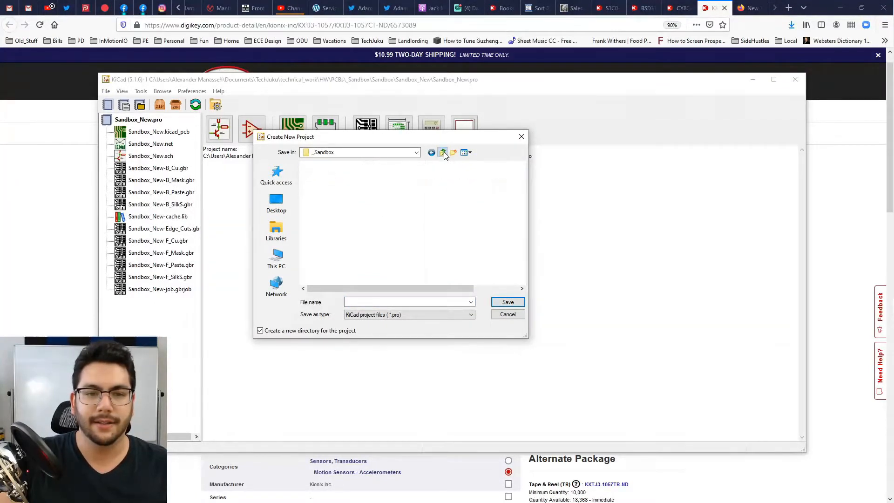
Step: Create a folder named AmeriChete inside PCBs and open it
{"action": "left_click", "coordinate": [453, 152]}
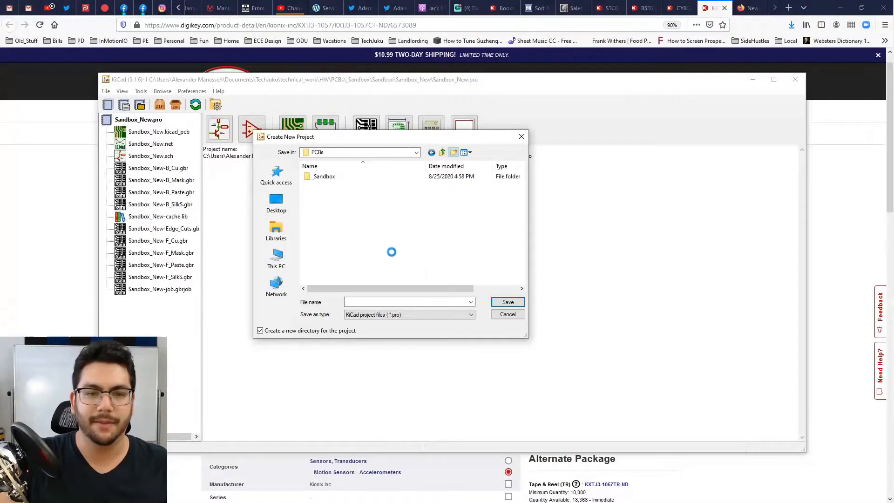
{"action": "type", "text": "Am"}
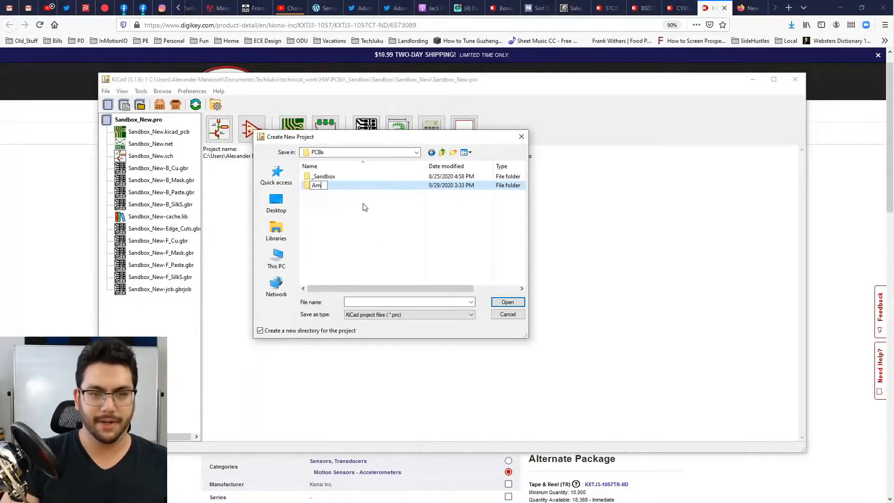
{"action": "type", "text": "eriChete"}
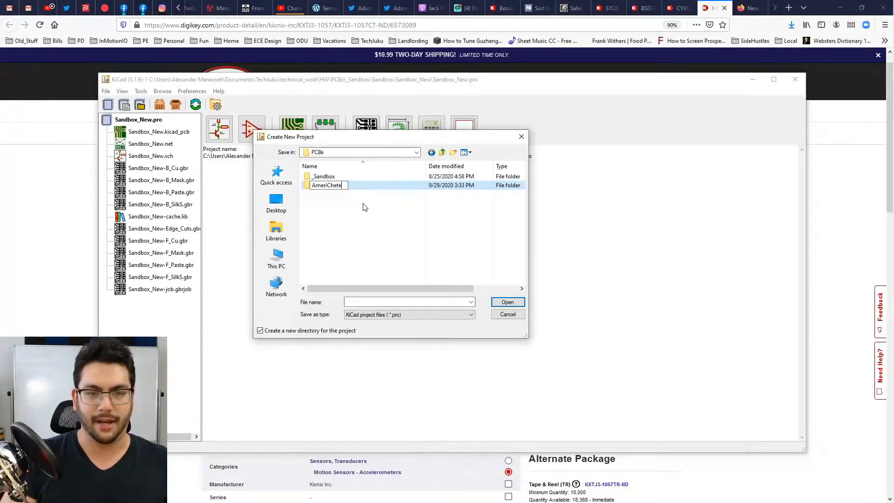
{"action": "key", "text": "Return"}
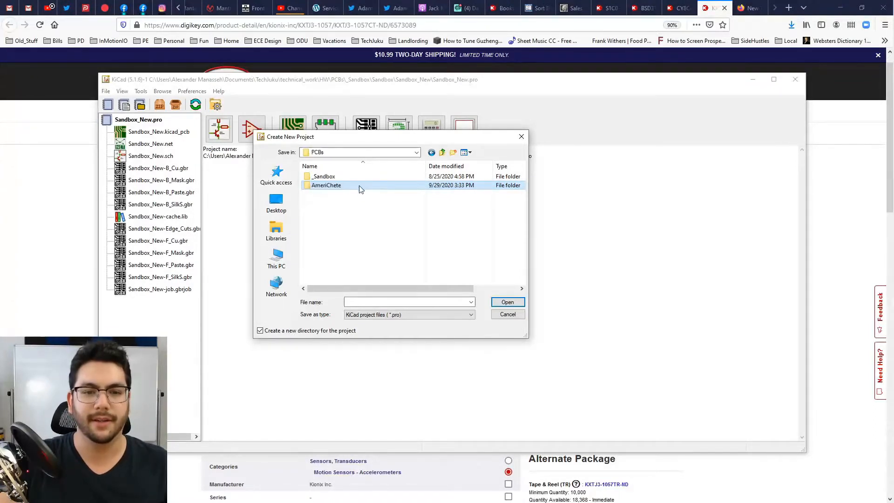
{"action": "double_click", "coordinate": [345, 185]}
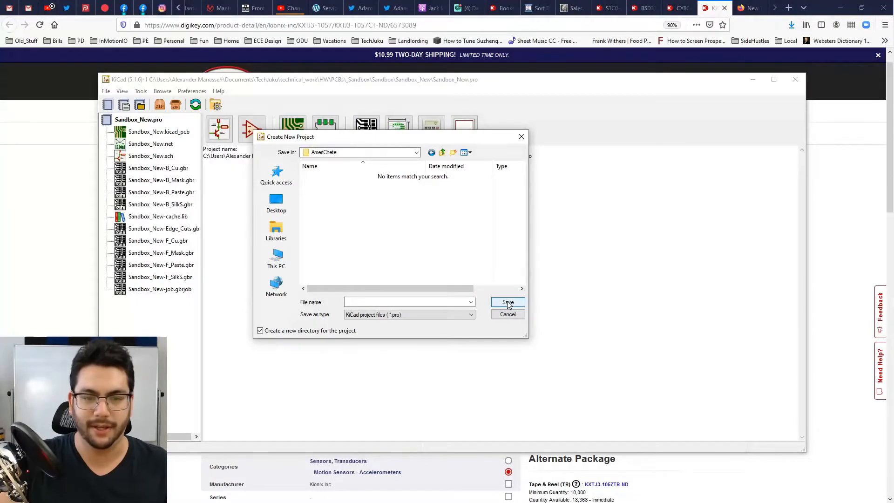
Step: Save the new project as AmeriChete and open its schematic file AmeriChete.sch
{"action": "left_click", "coordinate": [399, 302]}
{"action": "type", "text": "Ameri"}
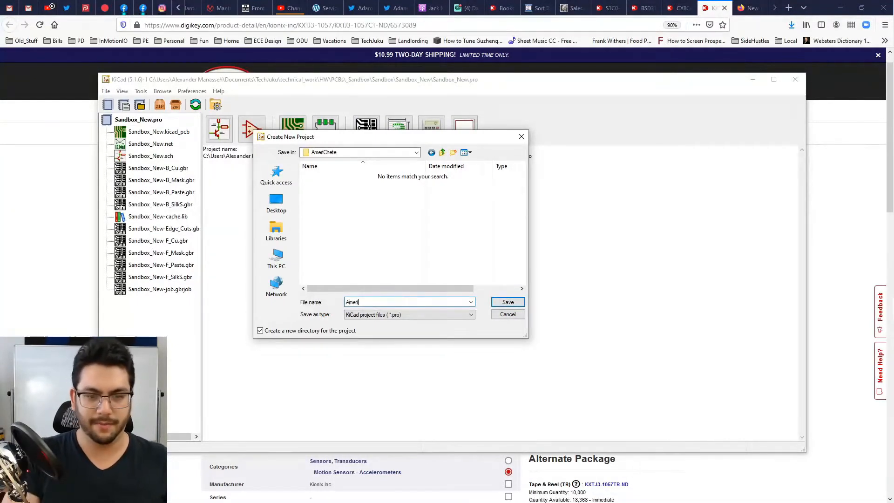
{"action": "type", "text": "Chete"}
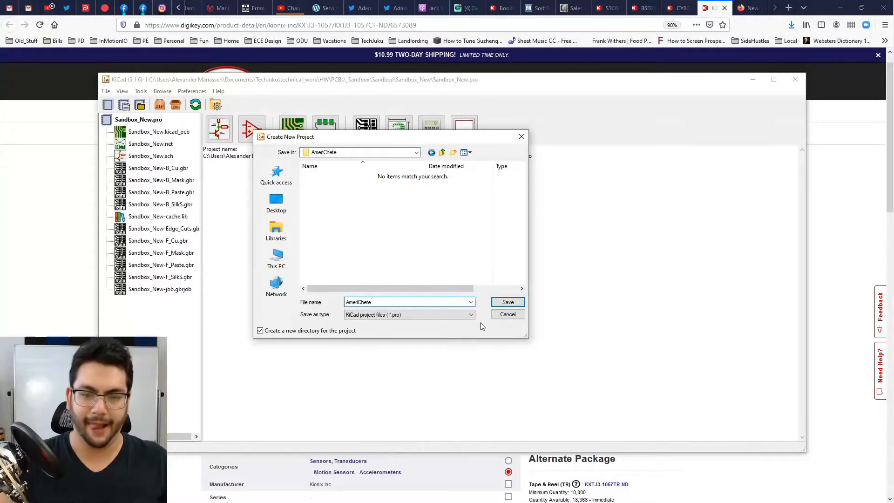
{"action": "left_click", "coordinate": [508, 302]}
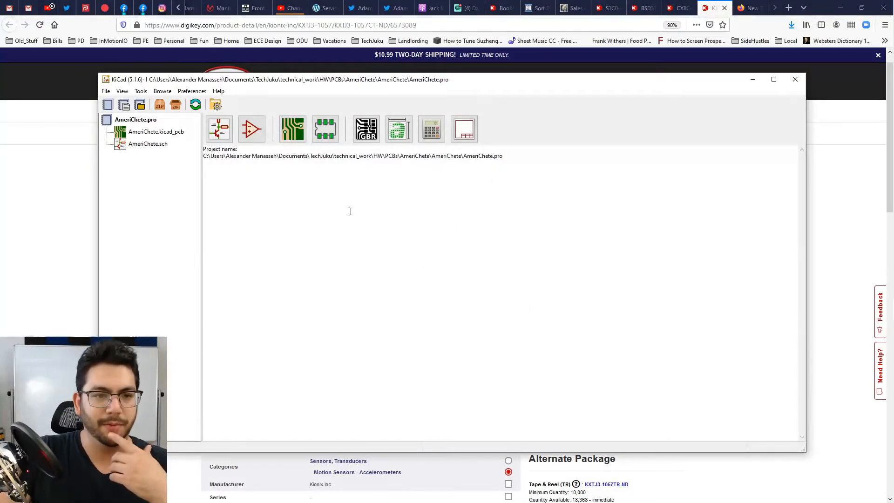
{"action": "double_click", "coordinate": [162, 145]}
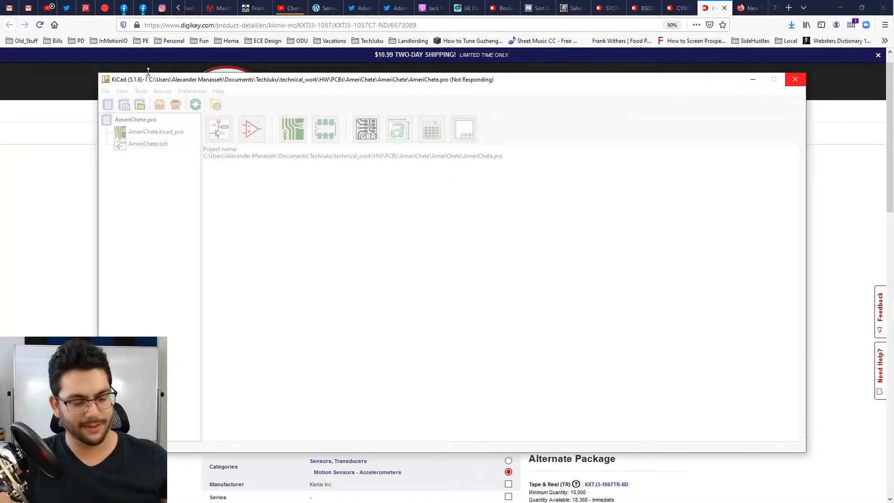
Step: Switch to Task Manager and end the unresponsive kicad.exe process
{"action": "key", "text": "ctrl+shift+Escape"}
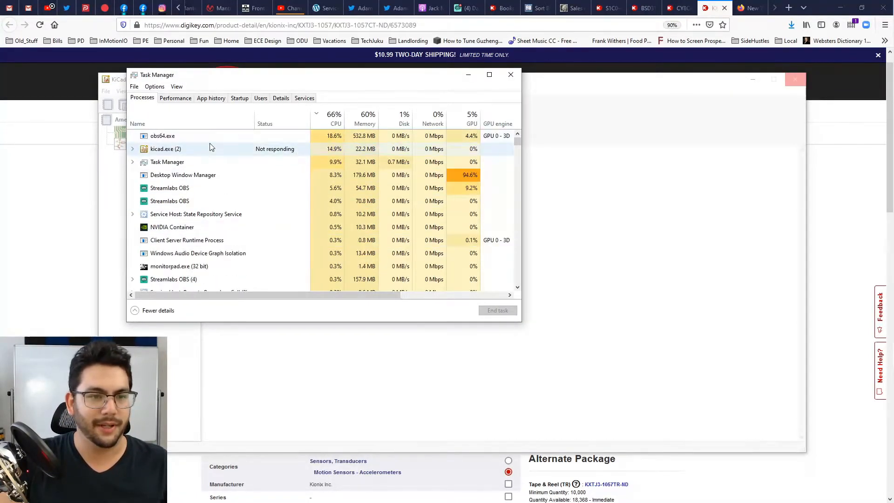
{"action": "left_click", "coordinate": [200, 148]}
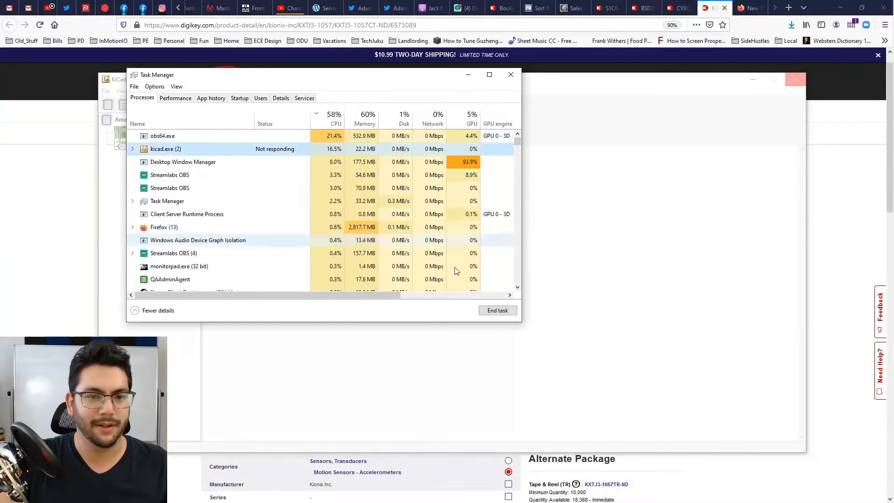
{"action": "left_click", "coordinate": [499, 310]}
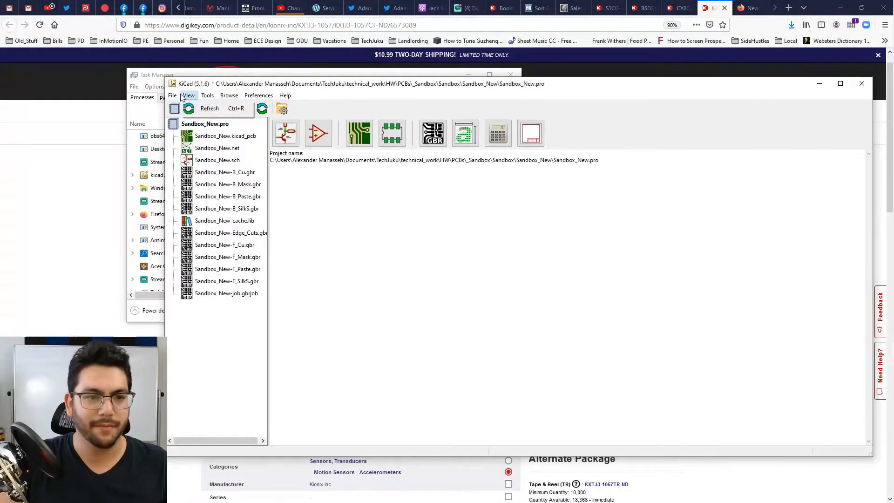
Step: Open the existing AmeriChete project from the nested AmeriChete folder inside PCBs
{"action": "left_click", "coordinate": [172, 96]}
{"action": "left_click", "coordinate": [200, 124]}
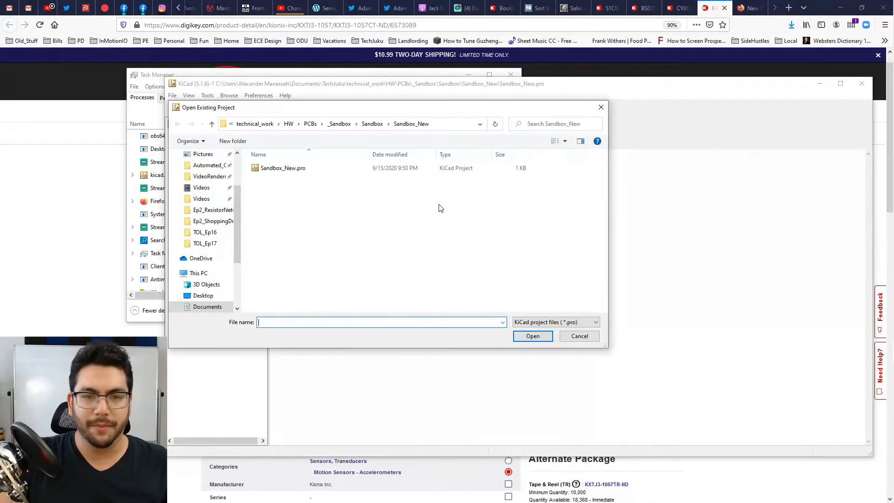
{"action": "left_click", "coordinate": [310, 124]}
{"action": "double_click", "coordinate": [288, 178]}
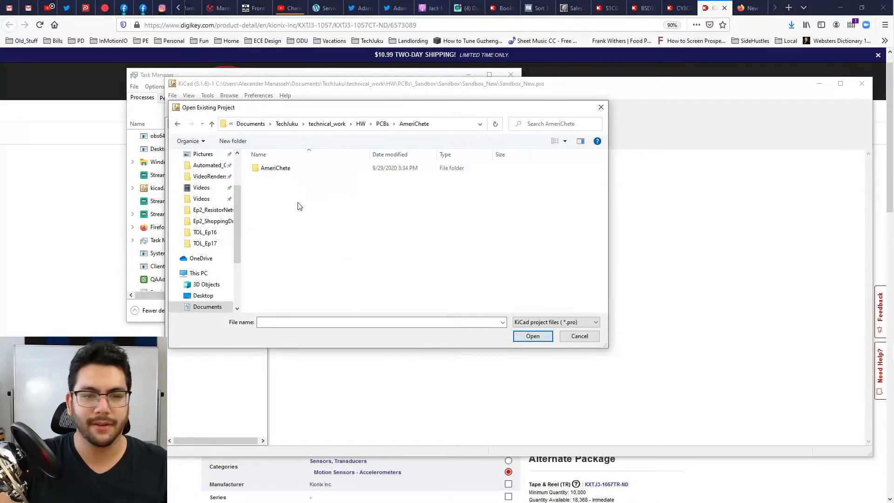
{"action": "double_click", "coordinate": [280, 168]}
{"action": "double_click", "coordinate": [285, 169]}
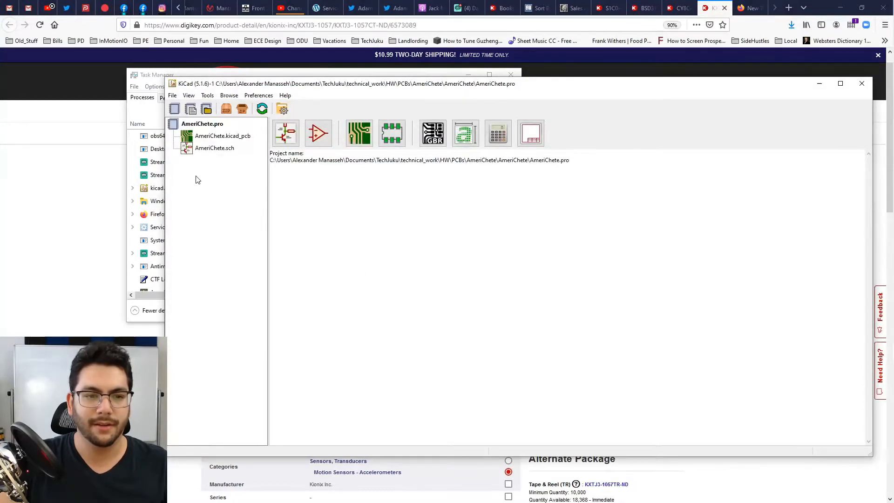
Step: Open the project's schematic file AmeriChete.sch and bring the schematic editor to the front
{"action": "left_click", "coordinate": [196, 150]}
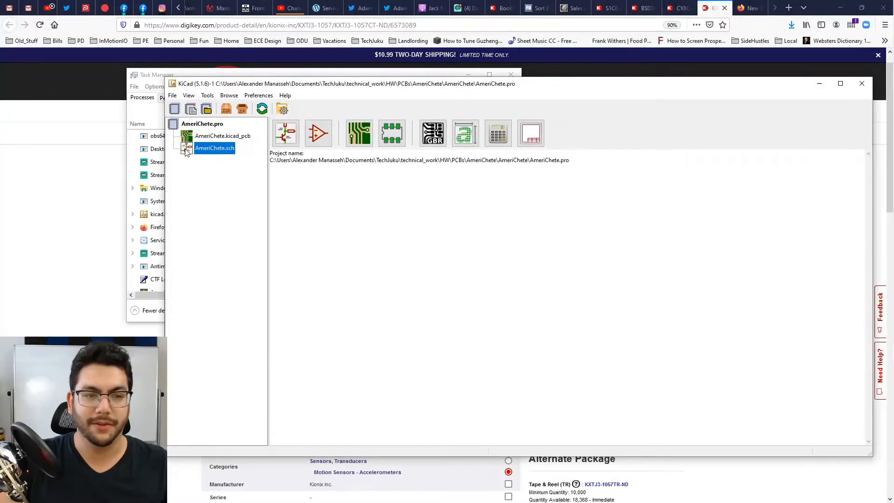
{"action": "double_click", "coordinate": [186, 153]}
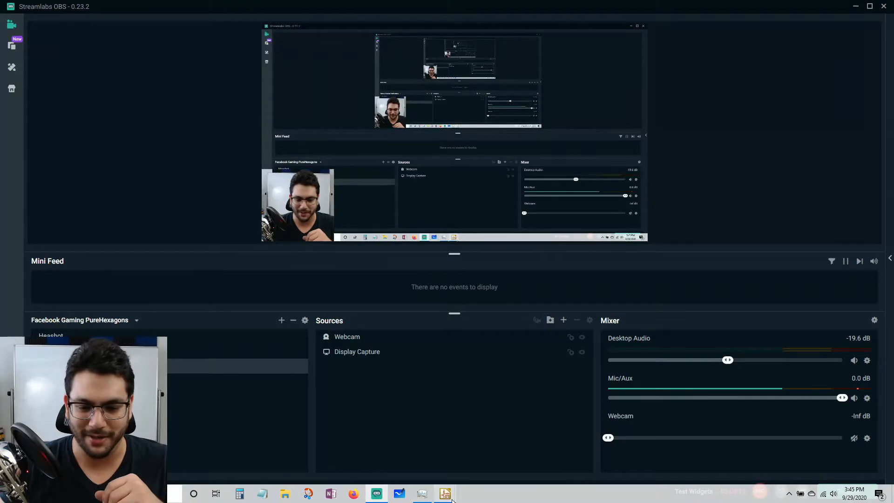
{"action": "left_click", "coordinate": [446, 495]}
{"action": "left_click", "coordinate": [495, 466]}
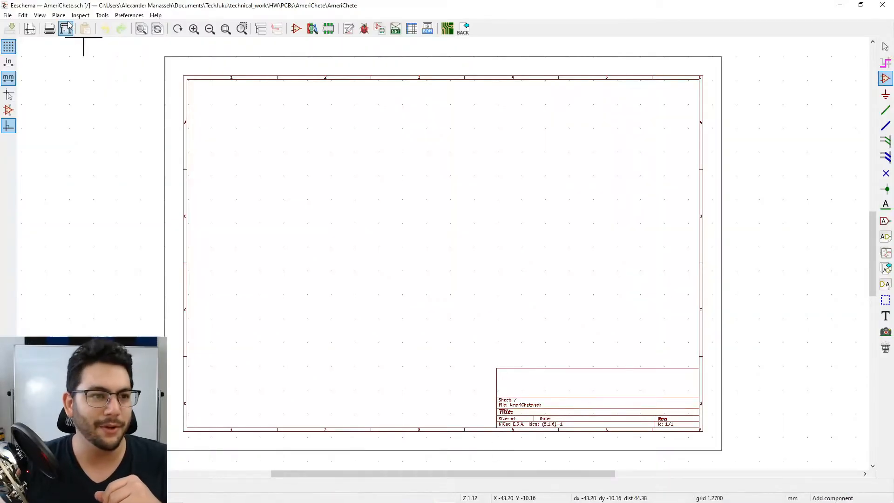
Step: Start adding a symbol near the upper middle of the empty schematic sheet
{"action": "left_click", "coordinate": [59, 15]}
{"action": "left_click", "coordinate": [73, 28]}
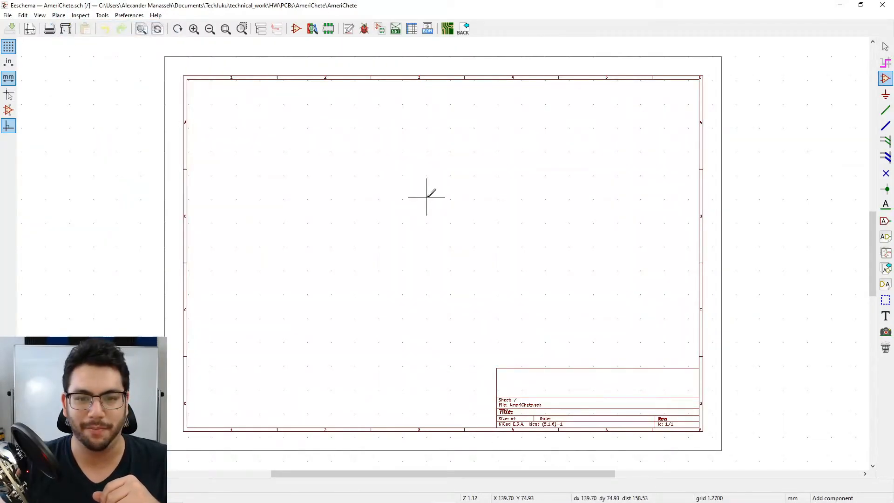
{"action": "left_click", "coordinate": [427, 197]}
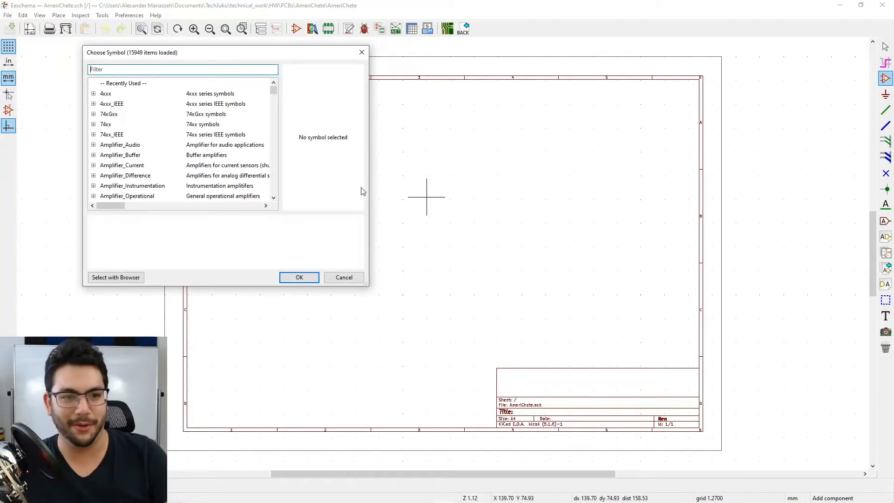
Step: Search the symbol libraries for "rbg", clear the filter and look through the full library list
{"action": "left_click", "coordinate": [126, 69]}
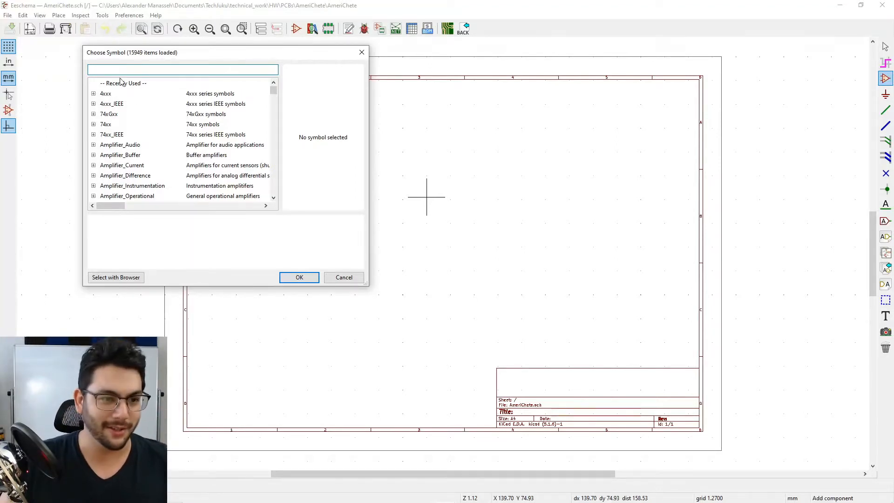
{"action": "type", "text": "rbg"}
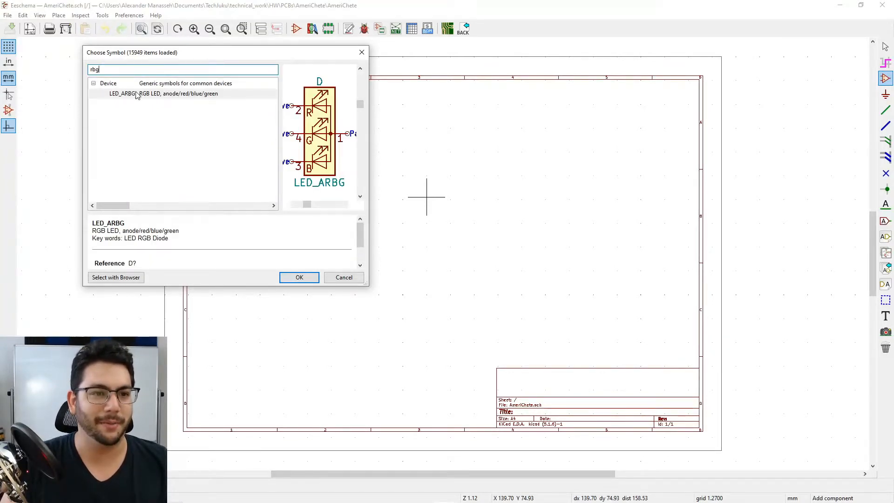
{"action": "key", "text": "BackSpace"}
{"action": "key", "text": "BackSpace"}
{"action": "key", "text": "BackSpace"}
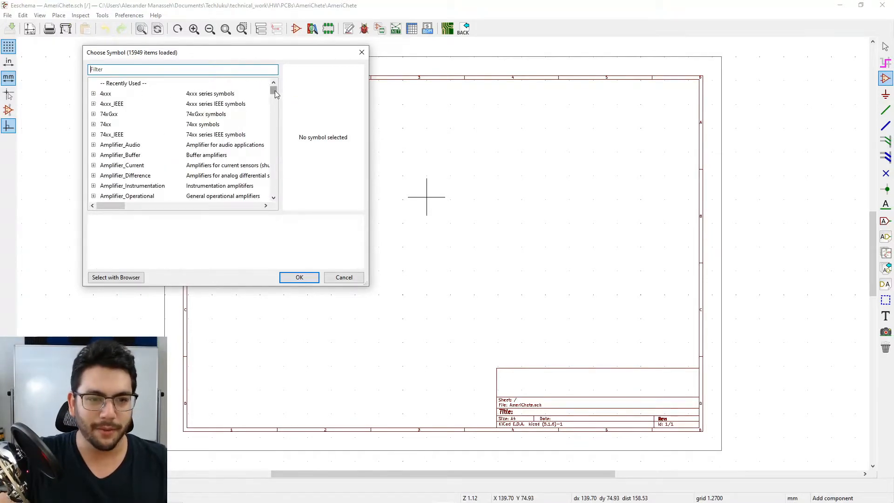
{"action": "left_click_drag", "start_coordinate": [275, 93], "coordinate": [273, 108]}
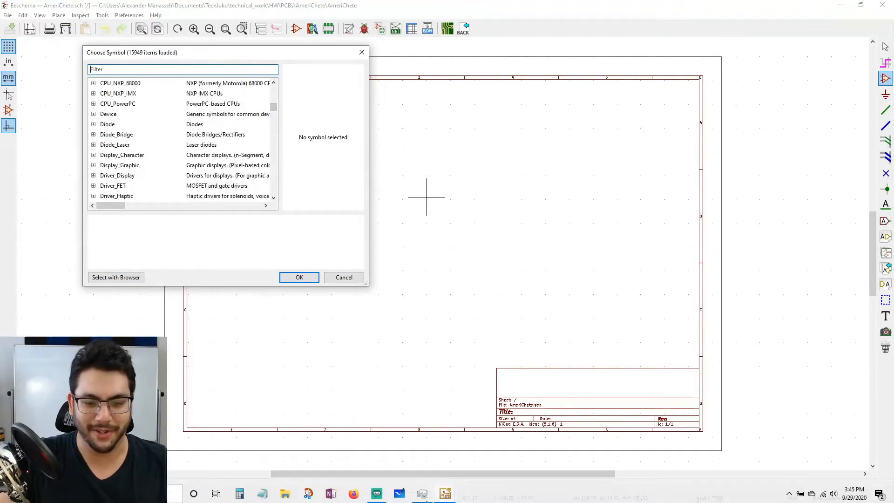
{"action": "left_click", "coordinate": [378, 495]}
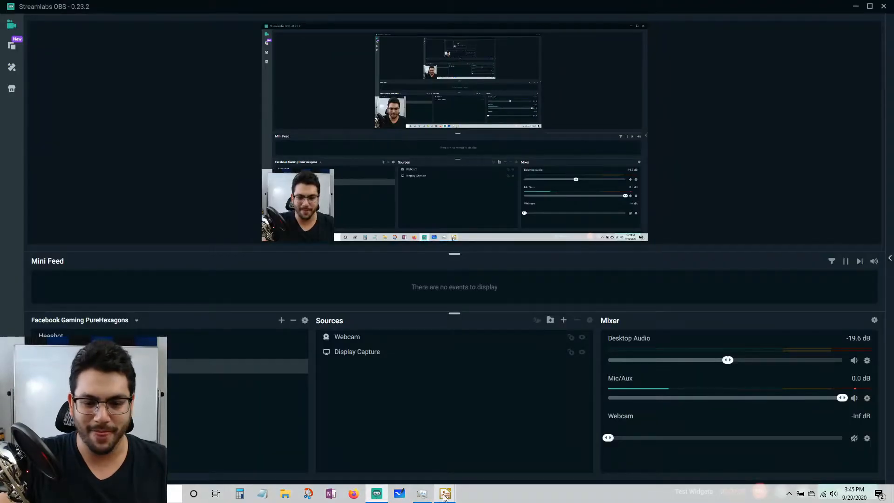
{"action": "mouse_move", "coordinate": [445, 493]}
{"action": "left_click", "coordinate": [502, 474]}
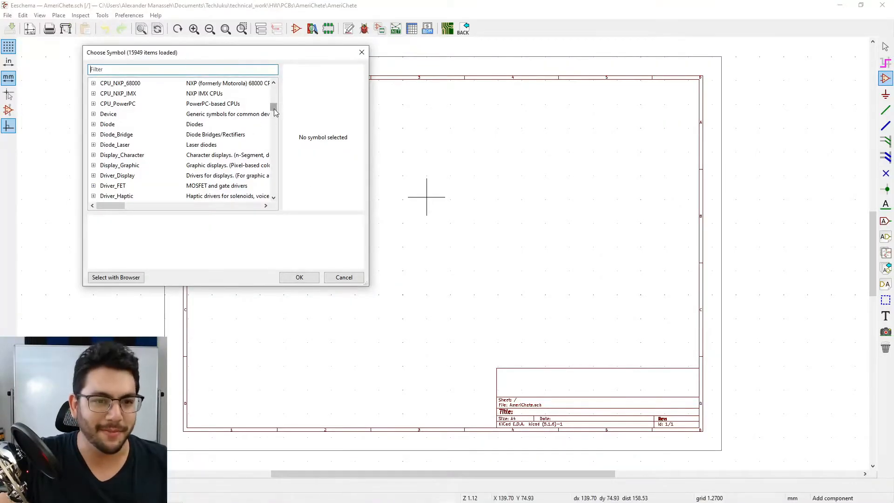
Step: Expand the LED library in the symbol list and look through its parts
{"action": "left_click_drag", "start_coordinate": [274, 112], "coordinate": [262, 135]}
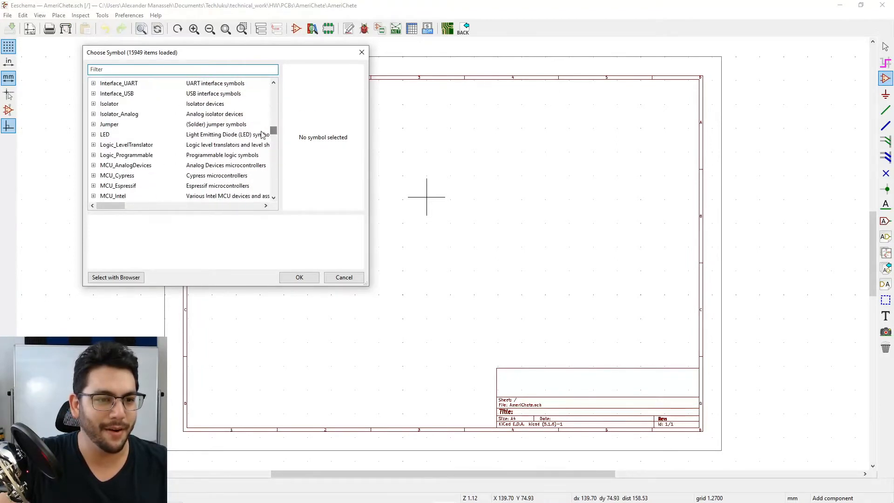
{"action": "left_click", "coordinate": [105, 136]}
{"action": "left_click", "coordinate": [93, 135]}
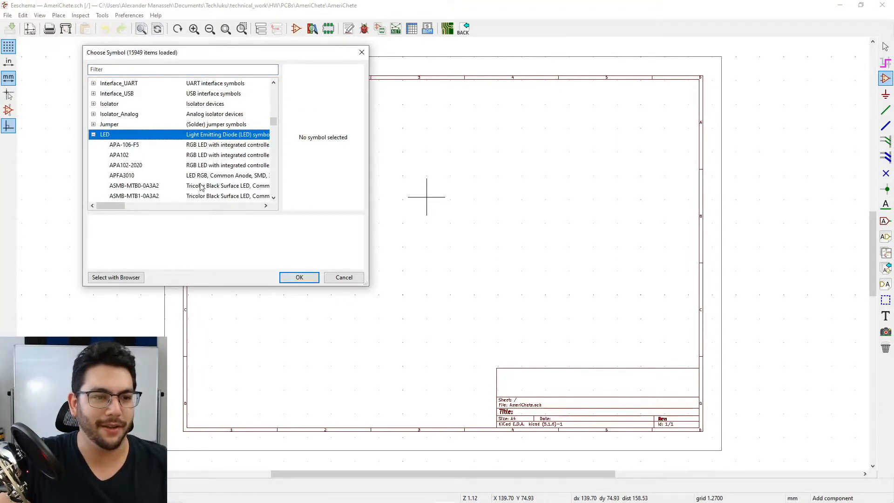
{"action": "scroll", "coordinate": [175, 158], "scroll_direction": "down", "scroll_amount": 3}
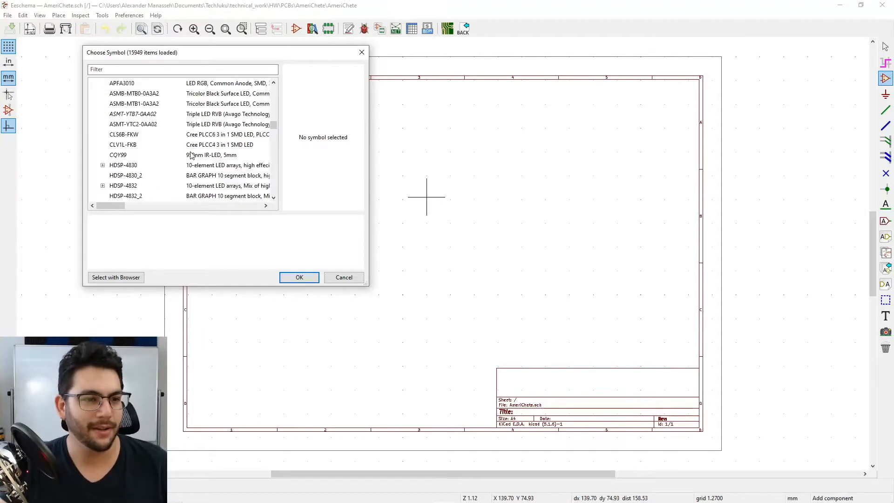
{"action": "scroll", "coordinate": [191, 151], "scroll_direction": "down", "scroll_amount": 2}
{"action": "scroll", "coordinate": [191, 152], "scroll_direction": "down", "scroll_amount": 2}
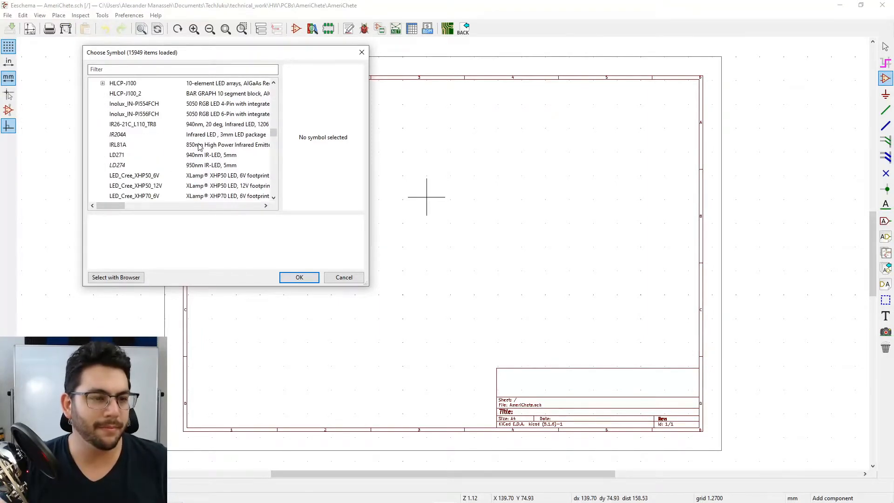
{"action": "scroll", "coordinate": [174, 151], "scroll_direction": "down", "scroll_amount": 2}
Step: Preview the LED symbols from LED_Cree_XHP50_6V to QLS6A-FKW and enlarge the symbol chooser window
{"action": "left_click", "coordinate": [163, 145]}
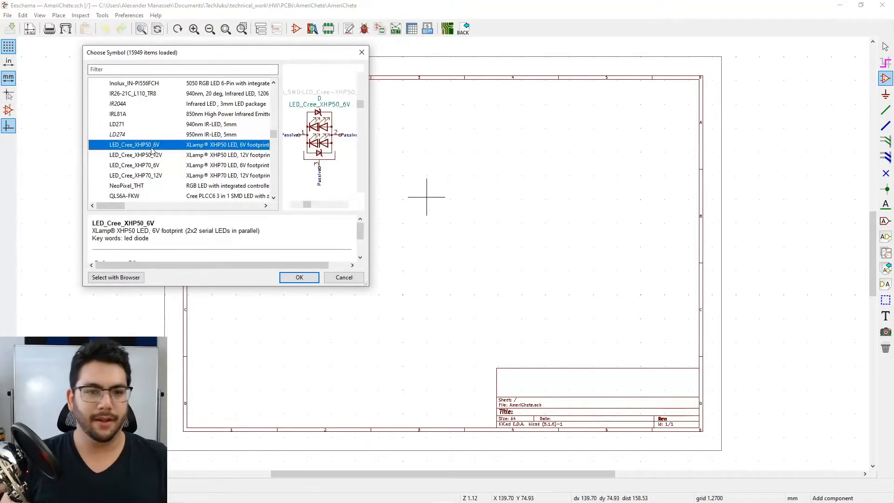
{"action": "key", "text": "Down"}
{"action": "key", "text": "Down"}
{"action": "key", "text": "Down"}
{"action": "key", "text": "Down"}
{"action": "key", "text": "Down"}
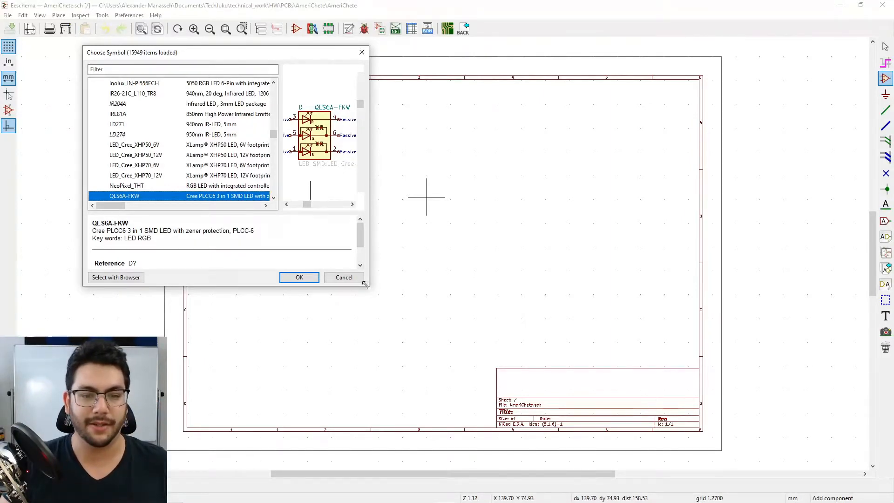
{"action": "left_click_drag", "start_coordinate": [367, 286], "coordinate": [430, 299]}
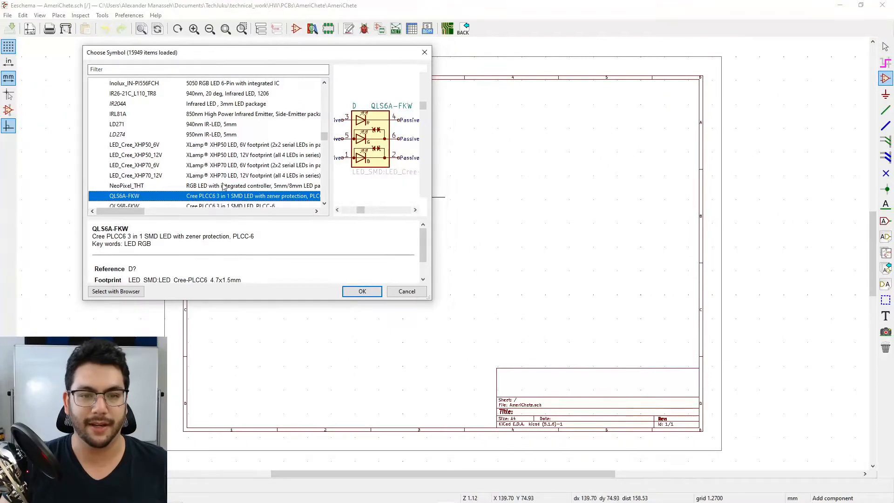
{"action": "left_click", "coordinate": [148, 203]}
{"action": "left_click", "coordinate": [145, 189]}
{"action": "left_click", "coordinate": [142, 195]}
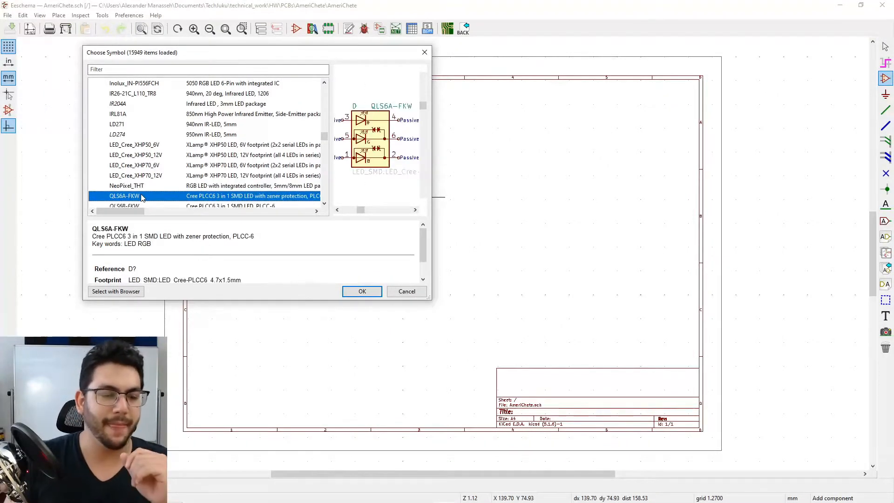
Step: Examine the LED library symbols from QLS6A-FKW down to SMLVN6RGB
{"action": "key", "text": "Down"}
{"action": "key", "text": "Down"}
{"action": "key", "text": "Down"}
{"action": "key", "text": "Up"}
{"action": "key", "text": "Down"}
{"action": "key", "text": "Down"}
{"action": "key", "text": "Down"}
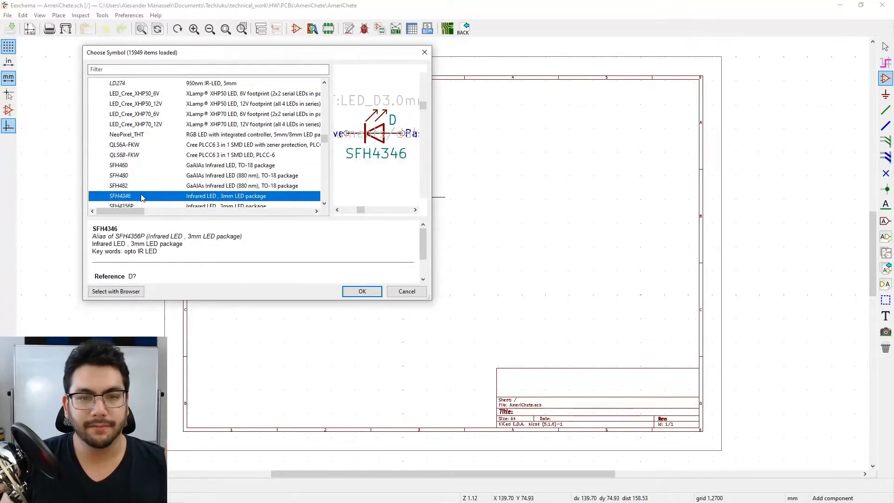
{"action": "key", "text": "Down"}
{"action": "key", "text": "Down"}
{"action": "key", "text": "Down"}
{"action": "key", "text": "Down"}
{"action": "key", "text": "Down"}
{"action": "key", "text": "Down"}
{"action": "key", "text": "Down"}
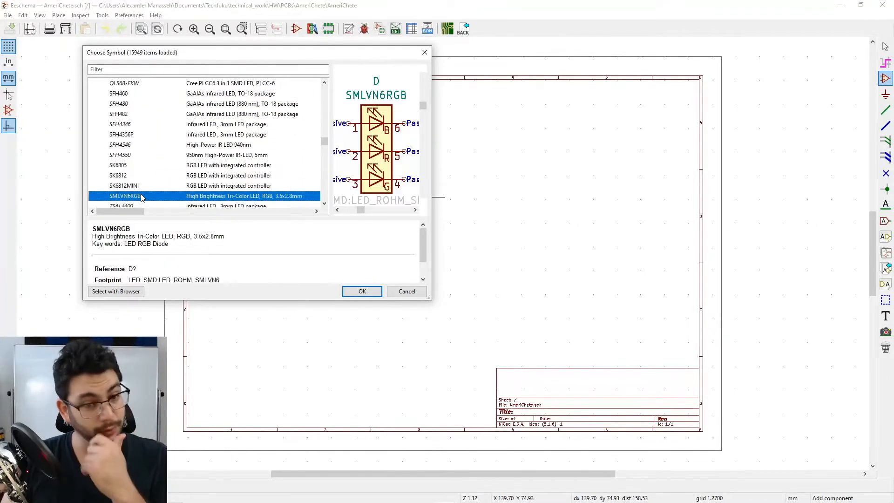
Step: Compare the SMLVN6RGB symbol with the TSAL4400 and WS28xx symbols at the end of the LED library
{"action": "key", "text": "Down"}
{"action": "key", "text": "Down"}
{"action": "key", "text": "Up"}
{"action": "key", "text": "Up"}
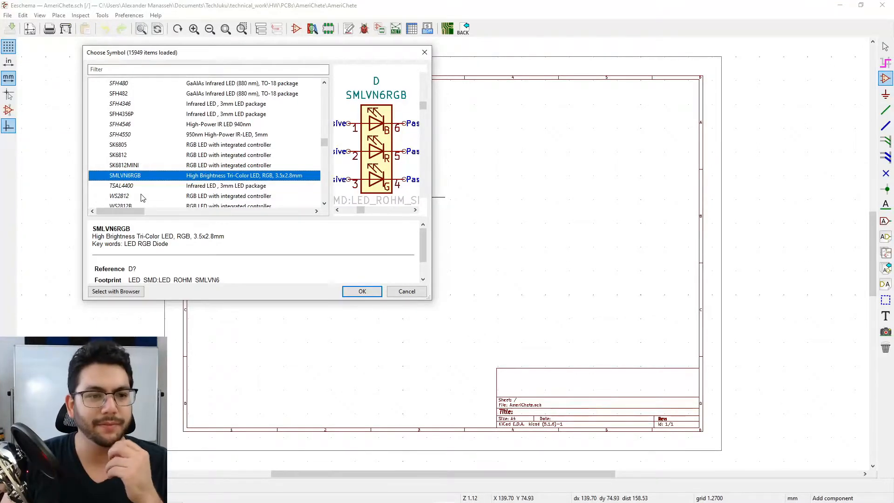
{"action": "key", "text": "Down"}
{"action": "key", "text": "Up"}
{"action": "key", "text": "Down"}
{"action": "key", "text": "Down"}
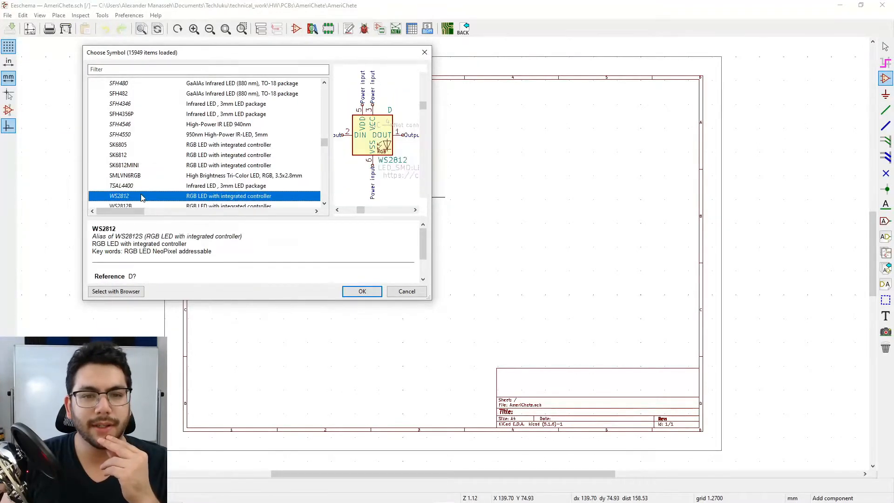
{"action": "key", "text": "Down"}
{"action": "key", "text": "Down"}
{"action": "key", "text": "Down"}
{"action": "key", "text": "Down"}
{"action": "key", "text": "Down"}
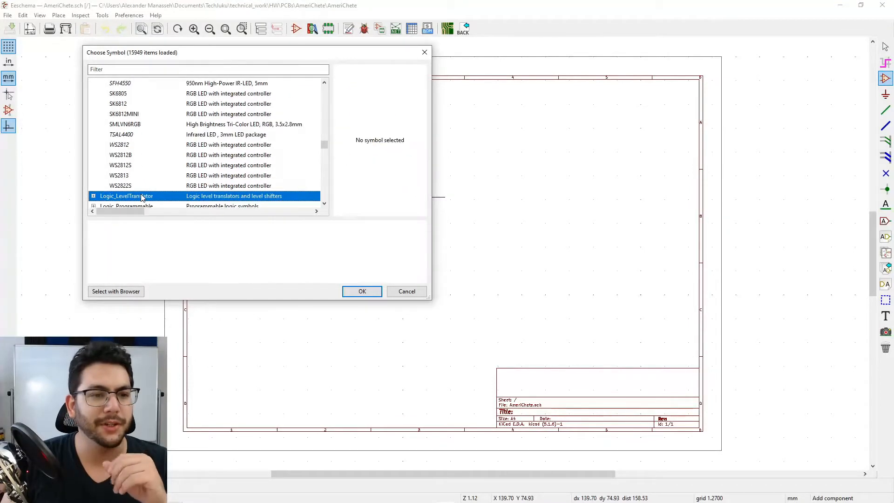
{"action": "key", "text": "Up"}
{"action": "key", "text": "Up"}
{"action": "key", "text": "Up"}
{"action": "key", "text": "Up"}
{"action": "key", "text": "Up"}
{"action": "key", "text": "Up"}
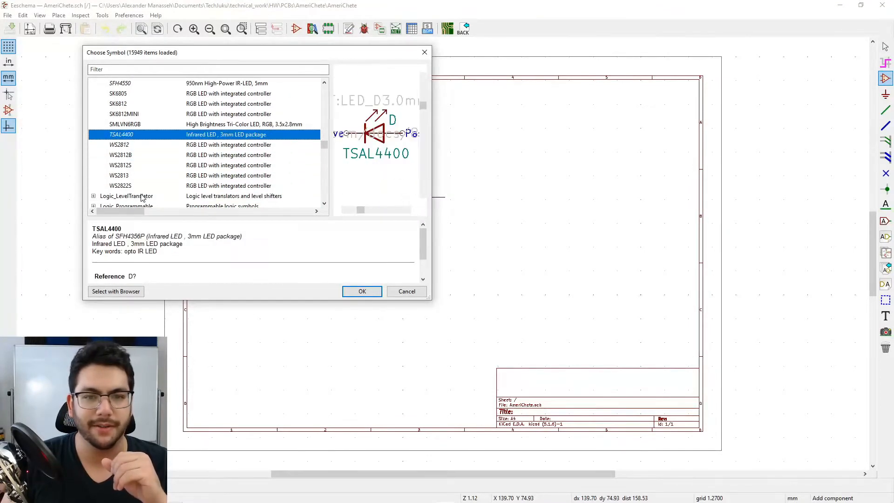
Step: Place the SMLVN6RGB tri-color LED symbol near the upper middle of the schematic sheet
{"action": "key", "text": "Up"}
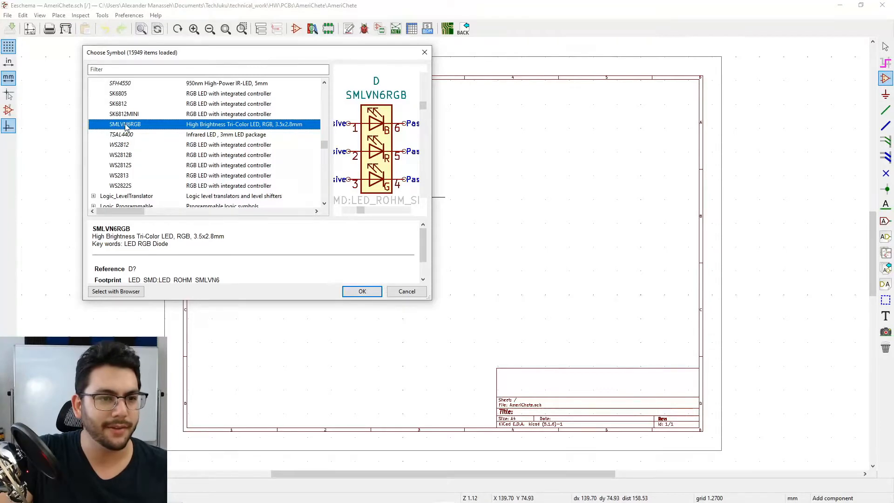
{"action": "left_click", "coordinate": [361, 292]}
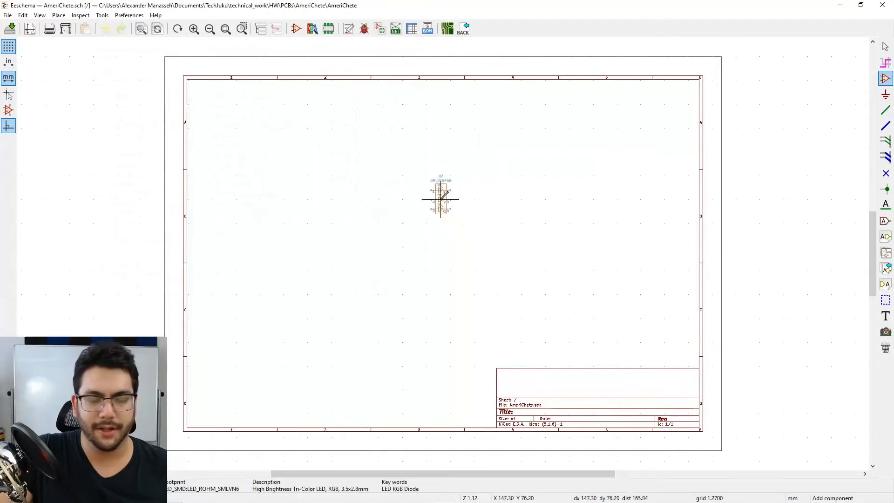
{"action": "left_click", "coordinate": [423, 198]}
{"action": "key", "text": "Escape"}
{"action": "scroll", "coordinate": [423, 200], "scroll_direction": "up", "scroll_amount": 6}
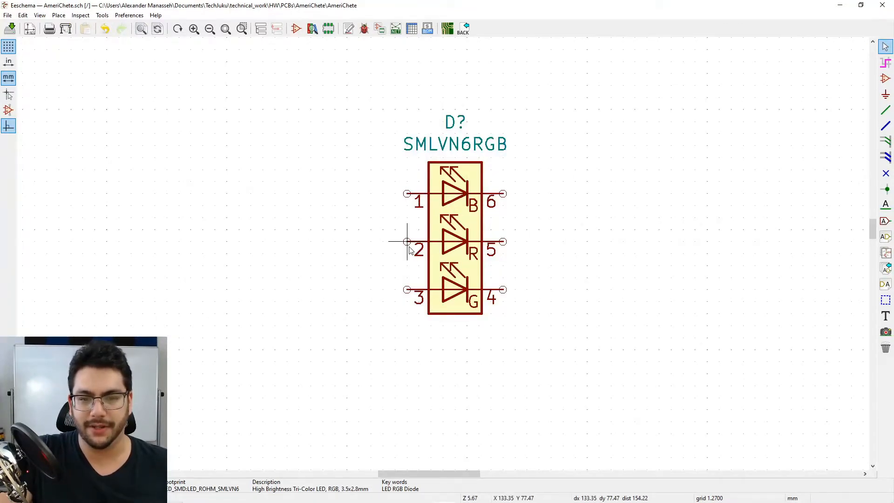
{"action": "key", "text": "alt+Tab"}
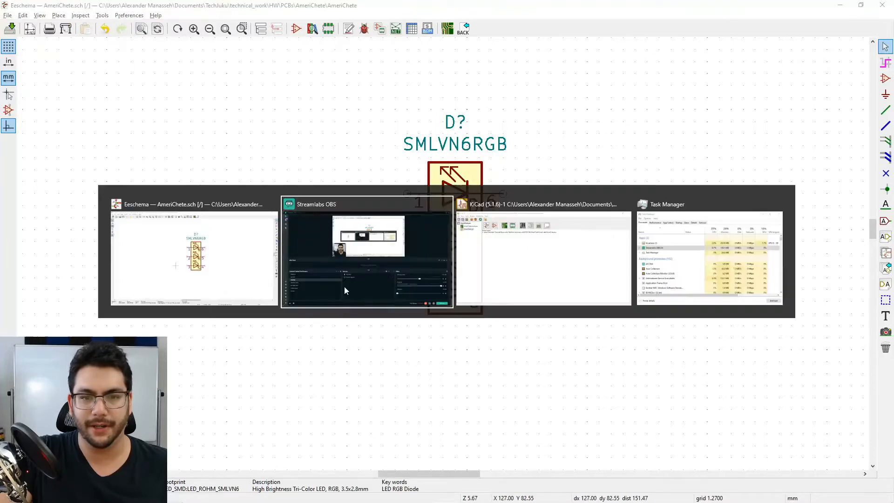
{"action": "key", "text": "alt+Tab"}
{"action": "key", "text": "alt+Tab"}
{"action": "key", "text": "alt+Tab"}
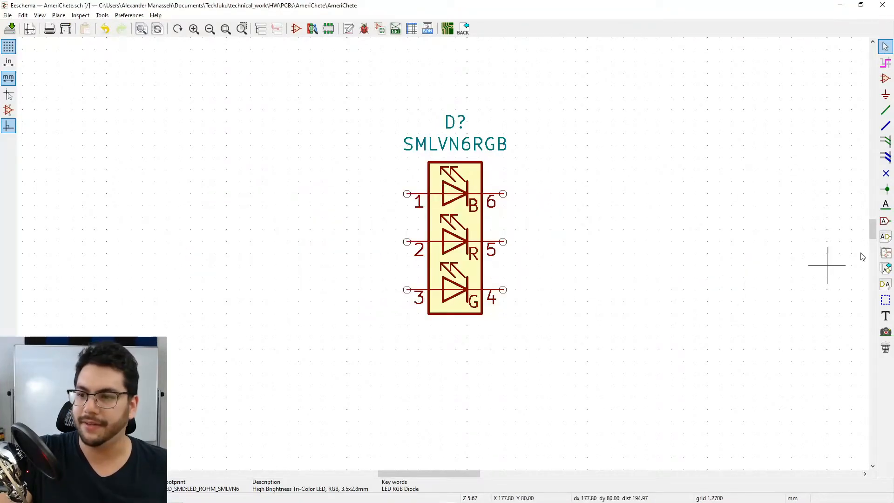
{"action": "mouse_move", "coordinate": [354, 501]}
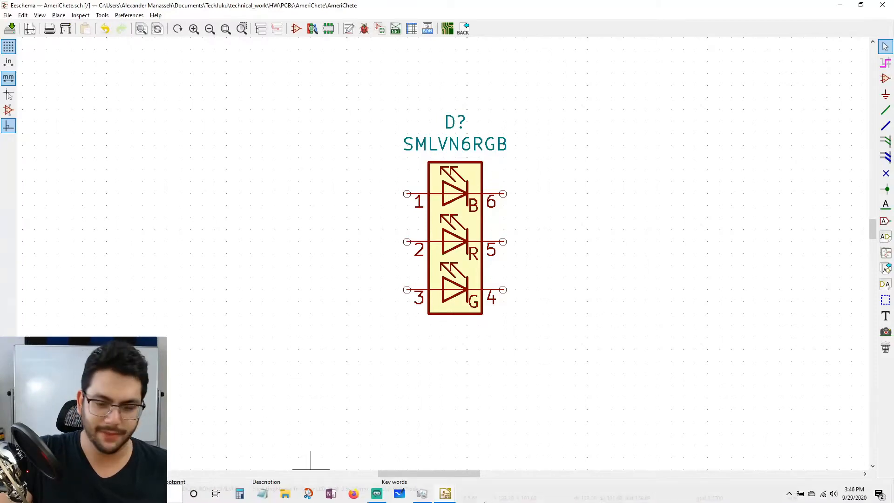
{"action": "left_click", "coordinate": [399, 493]}
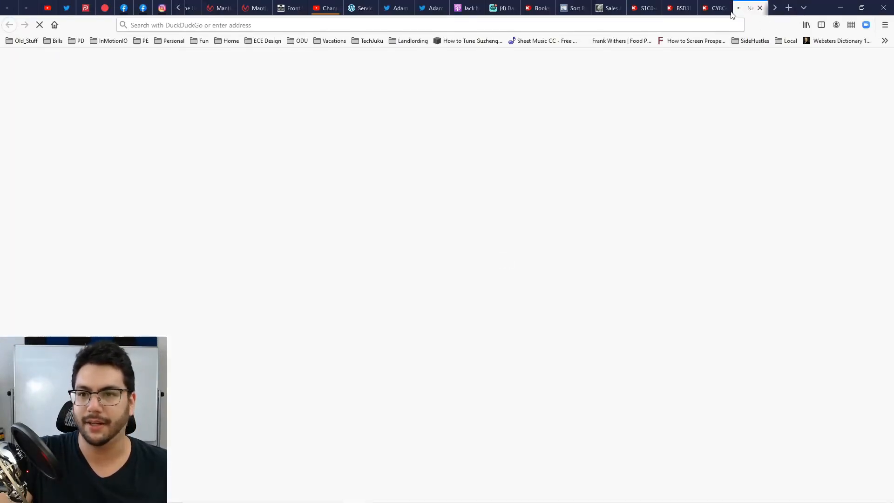
{"action": "left_click", "coordinate": [642, 9]}
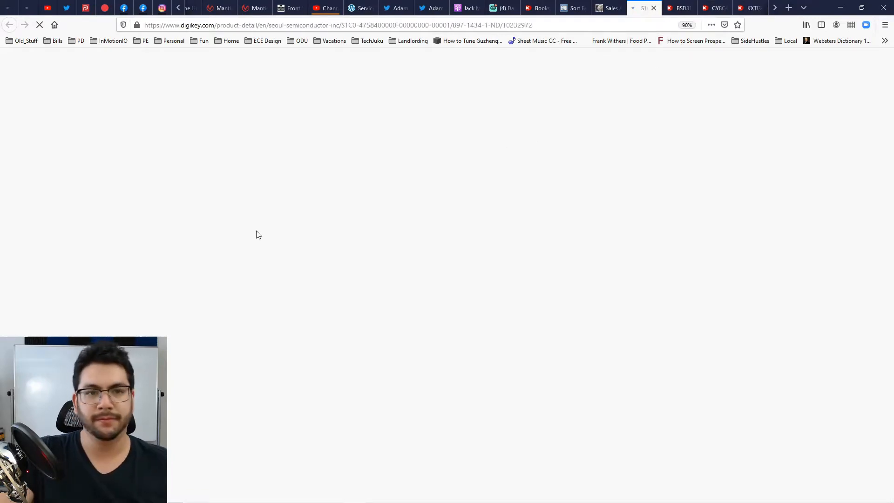
{"action": "left_click", "coordinate": [377, 331]}
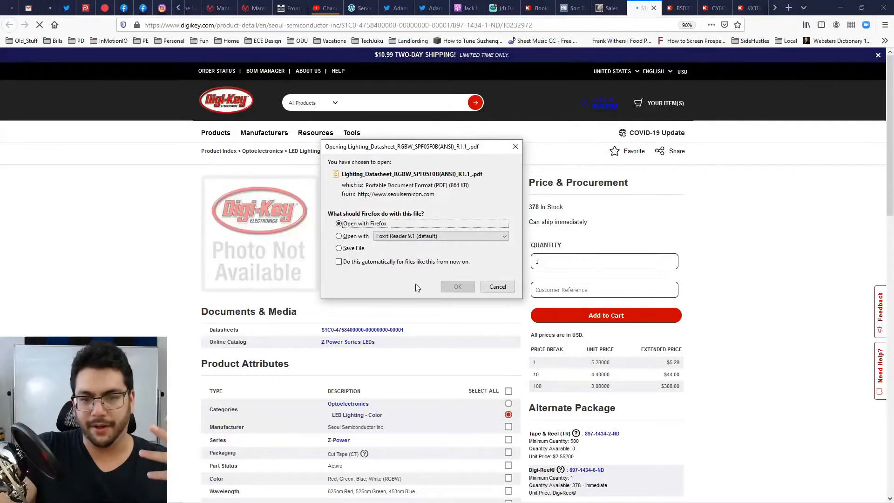
{"action": "left_click", "coordinate": [456, 286]}
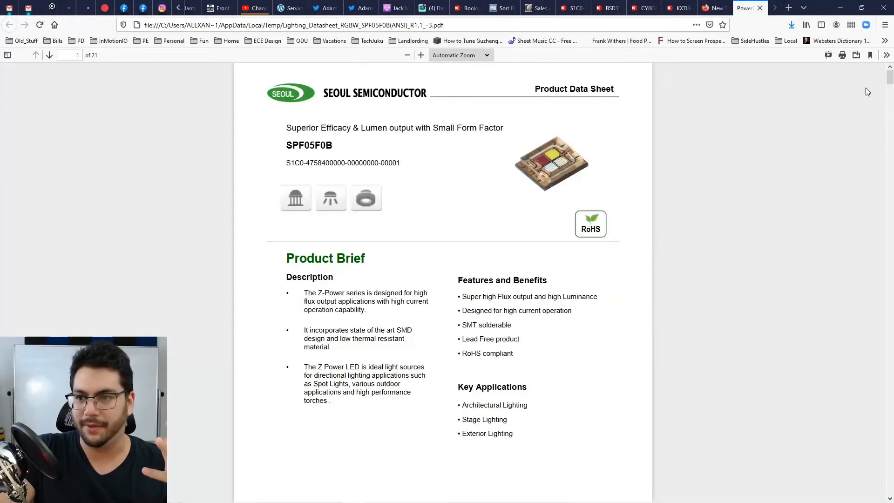
Step: Examine the datasheet's Mechanical Dimensions pages for the LED's pad layout, outline and recommended PCB solder pads
{"action": "left_click_drag", "start_coordinate": [890, 79], "coordinate": [888, 260]}
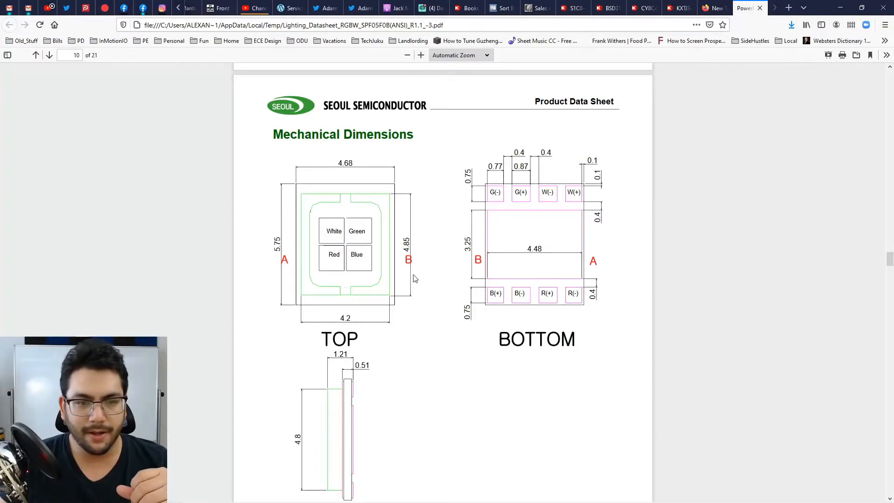
{"action": "scroll", "coordinate": [415, 344], "scroll_direction": "down", "scroll_amount": 10}
{"action": "scroll", "coordinate": [565, 341], "scroll_direction": "up", "scroll_amount": 5}
{"action": "scroll", "coordinate": [694, 348], "scroll_direction": "down", "scroll_amount": 3}
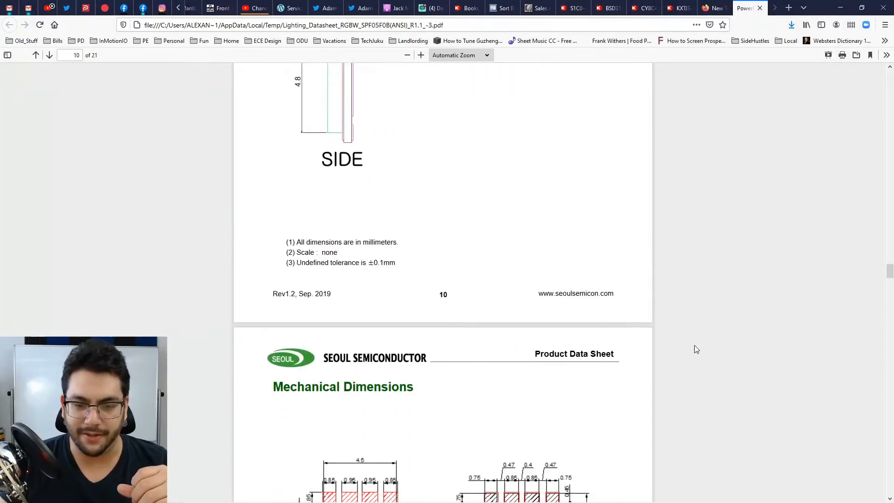
{"action": "scroll", "coordinate": [694, 346], "scroll_direction": "down", "scroll_amount": 5}
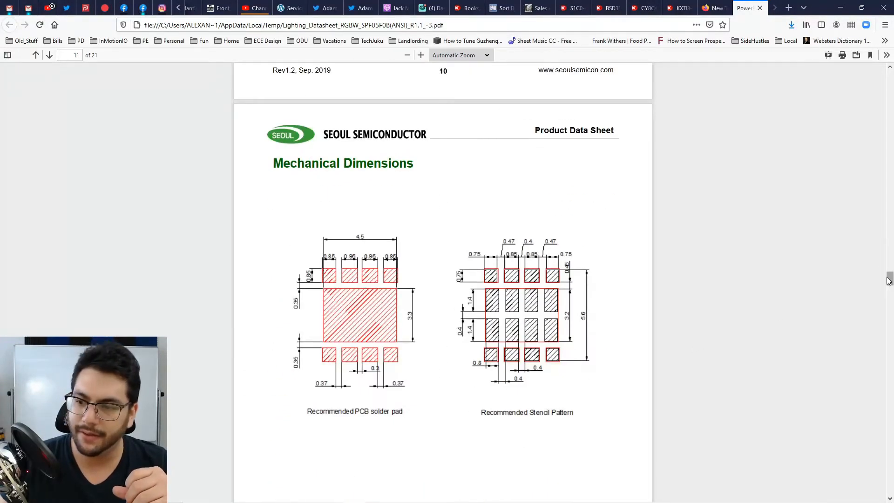
{"action": "mouse_move", "coordinate": [890, 280]}
{"action": "left_mouse_down"}
{"action": "mouse_move", "coordinate": [889, 70]}
{"action": "mouse_move", "coordinate": [888, 260]}
{"action": "left_mouse_up"}
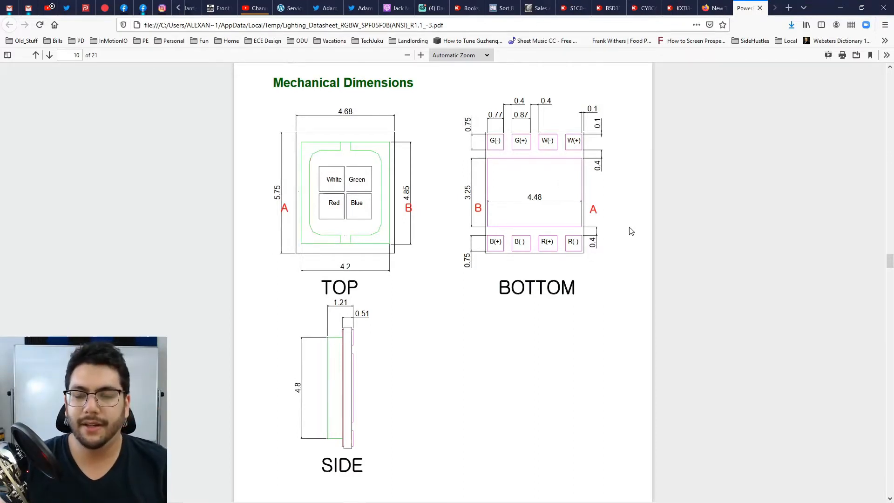
{"action": "scroll", "coordinate": [664, 267], "scroll_direction": "up", "scroll_amount": 1}
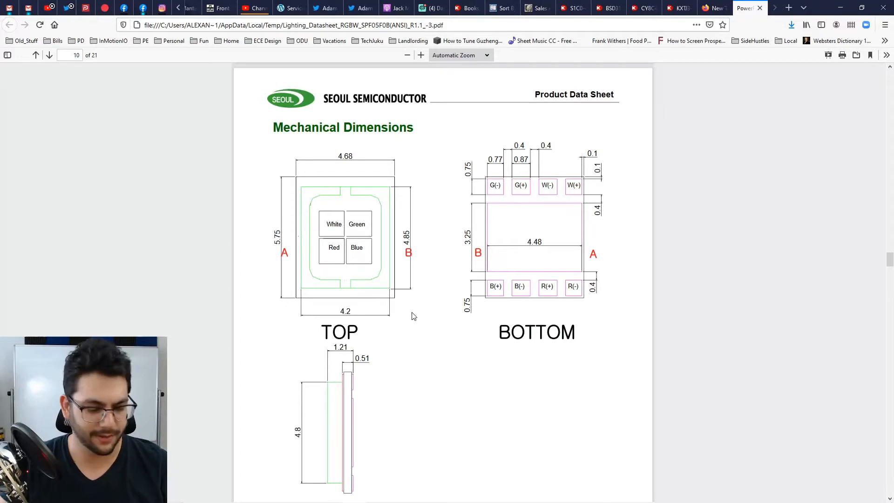
Step: Snip the TOP and BOTTOM views from the mechanical drawing and paste them into Microsoft Whiteboard, in the blank area beside the blade sketch
{"action": "key", "text": "super+shift+s"}
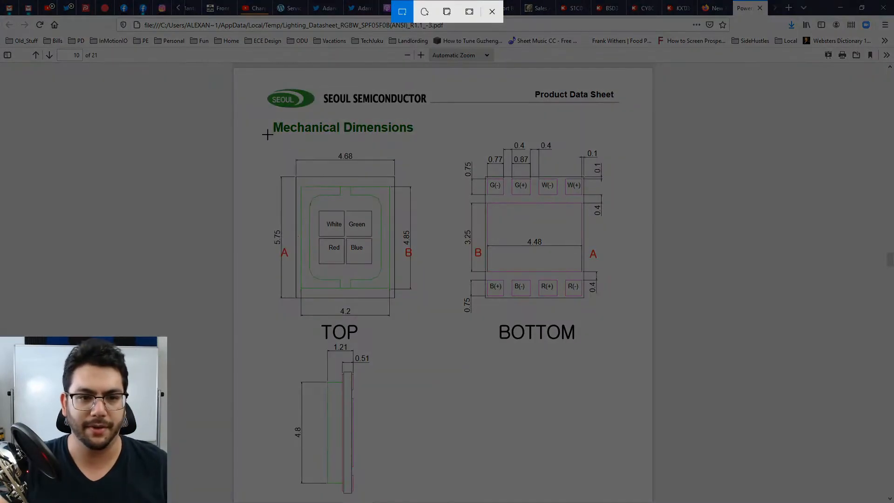
{"action": "left_click_drag", "start_coordinate": [256, 132], "coordinate": [618, 341]}
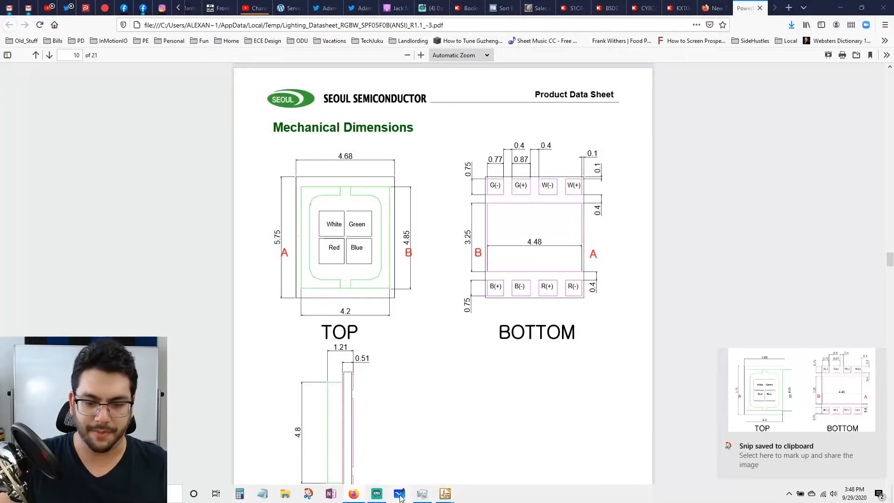
{"action": "left_click", "coordinate": [402, 494]}
{"action": "scroll", "coordinate": [491, 242], "scroll_direction": "down", "scroll_amount": 3, "text": "ctrl"}
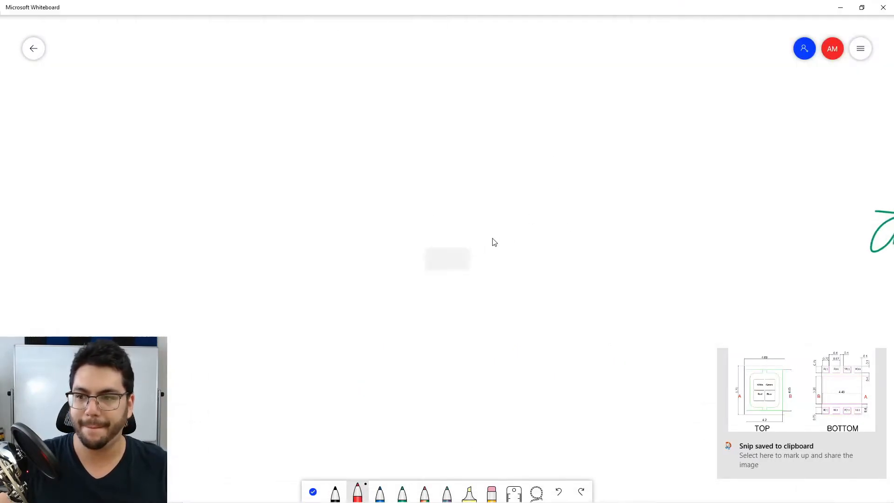
{"action": "scroll", "coordinate": [491, 246], "scroll_direction": "up", "scroll_amount": 3, "text": "ctrl"}
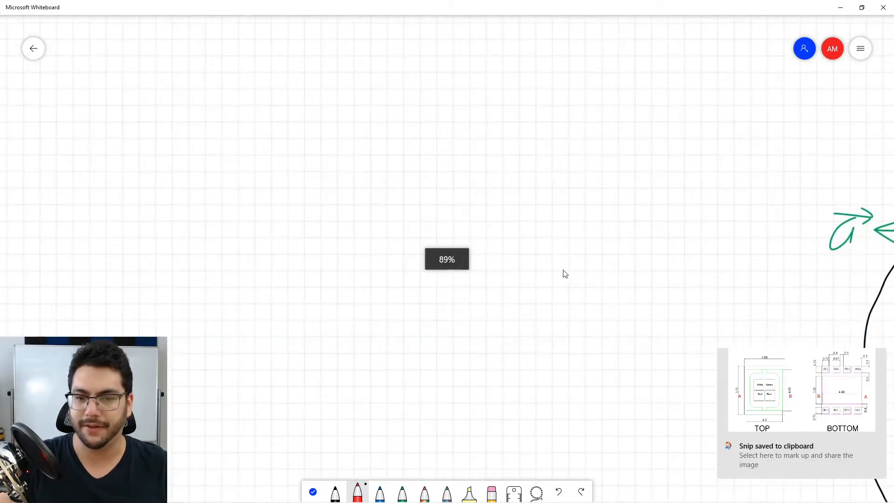
{"action": "left_click", "coordinate": [313, 492]}
{"action": "left_click_drag", "start_coordinate": [629, 320], "coordinate": [311, 208]}
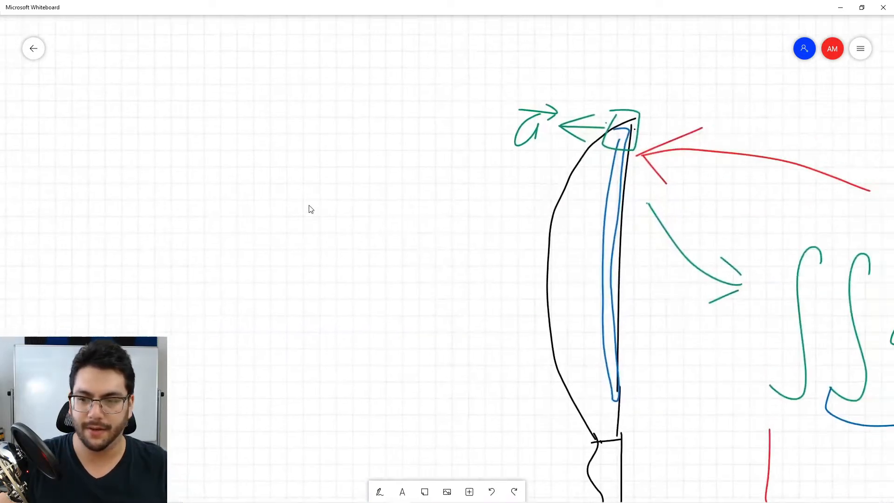
{"action": "scroll", "coordinate": [321, 198], "scroll_direction": "down", "scroll_amount": 2}
{"action": "scroll", "coordinate": [350, 240], "scroll_direction": "down", "scroll_amount": 3, "text": "ctrl"}
{"action": "scroll", "coordinate": [326, 242], "scroll_direction": "down", "scroll_amount": 2, "text": "ctrl"}
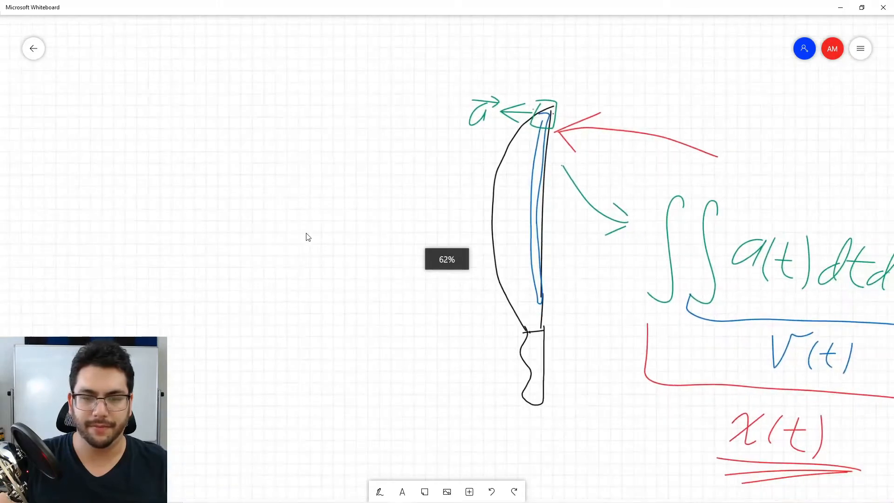
{"action": "key", "text": "ctrl+v"}
{"action": "left_click_drag", "start_coordinate": [395, 246], "coordinate": [328, 193]}
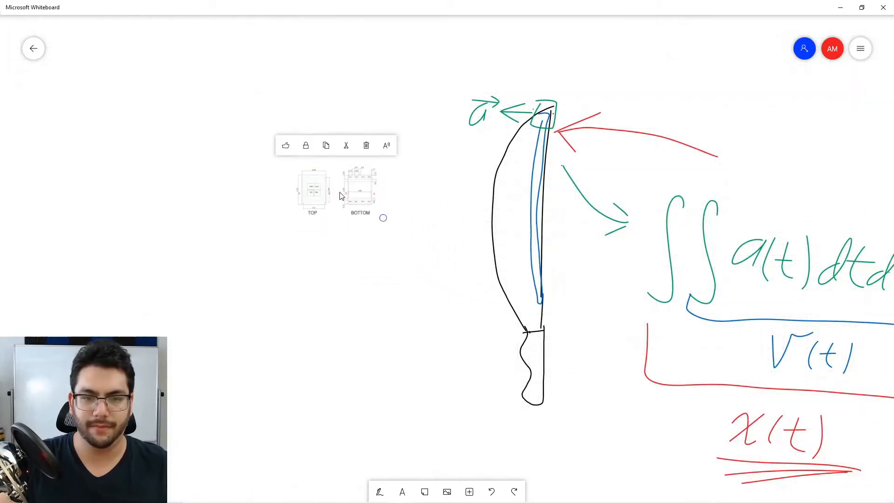
Step: Enlarge the pasted LED drawing and reposition it in the blank area so both views are easy to annotate
{"action": "scroll", "coordinate": [331, 182], "scroll_direction": "up", "scroll_amount": 4, "text": "ctrl"}
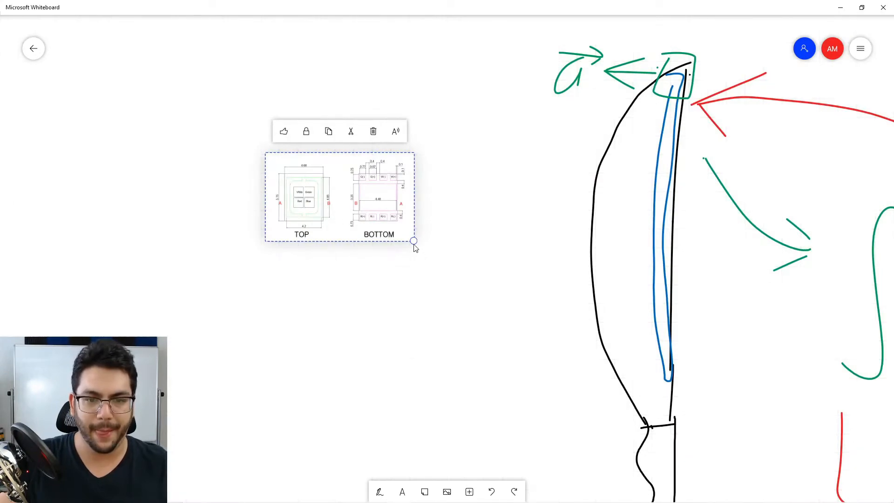
{"action": "left_click_drag", "start_coordinate": [414, 242], "coordinate": [521, 304]}
{"action": "left_click_drag", "start_coordinate": [428, 200], "coordinate": [365, 204]}
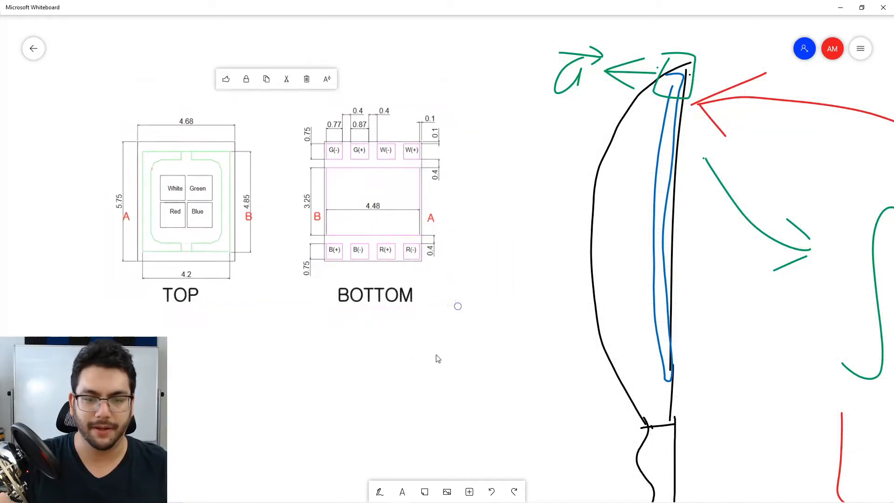
{"action": "left_click", "coordinate": [380, 492]}
{"action": "left_click", "coordinate": [362, 490]}
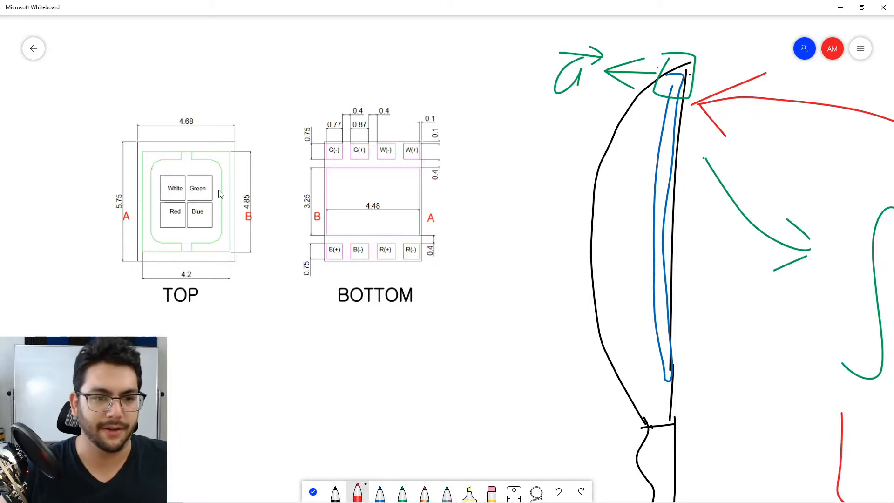
{"action": "scroll", "coordinate": [291, 403], "scroll_direction": "up", "scroll_amount": 5, "text": "ctrl"}
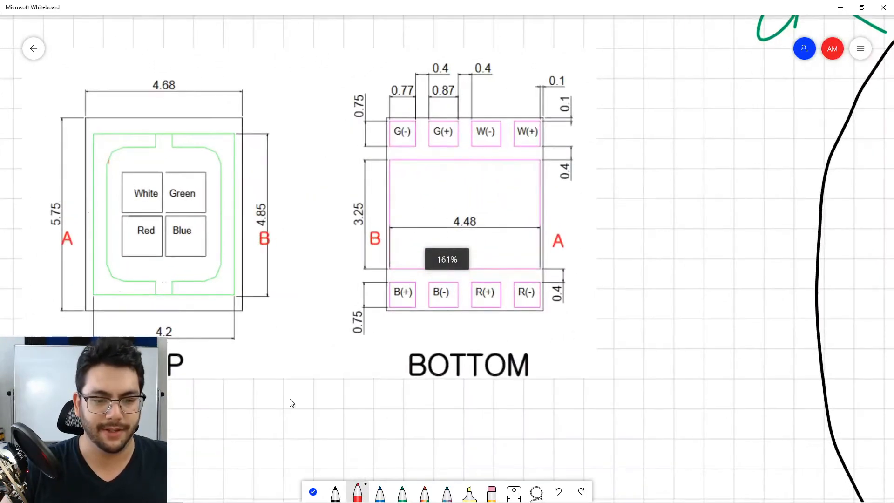
{"action": "left_click", "coordinate": [313, 492]}
{"action": "left_click_drag", "start_coordinate": [313, 373], "coordinate": [395, 432]}
{"action": "scroll", "coordinate": [401, 394], "scroll_direction": "up", "scroll_amount": 2, "text": "ctrl"}
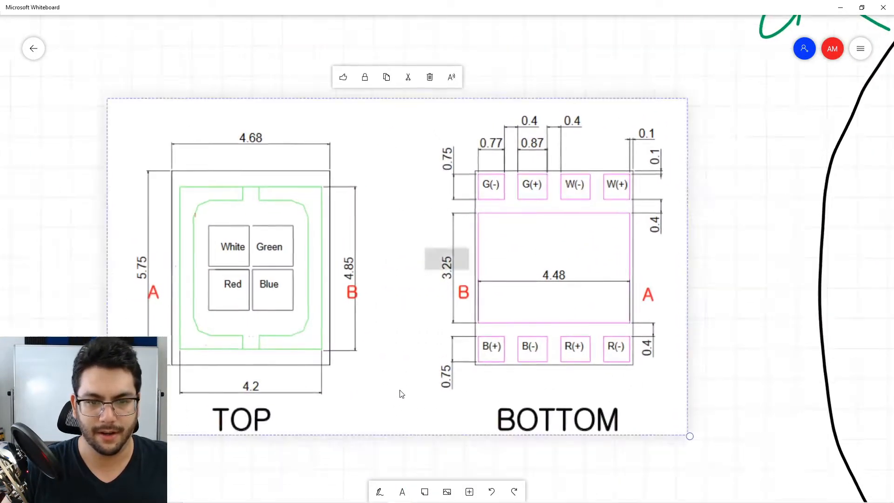
Step: Handwrite W+, W-, G+ and G- in black above the TOP view and R- and R+ below it, retracing R+ in red
{"action": "left_click", "coordinate": [380, 492]}
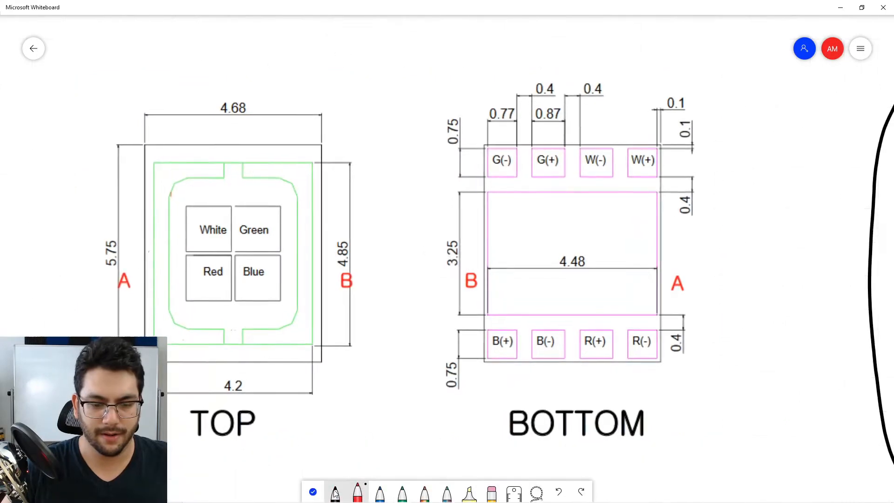
{"action": "left_click", "coordinate": [335, 493]}
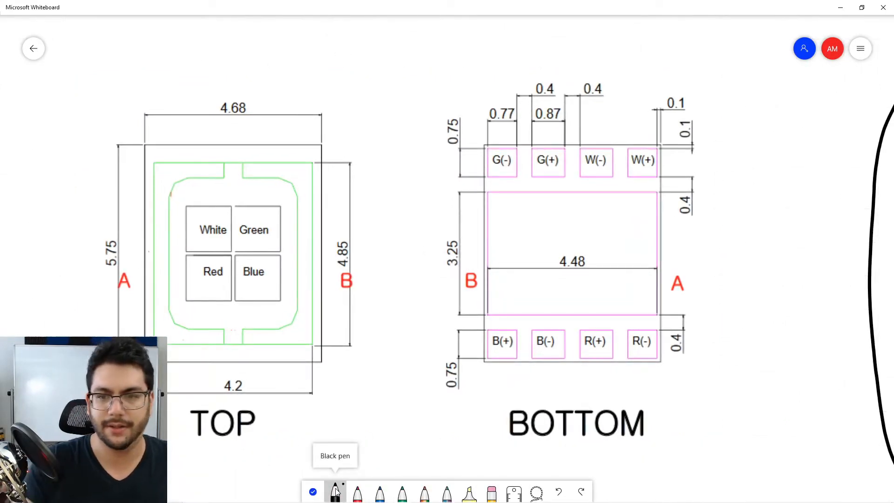
{"action": "mouse_move", "coordinate": [153, 132]}
{"action": "left_mouse_down"}
{"action": "mouse_move", "coordinate": [178, 129]}
{"action": "mouse_move", "coordinate": [184, 149]}
{"action": "mouse_move", "coordinate": [201, 140]}
{"action": "left_mouse_up"}
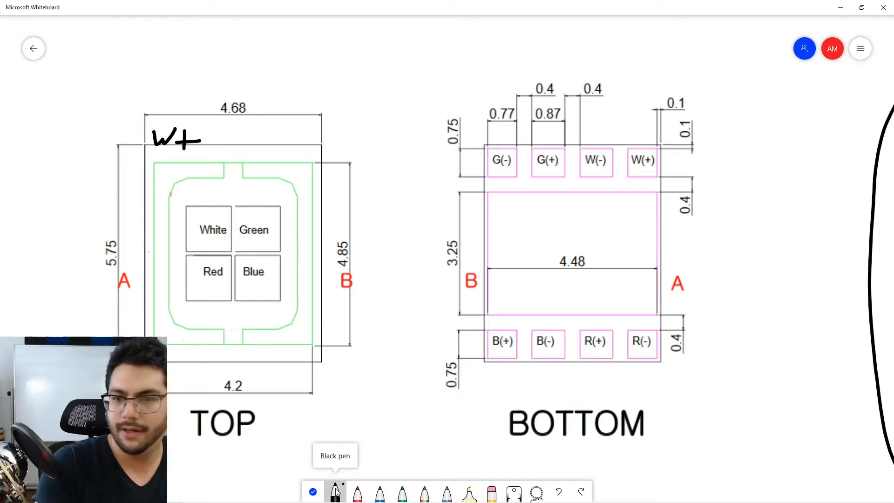
{"action": "mouse_move", "coordinate": [206, 111]}
{"action": "left_mouse_down"}
{"action": "mouse_move", "coordinate": [210, 123]}
{"action": "mouse_move", "coordinate": [234, 108]}
{"action": "mouse_move", "coordinate": [267, 153]}
{"action": "mouse_move", "coordinate": [300, 120]}
{"action": "left_mouse_up"}
{"action": "left_click_drag", "start_coordinate": [318, 121], "coordinate": [325, 120]}
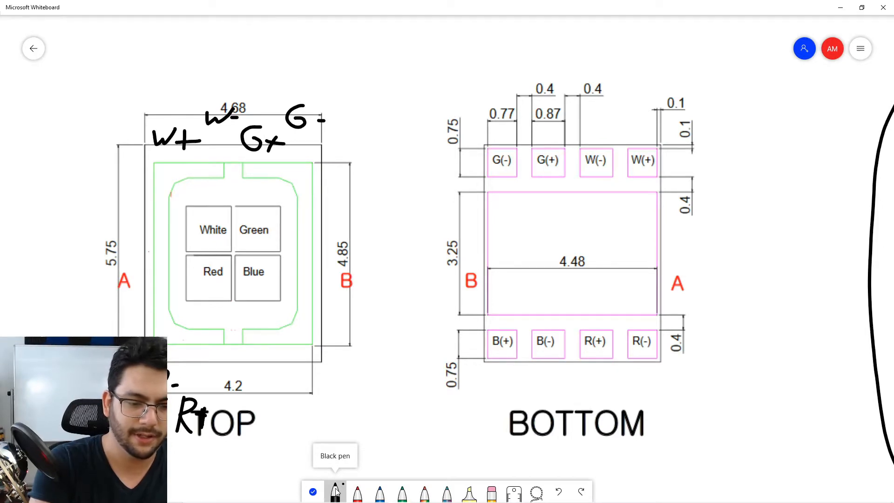
{"action": "left_click", "coordinate": [357, 492]}
{"action": "left_click_drag", "start_coordinate": [208, 400], "coordinate": [203, 429]}
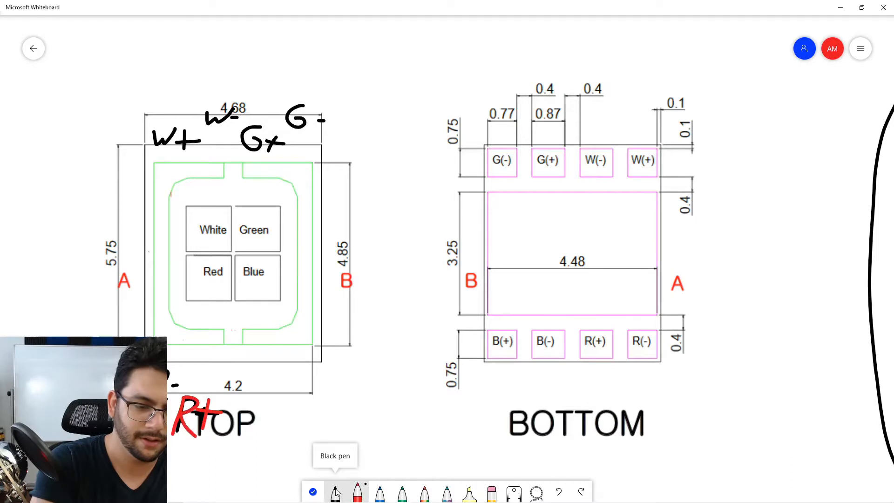
Step: Handwrite the blue pad labels B- and B+ in black below the TOP view's lower edge
{"action": "left_click", "coordinate": [336, 493]}
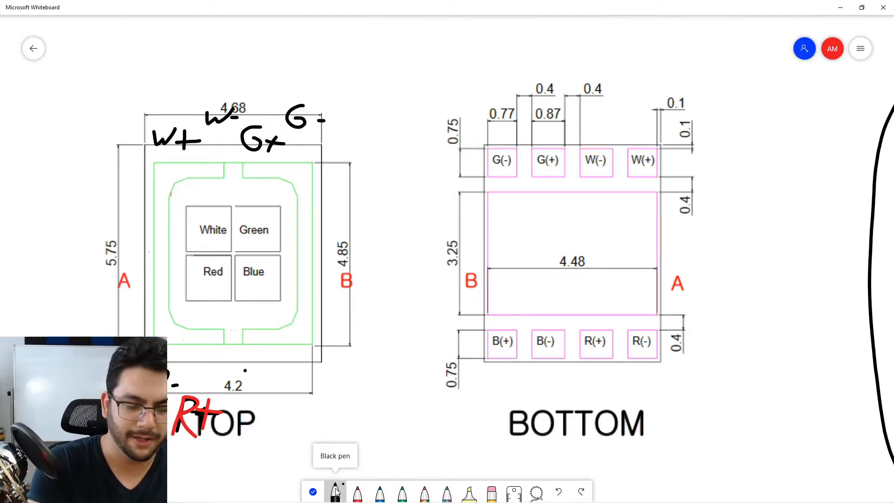
{"action": "left_click_drag", "start_coordinate": [243, 371], "coordinate": [240, 397]}
{"action": "mouse_move", "coordinate": [241, 371]}
{"action": "left_mouse_down"}
{"action": "mouse_move", "coordinate": [253, 372]}
{"action": "mouse_move", "coordinate": [240, 398]}
{"action": "left_mouse_up"}
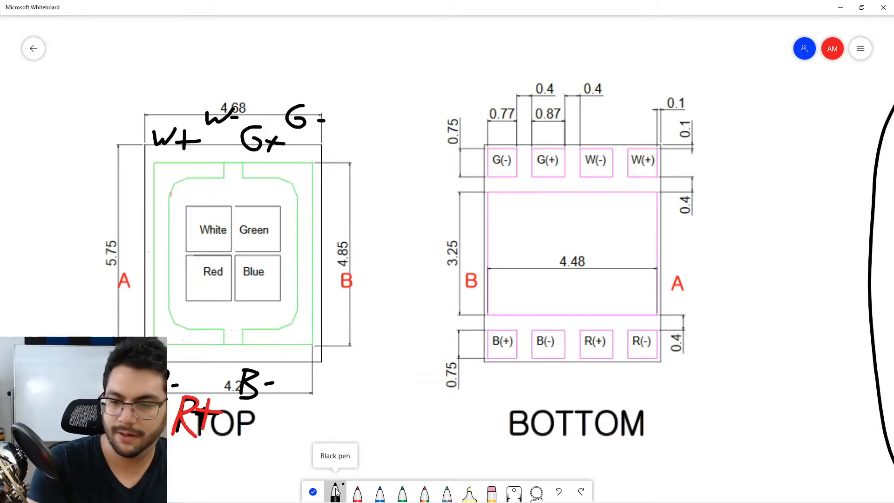
{"action": "mouse_move", "coordinate": [291, 384]}
{"action": "left_mouse_down"}
{"action": "mouse_move", "coordinate": [288, 417]}
{"action": "mouse_move", "coordinate": [308, 408]}
{"action": "mouse_move", "coordinate": [286, 417]}
{"action": "left_mouse_up"}
{"action": "mouse_move", "coordinate": [323, 397]}
{"action": "left_mouse_down"}
{"action": "mouse_move", "coordinate": [321, 420]}
{"action": "mouse_move", "coordinate": [335, 407]}
{"action": "left_mouse_up"}
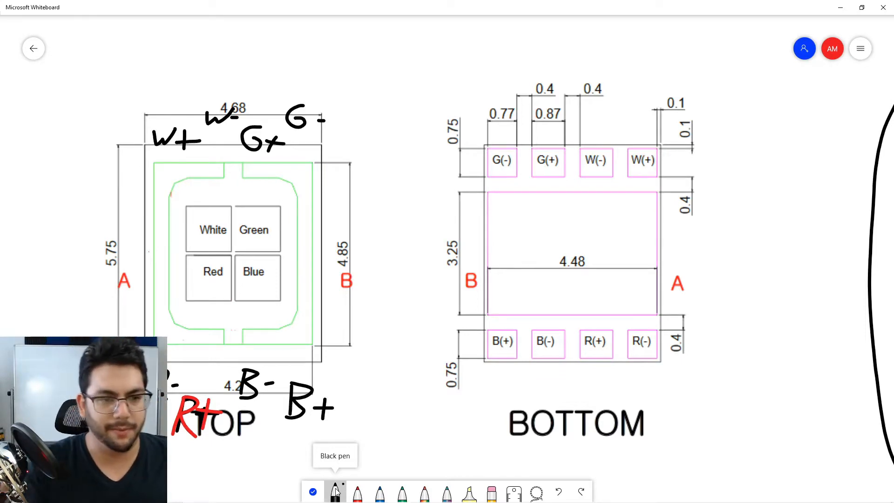
Step: Number the TOP view's corner pads in black: 1 beside W+, 4 beside G- and 8 beside B+
{"action": "left_click_drag", "start_coordinate": [132, 150], "coordinate": [127, 171]}
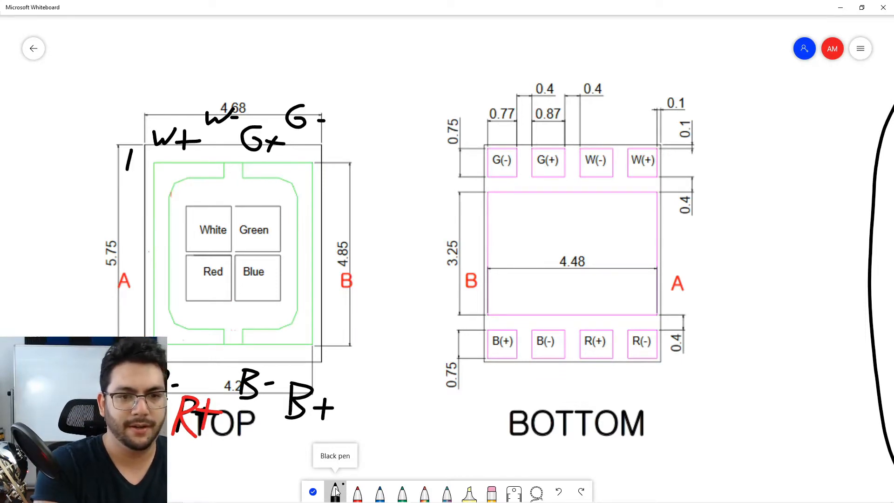
{"action": "mouse_move", "coordinate": [336, 152]}
{"action": "left_mouse_down"}
{"action": "mouse_move", "coordinate": [357, 163]}
{"action": "mouse_move", "coordinate": [345, 189]}
{"action": "left_mouse_up"}
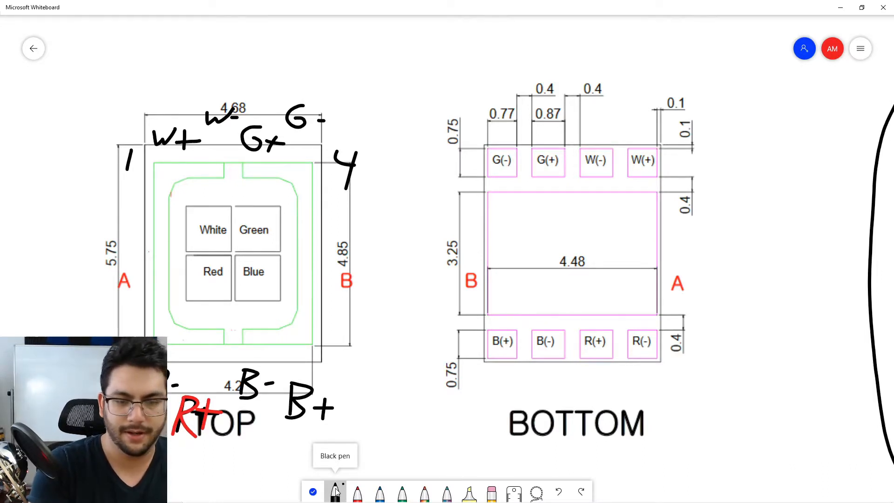
{"action": "mouse_move", "coordinate": [347, 347]}
{"action": "left_mouse_down"}
{"action": "mouse_move", "coordinate": [328, 375]}
{"action": "mouse_move", "coordinate": [346, 336]}
{"action": "left_mouse_up"}
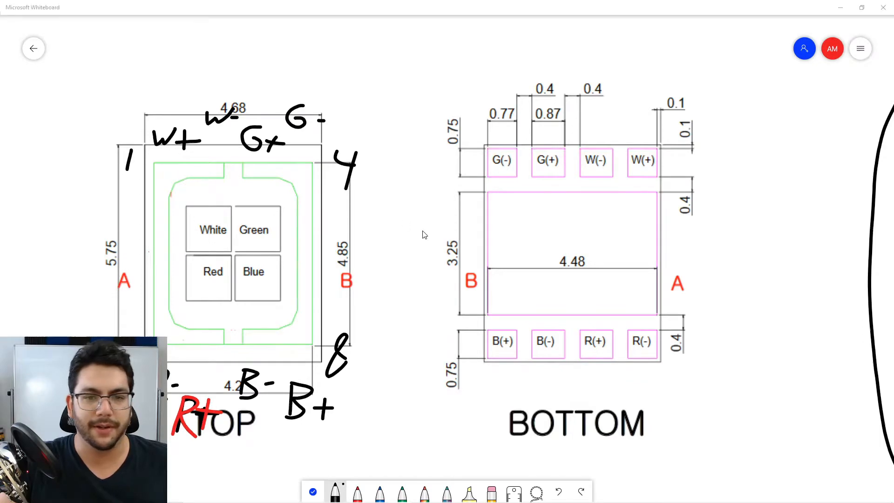
Step: Switch to KiCad's schematic editor, start placing a symbol and expand the LED library in the symbol chooser
{"action": "key", "text": "alt+Tab"}
{"action": "key", "text": "alt+Tab"}
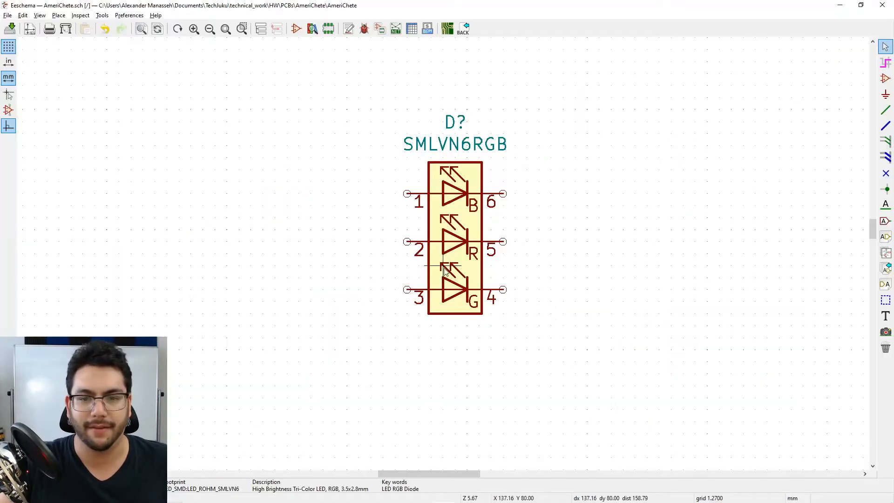
{"action": "left_click", "coordinate": [57, 16]}
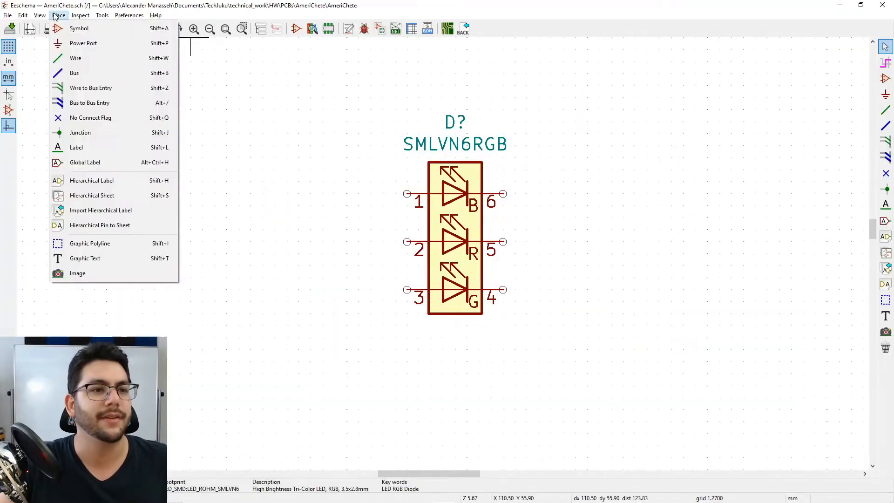
{"action": "left_click", "coordinate": [79, 28]}
{"action": "left_click", "coordinate": [433, 343]}
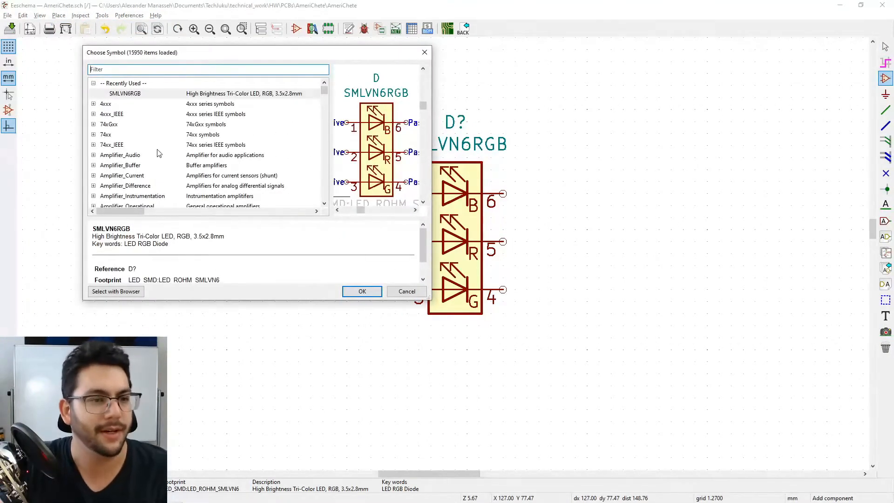
{"action": "scroll", "coordinate": [159, 154], "scroll_direction": "down", "scroll_amount": 6}
{"action": "scroll", "coordinate": [158, 177], "scroll_direction": "down", "scroll_amount": 10}
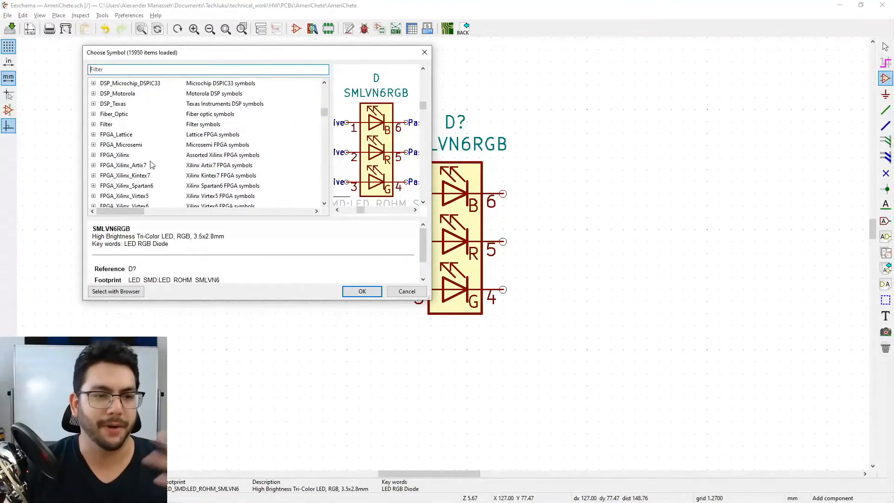
{"action": "scroll", "coordinate": [146, 163], "scroll_direction": "down", "scroll_amount": 1}
{"action": "scroll", "coordinate": [158, 165], "scroll_direction": "down", "scroll_amount": 1}
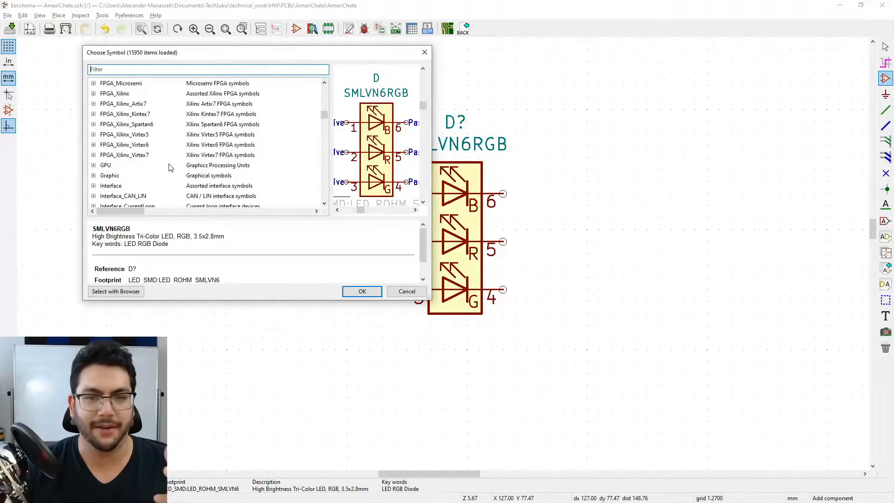
{"action": "scroll", "coordinate": [141, 171], "scroll_direction": "down", "scroll_amount": 3}
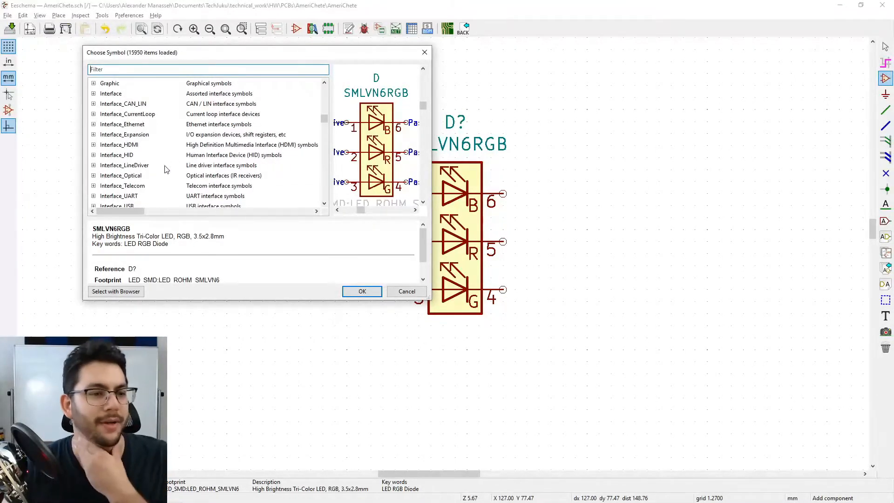
{"action": "scroll", "coordinate": [166, 170], "scroll_direction": "down", "scroll_amount": 2}
{"action": "scroll", "coordinate": [130, 185], "scroll_direction": "down", "scroll_amount": 1}
{"action": "left_click", "coordinate": [175, 167]}
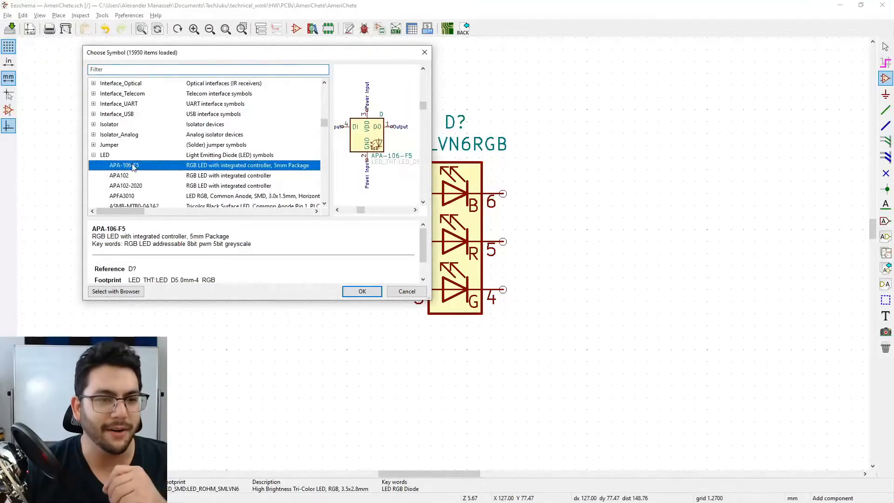
Step: Preview the LED library's symbols one by one from APA102 to SFH4356P, looking for a multi-channel LED with separate pins per colour
{"action": "key", "text": "Down"}
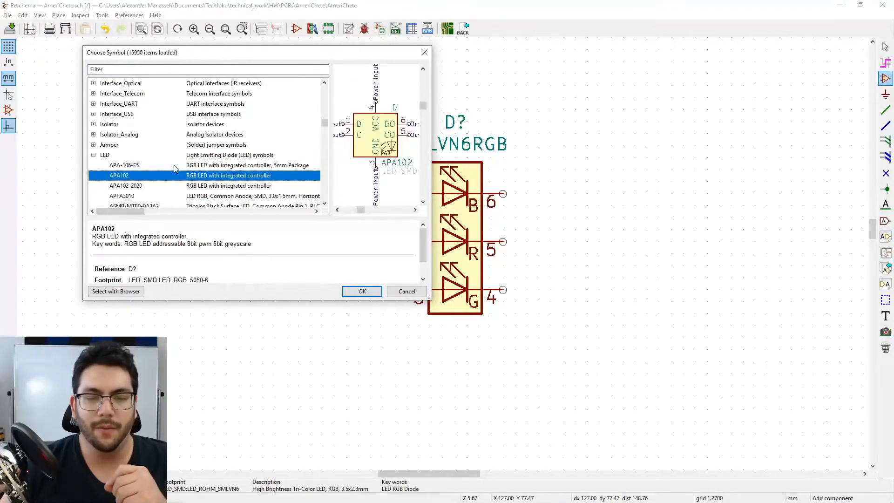
{"action": "key", "text": "Down"}
{"action": "key", "text": "Down"}
{"action": "key", "text": "Down"}
{"action": "key", "text": "Down"}
{"action": "key", "text": "Down"}
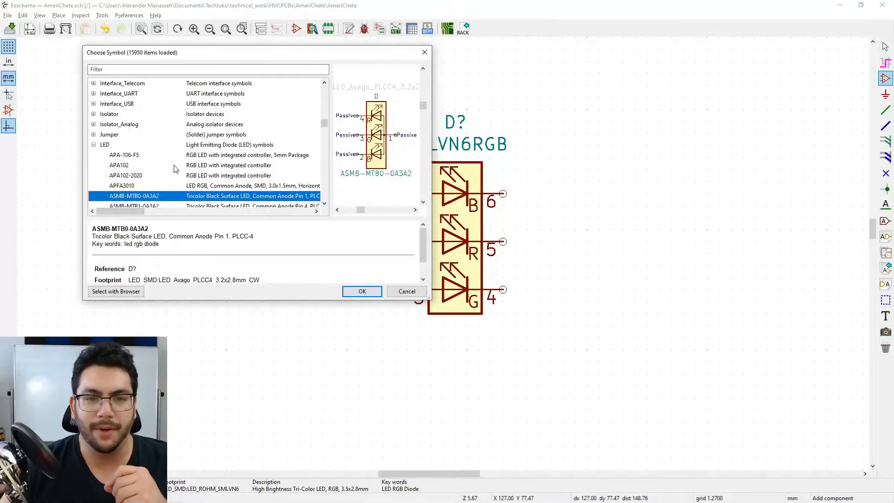
{"action": "key", "text": "Up"}
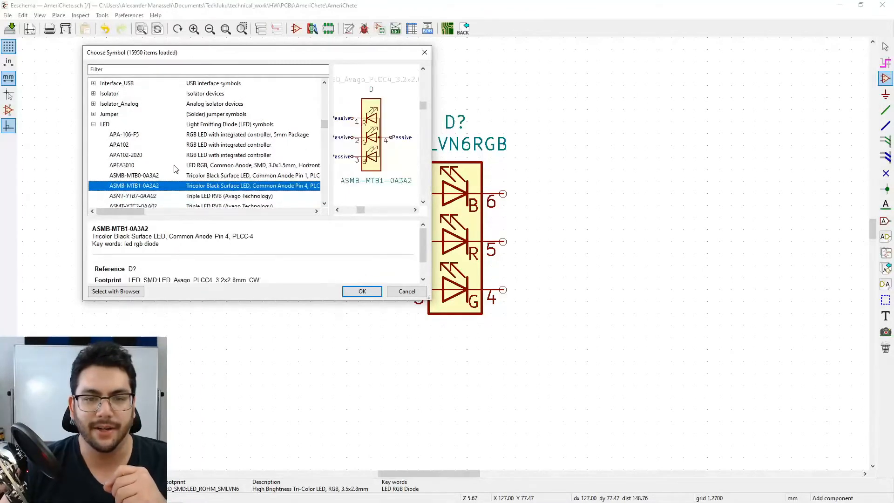
{"action": "key", "text": "Down"}
{"action": "key", "text": "Down"}
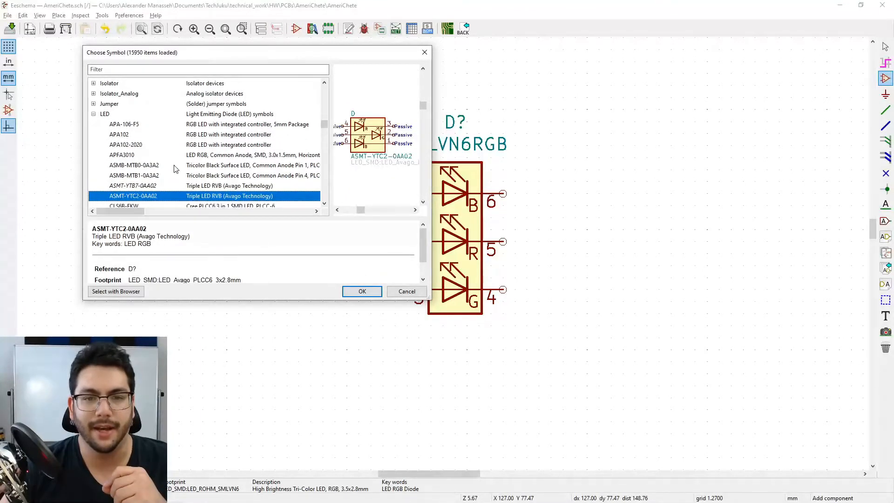
{"action": "key", "text": "Down"}
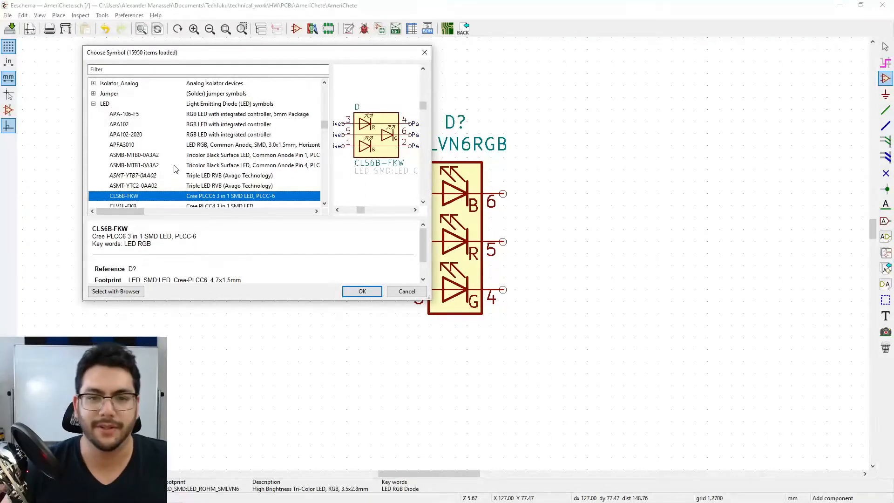
{"action": "key", "text": "Down"}
{"action": "key", "text": "Down"}
{"action": "key", "text": "Down"}
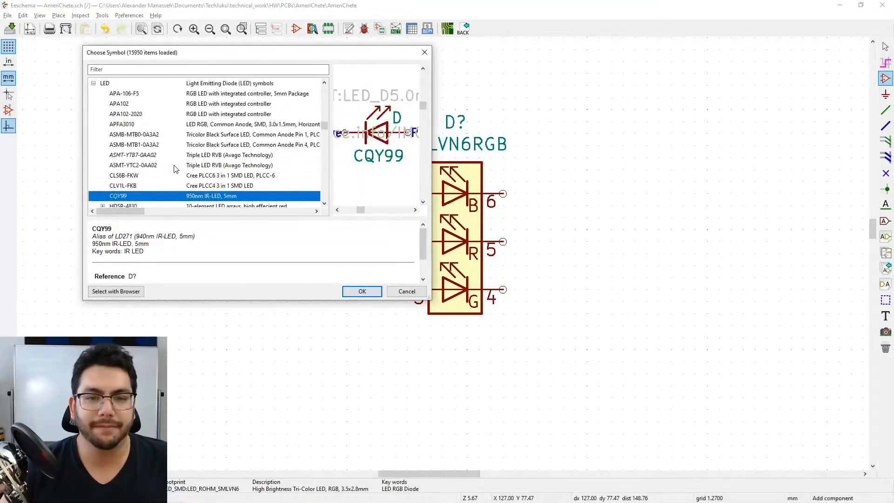
{"action": "key", "text": "Down"}
{"action": "key", "text": "Down"}
{"action": "key", "text": "Up"}
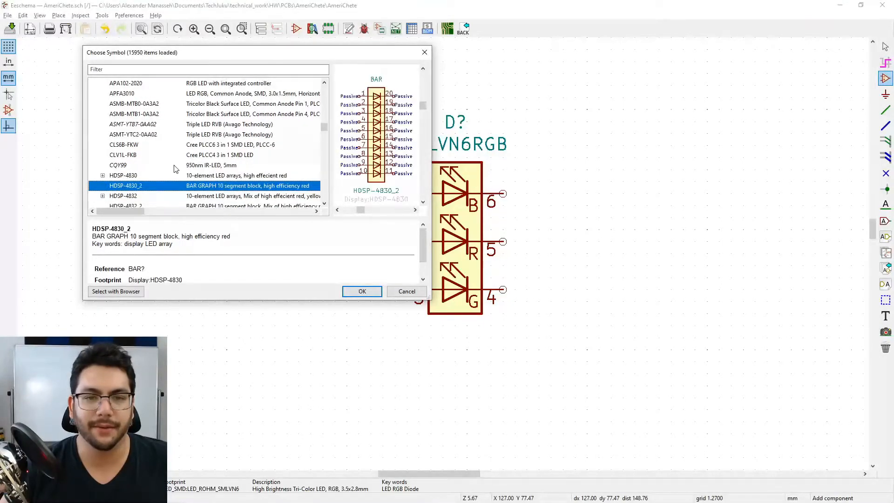
{"action": "key", "text": "Down"}
{"action": "key", "text": "Down"}
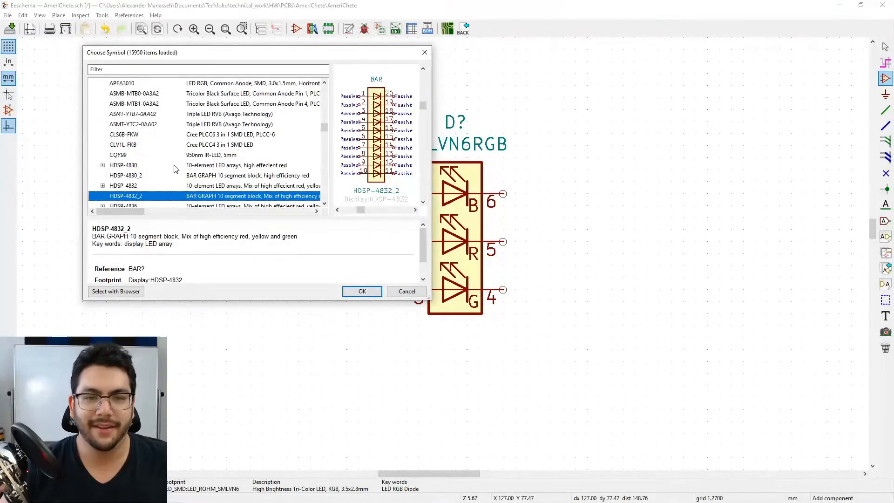
{"action": "key", "text": "Down"}
{"action": "key", "text": "Down"}
{"action": "key", "text": "Down"}
{"action": "key", "text": "Down"}
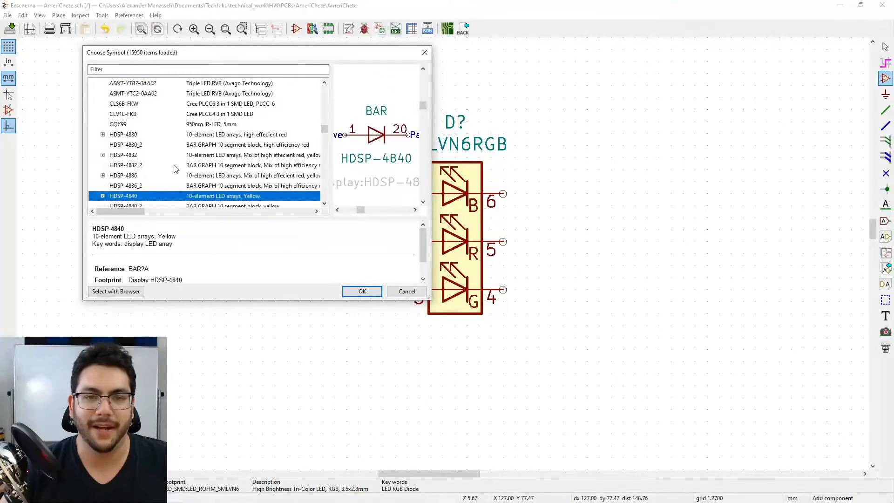
{"action": "key", "text": "Down"}
{"action": "key", "text": "Down"}
{"action": "key", "text": "Down"}
{"action": "key", "text": "Down"}
{"action": "key", "text": "Down"}
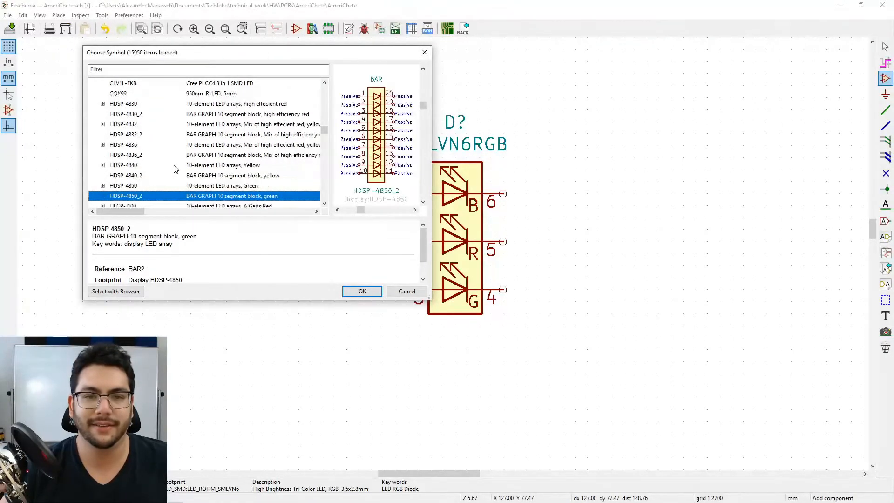
{"action": "key", "text": "Down"}
{"action": "key", "text": "Down"}
{"action": "key", "text": "Down"}
{"action": "key", "text": "Down"}
{"action": "key", "text": "Down"}
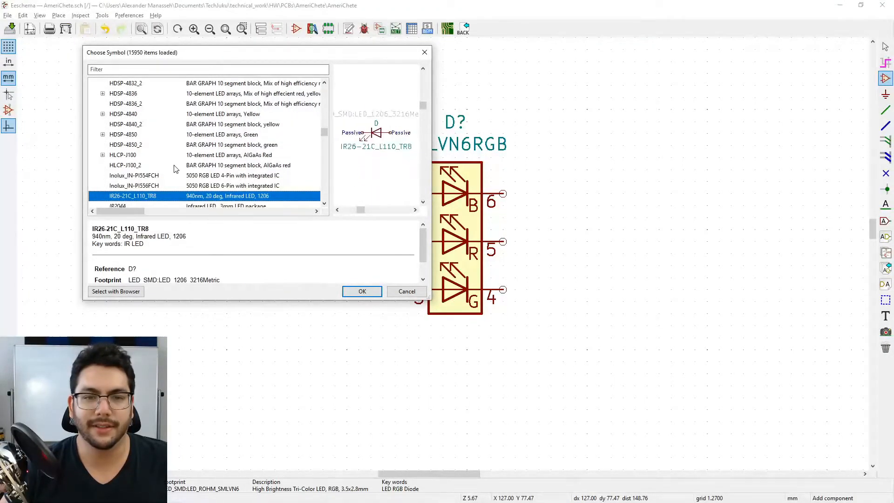
{"action": "key", "text": "Down"}
{"action": "key", "text": "Down"}
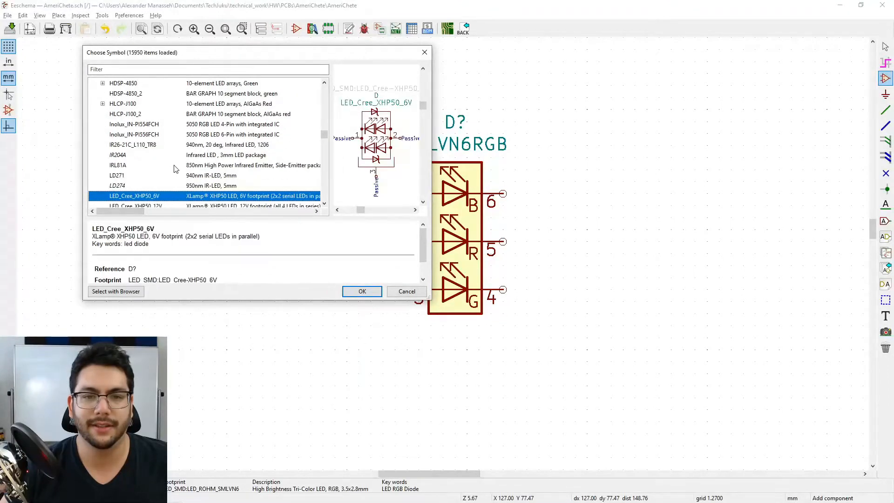
{"action": "key", "text": "Down"}
{"action": "key", "text": "Down"}
{"action": "key", "text": "Down"}
{"action": "key", "text": "Down"}
{"action": "key", "text": "Down"}
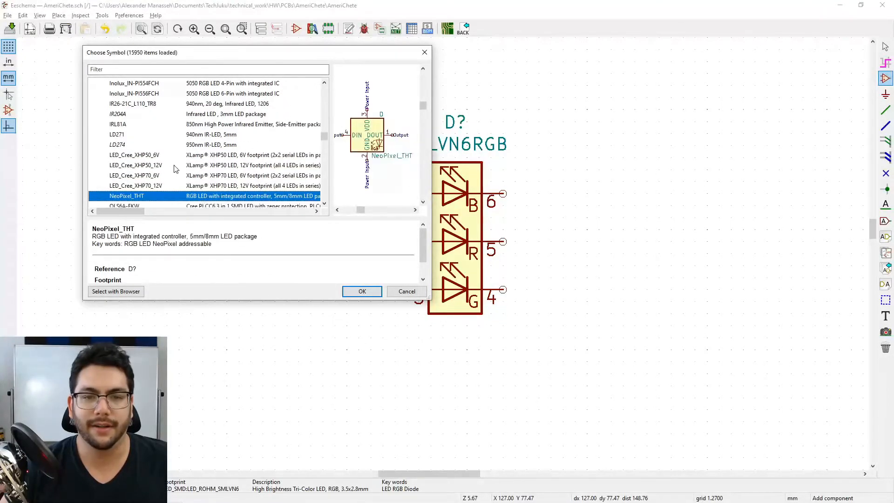
{"action": "key", "text": "Down"}
{"action": "key", "text": "Down"}
{"action": "key", "text": "Down"}
{"action": "key", "text": "Down"}
{"action": "key", "text": "Down"}
{"action": "key", "text": "Down"}
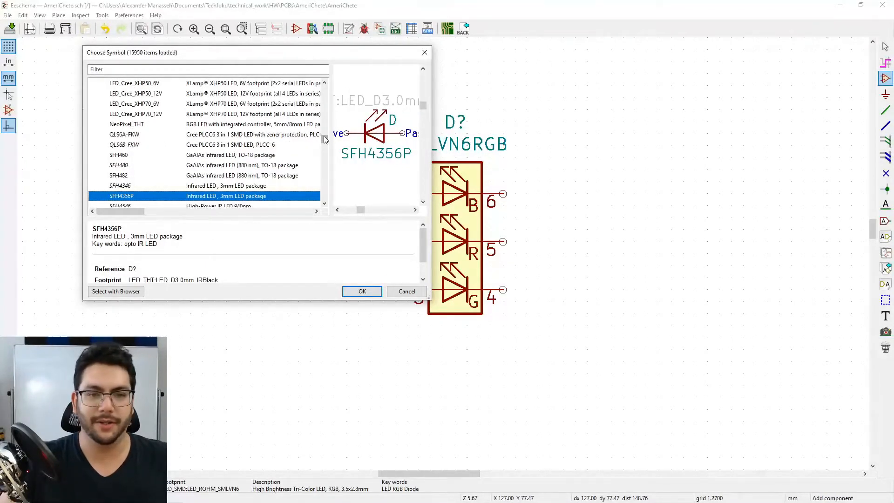
Step: Look through the rest of the LED library, preview the SMLVN6RGB symbol and close the chooser without placing anything
{"action": "left_click_drag", "start_coordinate": [325, 58], "coordinate": [292, 71]}
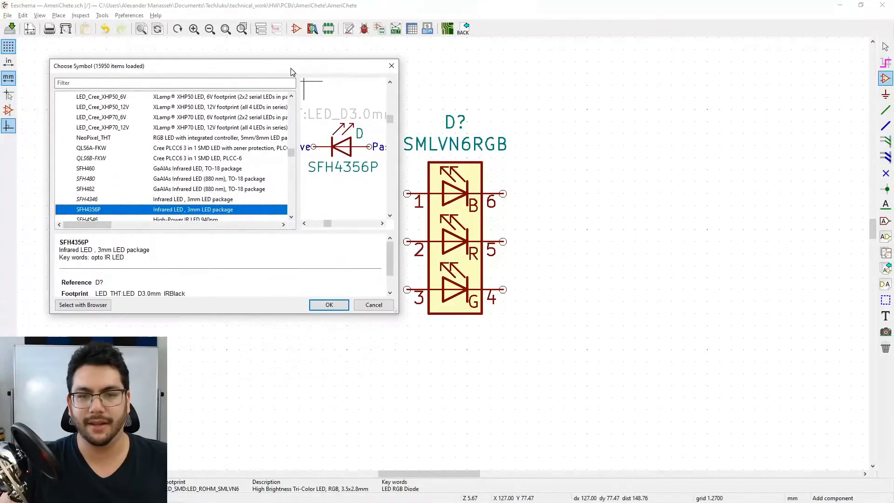
{"action": "scroll", "coordinate": [163, 214], "scroll_direction": "down", "scroll_amount": 3}
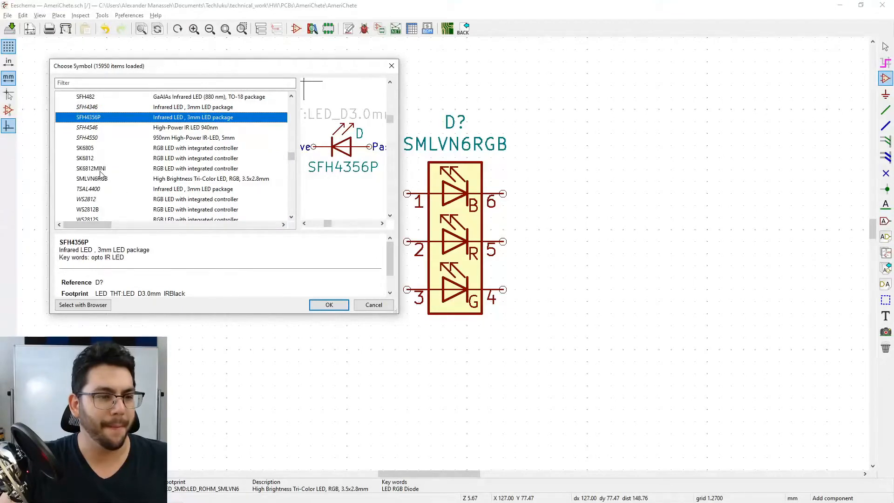
{"action": "scroll", "coordinate": [107, 191], "scroll_direction": "down", "scroll_amount": 1}
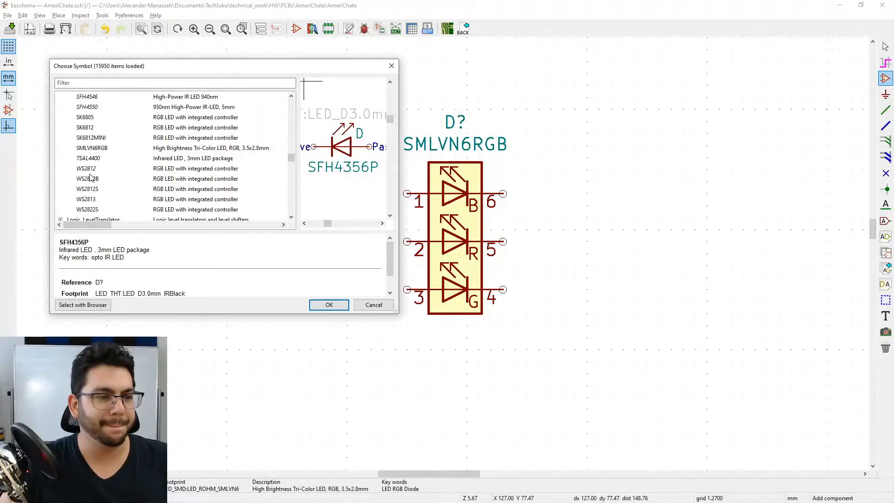
{"action": "left_click", "coordinate": [95, 148]}
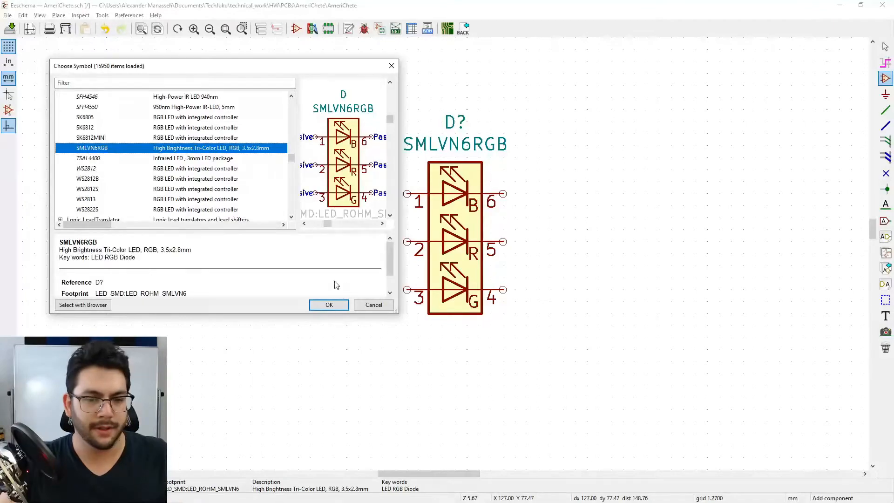
{"action": "left_click", "coordinate": [373, 305]}
Step: Open the Symbol Editor, filter the libraries by SMLV and duplicate the SMLVN6RGB symbol
{"action": "left_click", "coordinate": [297, 29]}
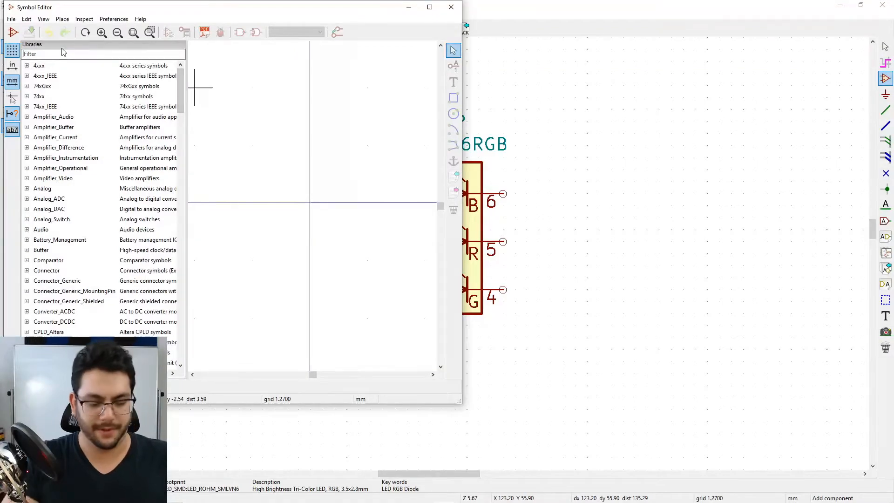
{"action": "type", "text": "SMLV"}
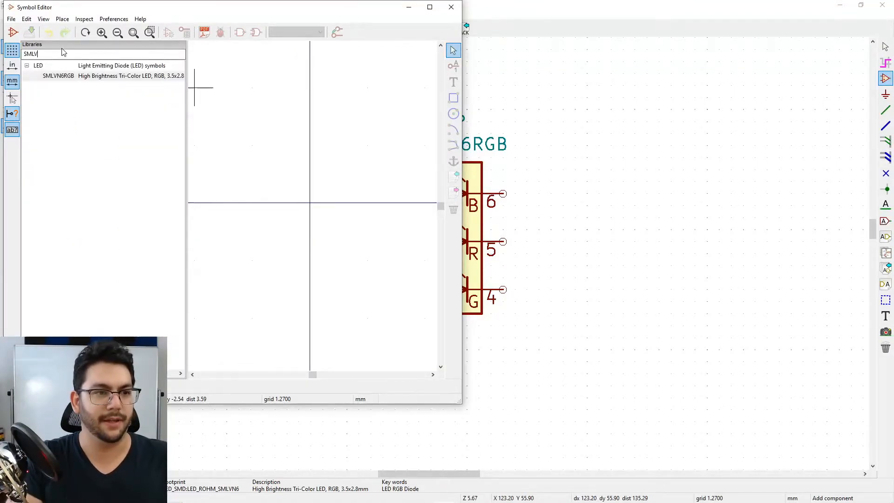
{"action": "left_click", "coordinate": [107, 76]}
{"action": "right_click", "coordinate": [106, 76]}
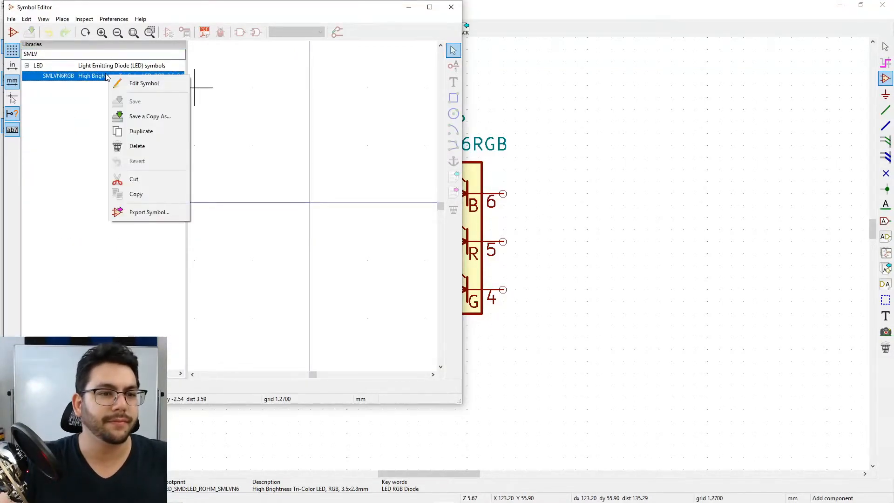
{"action": "left_click", "coordinate": [165, 132]}
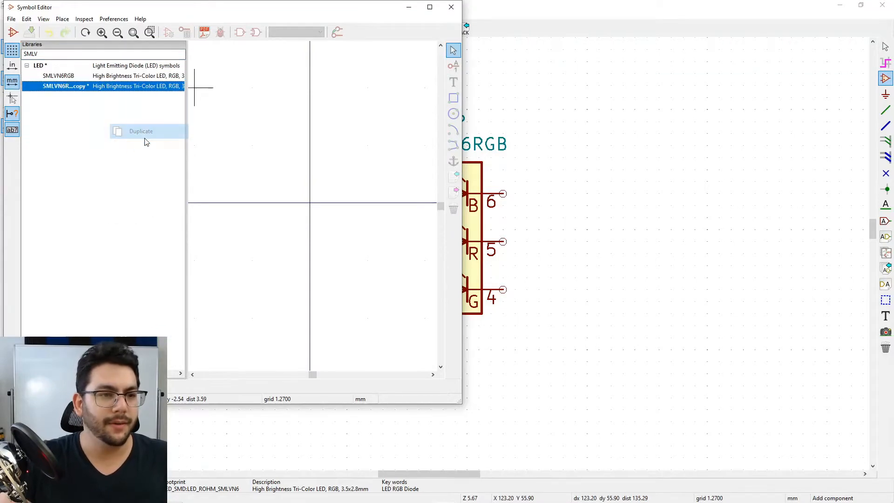
Step: Open the duplicated SMLVN6RGB_copy symbol for editing and enlarge the Symbol Editor window
{"action": "right_click", "coordinate": [72, 90]}
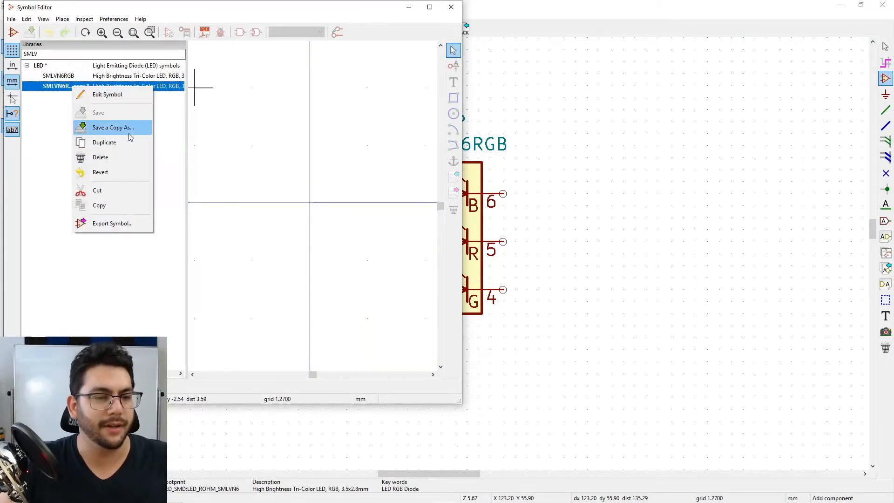
{"action": "left_click", "coordinate": [115, 95]}
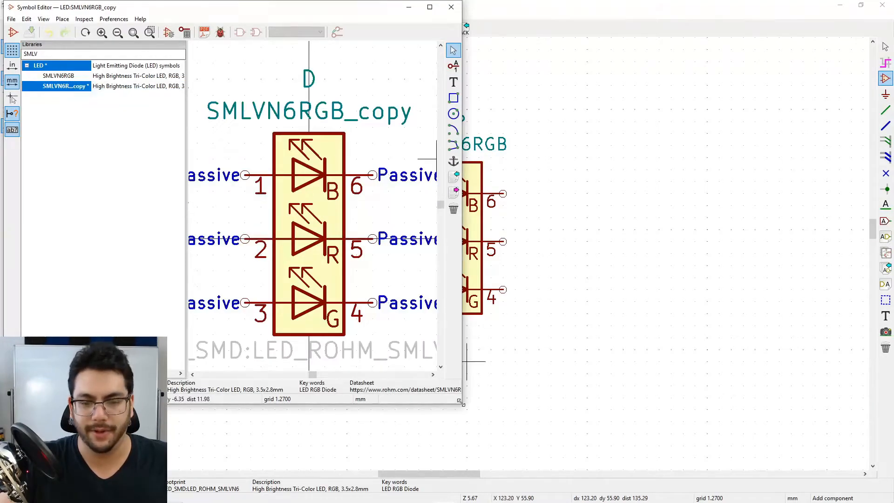
{"action": "left_click_drag", "start_coordinate": [463, 403], "coordinate": [772, 462]}
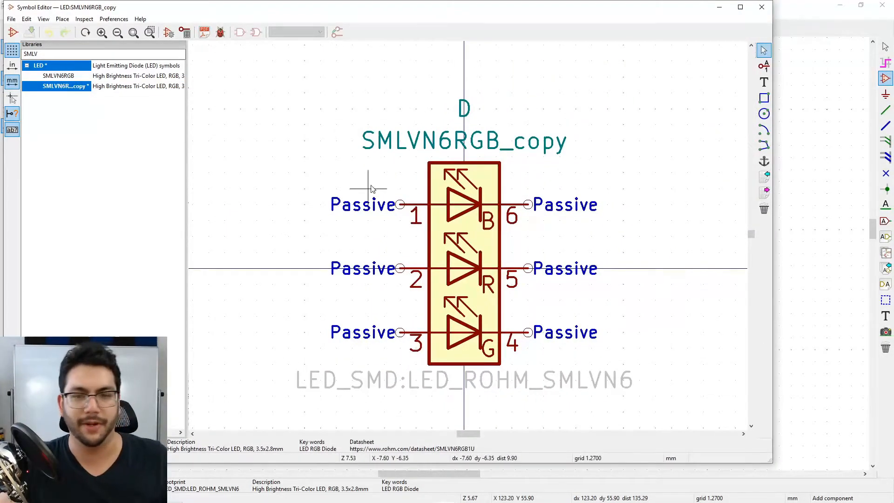
Step: Switch to the Seoul Semiconductor RGBW LED datasheet in Firefox to consult its mechanical dimensions page
{"action": "key", "text": "alt+Tab"}
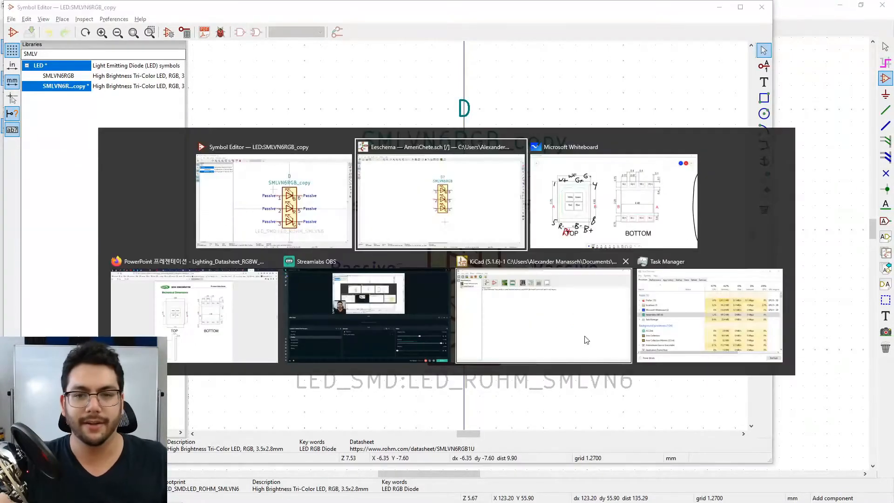
{"action": "key", "text": "alt+Tab"}
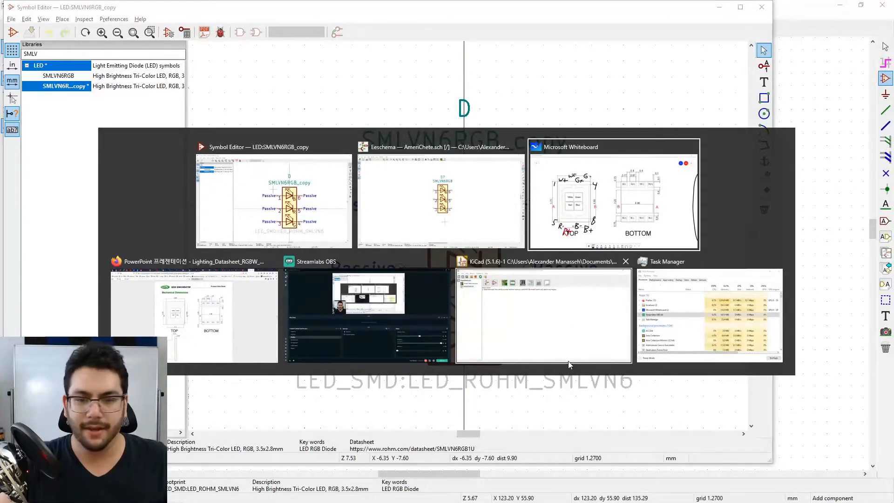
{"action": "key", "text": "alt+Tab"}
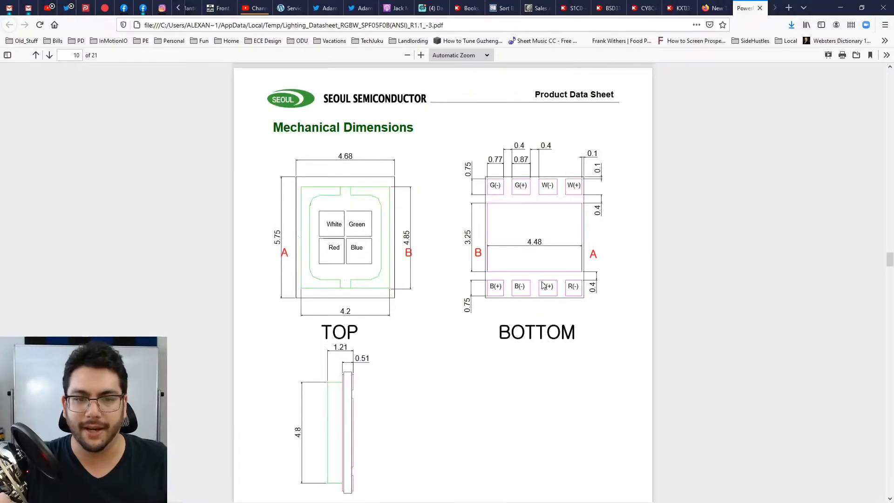
Step: Look up the part number on the datasheet's first page and rename the copied symbol SPF05F0B in the Symbol Editor
{"action": "left_click_drag", "start_coordinate": [890, 264], "coordinate": [890, 76]}
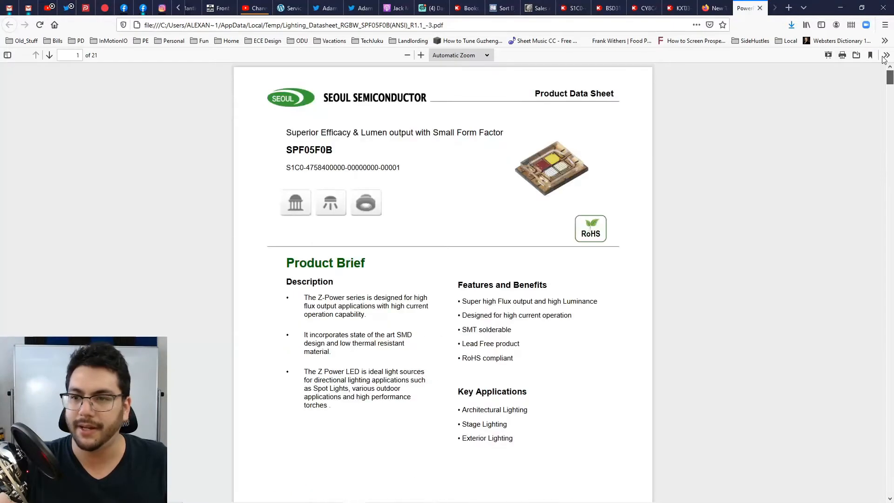
{"action": "left_click_drag", "start_coordinate": [287, 150], "coordinate": [353, 155]}
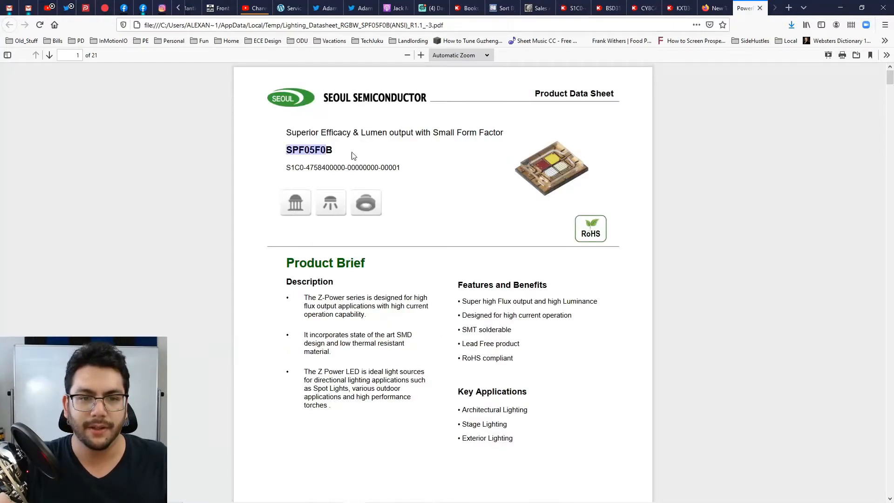
{"action": "key", "text": "alt+Tab"}
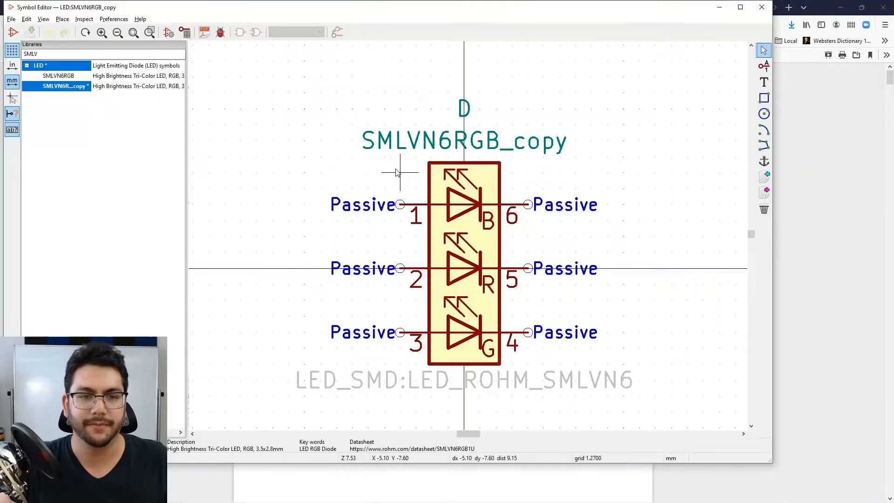
{"action": "double_click", "coordinate": [416, 140]}
{"action": "type", "text": "SPF05F0B"}
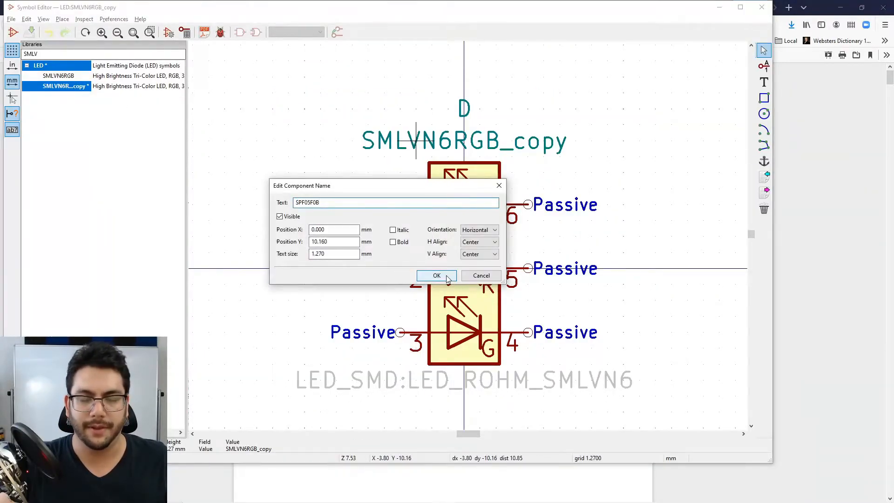
{"action": "left_click", "coordinate": [448, 277]}
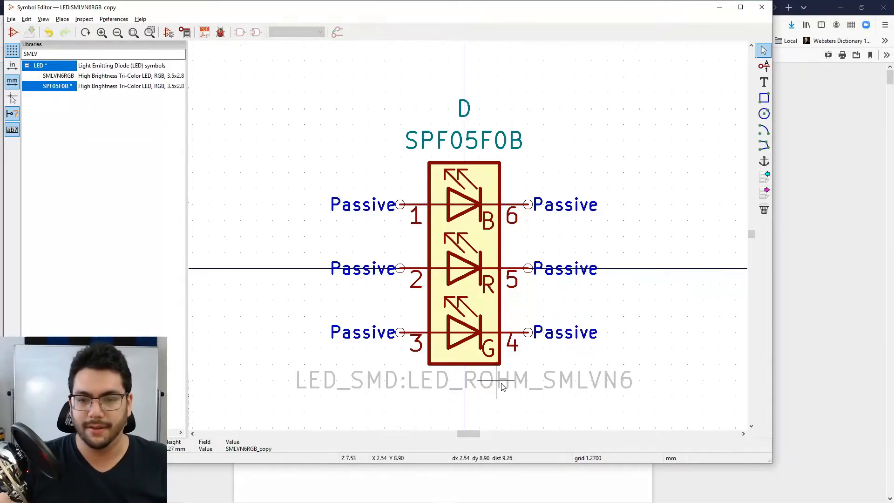
Step: Stretch the lower edge of the symbol's body rectangle down by about one LED row to make room for a fourth LED
{"action": "left_click", "coordinate": [494, 366]}
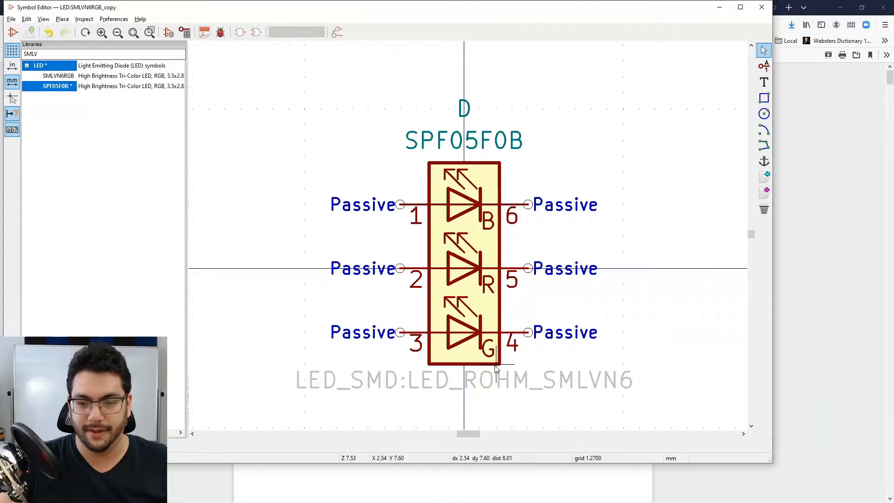
{"action": "right_click", "coordinate": [496, 368]}
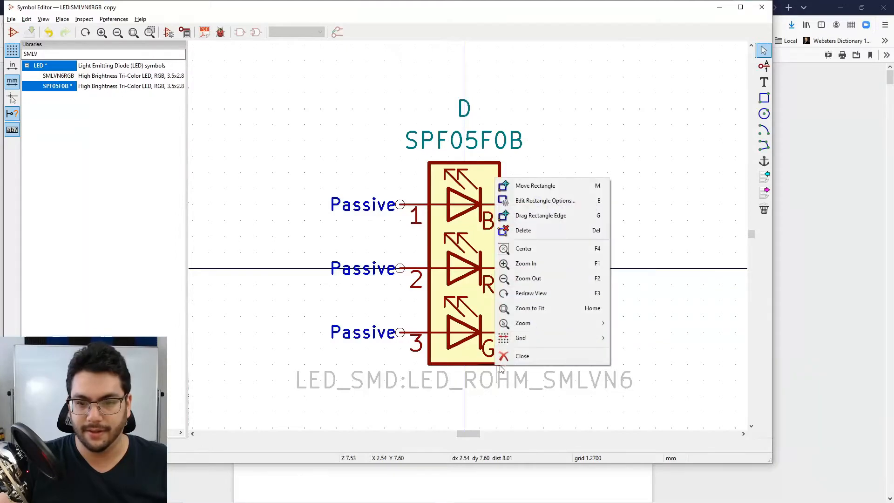
{"action": "left_click", "coordinate": [571, 216]}
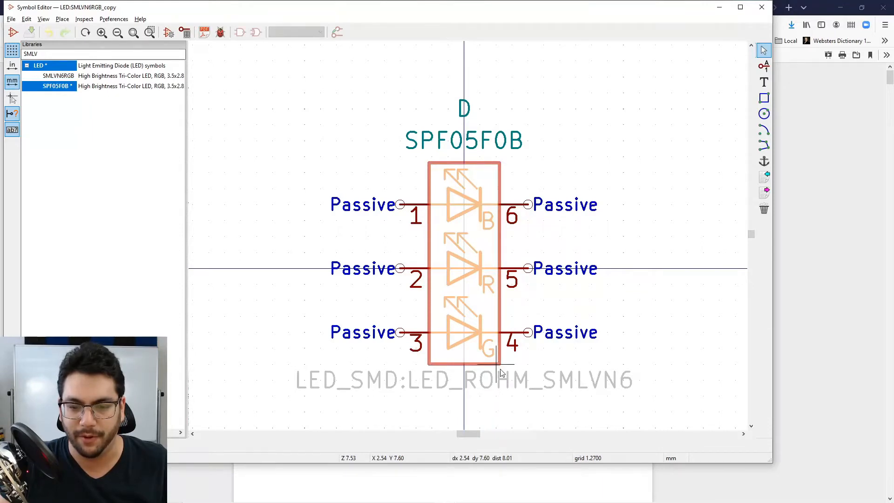
{"action": "left_click", "coordinate": [502, 428]}
{"action": "middle_click_drag", "start_coordinate": [567, 383], "coordinate": [526, 328]}
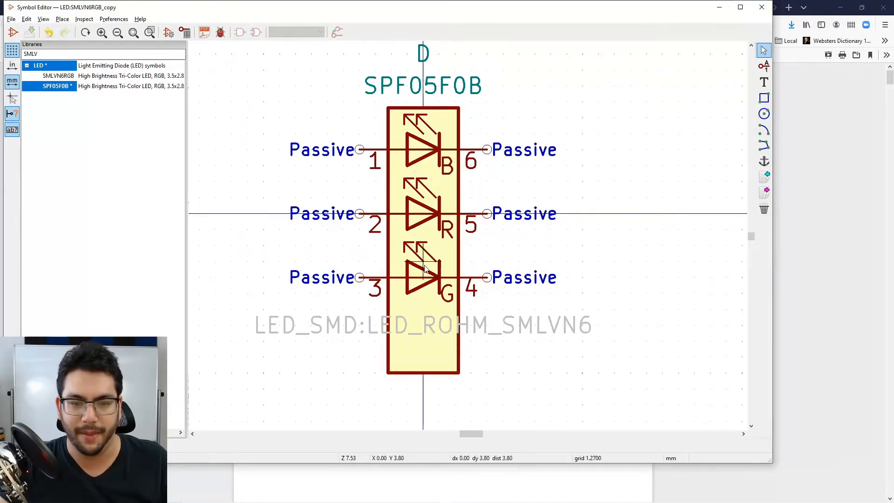
{"action": "right_click", "coordinate": [425, 270]}
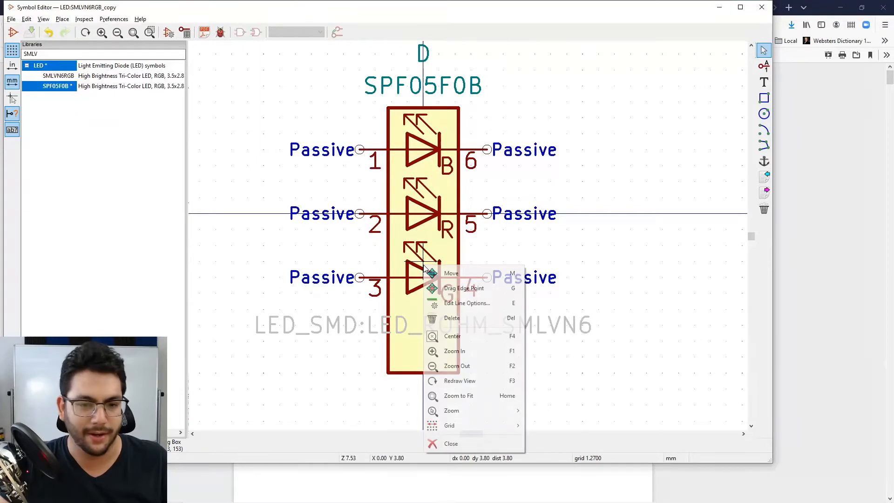
{"action": "left_click", "coordinate": [456, 275]}
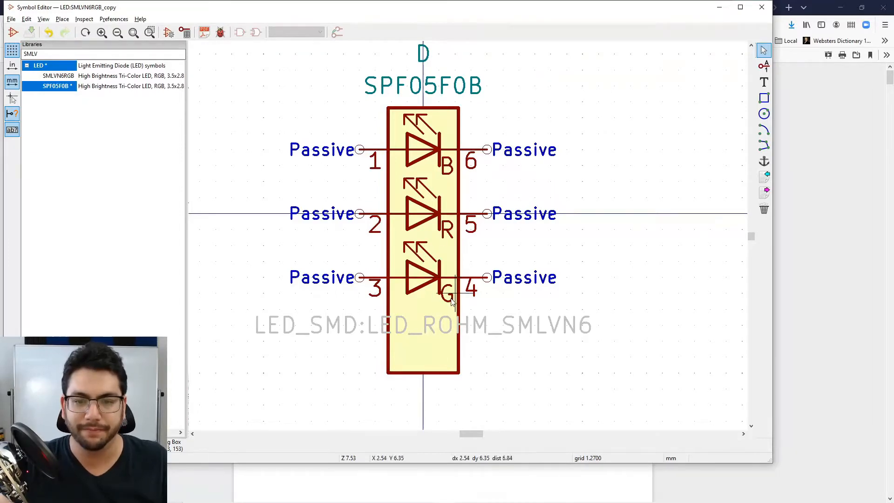
{"action": "right_click", "coordinate": [418, 269]}
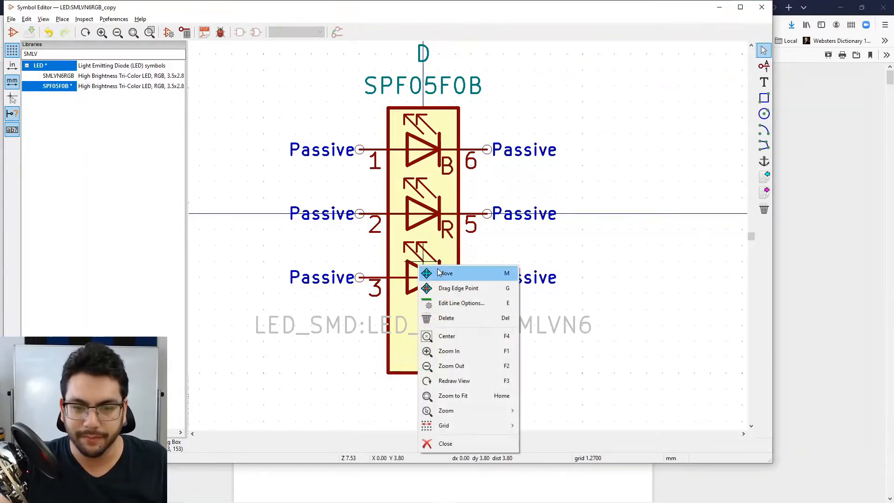
{"action": "left_click", "coordinate": [433, 272]}
{"action": "left_click", "coordinate": [421, 259]}
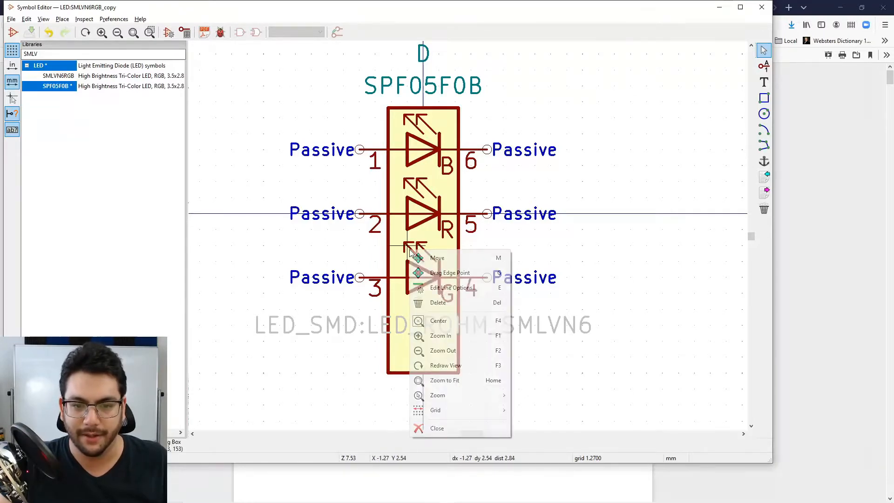
{"action": "right_click", "coordinate": [410, 249]}
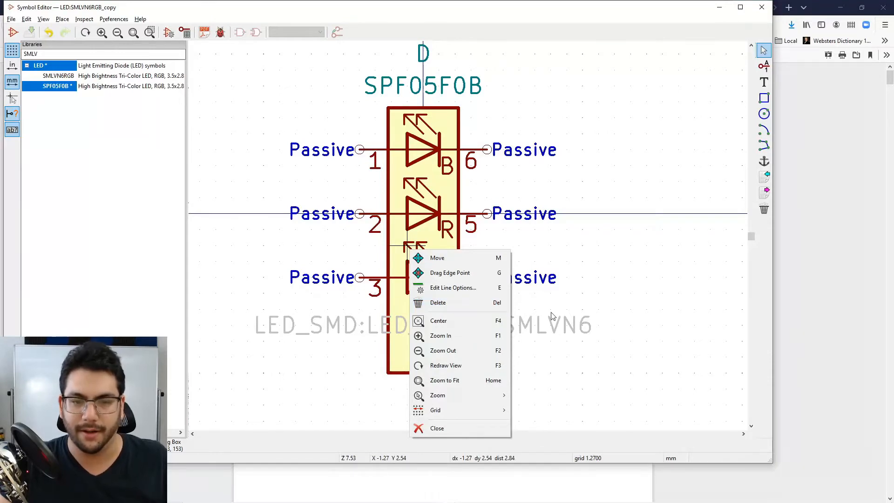
{"action": "left_click", "coordinate": [475, 304]}
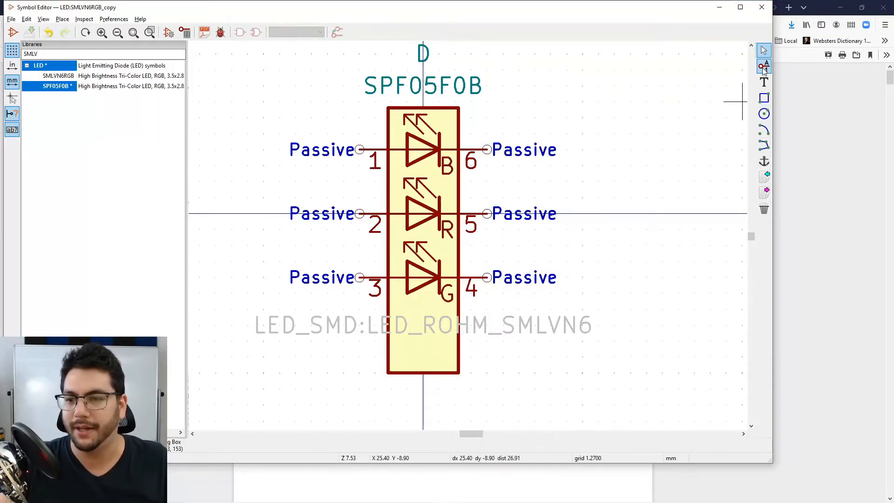
{"action": "left_click", "coordinate": [766, 131]}
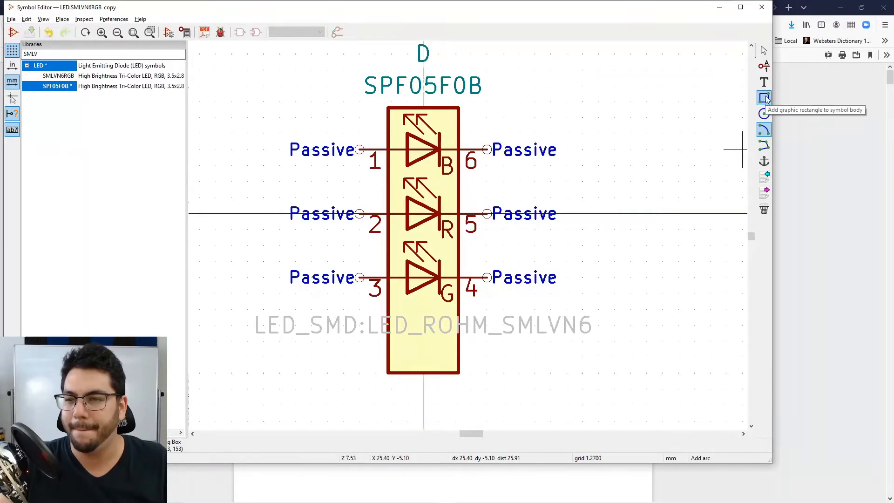
{"action": "left_click", "coordinate": [766, 146]}
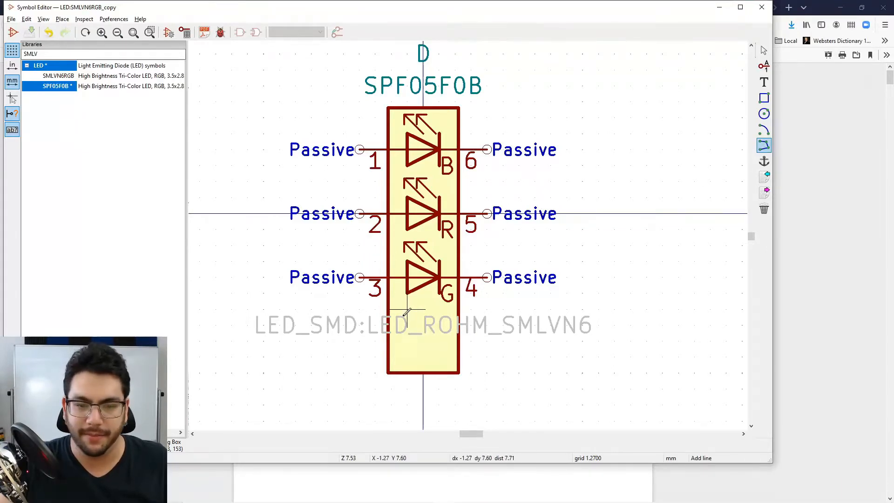
Step: Add an Input pin named and numbered 4, 2.54 mm long, facing right, in the empty row below the G LED at the body's left edge
{"action": "left_click", "coordinate": [764, 66]}
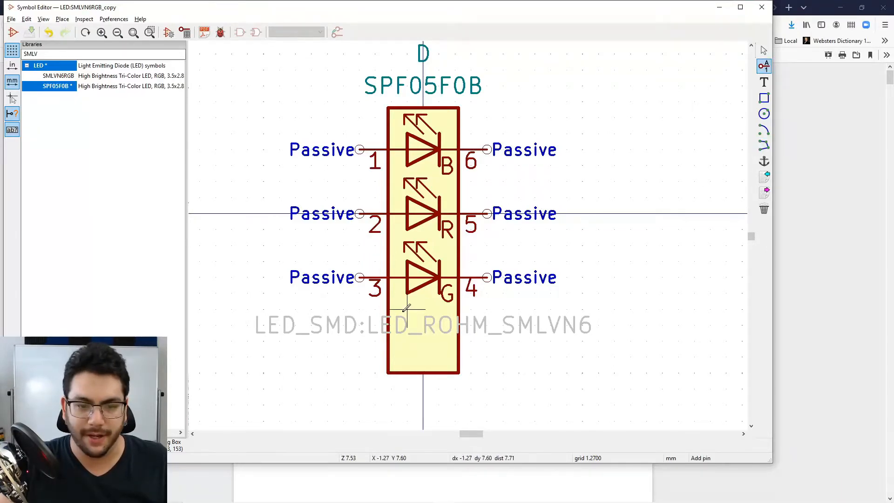
{"action": "left_click", "coordinate": [388, 331]}
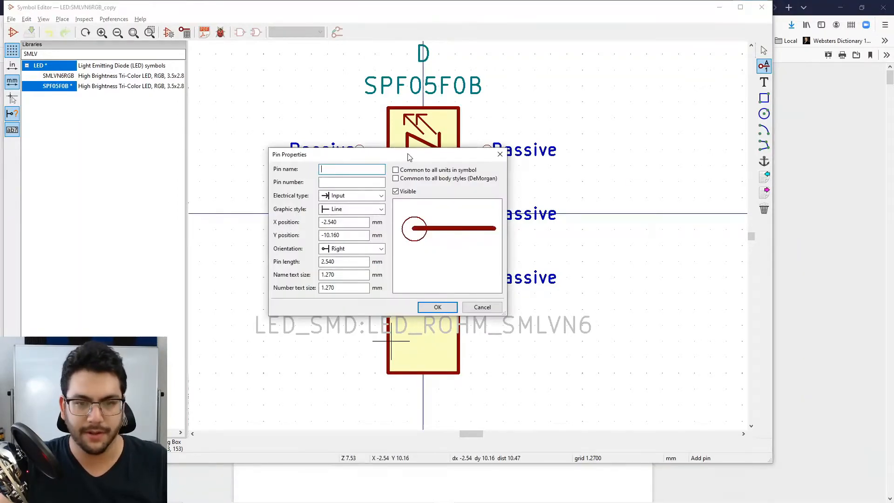
{"action": "left_click_drag", "start_coordinate": [409, 157], "coordinate": [657, 110]}
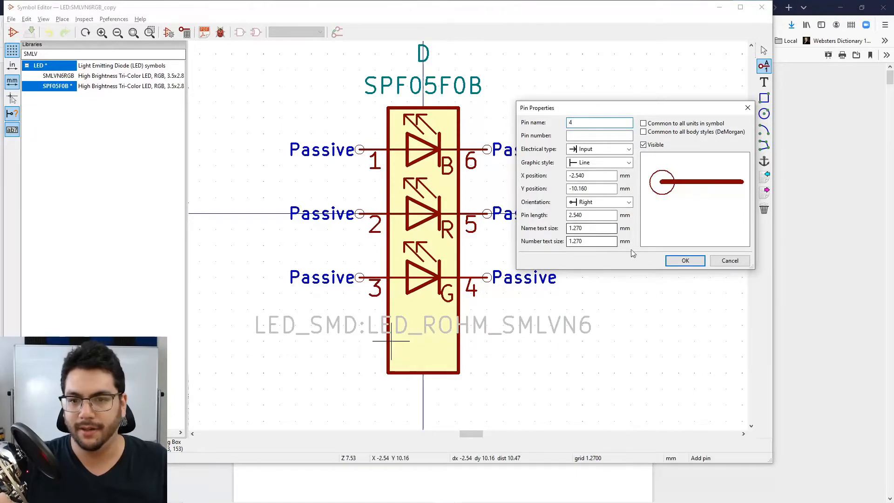
{"action": "key", "text": "Tab"}
{"action": "type", "text": "4"}
{"action": "left_click", "coordinate": [591, 124]}
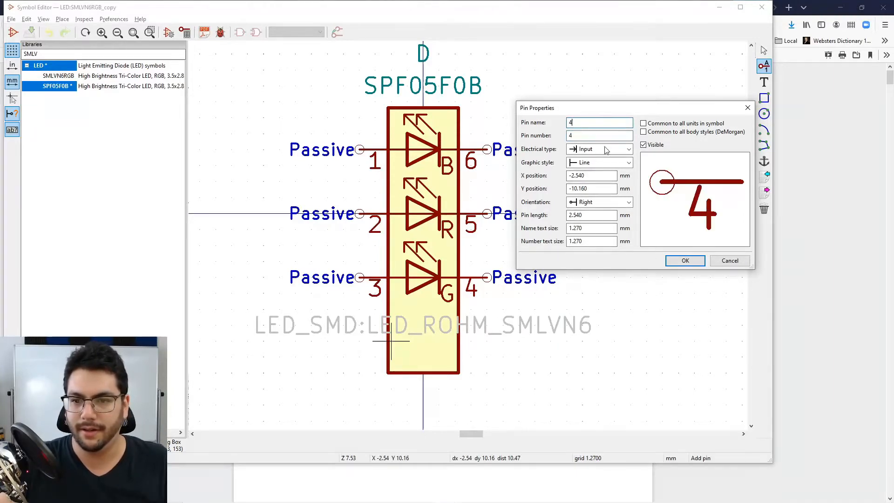
{"action": "left_click", "coordinate": [685, 260]}
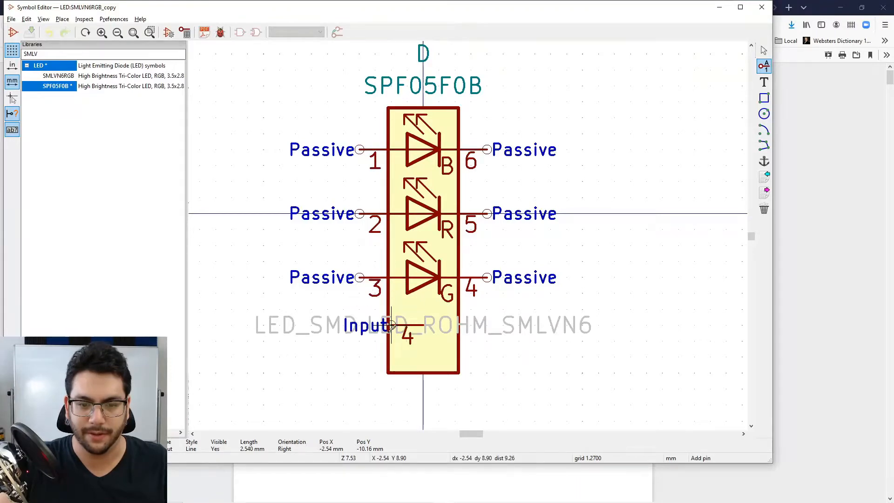
{"action": "left_click", "coordinate": [392, 335]}
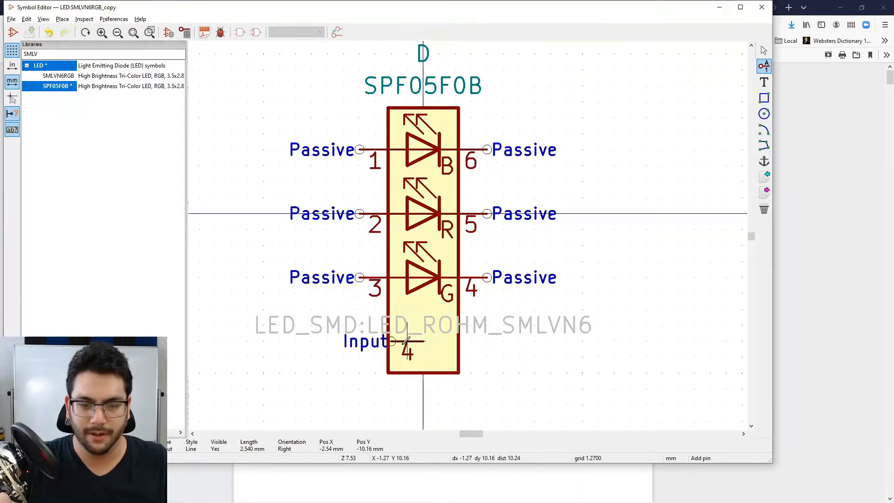
{"action": "key", "text": "Escape"}
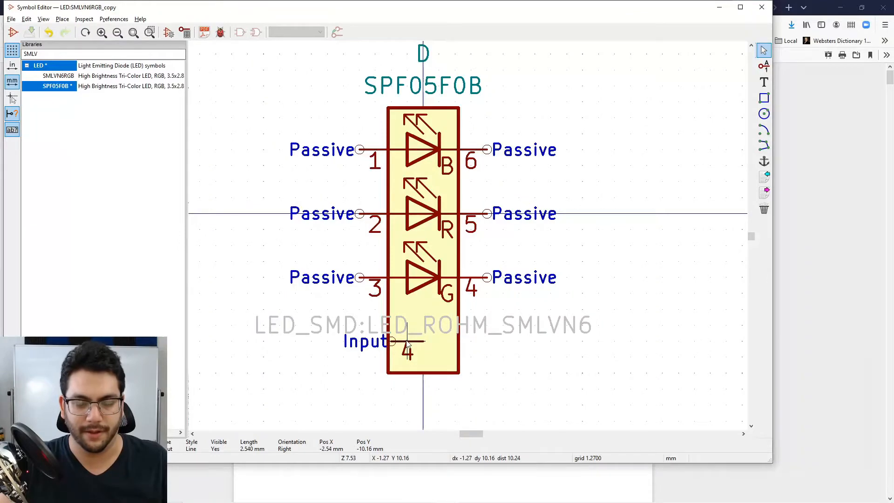
Step: Rotate the new Input pin 4 clockwise through a full turn
{"action": "right_click", "coordinate": [411, 342]}
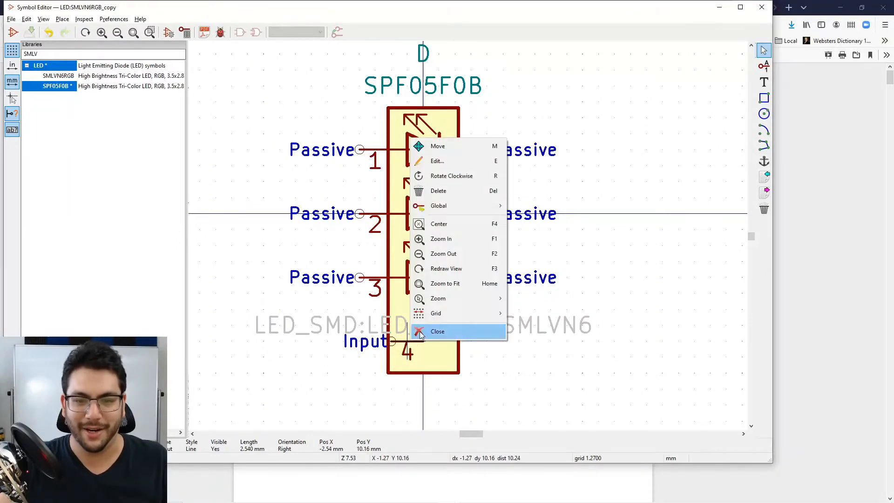
{"action": "left_click", "coordinate": [462, 176]}
{"action": "left_click", "coordinate": [394, 324]}
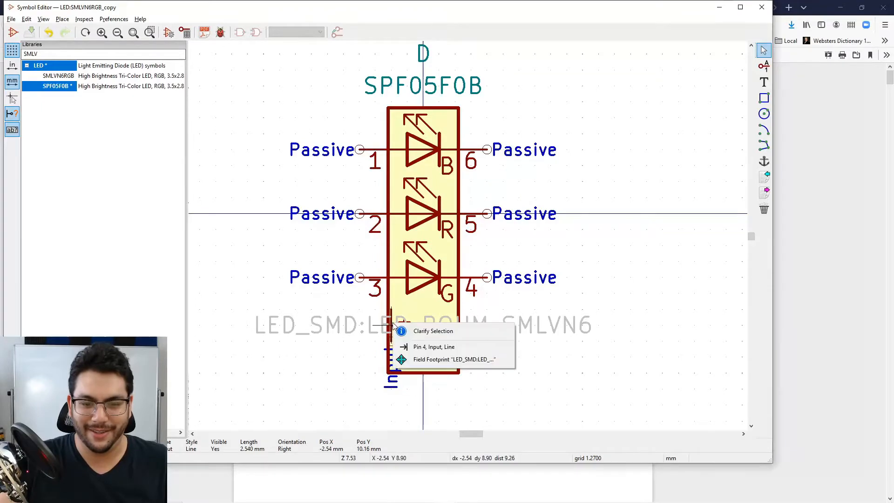
{"action": "left_click", "coordinate": [426, 346]}
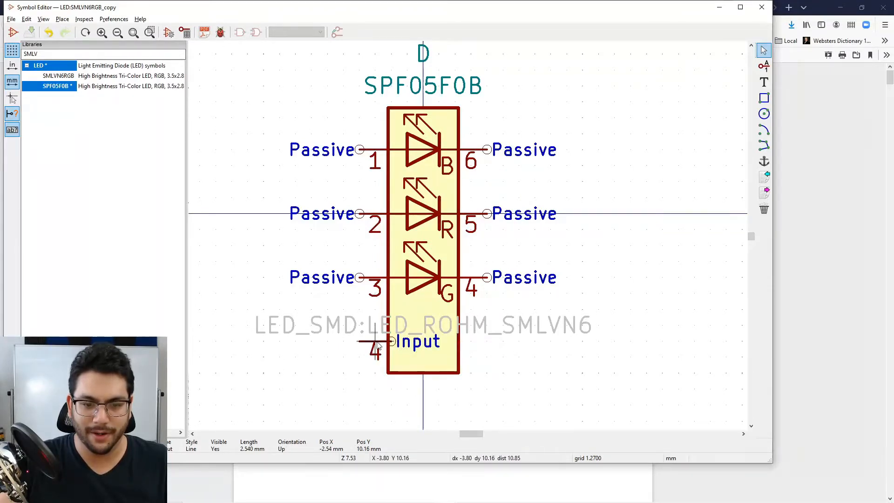
{"action": "key", "text": "r"}
{"action": "key", "text": "r"}
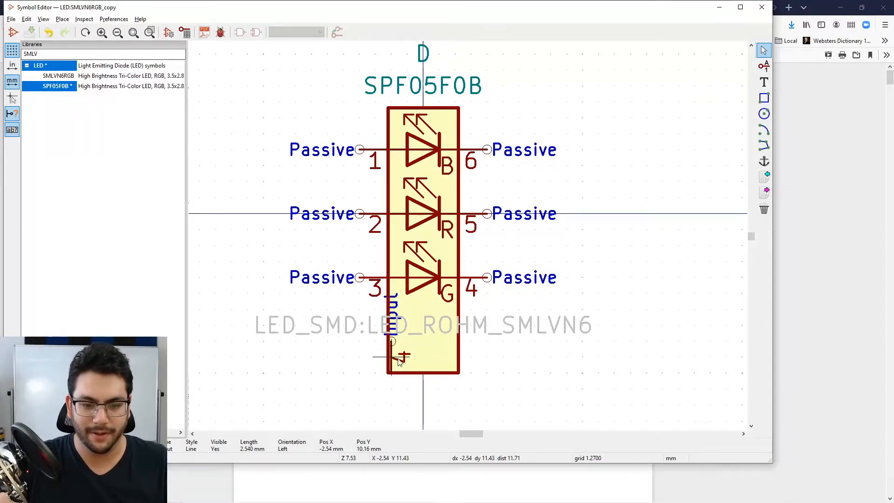
Step: Move the new Input pin 4 outside the body so it meets the left edge in line with pins 1 to 3
{"action": "left_click_drag", "start_coordinate": [402, 344], "coordinate": [366, 349]}
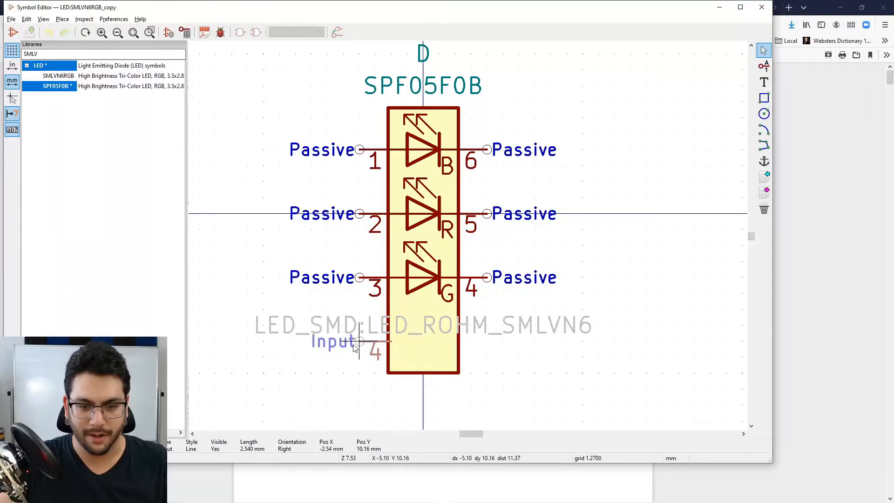
{"action": "left_click", "coordinate": [361, 348]}
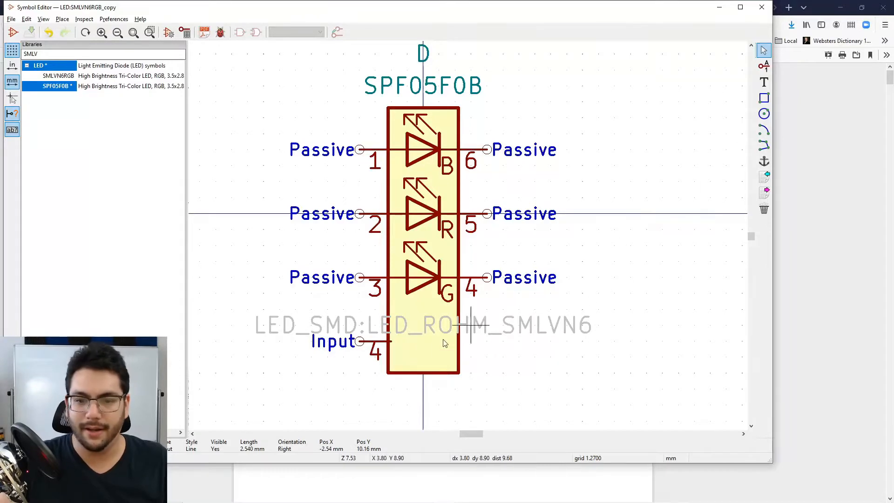
{"action": "right_click", "coordinate": [374, 346]}
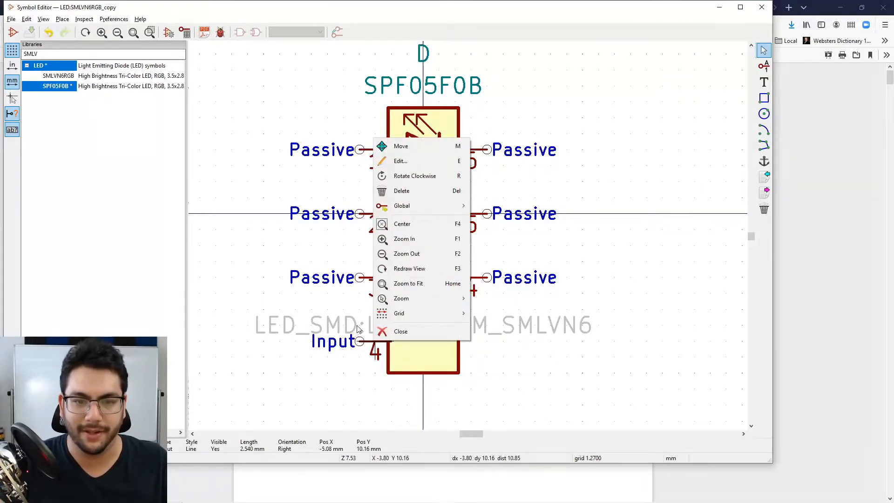
{"action": "left_click", "coordinate": [368, 301]}
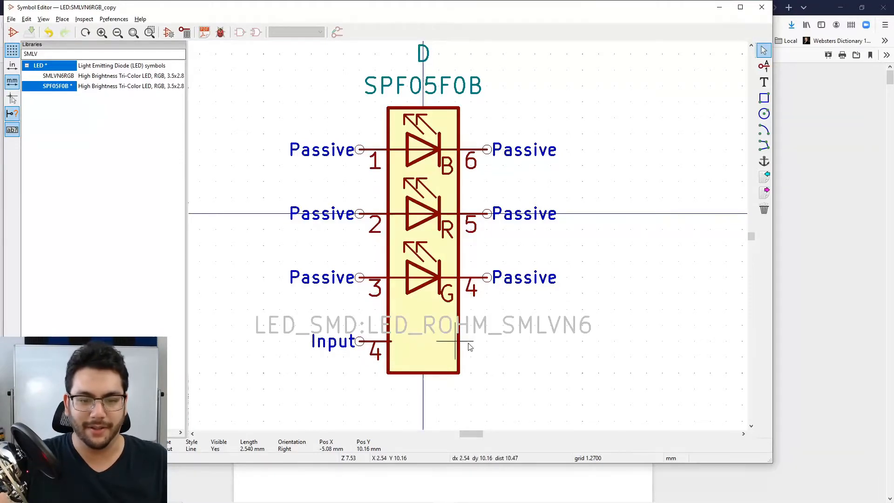
{"action": "left_click", "coordinate": [764, 66]}
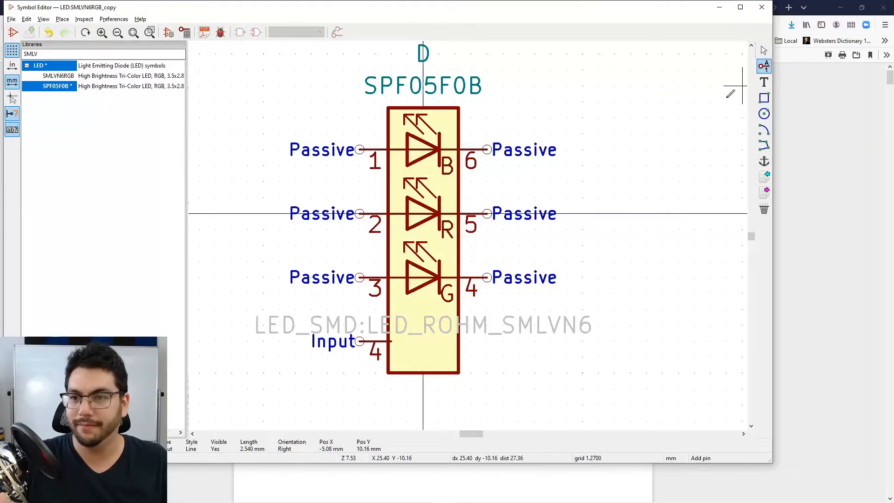
{"action": "left_click", "coordinate": [487, 340]}
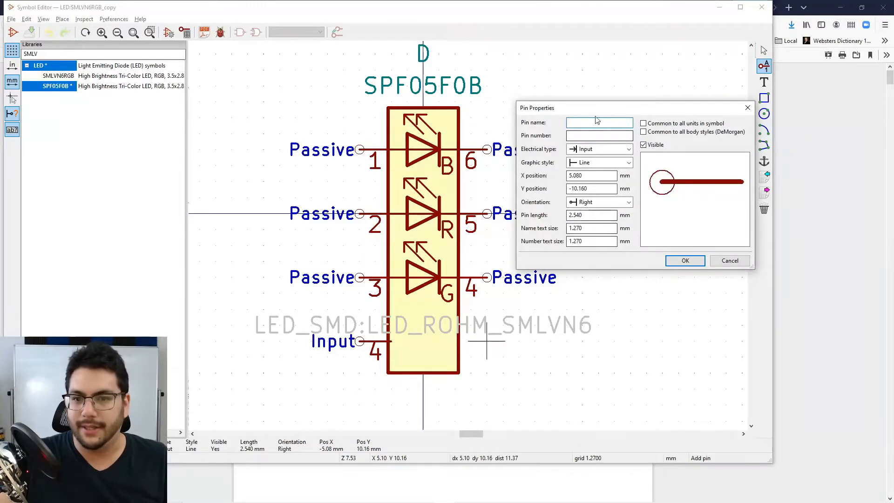
{"action": "type", "text": "5"}
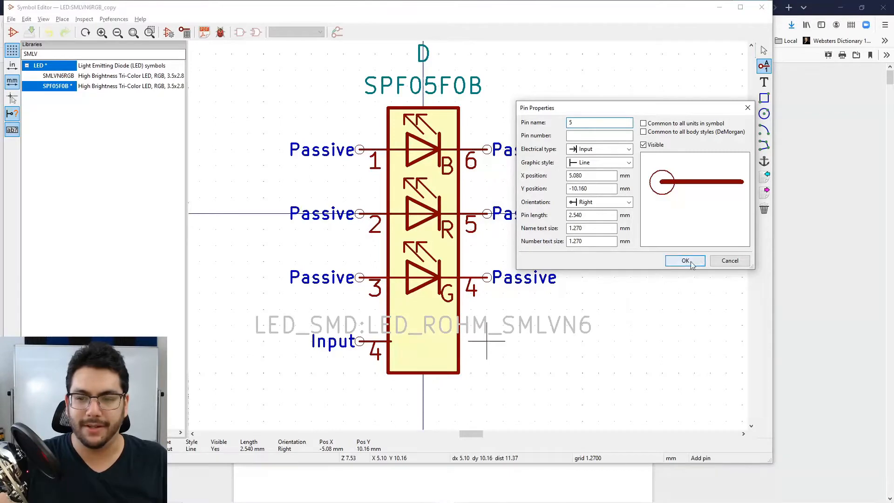
{"action": "left_click", "coordinate": [730, 260]}
Step: Check the LED's pin numbering and color polarities in the Microsoft Whiteboard sketch, and return to the Symbol Editor
{"action": "key", "text": "alt+Tab"}
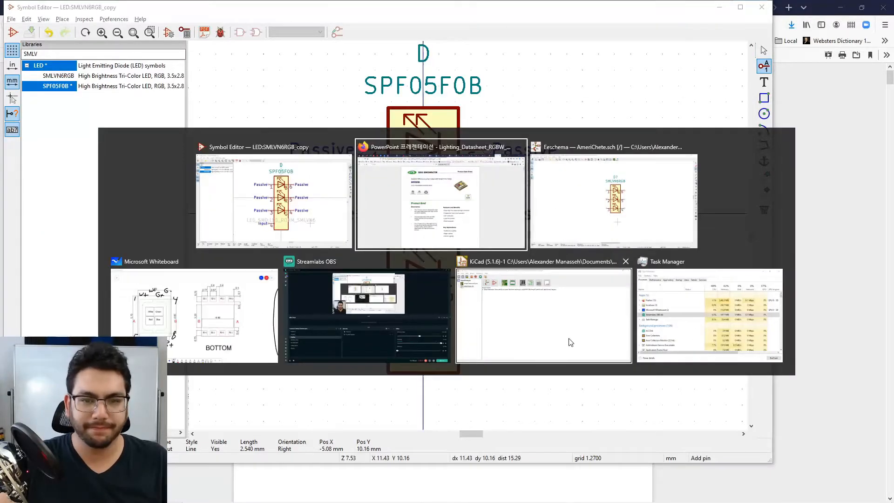
{"action": "key", "text": "alt+Tab"}
{"action": "key", "text": "alt+Tab"}
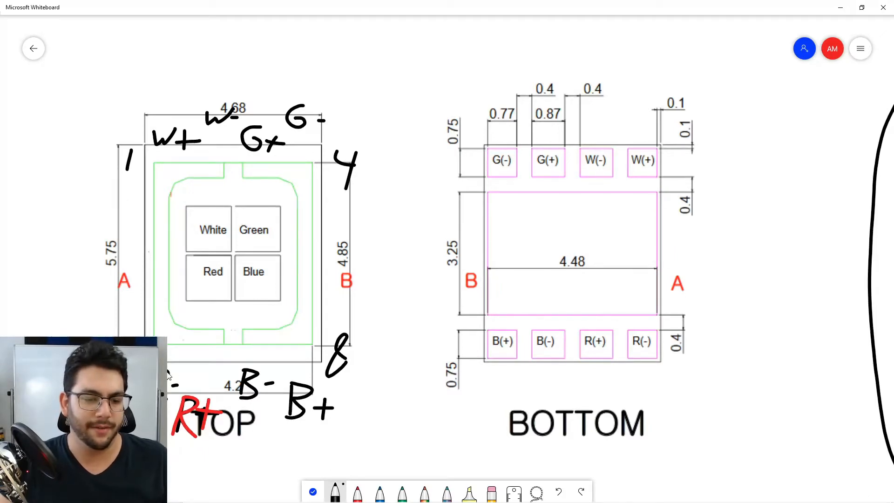
{"action": "key", "text": "alt+Tab"}
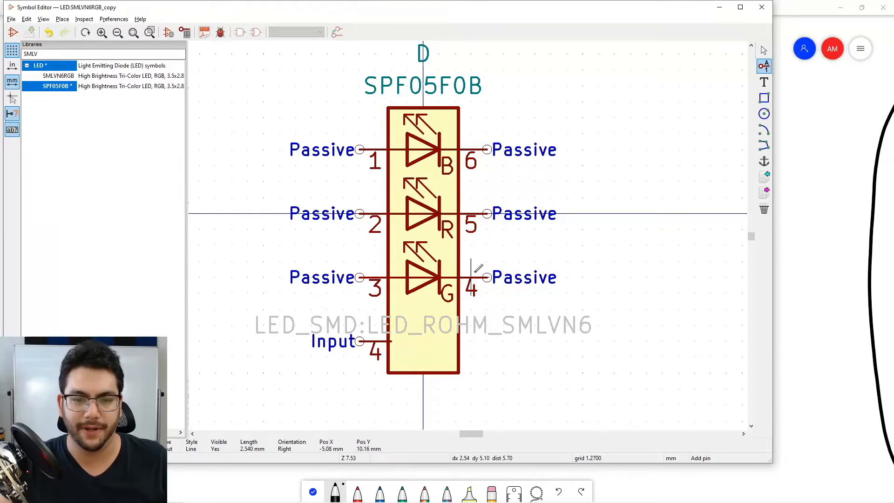
{"action": "right_click", "coordinate": [376, 340]}
{"action": "key", "text": "Escape"}
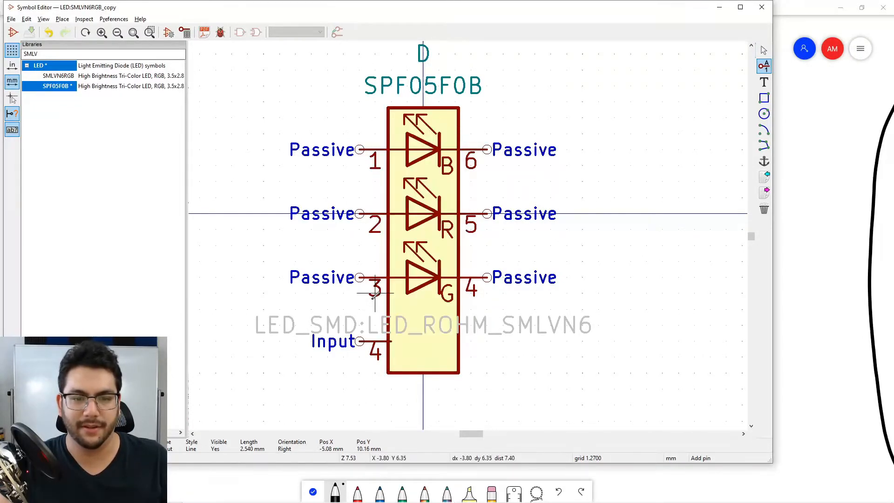
{"action": "left_click", "coordinate": [376, 340]}
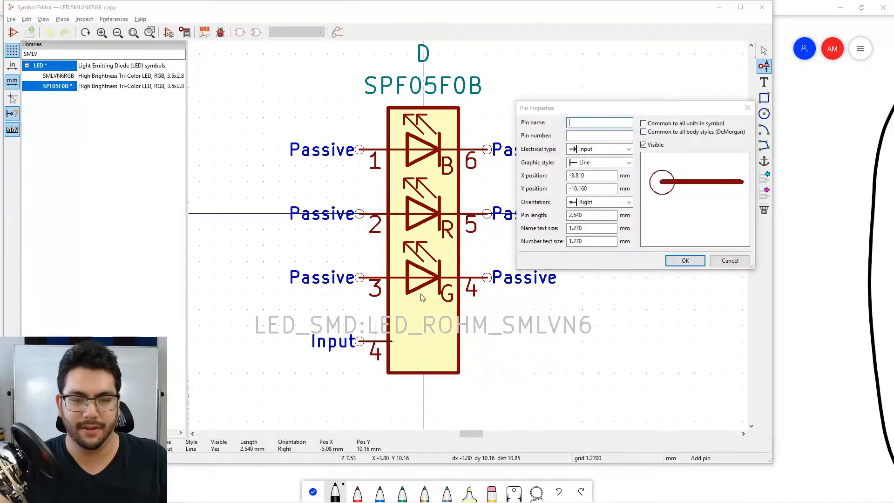
{"action": "left_click", "coordinate": [588, 136]}
{"action": "type", "text": "7"}
{"action": "left_click", "coordinate": [590, 123]}
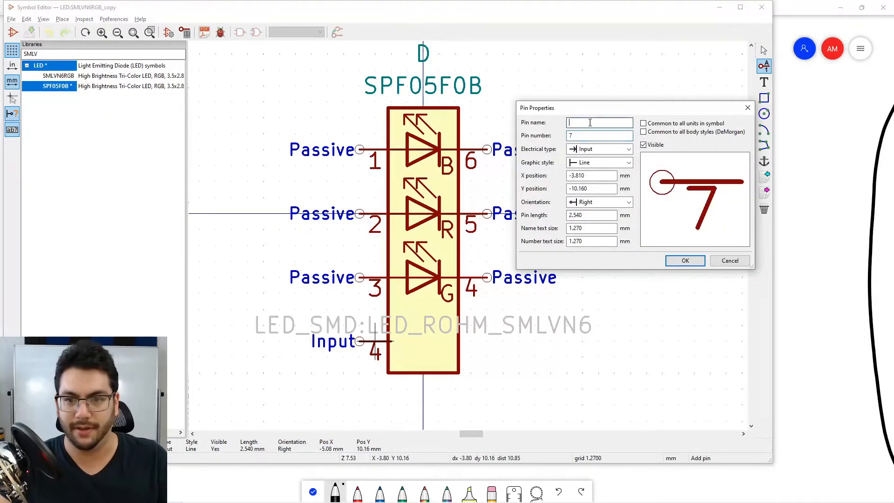
{"action": "key", "text": "alt+Tab"}
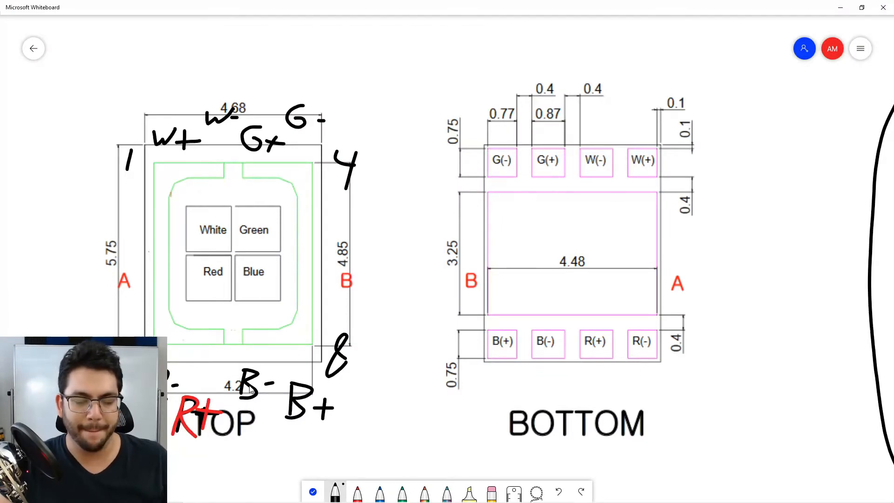
{"action": "key", "text": "alt+Tab"}
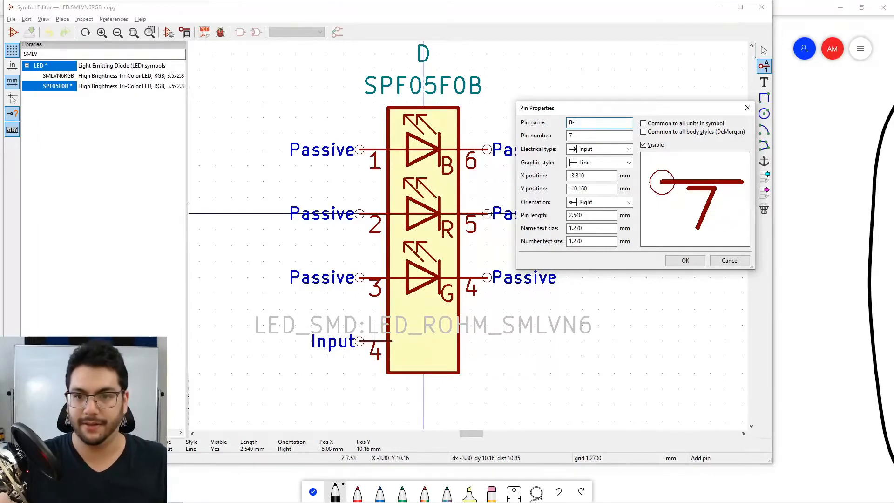
{"action": "left_click", "coordinate": [728, 261]}
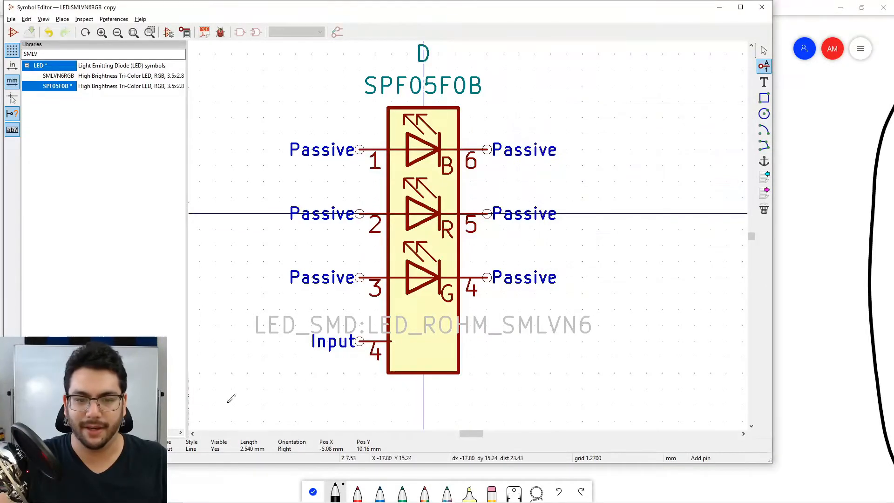
{"action": "left_click", "coordinate": [378, 337]}
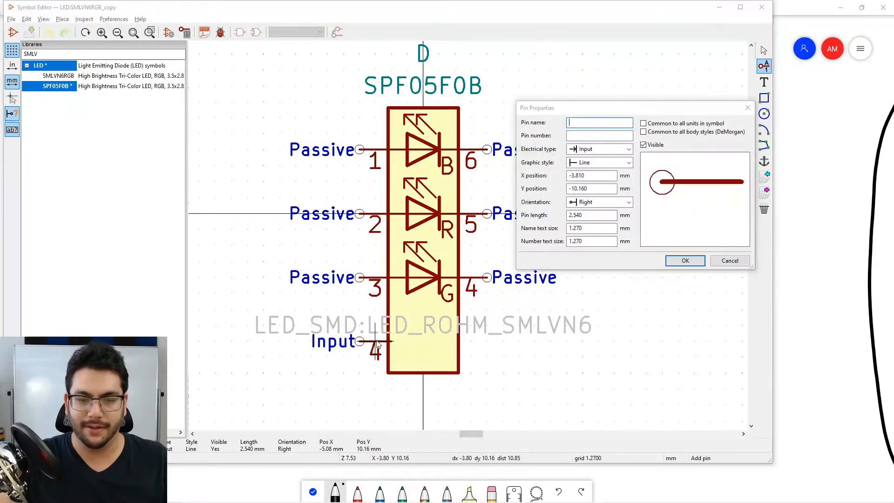
{"action": "left_click", "coordinate": [586, 135]}
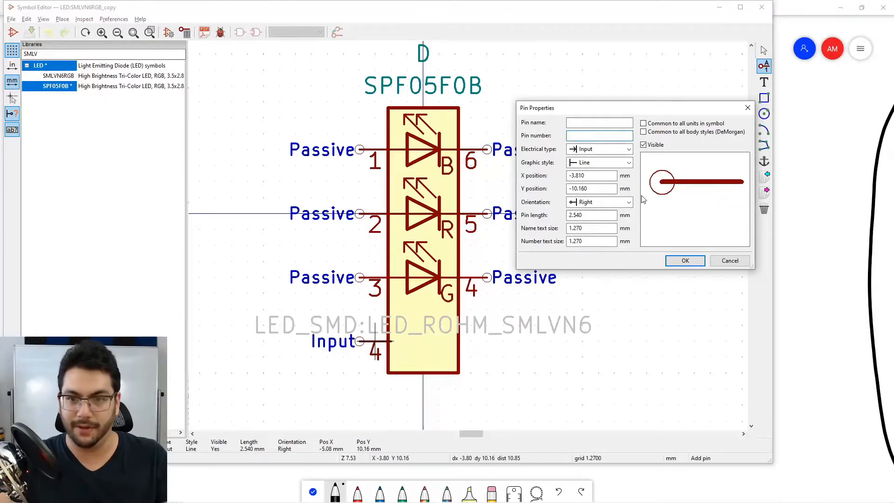
{"action": "left_click", "coordinate": [730, 261]}
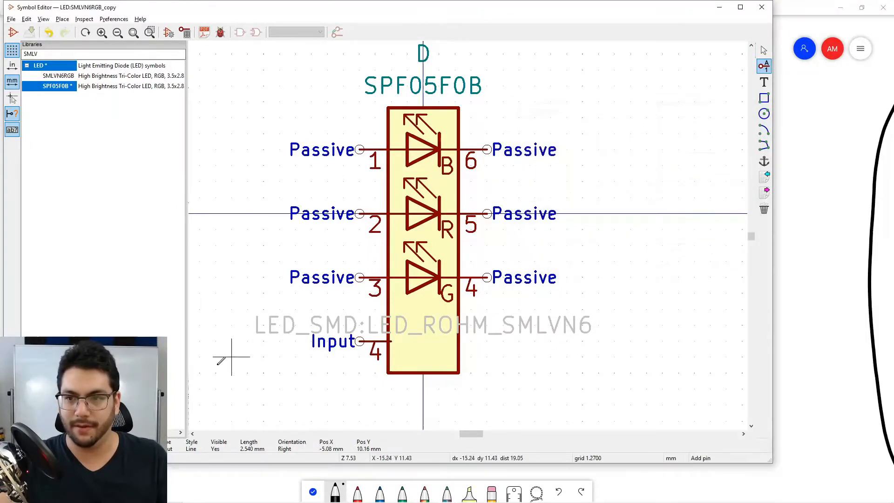
Step: Rename the Input pin in the empty bottom row to B+ and set its pin number to 8
{"action": "right_click", "coordinate": [377, 348]}
{"action": "left_click", "coordinate": [401, 162]}
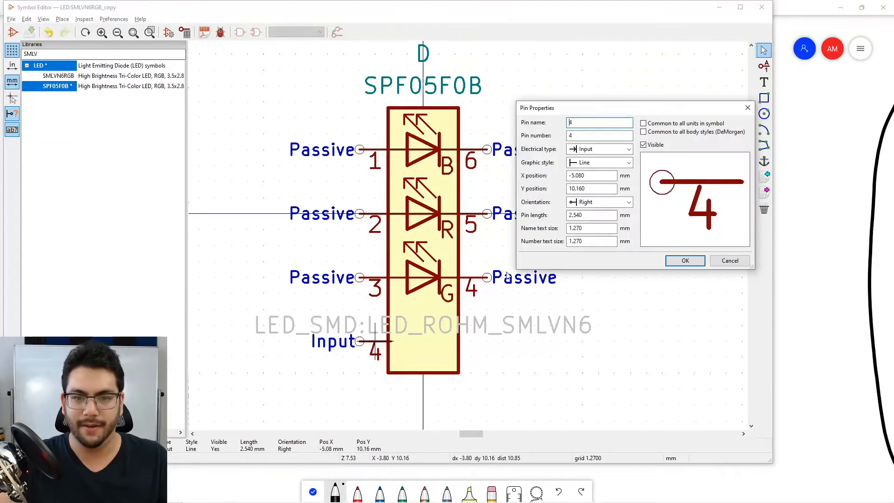
{"action": "type", "text": "8"}
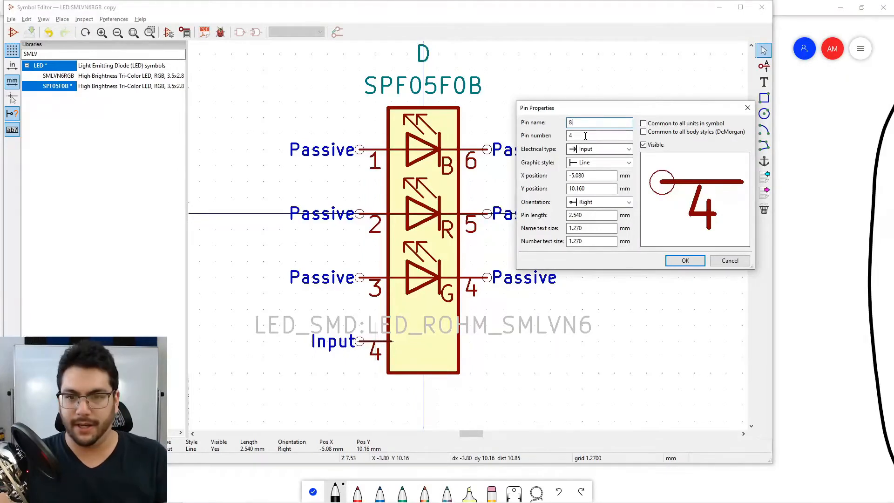
{"action": "key", "text": "Tab"}
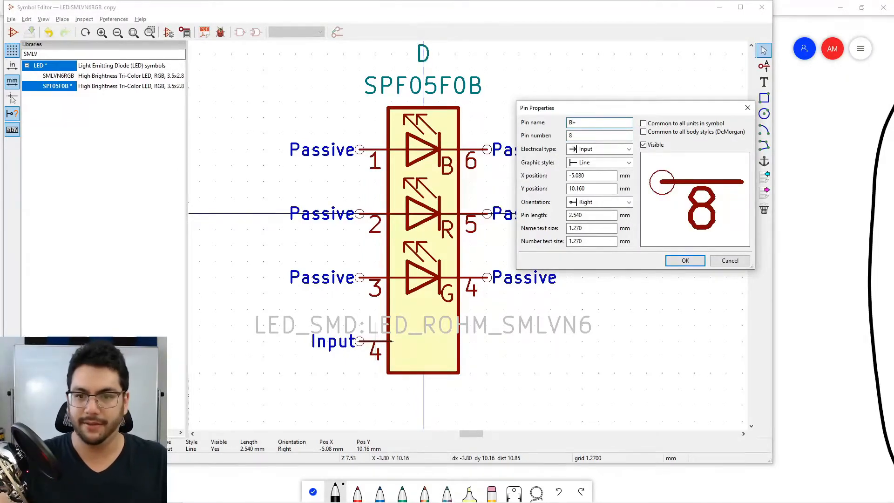
{"action": "left_click", "coordinate": [685, 260]}
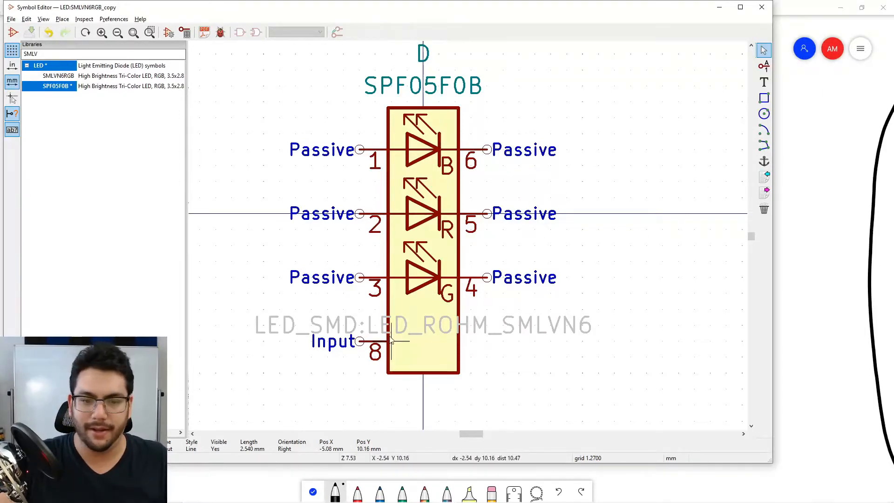
Step: Add an Input pin named B-, number 7, 2.54 mm long, rotated 180 degrees and placed at the body's right edge opposite pin 8
{"action": "left_click", "coordinate": [764, 65]}
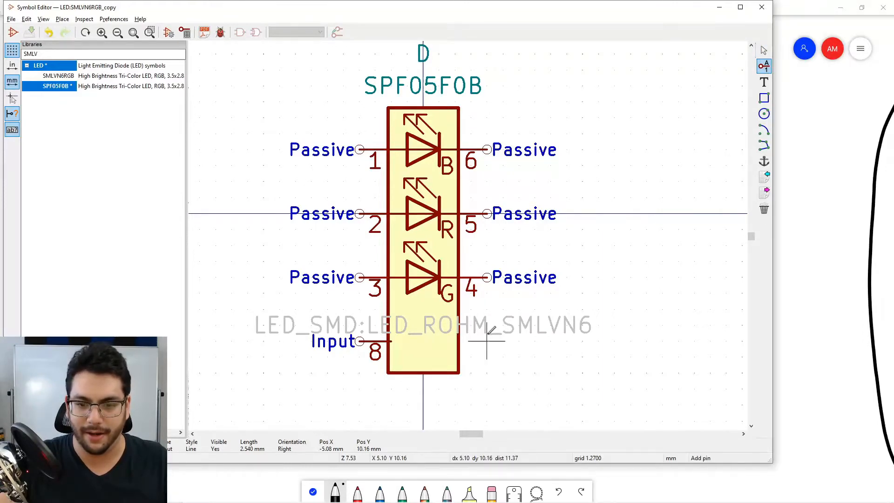
{"action": "left_click", "coordinate": [488, 329]}
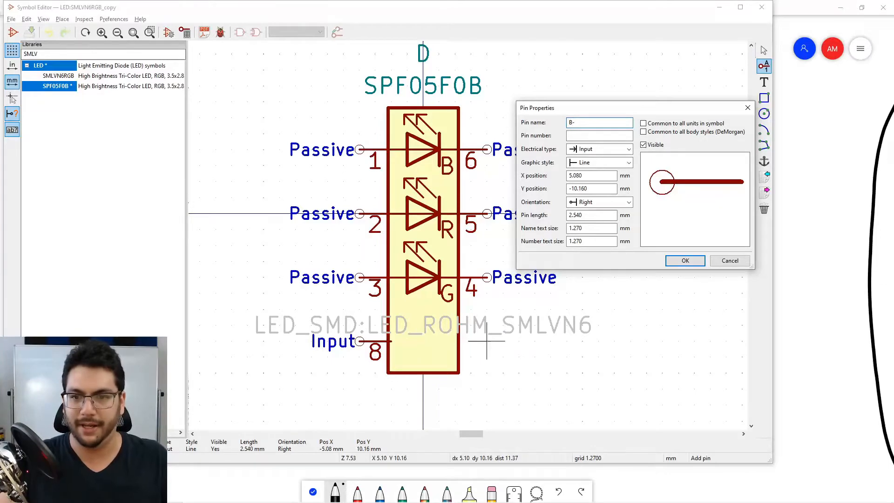
{"action": "key", "text": "Tab"}
{"action": "type", "text": "7"}
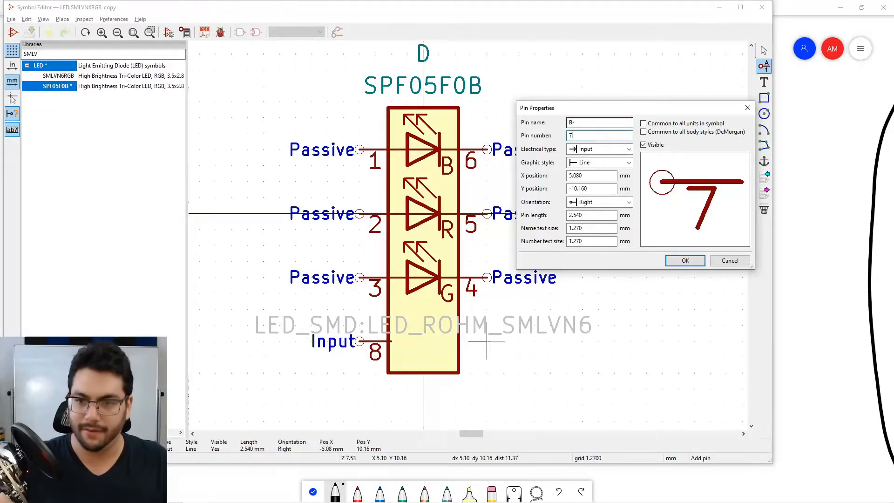
{"action": "left_click", "coordinate": [685, 261]}
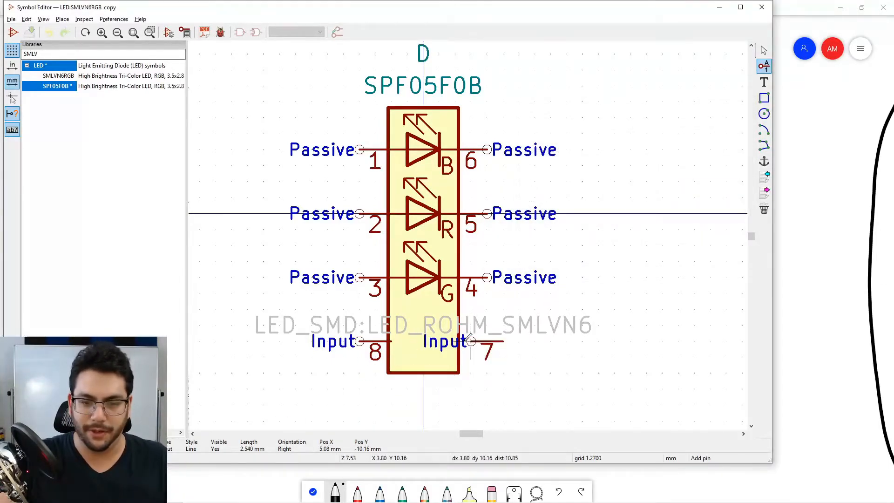
{"action": "key", "text": "r"}
{"action": "key", "text": "r"}
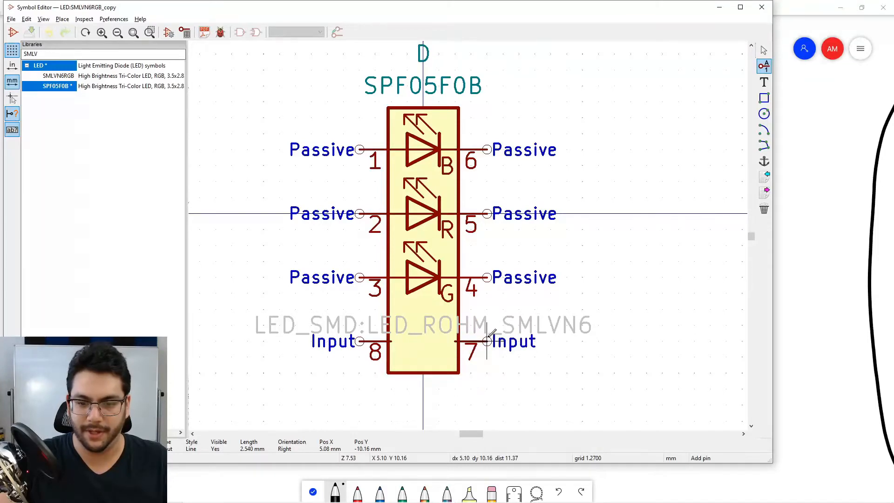
{"action": "left_click", "coordinate": [487, 341]}
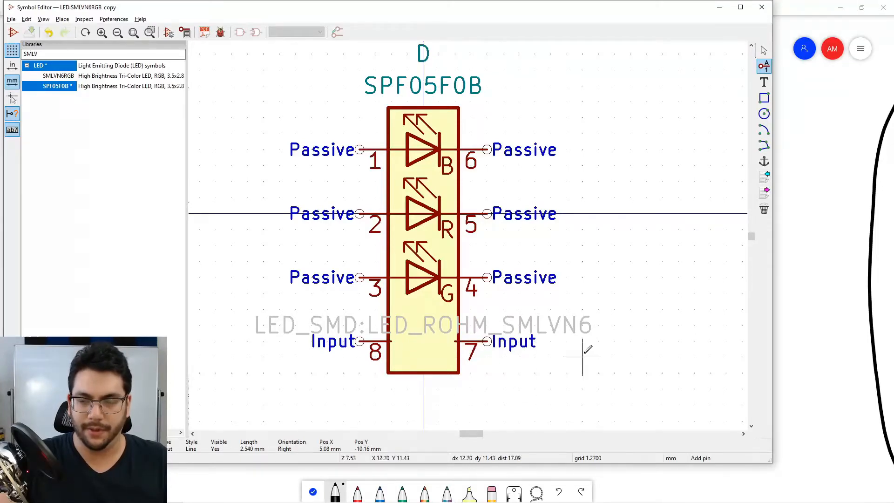
Step: Draw a straight line across the body's bottom row connecting the inner ends of pins 8 and 7
{"action": "left_click", "coordinate": [764, 130]}
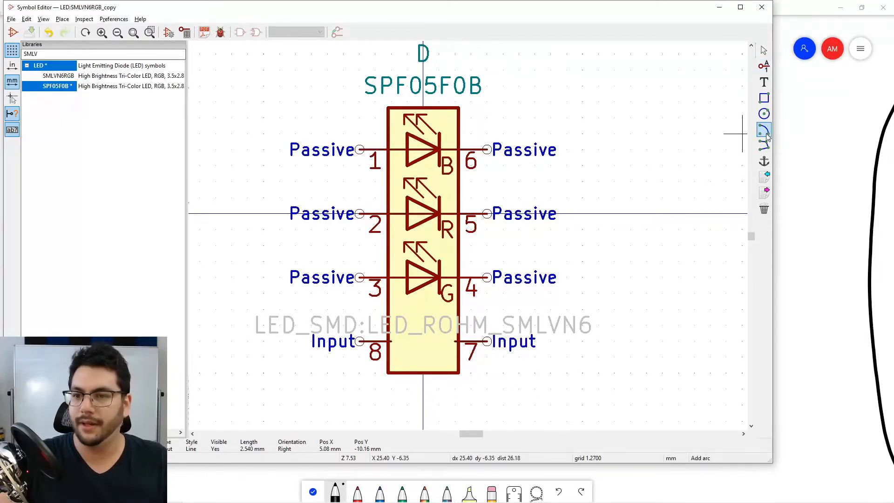
{"action": "key", "text": "Escape"}
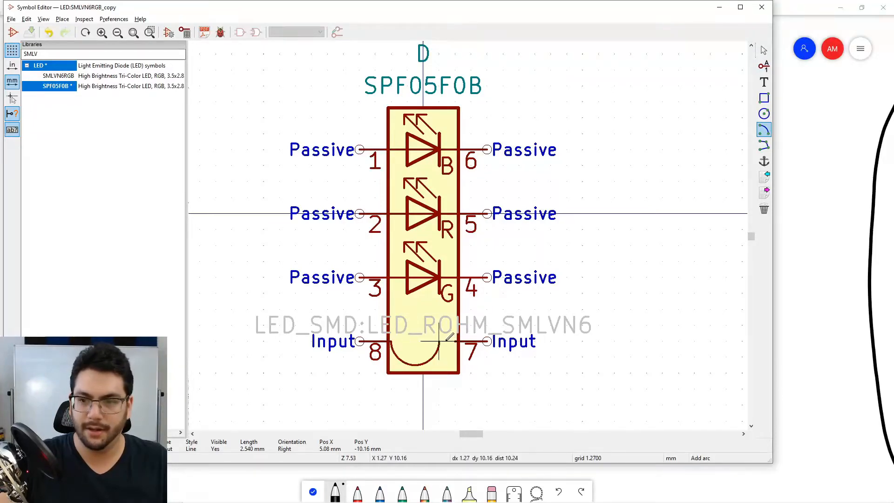
{"action": "left_click", "coordinate": [764, 146]}
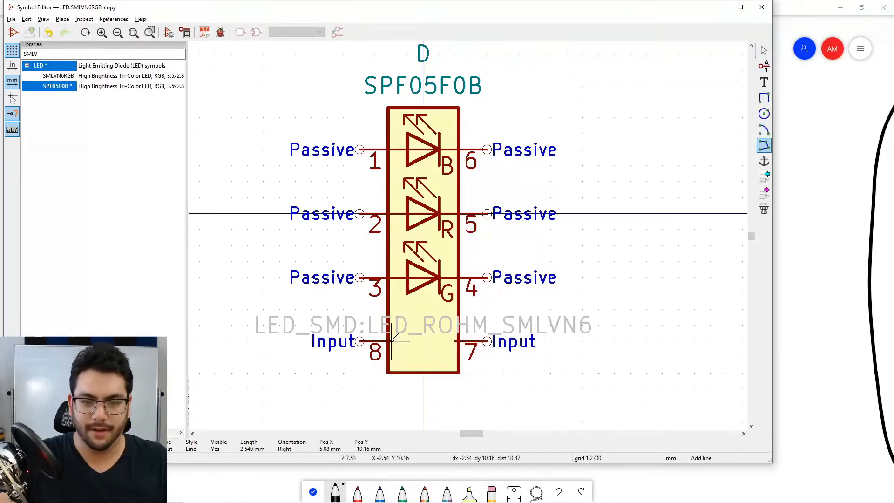
{"action": "left_click", "coordinate": [455, 342]}
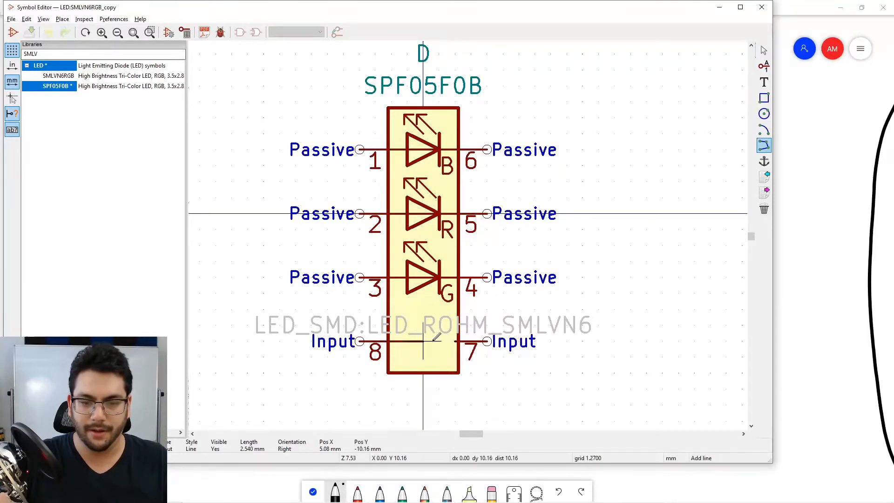
{"action": "double_click", "coordinate": [423, 341]}
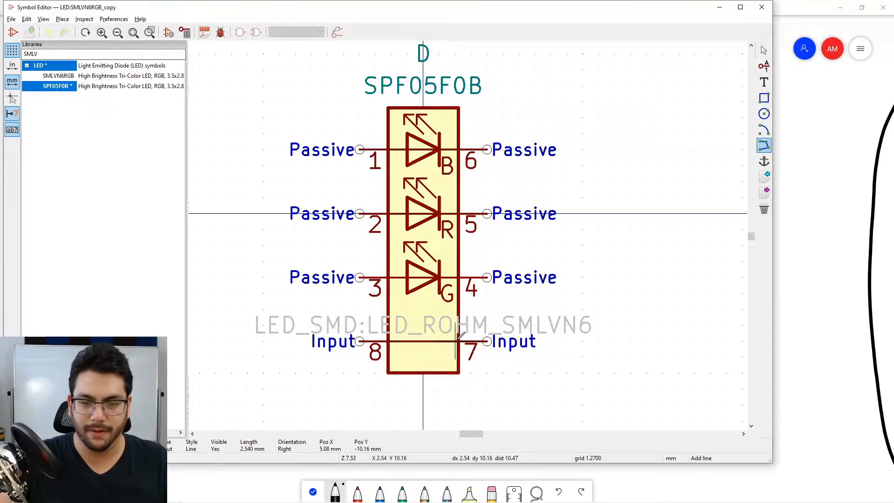
Step: Draw a right-pointing diode triangle and its vertical cathode bar on the line between pins 8 and 7, matching the size of the diodes above
{"action": "left_click", "coordinate": [408, 324]}
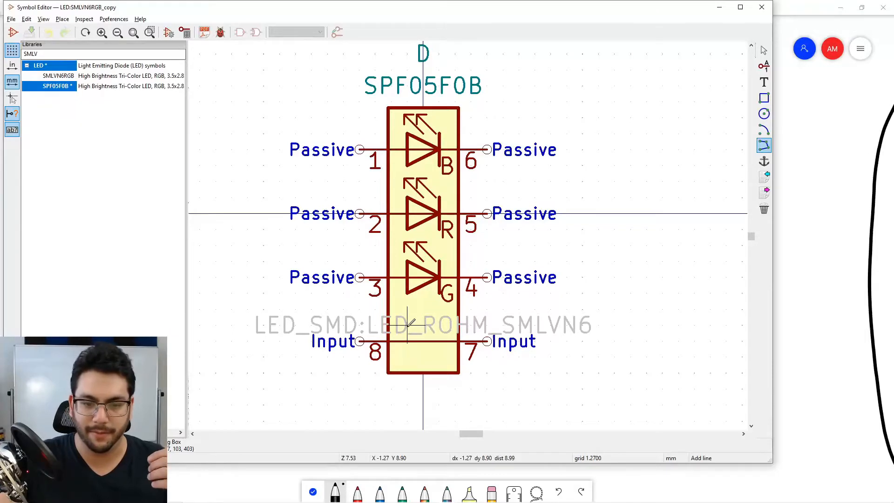
{"action": "left_click", "coordinate": [408, 356]}
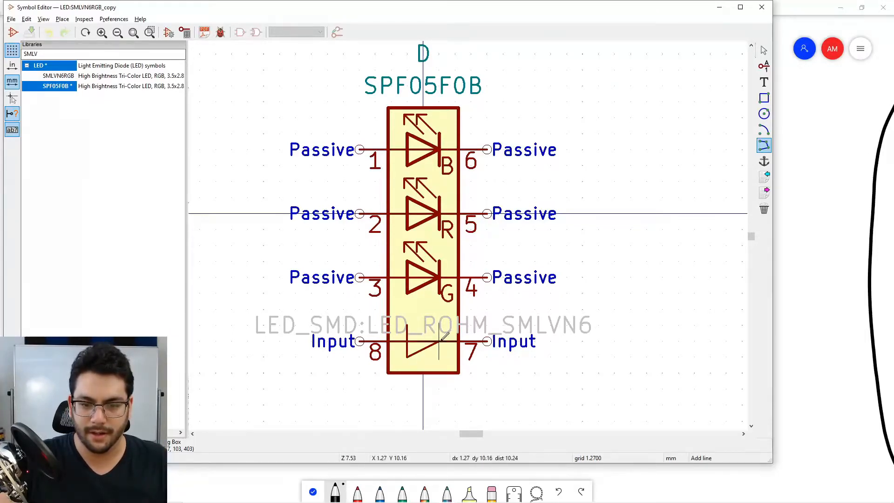
{"action": "left_click", "coordinate": [440, 341]}
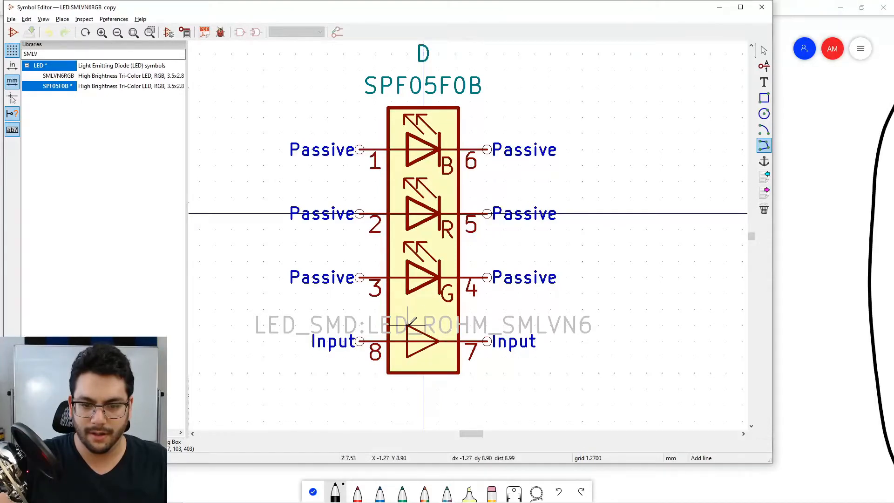
{"action": "left_click", "coordinate": [409, 325]}
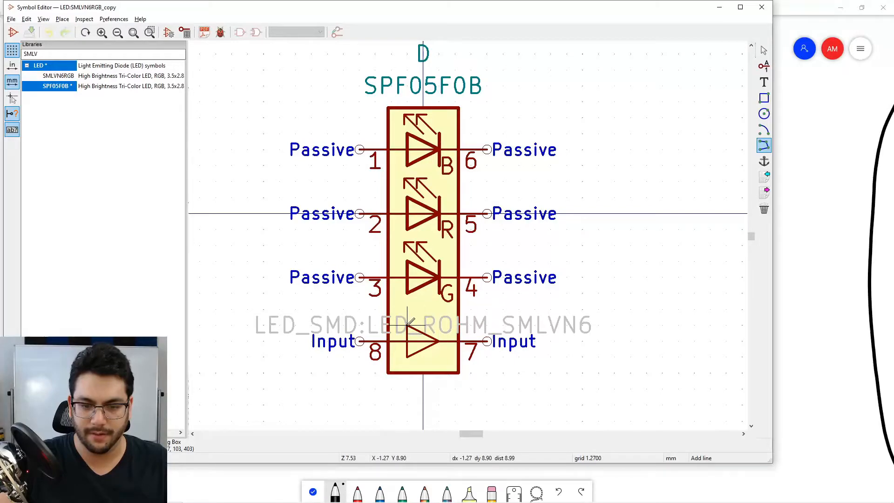
{"action": "left_click", "coordinate": [439, 326]}
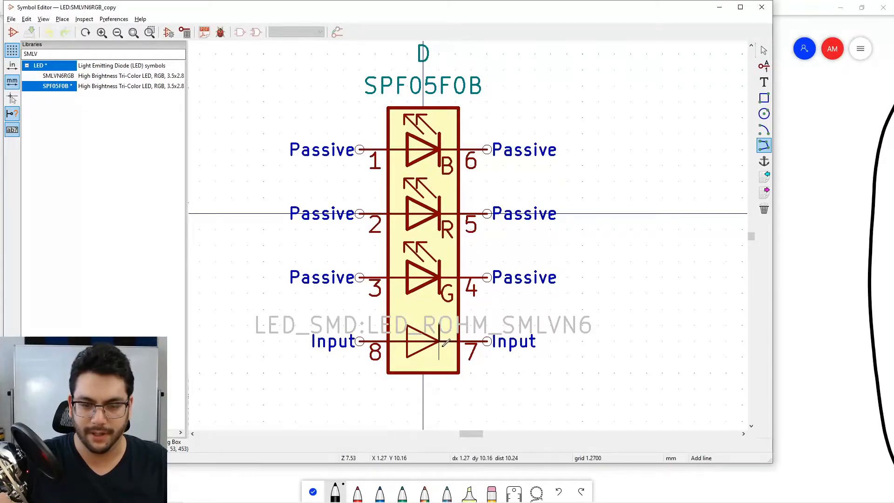
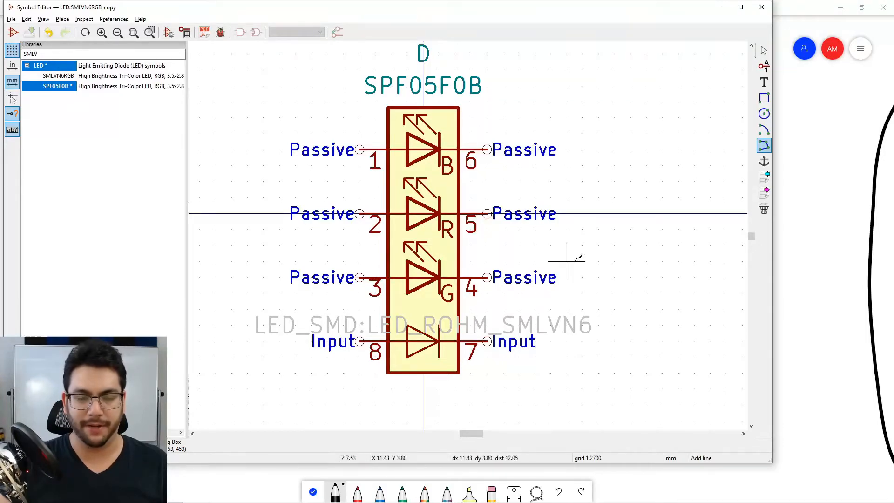
{"action": "key", "text": "Escape"}
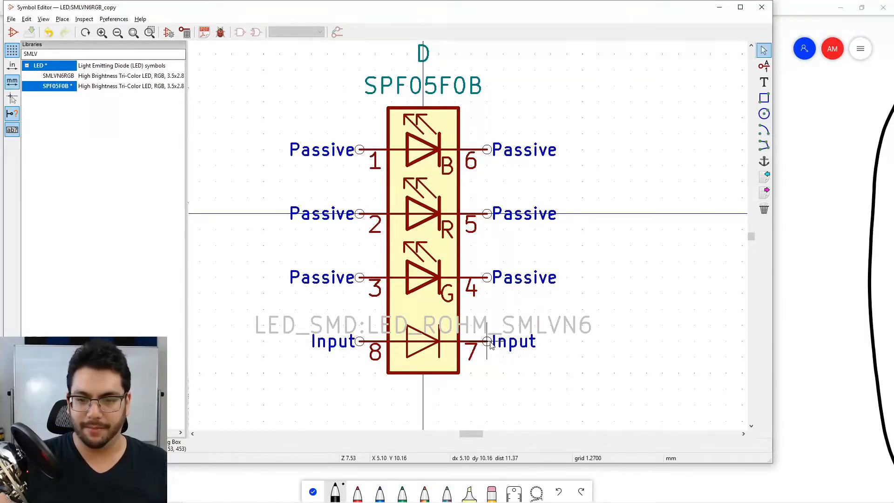
Step: Set the electrical type of pins 7 and 8 in the bottom row to Passive
{"action": "left_click", "coordinate": [489, 343]}
{"action": "double_click", "coordinate": [489, 343]}
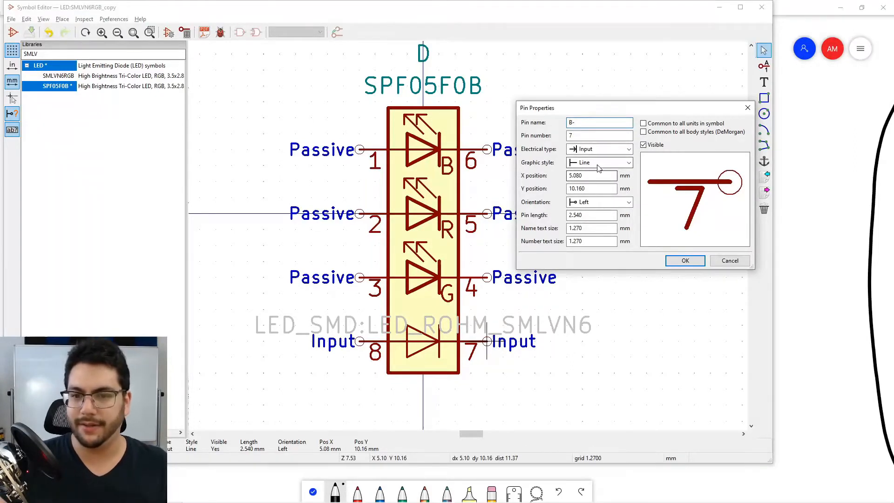
{"action": "left_click", "coordinate": [601, 149]}
{"action": "left_click", "coordinate": [588, 193]}
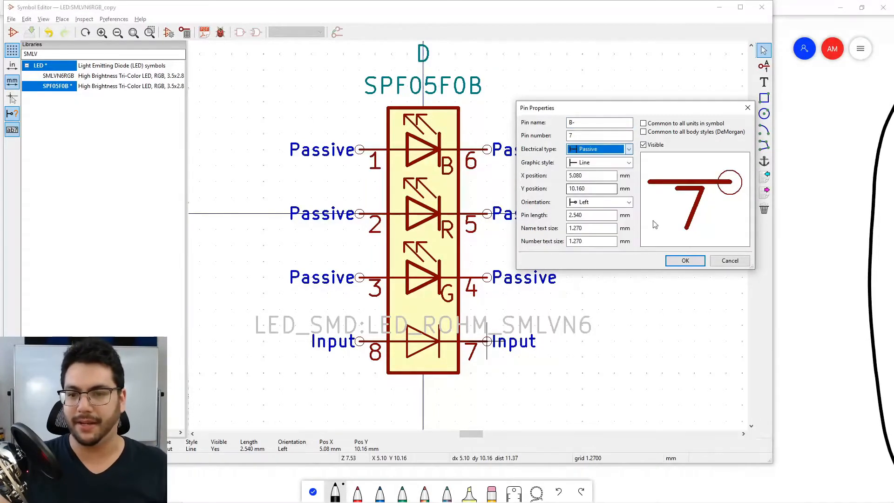
{"action": "left_click", "coordinate": [685, 261]}
{"action": "double_click", "coordinate": [359, 343]}
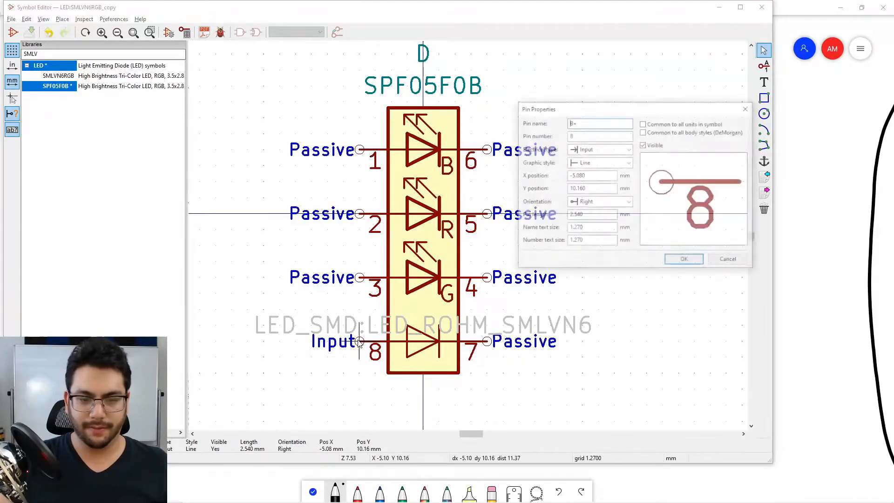
{"action": "left_click", "coordinate": [600, 149]}
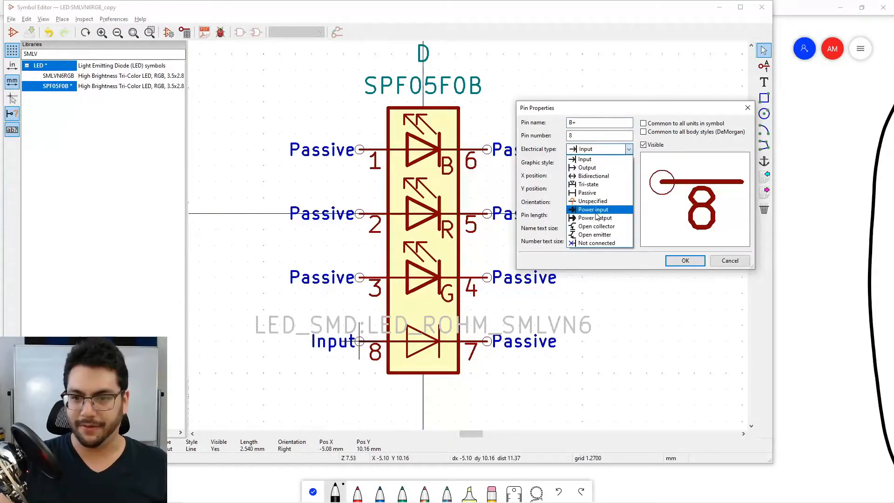
{"action": "left_click", "coordinate": [588, 193]}
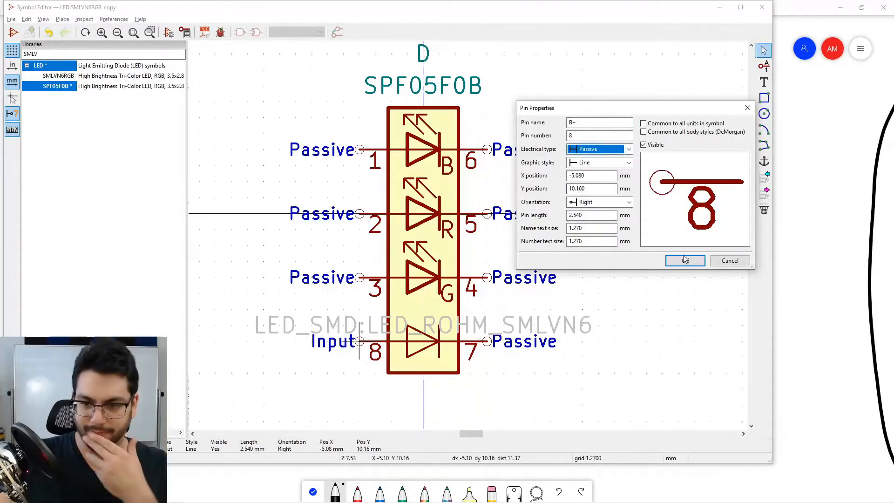
{"action": "left_click", "coordinate": [685, 260]}
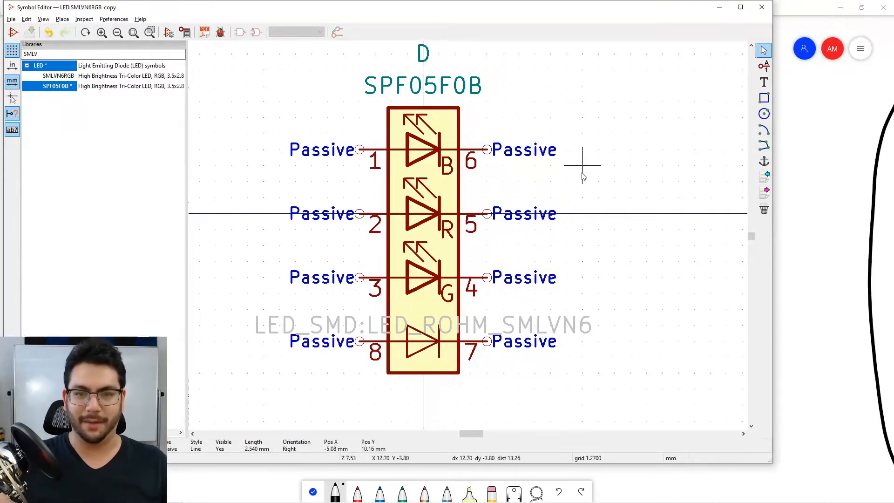
Step: Check the pinout in the Whiteboard sketch, then renumber pin 6 in the symbol's top row as 2 and rename it Wh-
{"action": "key", "text": "alt+Tab"}
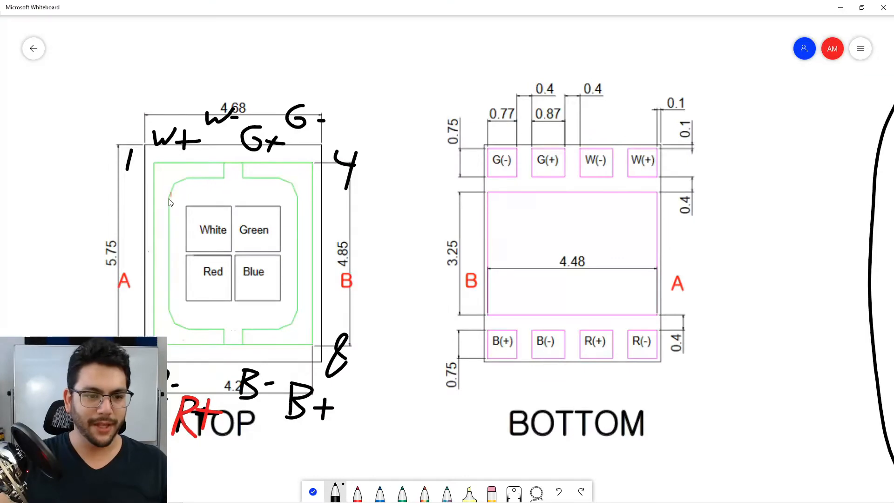
{"action": "key", "text": "alt+Tab"}
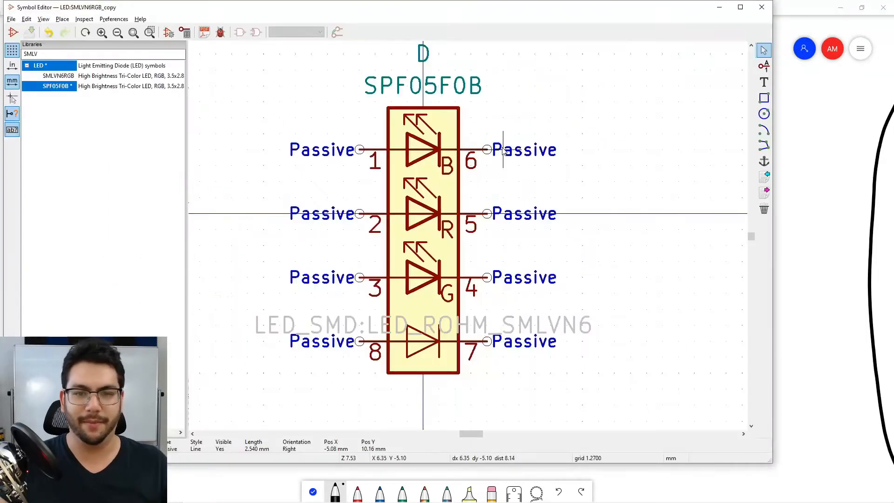
{"action": "double_click", "coordinate": [480, 151]}
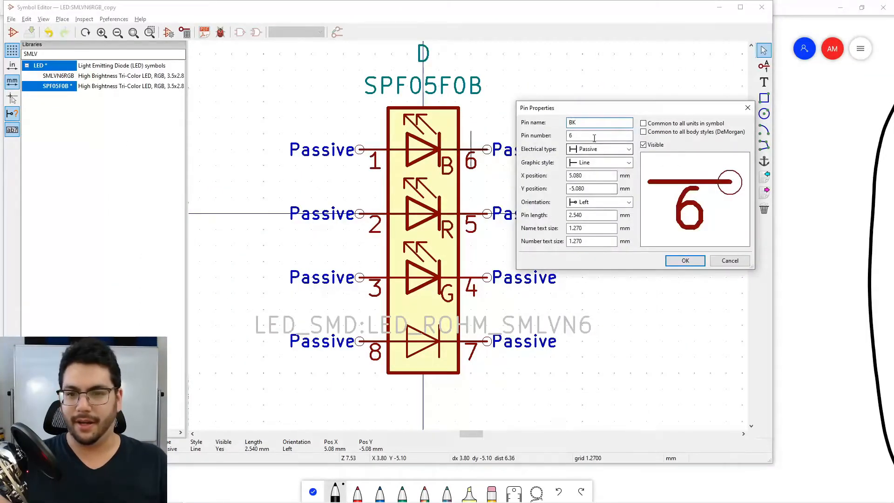
{"action": "key", "text": "Tab"}
{"action": "type", "text": "2"}
{"action": "left_click", "coordinate": [589, 123]}
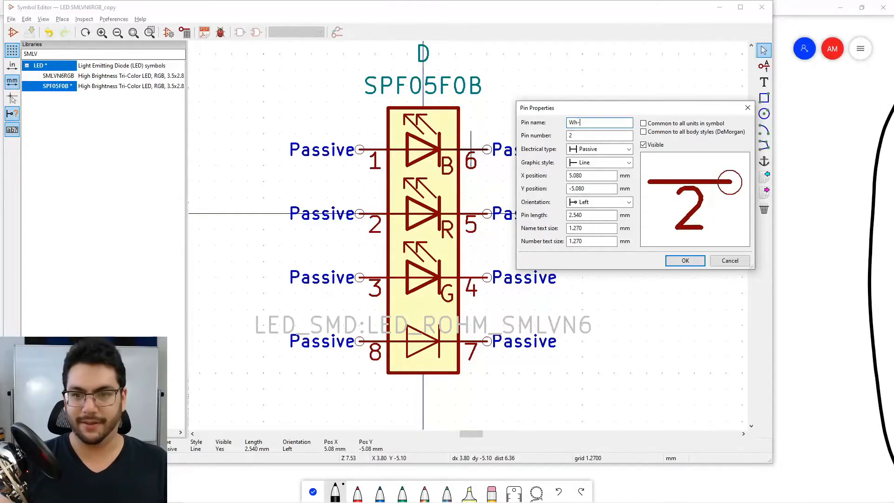
{"action": "type", "text": "Wh-"}
{"action": "key", "text": "Return"}
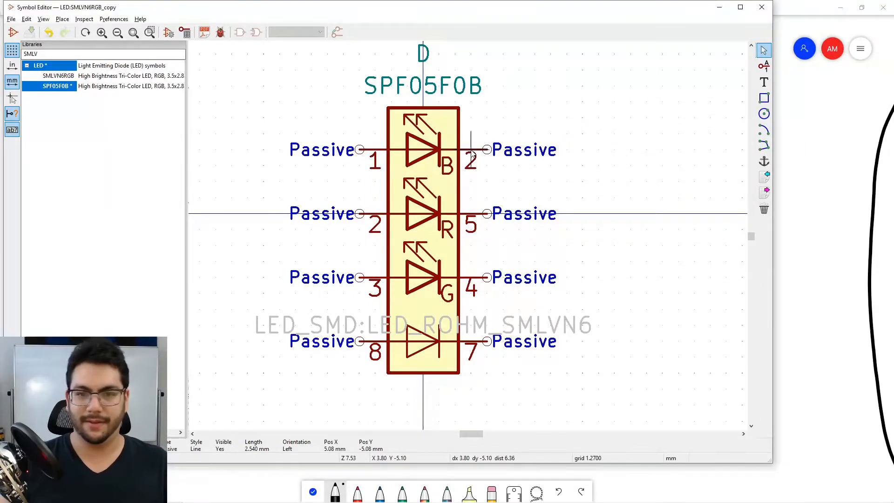
Step: Rename pin 1 in the top row as Wh+
{"action": "double_click", "coordinate": [375, 155]}
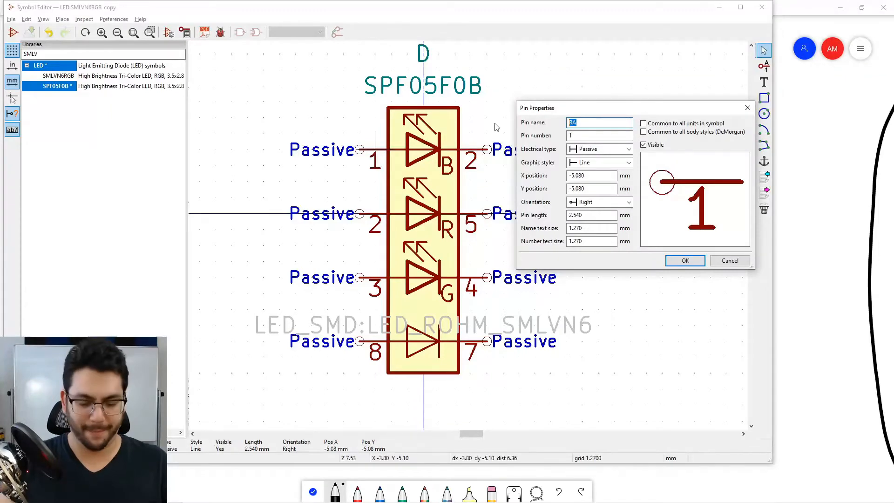
{"action": "type", "text": "Wh+"}
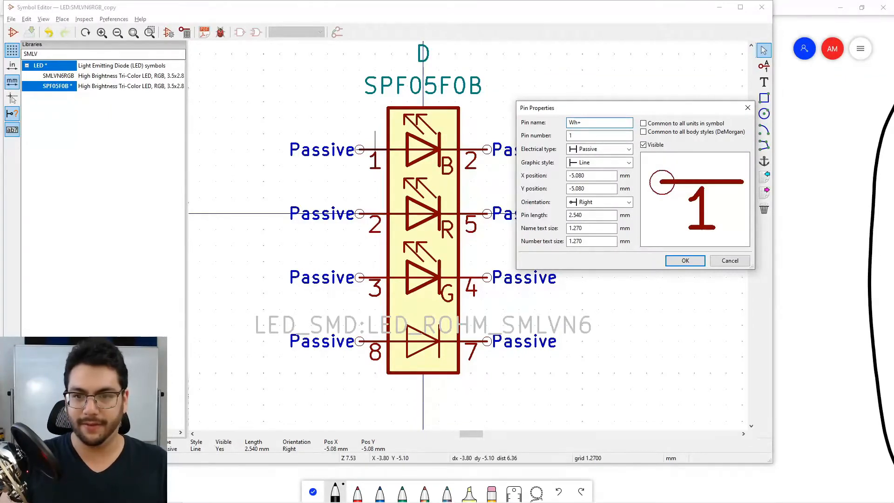
{"action": "key", "text": "Return"}
Step: Consult the Whiteboard pinout sketch and change the top diode's color label to W in the Symbol Editor
{"action": "key", "text": "alt+Tab"}
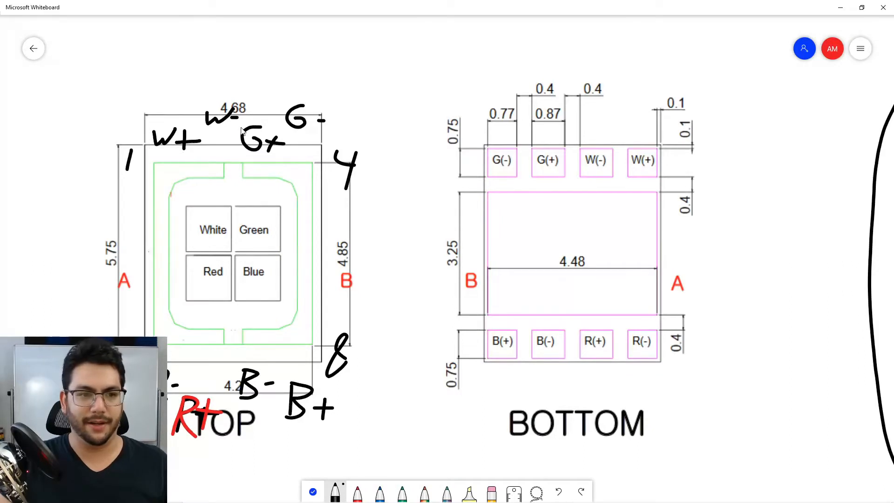
{"action": "key", "text": "alt+Tab"}
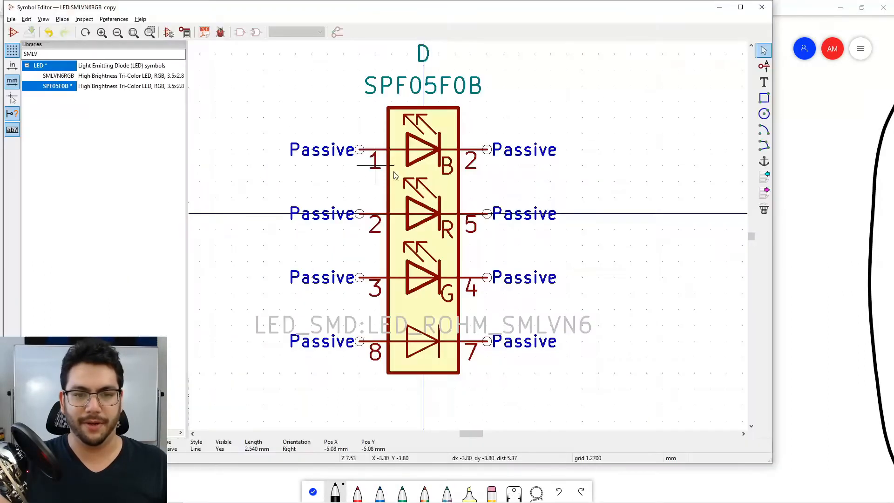
{"action": "double_click", "coordinate": [447, 167]}
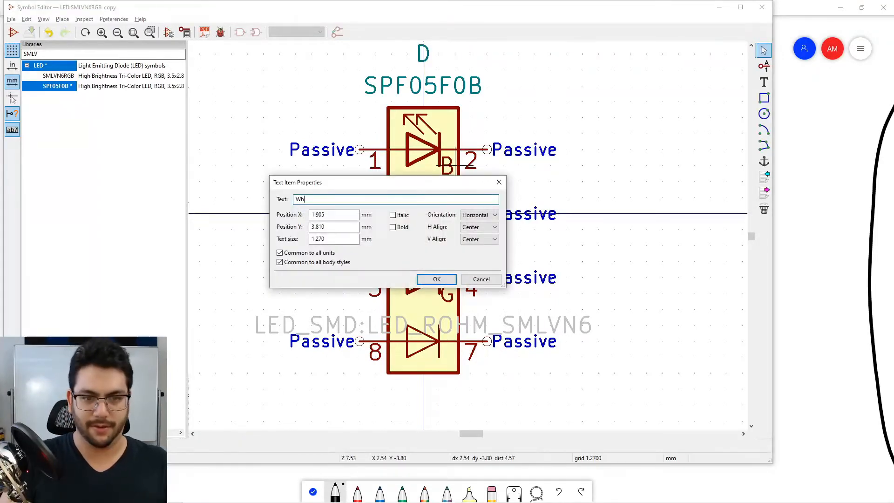
{"action": "type", "text": "W"}
{"action": "key", "text": "Return"}
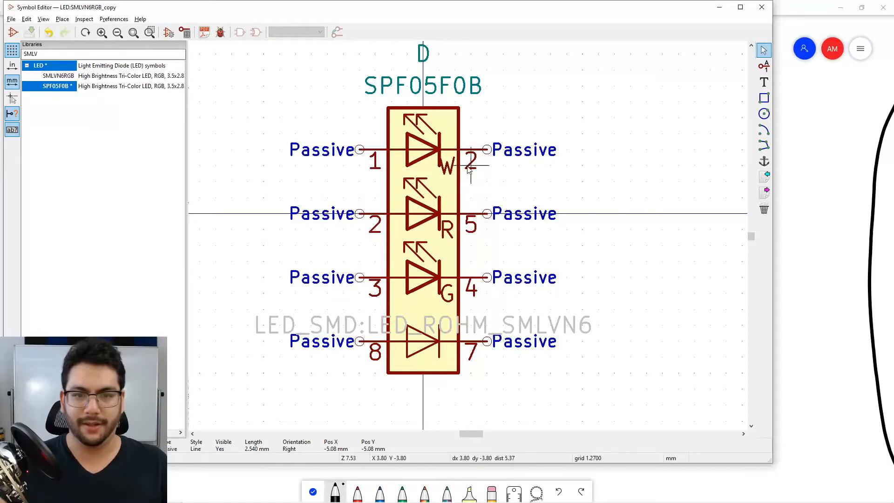
Step: Consult the Whiteboard pinout sketch again and change the second diode's color label to G in the Symbol Editor
{"action": "key", "text": "alt+Tab"}
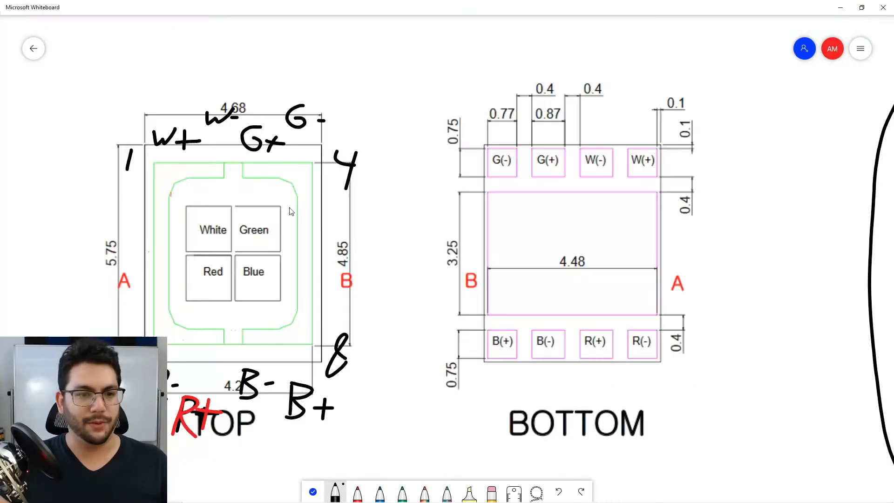
{"action": "key", "text": "alt+Tab"}
{"action": "double_click", "coordinate": [456, 239]}
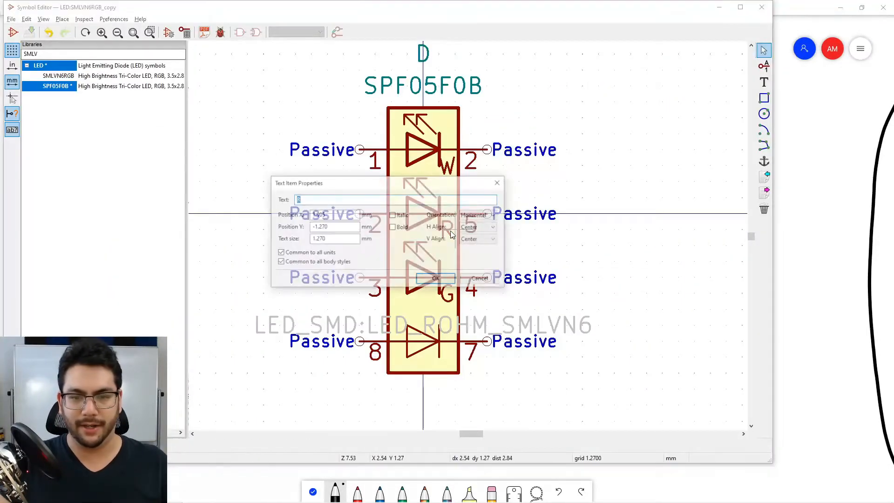
{"action": "type", "text": "B"}
{"action": "key", "text": "Return"}
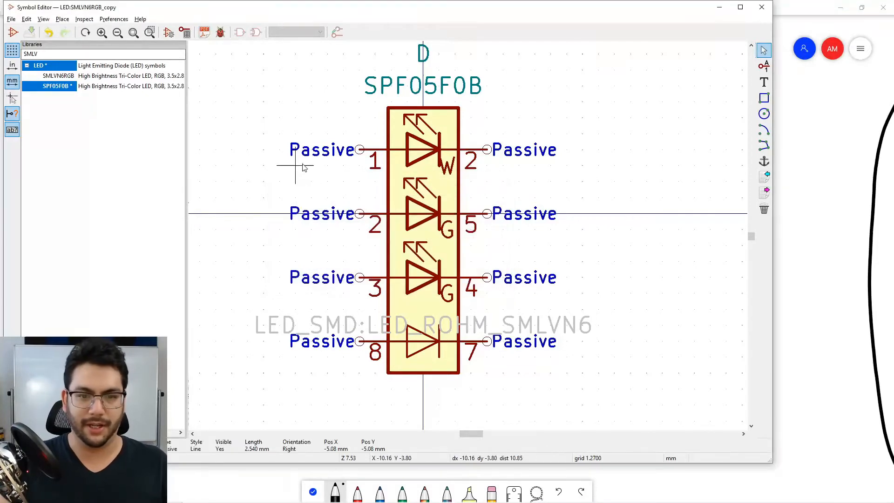
Step: Check the green channel's pin numbers in the Whiteboard sketch and set the second row's left pin number to 3
{"action": "key", "text": "alt+Tab"}
{"action": "key", "text": "alt+Tab"}
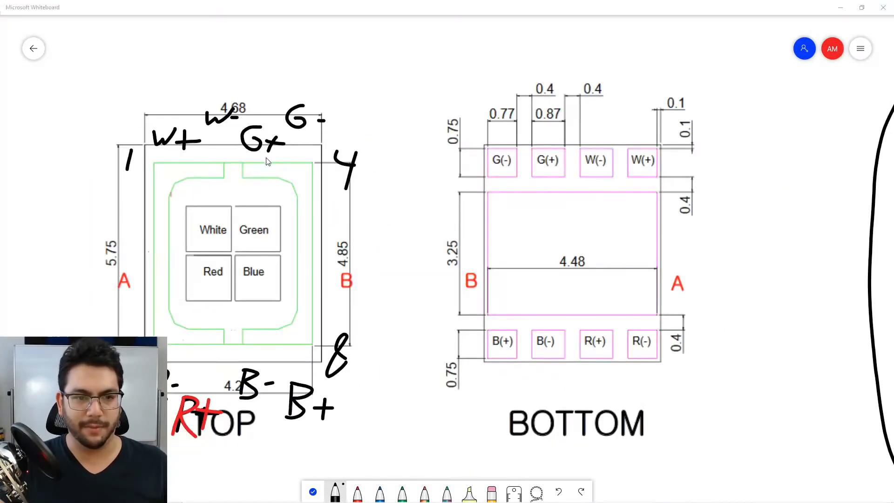
{"action": "key", "text": "alt+Tab"}
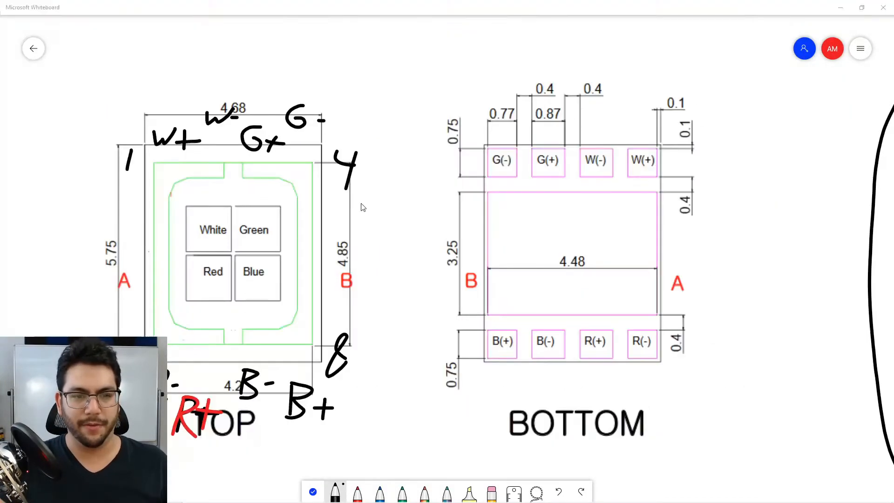
{"action": "key", "text": "alt+Tab"}
{"action": "double_click", "coordinate": [375, 220]}
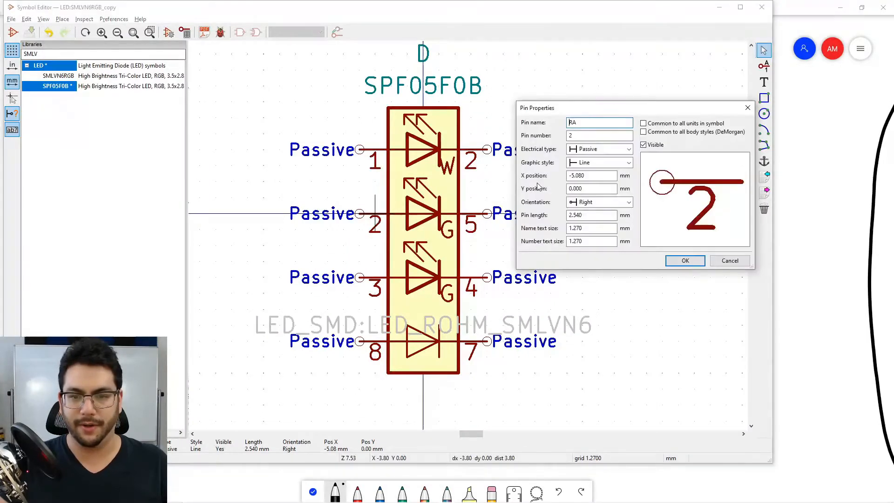
{"action": "double_click", "coordinate": [596, 137]}
{"action": "type", "text": "3"}
{"action": "left_click", "coordinate": [583, 123]}
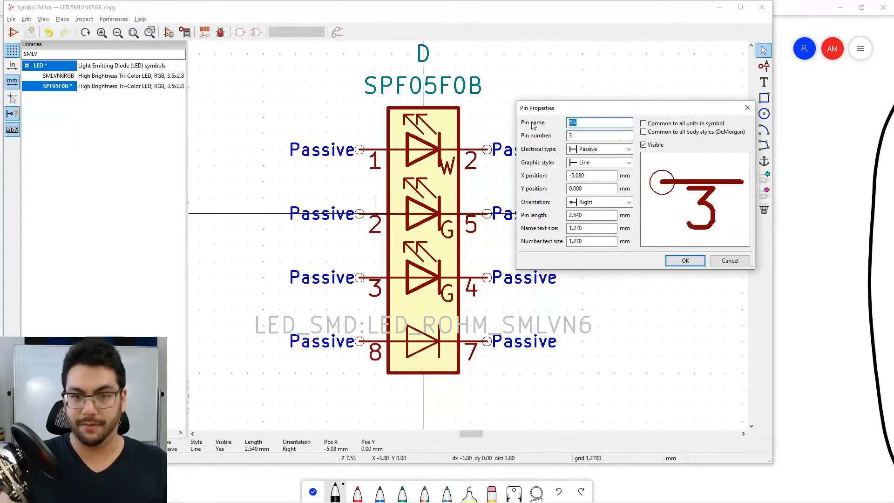
{"action": "key", "text": "Return"}
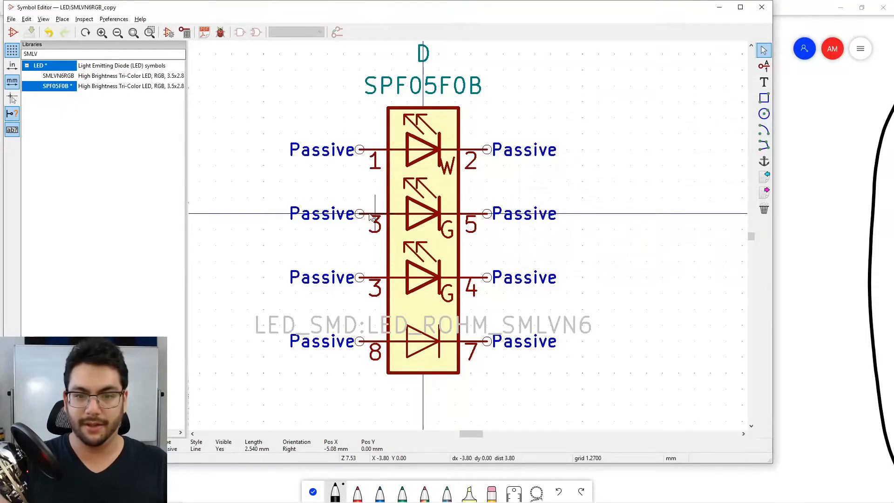
Step: Renumber the second row's right pin as 4 and rename it G-
{"action": "double_click", "coordinate": [481, 216]}
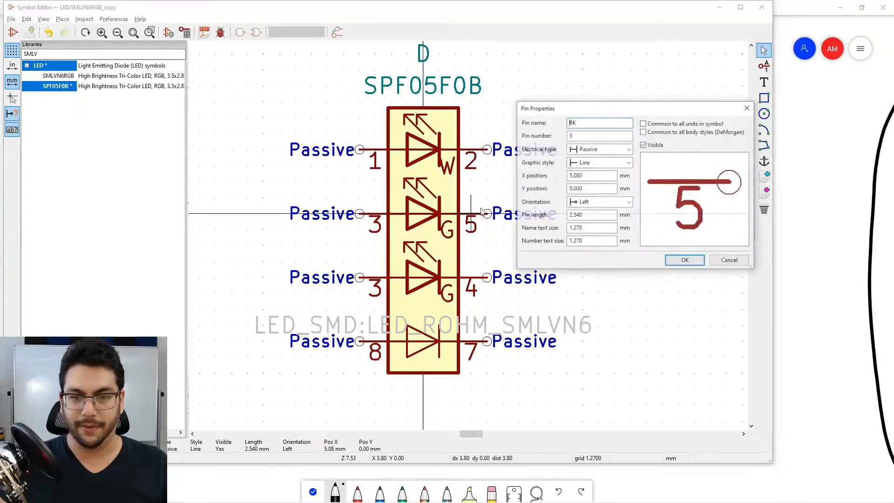
{"action": "double_click", "coordinate": [585, 135]}
{"action": "type", "text": "4"}
{"action": "left_click", "coordinate": [579, 123]}
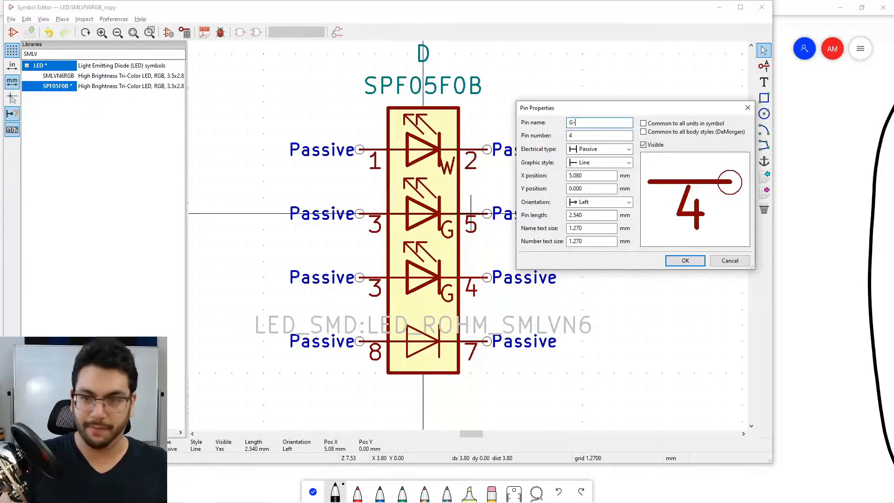
{"action": "key", "text": "Return"}
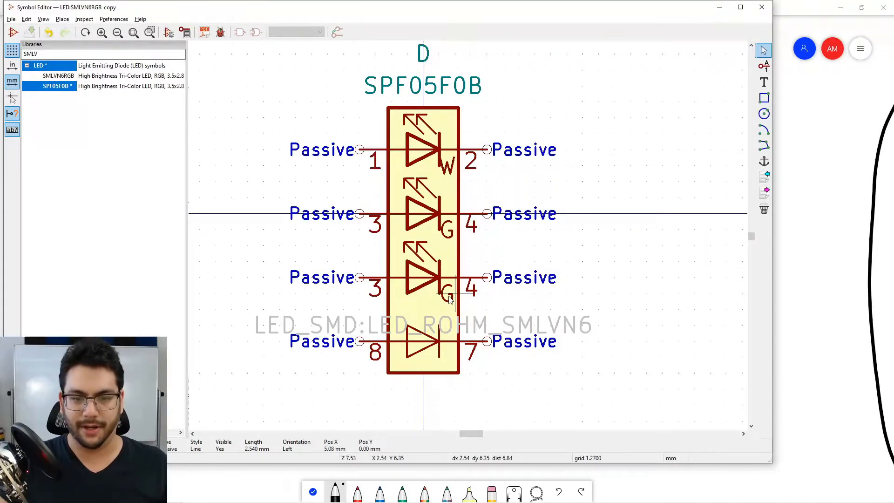
Step: Check the red channel's pins in the Whiteboard sketch, then renumber the third row's left pin as 6 and rename it R
{"action": "key", "text": "alt+Tab"}
{"action": "key", "text": "alt+Tab"}
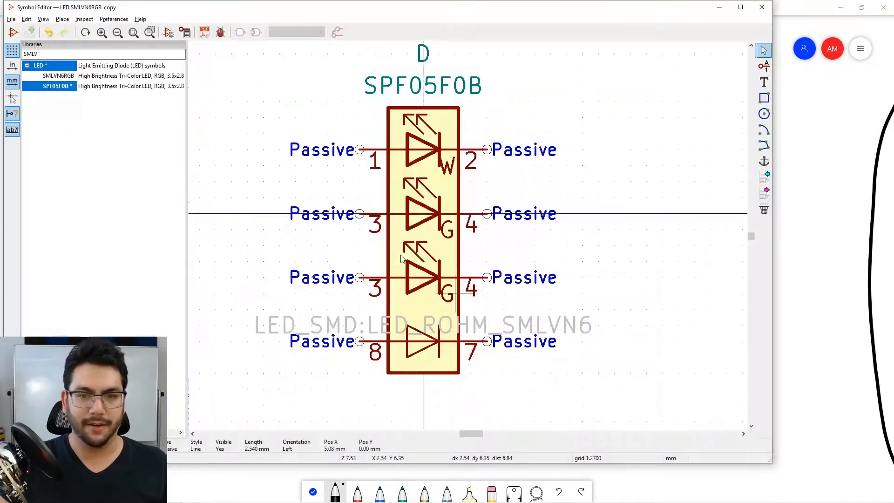
{"action": "key", "text": "alt+Tab"}
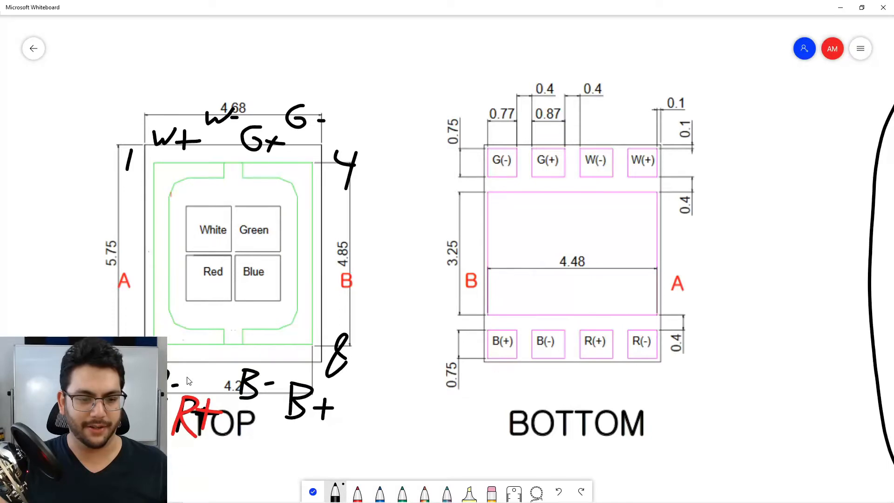
{"action": "key", "text": "alt+Tab"}
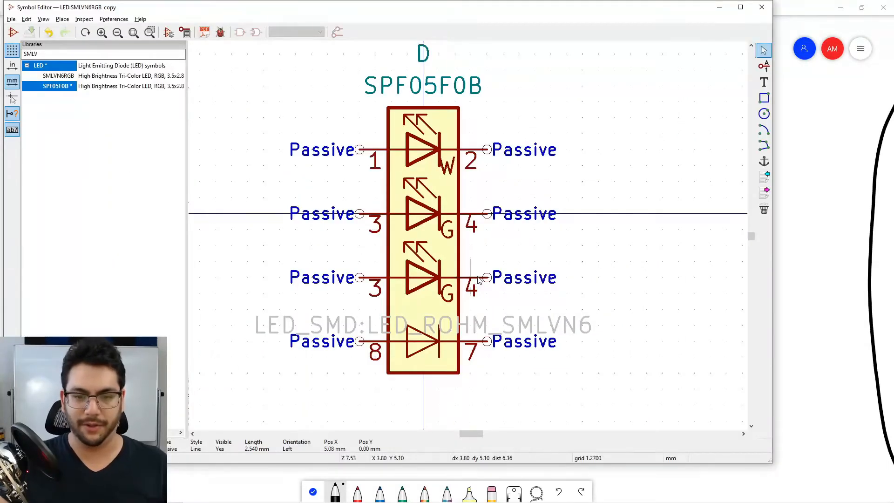
{"action": "key", "text": "alt+Tab"}
{"action": "key", "text": "alt+Tab"}
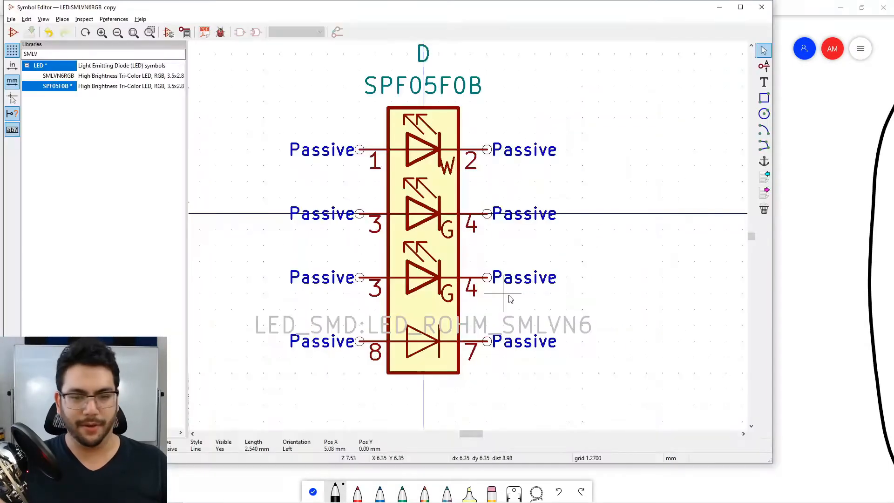
{"action": "double_click", "coordinate": [375, 278]}
{"action": "key", "text": "Tab"}
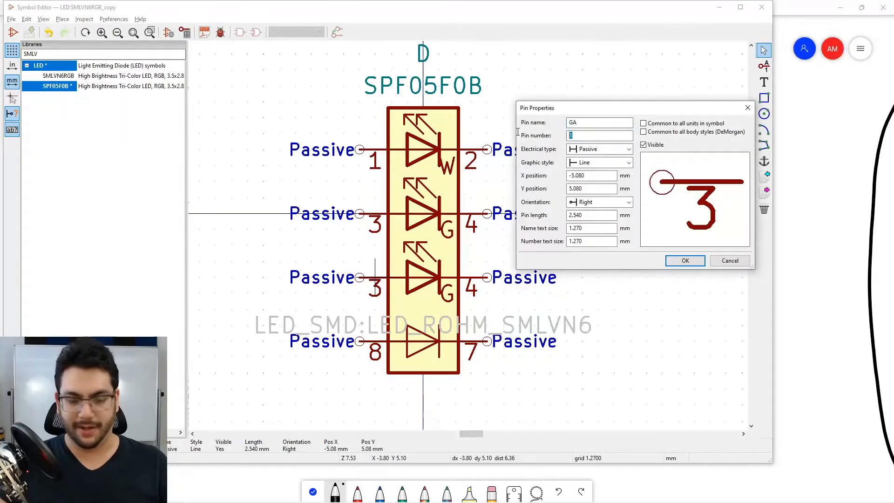
{"action": "type", "text": "6"}
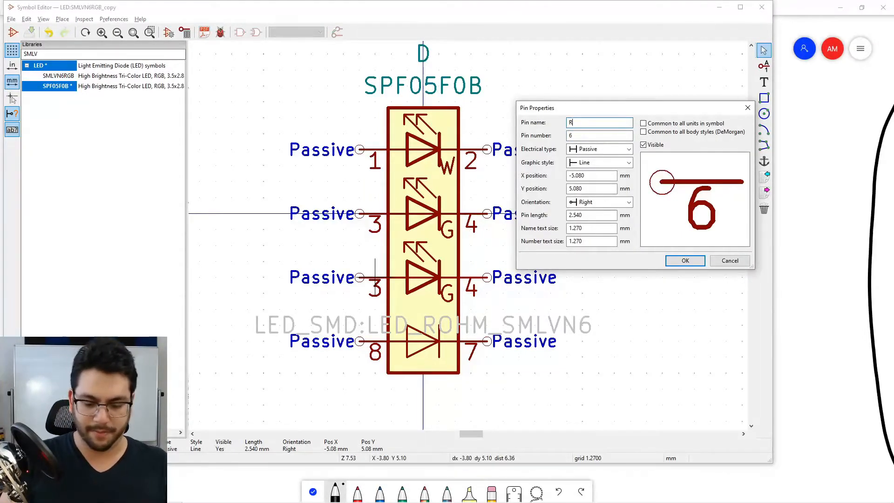
{"action": "type", "text": "R"}
{"action": "key", "text": "Return"}
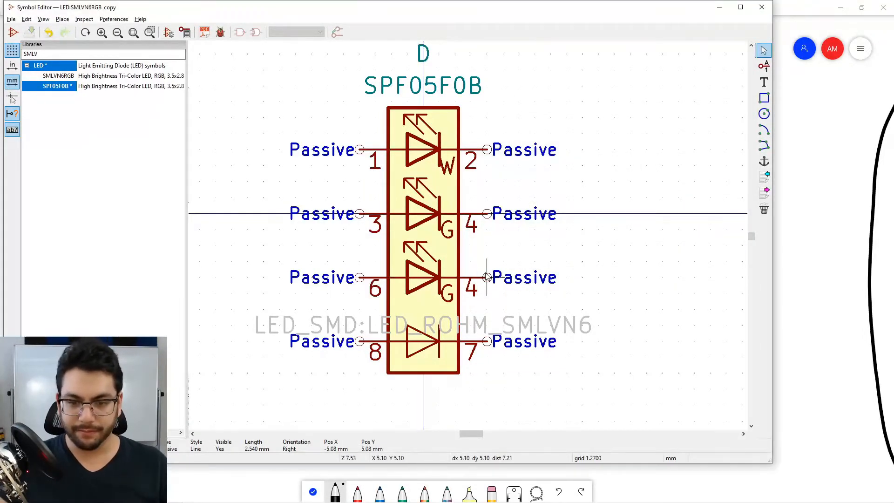
Step: Renumber the third row's right pin as 5
{"action": "double_click", "coordinate": [486, 278]}
{"action": "key", "text": "Tab"}
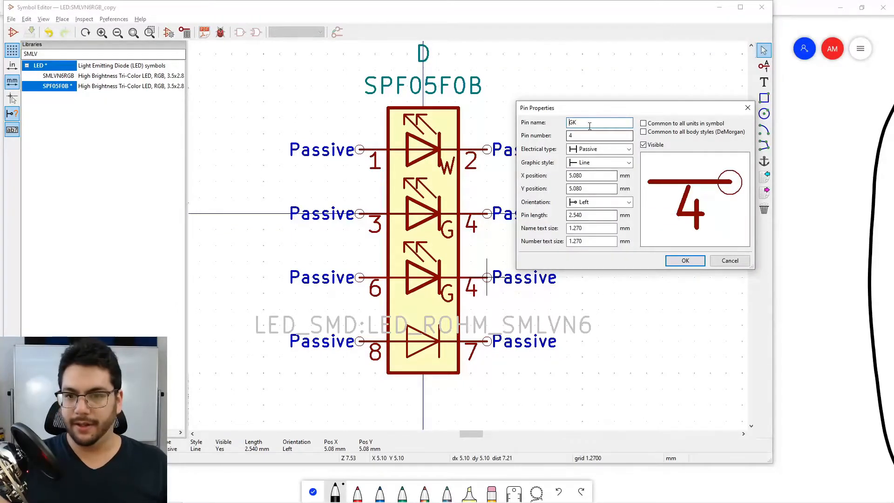
{"action": "type", "text": "5"}
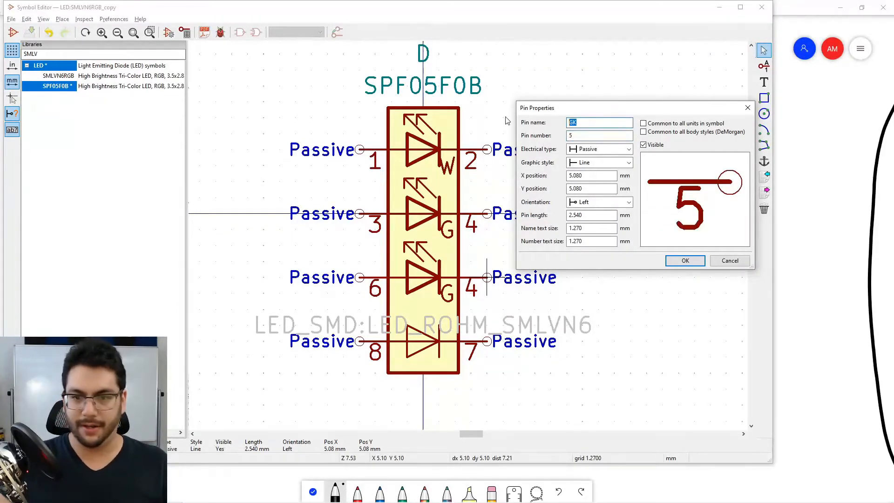
{"action": "key", "text": "Return"}
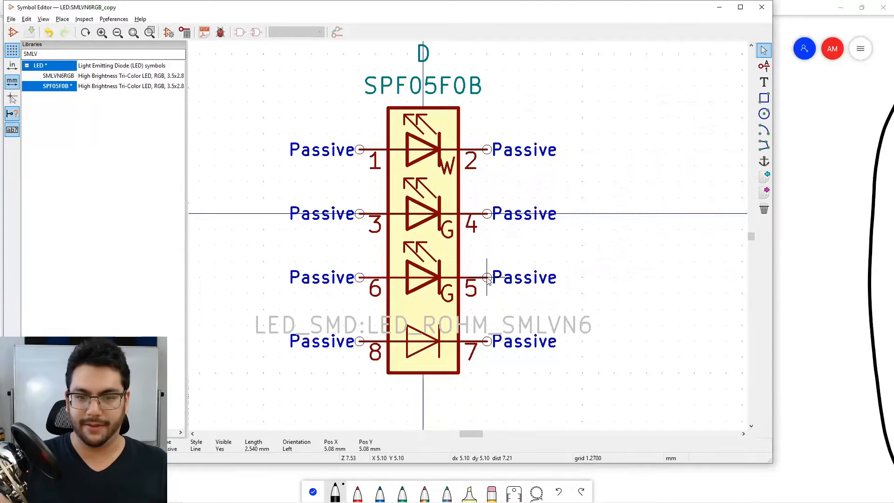
Step: Change the third diode's color label to R
{"action": "double_click", "coordinate": [450, 298]}
{"action": "type", "text": "r"}
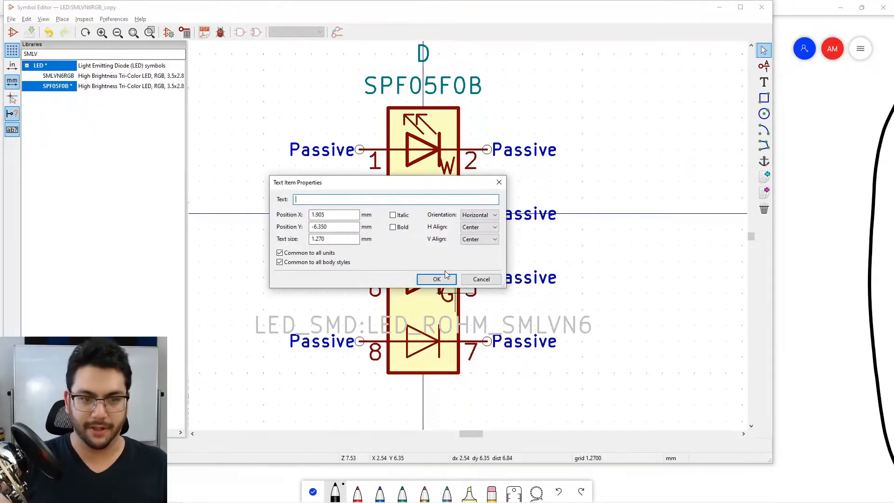
{"action": "type", "text": "R"}
{"action": "left_click", "coordinate": [442, 278]}
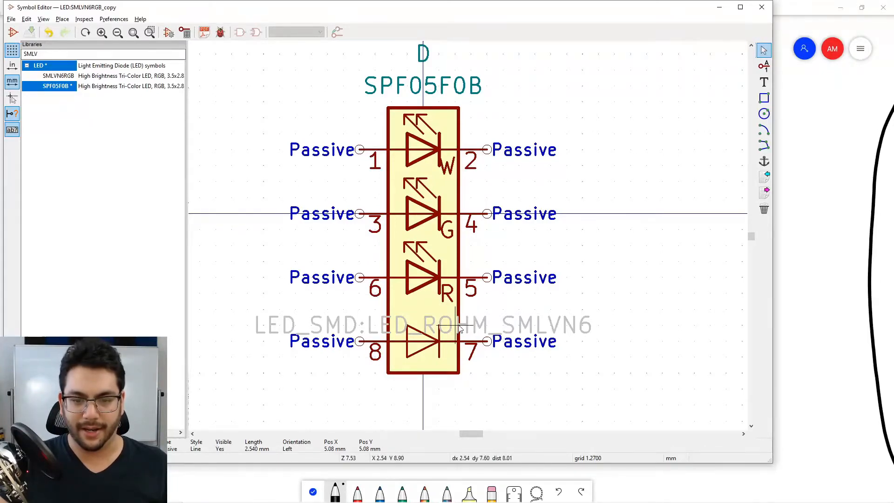
Step: Add a B text label beside the bottom diode and check the blue channel against the Whiteboard pinout sketch
{"action": "left_click", "coordinate": [764, 82]}
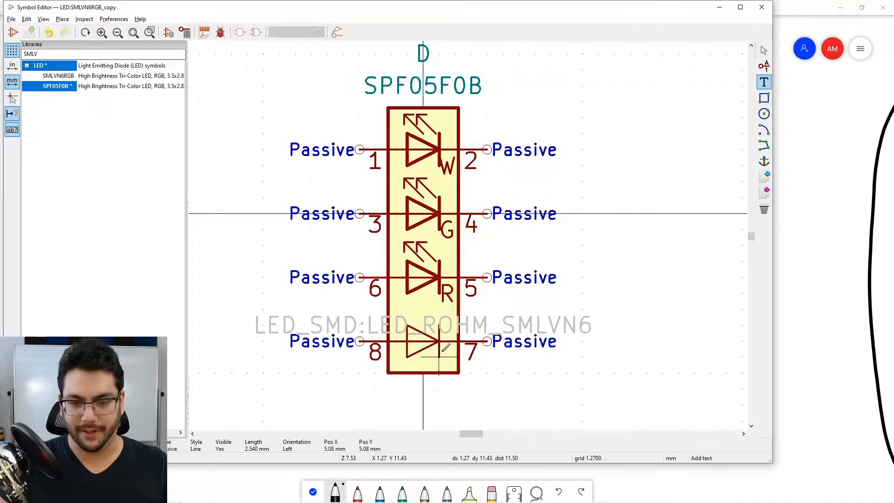
{"action": "left_click", "coordinate": [443, 350]}
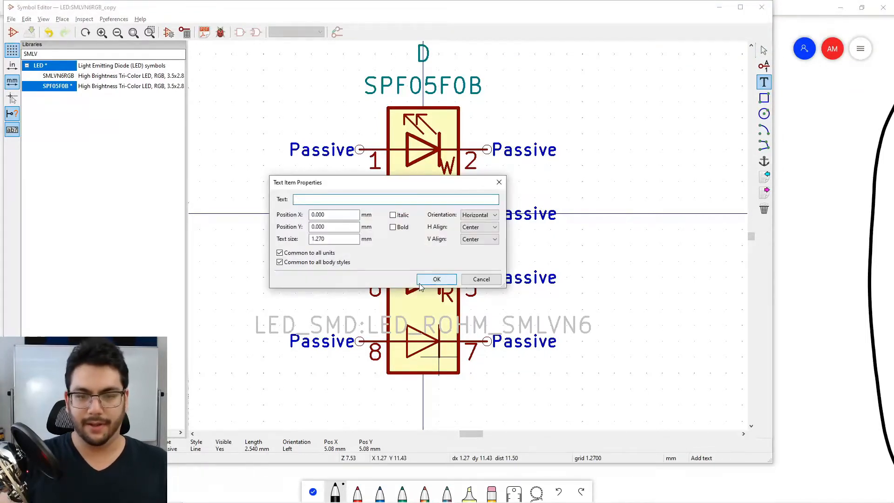
{"action": "left_click_drag", "start_coordinate": [461, 186], "coordinate": [437, 134]}
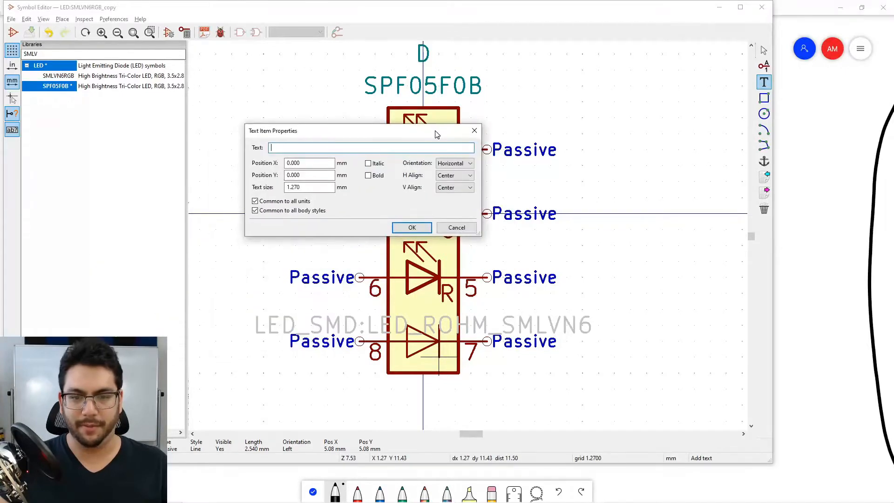
{"action": "type", "text": "B"}
{"action": "key", "text": "Return"}
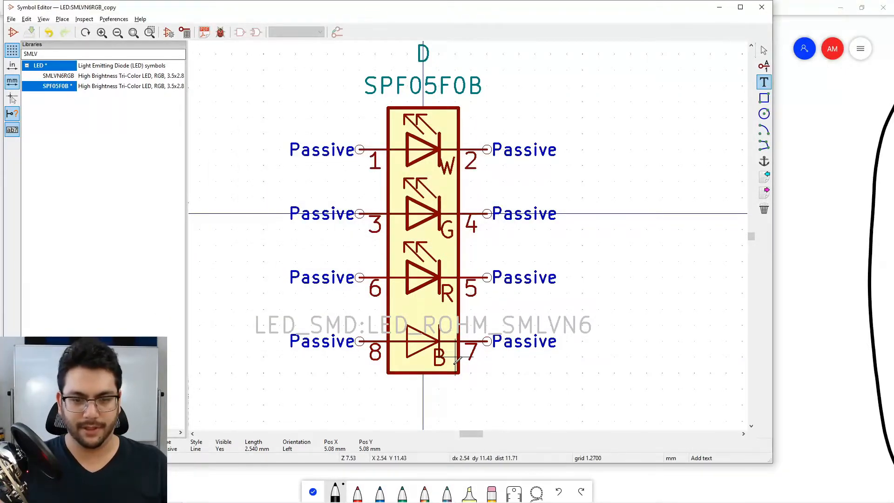
{"action": "key", "text": "alt+Tab"}
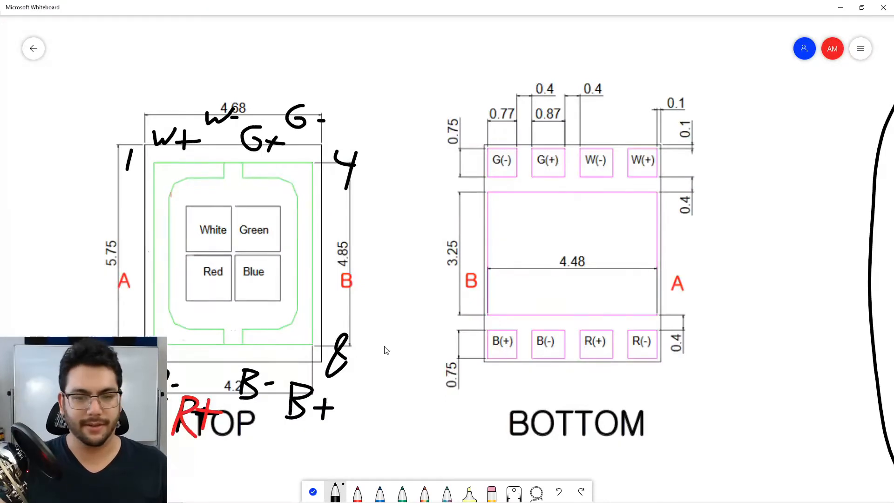
{"action": "key", "text": "alt+Tab"}
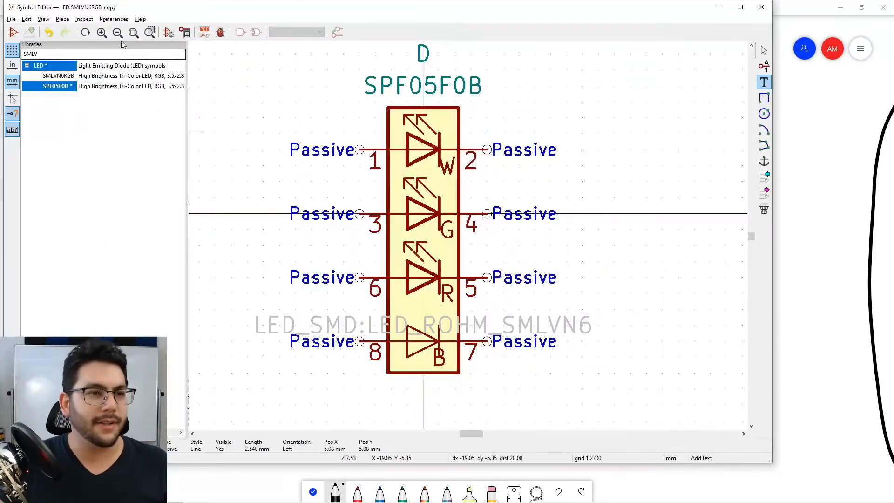
Step: Set the Symbol Editor's grid size to 25 mils
{"action": "left_click", "coordinate": [62, 19]}
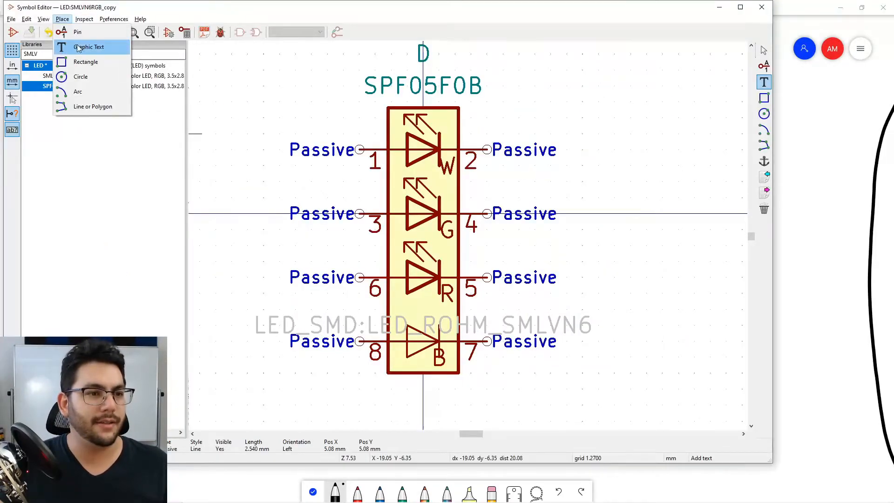
{"action": "mouse_move", "coordinate": [43, 19]}
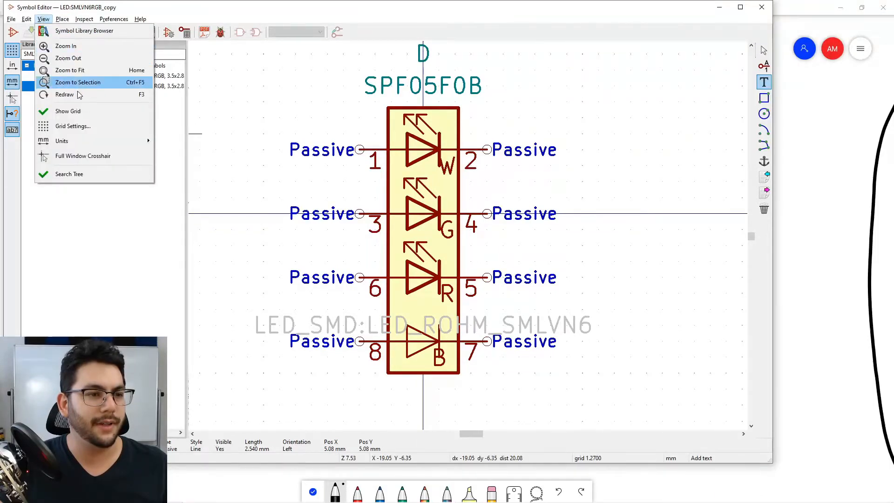
{"action": "left_click", "coordinate": [101, 131]}
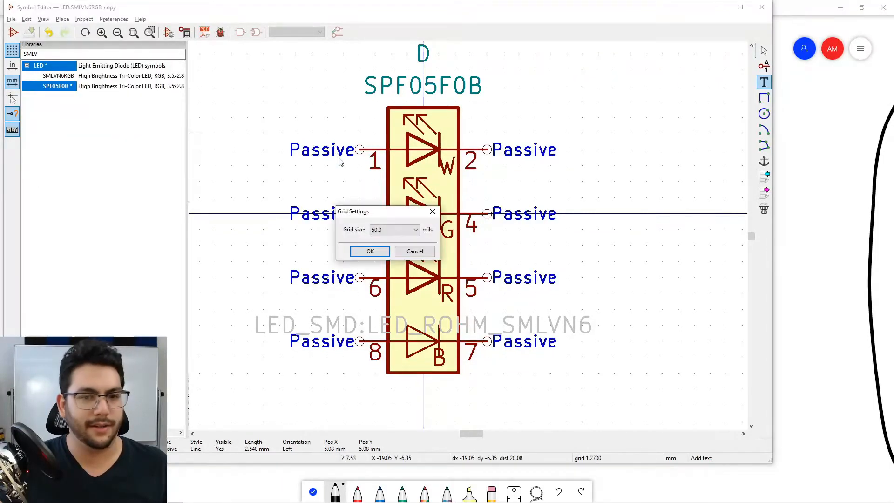
{"action": "left_click", "coordinate": [395, 230]}
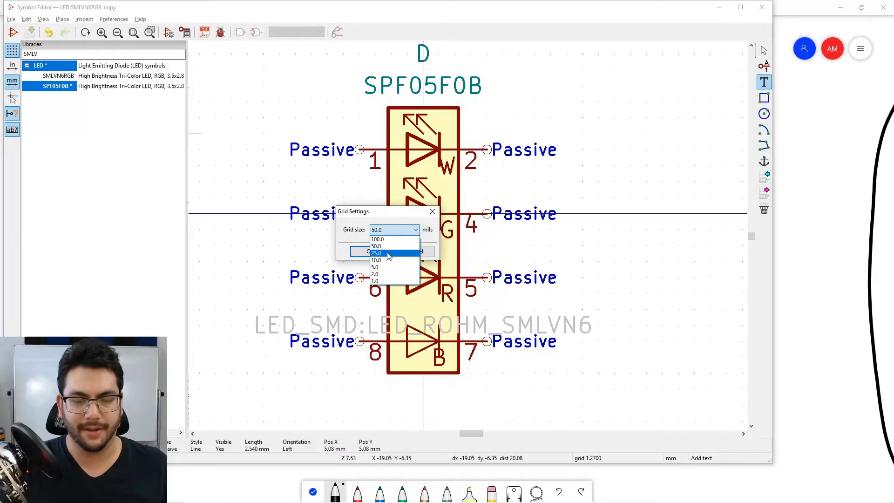
{"action": "left_click", "coordinate": [392, 253]}
{"action": "left_click", "coordinate": [371, 251]}
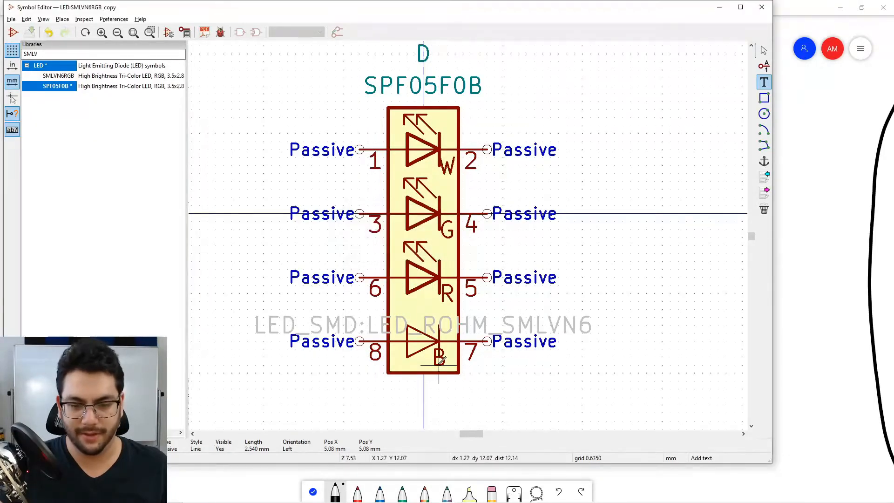
Step: Move the B label into line with the W, G and R labels above it
{"action": "key", "text": "Escape"}
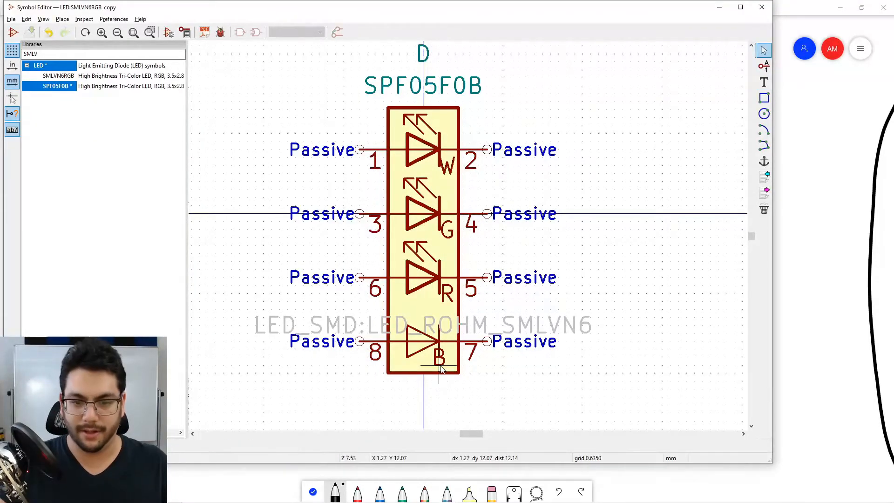
{"action": "right_click", "coordinate": [442, 368]}
{"action": "key", "text": "Escape"}
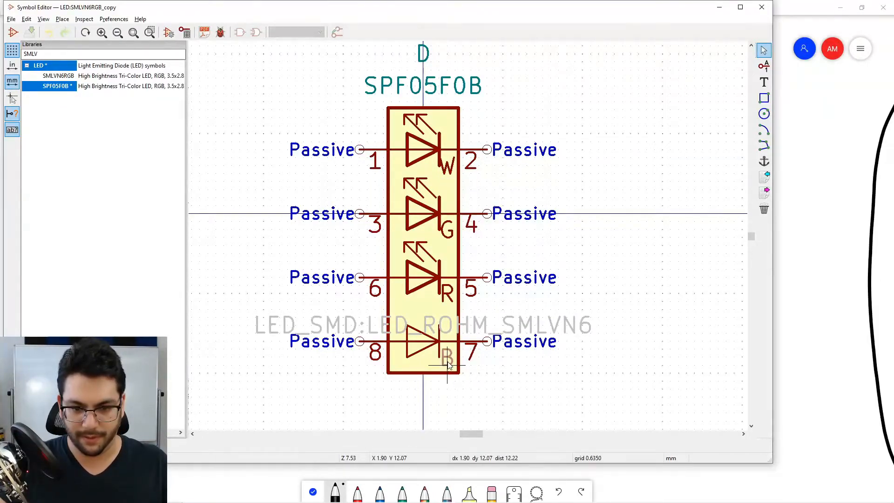
{"action": "left_click", "coordinate": [449, 365]}
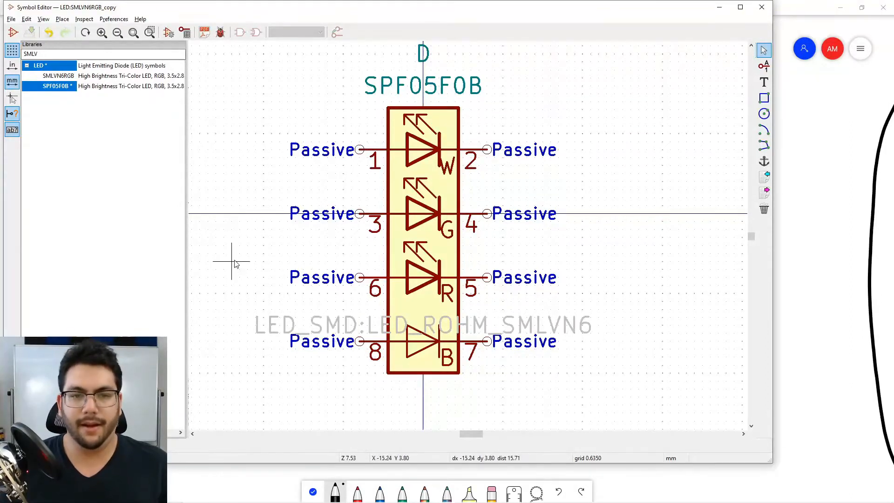
Step: Move the LED_SMD:LED_ROHM_SMLVN6 footprint text to just below the symbol body, centred under it
{"action": "left_click", "coordinate": [272, 323]}
{"action": "key", "text": "m"}
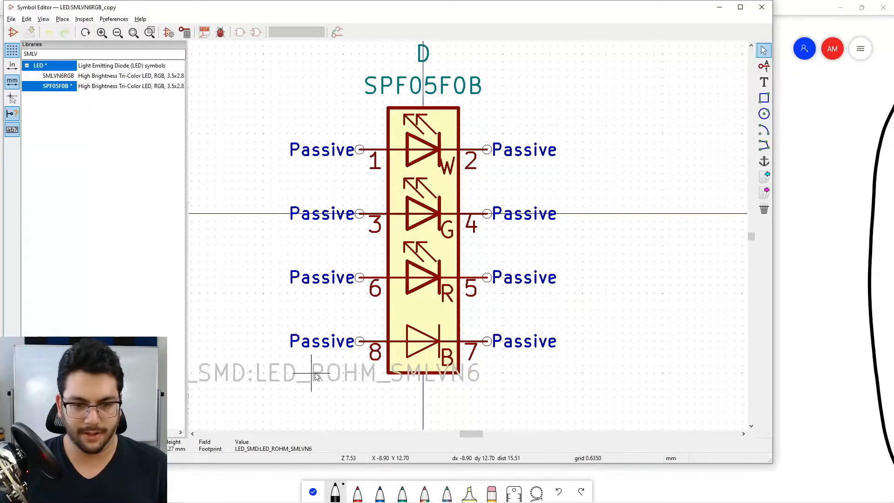
{"action": "left_click", "coordinate": [415, 393]}
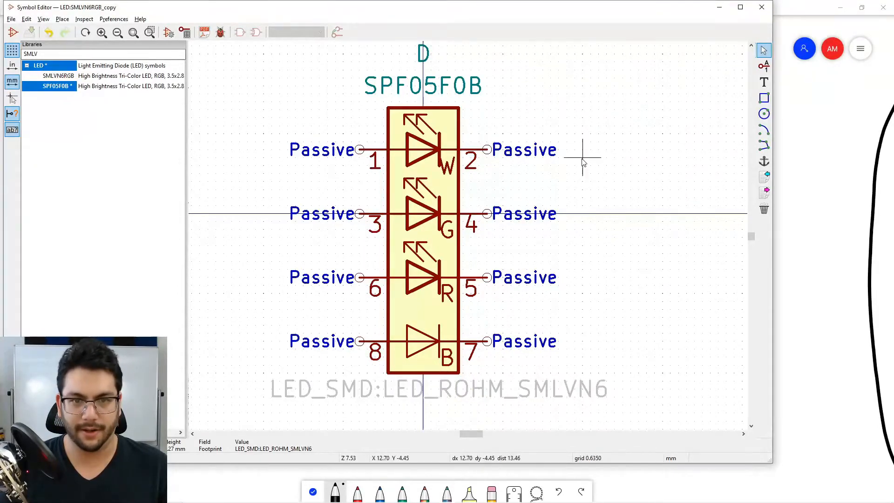
Step: Inspect the line widths of the bottom and second diodes' triangles and copy the second diode's width
{"action": "double_click", "coordinate": [409, 331]}
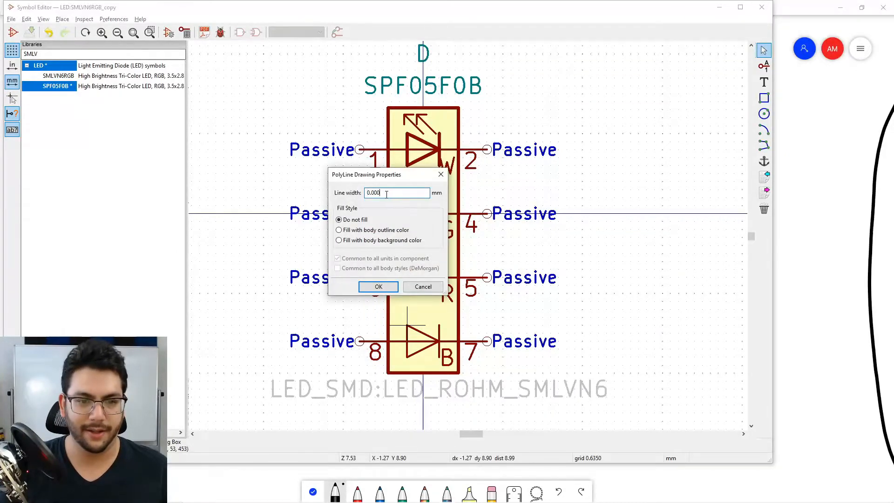
{"action": "left_click", "coordinate": [422, 287]}
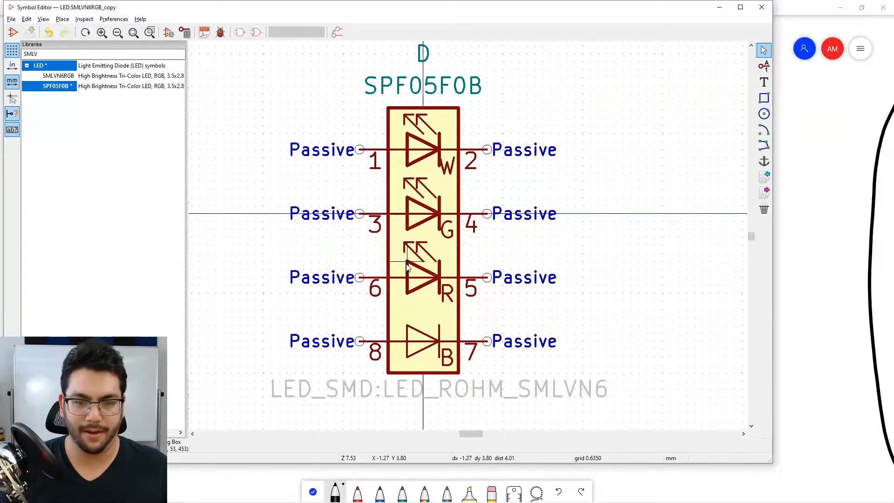
{"action": "double_click", "coordinate": [407, 198]}
{"action": "left_click_drag", "start_coordinate": [390, 192], "coordinate": [337, 191]}
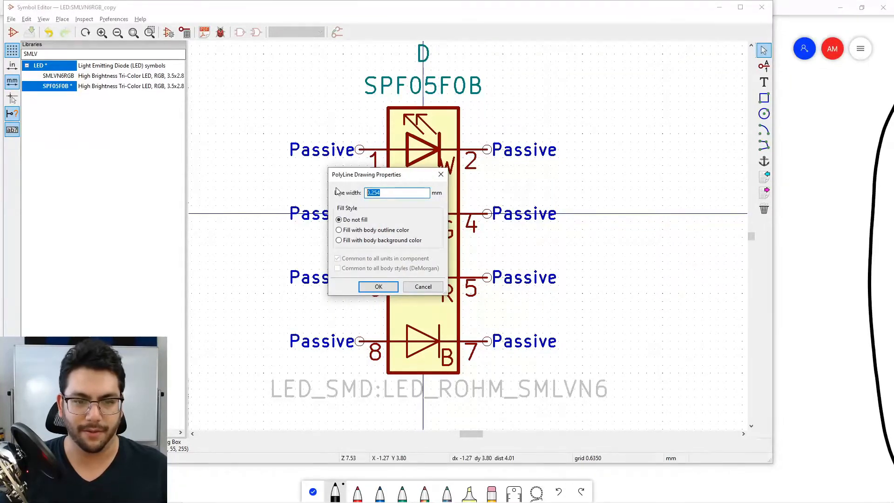
{"action": "left_click", "coordinate": [379, 287]}
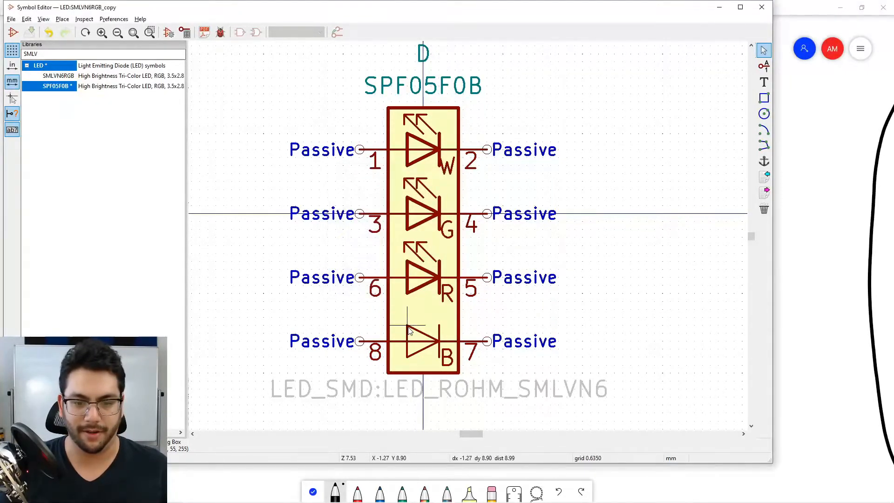
Step: Set the line width of the bottom diode's triangle and cathode bar to 0.254 mm
{"action": "double_click", "coordinate": [409, 330]}
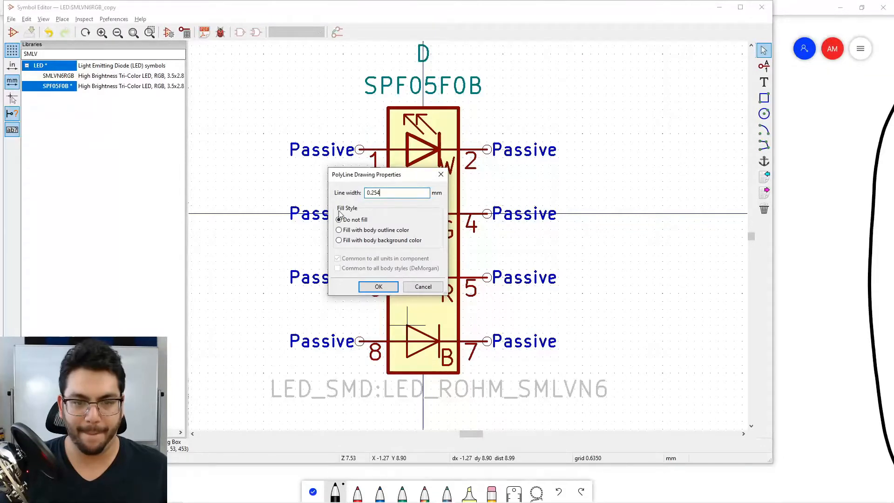
{"action": "left_click", "coordinate": [378, 286]}
{"action": "double_click", "coordinate": [444, 331]}
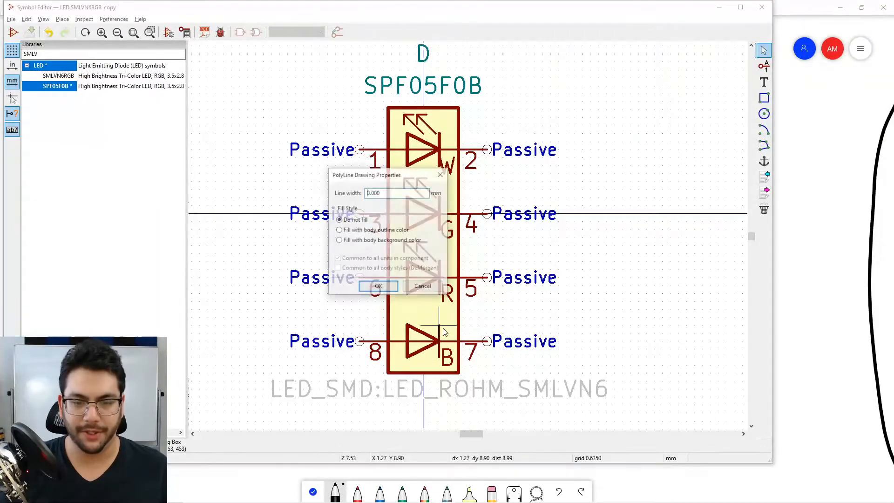
{"action": "left_click", "coordinate": [379, 286]}
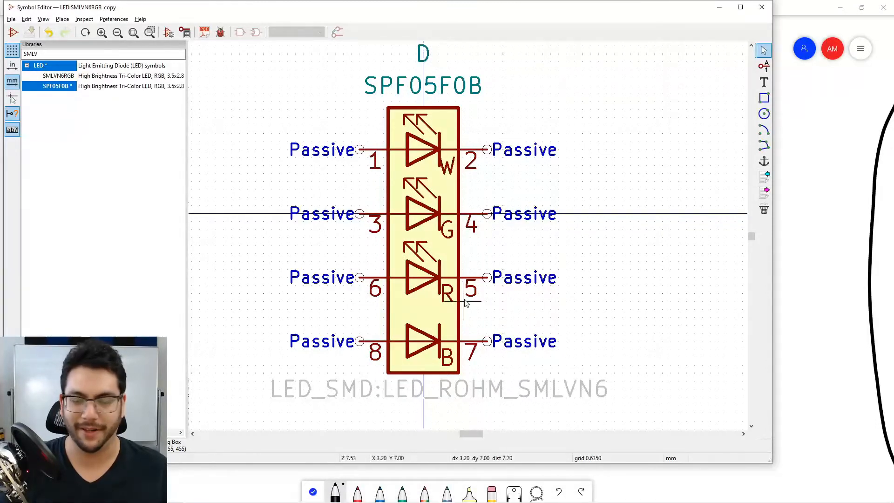
Step: Set the symbol editor's grid size to 5.0 mils
{"action": "left_click", "coordinate": [764, 145]}
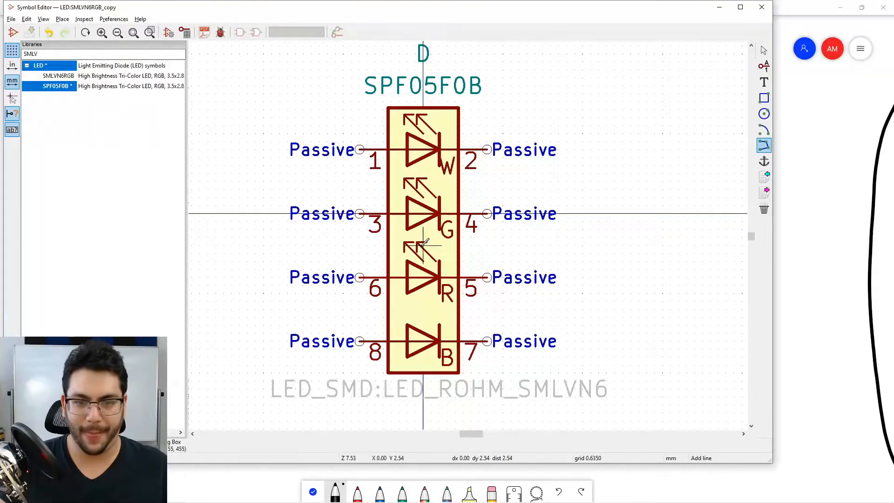
{"action": "key", "text": "Escape"}
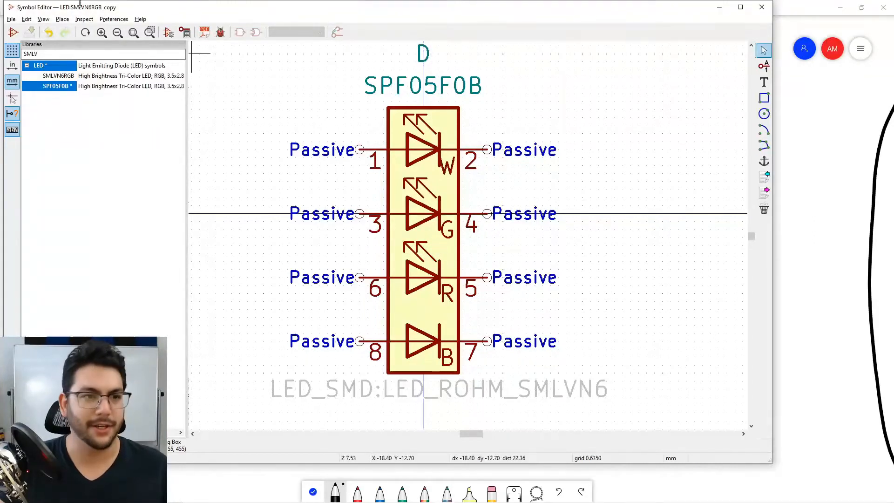
{"action": "left_click", "coordinate": [62, 18]}
{"action": "mouse_move", "coordinate": [43, 19]}
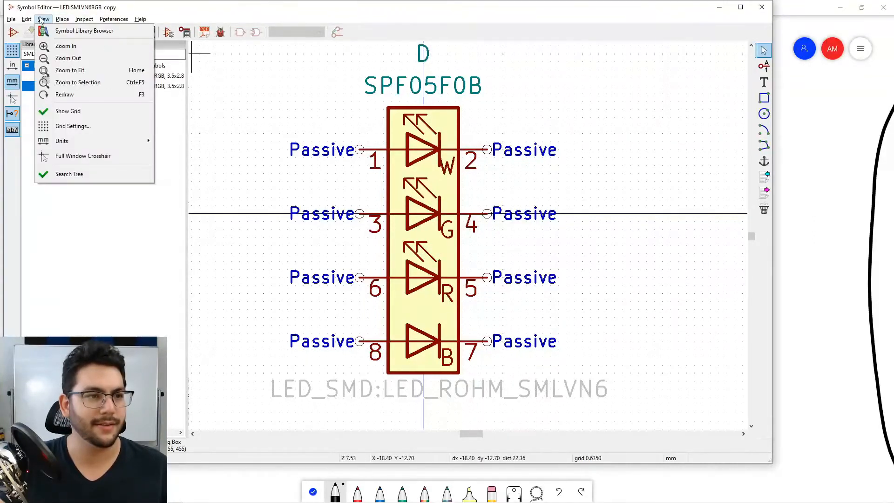
{"action": "left_click", "coordinate": [80, 123]}
{"action": "left_click", "coordinate": [377, 231]}
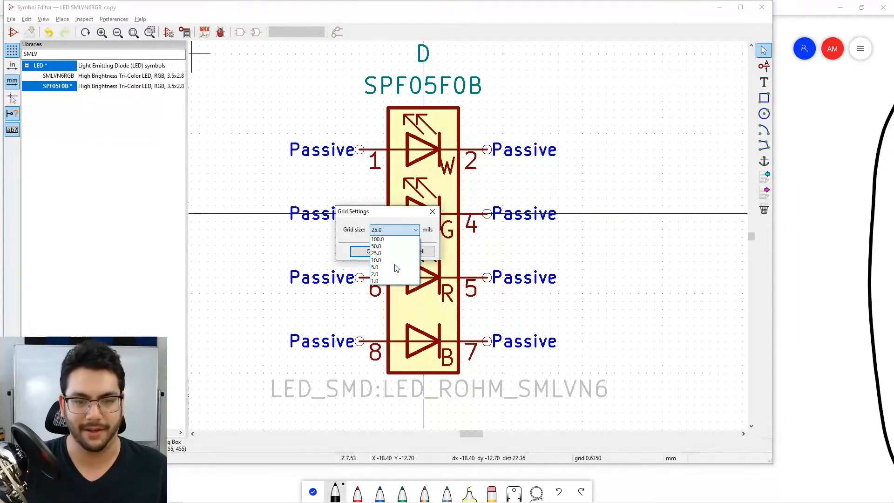
{"action": "left_click", "coordinate": [394, 265]}
{"action": "left_click", "coordinate": [370, 251]}
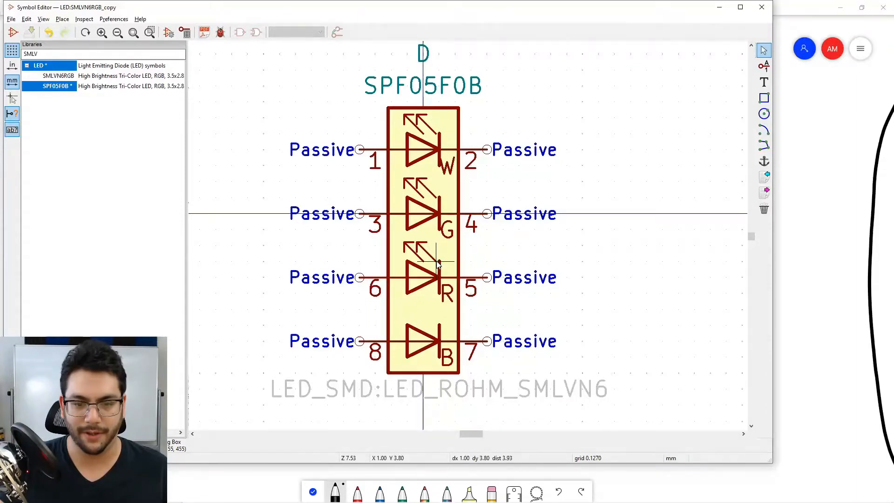
Step: Draw one light-emission arrow as a polyline above the bottom diode and thin its line to match the arrows of the diodes above
{"action": "left_click", "coordinate": [764, 147]}
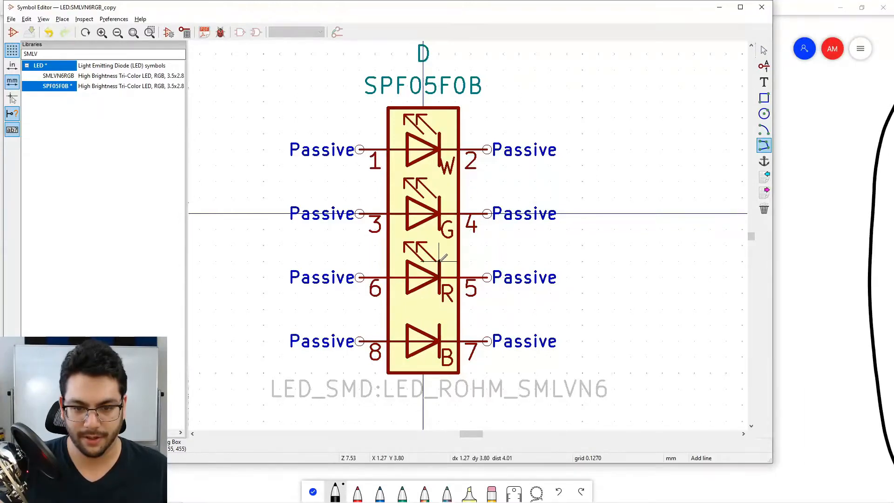
{"action": "left_click", "coordinate": [438, 323]}
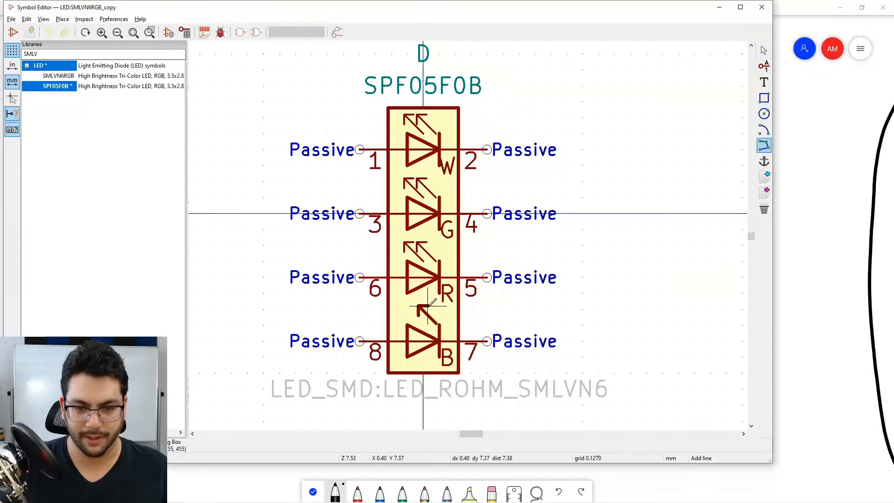
{"action": "double_click", "coordinate": [427, 306]}
{"action": "key", "text": "Escape"}
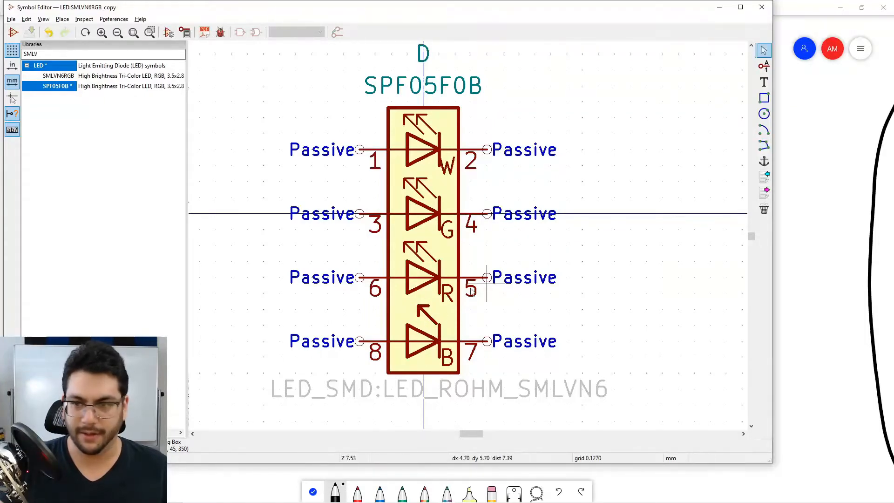
{"action": "double_click", "coordinate": [427, 316]}
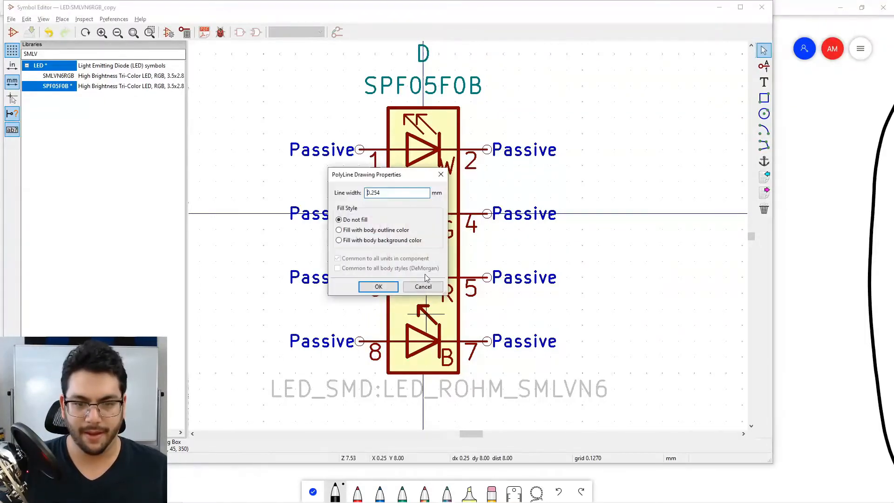
{"action": "left_click", "coordinate": [385, 288]}
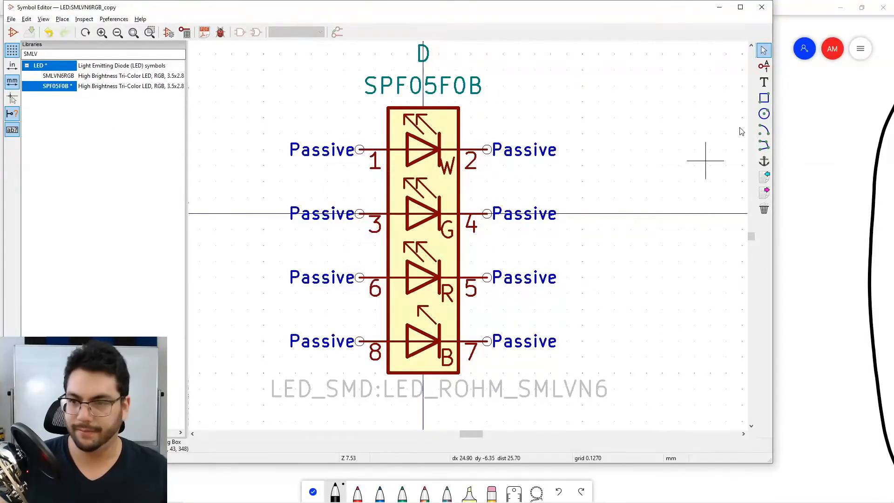
Step: Start drawing the bottom diode's second light-emission arrow, using the R diode's pair of arrows as the position reference
{"action": "right_click", "coordinate": [424, 250]}
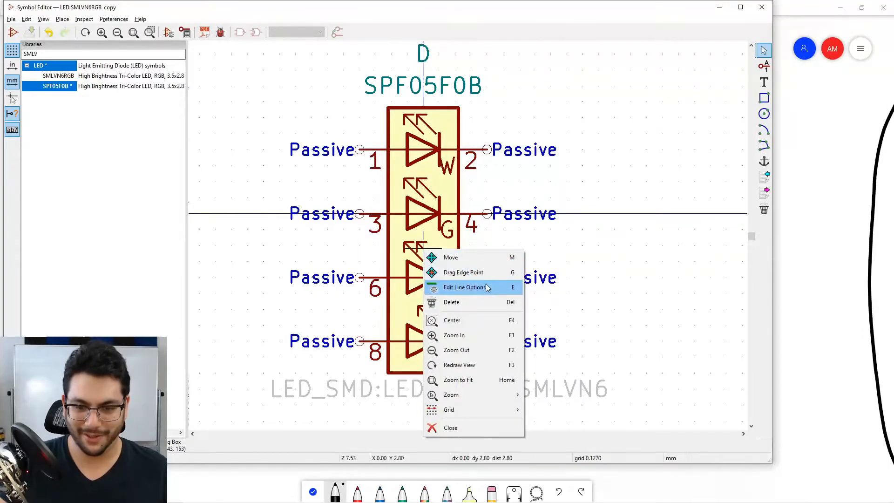
{"action": "left_click", "coordinate": [616, 291]}
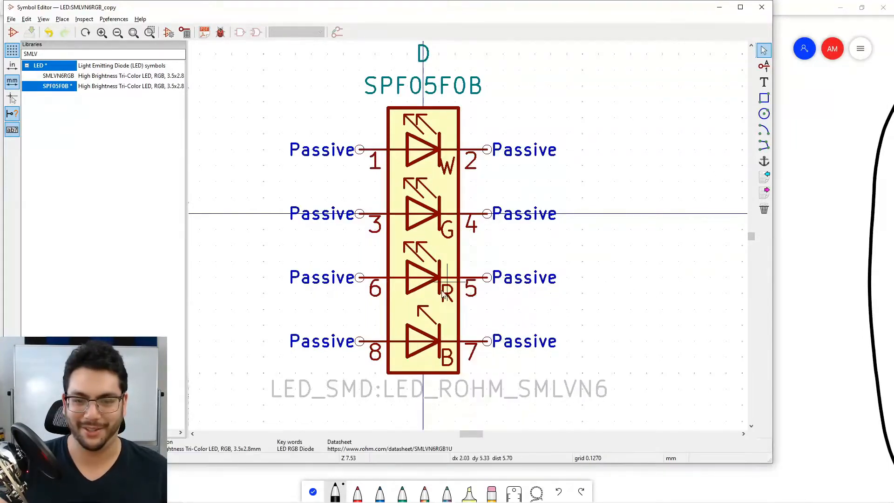
{"action": "left_click", "coordinate": [764, 145]}
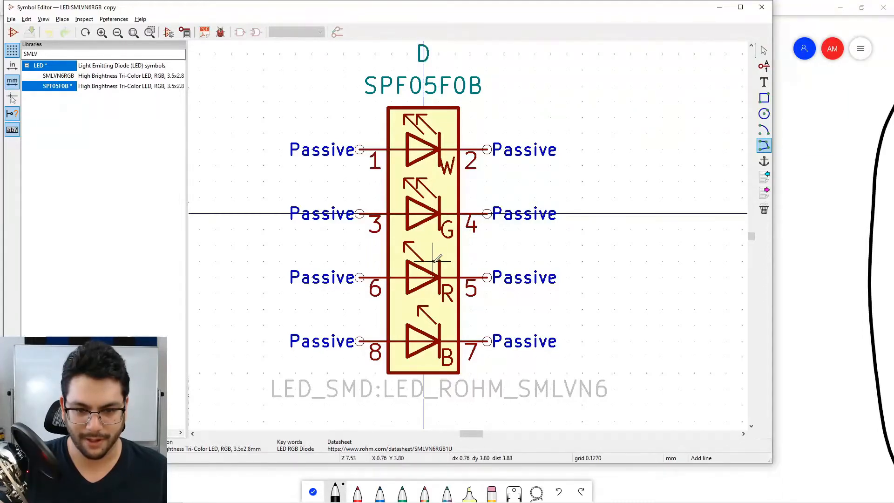
{"action": "left_click", "coordinate": [436, 262]}
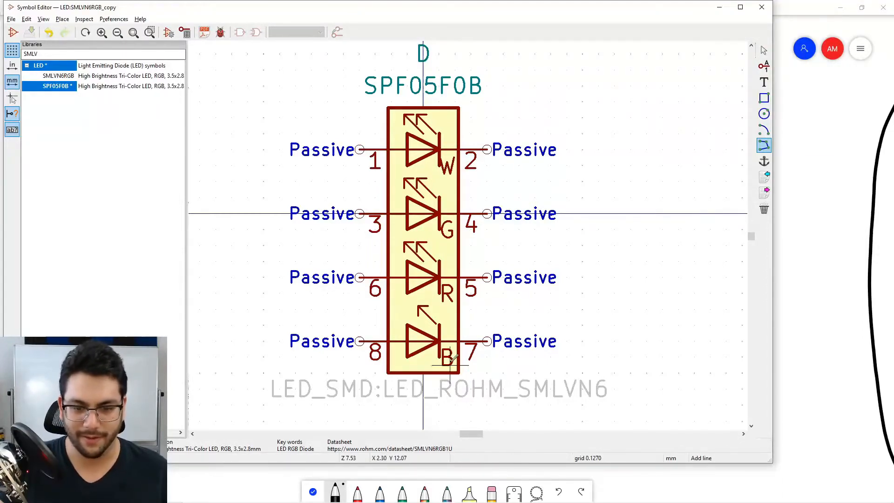
Step: Finish drawing the second light-emission arrow above the blue LED in the symbol
{"action": "left_click", "coordinate": [428, 320]}
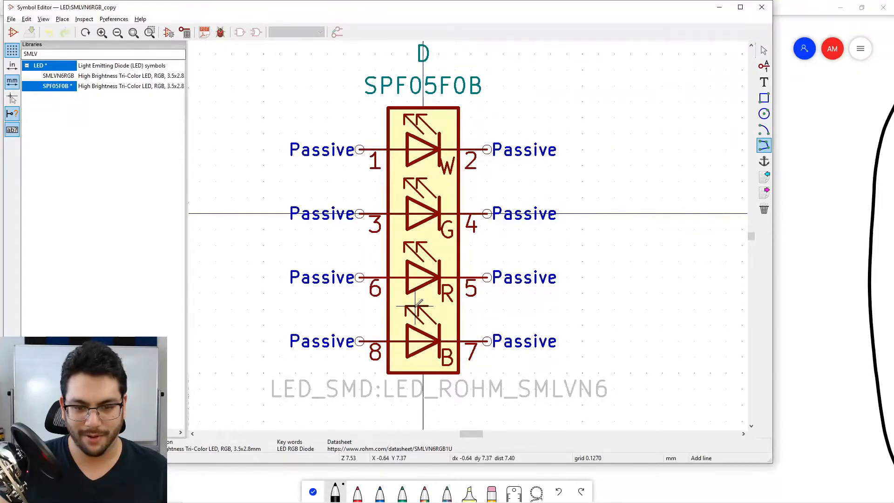
{"action": "double_click", "coordinate": [415, 306]}
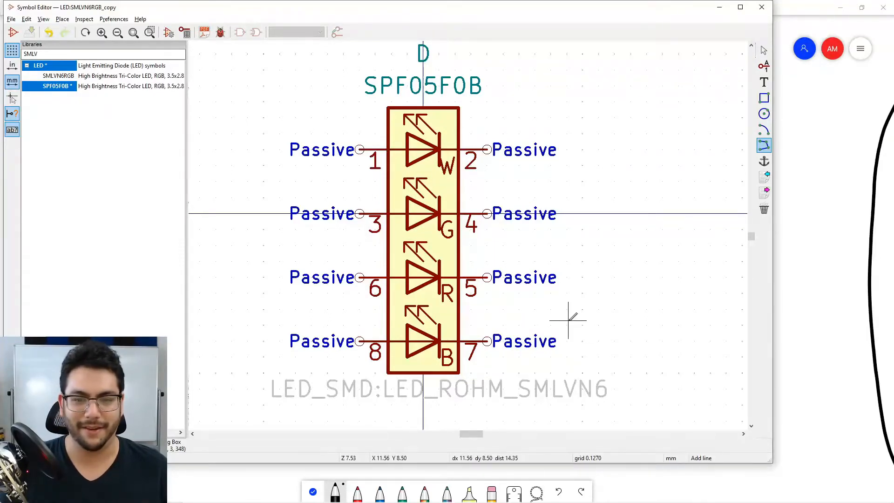
{"action": "left_click", "coordinate": [764, 49]}
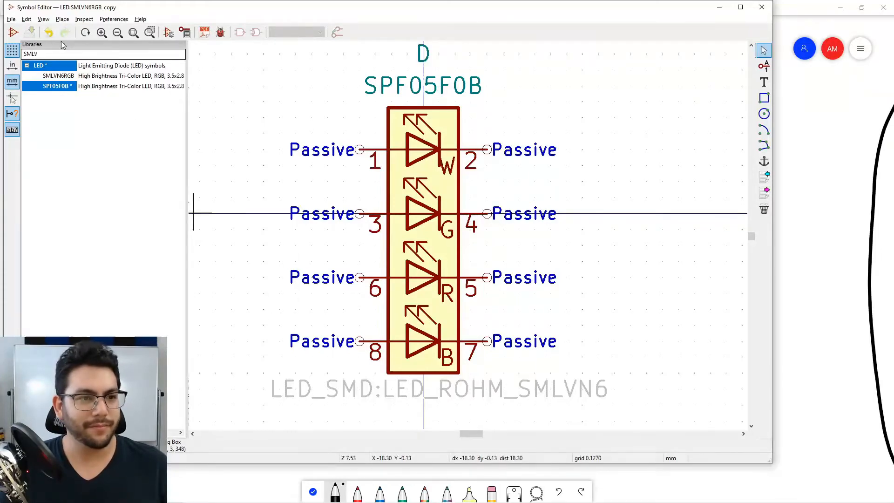
Step: Try to save a copy of the symbol as SPF05F0B in the LED library
{"action": "left_click", "coordinate": [14, 19]}
{"action": "left_click", "coordinate": [15, 19]}
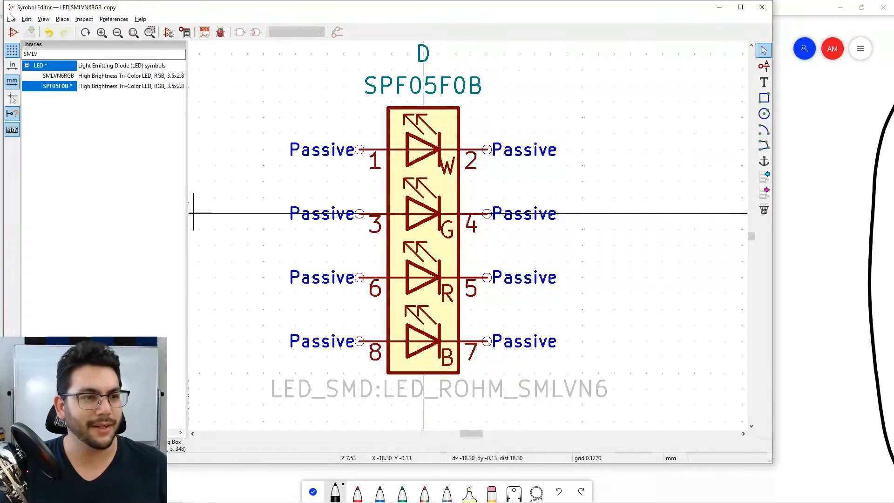
{"action": "left_click", "coordinate": [11, 18]}
{"action": "left_click", "coordinate": [11, 19]}
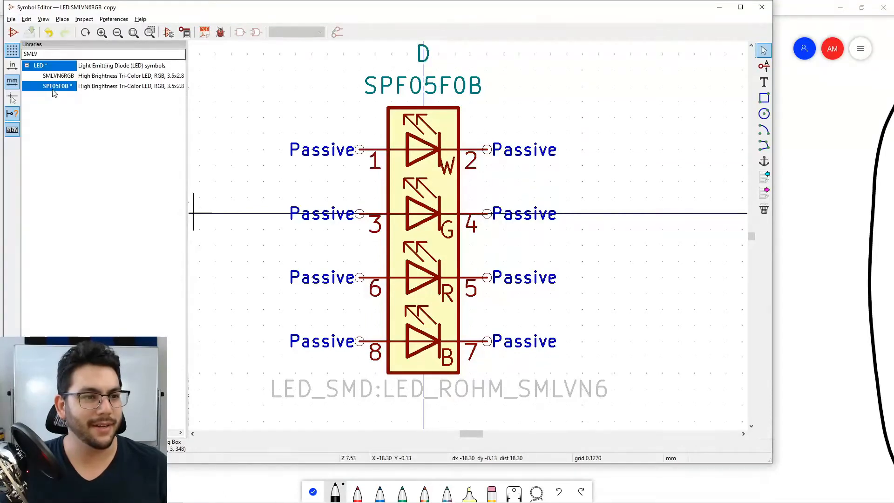
{"action": "left_click", "coordinate": [59, 87]}
{"action": "left_click", "coordinate": [27, 19]}
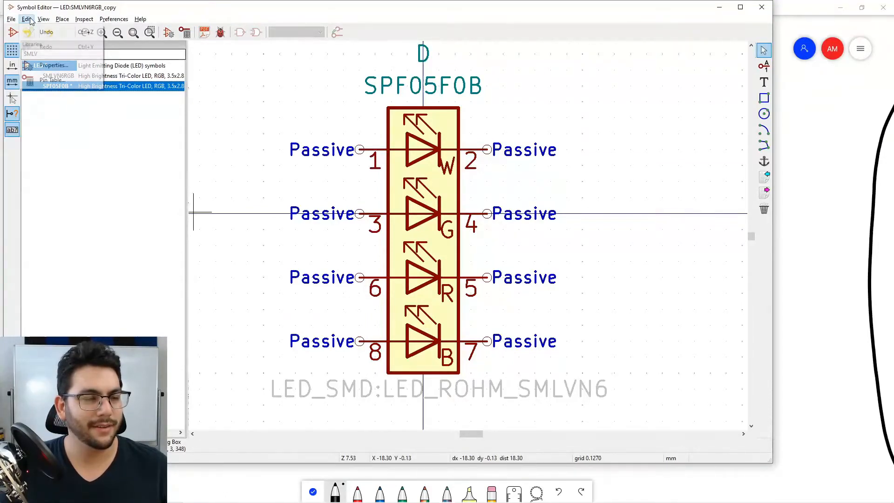
{"action": "mouse_move", "coordinate": [12, 19]}
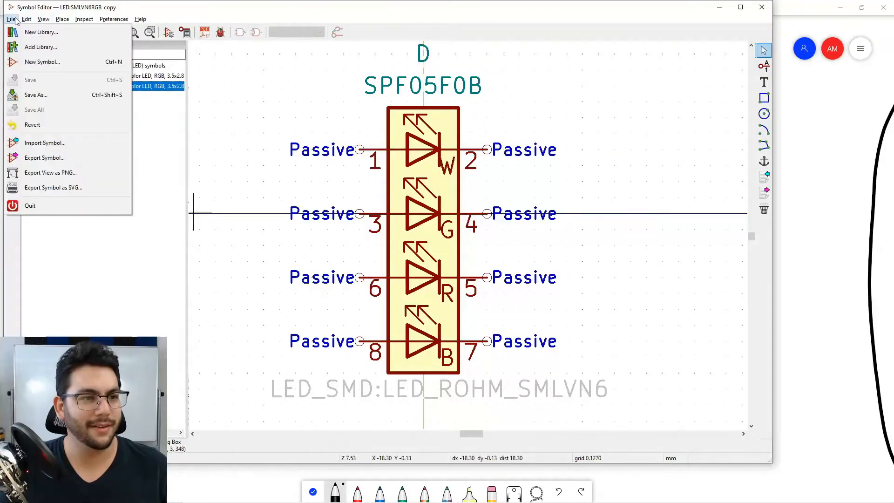
{"action": "left_click", "coordinate": [36, 95]}
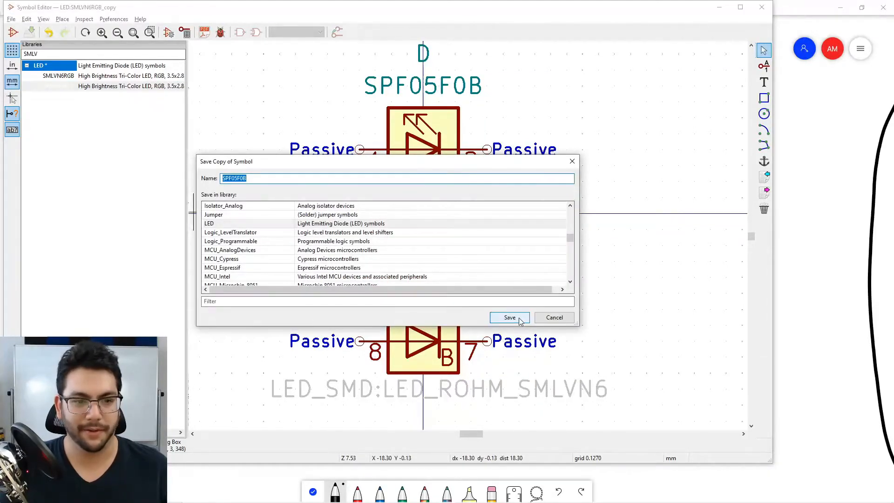
{"action": "left_click", "coordinate": [510, 318]}
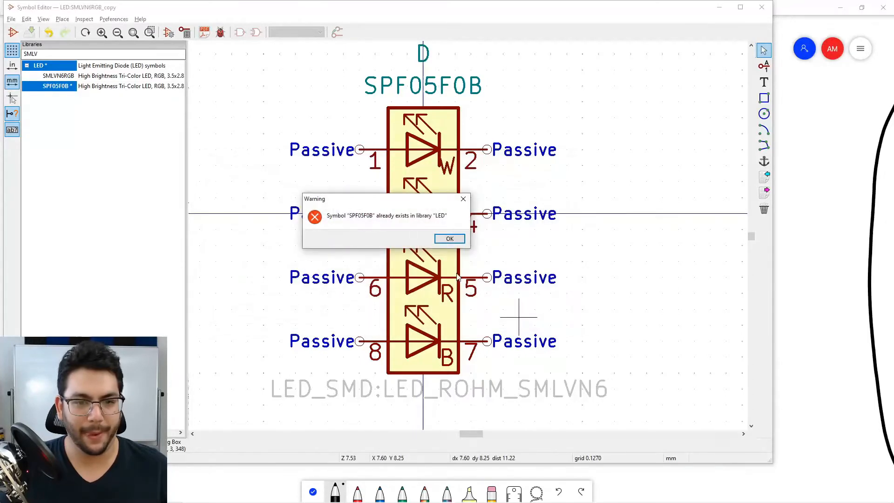
{"action": "left_click", "coordinate": [449, 238]}
Step: Open the SPF05F0B symbol and save a copy of it as SPF05F0B_1 in the LED library
{"action": "double_click", "coordinate": [58, 86]}
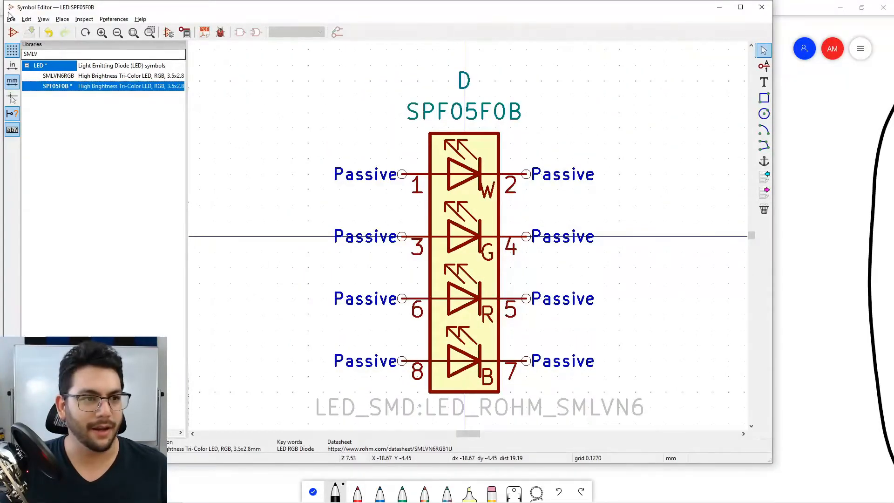
{"action": "left_click", "coordinate": [10, 19]}
{"action": "left_click", "coordinate": [36, 95]}
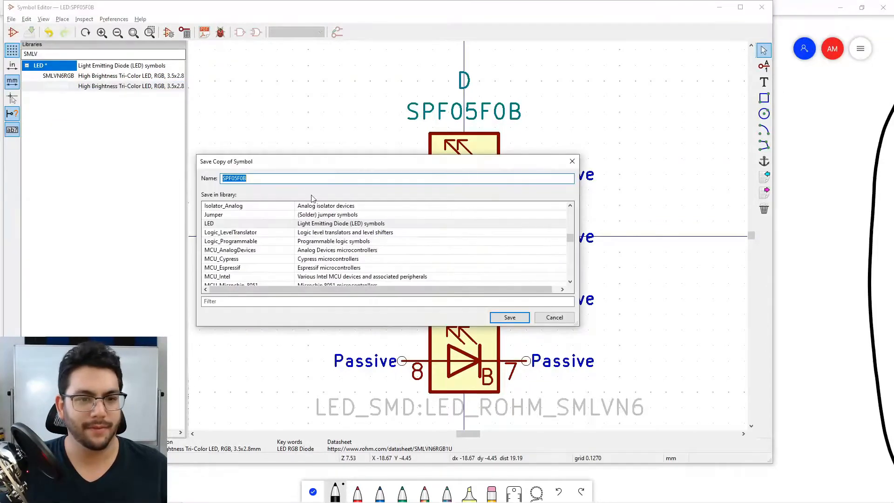
{"action": "left_click", "coordinate": [259, 178]}
{"action": "key", "text": "Return"}
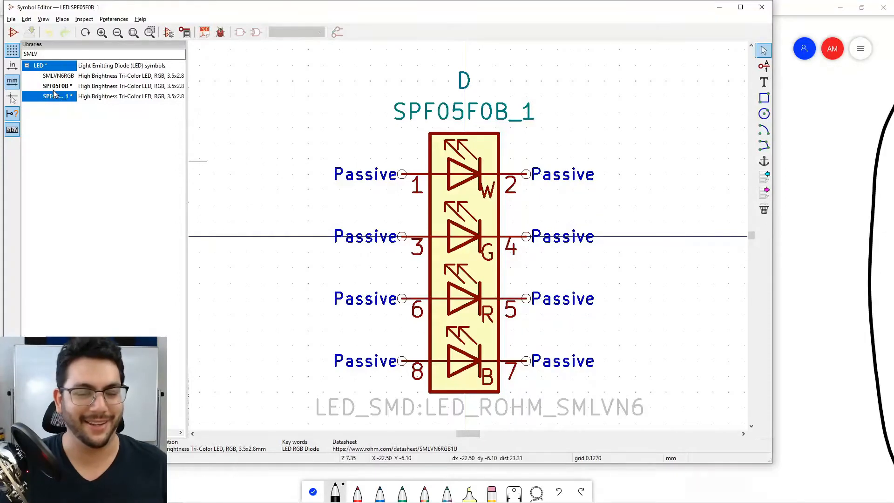
Step: Delete the SPF05F0B_1 copy from the LED library and return to the SPF05F0B symbol
{"action": "left_click", "coordinate": [69, 87]}
{"action": "left_click", "coordinate": [66, 96]}
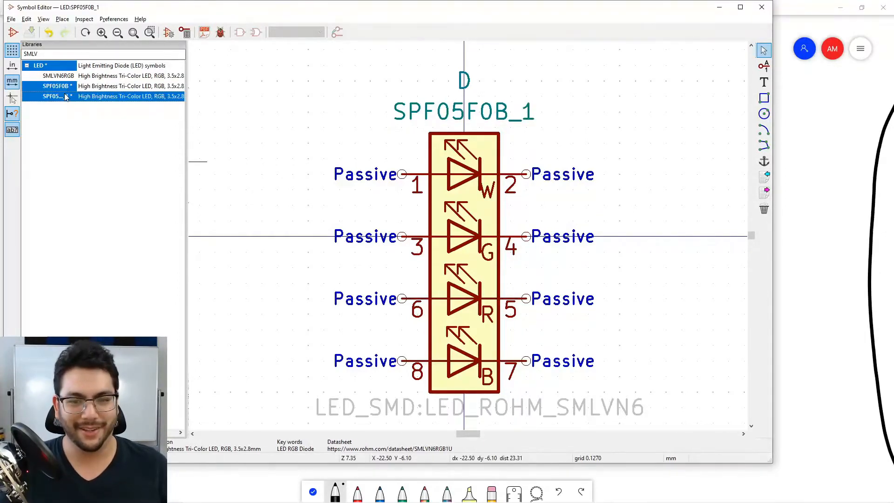
{"action": "right_click", "coordinate": [65, 100]}
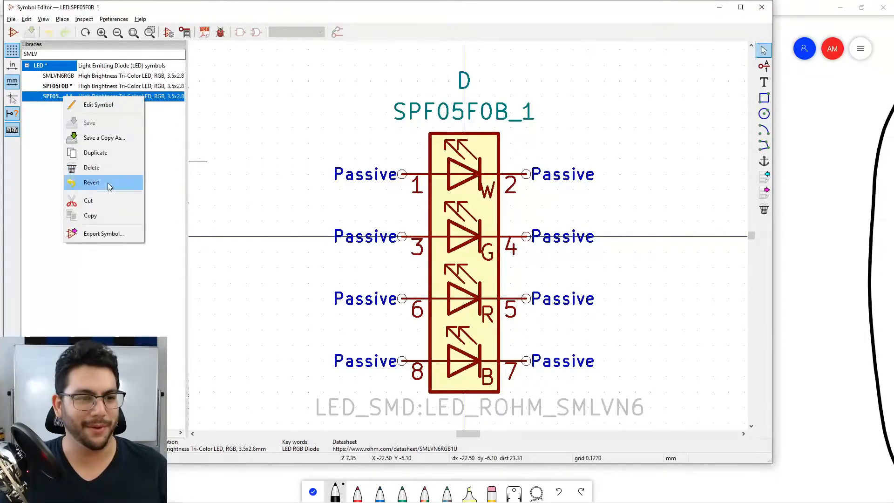
{"action": "left_click", "coordinate": [108, 166]}
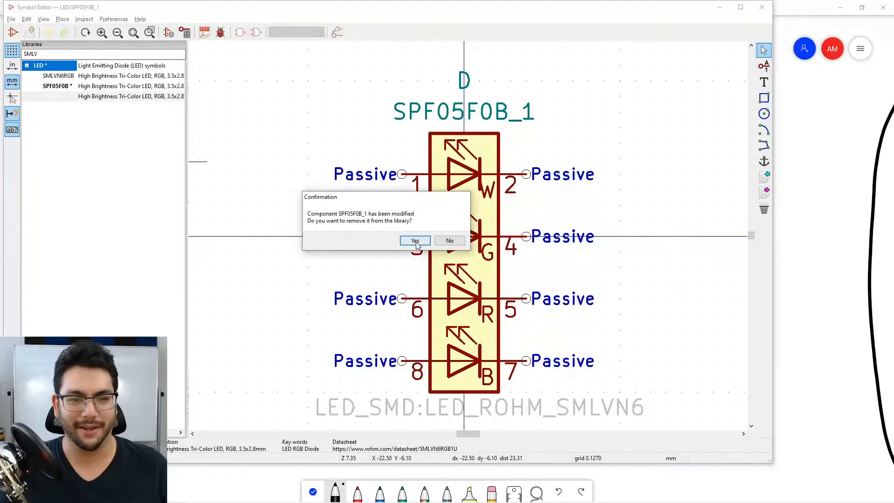
{"action": "left_click", "coordinate": [412, 240]}
{"action": "left_click", "coordinate": [61, 89]}
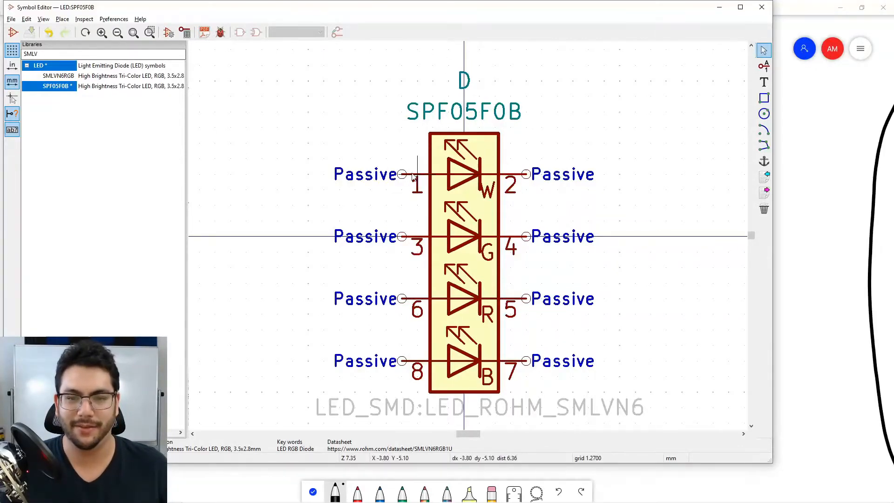
Step: Compare the symbol's pin numbers, colours and polarities with the annotated LED package drawing in Microsoft Whiteboard
{"action": "key", "text": "alt+Tab"}
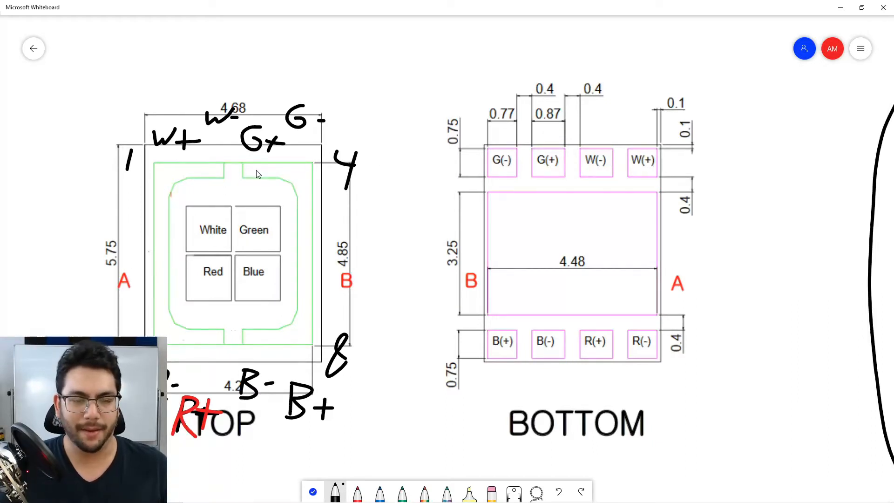
{"action": "key", "text": "alt+Tab"}
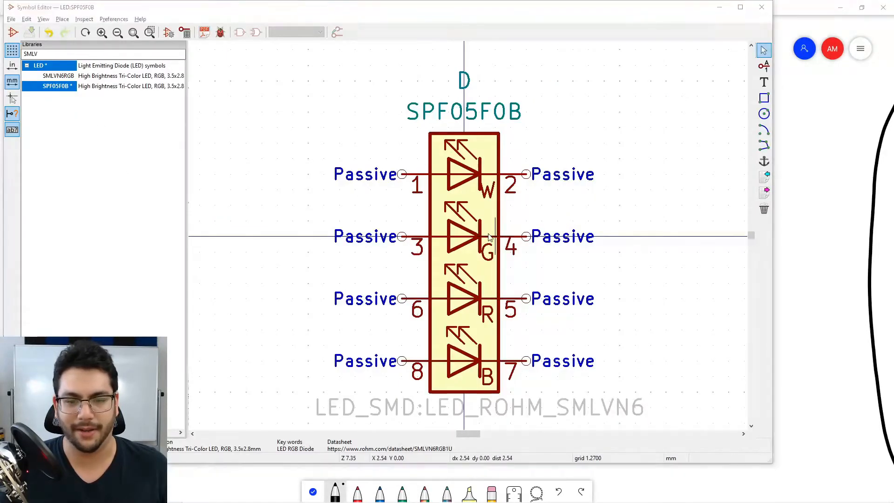
{"action": "key", "text": "alt+Tab"}
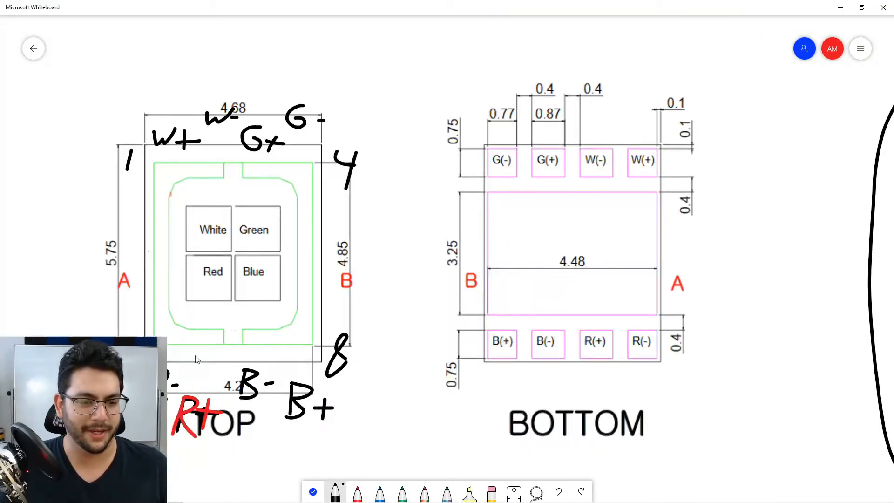
{"action": "key", "text": "alt+Tab"}
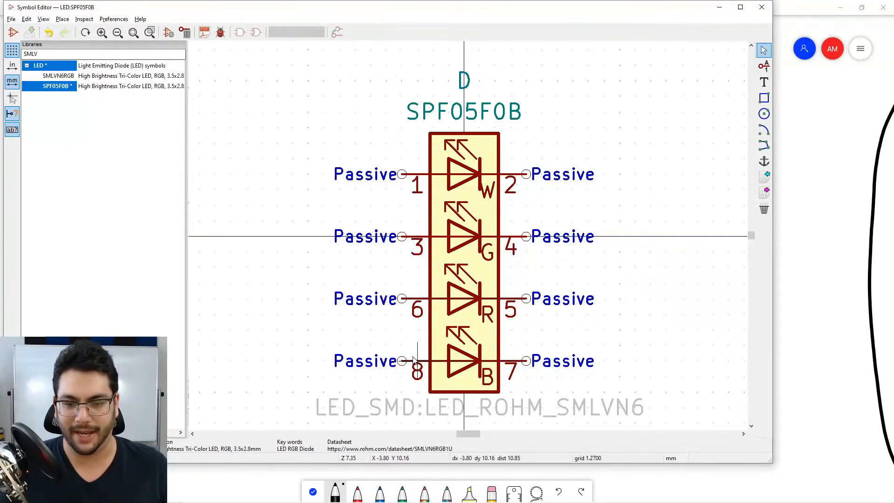
{"action": "key", "text": "alt+Tab"}
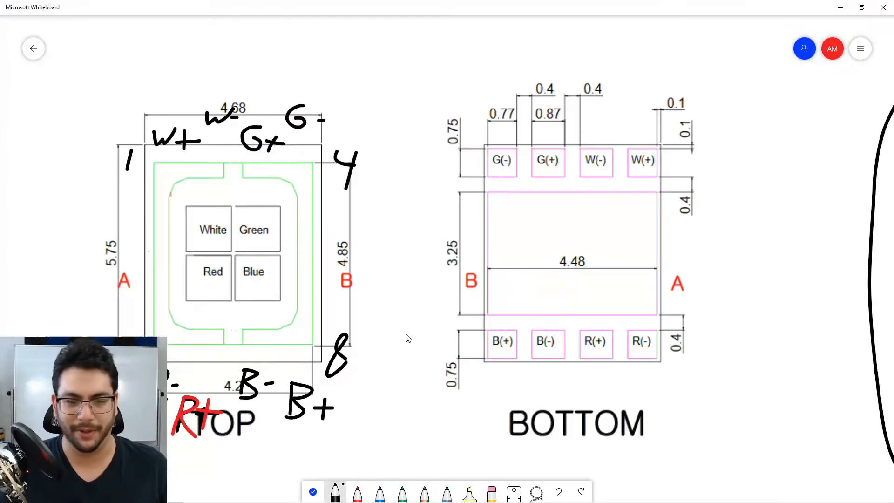
{"action": "key", "text": "alt+Tab"}
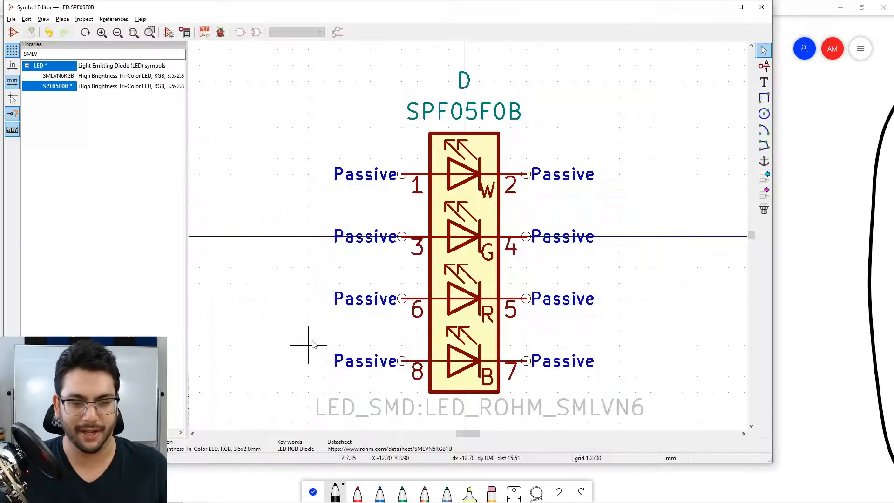
{"action": "key", "text": "alt+Tab"}
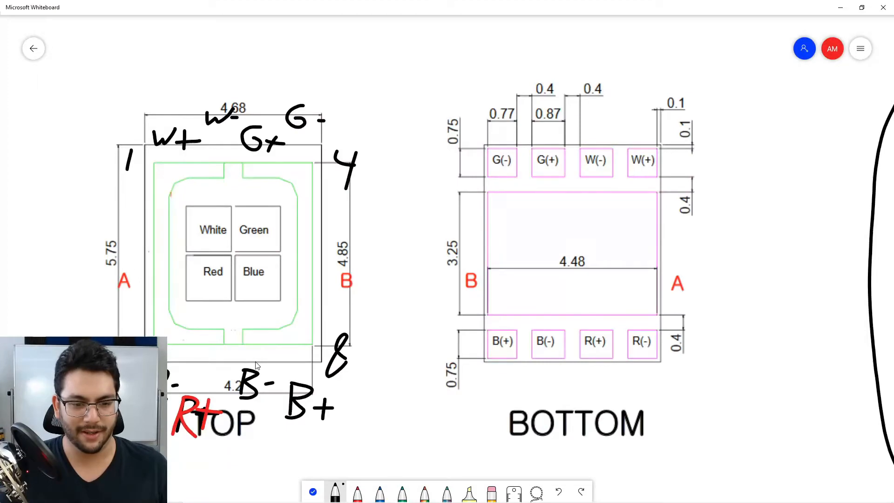
{"action": "key", "text": "alt+Tab"}
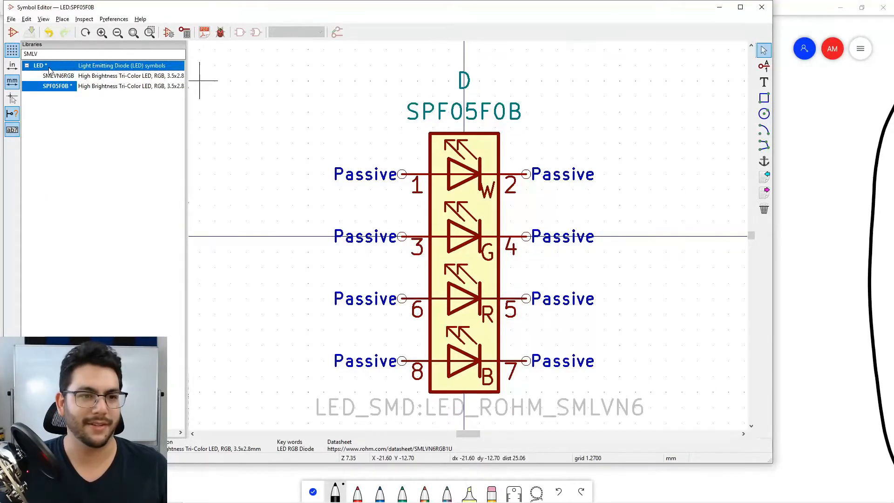
Step: Close the symbol editor, saving the modified LED library as Custom.lib in the inner AmeriChete project folder
{"action": "left_click", "coordinate": [769, 15]}
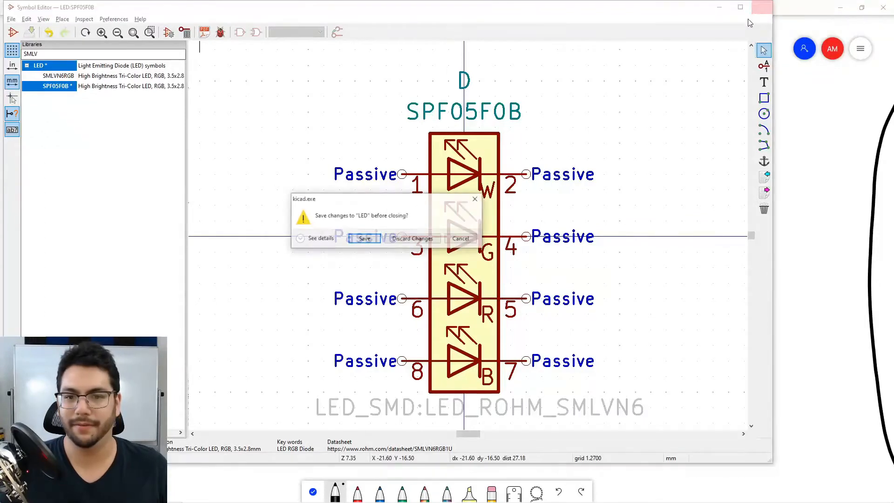
{"action": "left_click", "coordinate": [365, 239]}
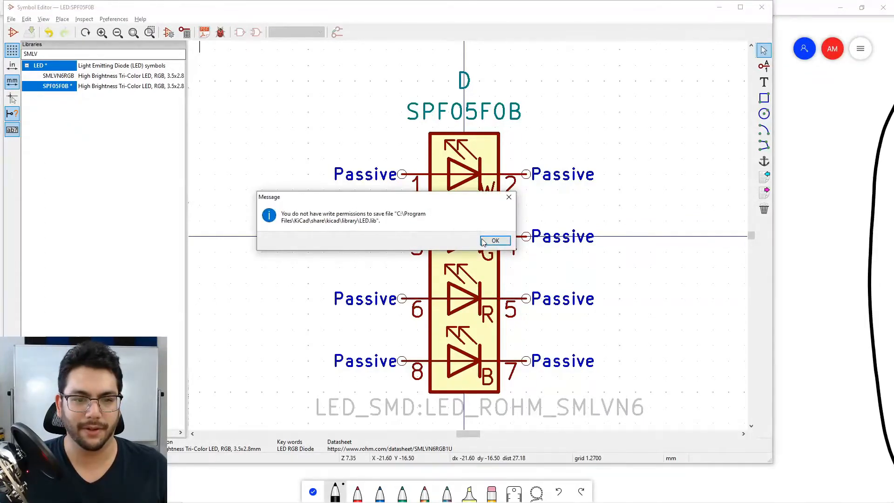
{"action": "left_click", "coordinate": [496, 241]}
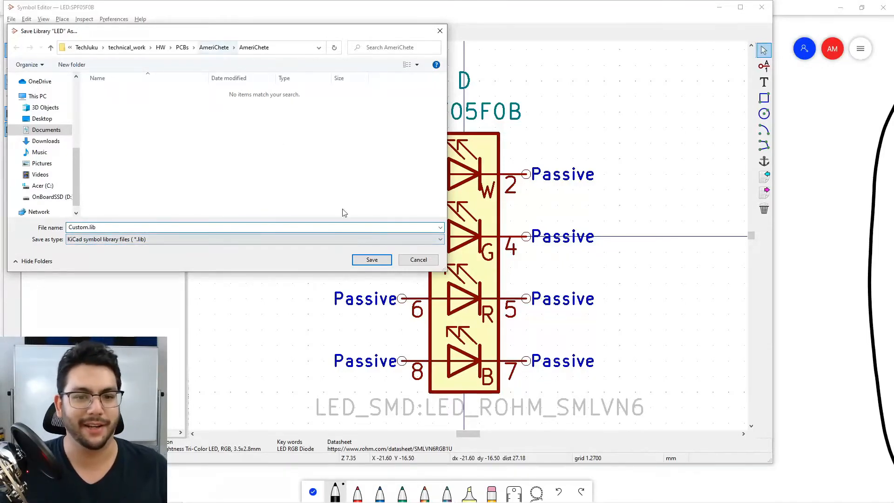
{"action": "left_click", "coordinate": [213, 48]}
{"action": "double_click", "coordinate": [126, 95]}
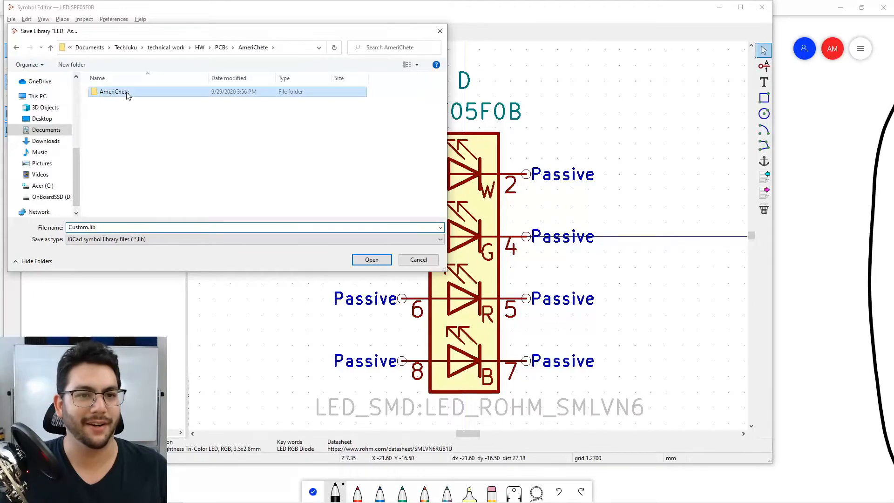
{"action": "left_click", "coordinate": [373, 260]}
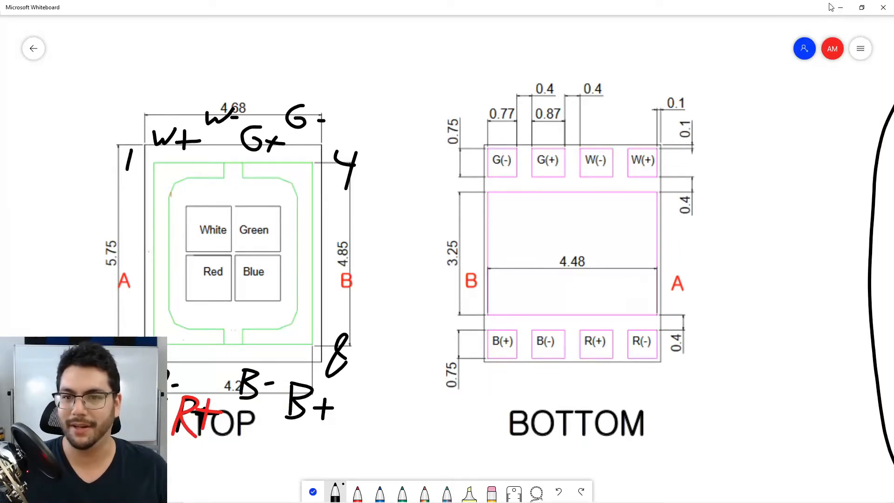
Step: Switch to the Eeschema schematic and cancel the pending placement of the SMLVN6RGB symbol
{"action": "mouse_move", "coordinate": [465, 497]}
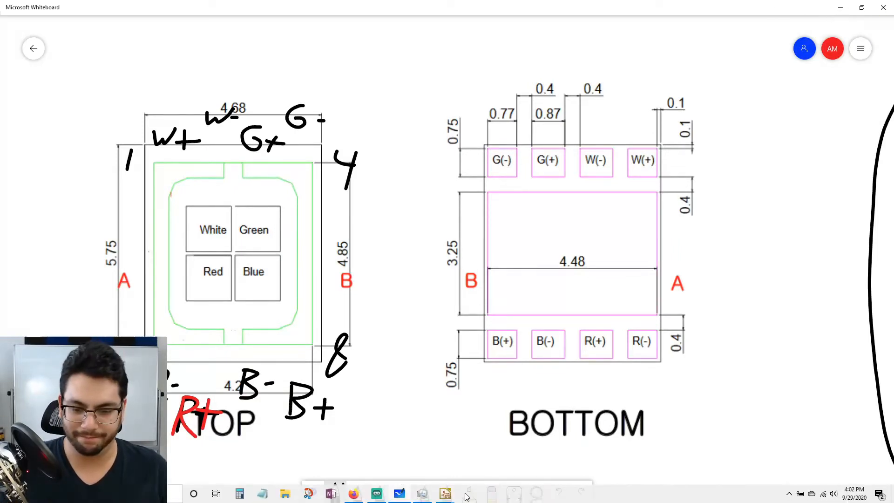
{"action": "left_click", "coordinate": [393, 454]}
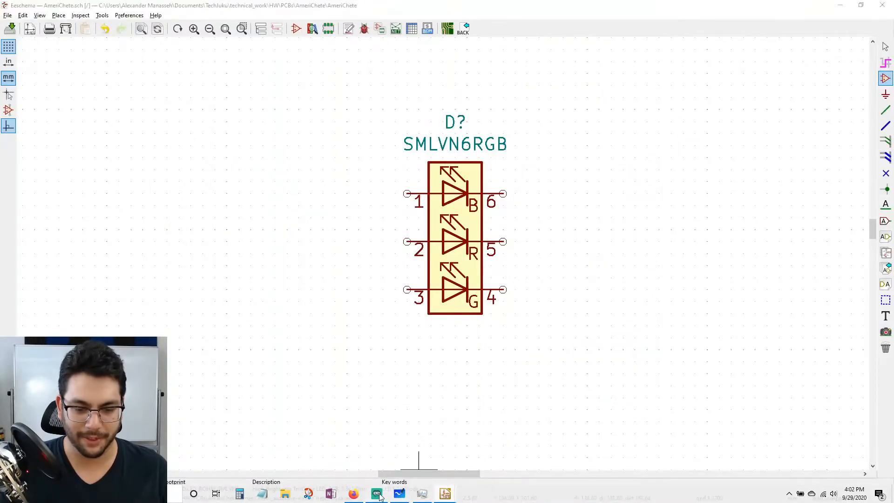
{"action": "left_click", "coordinate": [378, 495]}
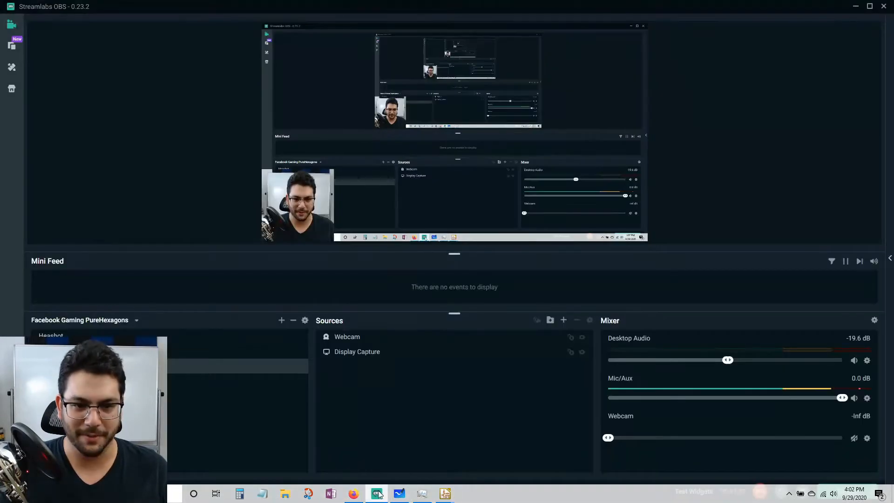
{"action": "left_click", "coordinate": [857, 8]}
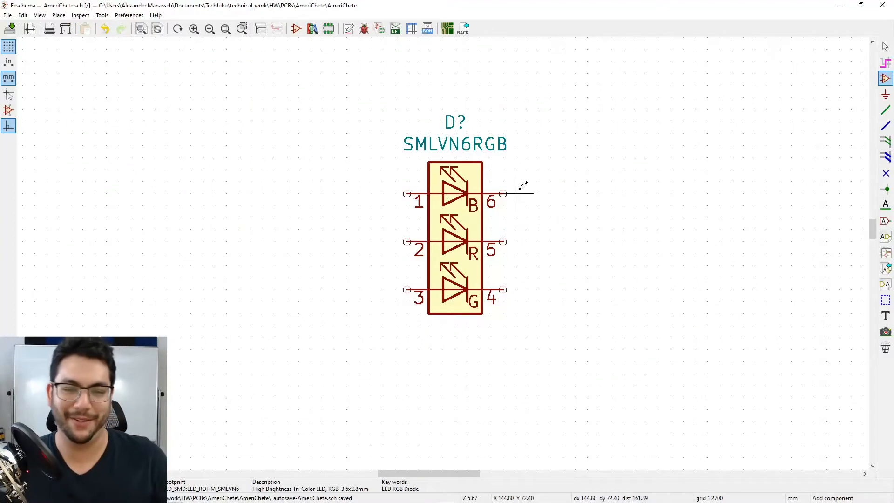
{"action": "key", "text": "Escape"}
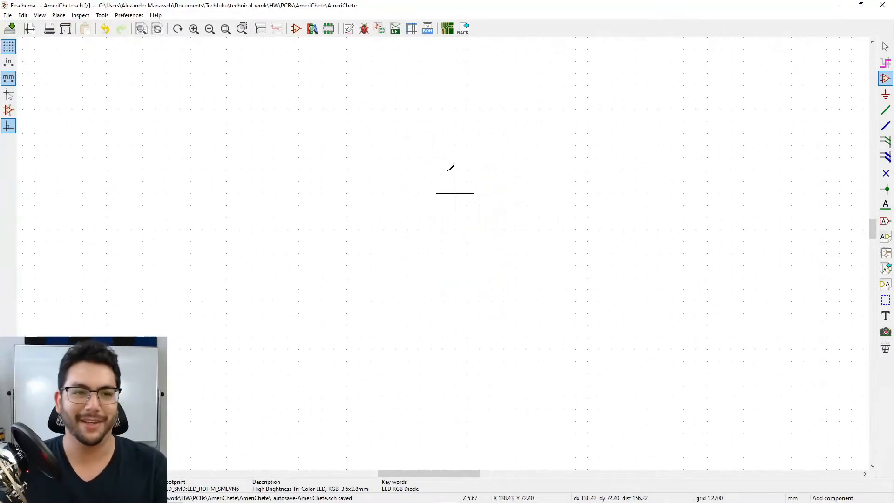
Step: Start placing a symbol in the schematic and look through the symbol chooser's library list for the custom library
{"action": "left_click", "coordinate": [58, 15]}
{"action": "left_click", "coordinate": [65, 27]}
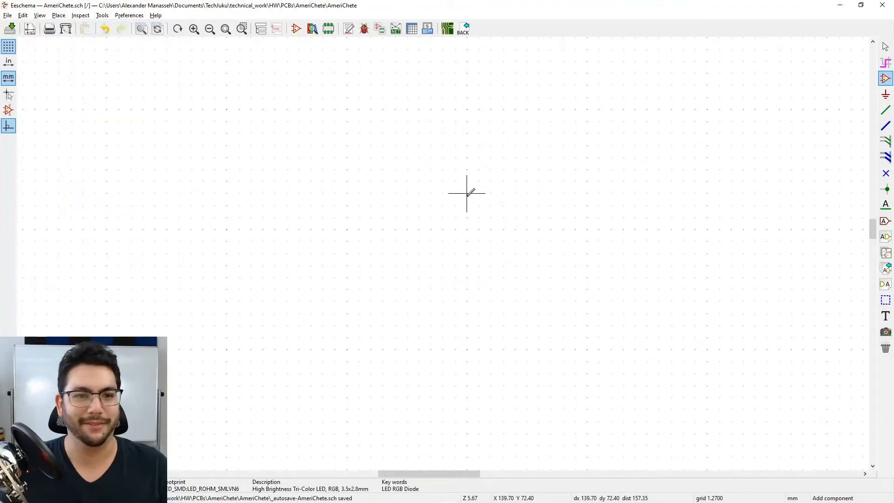
{"action": "left_click", "coordinate": [450, 228]}
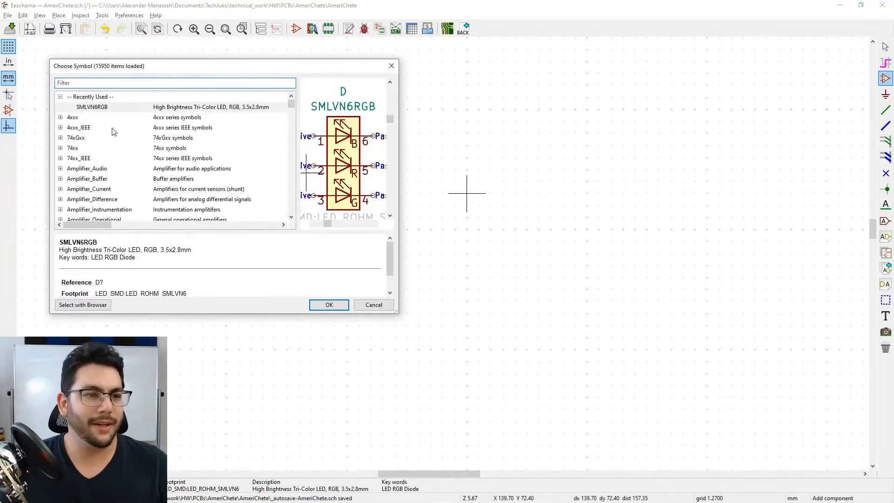
{"action": "left_click", "coordinate": [61, 96]}
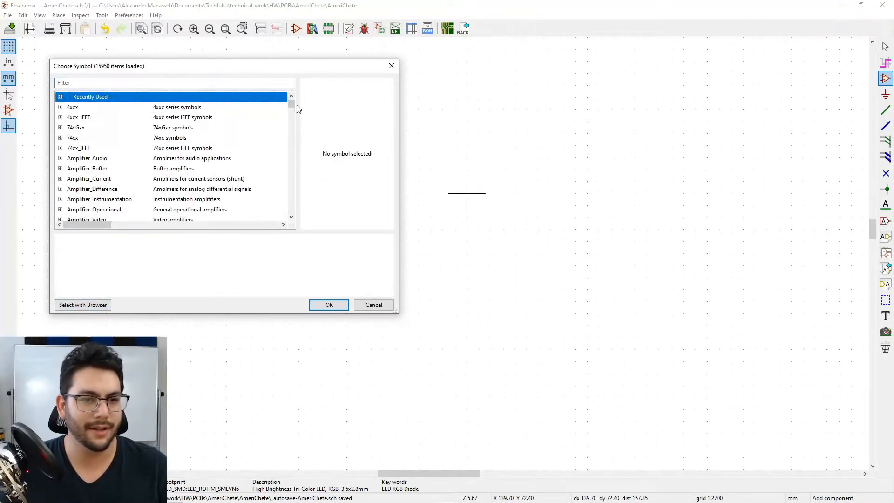
{"action": "mouse_move", "coordinate": [291, 104]}
{"action": "left_mouse_down"}
{"action": "mouse_move", "coordinate": [290, 212]}
{"action": "mouse_move", "coordinate": [292, 141]}
{"action": "mouse_move", "coordinate": [301, 154]}
{"action": "mouse_move", "coordinate": [303, 117]}
{"action": "left_mouse_up"}
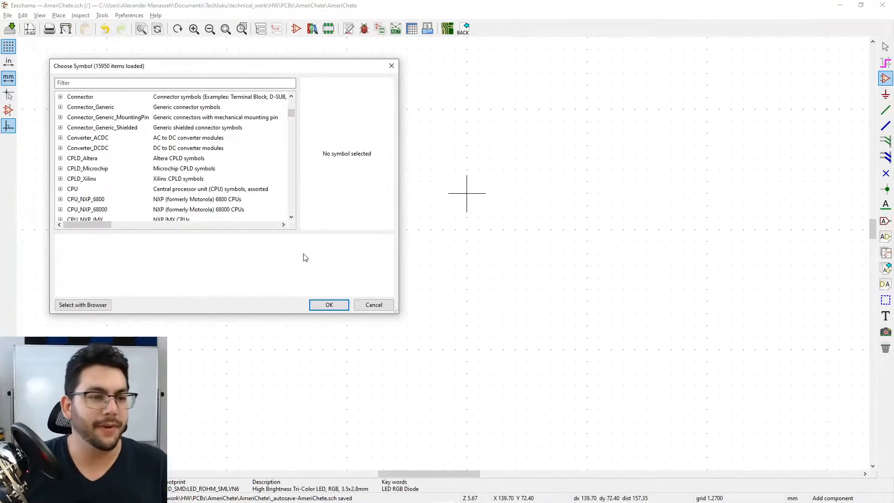
Step: Check the Symbol Library Browser and its commands for a way to load the custom library, and return to the schematic
{"action": "left_click", "coordinate": [82, 305]}
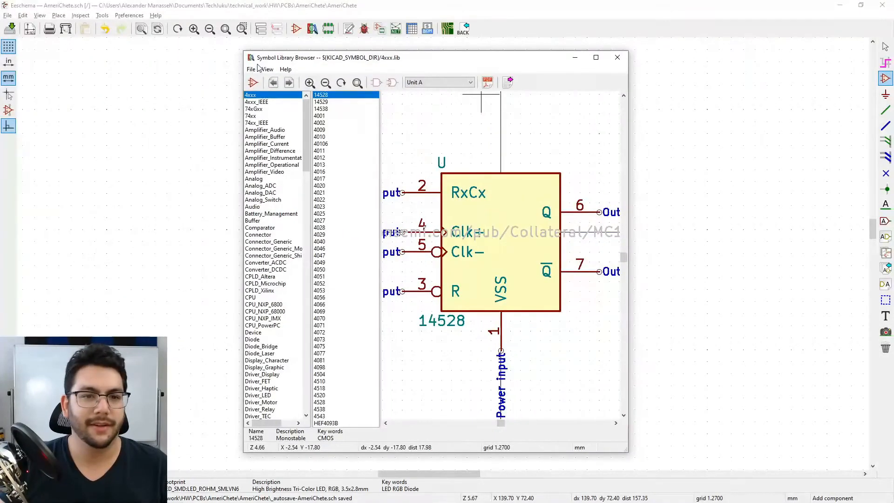
{"action": "left_click", "coordinate": [267, 70]}
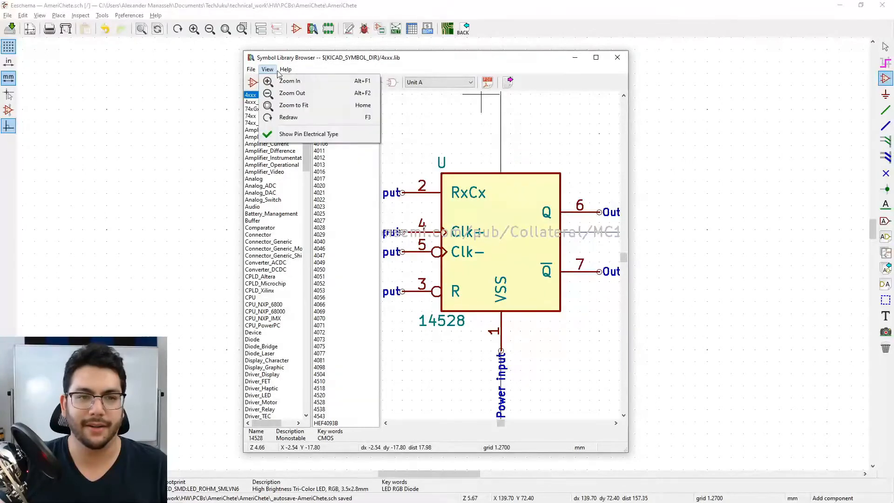
{"action": "left_click", "coordinate": [468, 69]}
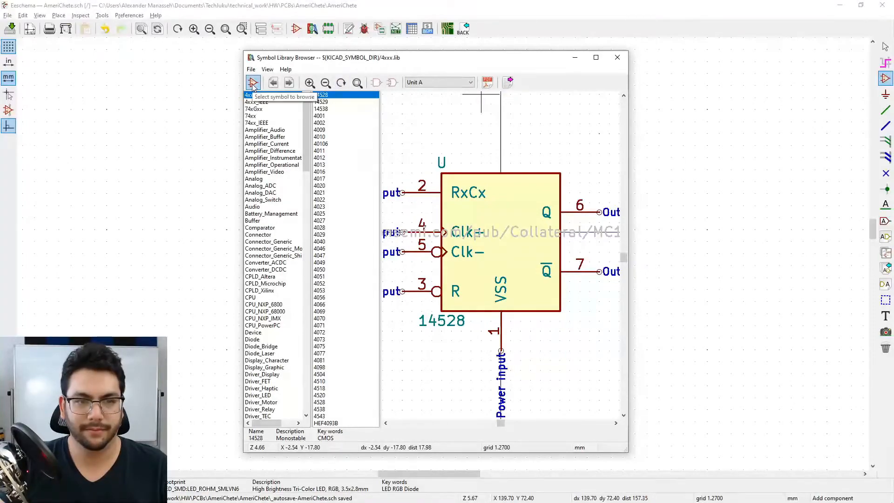
{"action": "left_click", "coordinate": [617, 57]}
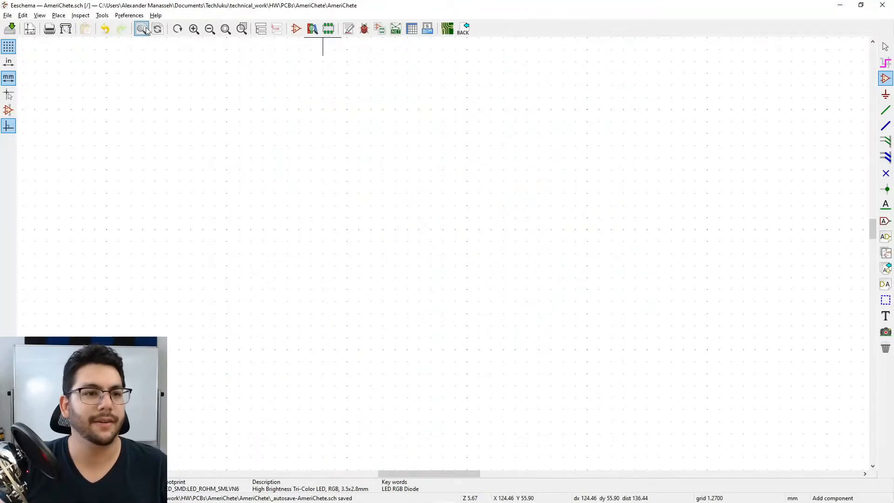
{"action": "left_click", "coordinate": [59, 15]}
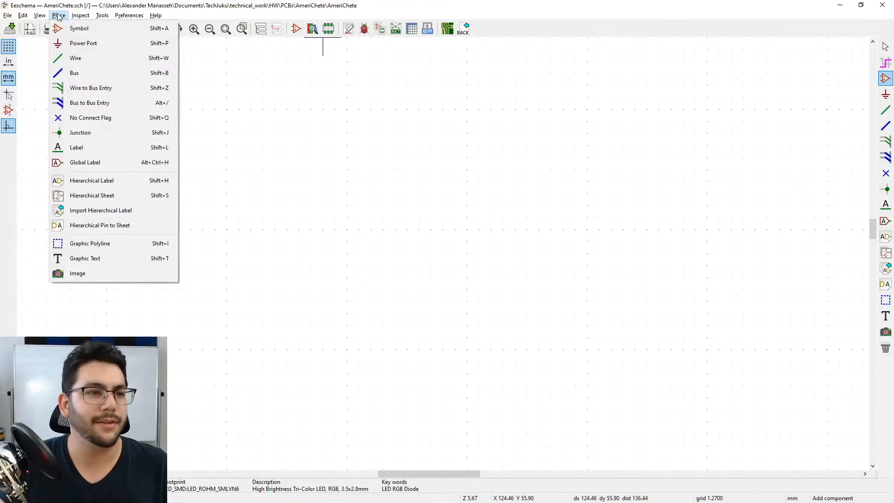
{"action": "left_click", "coordinate": [374, 16]}
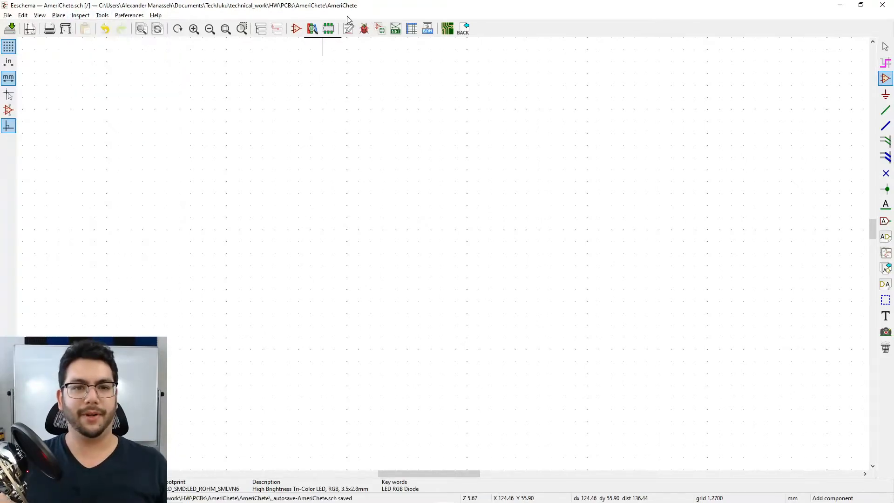
Step: Open the symbol editor and add the existing Custom.lib library to the project library table
{"action": "left_click", "coordinate": [297, 29]}
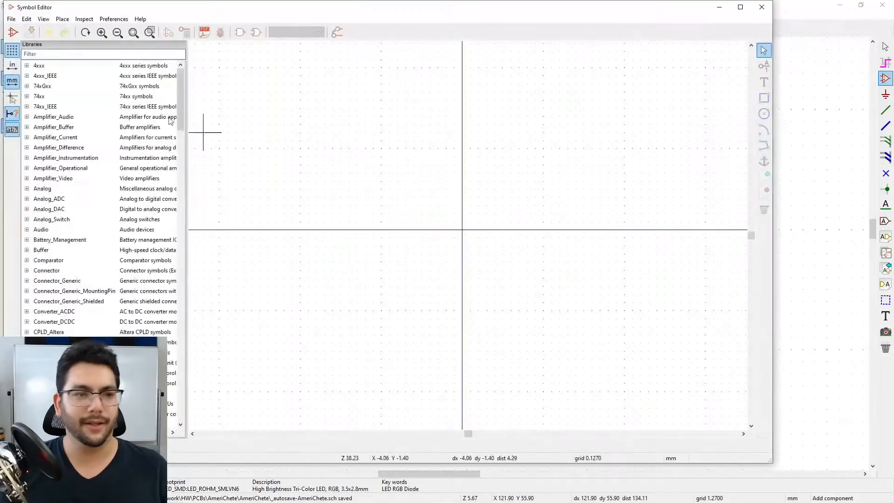
{"action": "left_click", "coordinate": [27, 19]}
{"action": "mouse_move", "coordinate": [14, 21]}
{"action": "left_click", "coordinate": [38, 32]}
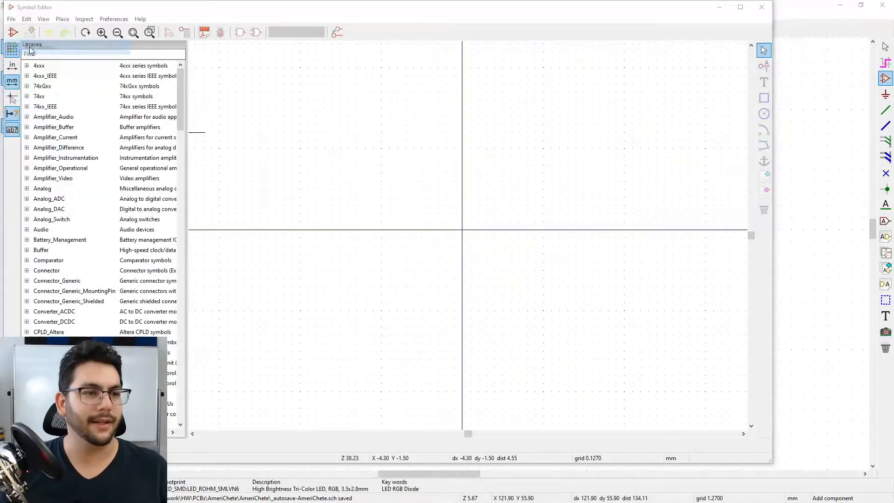
{"action": "double_click", "coordinate": [116, 93]}
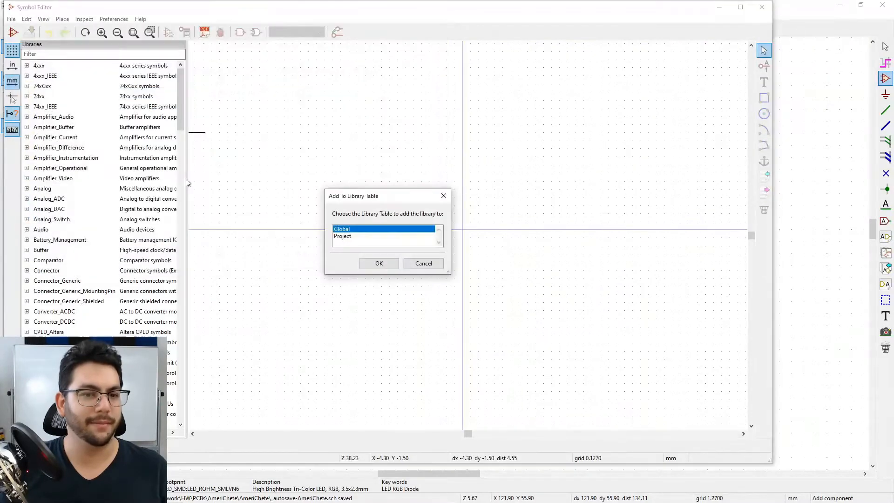
{"action": "left_click", "coordinate": [349, 237]}
{"action": "left_click", "coordinate": [379, 263]}
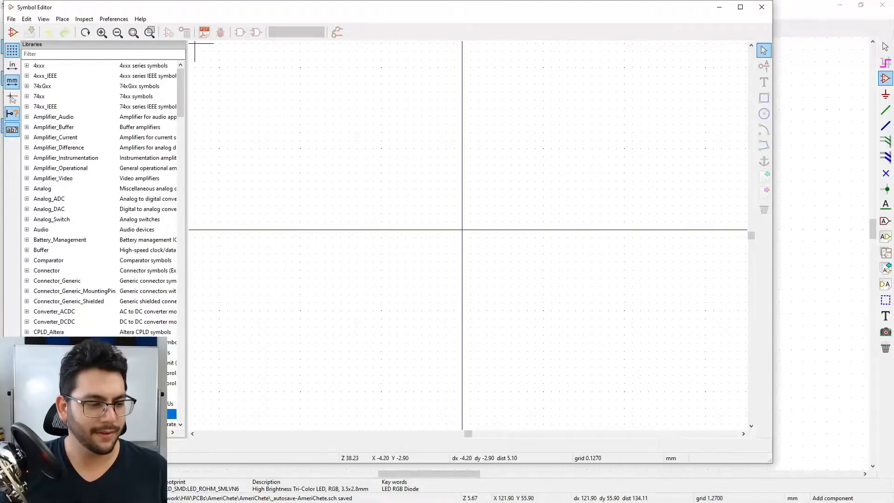
Step: Look through the Custom library's symbols, view SMLVN6RGB on the canvas and close the symbol editor
{"action": "scroll", "coordinate": [103, 196], "scroll_direction": "down", "scroll_amount": 2}
{"action": "scroll", "coordinate": [103, 196], "scroll_direction": "down", "scroll_amount": 8}
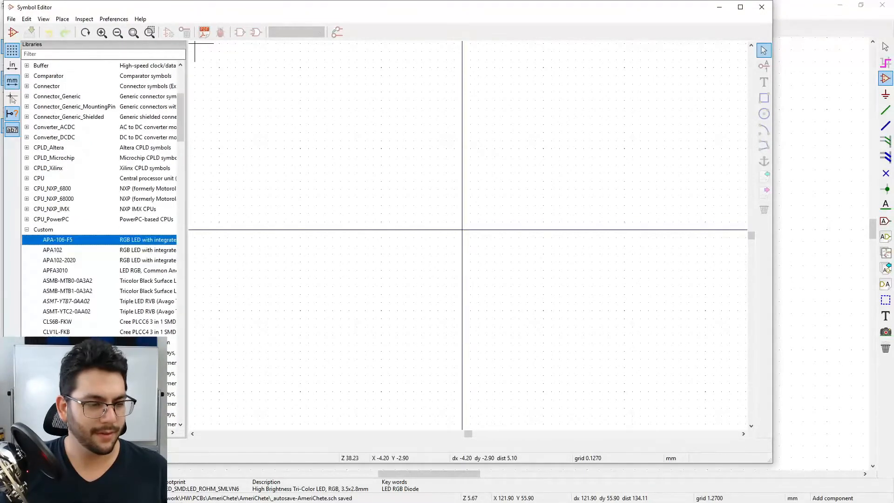
{"action": "scroll", "coordinate": [102, 196], "scroll_direction": "down", "scroll_amount": 4}
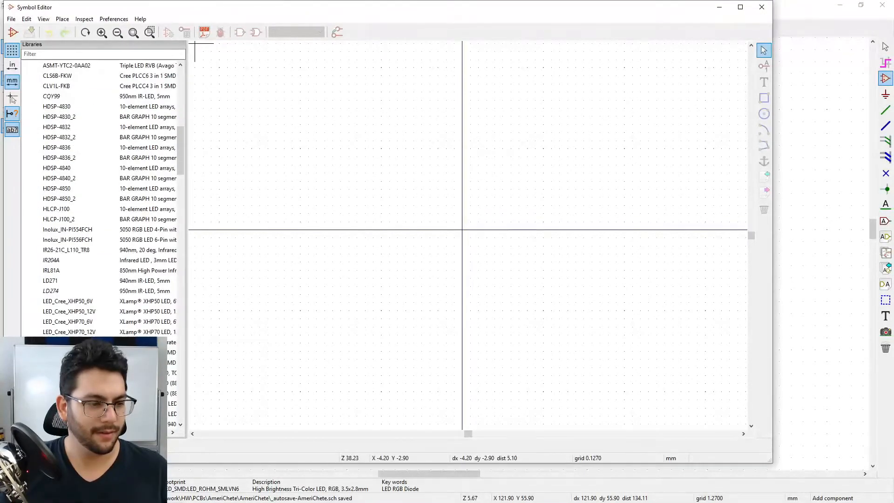
{"action": "scroll", "coordinate": [102, 195], "scroll_direction": "down", "scroll_amount": 7}
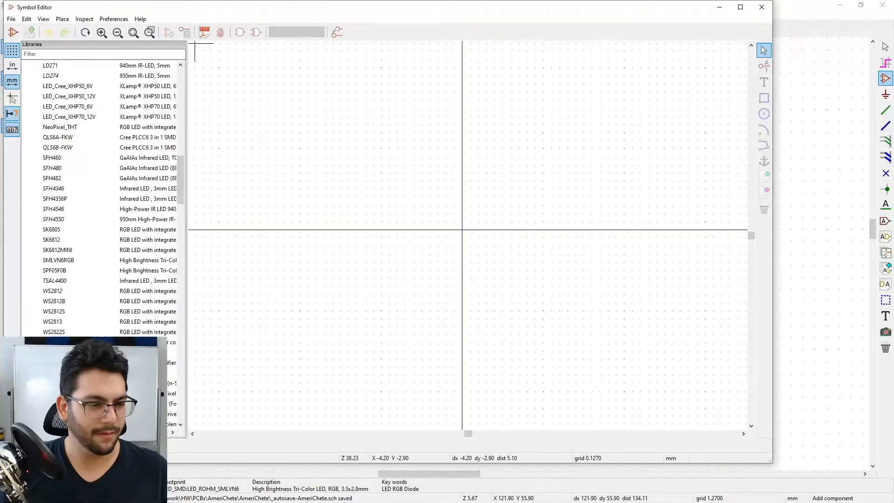
{"action": "left_click", "coordinate": [58, 325]}
{"action": "scroll", "coordinate": [75, 310], "scroll_direction": "up", "scroll_amount": 3}
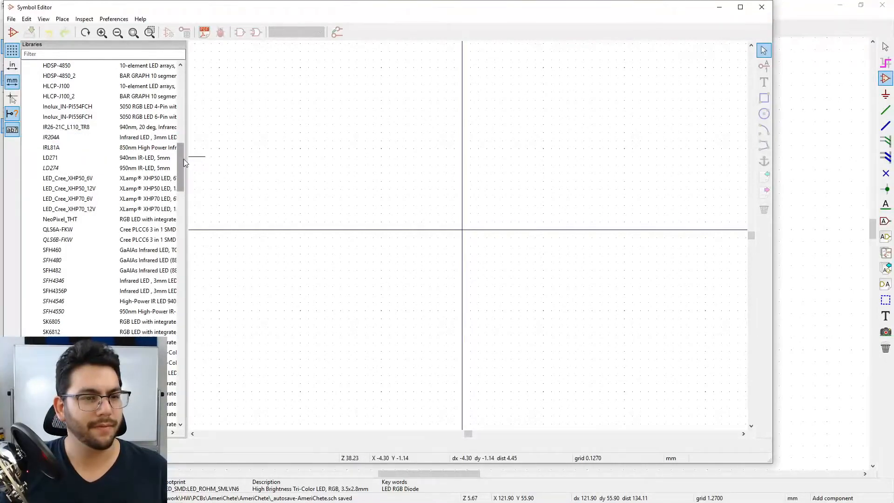
{"action": "mouse_move", "coordinate": [183, 158]}
{"action": "left_mouse_down"}
{"action": "mouse_move", "coordinate": [180, 185]}
{"action": "mouse_move", "coordinate": [180, 159]}
{"action": "left_mouse_up"}
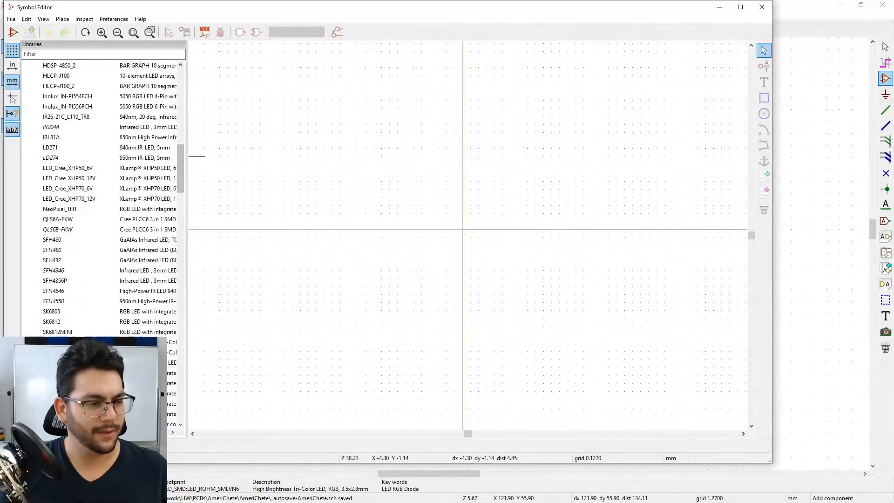
{"action": "double_click", "coordinate": [135, 342]}
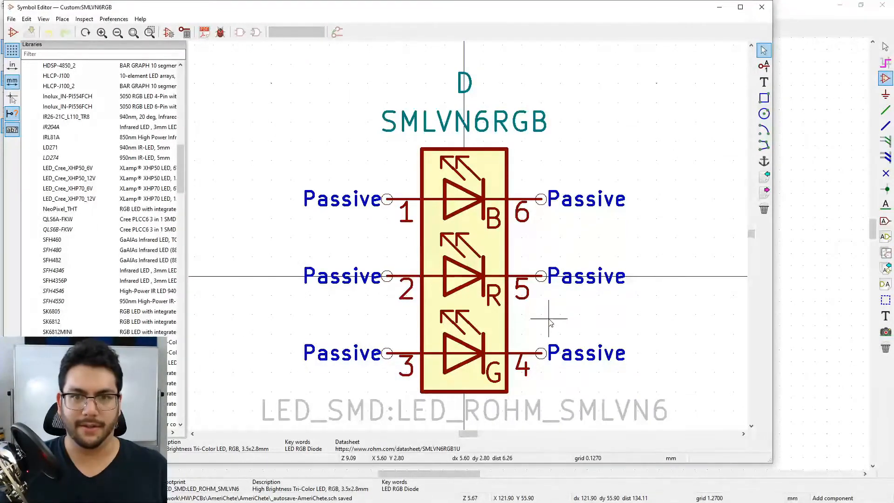
{"action": "scroll", "coordinate": [554, 317], "scroll_direction": "down", "scroll_amount": 1}
{"action": "scroll", "coordinate": [469, 241], "scroll_direction": "down", "scroll_amount": 4}
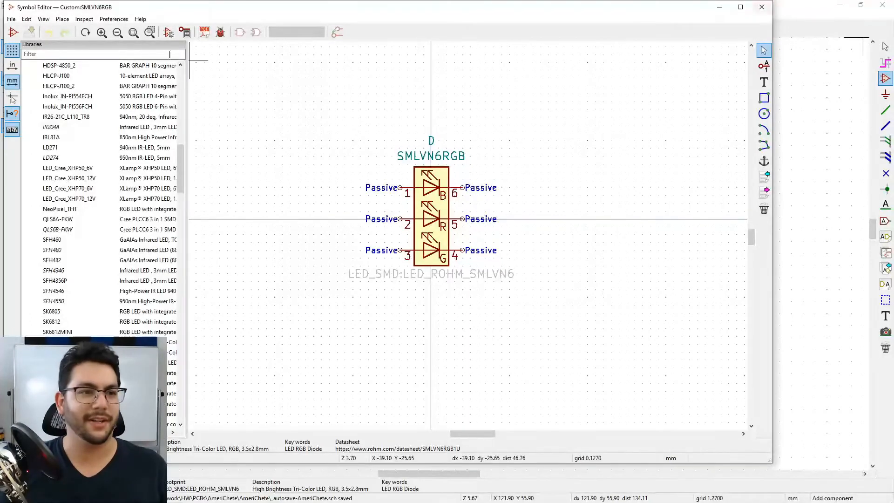
{"action": "left_click", "coordinate": [762, 7]}
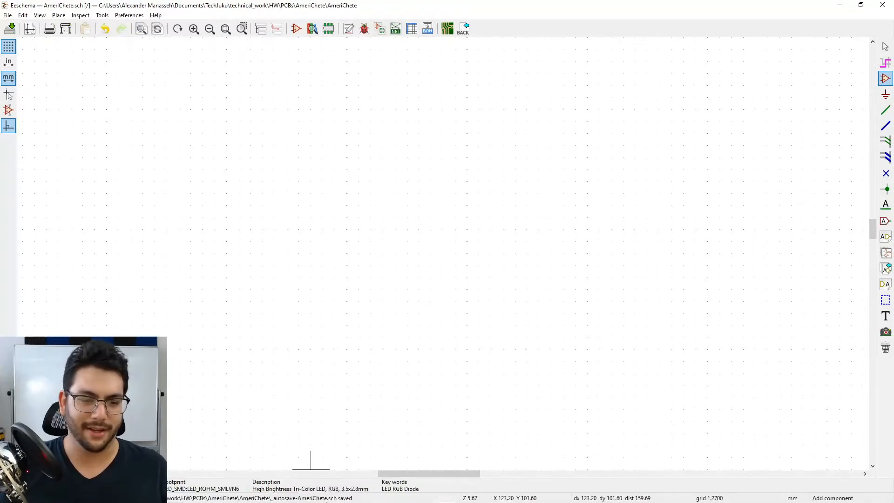
Step: Open the inner AmeriChete project folder in File Explorer and rename Custom.lib as Custom2.lib
{"action": "left_click", "coordinate": [292, 496]}
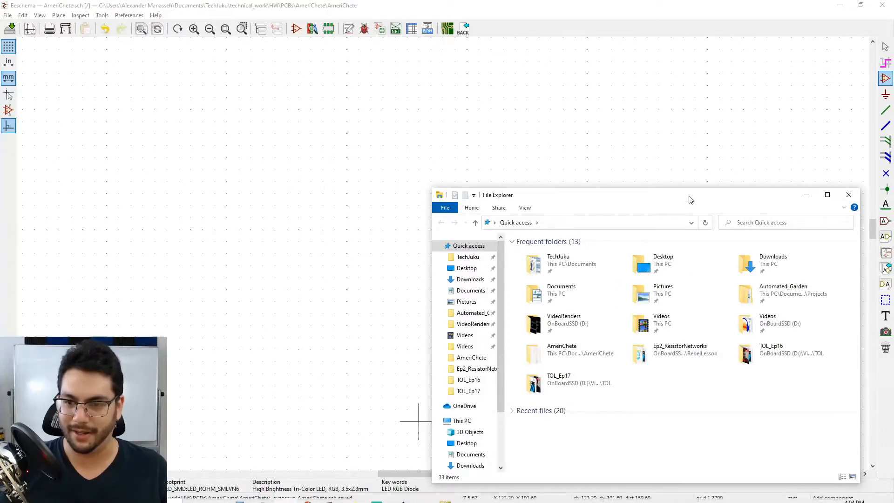
{"action": "left_click_drag", "start_coordinate": [689, 195], "coordinate": [555, 104]}
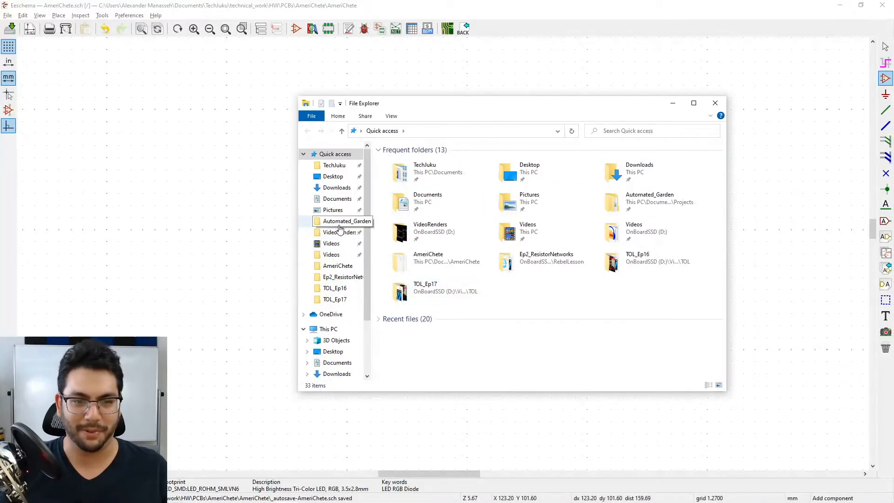
{"action": "left_click", "coordinate": [337, 266]}
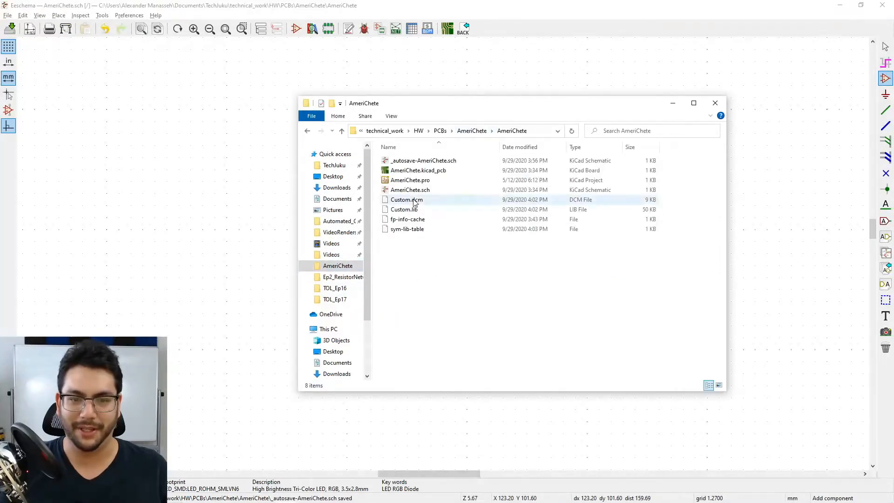
{"action": "left_click", "coordinate": [413, 210]}
{"action": "left_click", "coordinate": [409, 210]}
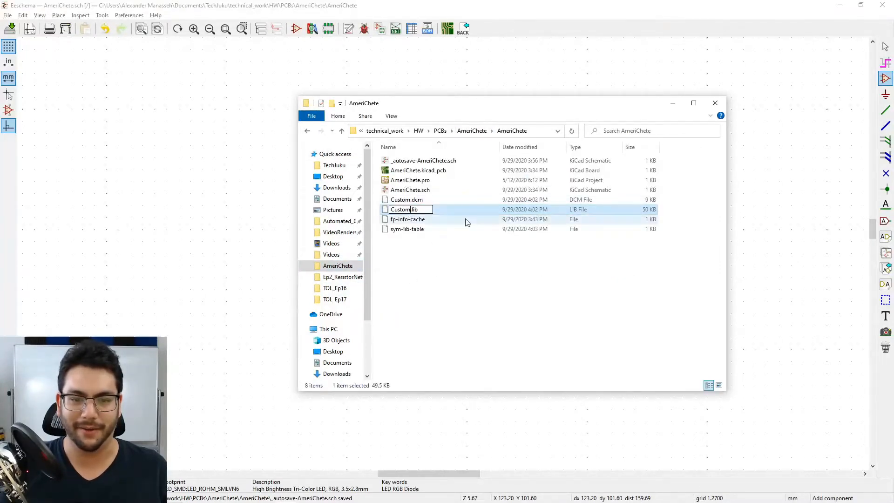
{"action": "left_click", "coordinate": [452, 264]}
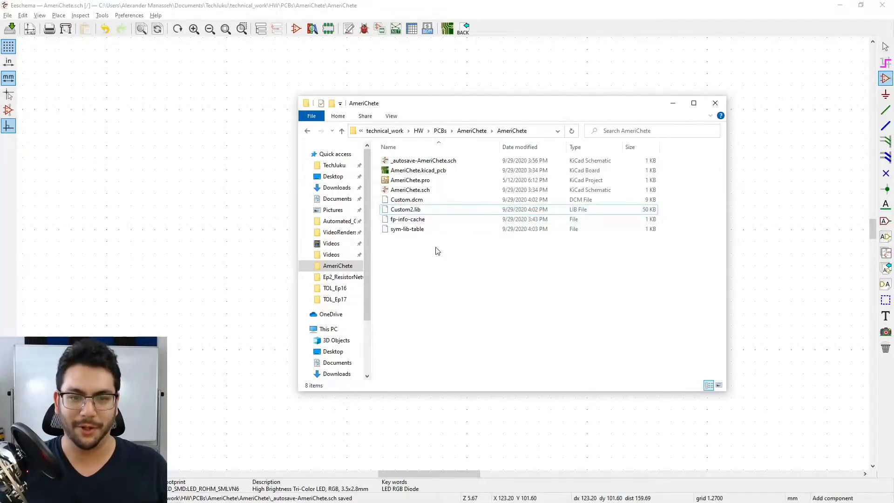
Step: Rename Custom.dcm as Custom2.dcm and switch back to the KiCad symbol editor
{"action": "left_click", "coordinate": [407, 201]}
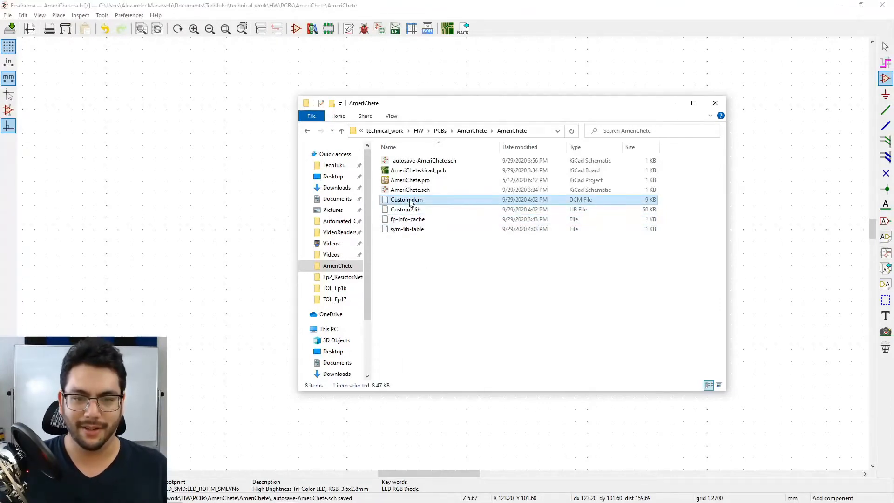
{"action": "left_click", "coordinate": [411, 203]}
{"action": "key", "text": "Right"}
{"action": "type", "text": "2"}
{"action": "key", "text": "Return"}
{"action": "left_click", "coordinate": [264, 8]}
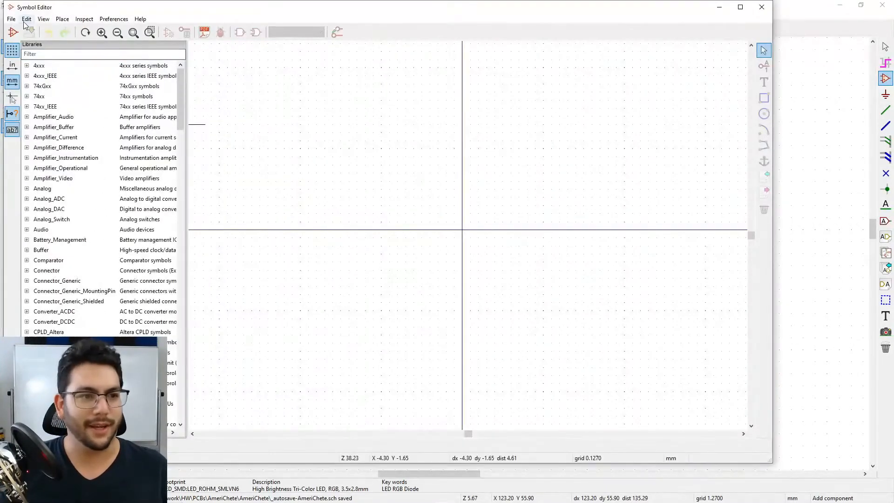
{"action": "left_click", "coordinate": [11, 19]}
{"action": "left_click", "coordinate": [69, 143]}
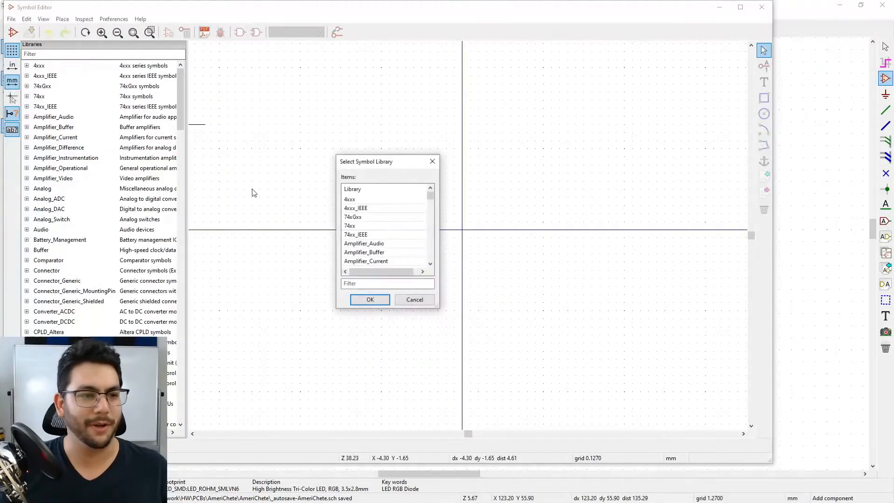
{"action": "left_click", "coordinate": [421, 301]}
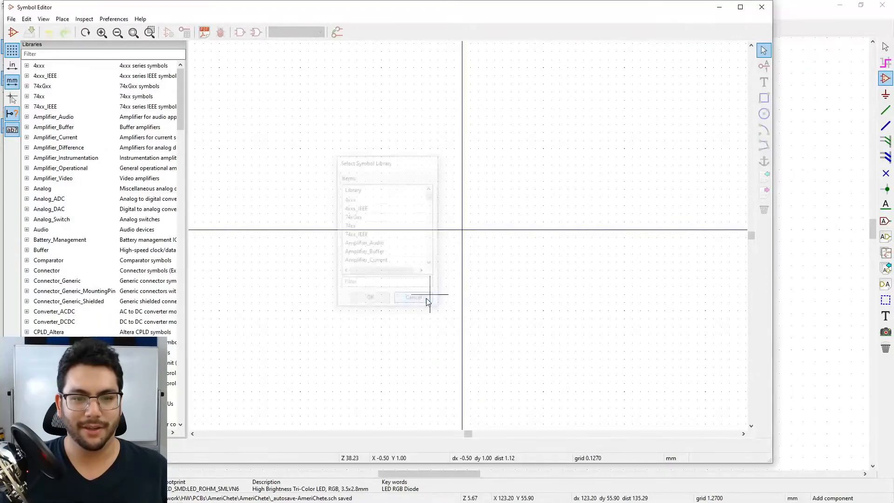
Step: Add the Custom2.lib library from the inner AmeriChete folder to a library table and locate Custom2 in the library list
{"action": "left_click", "coordinate": [12, 19]}
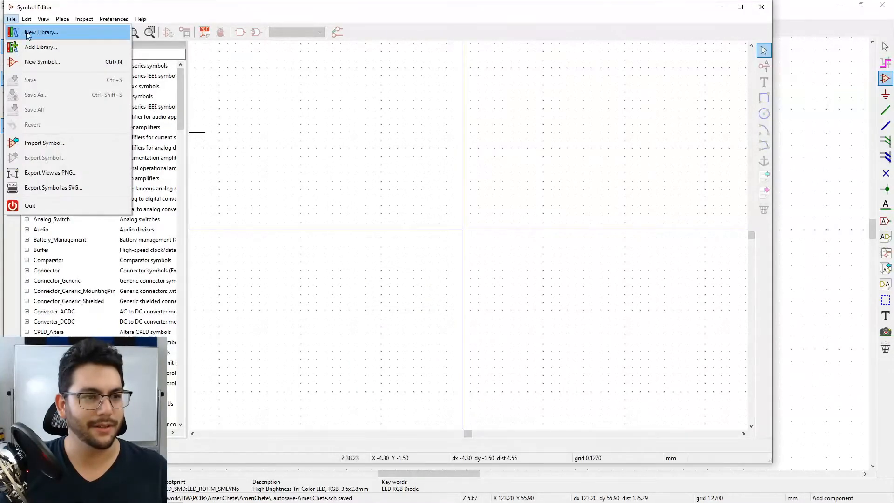
{"action": "left_click", "coordinate": [46, 47]}
{"action": "double_click", "coordinate": [124, 92]}
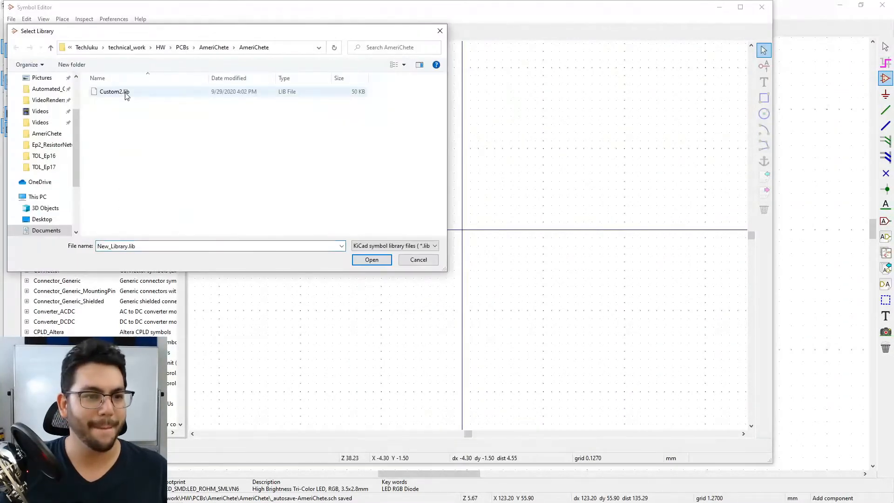
{"action": "left_click", "coordinate": [391, 261]}
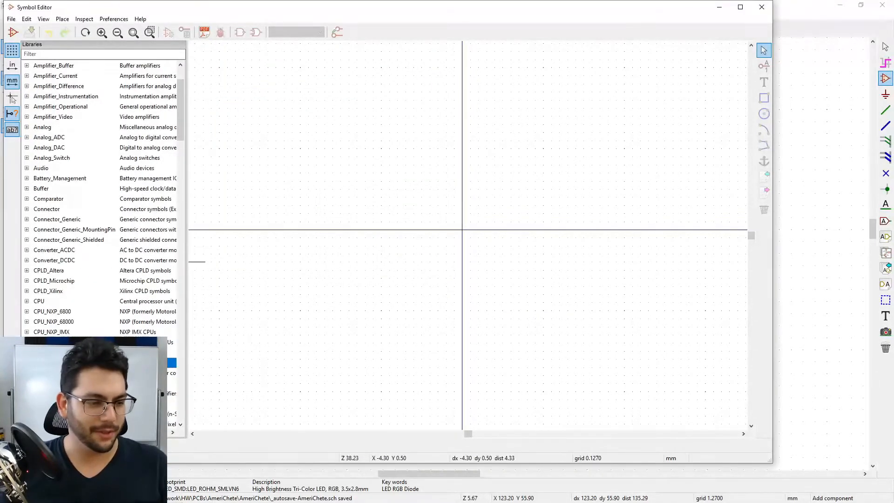
{"action": "scroll", "coordinate": [70, 353], "scroll_direction": "down", "scroll_amount": 6}
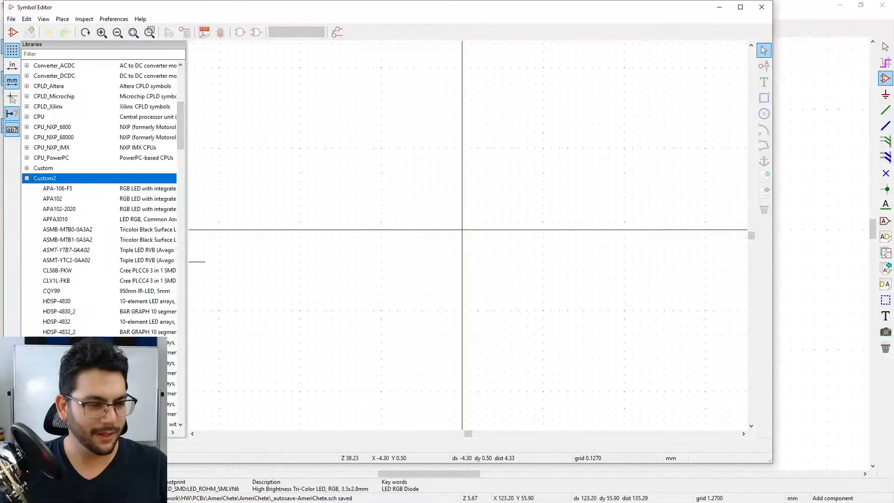
Step: Find the SPF05F0B symbol in the Custom2 library and open it on the canvas
{"action": "left_click", "coordinate": [70, 352]}
{"action": "left_click", "coordinate": [70, 323]}
{"action": "scroll", "coordinate": [69, 323], "scroll_direction": "down", "scroll_amount": 2}
{"action": "scroll", "coordinate": [100, 242], "scroll_direction": "down", "scroll_amount": 8}
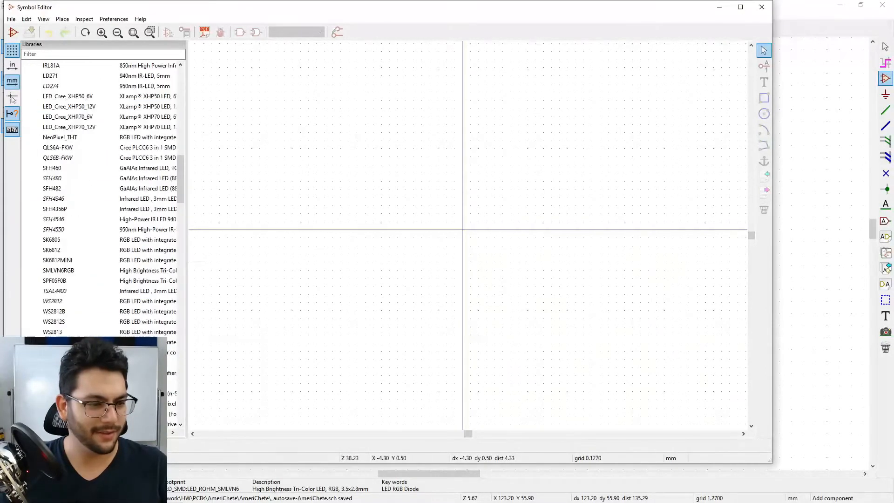
{"action": "left_click", "coordinate": [70, 321]}
{"action": "left_click", "coordinate": [61, 282]}
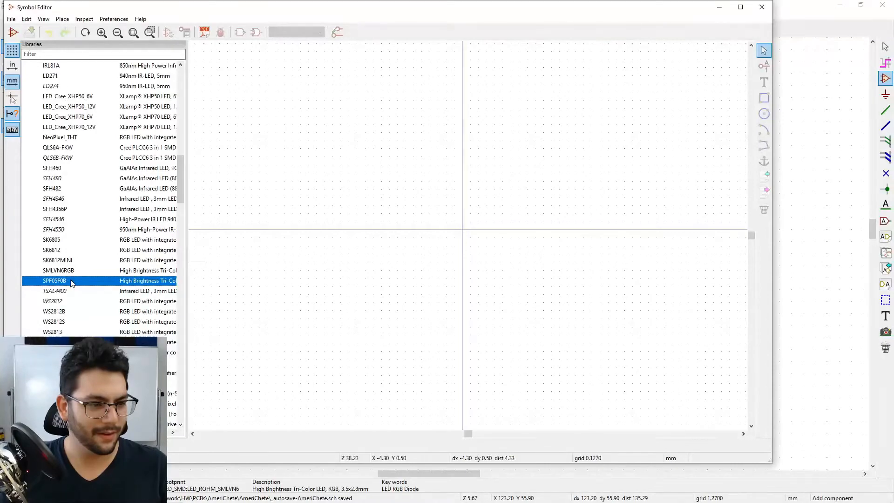
{"action": "double_click", "coordinate": [71, 282]}
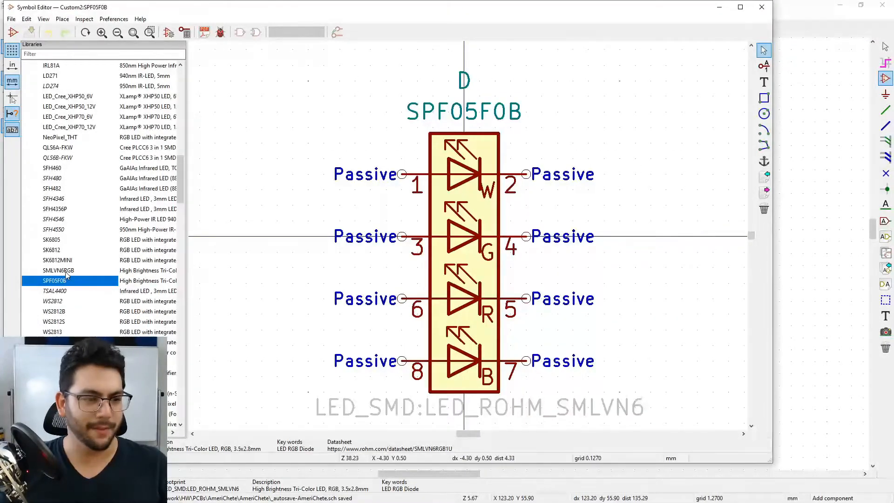
Step: Compare the SMLVN6RGB, SK6812MINI and SPF05F0B symbols of the Custom2 library on the canvas
{"action": "double_click", "coordinate": [66, 272]}
{"action": "double_click", "coordinate": [65, 281]}
{"action": "double_click", "coordinate": [65, 272]}
{"action": "double_click", "coordinate": [63, 262]}
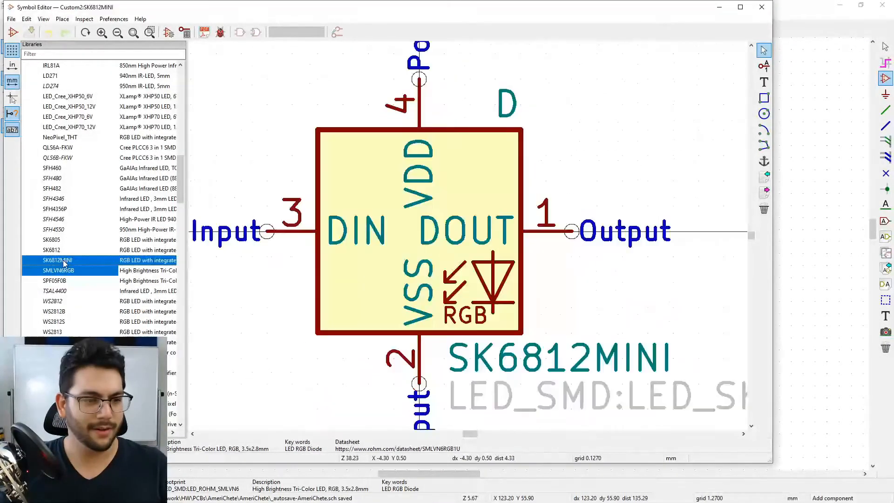
{"action": "double_click", "coordinate": [64, 271]}
{"action": "double_click", "coordinate": [60, 281]}
{"action": "scroll", "coordinate": [72, 290], "scroll_direction": "up", "scroll_amount": 2}
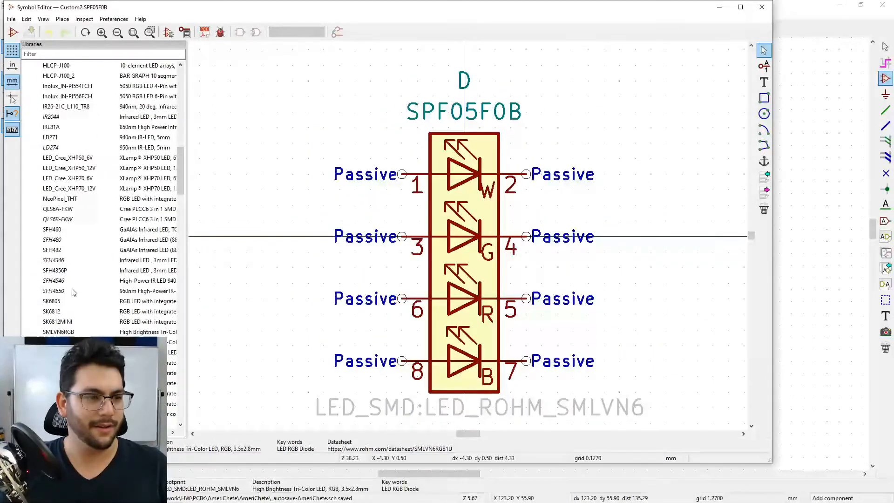
Step: Expand the Custom library and view its SPF05F0B and SMLVN6RGB symbols on the canvas
{"action": "left_click", "coordinate": [75, 218]}
{"action": "left_click", "coordinate": [75, 199]}
{"action": "scroll", "coordinate": [69, 255], "scroll_direction": "up", "scroll_amount": 3}
{"action": "scroll", "coordinate": [68, 261], "scroll_direction": "up", "scroll_amount": 9}
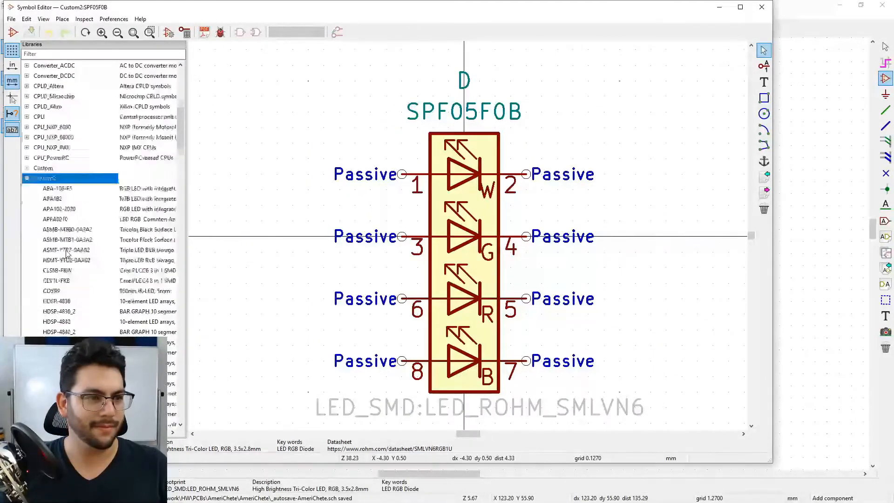
{"action": "left_click", "coordinate": [63, 219]}
{"action": "left_click", "coordinate": [67, 239]}
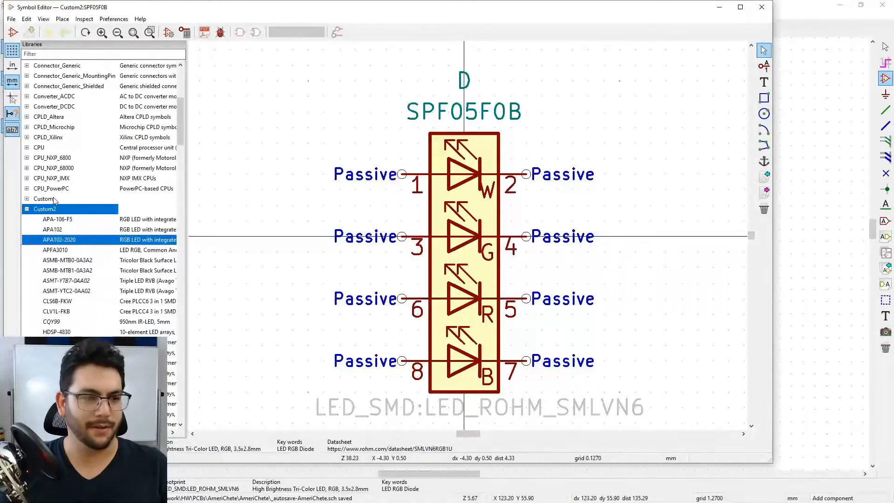
{"action": "left_click", "coordinate": [26, 200]}
{"action": "scroll", "coordinate": [101, 312], "scroll_direction": "down", "scroll_amount": 16}
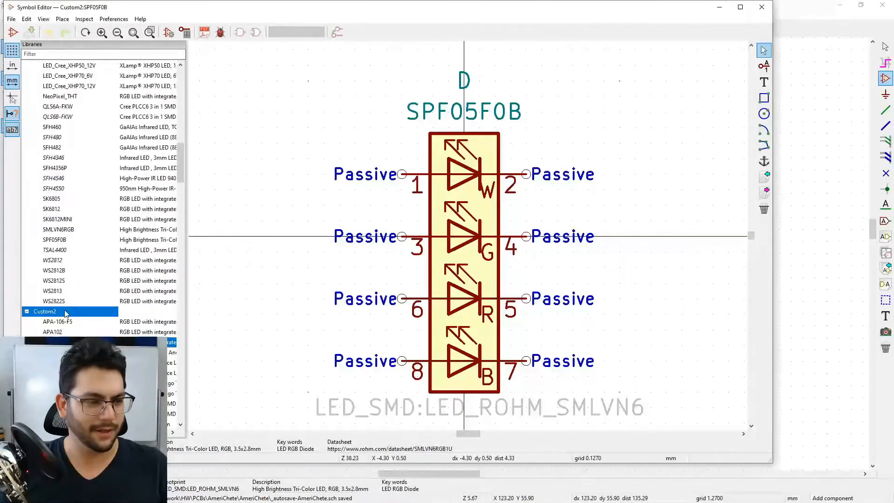
{"action": "left_click", "coordinate": [69, 240]}
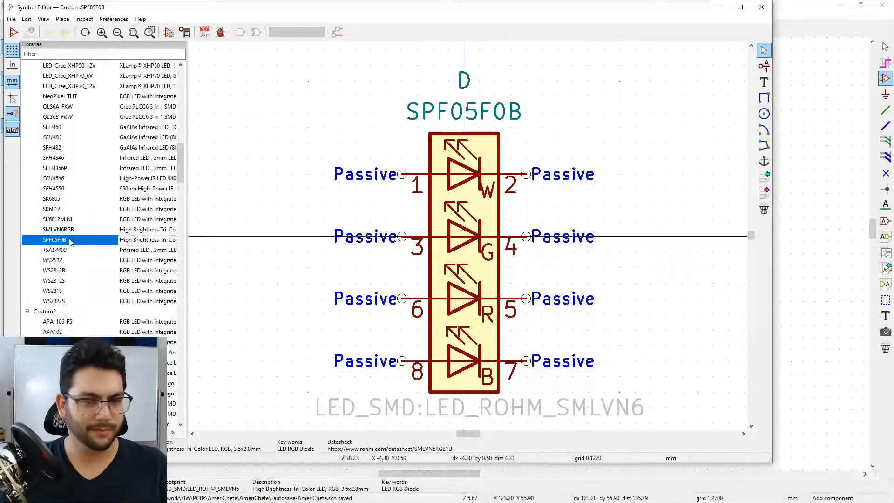
{"action": "double_click", "coordinate": [66, 230]}
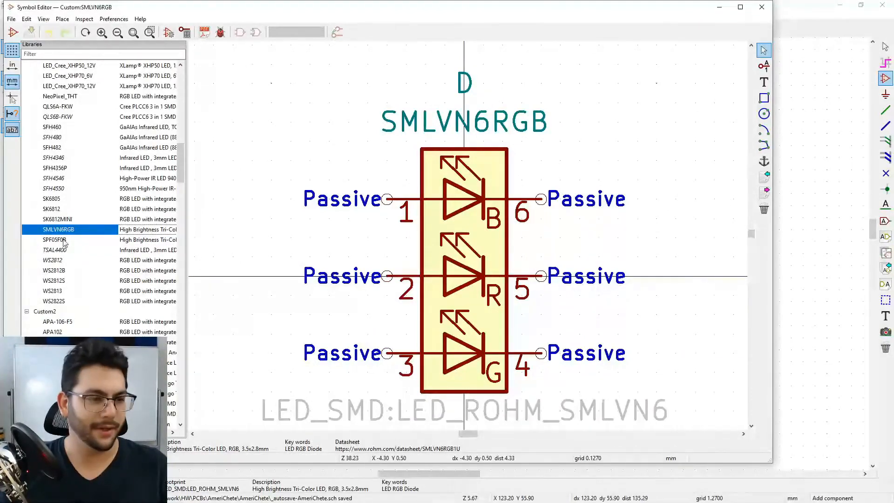
{"action": "left_click", "coordinate": [66, 248]}
{"action": "left_click", "coordinate": [80, 229]}
{"action": "left_click", "coordinate": [70, 241]}
Step: Look through the Custom and Custom2 entries in the library list and close the symbol editor
{"action": "scroll", "coordinate": [86, 241], "scroll_direction": "up", "scroll_amount": 15}
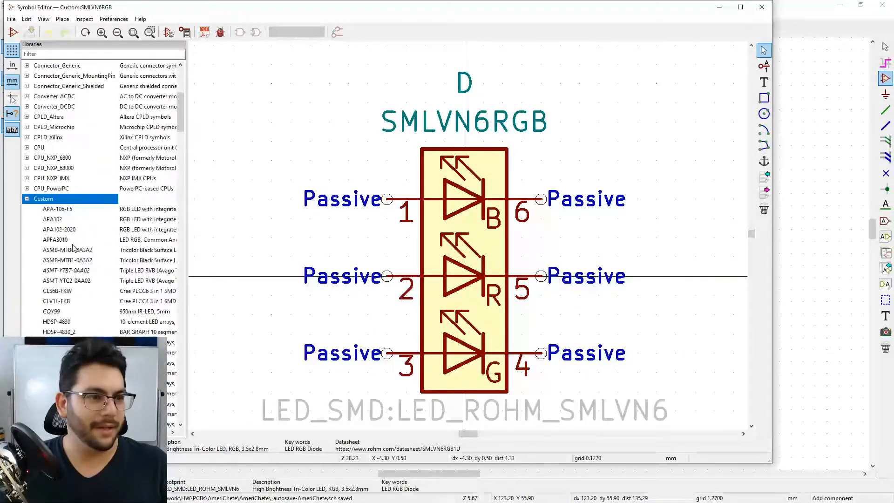
{"action": "scroll", "coordinate": [72, 247], "scroll_direction": "up", "scroll_amount": 3}
{"action": "scroll", "coordinate": [86, 277], "scroll_direction": "down", "scroll_amount": 9}
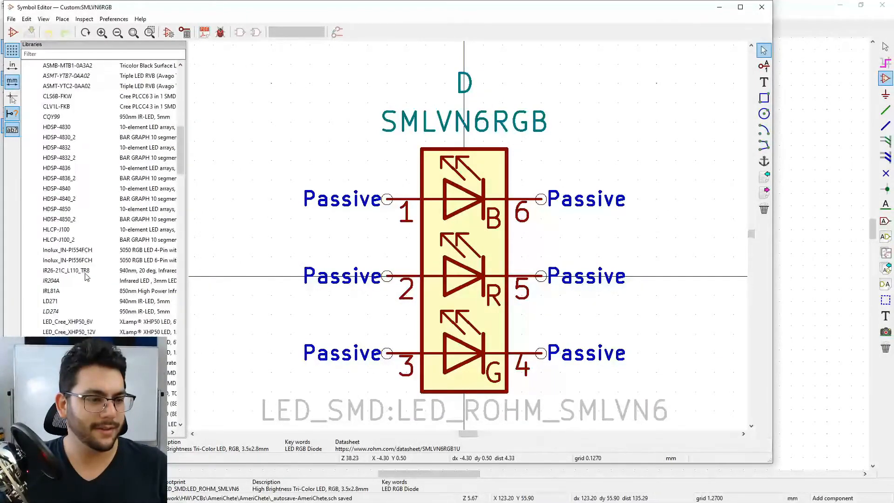
{"action": "scroll", "coordinate": [88, 275], "scroll_direction": "down", "scroll_amount": 5}
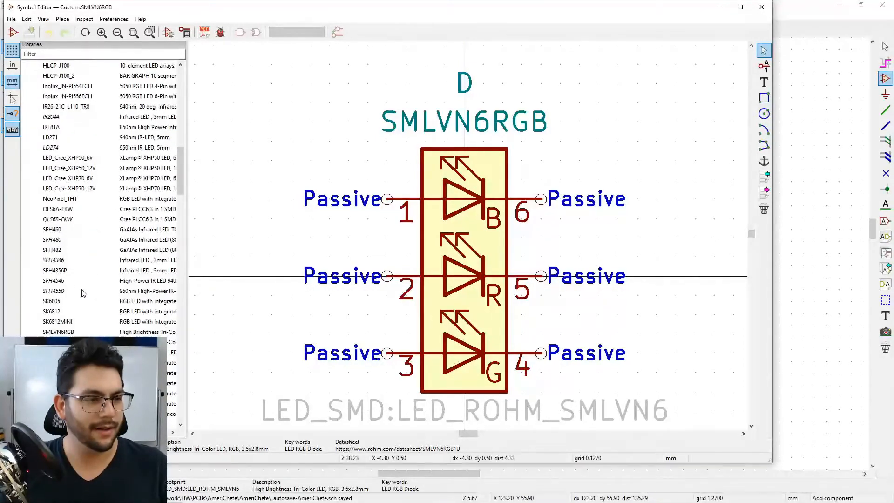
{"action": "scroll", "coordinate": [83, 291], "scroll_direction": "up", "scroll_amount": 10}
{"action": "left_click", "coordinate": [27, 240]}
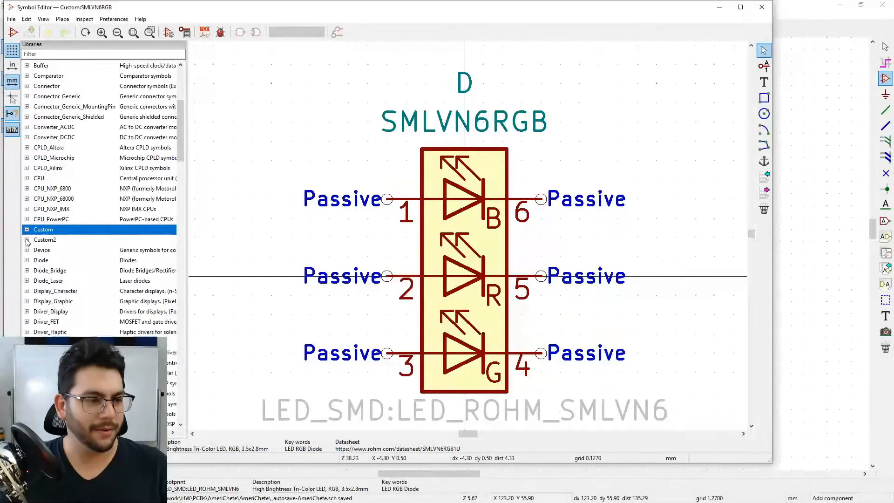
{"action": "left_click", "coordinate": [27, 231]}
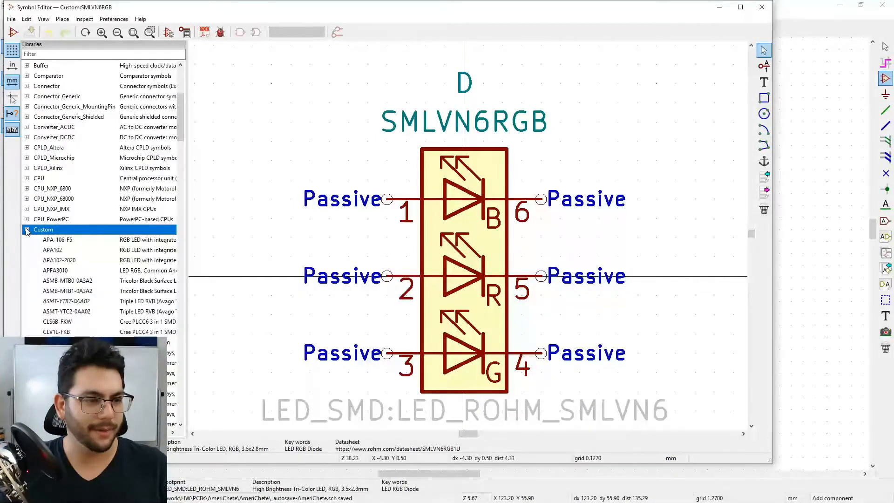
{"action": "left_click", "coordinate": [762, 8]}
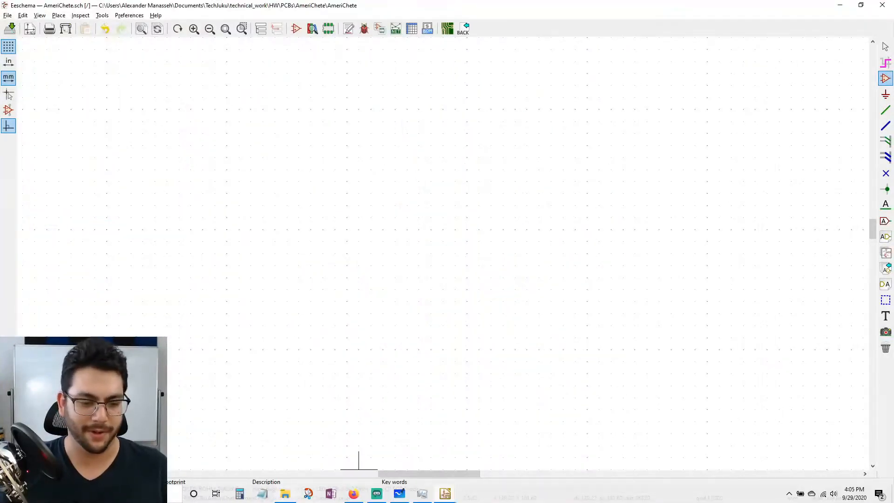
Step: In File Explorer, rename Custom2.dcm as Custom.dcm and Custom2.lib as Custom.lib in the inner AmeriChete folder
{"action": "left_click", "coordinate": [286, 494]}
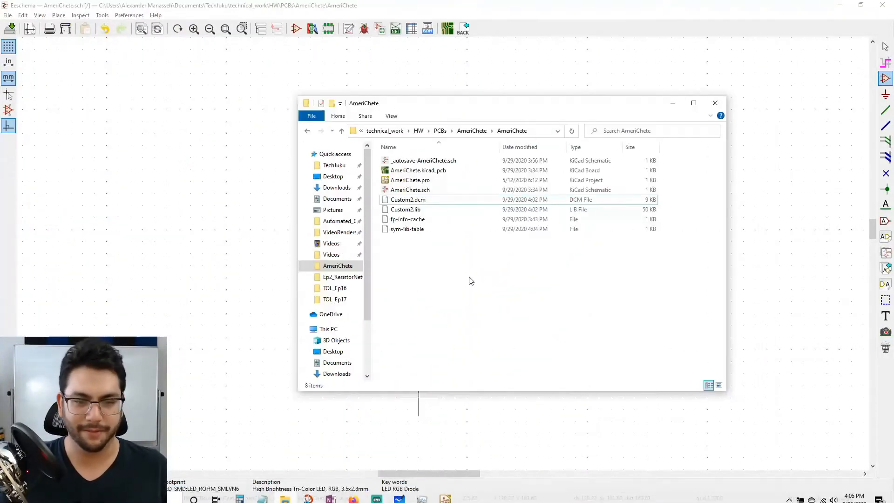
{"action": "left_click", "coordinate": [411, 201]}
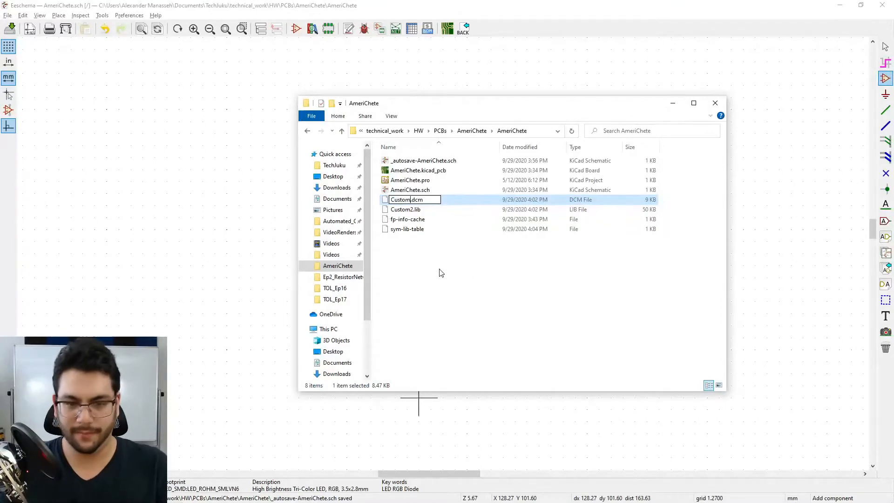
{"action": "left_click", "coordinate": [410, 209]}
{"action": "left_click", "coordinate": [412, 209]}
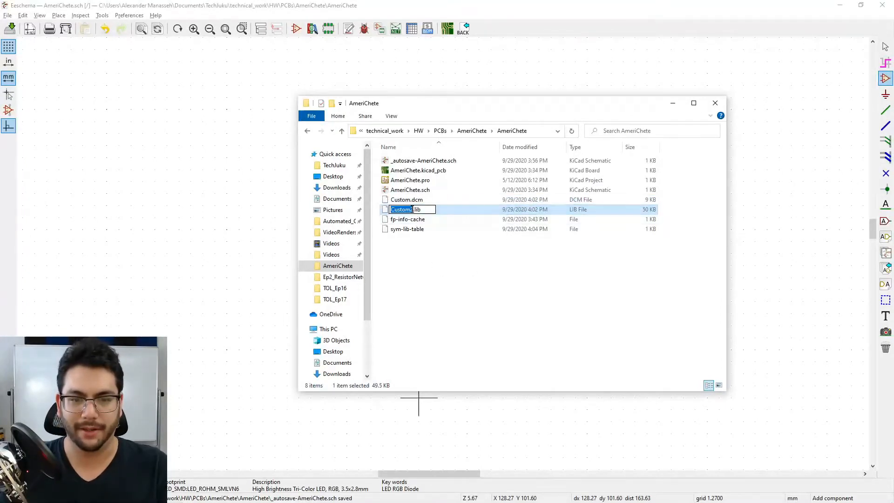
{"action": "type", "text": "Custom"}
{"action": "left_click", "coordinate": [471, 312]}
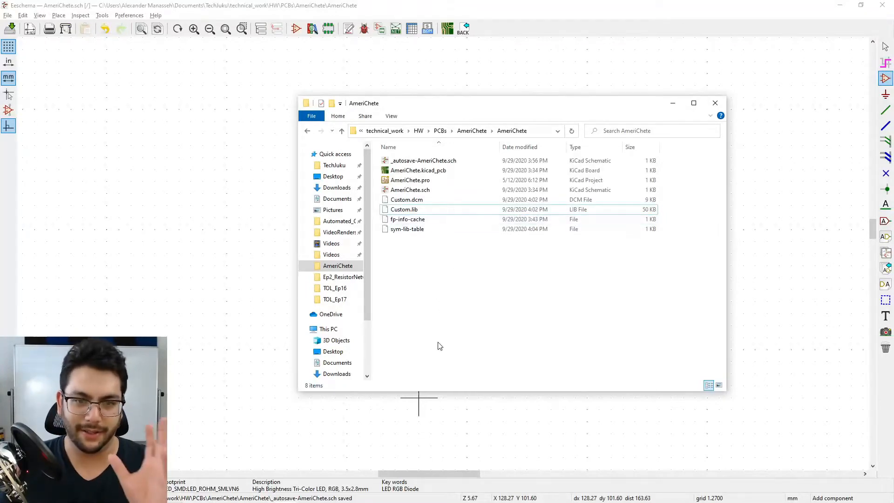
Step: Return to the schematic, reopen the symbol editor to view SPF05F0B from the Custom library, and close the editor
{"action": "left_click", "coordinate": [225, 10]}
{"action": "left_click", "coordinate": [102, 15]}
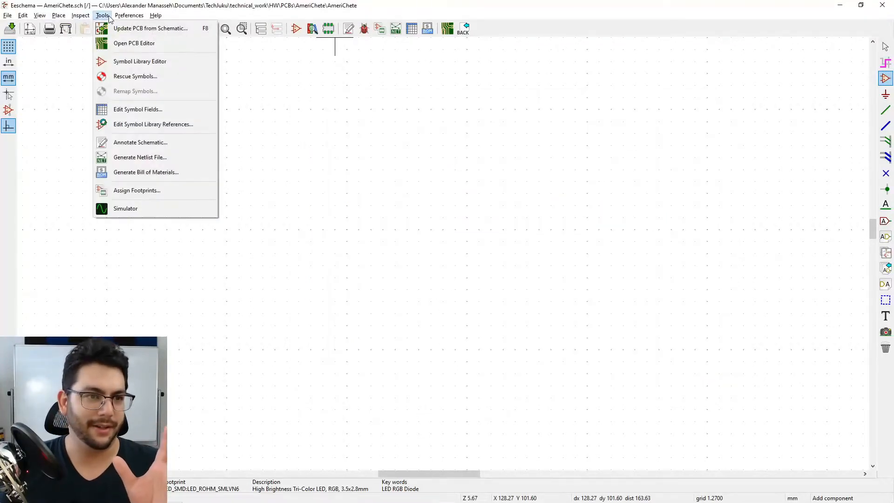
{"action": "left_click", "coordinate": [264, 18]}
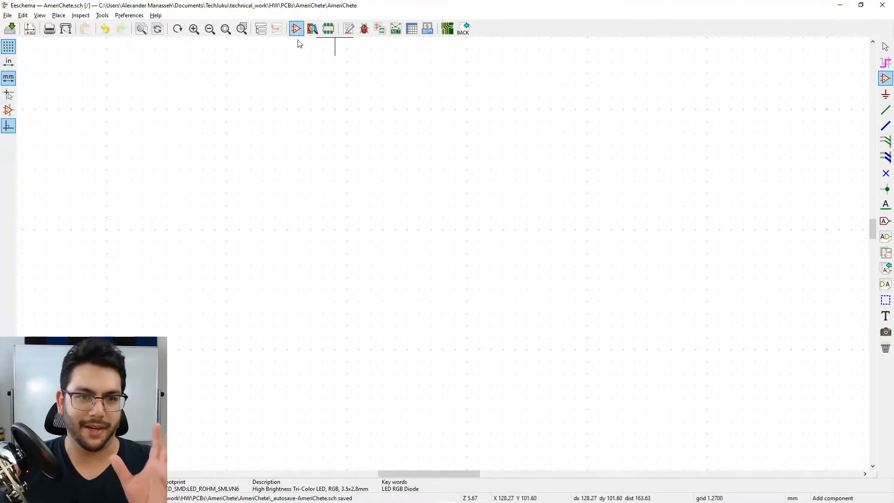
{"action": "left_click", "coordinate": [297, 30]}
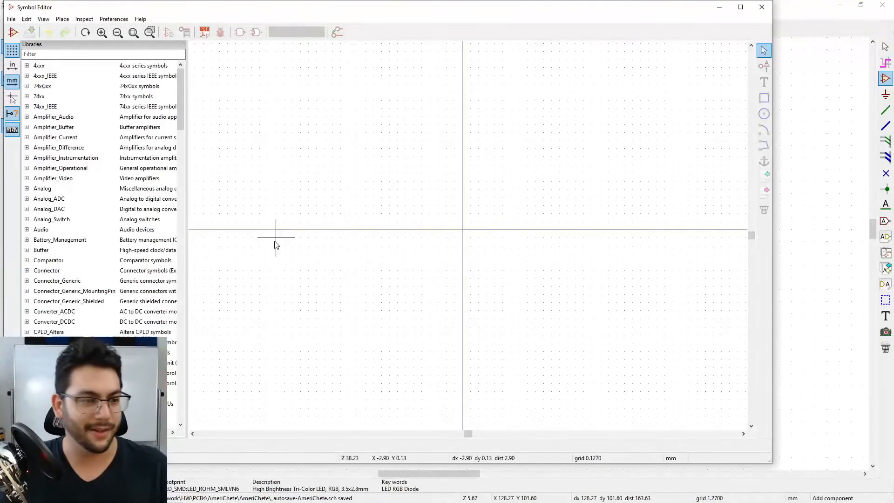
{"action": "scroll", "coordinate": [103, 196], "scroll_direction": "down", "scroll_amount": 2}
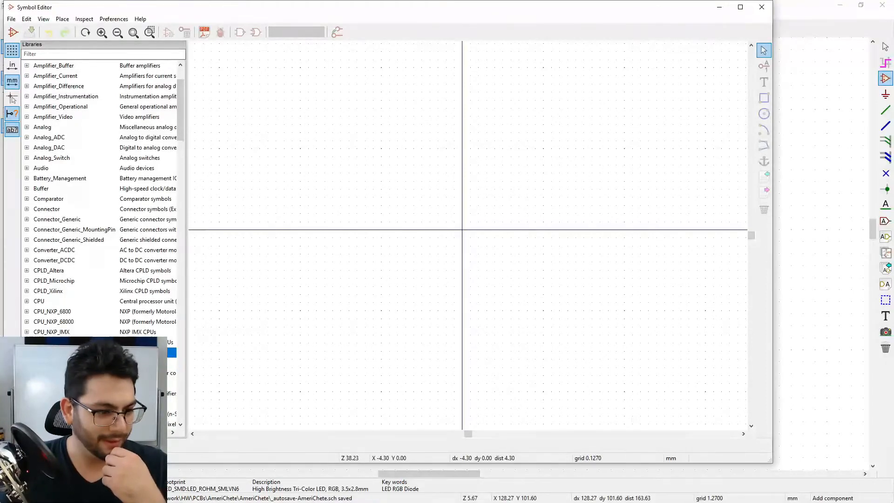
{"action": "scroll", "coordinate": [102, 196], "scroll_direction": "down", "scroll_amount": 15}
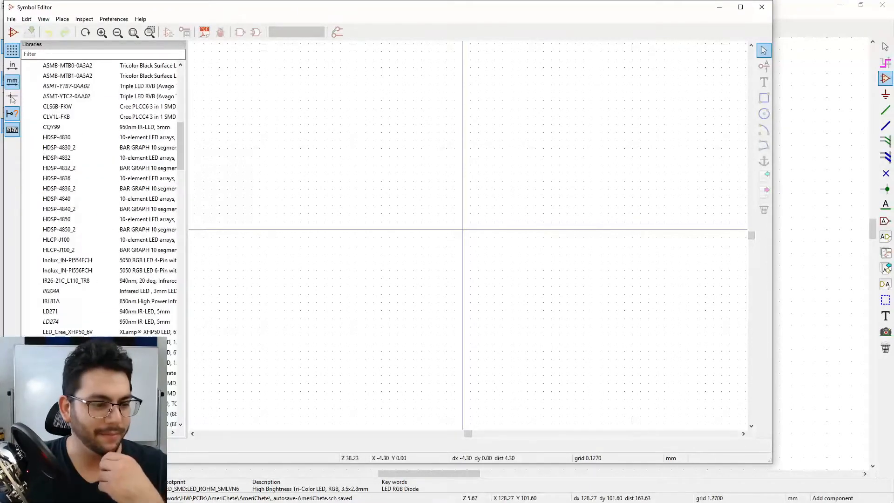
{"action": "scroll", "coordinate": [102, 196], "scroll_direction": "down", "scroll_amount": 4}
{"action": "double_click", "coordinate": [58, 270]}
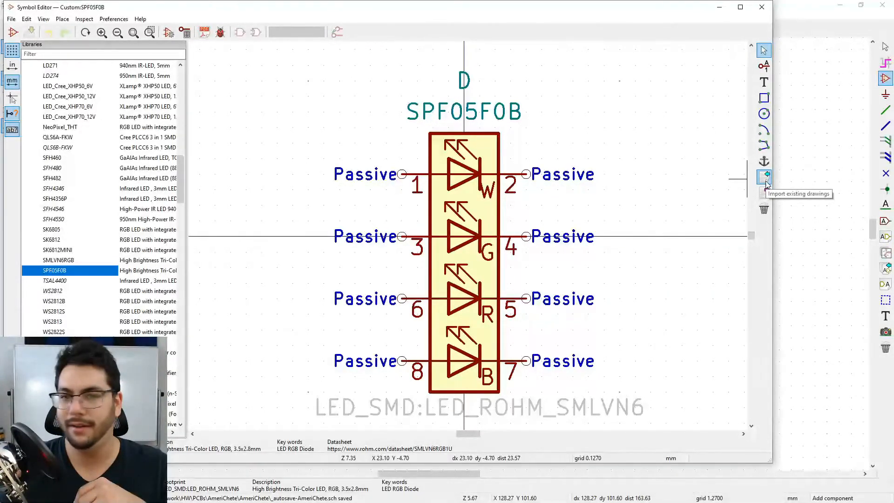
{"action": "left_click", "coordinate": [762, 7]}
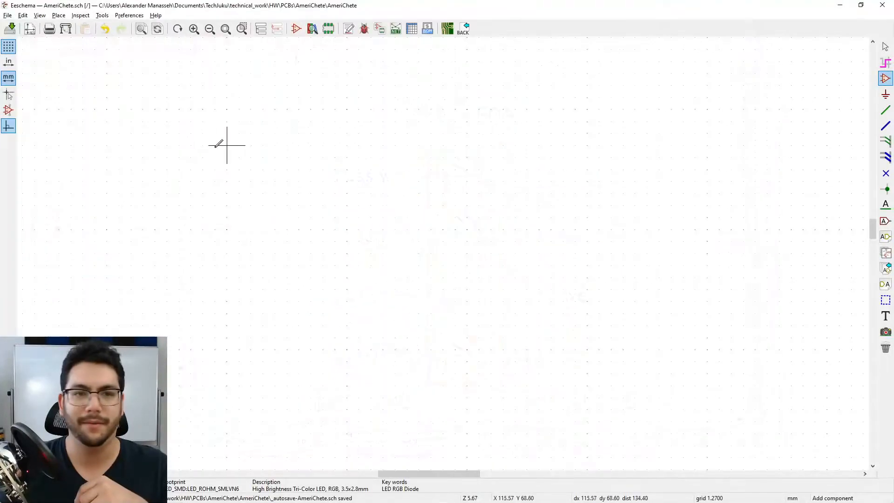
Step: Start adding a component to the schematic and expand the Custom library in the symbol chooser
{"action": "left_click", "coordinate": [59, 16]}
{"action": "left_click", "coordinate": [70, 27]}
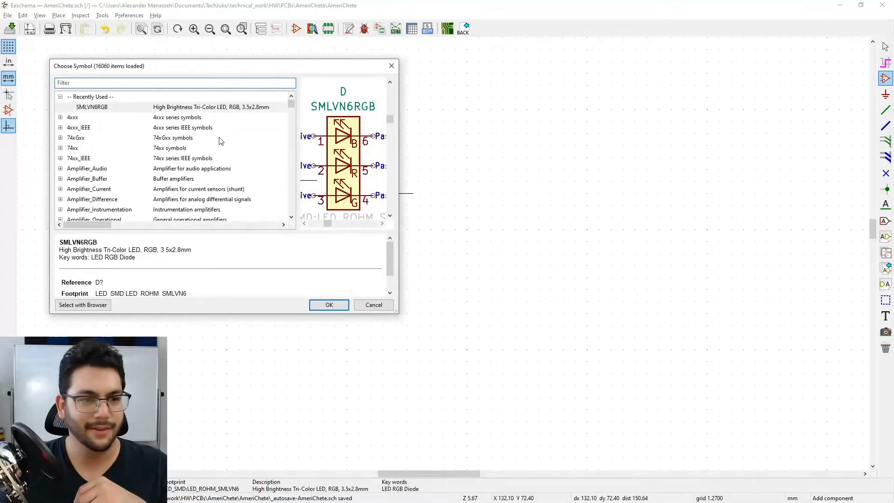
{"action": "scroll", "coordinate": [96, 154], "scroll_direction": "down", "scroll_amount": 9}
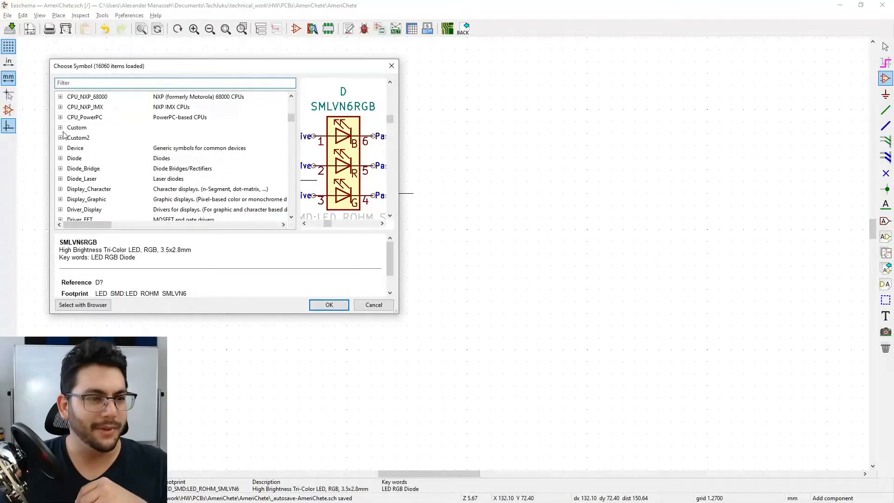
{"action": "left_click", "coordinate": [61, 127]}
Step: Choose the SPF05F0B symbol from the Custom library and add it to the schematic
{"action": "scroll", "coordinate": [97, 177], "scroll_direction": "down", "scroll_amount": 5}
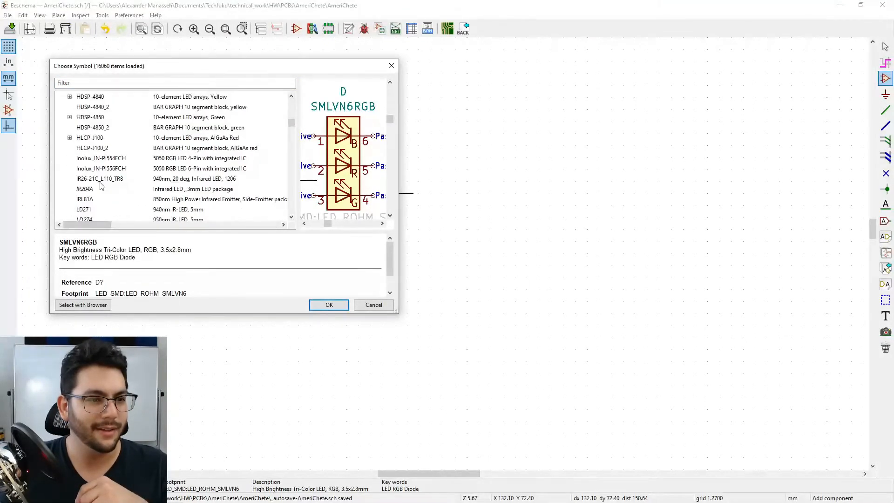
{"action": "scroll", "coordinate": [108, 194], "scroll_direction": "down", "scroll_amount": 8}
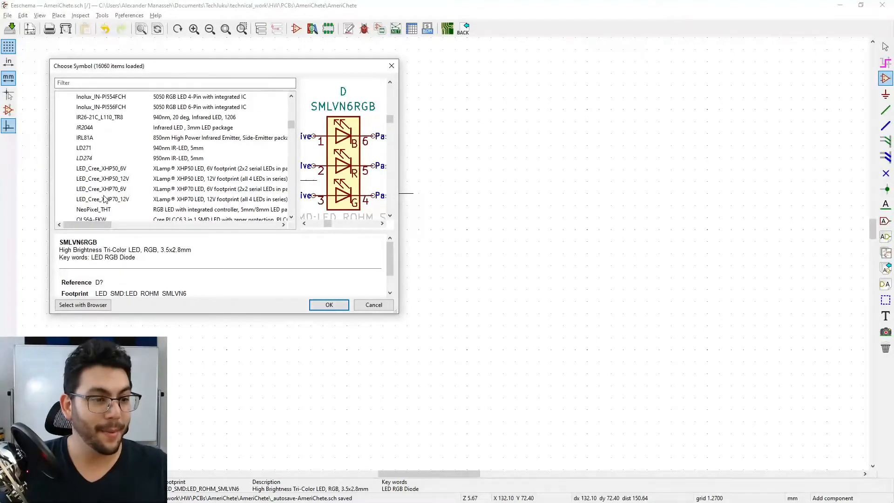
{"action": "scroll", "coordinate": [104, 192], "scroll_direction": "down", "scroll_amount": 3}
{"action": "scroll", "coordinate": [98, 194], "scroll_direction": "up", "scroll_amount": 2}
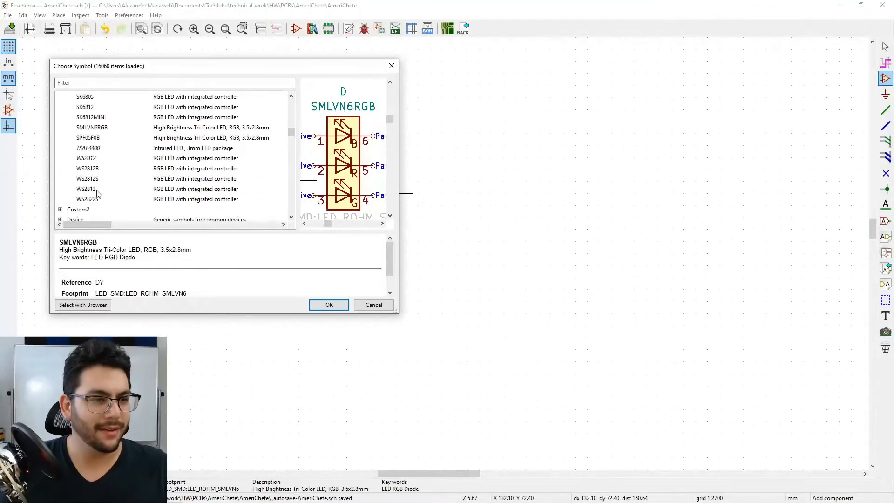
{"action": "left_click", "coordinate": [101, 127]}
{"action": "scroll", "coordinate": [106, 176], "scroll_direction": "up", "scroll_amount": 6}
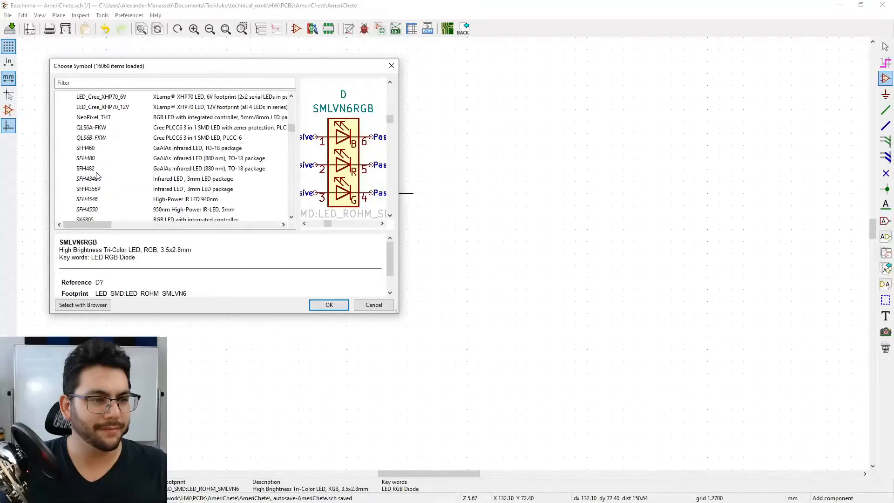
{"action": "scroll", "coordinate": [103, 182], "scroll_direction": "up", "scroll_amount": 1}
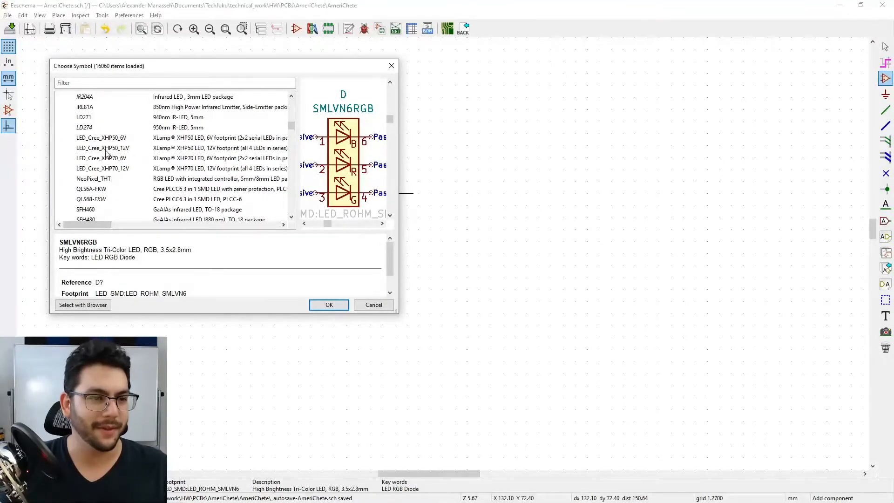
{"action": "scroll", "coordinate": [106, 176], "scroll_direction": "down", "scroll_amount": 3}
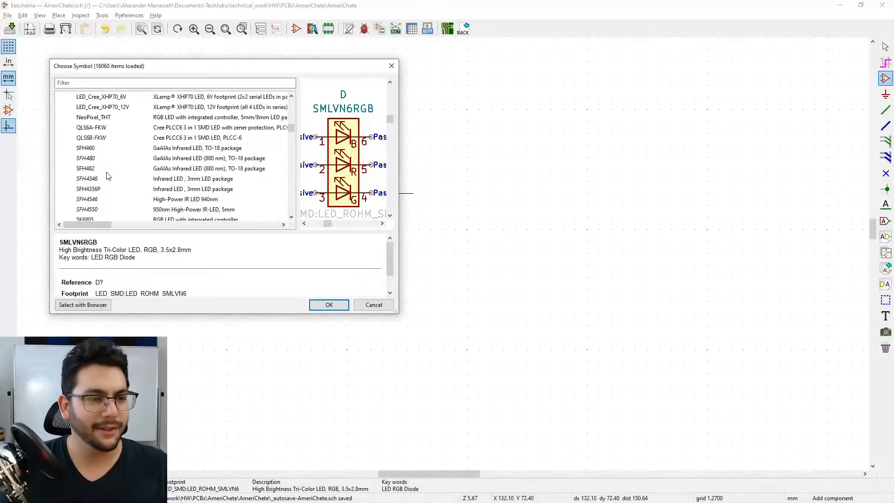
{"action": "scroll", "coordinate": [124, 189], "scroll_direction": "down", "scroll_amount": 1}
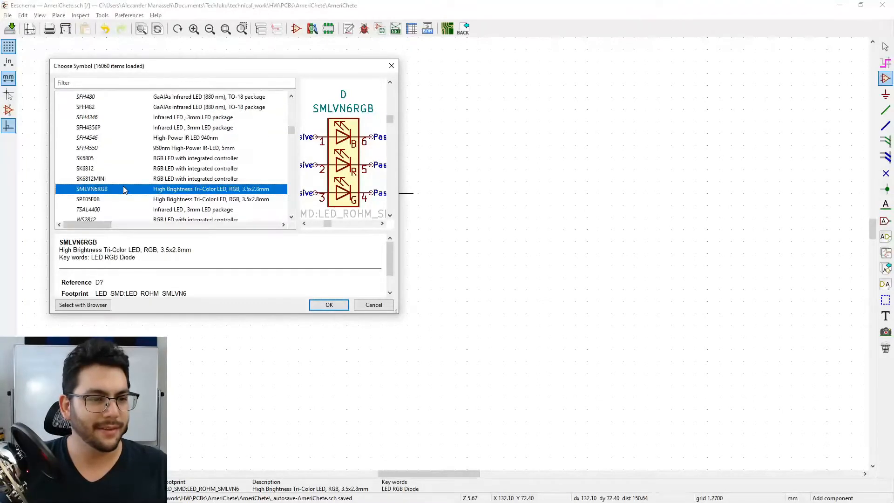
{"action": "left_click", "coordinate": [104, 201]}
{"action": "left_click", "coordinate": [329, 305]}
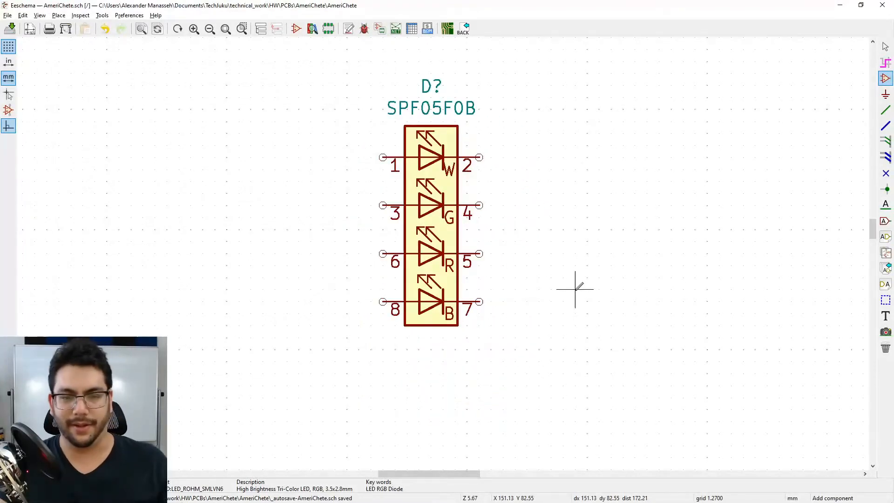
Step: Move the SPF05F0B symbol from the middle of the sheet to its upper-right corner, inside the frame
{"action": "scroll", "coordinate": [552, 293], "scroll_direction": "down", "scroll_amount": 5}
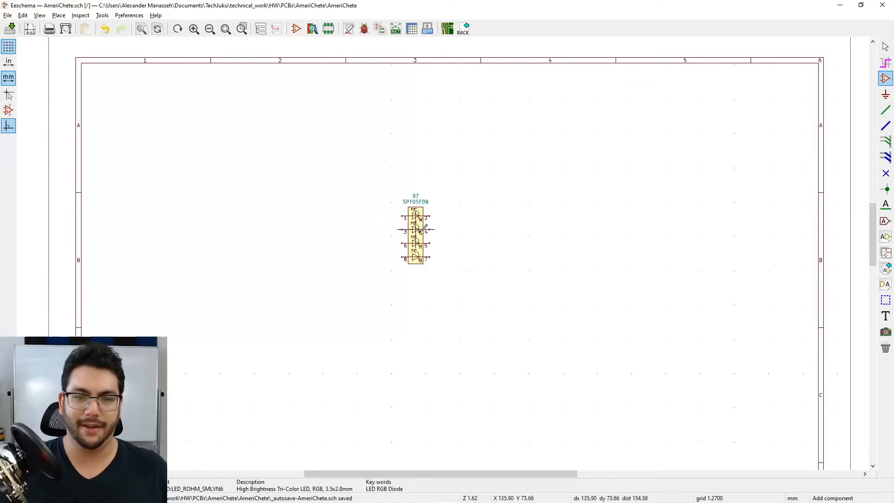
{"action": "left_click", "coordinate": [416, 227]}
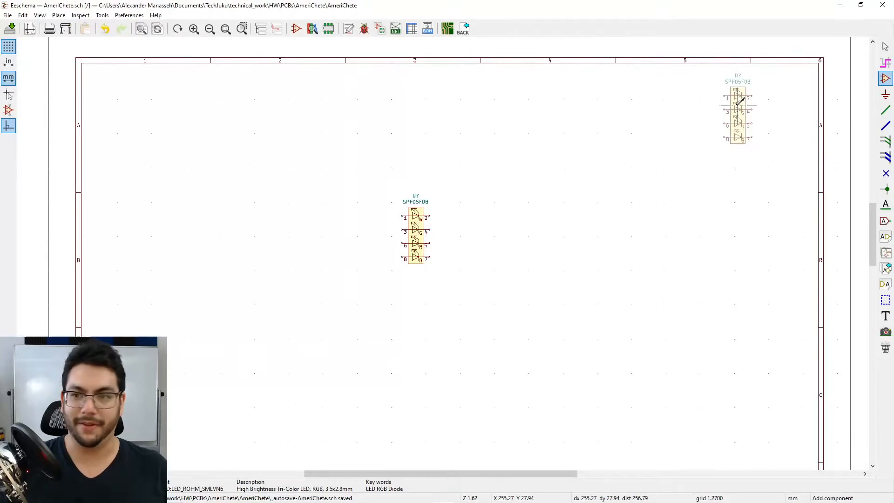
{"action": "left_click", "coordinate": [738, 105]}
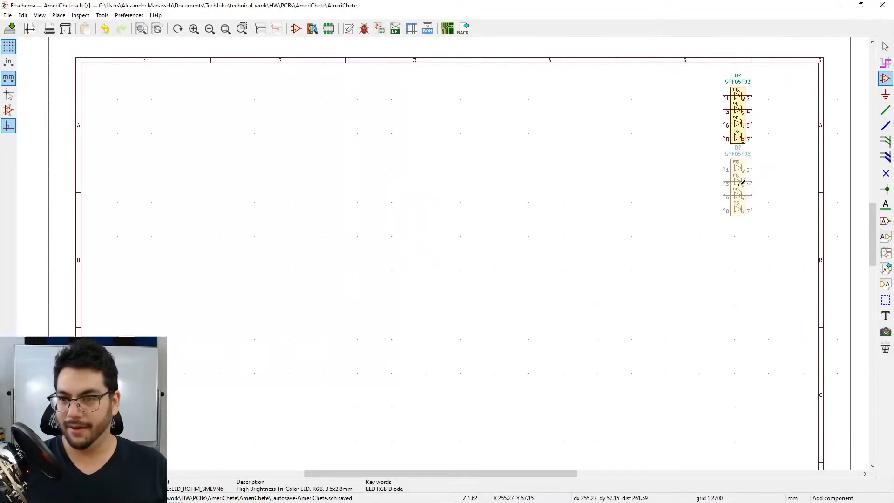
Step: Place four copies of the SPF05F0B symbol in an aligned column directly below the original
{"action": "left_click", "coordinate": [739, 185]}
{"action": "key", "text": "c"}
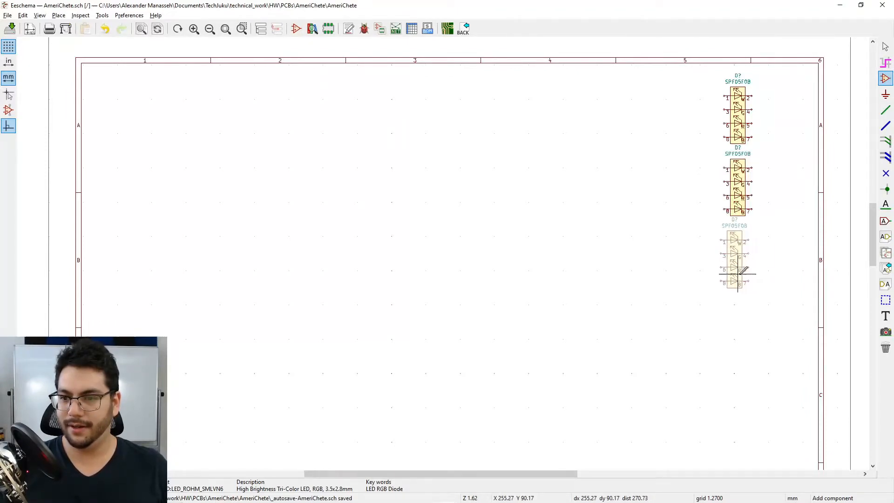
{"action": "left_click", "coordinate": [742, 273]}
{"action": "key", "text": "c"}
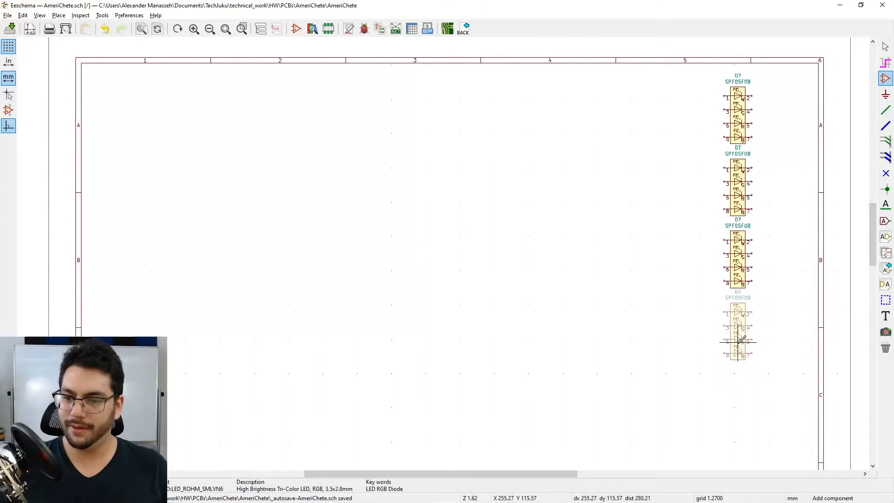
{"action": "left_click", "coordinate": [739, 343]}
{"action": "key", "text": "c"}
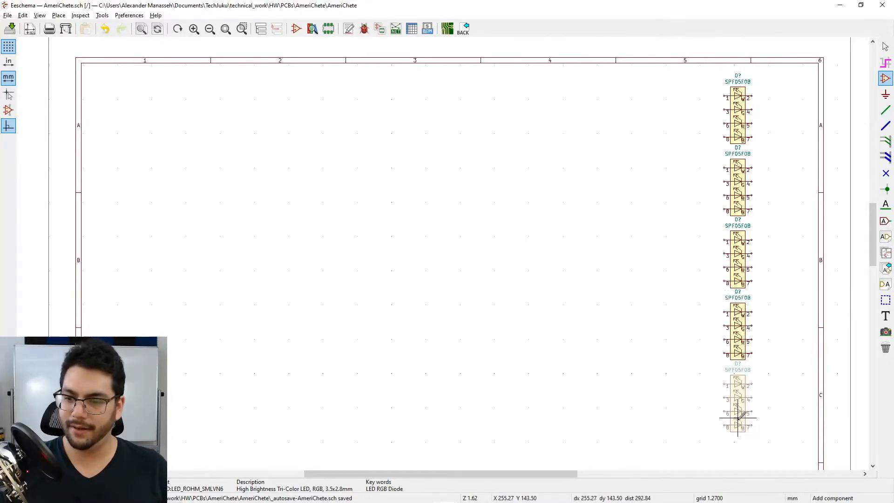
{"action": "left_click", "coordinate": [738, 425]}
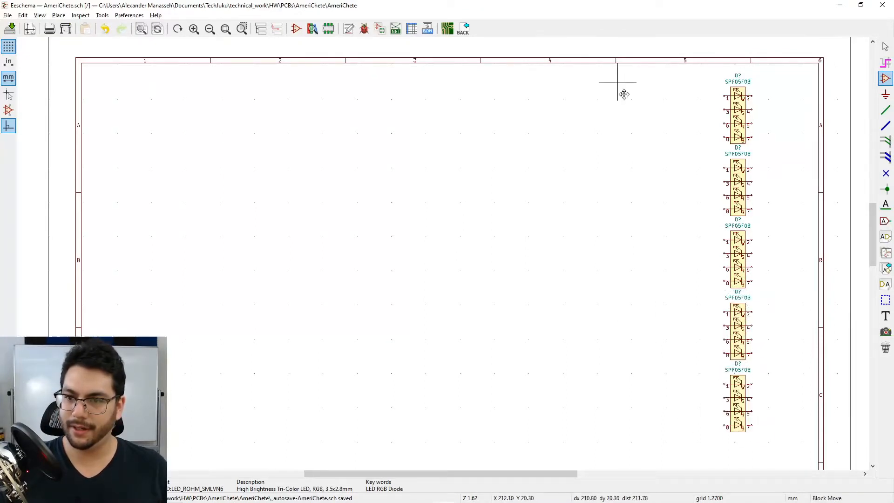
Step: Move the whole column of five SPF05F0B symbols as a block, keeping it inside the sheet frame near the right border
{"action": "left_click_drag", "start_coordinate": [619, 82], "coordinate": [784, 433]}
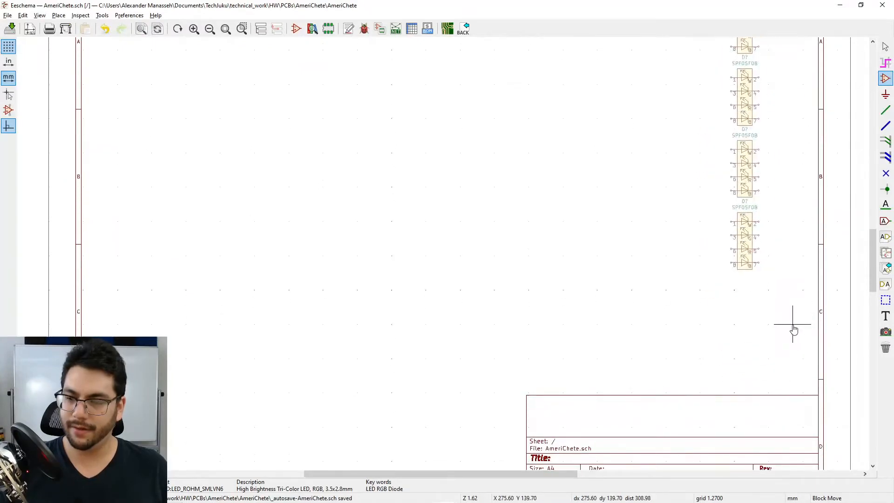
{"action": "left_click", "coordinate": [805, 319]}
{"action": "scroll", "coordinate": [677, 314], "scroll_direction": "up", "scroll_amount": 1}
{"action": "scroll", "coordinate": [435, 253], "scroll_direction": "down", "scroll_amount": 5}
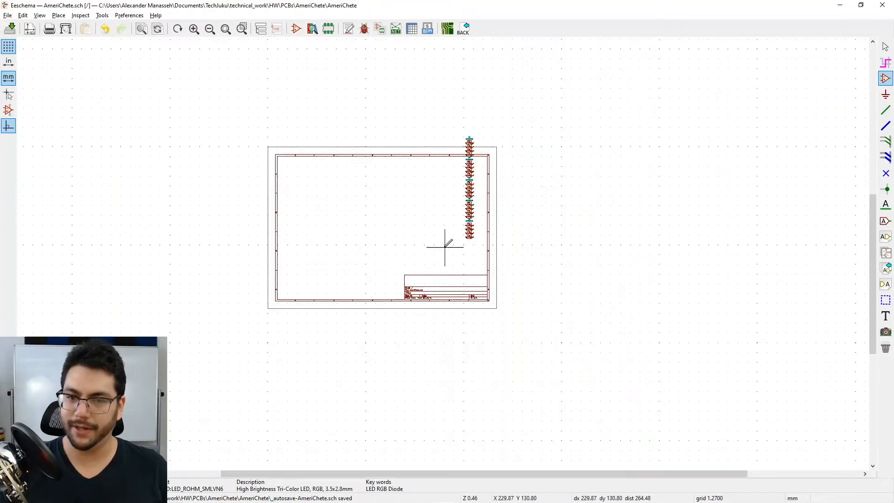
{"action": "scroll", "coordinate": [443, 253], "scroll_direction": "up", "scroll_amount": 5}
{"action": "scroll", "coordinate": [443, 253], "scroll_direction": "down", "scroll_amount": 1}
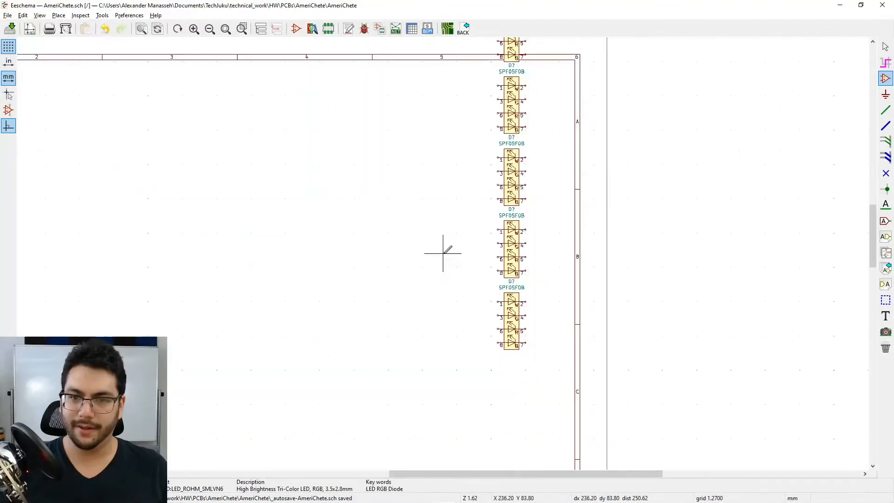
{"action": "scroll", "coordinate": [443, 249], "scroll_direction": "down", "scroll_amount": 2}
{"action": "scroll", "coordinate": [443, 256], "scroll_direction": "up", "scroll_amount": 1}
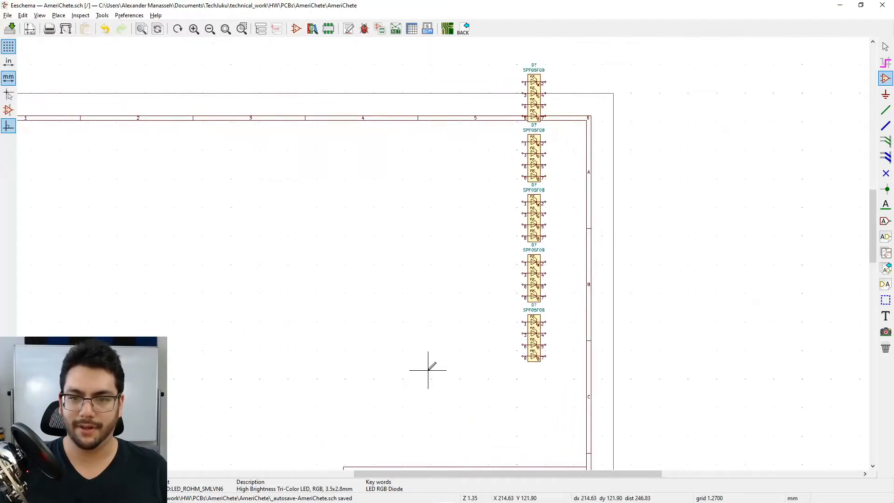
{"action": "left_click_drag", "start_coordinate": [429, 371], "coordinate": [588, 75]}
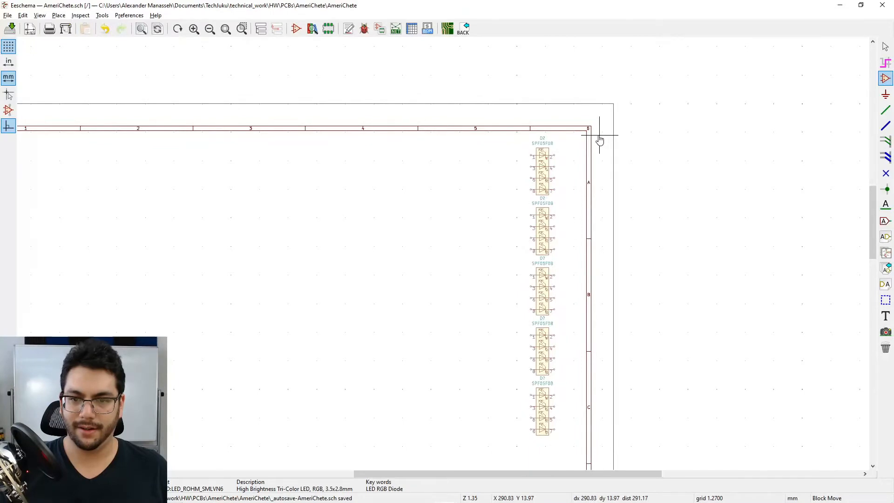
{"action": "left_click", "coordinate": [574, 139]}
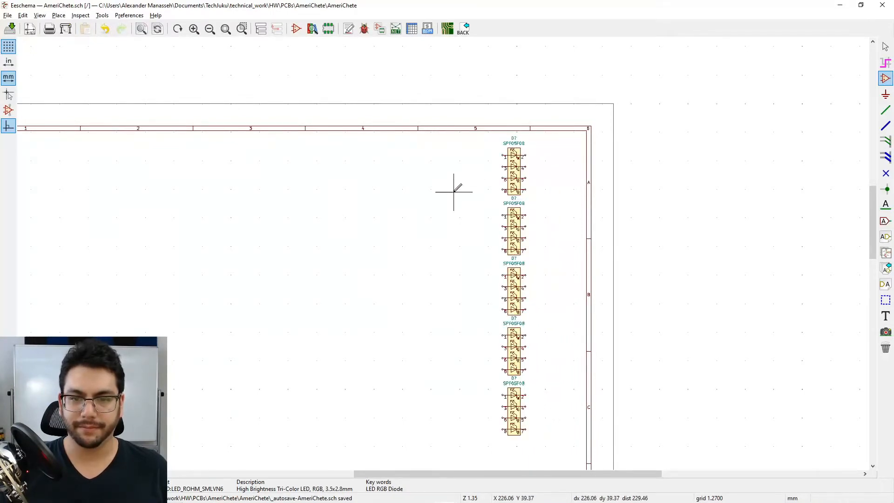
Step: Copy the block of five SPF05F0B symbols and try to paste it beside the original column
{"action": "left_click_drag", "start_coordinate": [415, 104], "coordinate": [557, 420]}
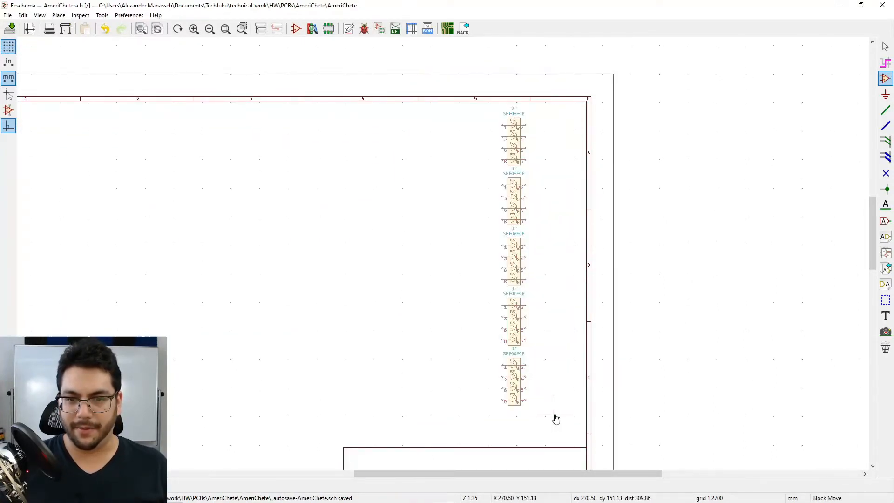
{"action": "left_click", "coordinate": [556, 413]}
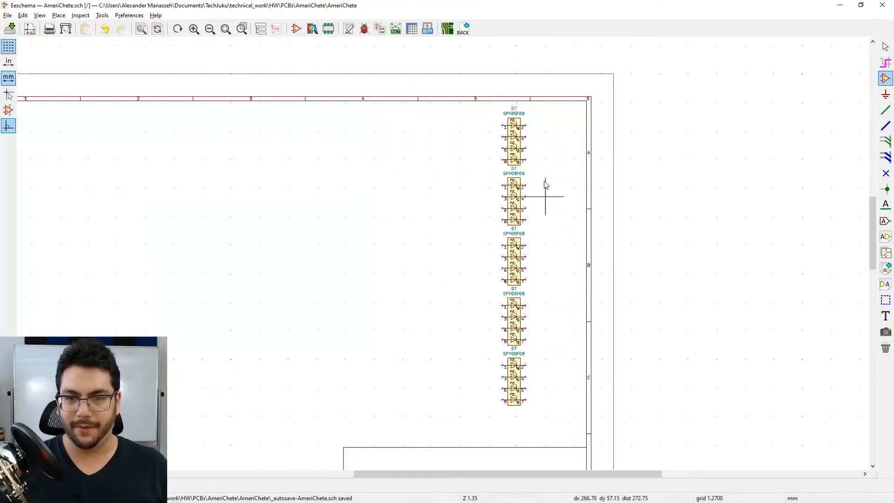
{"action": "left_click_drag", "start_coordinate": [588, 99], "coordinate": [487, 364]}
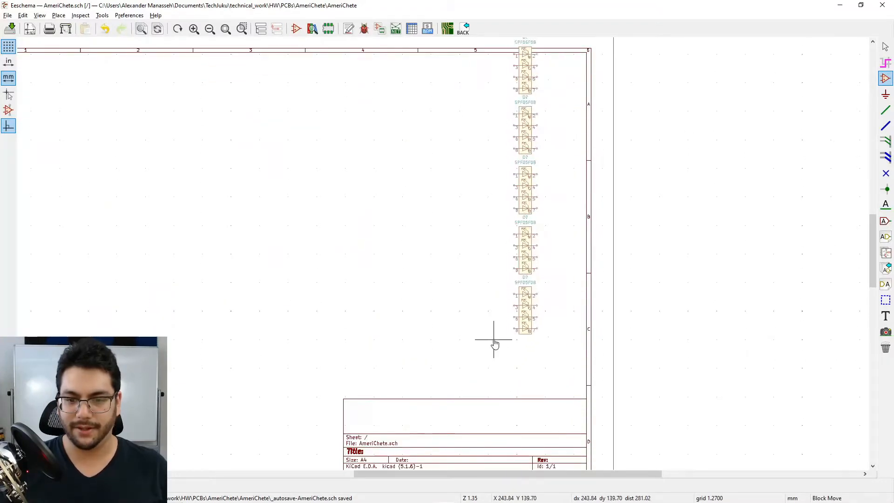
{"action": "right_click", "coordinate": [486, 366]}
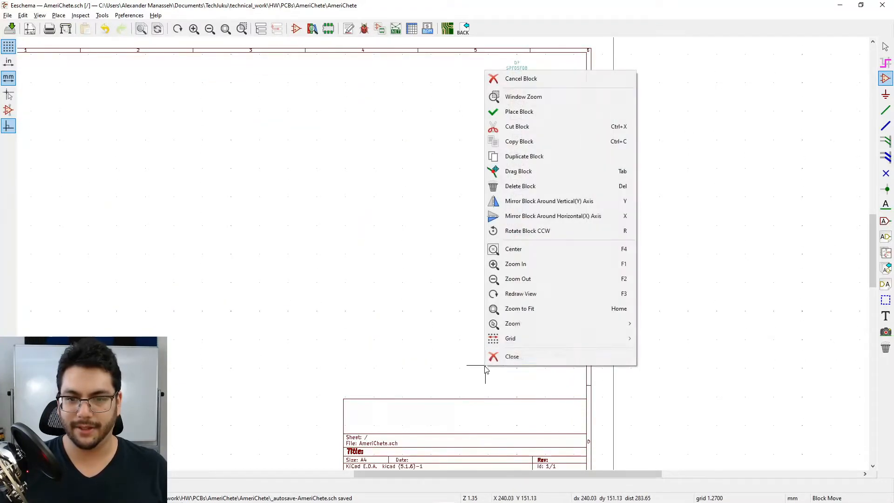
{"action": "left_click", "coordinate": [555, 145]}
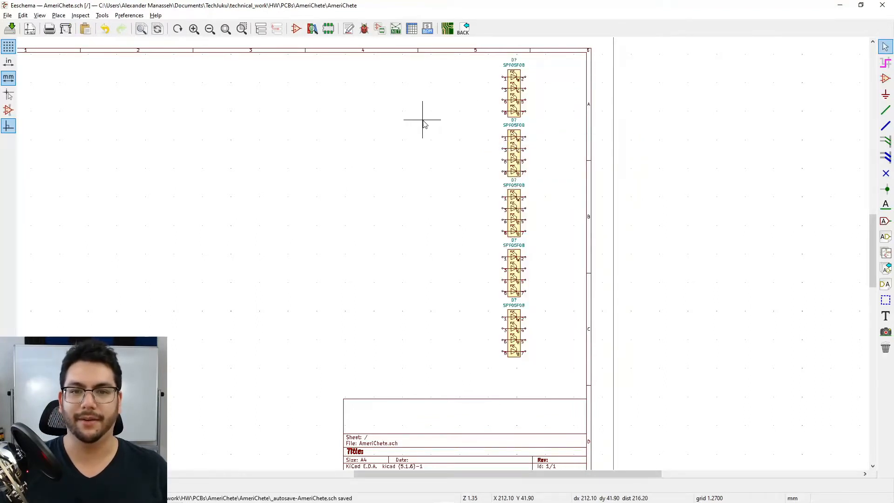
{"action": "key", "text": "ctrl+v"}
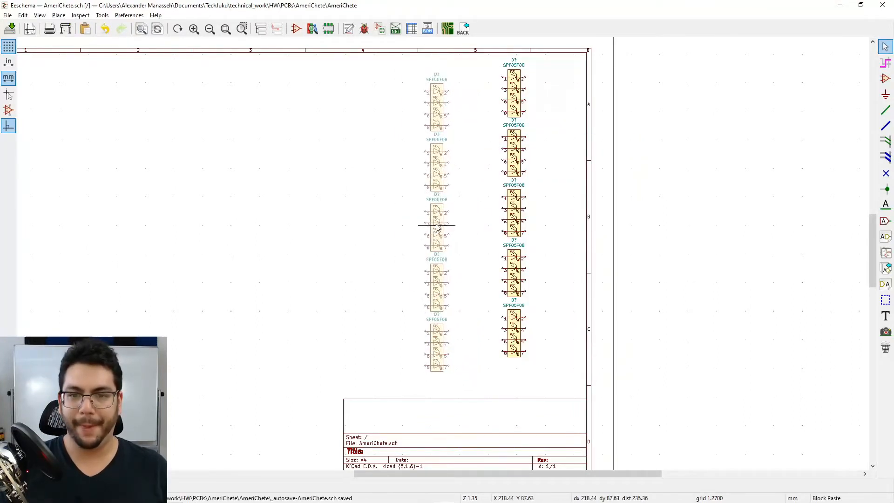
{"action": "key", "text": "Escape"}
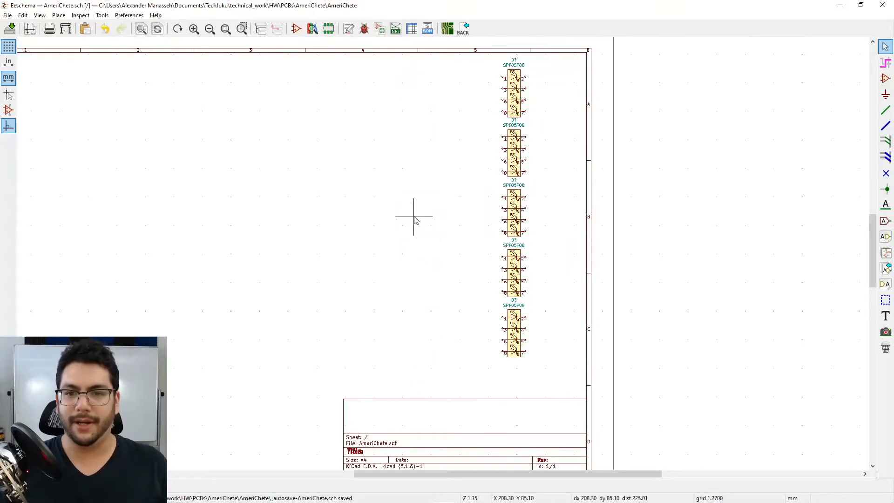
Step: Delete the four lower SPF05F0B copies, keeping only the topmost symbol in the column
{"action": "key", "text": "Delete"}
{"action": "key", "text": "Delete"}
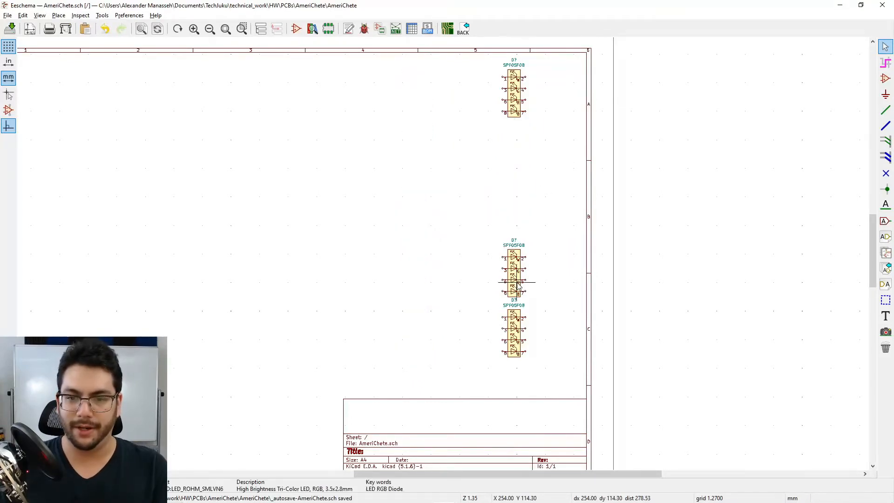
{"action": "key", "text": "Delete"}
{"action": "key", "text": "Delete"}
{"action": "scroll", "coordinate": [497, 145], "scroll_direction": "up", "scroll_amount": 4}
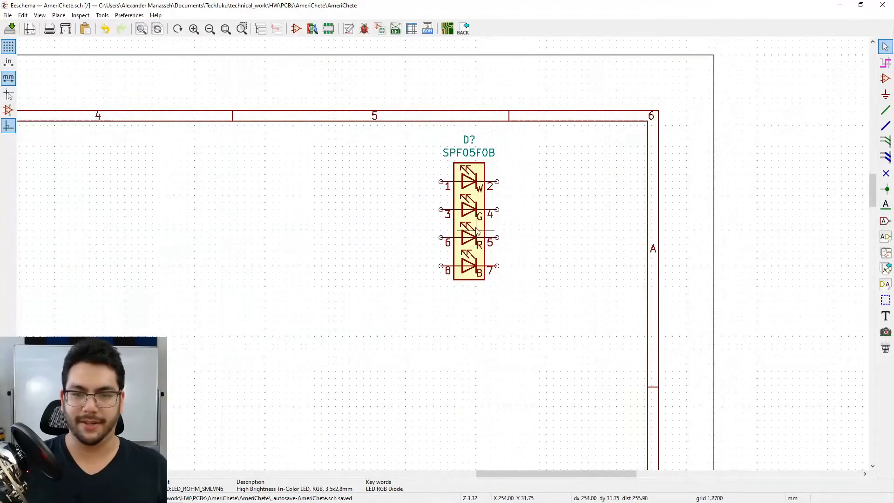
Step: Start adding a component left of the SPF05F0B symbol and search the symbol library for "mosfet"
{"action": "left_click", "coordinate": [58, 15]}
{"action": "left_click", "coordinate": [76, 28]}
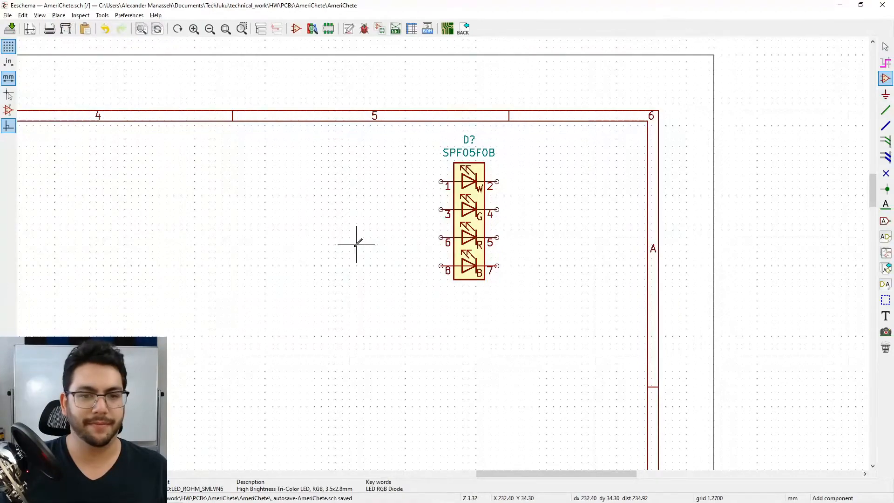
{"action": "left_click", "coordinate": [346, 319]}
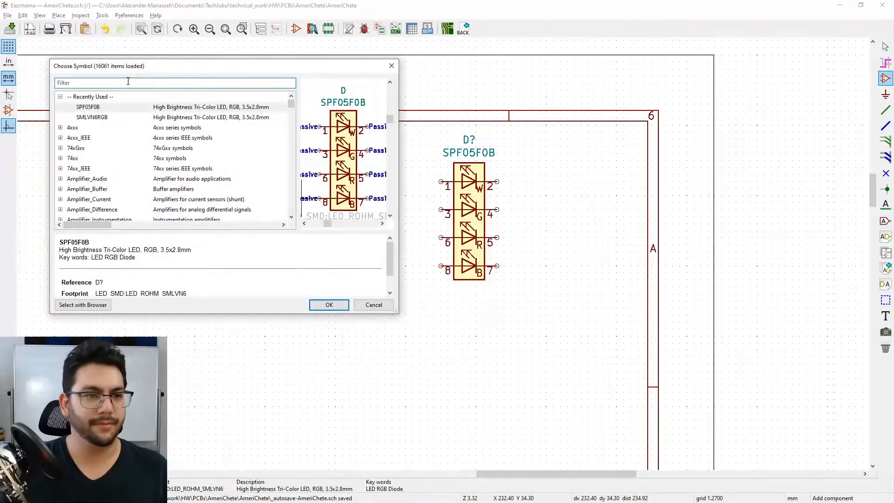
{"action": "left_click", "coordinate": [128, 81]}
{"action": "type", "text": "mos"}
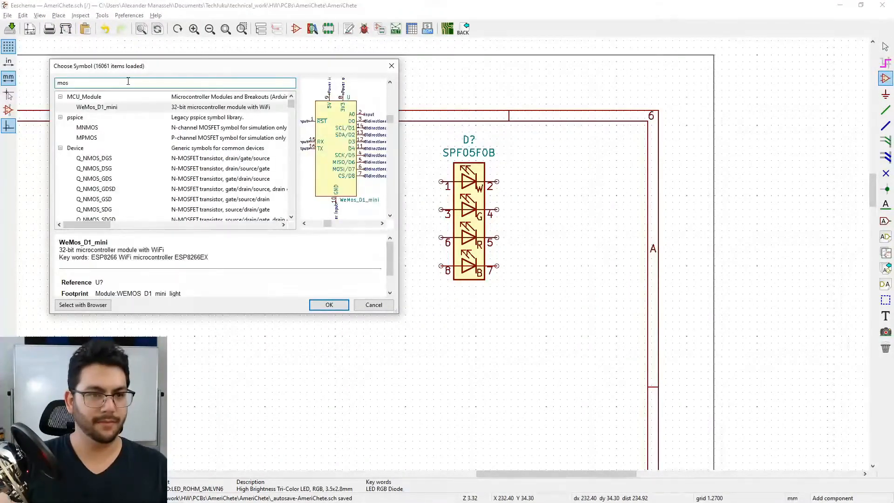
{"action": "type", "text": "fet"}
Step: Clear the symbol search filter to restore the full library list
{"action": "key", "text": "BackSpace"}
{"action": "key", "text": "BackSpace"}
{"action": "key", "text": "BackSpace"}
{"action": "key", "text": "BackSpace"}
{"action": "key", "text": "BackSpace"}
{"action": "key", "text": "BackSpace"}
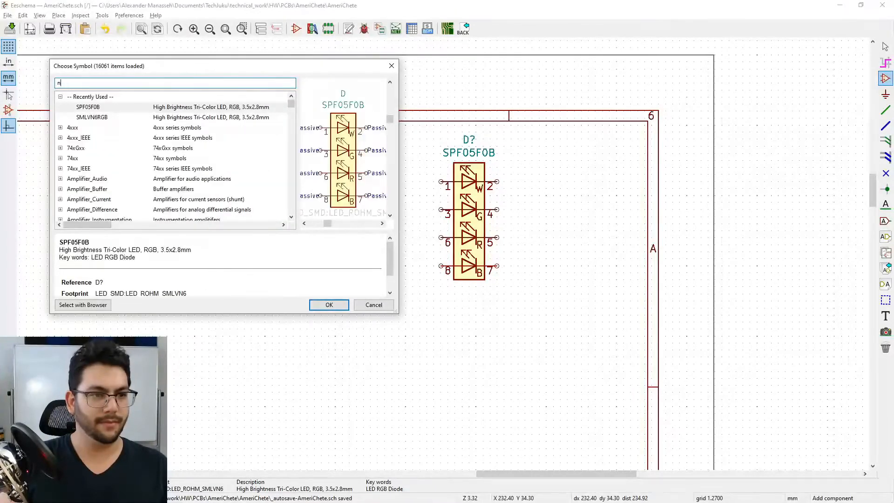
{"action": "type", "text": "n"}
{"action": "key", "text": "BackSpace"}
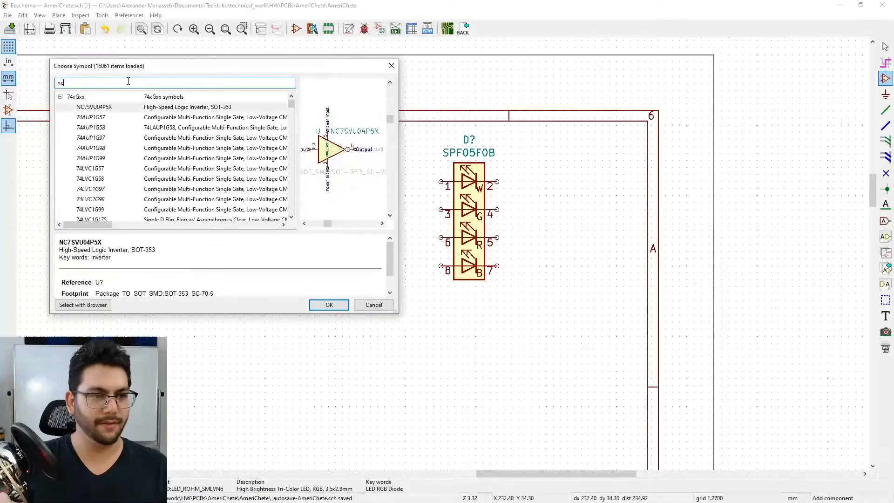
{"action": "key", "text": "BackSpace"}
{"action": "key", "text": "BackSpace"}
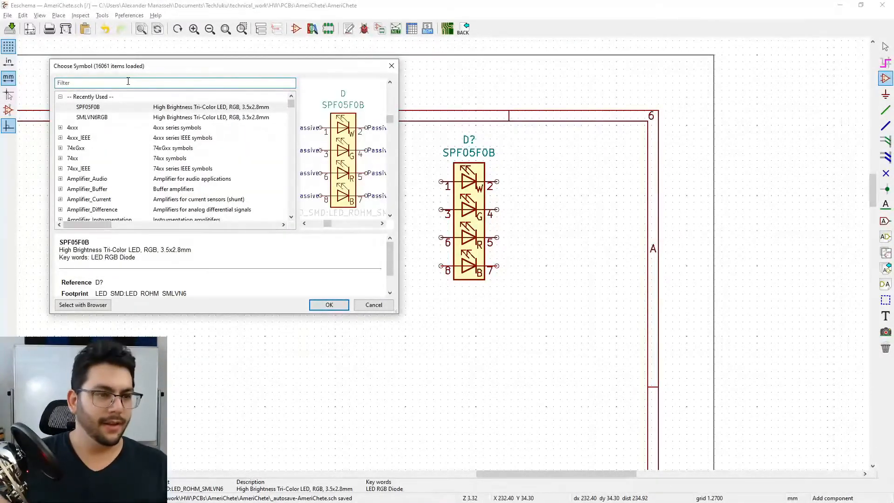
Step: Collapse the Custom library in the symbol list and expand the Driver_FET library
{"action": "scroll", "coordinate": [106, 189], "scroll_direction": "down", "scroll_amount": 8}
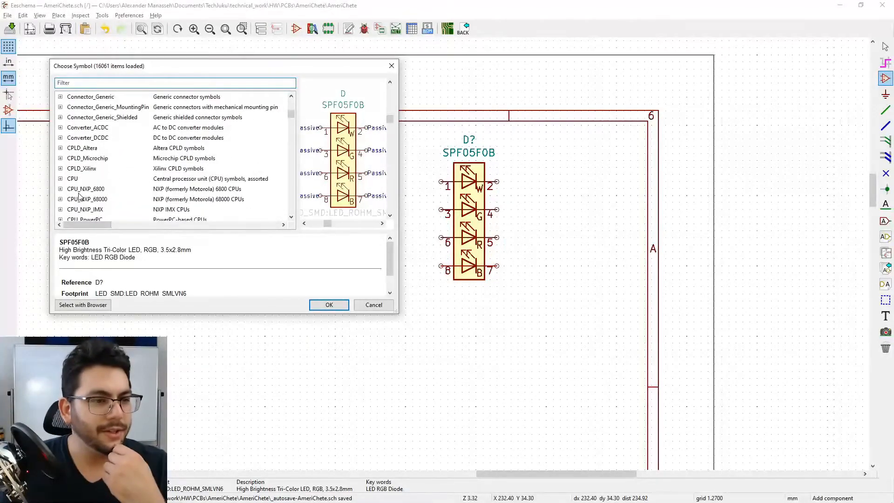
{"action": "scroll", "coordinate": [79, 196], "scroll_direction": "down", "scroll_amount": 5}
{"action": "scroll", "coordinate": [62, 176], "scroll_direction": "up", "scroll_amount": 1}
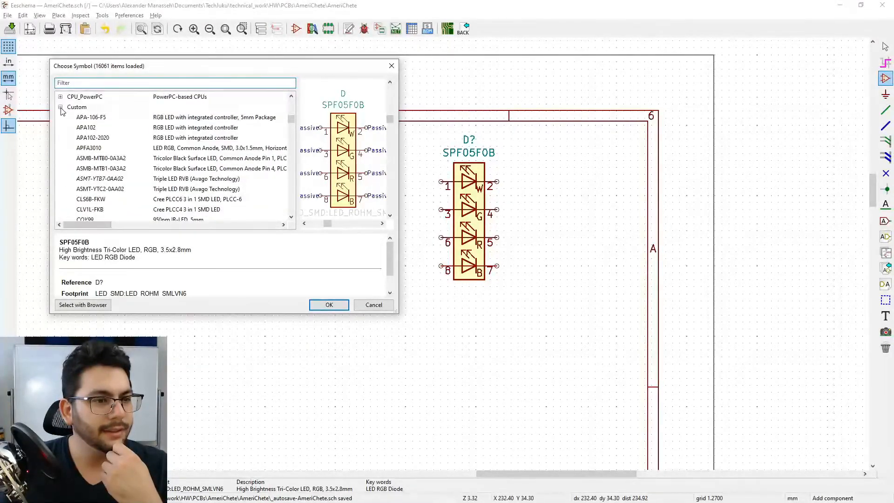
{"action": "left_click", "coordinate": [61, 108]}
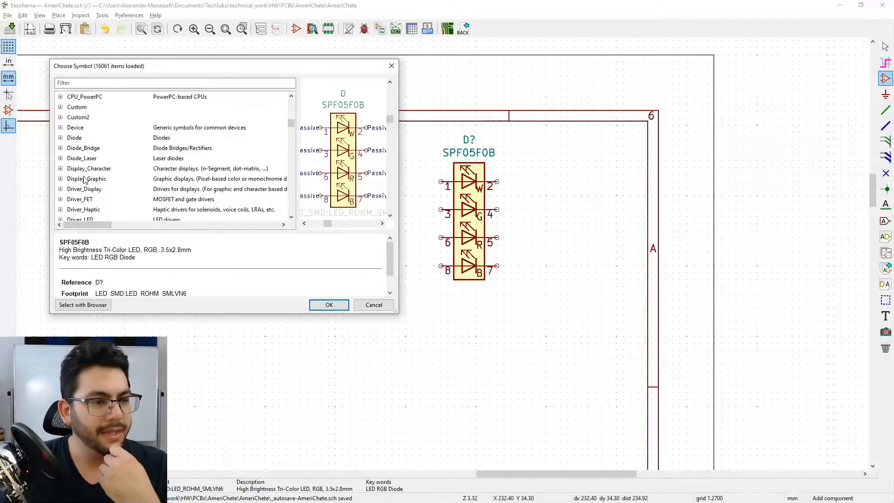
{"action": "left_click", "coordinate": [101, 200]}
{"action": "scroll", "coordinate": [96, 201], "scroll_direction": "down", "scroll_amount": 2}
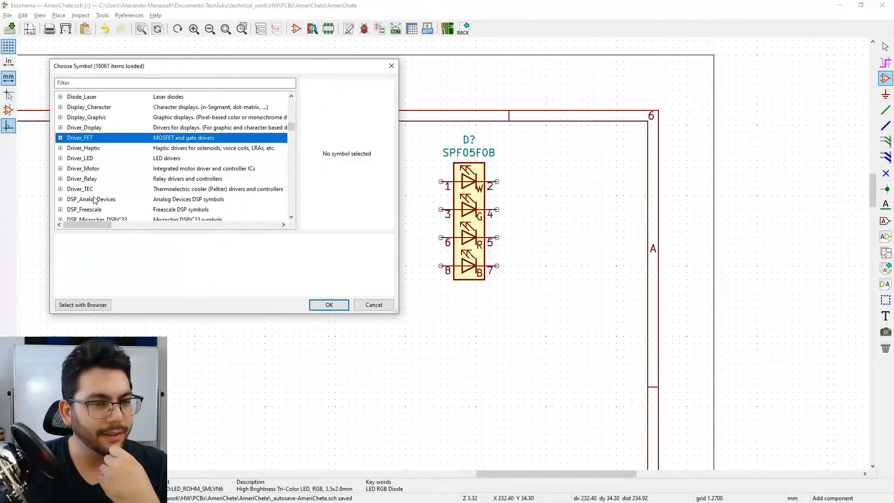
{"action": "left_click", "coordinate": [60, 138]}
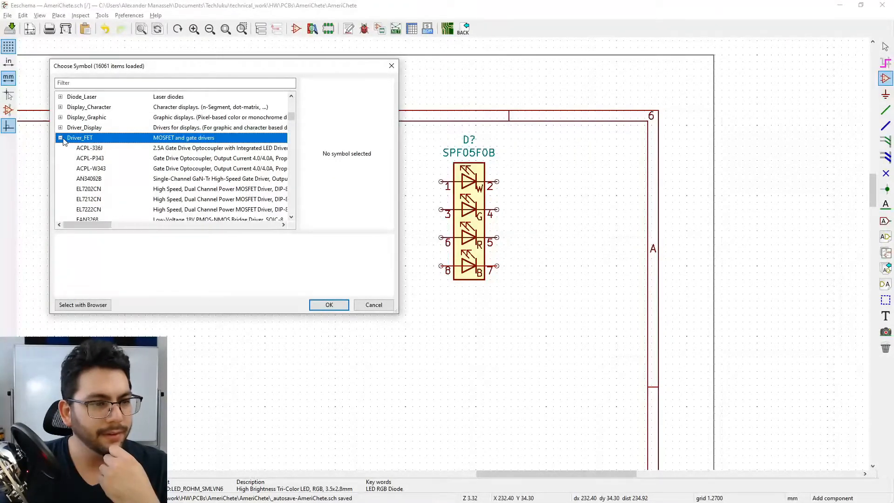
{"action": "left_click", "coordinate": [60, 138]}
{"action": "left_click", "coordinate": [60, 138]}
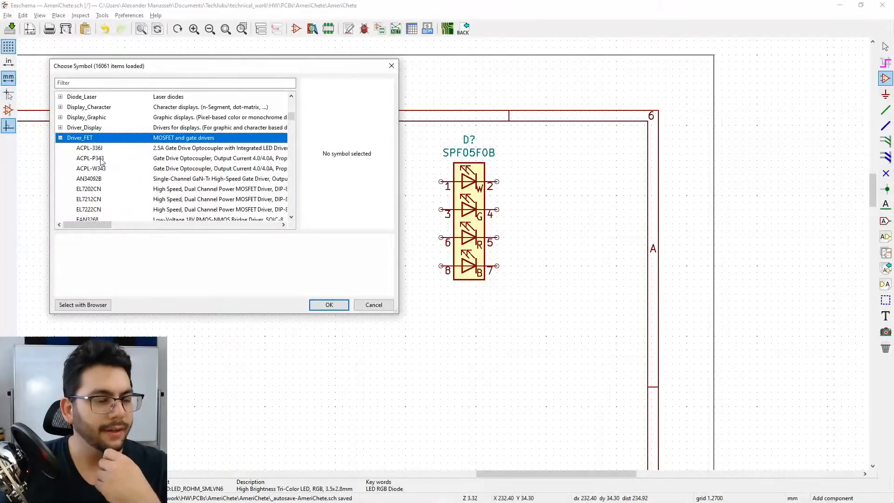
Step: Examine the Driver_FET symbols one by one from ACPL-336J to ITS724G, looking for a suitable MOSFET symbol
{"action": "left_click", "coordinate": [99, 148]}
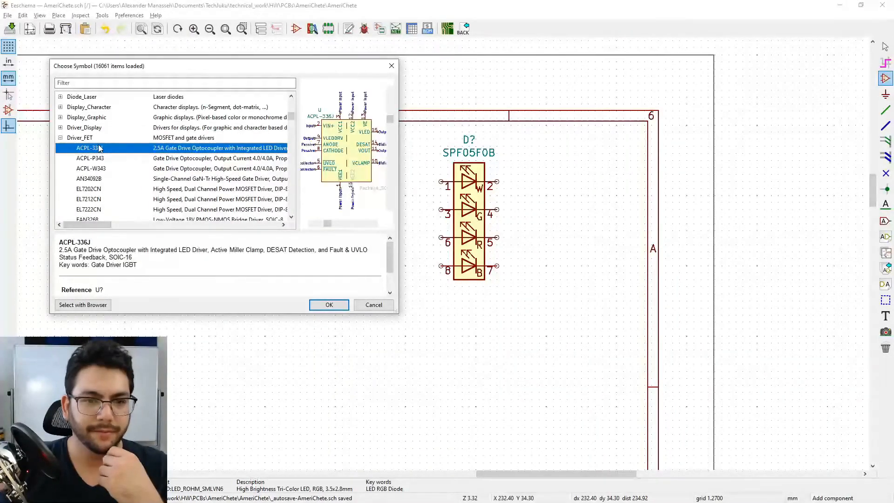
{"action": "key", "text": "Down"}
{"action": "key", "text": "Down"}
{"action": "key", "text": "Down"}
{"action": "key", "text": "Down"}
{"action": "key", "text": "Down"}
{"action": "key", "text": "Down"}
{"action": "key", "text": "Down"}
{"action": "key", "text": "Down"}
{"action": "key", "text": "Down"}
{"action": "key", "text": "Down"}
{"action": "key", "text": "Down"}
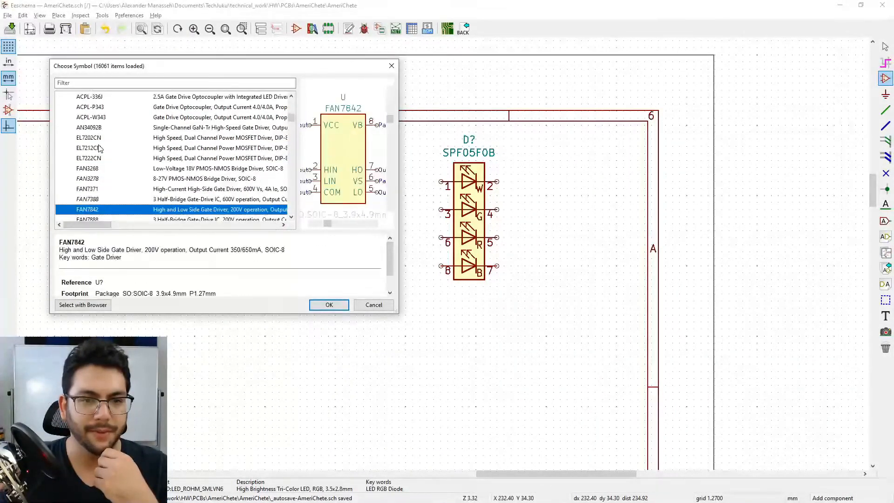
{"action": "key", "text": "Down"}
{"action": "key", "text": "Down"}
{"action": "key", "text": "Down"}
{"action": "key", "text": "Down"}
{"action": "key", "text": "Down"}
{"action": "key", "text": "Down"}
{"action": "key", "text": "Down"}
{"action": "key", "text": "Down"}
{"action": "key", "text": "Down"}
{"action": "key", "text": "Down"}
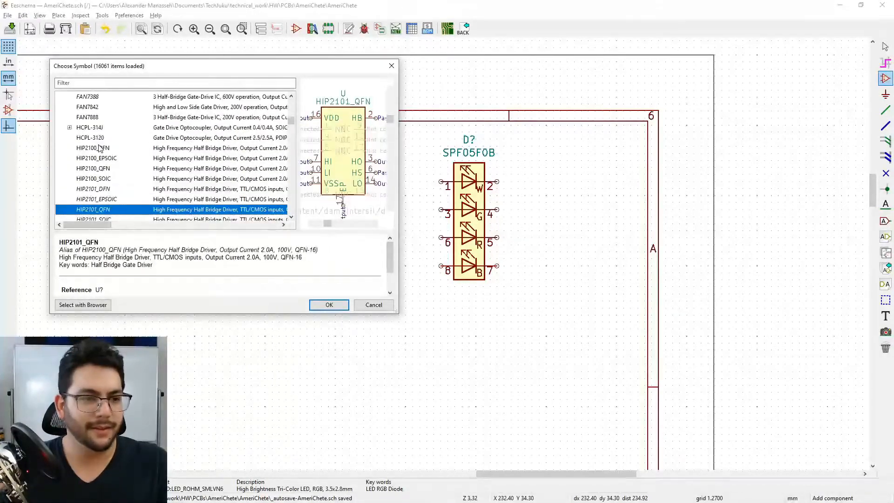
{"action": "key", "text": "Down"}
{"action": "key", "text": "Down"}
{"action": "key", "text": "Down"}
{"action": "key", "text": "Down"}
{"action": "key", "text": "Down"}
{"action": "key", "text": "Down"}
{"action": "key", "text": "Down"}
{"action": "key", "text": "Down"}
{"action": "key", "text": "Down"}
{"action": "key", "text": "Down"}
{"action": "key", "text": "Down"}
{"action": "key", "text": "Down"}
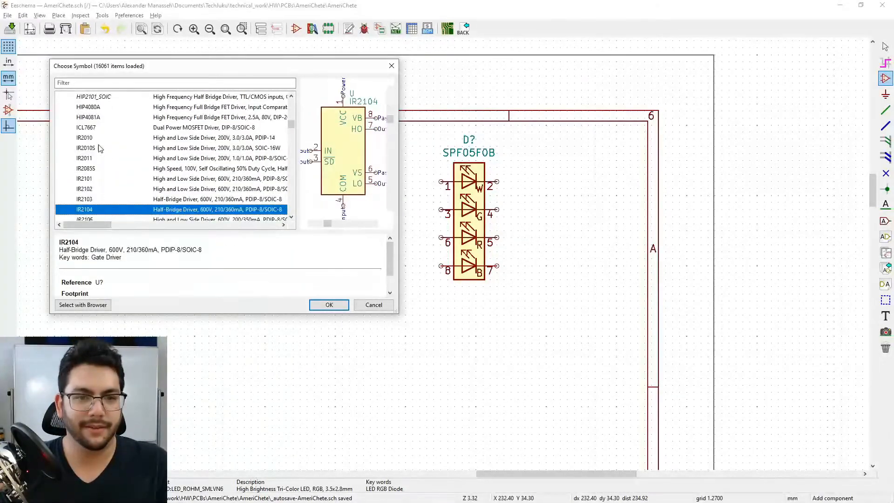
{"action": "key", "text": "Down"}
{"action": "key", "text": "Down"}
{"action": "key", "text": "Down"}
{"action": "key", "text": "Down"}
{"action": "key", "text": "Down"}
{"action": "key", "text": "Down"}
{"action": "key", "text": "Down"}
{"action": "key", "text": "Down"}
{"action": "key", "text": "Down"}
{"action": "key", "text": "Down"}
{"action": "key", "text": "Down"}
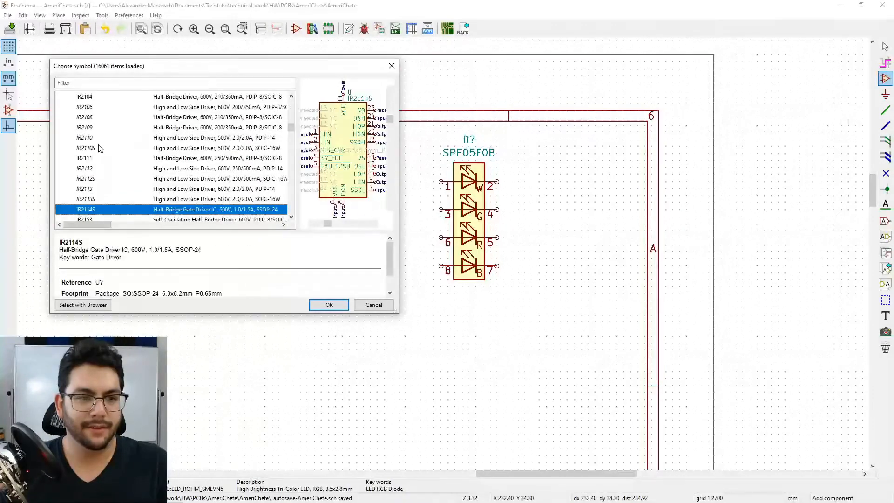
{"action": "key", "text": "Down"}
{"action": "key", "text": "Down"}
{"action": "key", "text": "Down"}
{"action": "key", "text": "Down"}
{"action": "key", "text": "Down"}
{"action": "key", "text": "Down"}
{"action": "key", "text": "Down"}
{"action": "key", "text": "Down"}
{"action": "key", "text": "Down"}
{"action": "key", "text": "Down"}
{"action": "key", "text": "Down"}
{"action": "key", "text": "Down"}
{"action": "key", "text": "Down"}
{"action": "key", "text": "Down"}
{"action": "key", "text": "Down"}
{"action": "key", "text": "Down"}
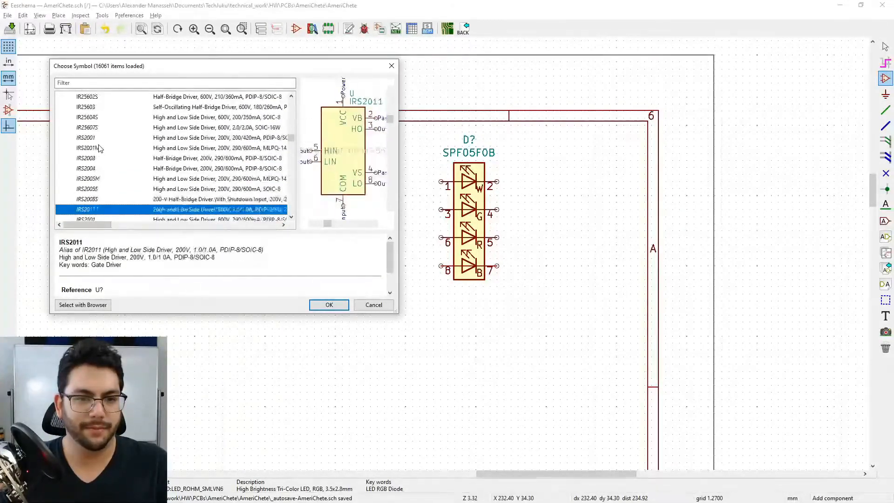
{"action": "key", "text": "Down"}
{"action": "key", "text": "Down"}
{"action": "key", "text": "Down"}
{"action": "key", "text": "Down"}
{"action": "key", "text": "Down"}
{"action": "key", "text": "Down"}
{"action": "key", "text": "Down"}
{"action": "key", "text": "Down"}
{"action": "key", "text": "Down"}
{"action": "key", "text": "Down"}
{"action": "key", "text": "Down"}
{"action": "key", "text": "Down"}
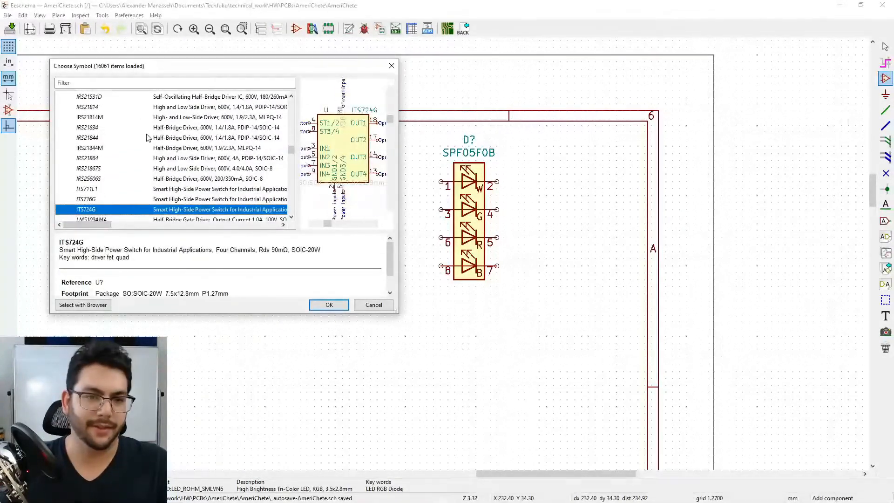
Step: Check the end of the Driver_FET library, then collapse it and expand the Device library
{"action": "left_click_drag", "start_coordinate": [290, 145], "coordinate": [291, 162]}
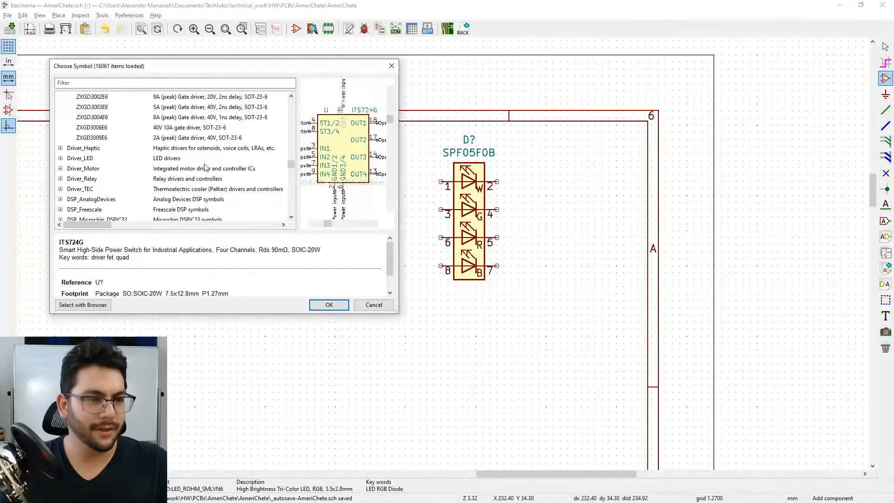
{"action": "left_click_drag", "start_coordinate": [293, 174], "coordinate": [298, 119]}
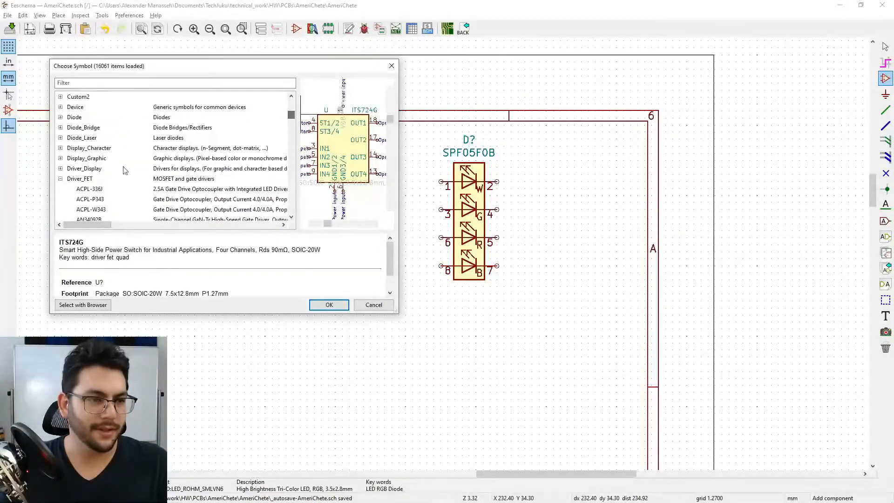
{"action": "left_click", "coordinate": [61, 180]}
{"action": "left_click", "coordinate": [61, 107]}
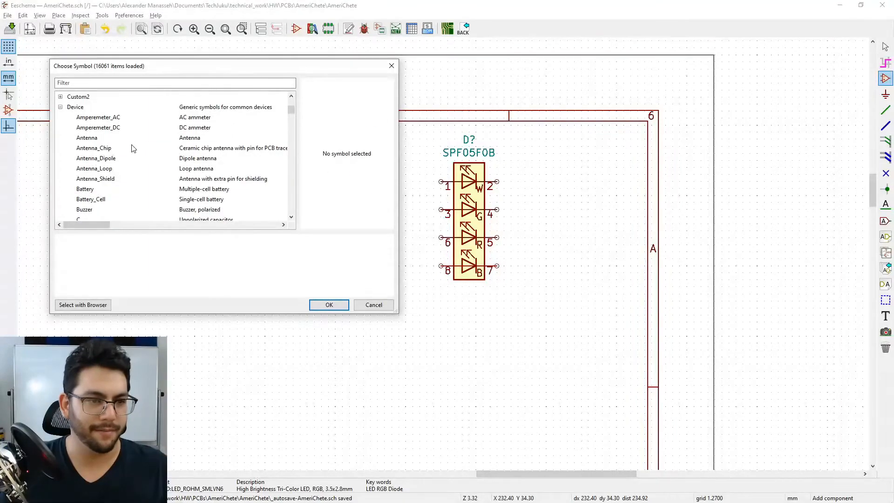
Step: Preview the first Device library symbols, from the antennas through the circuit breakers to the polarized capacitor CP
{"action": "left_click", "coordinate": [119, 149]}
{"action": "left_click", "coordinate": [123, 169]}
{"action": "scroll", "coordinate": [119, 183], "scroll_direction": "down", "scroll_amount": 3}
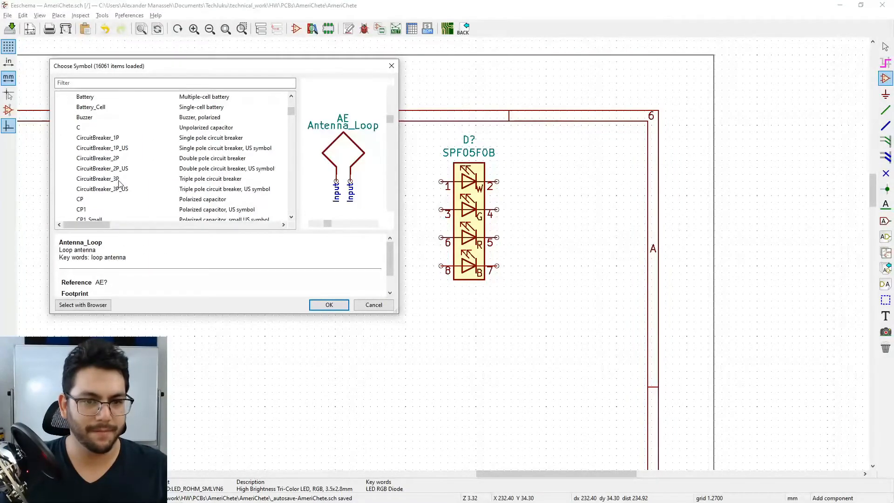
{"action": "left_click", "coordinate": [122, 148]}
{"action": "scroll", "coordinate": [102, 175], "scroll_direction": "down", "scroll_amount": 3}
{"action": "left_click", "coordinate": [107, 107]}
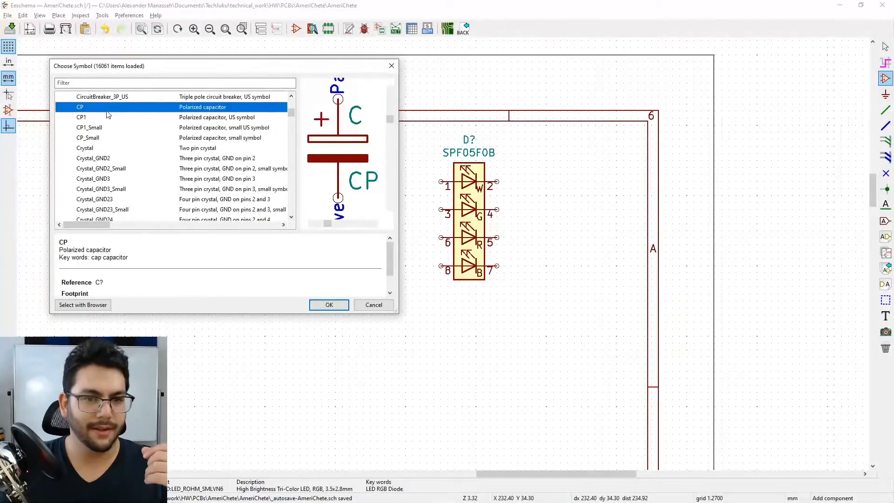
Step: Examine the Device symbols one by one from CP to D_x2_Serial_KCA, looking for a suitable MOSFET symbol
{"action": "key", "text": "Down"}
{"action": "key", "text": "Down"}
{"action": "key", "text": "Down"}
{"action": "key", "text": "Down"}
{"action": "key", "text": "Down"}
{"action": "key", "text": "Down"}
{"action": "key", "text": "Down"}
{"action": "key", "text": "Down"}
{"action": "key", "text": "Down"}
{"action": "key", "text": "Down"}
{"action": "key", "text": "Down"}
{"action": "key", "text": "Down"}
{"action": "key", "text": "Down"}
{"action": "key", "text": "Down"}
{"action": "key", "text": "Down"}
{"action": "key", "text": "Down"}
{"action": "key", "text": "Down"}
{"action": "key", "text": "Down"}
{"action": "key", "text": "Down"}
{"action": "key", "text": "Down"}
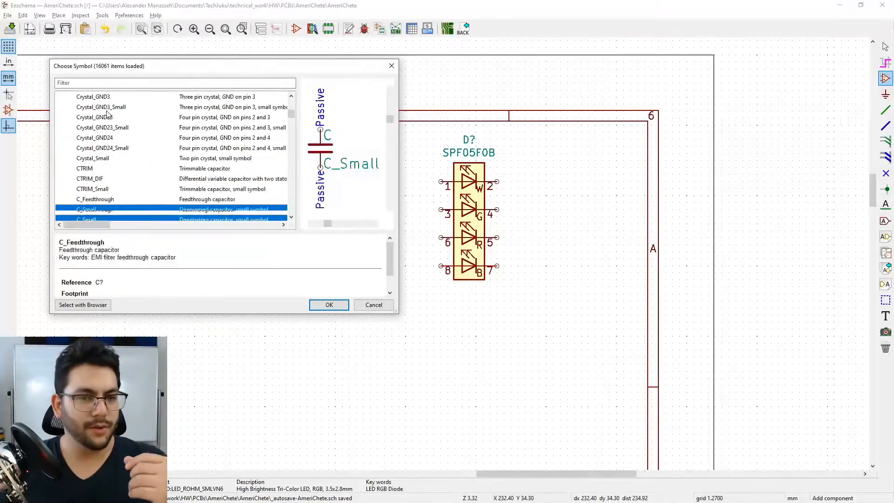
{"action": "key", "text": "Down"}
{"action": "key", "text": "Down"}
{"action": "key", "text": "Down"}
{"action": "key", "text": "Down"}
{"action": "key", "text": "Down"}
{"action": "key", "text": "Down"}
{"action": "key", "text": "Down"}
{"action": "key", "text": "Down"}
{"action": "key", "text": "Down"}
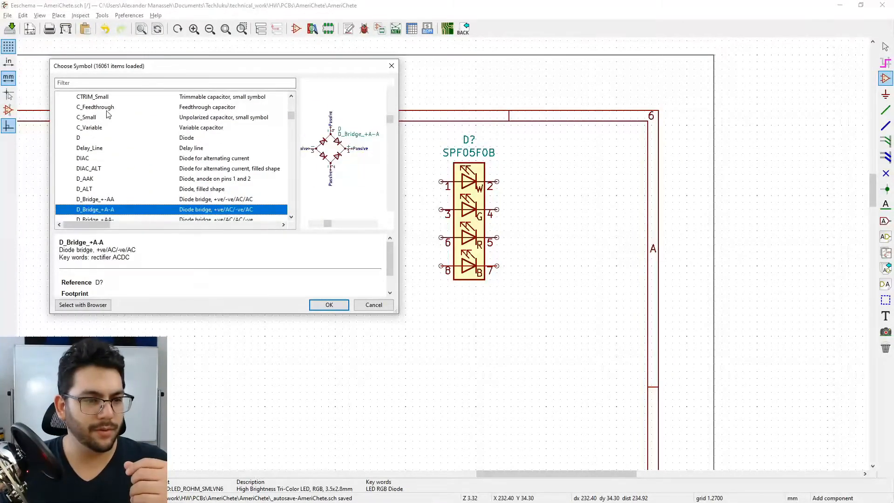
{"action": "key", "text": "Down"}
{"action": "key", "text": "Down"}
{"action": "key", "text": "Down"}
{"action": "key", "text": "Down"}
{"action": "key", "text": "Down"}
{"action": "key", "text": "Down"}
{"action": "key", "text": "Down"}
{"action": "key", "text": "Down"}
{"action": "key", "text": "Down"}
{"action": "key", "text": "Down"}
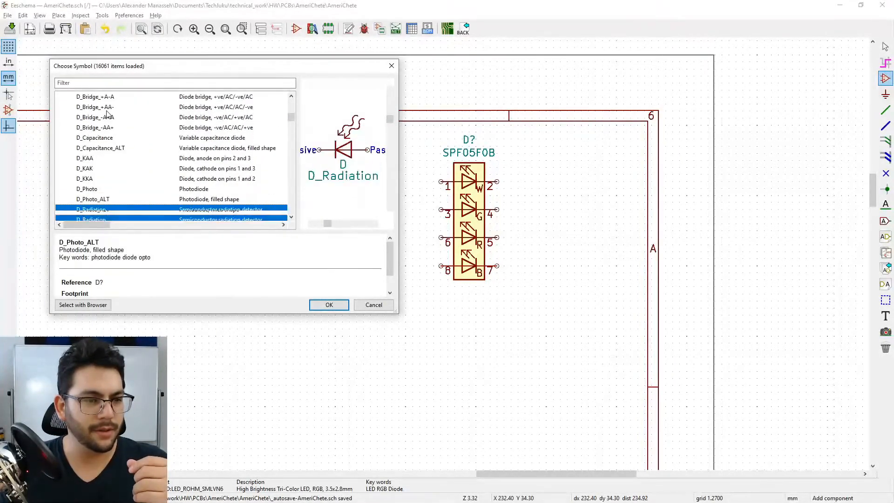
{"action": "key", "text": "Down"}
{"action": "key", "text": "Down"}
{"action": "key", "text": "Down"}
{"action": "key", "text": "Down"}
{"action": "key", "text": "Down"}
{"action": "key", "text": "Down"}
{"action": "key", "text": "Down"}
{"action": "key", "text": "Down"}
{"action": "key", "text": "Down"}
{"action": "key", "text": "Down"}
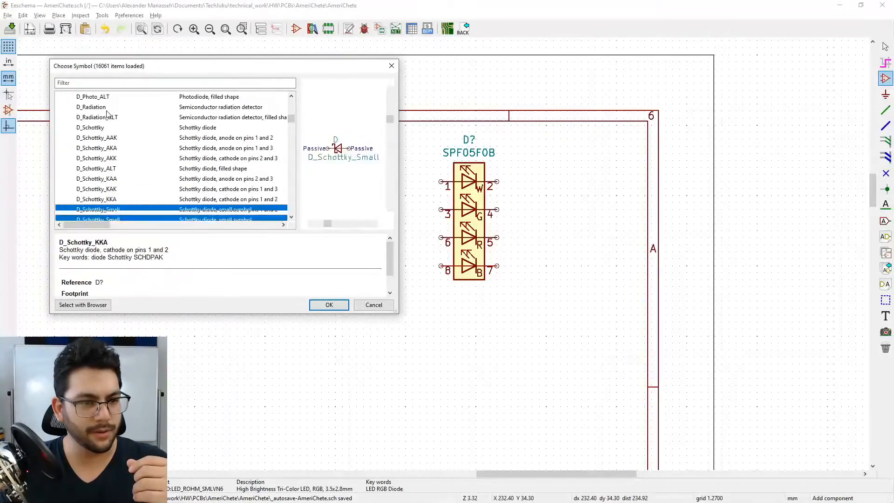
{"action": "key", "text": "Down"}
{"action": "key", "text": "Down"}
{"action": "key", "text": "Down"}
{"action": "key", "text": "Down"}
{"action": "key", "text": "Down"}
{"action": "key", "text": "Down"}
{"action": "key", "text": "Down"}
{"action": "key", "text": "Down"}
{"action": "key", "text": "Down"}
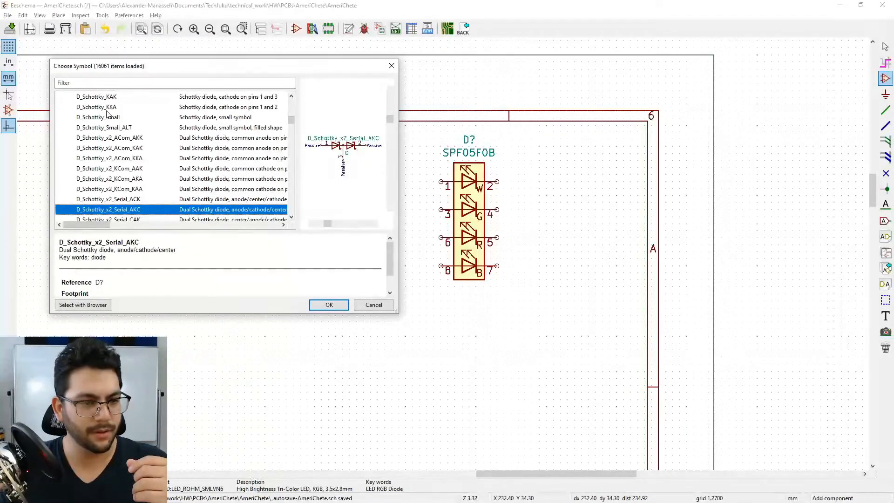
{"action": "key", "text": "Down"}
{"action": "key", "text": "Down"}
{"action": "key", "text": "Down"}
{"action": "key", "text": "Down"}
{"action": "key", "text": "Down"}
{"action": "key", "text": "Down"}
{"action": "key", "text": "Down"}
{"action": "key", "text": "Down"}
{"action": "key", "text": "Down"}
{"action": "key", "text": "Down"}
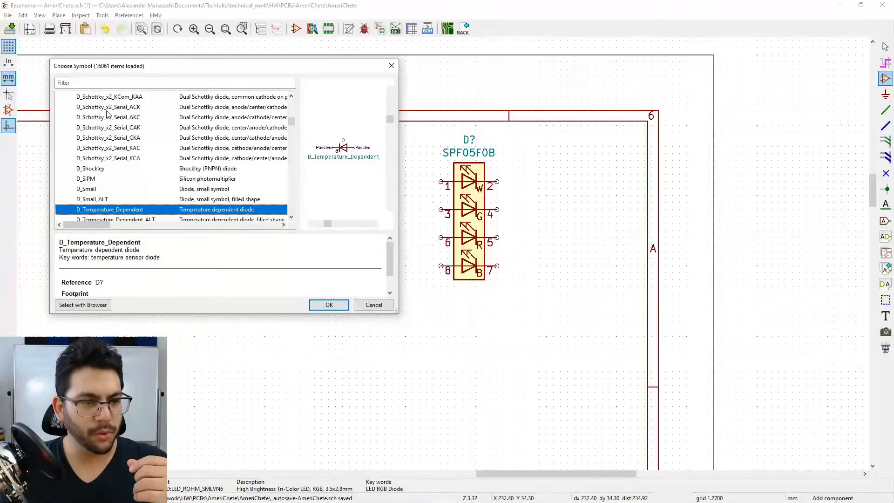
{"action": "key", "text": "Down"}
{"action": "key", "text": "Down"}
{"action": "key", "text": "Down"}
{"action": "key", "text": "Down"}
{"action": "key", "text": "Down"}
{"action": "key", "text": "Down"}
{"action": "key", "text": "Down"}
{"action": "key", "text": "Down"}
{"action": "key", "text": "Down"}
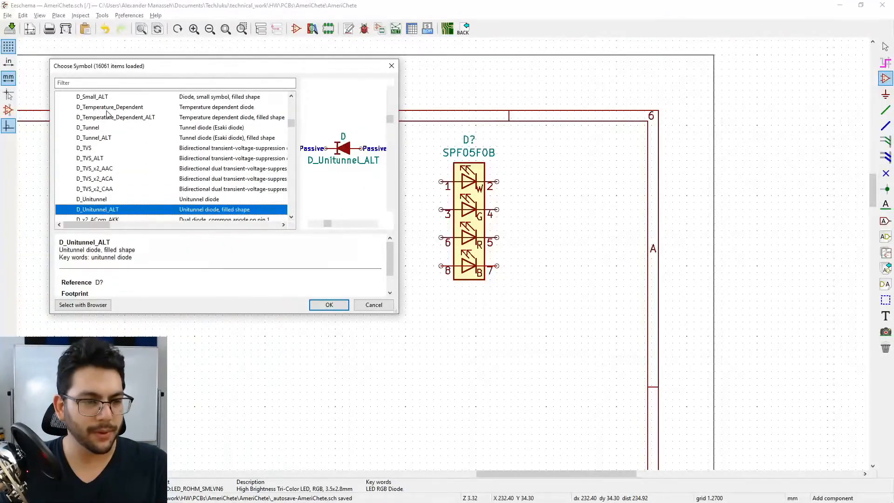
{"action": "key", "text": "Down"}
{"action": "key", "text": "Down"}
{"action": "key", "text": "Down"}
{"action": "key", "text": "Down"}
{"action": "key", "text": "Down"}
{"action": "key", "text": "Down"}
{"action": "key", "text": "Down"}
{"action": "key", "text": "Down"}
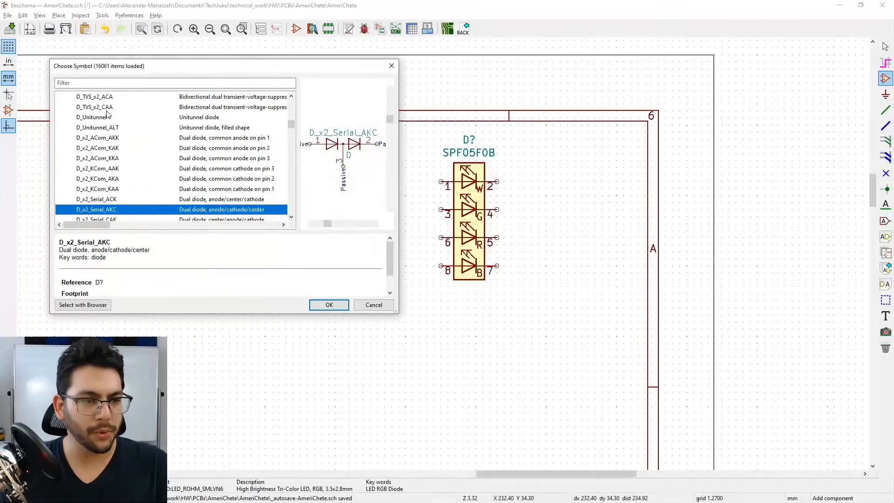
{"action": "key", "text": "Down"}
{"action": "key", "text": "Down"}
Step: Look through the Device library from the Zener diodes past the fuses, LEDs and inductors to the net ties
{"action": "scroll", "coordinate": [144, 135], "scroll_direction": "down", "scroll_amount": 2}
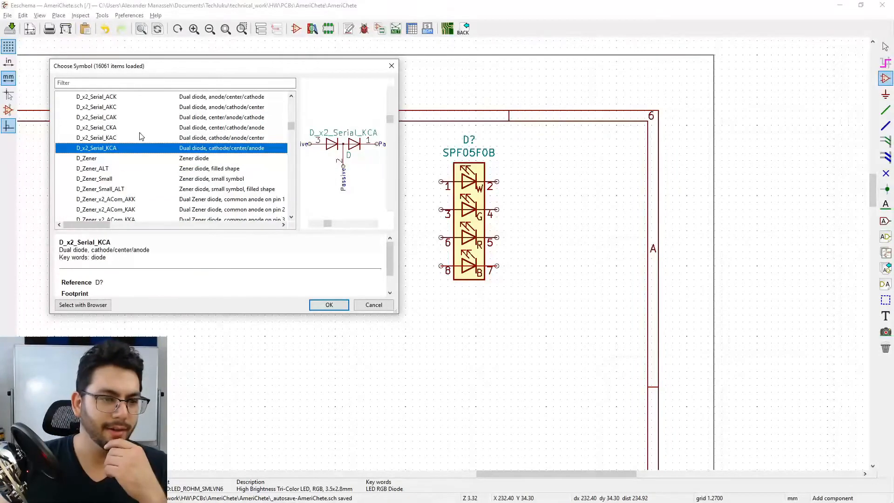
{"action": "scroll", "coordinate": [135, 156], "scroll_direction": "down", "scroll_amount": 9}
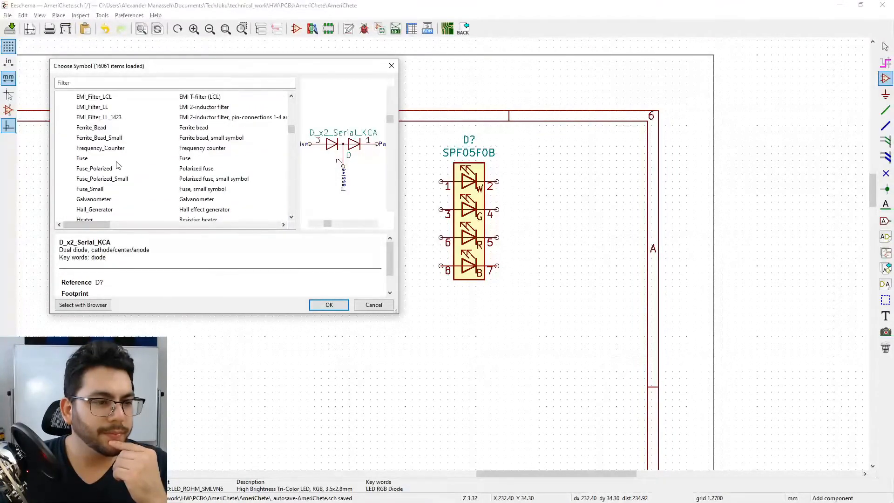
{"action": "scroll", "coordinate": [120, 163], "scroll_direction": "down", "scroll_amount": 1}
{"action": "scroll", "coordinate": [120, 162], "scroll_direction": "down", "scroll_amount": 8}
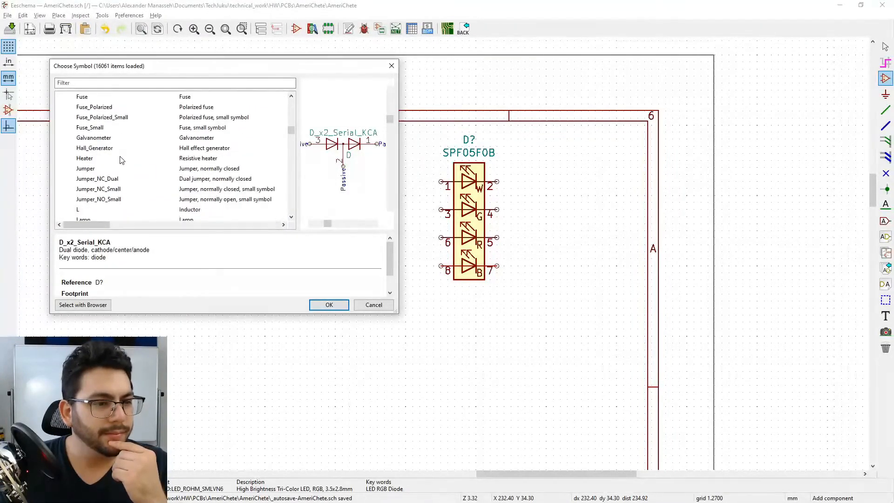
{"action": "scroll", "coordinate": [118, 165], "scroll_direction": "down", "scroll_amount": 10}
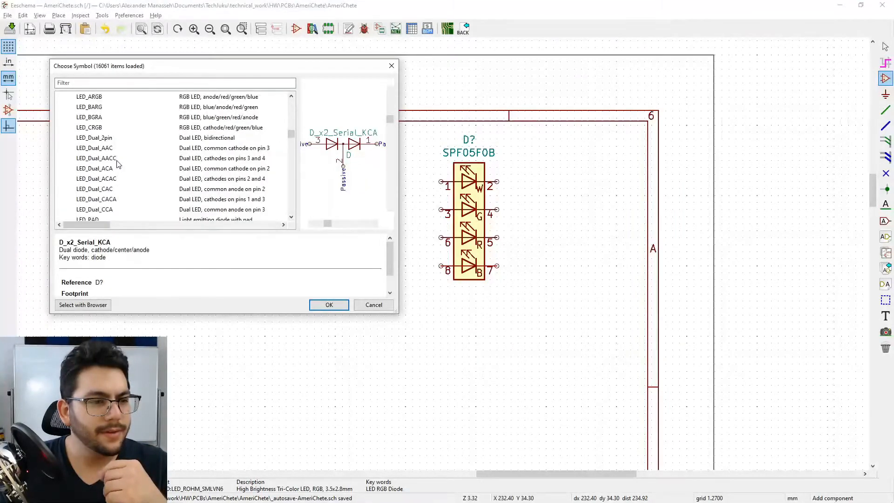
{"action": "scroll", "coordinate": [97, 186], "scroll_direction": "down", "scroll_amount": 10}
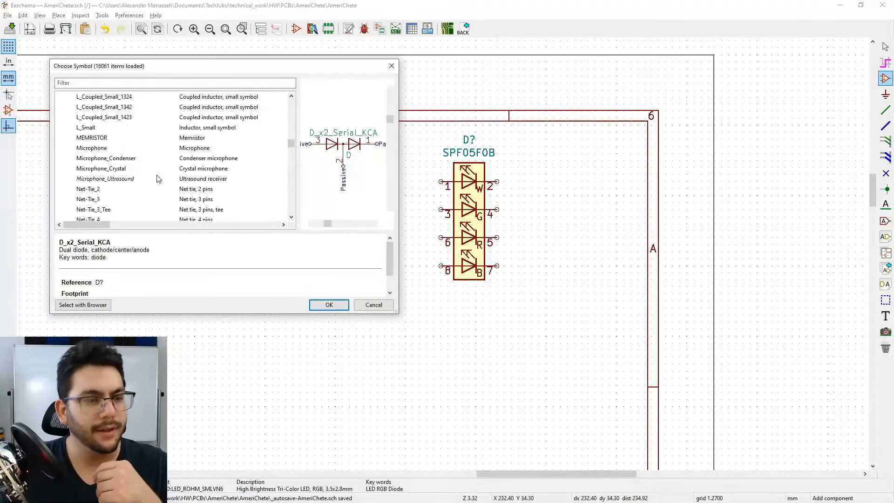
{"action": "scroll", "coordinate": [139, 192], "scroll_direction": "down", "scroll_amount": 1}
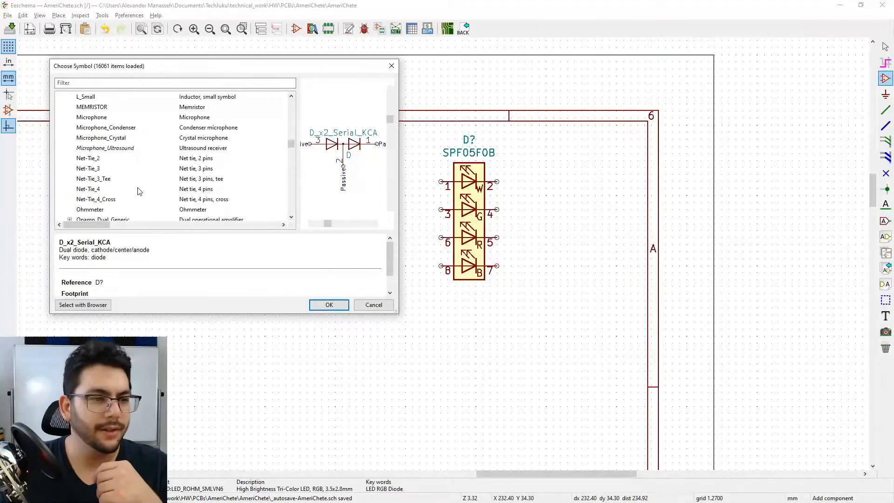
Step: Preview the MEMRISTOR symbol and the crystal, ultrasound and condenser microphone symbols
{"action": "left_click", "coordinate": [102, 107]}
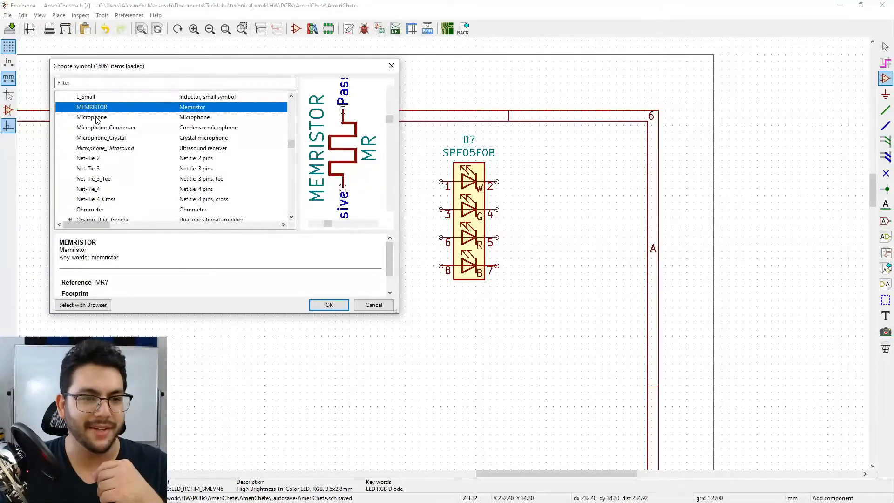
{"action": "left_click", "coordinate": [113, 139]}
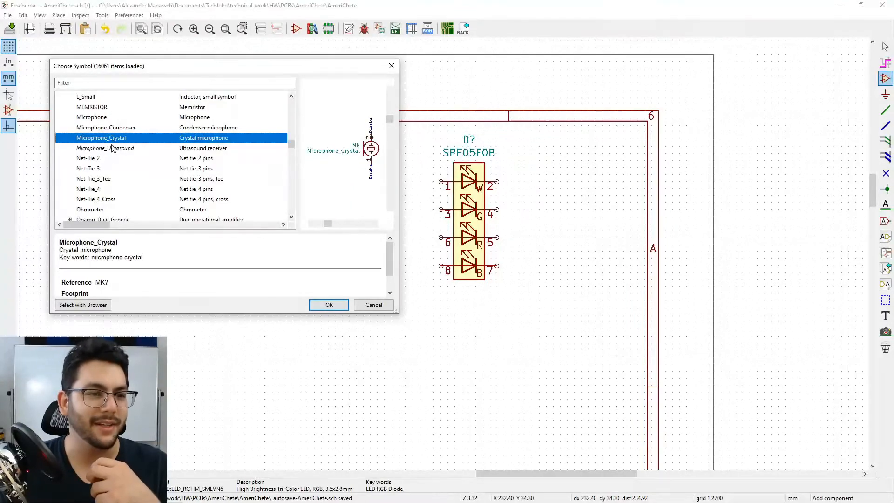
{"action": "left_click", "coordinate": [112, 148]}
{"action": "left_click", "coordinate": [116, 131]}
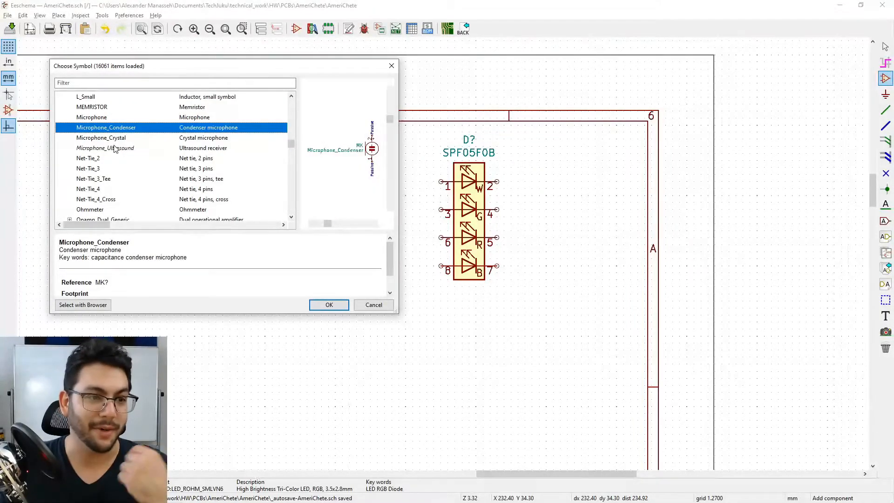
Step: Examine the dual transistor symbols in the Device library, including the Q_DUAL_NPN and Q_DUAL_PMOS variants
{"action": "scroll", "coordinate": [116, 149], "scroll_direction": "down", "scroll_amount": 2}
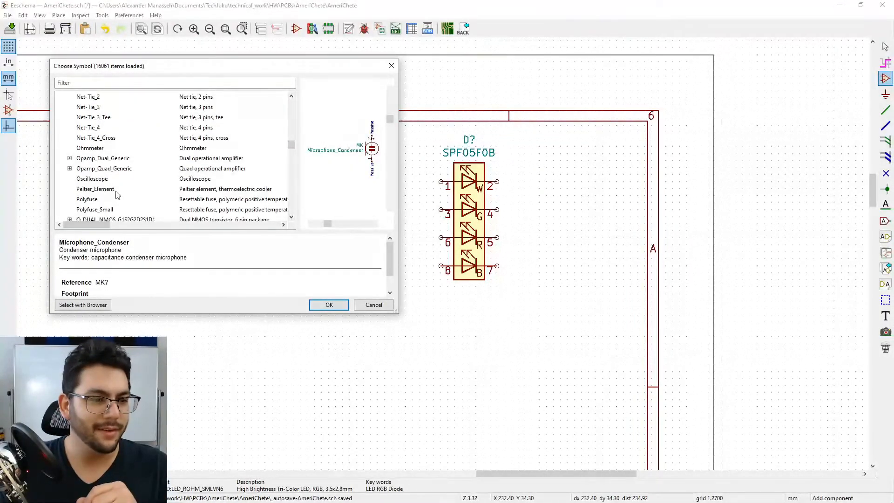
{"action": "scroll", "coordinate": [117, 194], "scroll_direction": "down", "scroll_amount": 4}
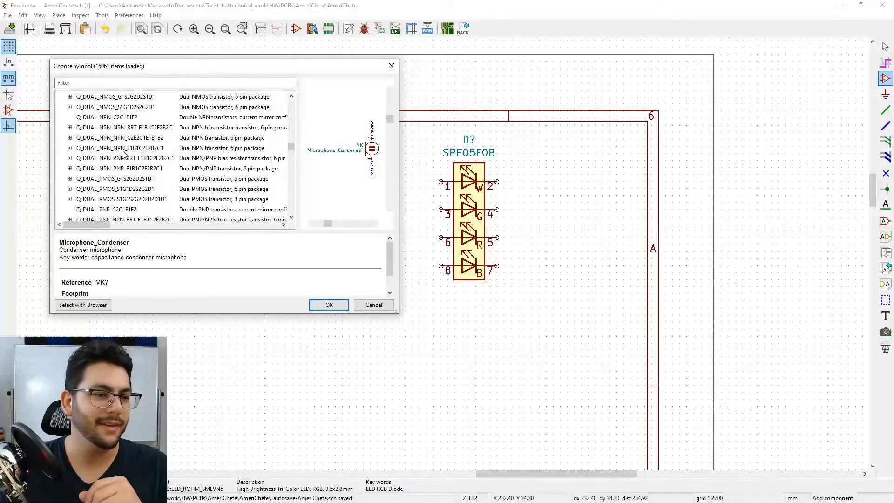
{"action": "left_click", "coordinate": [123, 117]}
{"action": "left_click", "coordinate": [126, 148]}
{"action": "left_click", "coordinate": [129, 179]}
{"action": "left_click", "coordinate": [130, 148]}
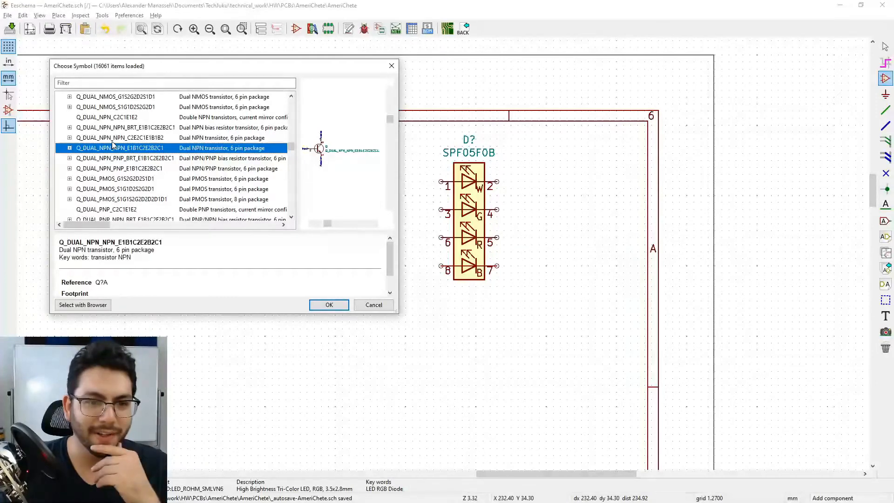
{"action": "key", "text": "Up"}
{"action": "key", "text": "Up"}
{"action": "scroll", "coordinate": [126, 144], "scroll_direction": "up", "scroll_amount": 1}
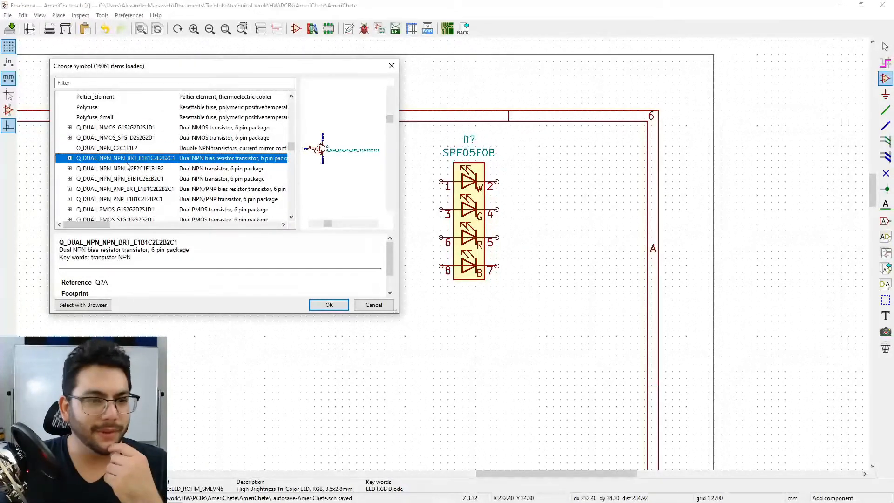
{"action": "scroll", "coordinate": [118, 188], "scroll_direction": "down", "scroll_amount": 2}
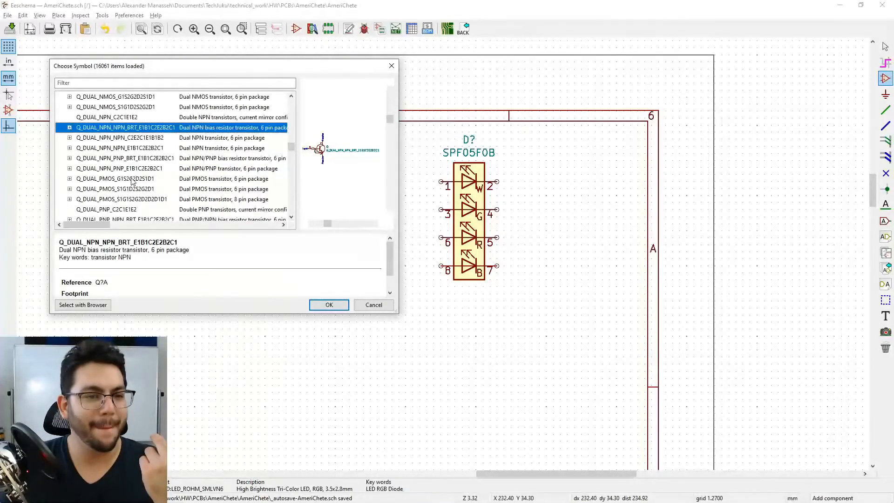
{"action": "scroll", "coordinate": [140, 177], "scroll_direction": "down", "scroll_amount": 2}
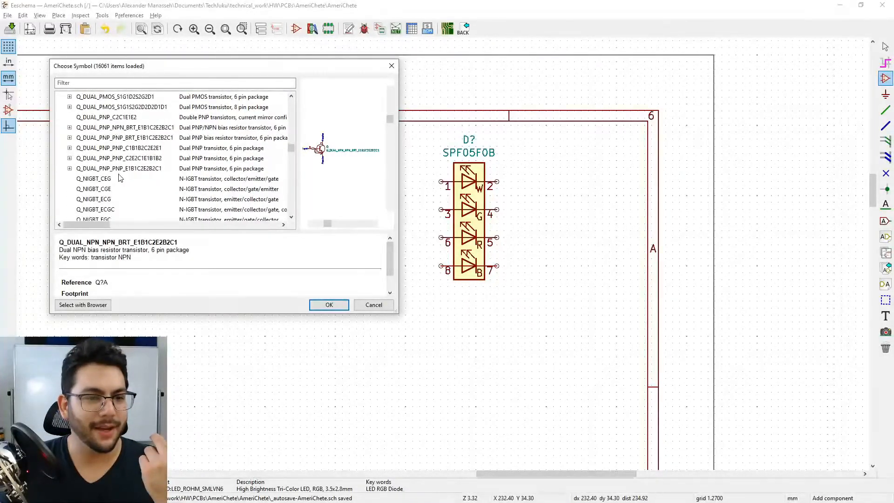
Step: Preview the single N-IGBT symbols from Q_NIGBT_CEG to Q_NIGBT_ECGC and the N-JFET symbols Q_NJFET_DGS and Q_NJFET_DSG
{"action": "left_click", "coordinate": [119, 179]}
{"action": "left_click", "coordinate": [112, 189]}
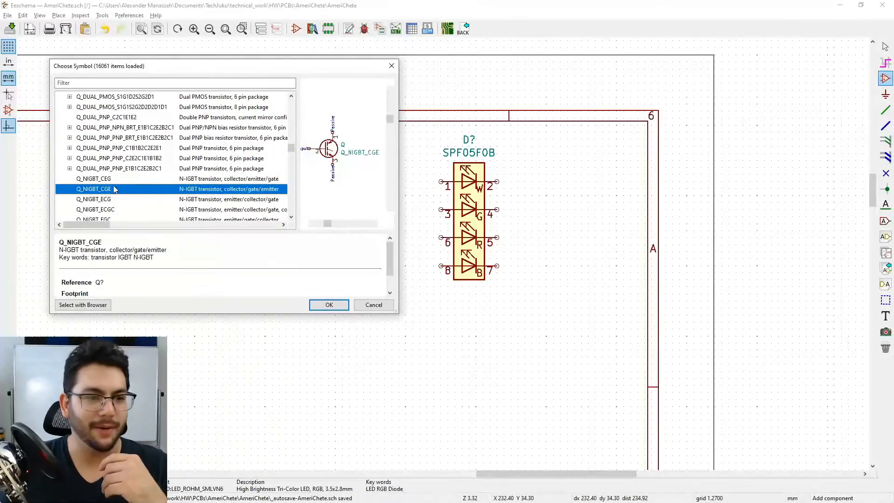
{"action": "left_click", "coordinate": [117, 199]}
{"action": "left_click", "coordinate": [123, 209]}
{"action": "scroll", "coordinate": [135, 200], "scroll_direction": "down", "scroll_amount": 1}
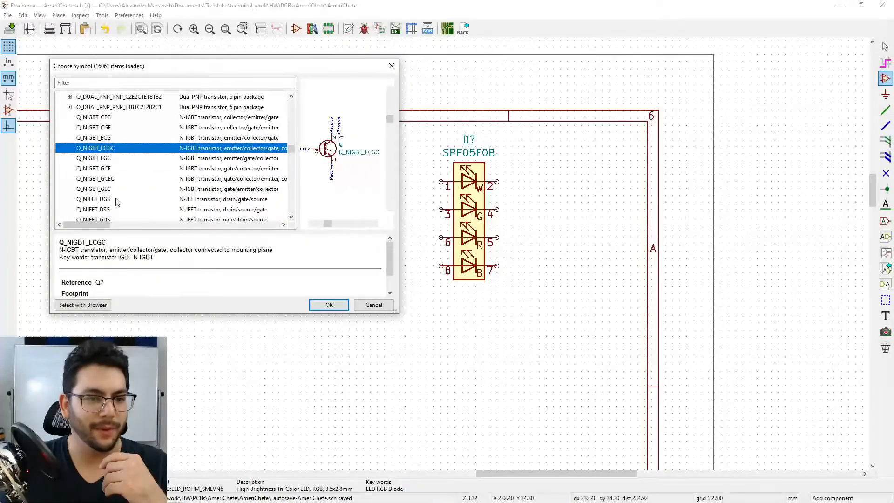
{"action": "left_click", "coordinate": [157, 199]}
{"action": "left_click", "coordinate": [115, 209]}
{"action": "left_click", "coordinate": [134, 201]}
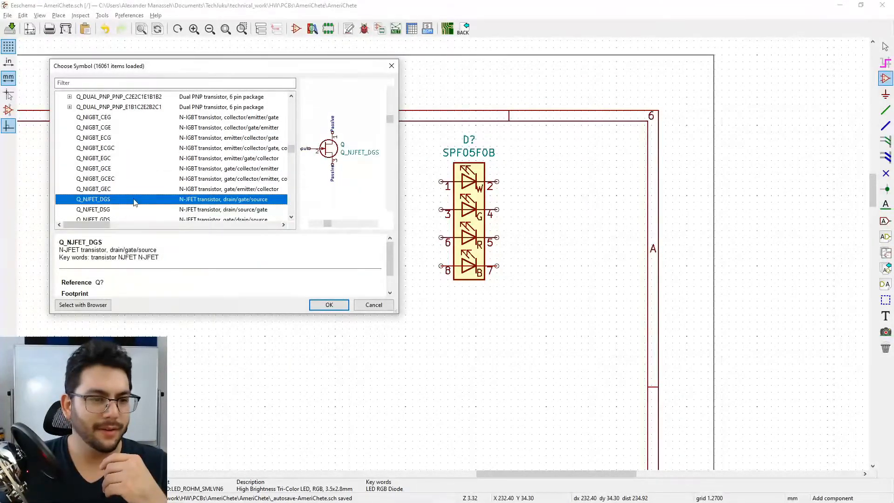
Step: Compare the N-MOSFET symbols Q_NMOS_DGS and Q_NMOS_DSG in the Device library, then select Q_NMOS_DGS
{"action": "scroll", "coordinate": [143, 171], "scroll_direction": "down", "scroll_amount": 2}
{"action": "left_click", "coordinate": [111, 201]}
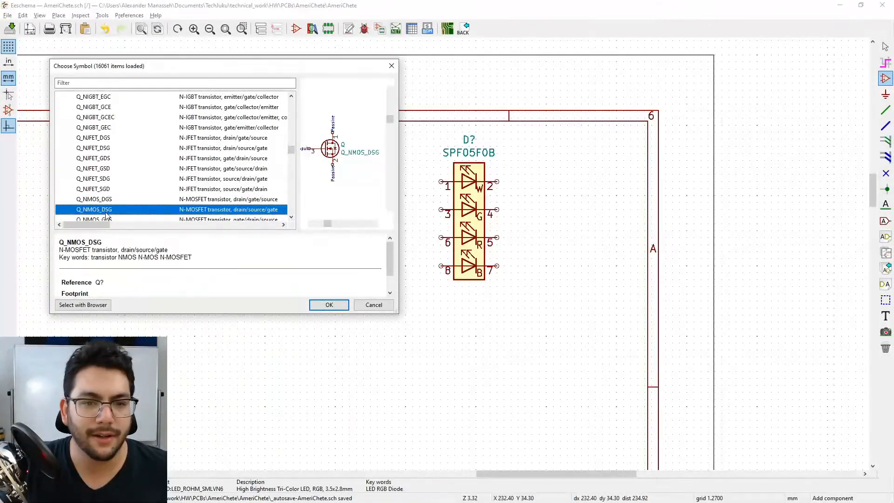
{"action": "left_click", "coordinate": [106, 211]}
{"action": "left_click", "coordinate": [107, 202]}
{"action": "left_click", "coordinate": [109, 209]}
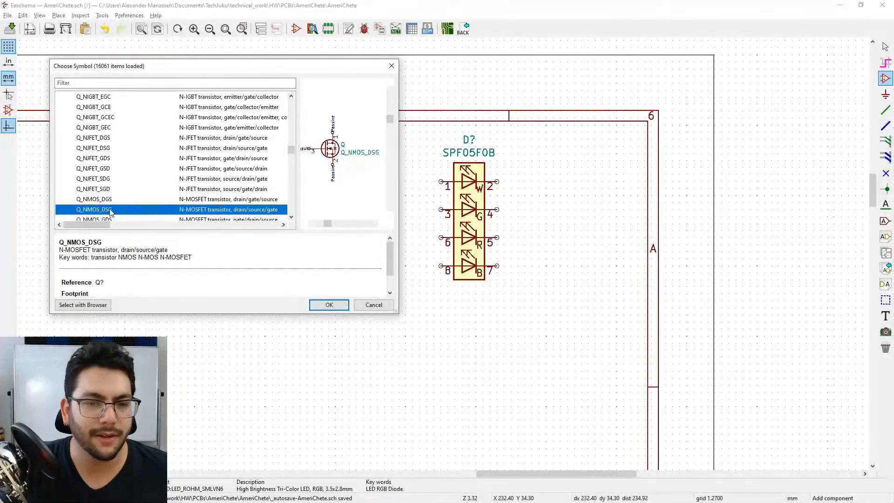
{"action": "scroll", "coordinate": [122, 203], "scroll_direction": "down", "scroll_amount": 1}
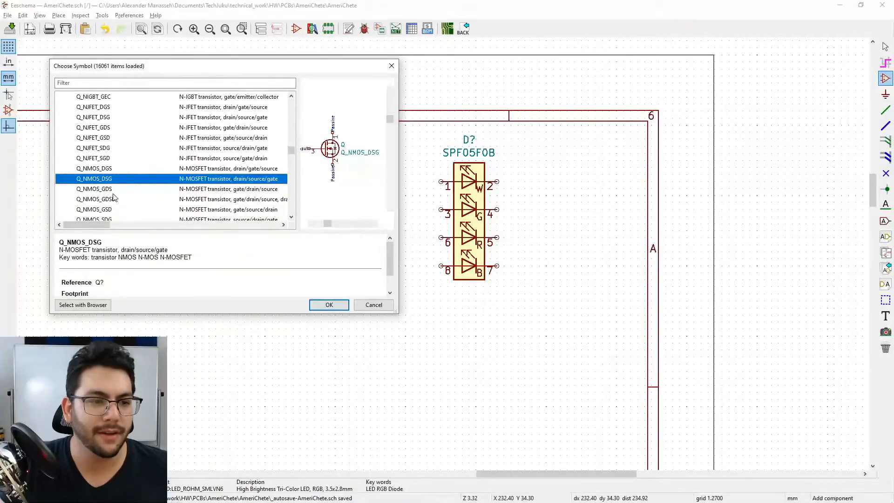
{"action": "left_click", "coordinate": [117, 170]}
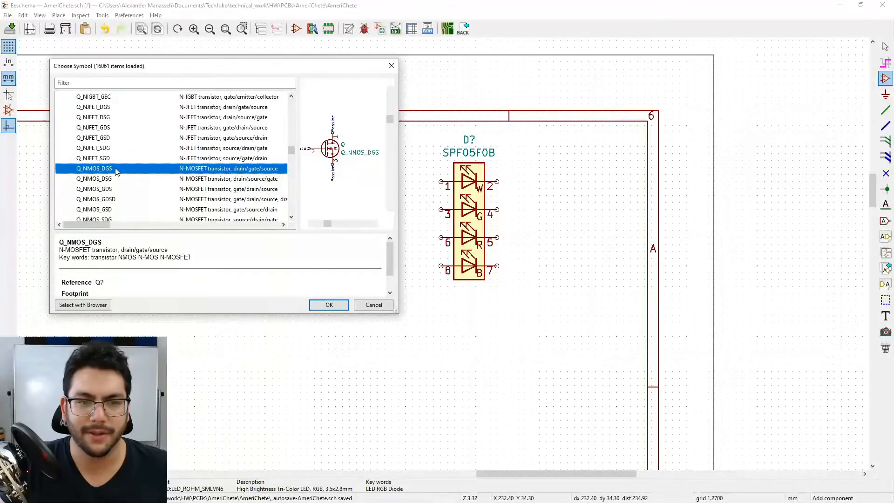
Step: Switch to Firefox and show the Digi-Key product page for the BSD316SNL6327XT N-channel MOSFET
{"action": "key", "text": "alt+Tab"}
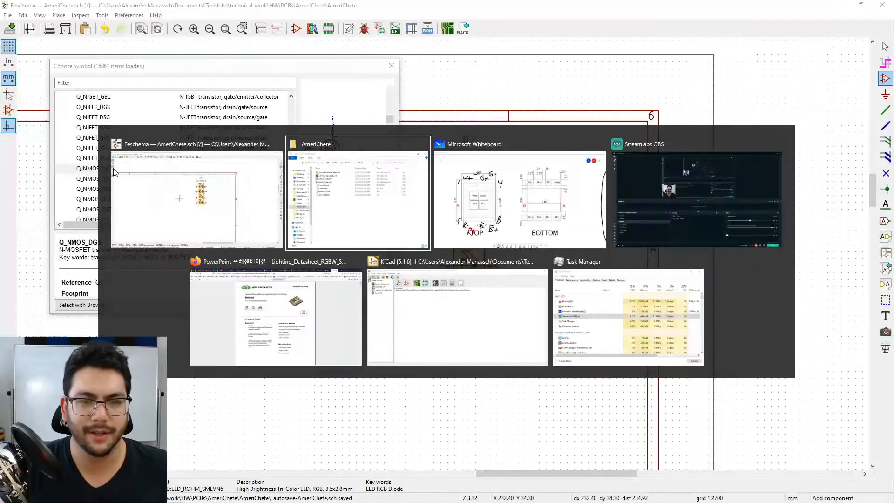
{"action": "key", "text": "alt+Tab"}
{"action": "key", "text": "alt+Tab"}
{"action": "key", "text": "alt+Tab"}
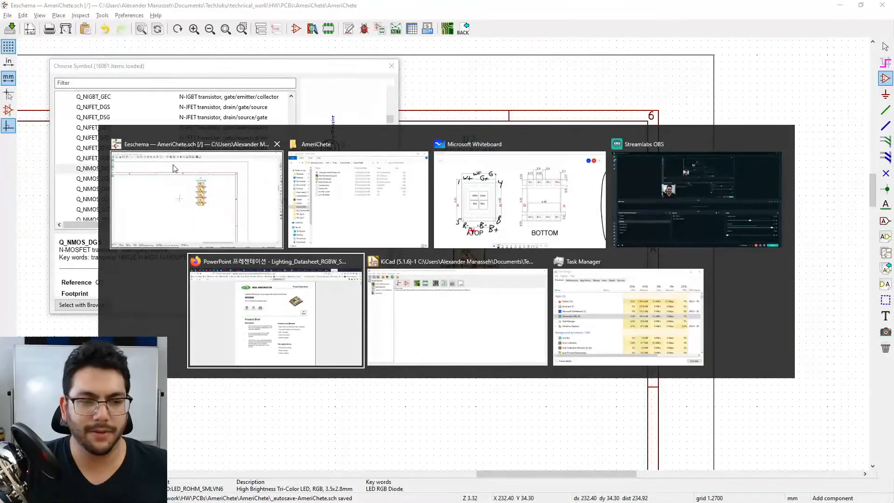
{"action": "left_click", "coordinate": [612, 12]}
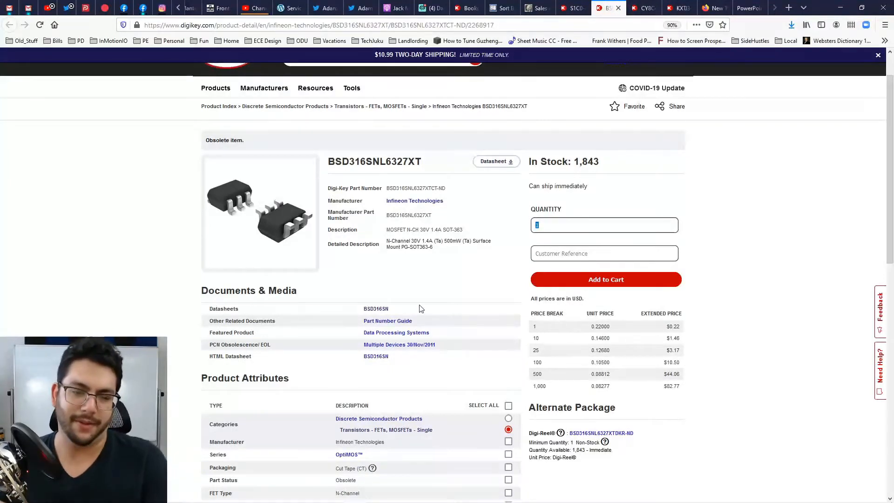
Step: Open the BSD316SN datasheet from the product page and examine the MOSFET's pinout diagram and PG-SOT363 package drawing
{"action": "left_click", "coordinate": [367, 311]}
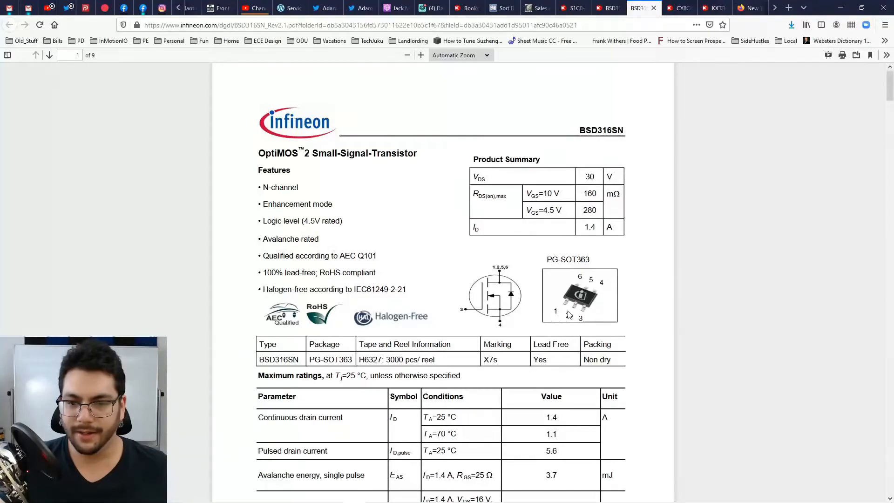
{"action": "scroll", "coordinate": [352, 306], "scroll_direction": "down", "scroll_amount": 6}
{"action": "scroll", "coordinate": [484, 291], "scroll_direction": "up", "scroll_amount": 5}
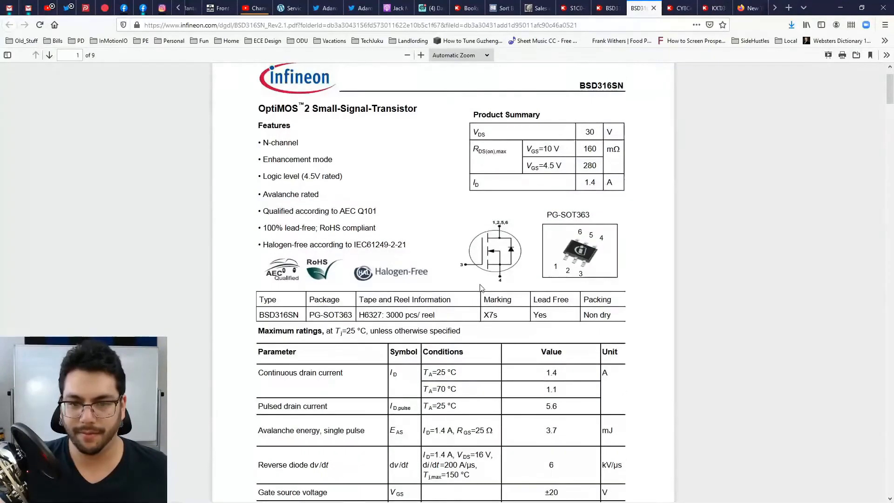
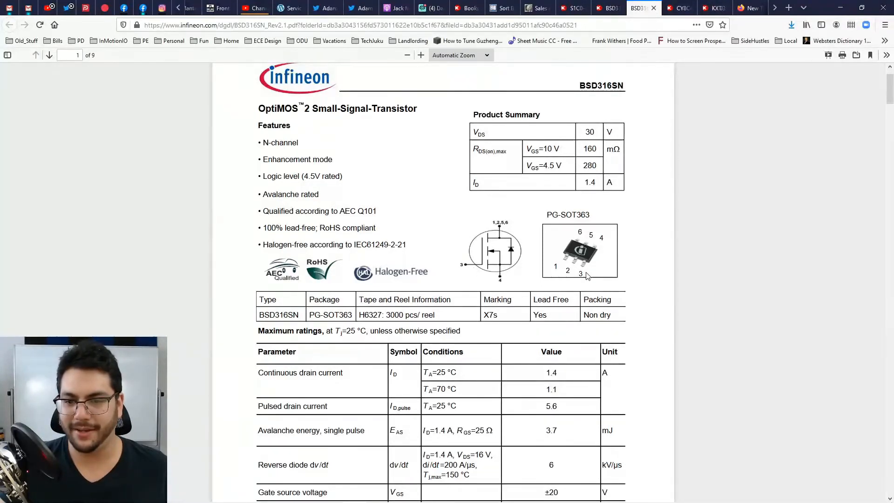
Step: Return to the KiCad schematic editor and preview the N-MOSFET symbols Q_NMOS_DSG, Q_NMOS_SGD, Q_NMOS_SDGD and Q_NMOS_GDSD
{"action": "key", "text": "alt+Tab"}
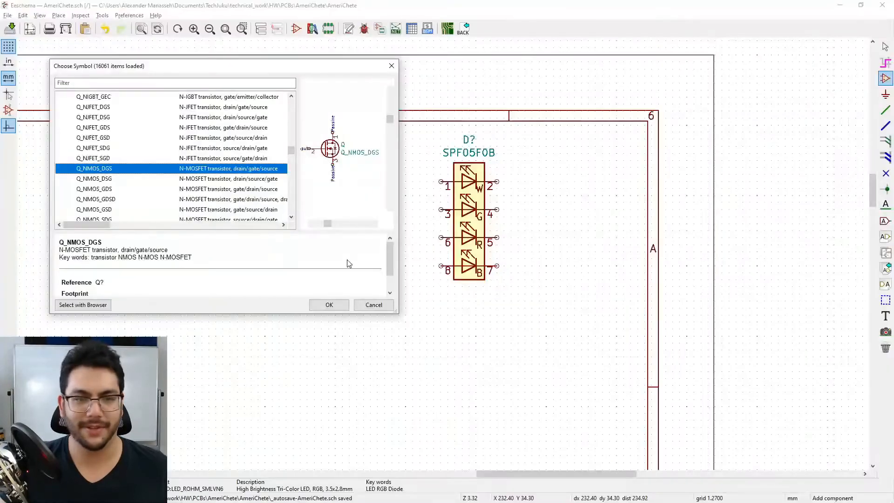
{"action": "left_click", "coordinate": [105, 179]}
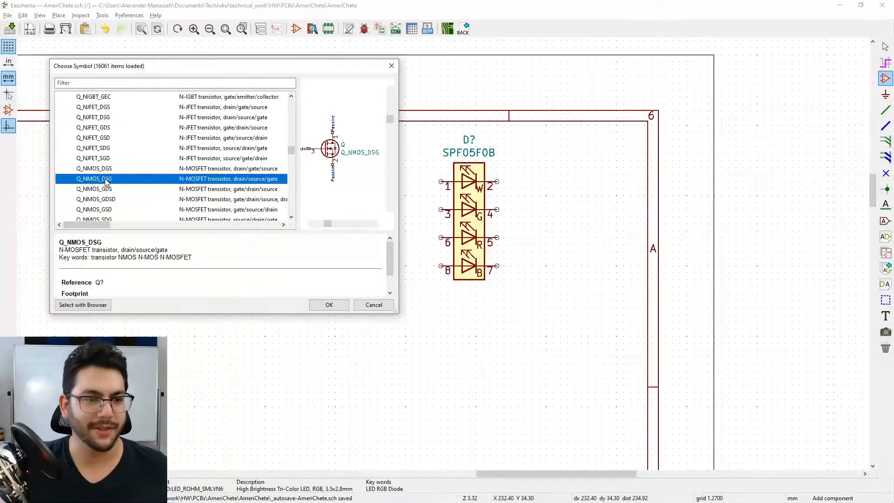
{"action": "scroll", "coordinate": [125, 205], "scroll_direction": "down", "scroll_amount": 1}
{"action": "scroll", "coordinate": [124, 201], "scroll_direction": "down", "scroll_amount": 1}
{"action": "left_click", "coordinate": [104, 197]}
{"action": "left_click", "coordinate": [104, 189]}
{"action": "left_click", "coordinate": [105, 180]}
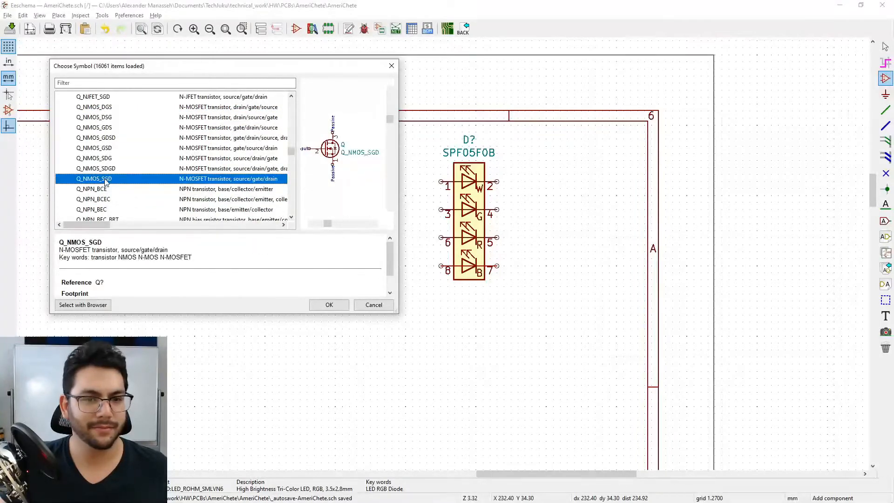
{"action": "left_click", "coordinate": [103, 169]}
{"action": "left_click", "coordinate": [110, 137]}
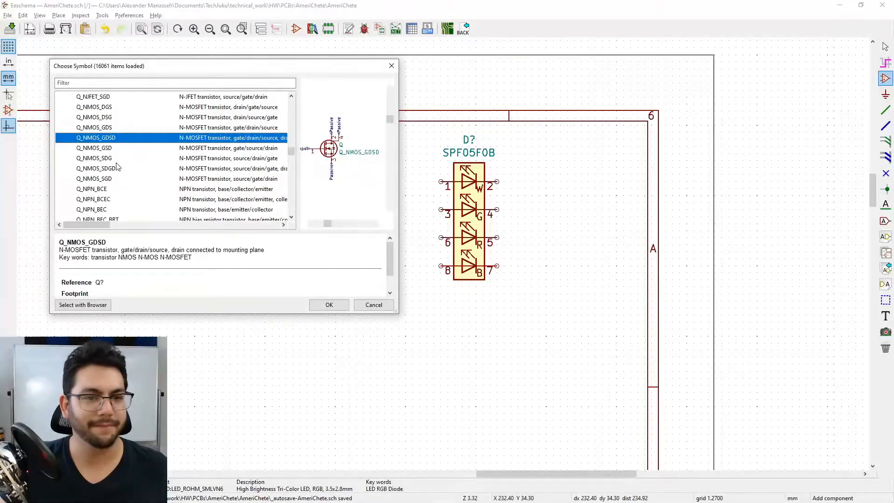
Step: Compare the symbols Q_NMOS_GDS, Q_NMOS_GDSD and Q_NMOS_DGS, and leave the symbol chooser without placing one
{"action": "scroll", "coordinate": [123, 174], "scroll_direction": "up", "scroll_amount": 1}
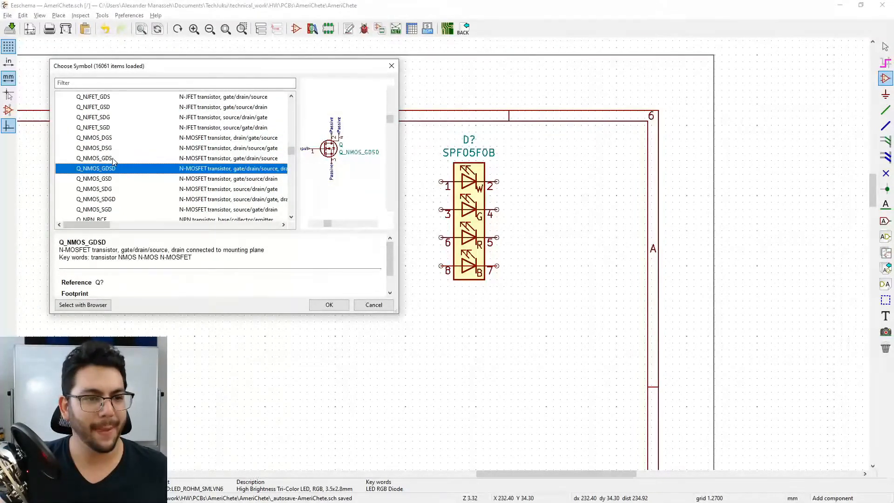
{"action": "left_click", "coordinate": [113, 161]}
{"action": "left_click", "coordinate": [111, 169]}
{"action": "left_click", "coordinate": [114, 159]}
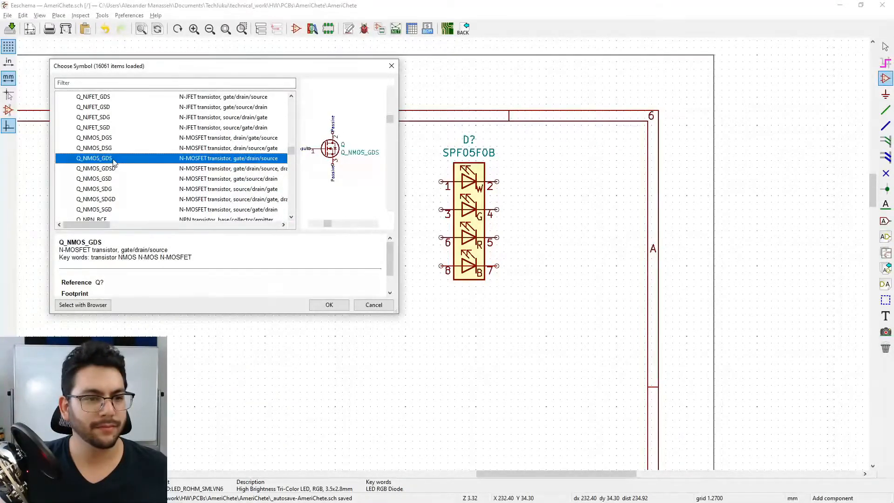
{"action": "left_click", "coordinate": [112, 138]}
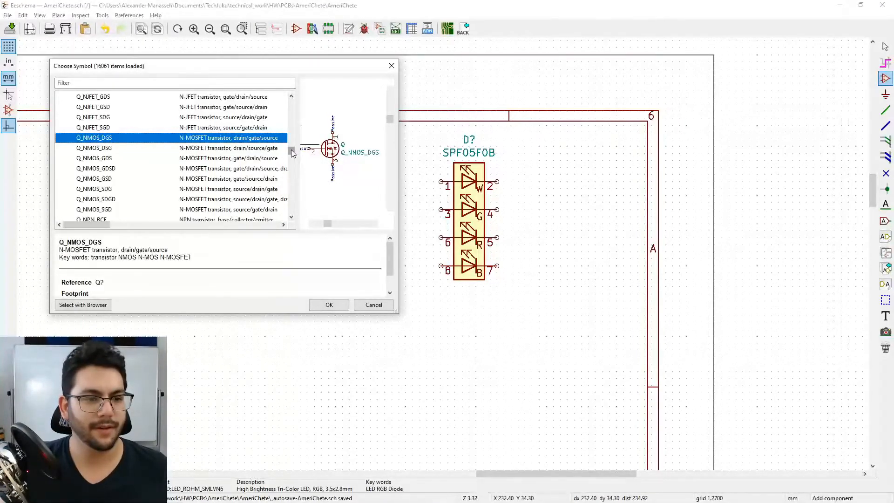
{"action": "left_click", "coordinate": [374, 305]}
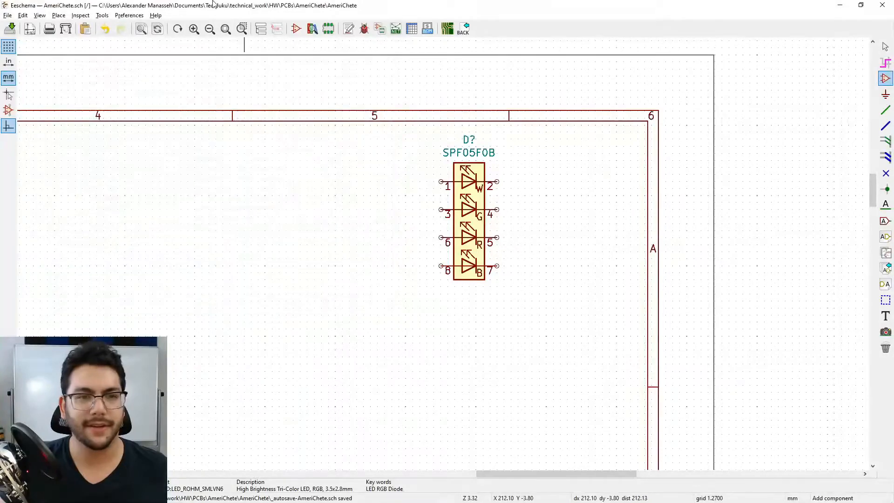
Step: Open the Symbol Editor and filter its libraries for "mosfet"
{"action": "left_click", "coordinate": [297, 28]}
{"action": "left_click_drag", "start_coordinate": [180, 101], "coordinate": [180, 114]}
{"action": "left_click", "coordinate": [87, 55]}
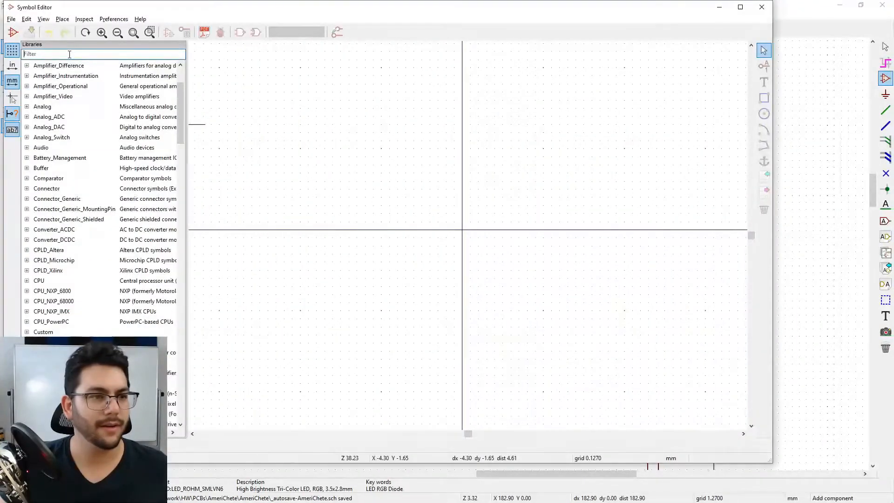
{"action": "type", "text": "mosfte"}
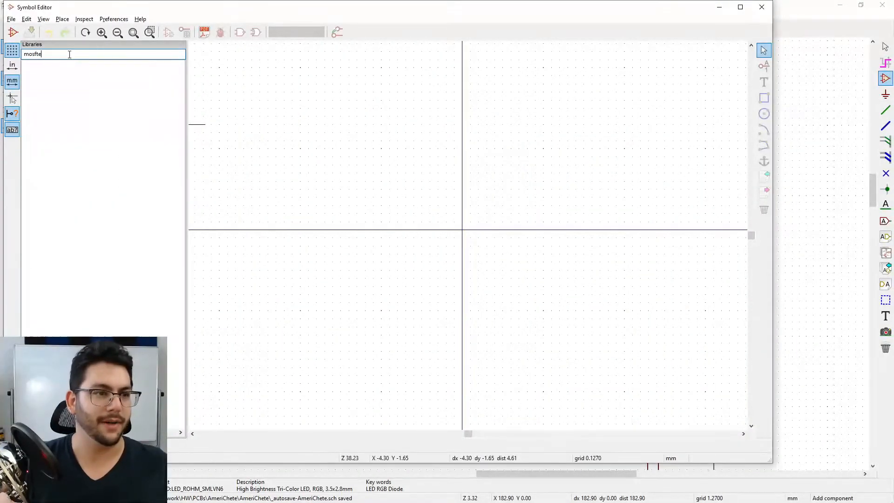
{"action": "key", "text": "BackSpace"}
{"action": "key", "text": "BackSpace"}
{"action": "type", "text": "et"}
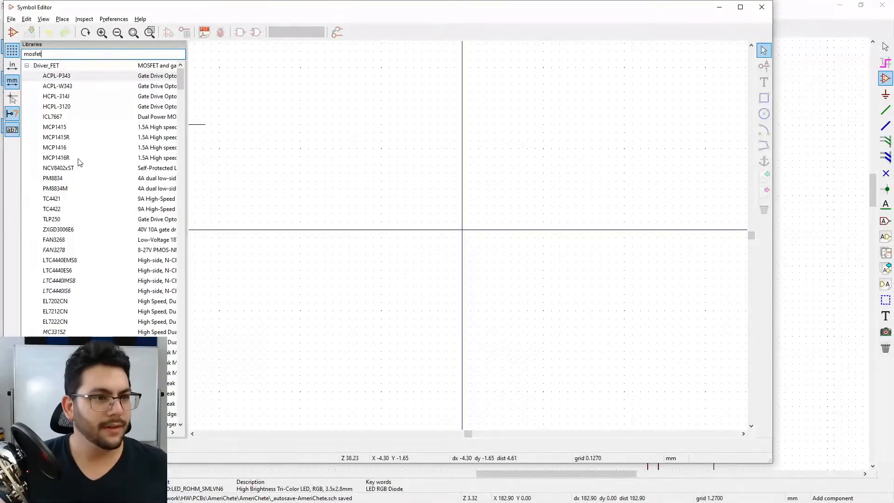
Step: Collapse the Driver_FET and Power_Management results and filter the symbol libraries for "N-Chann" instead
{"action": "left_click", "coordinate": [27, 65]}
{"action": "left_click", "coordinate": [26, 76]}
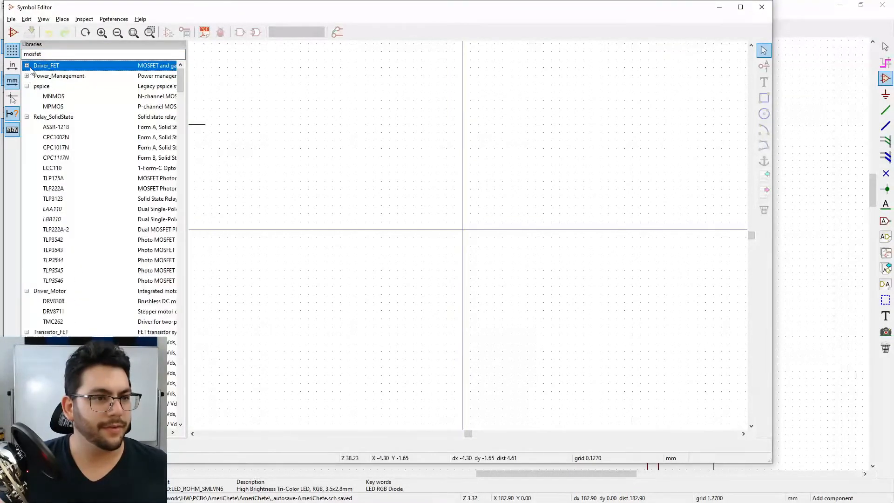
{"action": "left_click", "coordinate": [63, 54]}
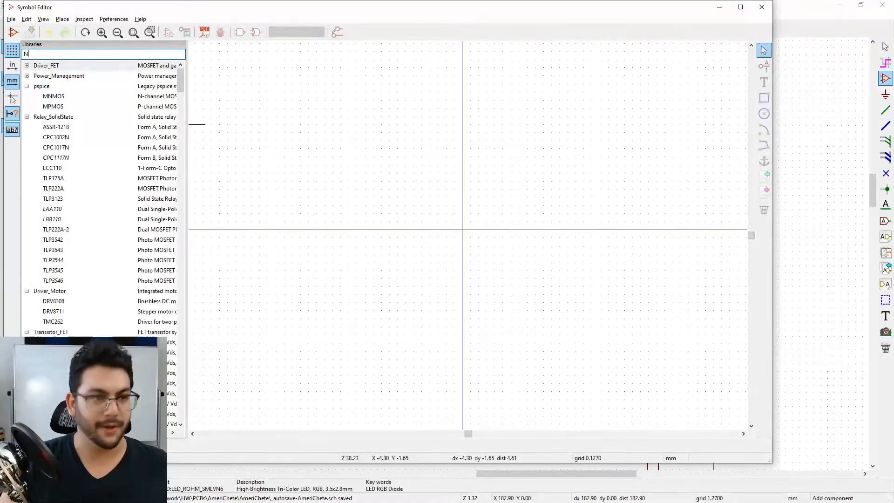
{"action": "type", "text": "N"}
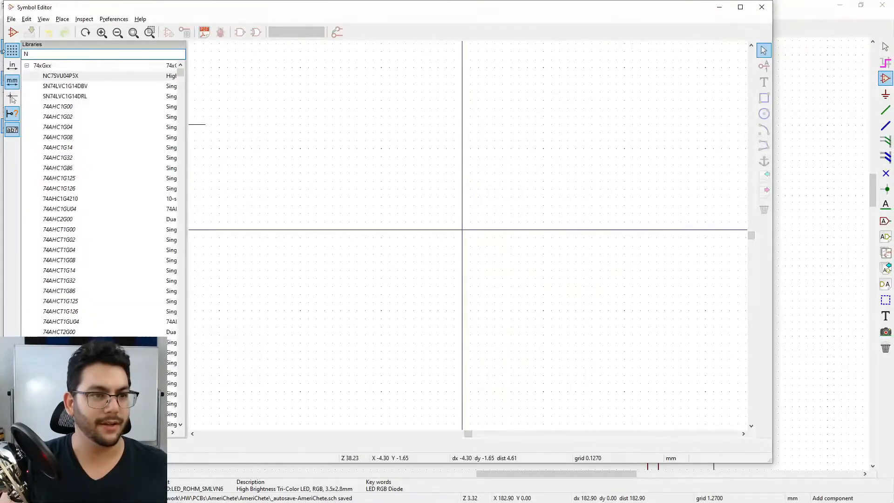
{"action": "type", "text": "-Chann"}
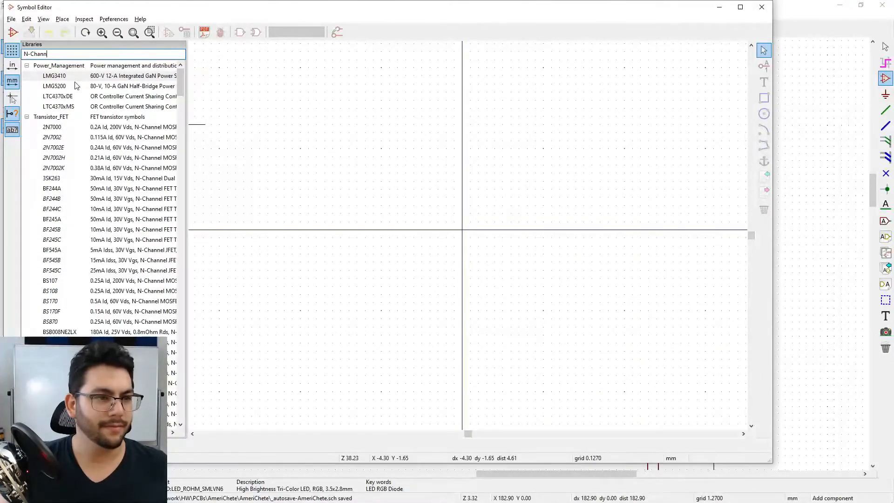
Step: Switch to the BSD316SN datasheet in Firefox and copy the BSD316 portion of the part number in its heading
{"action": "key", "text": "alt+Tab"}
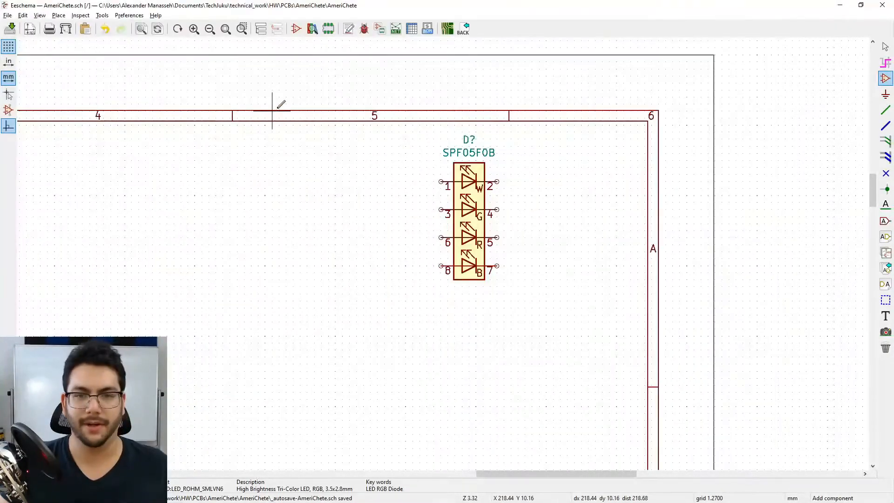
{"action": "key", "text": "alt+Tab"}
{"action": "key", "text": "alt+Tab"}
{"action": "key", "text": "alt+Tab"}
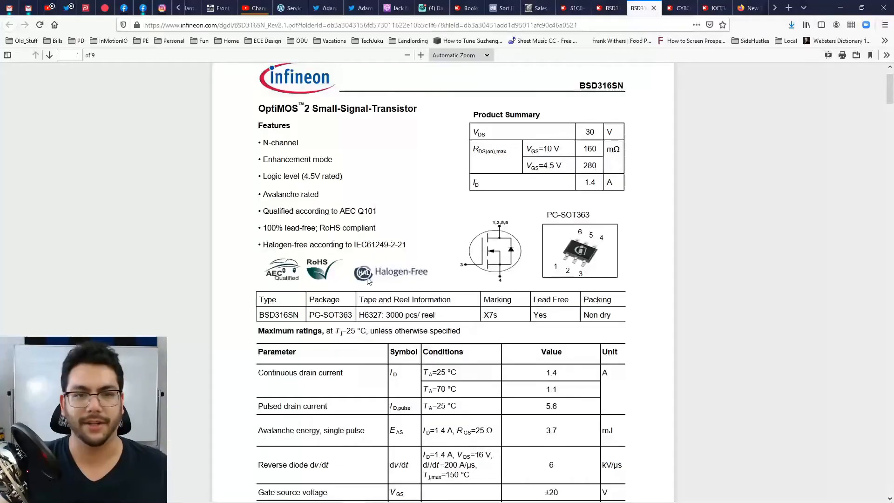
{"action": "scroll", "coordinate": [361, 203], "scroll_direction": "up", "scroll_amount": 2}
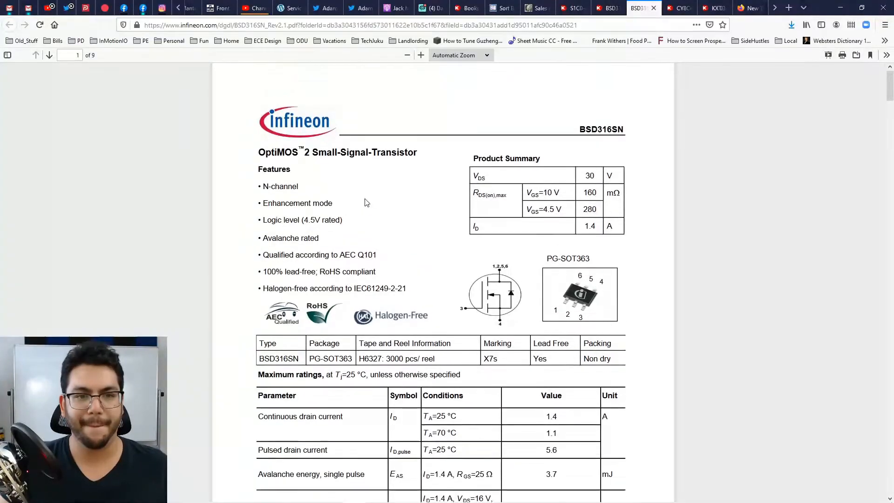
{"action": "left_click_drag", "start_coordinate": [581, 131], "coordinate": [611, 130]}
{"action": "key", "text": "ctrl+c"}
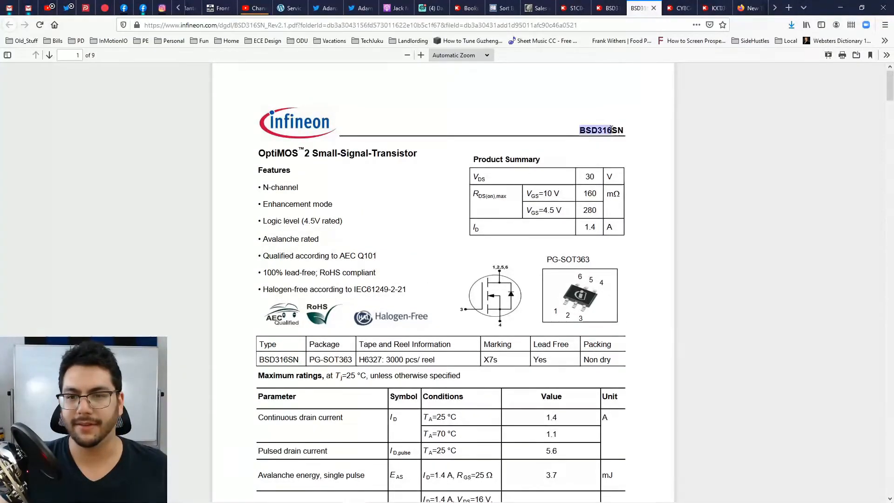
Step: Search the Symbol Editor's libraries for the copied part number, shortening the filter text to "BSD"
{"action": "key", "text": "alt+Tab"}
{"action": "double_click", "coordinate": [73, 54]}
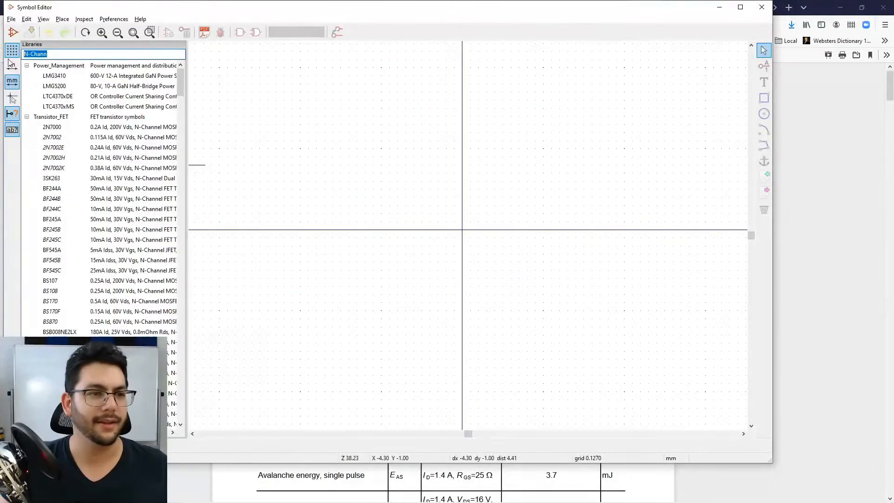
{"action": "key", "text": "ctrl+v"}
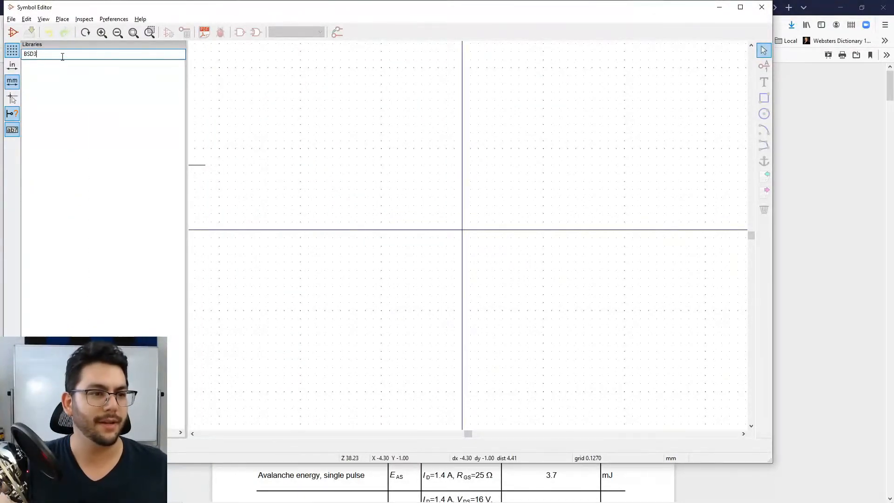
{"action": "key", "text": "BackSpace"}
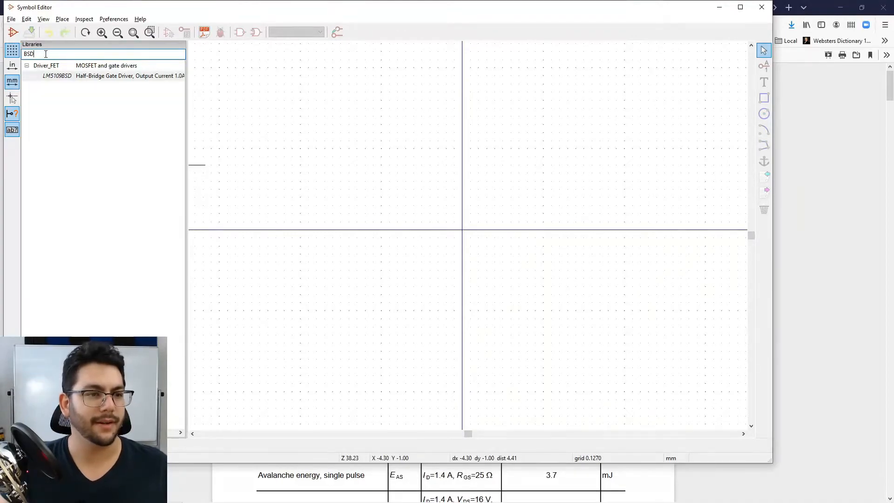
Step: Clear the library filter and expand the Device library in the library tree
{"action": "left_click_drag", "start_coordinate": [46, 54], "coordinate": [4, 56]}
{"action": "key", "text": "BackSpace"}
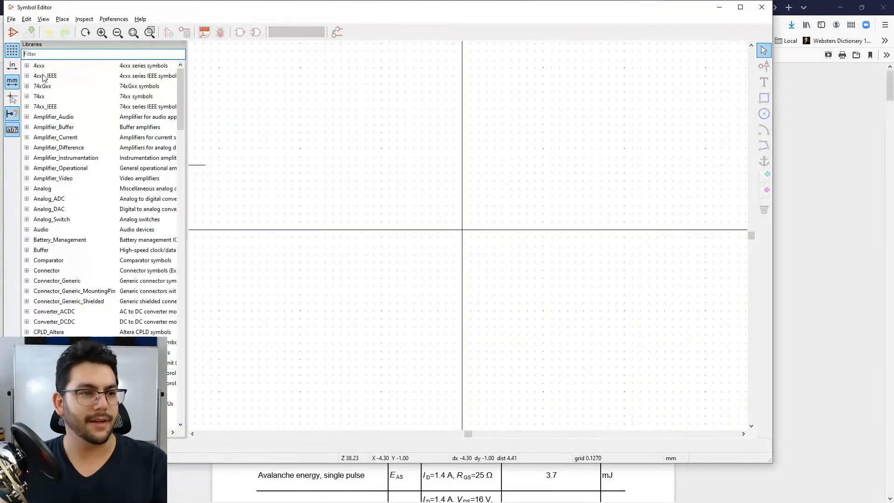
{"action": "scroll", "coordinate": [37, 235], "scroll_direction": "down", "scroll_amount": 11}
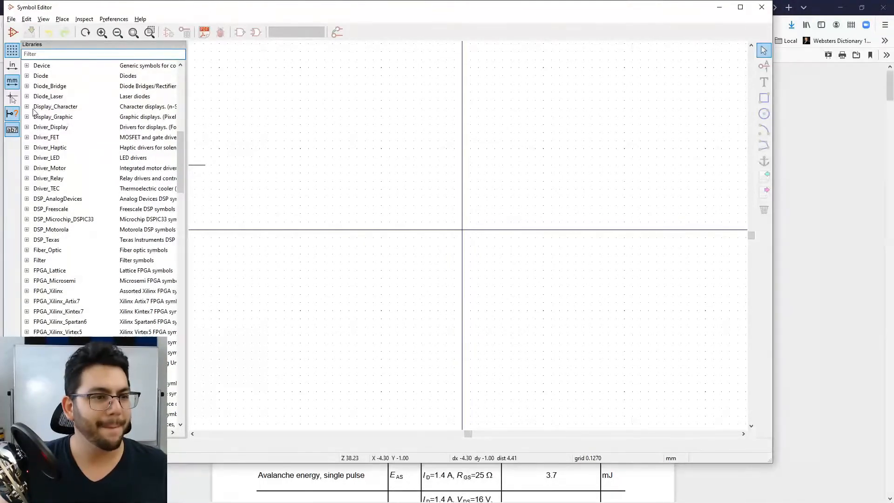
{"action": "scroll", "coordinate": [37, 117], "scroll_direction": "up", "scroll_amount": 1}
{"action": "left_click", "coordinate": [27, 97]}
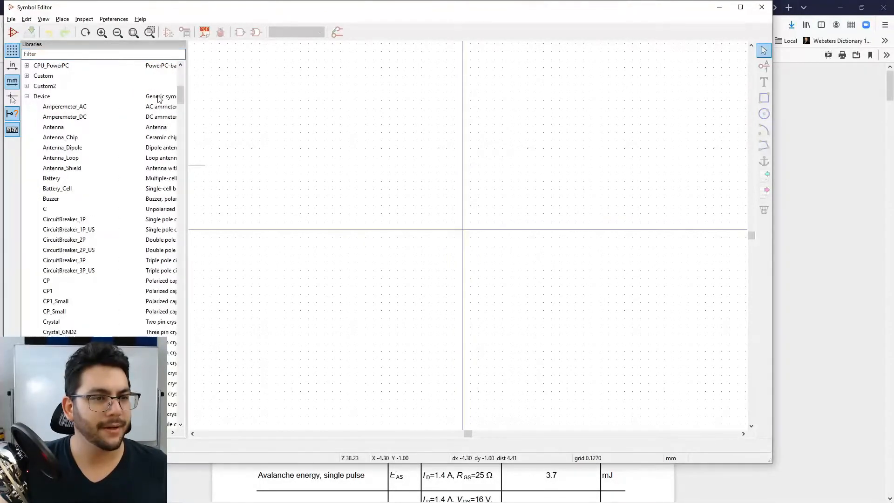
Step: Find the N-MOSFET symbols in the Device library and load Q_NMOS_DGS into the Symbol Editor
{"action": "left_click_drag", "start_coordinate": [183, 97], "coordinate": [88, 253]}
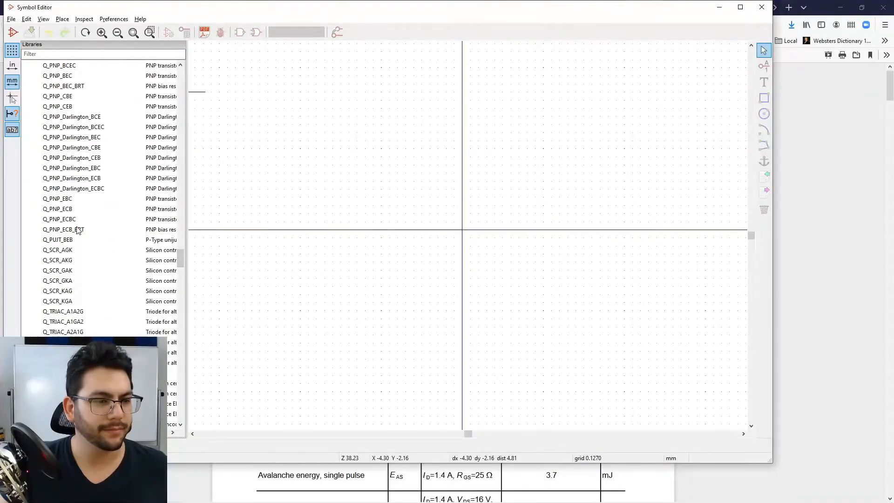
{"action": "scroll", "coordinate": [75, 240], "scroll_direction": "down", "scroll_amount": 1}
{"action": "scroll", "coordinate": [82, 275], "scroll_direction": "up", "scroll_amount": 9}
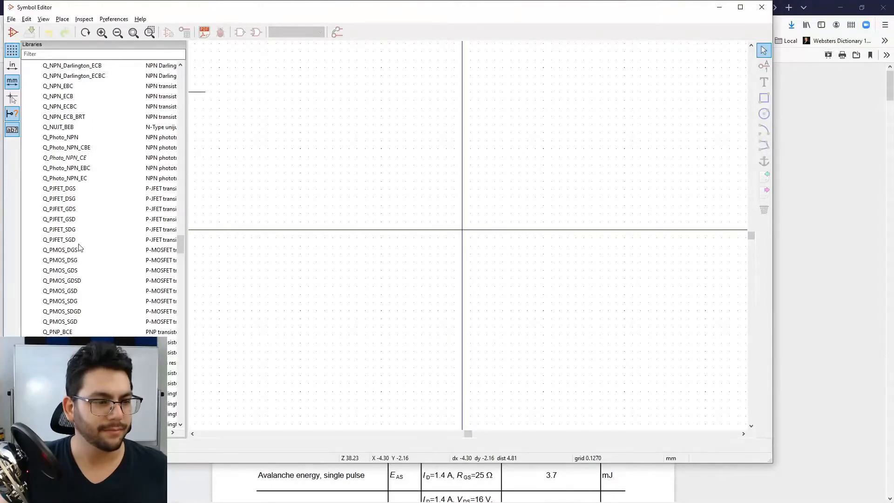
{"action": "scroll", "coordinate": [79, 246], "scroll_direction": "up", "scroll_amount": 12}
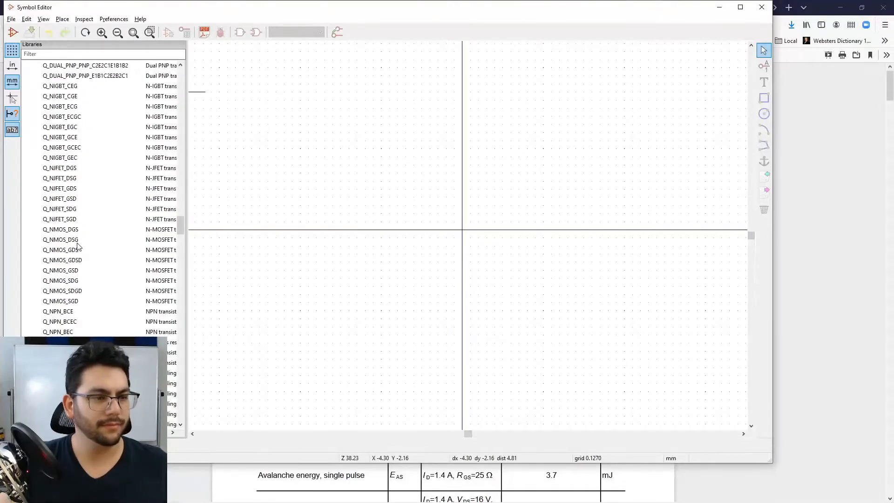
{"action": "left_click", "coordinate": [80, 271]}
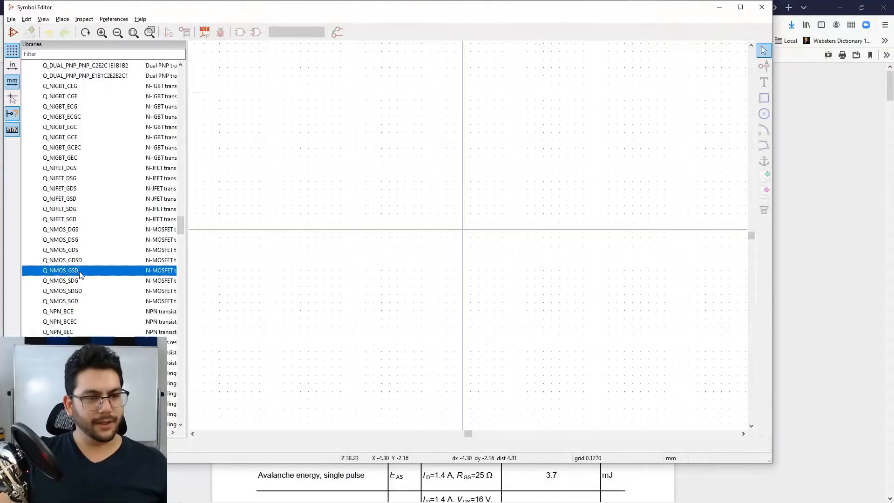
{"action": "left_click", "coordinate": [78, 261]}
{"action": "left_click", "coordinate": [74, 232]}
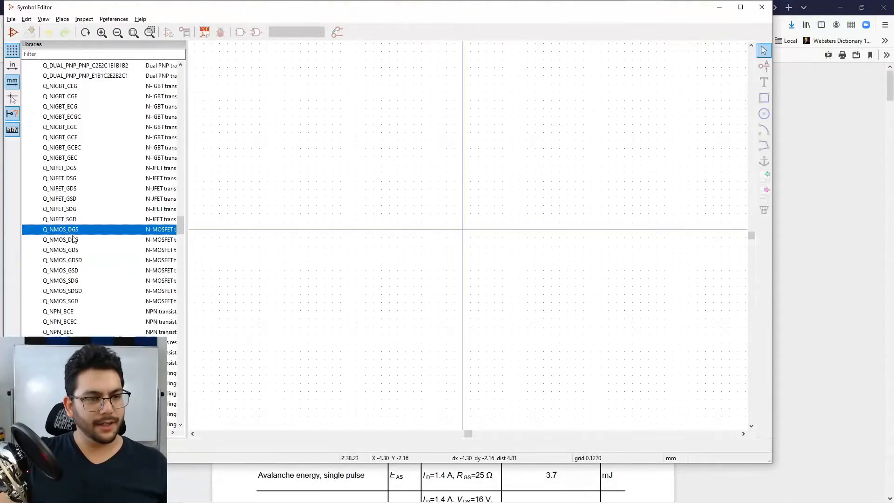
{"action": "double_click", "coordinate": [81, 229]}
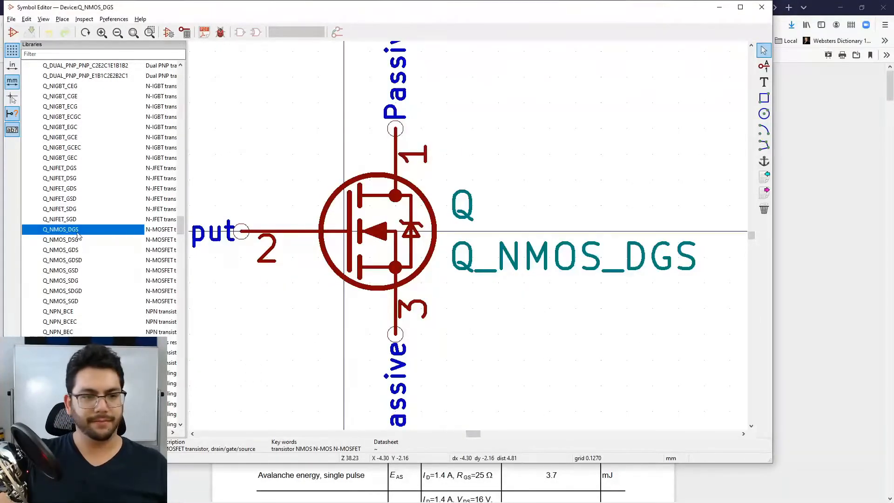
Step: Begin saving a copy of the Q_NMOS_DGS symbol and name it BSD316SN, copying the part number from the datasheet heading in Firefox
{"action": "right_click", "coordinate": [78, 232]}
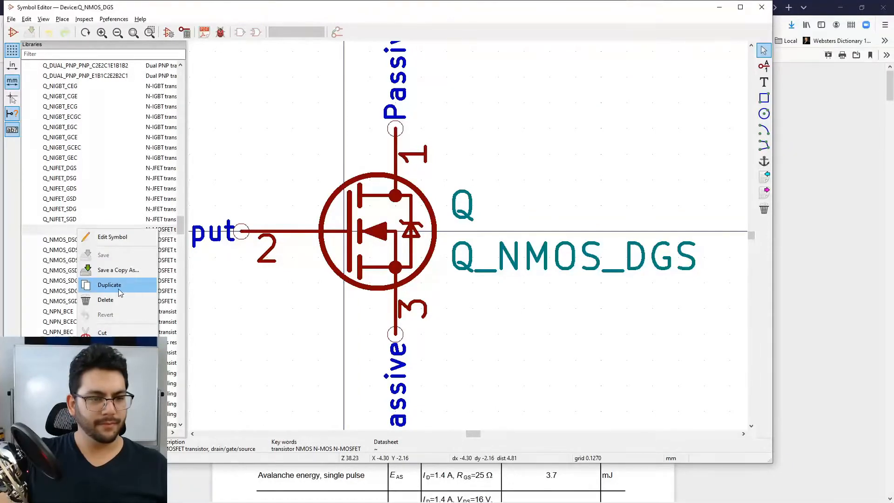
{"action": "left_click", "coordinate": [122, 272]}
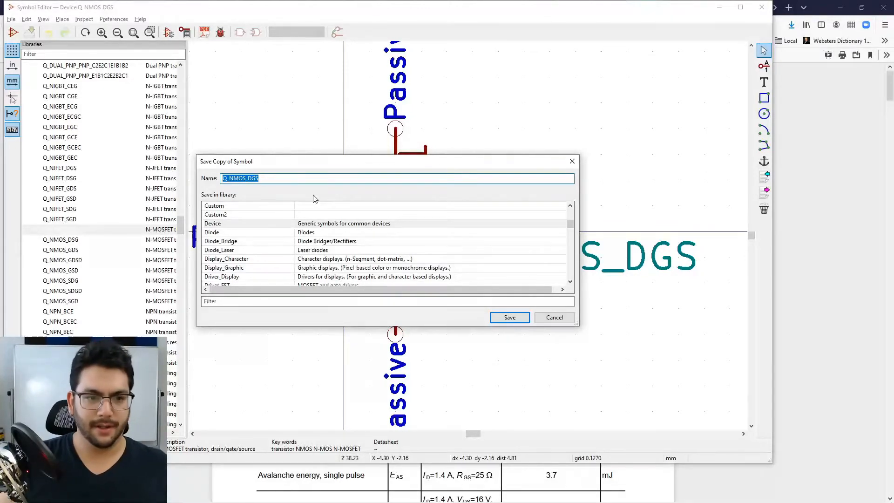
{"action": "key", "text": "alt+Tab"}
{"action": "left_click", "coordinate": [616, 129]}
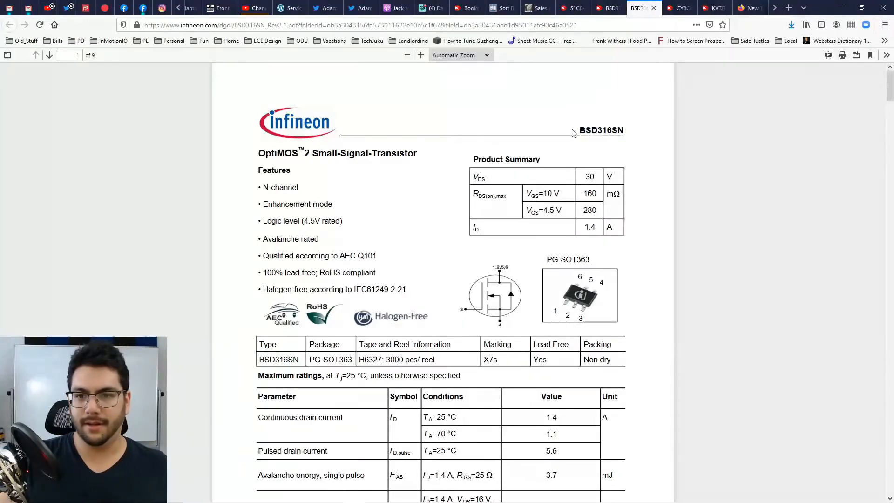
{"action": "left_click_drag", "start_coordinate": [596, 131], "coordinate": [629, 133]}
{"action": "key", "text": "ctrl+c"}
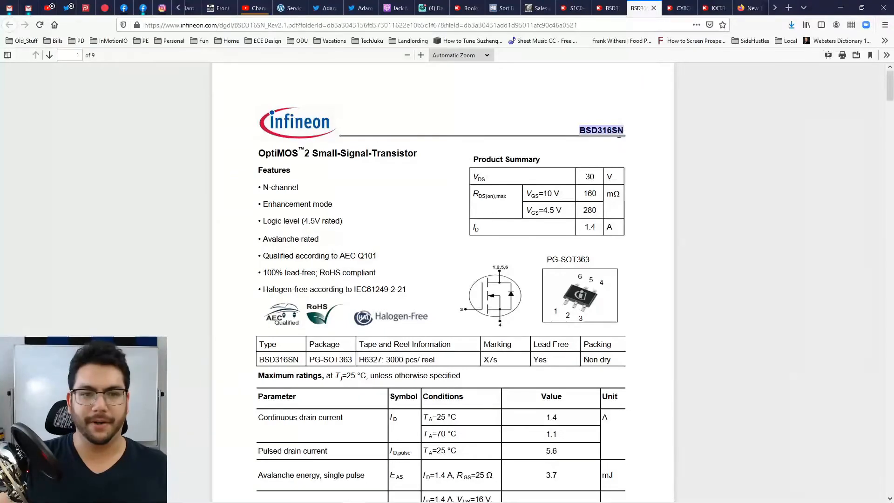
{"action": "key", "text": "alt+Tab"}
{"action": "key", "text": "ctrl+v"}
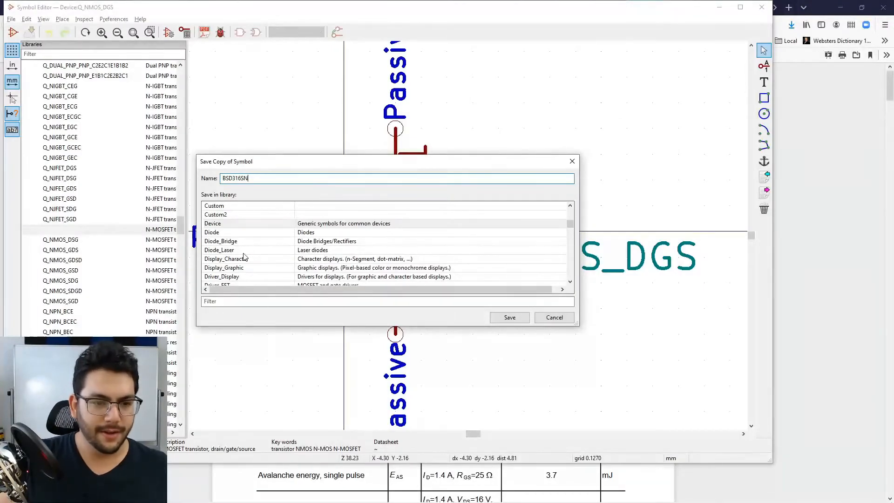
Step: Choose the Custom library as the destination and save the symbol copy there
{"action": "left_click", "coordinate": [235, 207]}
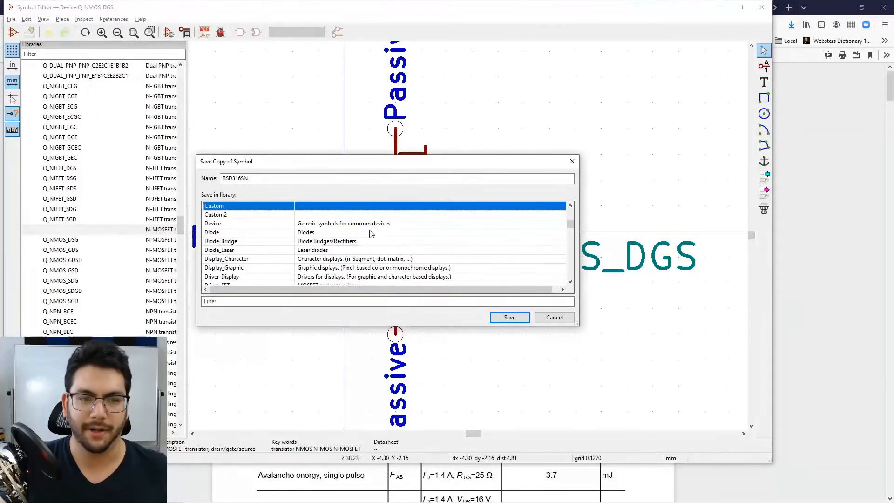
{"action": "left_click_drag", "start_coordinate": [570, 224], "coordinate": [572, 223]}
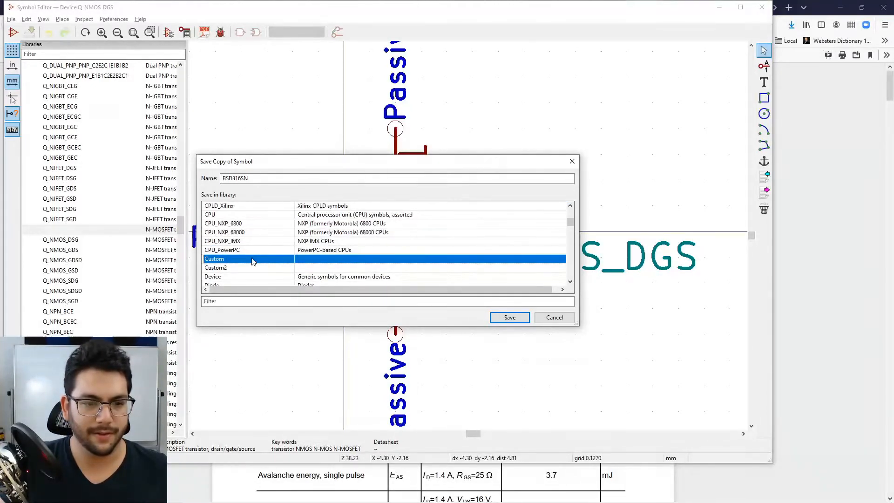
{"action": "left_click", "coordinate": [510, 317]}
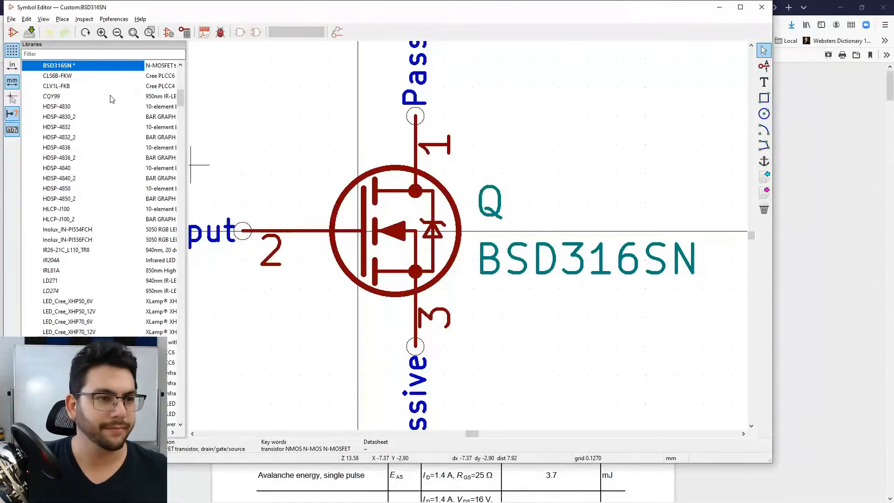
Step: Check the datasheet's pinout diagram and inspect the properties of the symbol's drain pin without changing them
{"action": "middle_click_drag", "start_coordinate": [396, 277], "coordinate": [429, 287]}
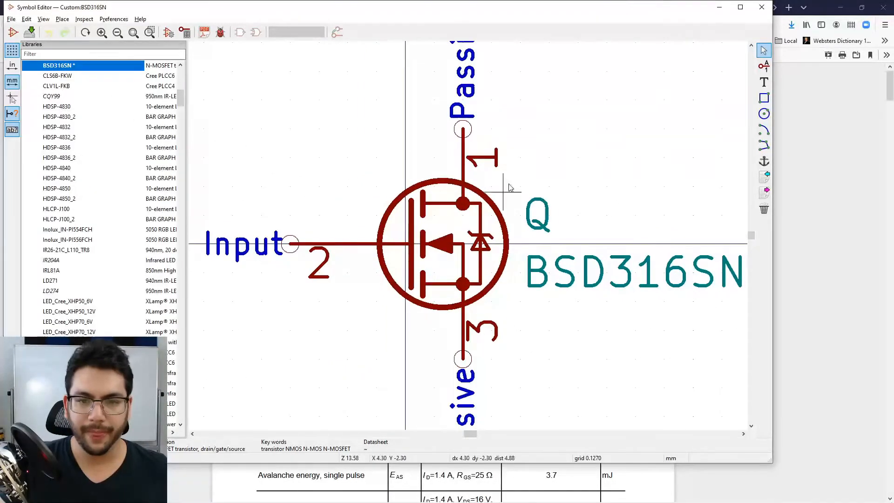
{"action": "key", "text": "alt+Tab"}
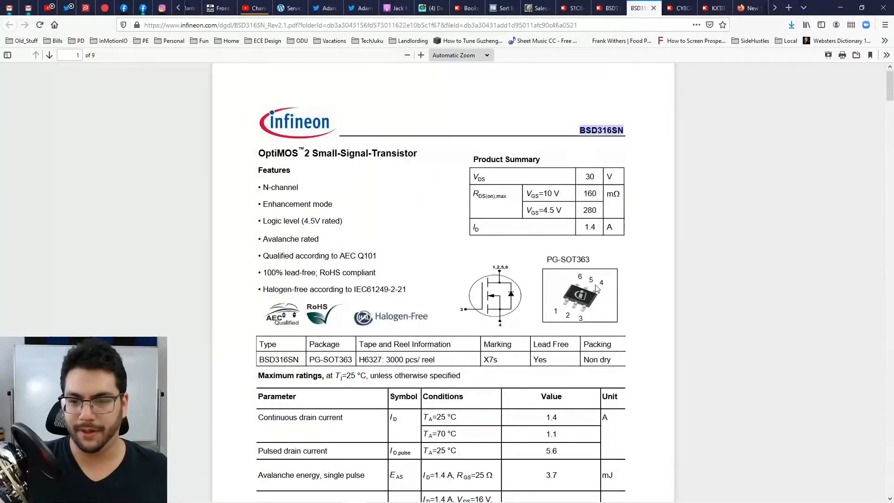
{"action": "key", "text": "alt+Tab"}
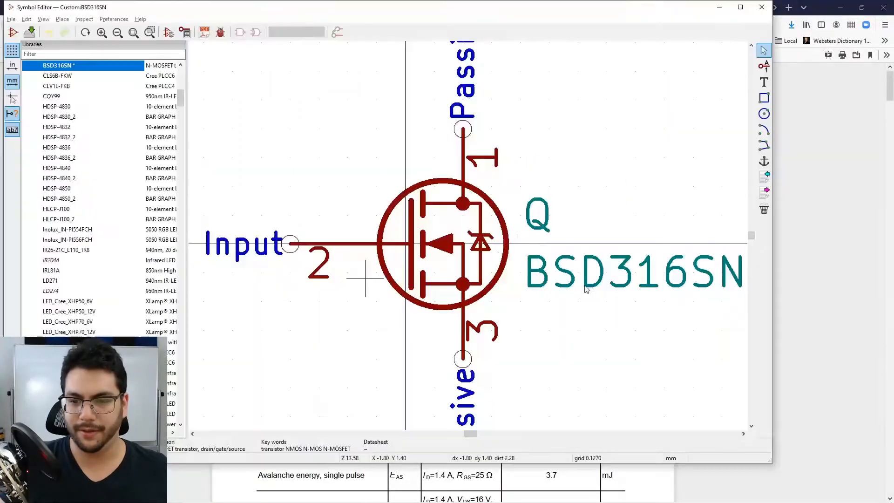
{"action": "double_click", "coordinate": [465, 157]}
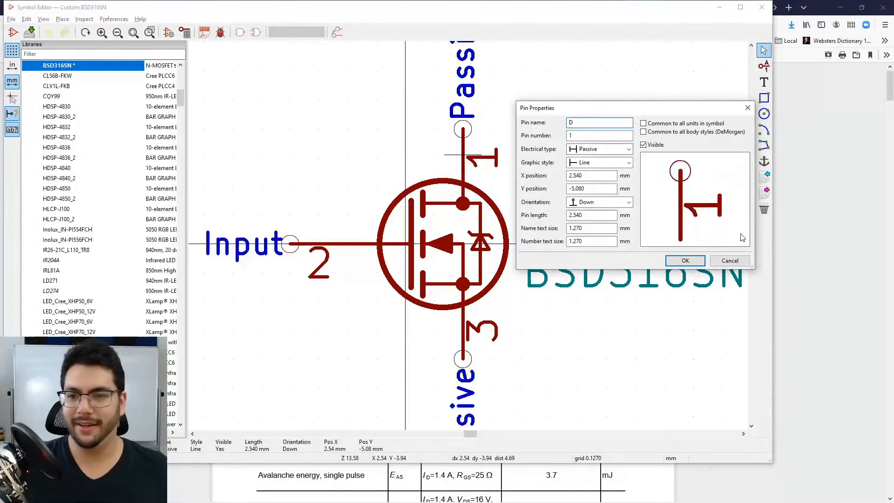
{"action": "left_click", "coordinate": [730, 261]}
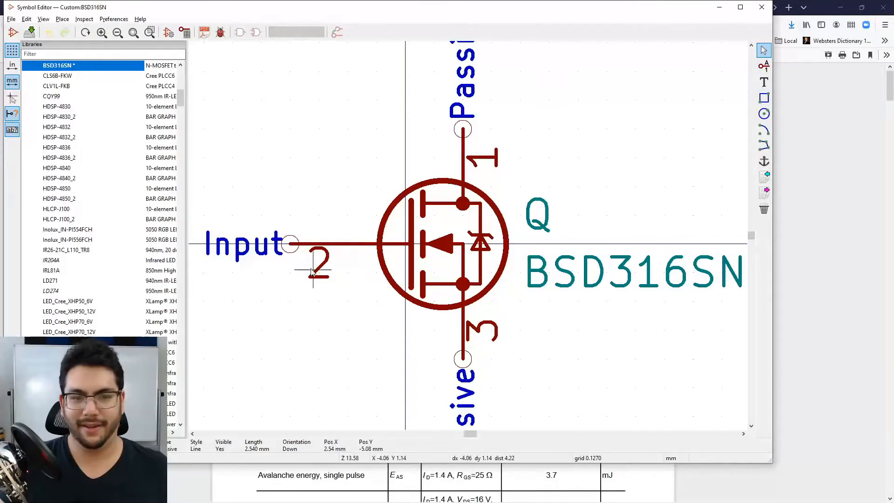
Step: Check the gate pin in the datasheet's pinout diagram and set the symbol's gate pin number to 3
{"action": "key", "text": "alt+Tab"}
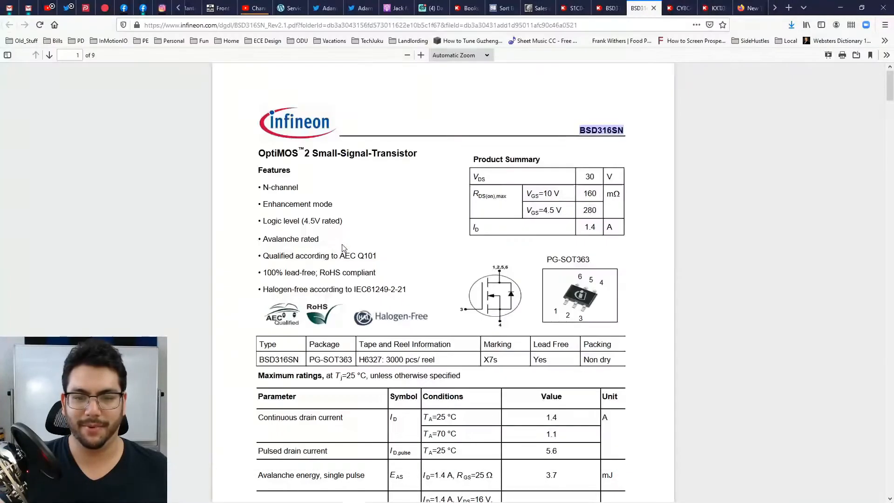
{"action": "key", "text": "alt+Tab"}
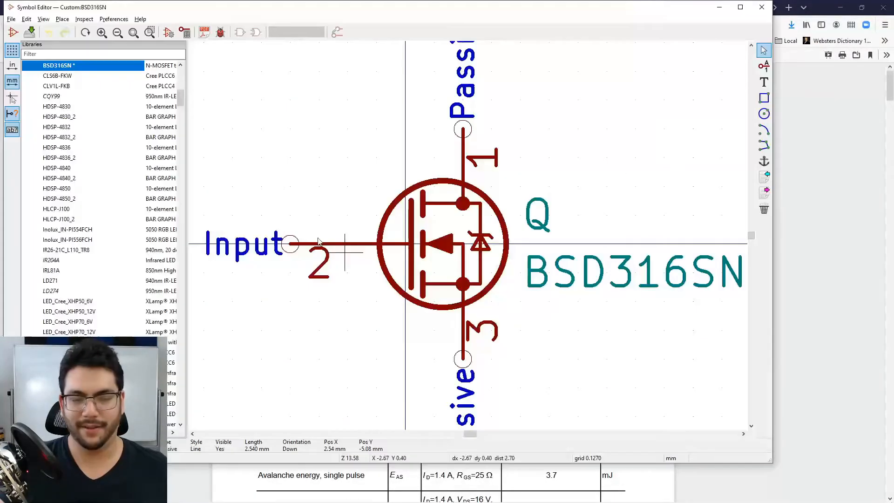
{"action": "double_click", "coordinate": [342, 244]}
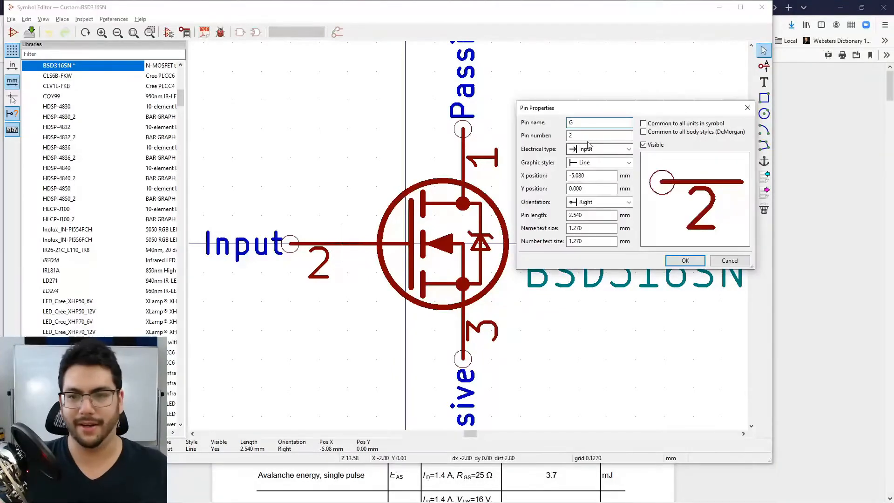
{"action": "key", "text": "Tab"}
{"action": "type", "text": "3"}
{"action": "key", "text": "Return"}
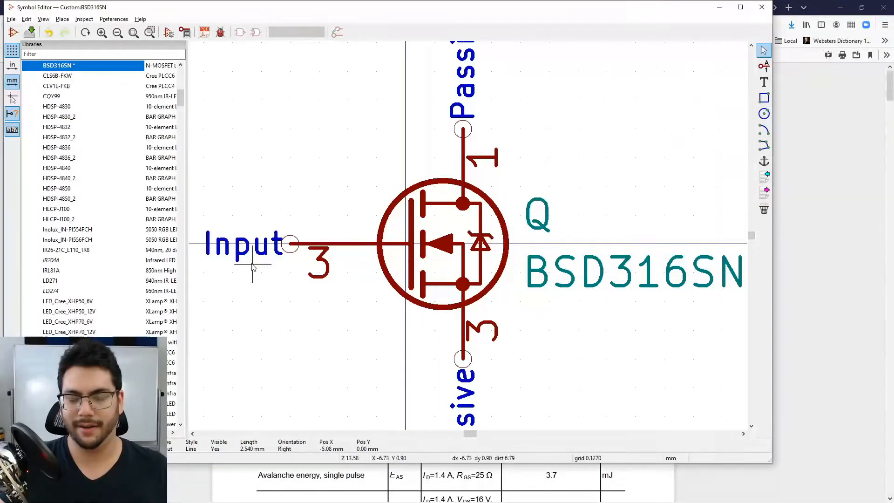
Step: Check the source pin in the datasheet's pinout diagram and set the symbol's source pin number to 4
{"action": "key", "text": "alt+Tab"}
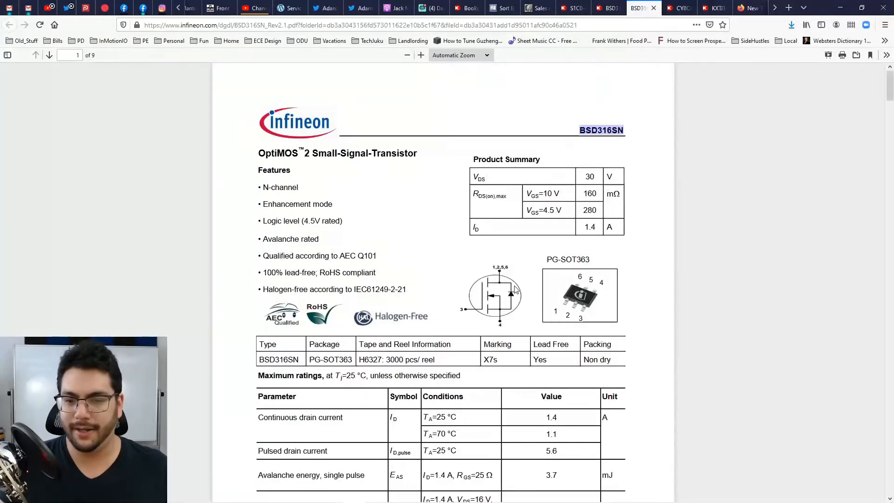
{"action": "key", "text": "alt+Tab"}
{"action": "double_click", "coordinate": [464, 327]}
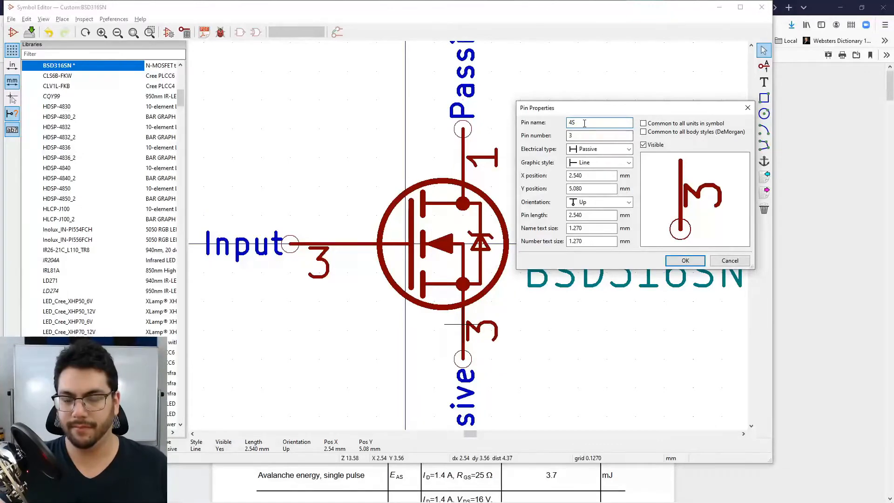
{"action": "double_click", "coordinate": [584, 136]}
{"action": "type", "text": "4"}
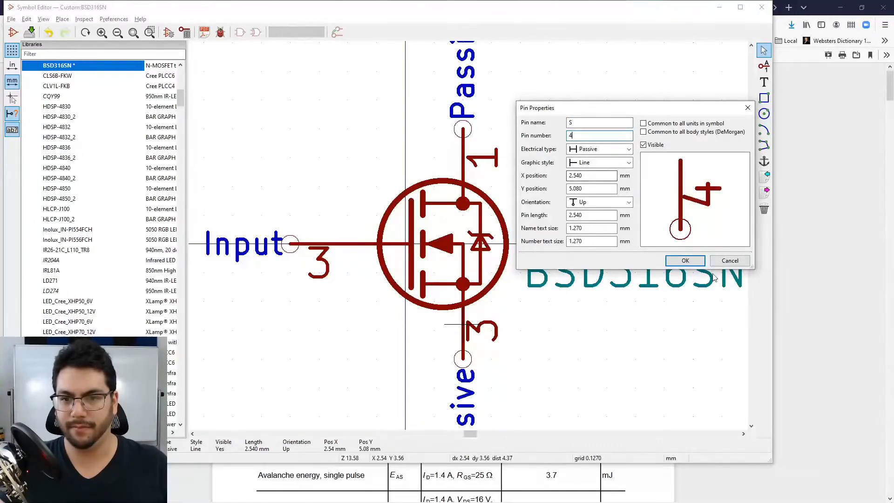
{"action": "left_click", "coordinate": [686, 261]}
Step: Compare the pin numbers of the whole BSD316SN symbol with the pinout diagram in the datasheet
{"action": "key", "text": "alt+Tab"}
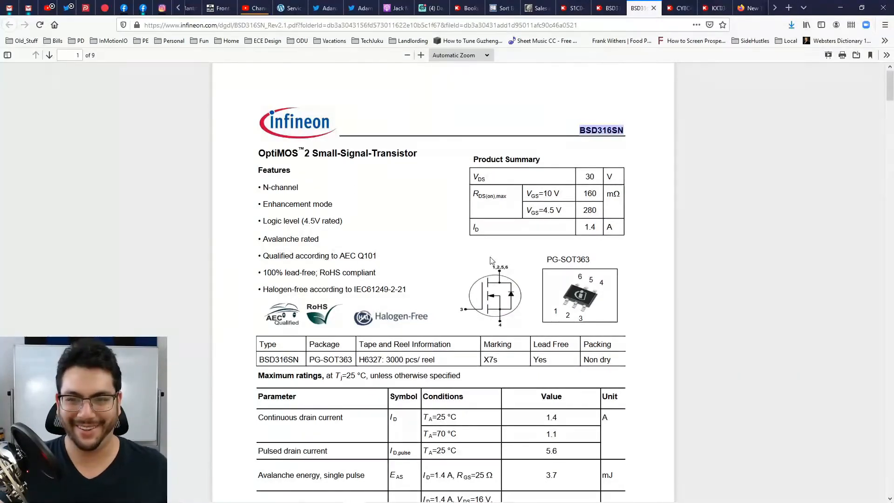
{"action": "left_click", "coordinate": [414, 226]}
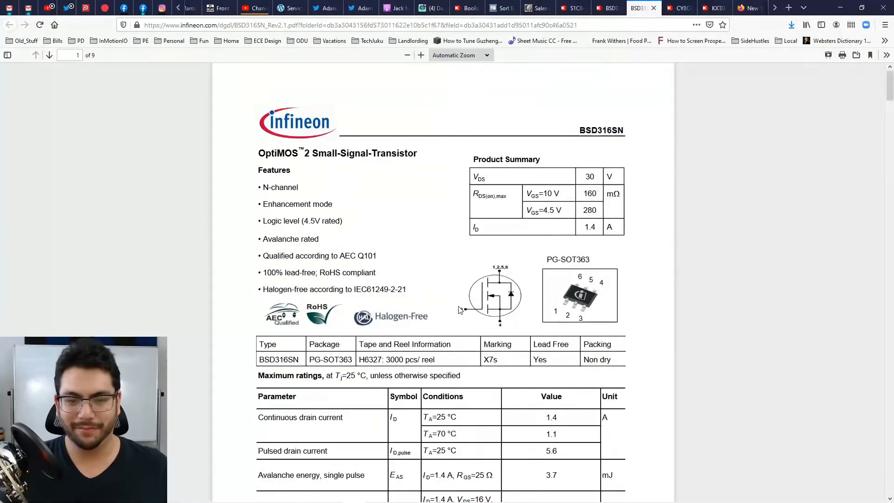
{"action": "key", "text": "alt+Tab"}
{"action": "scroll", "coordinate": [468, 241], "scroll_direction": "up", "scroll_amount": 1}
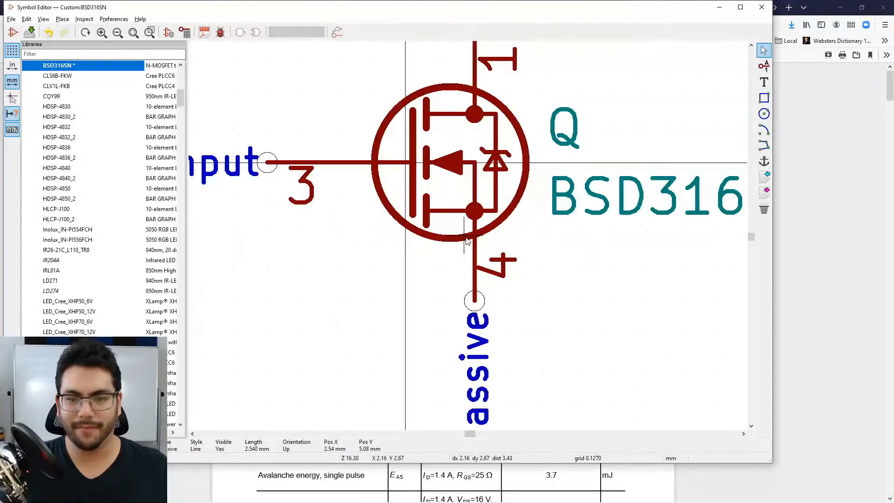
{"action": "scroll", "coordinate": [468, 241], "scroll_direction": "down", "scroll_amount": 5}
{"action": "scroll", "coordinate": [468, 239], "scroll_direction": "up", "scroll_amount": 2}
{"action": "middle_click_drag", "start_coordinate": [536, 186], "coordinate": [506, 202]}
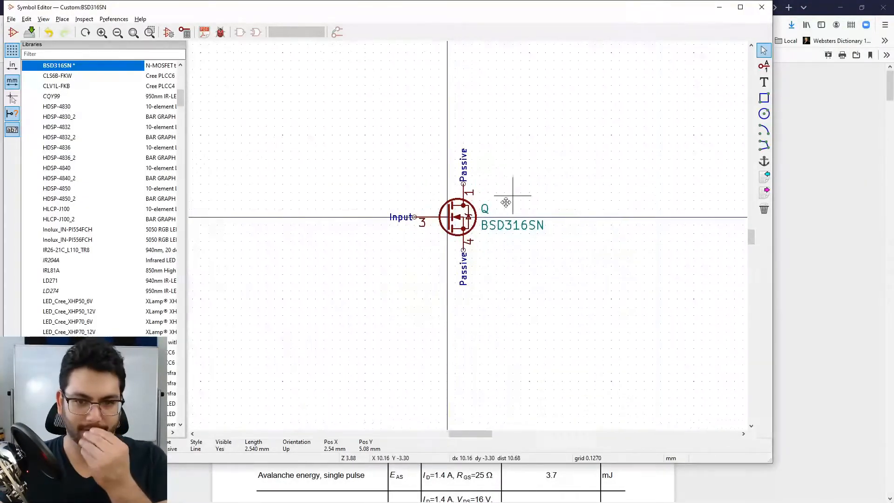
{"action": "scroll", "coordinate": [506, 202], "scroll_direction": "up", "scroll_amount": 3}
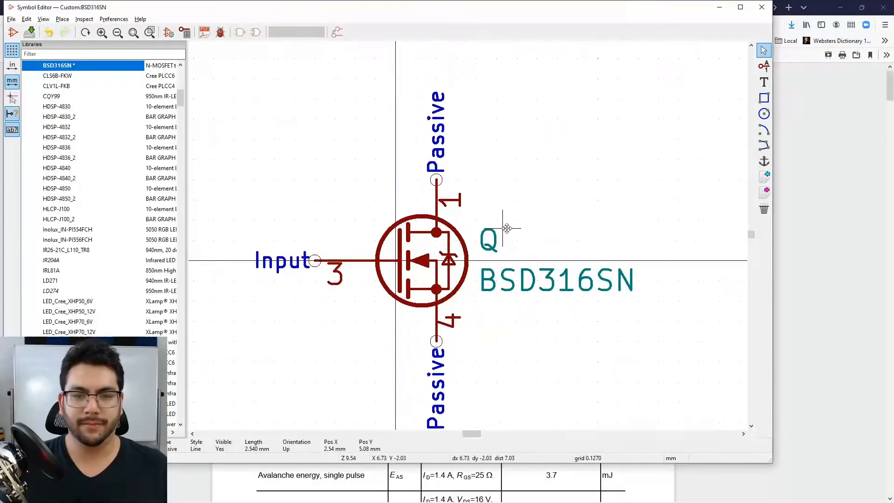
{"action": "scroll", "coordinate": [506, 228], "scroll_direction": "down", "scroll_amount": 2}
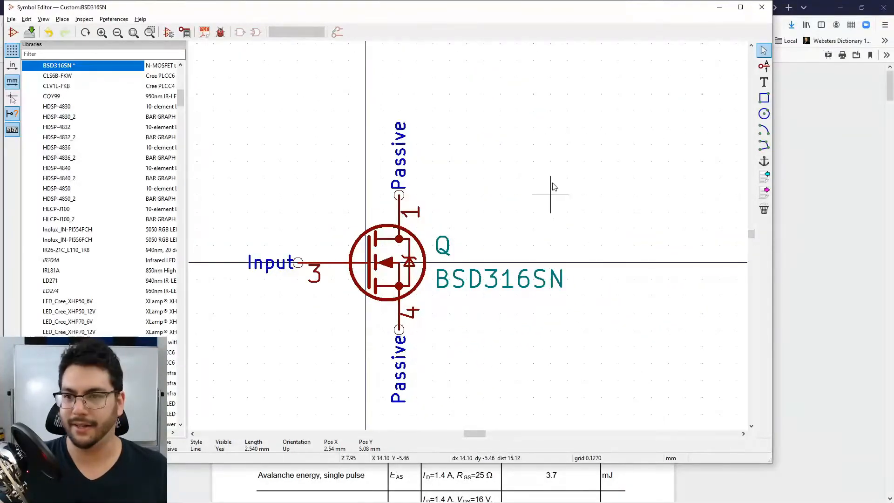
Step: Save the BSD316SN symbol, close the Symbol Editor and switch to the AmeriChete schematic in Eeschema
{"action": "key", "text": "ctrl+s"}
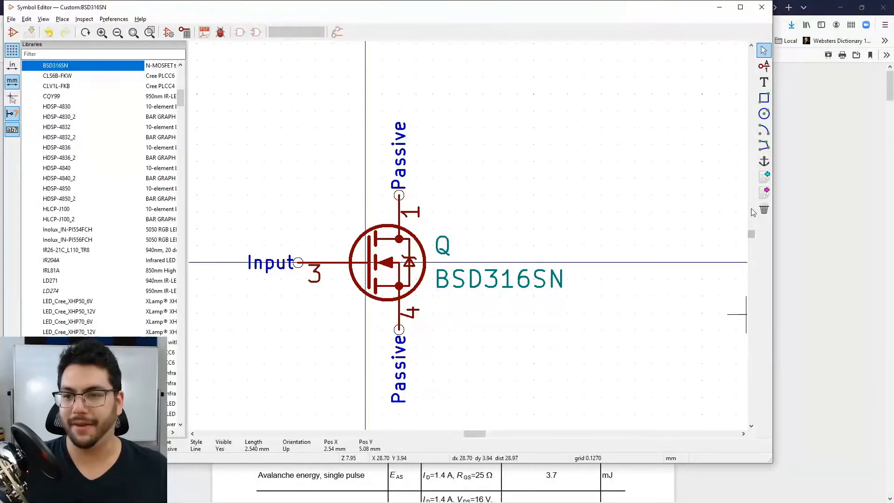
{"action": "left_click", "coordinate": [768, 8]}
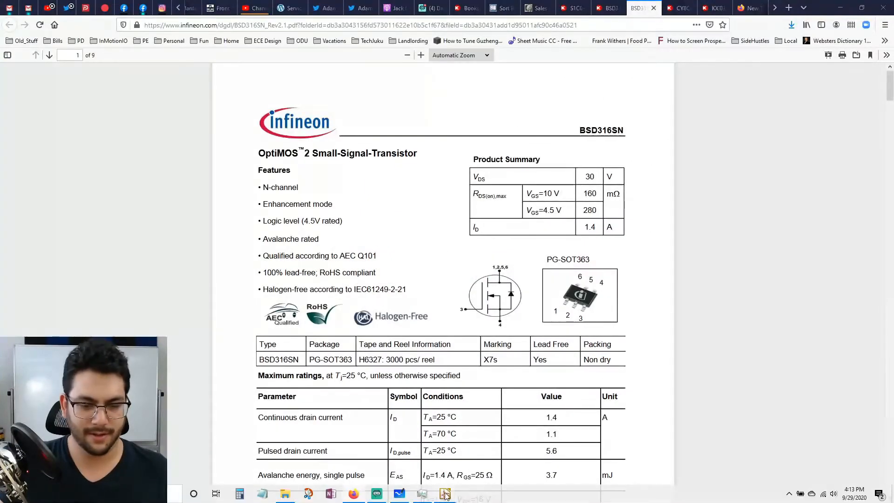
{"action": "left_click", "coordinate": [512, 452]}
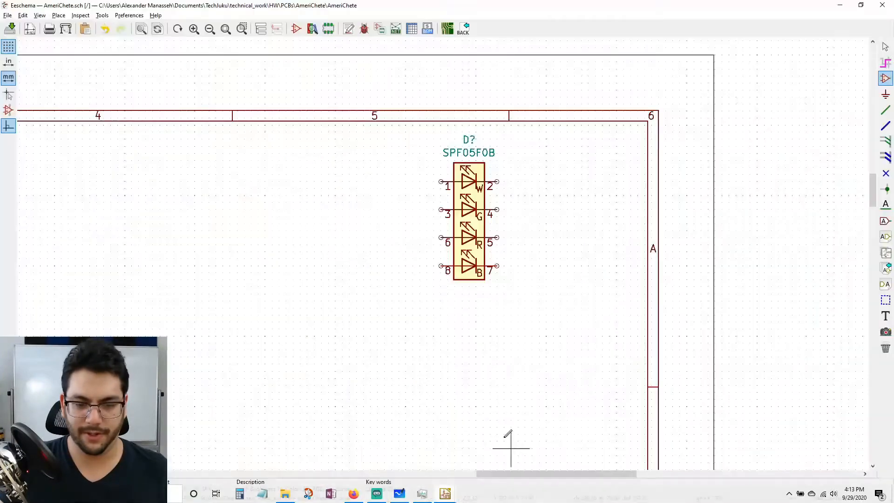
Step: Find the Custom library's BSD316SN symbol with the filter "BSD" and place it beside the SPF05F0B LED, level with its pin 2
{"action": "left_click", "coordinate": [59, 15]}
{"action": "left_click", "coordinate": [116, 29]}
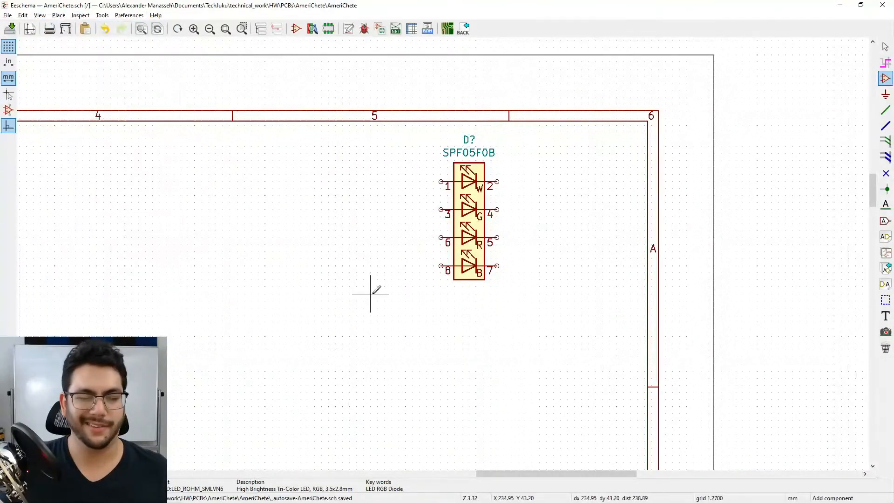
{"action": "left_click", "coordinate": [277, 255]}
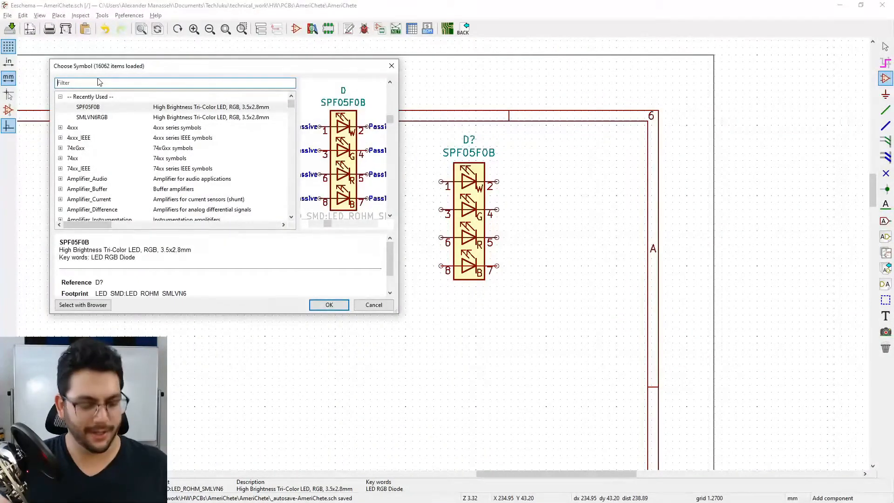
{"action": "type", "text": "BSD"}
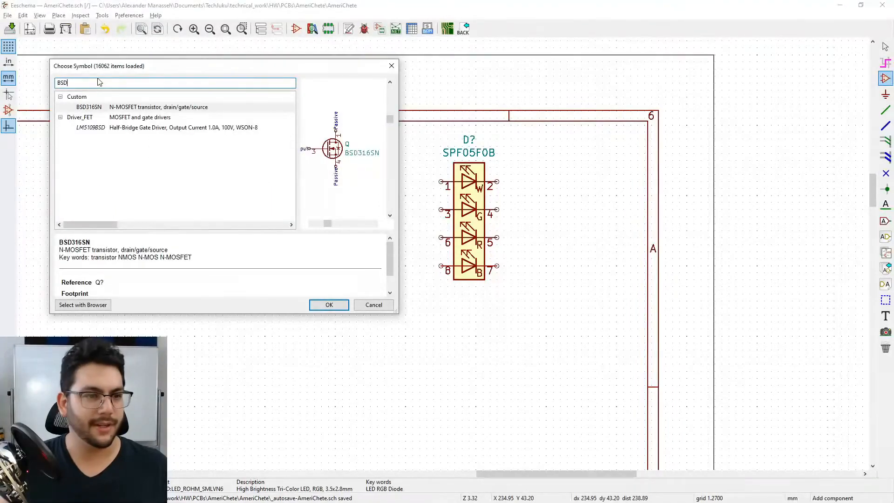
{"action": "double_click", "coordinate": [117, 109]}
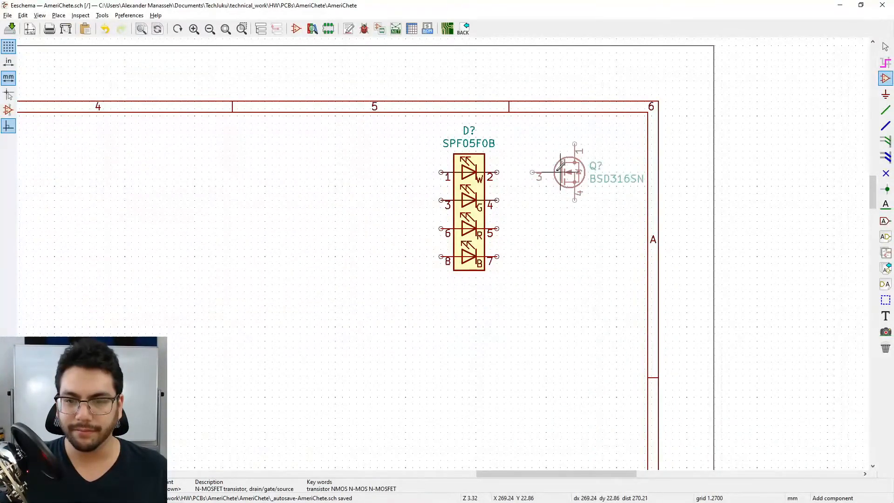
{"action": "left_click", "coordinate": [541, 169]}
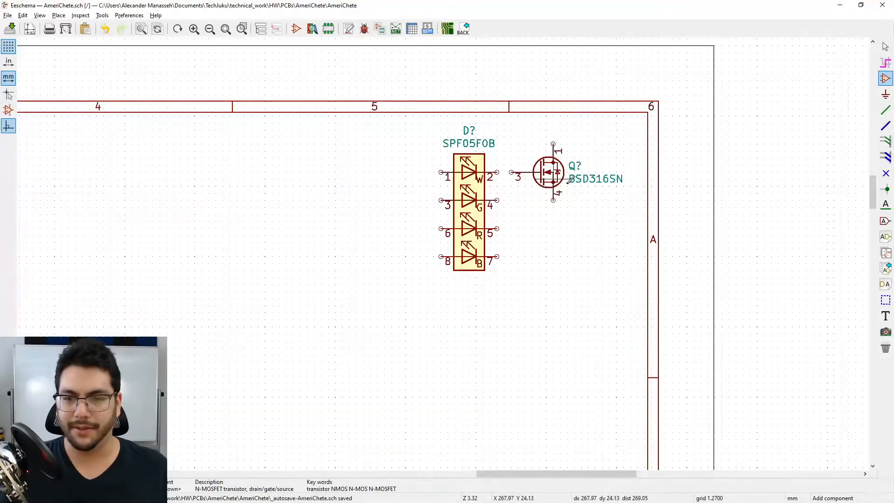
Step: Move the SPF05F0B LED further left of the BSD316SN and rotate it a quarter turn so pins 7, 5, 4 and 2 face down
{"action": "key", "text": "c"}
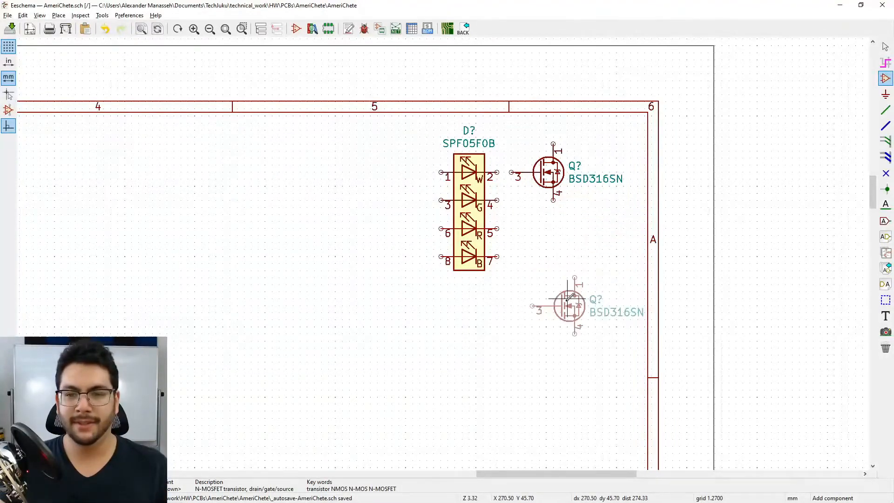
{"action": "key", "text": "Escape"}
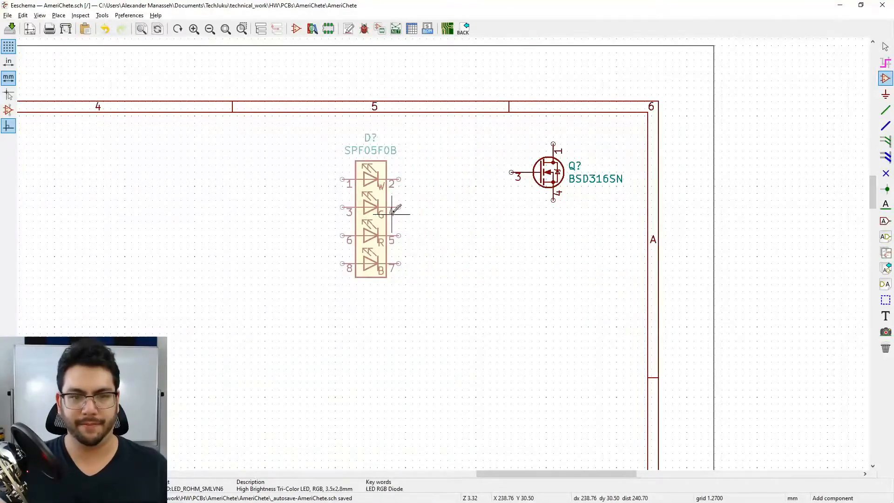
{"action": "key", "text": "r"}
{"action": "left_click", "coordinate": [410, 176]}
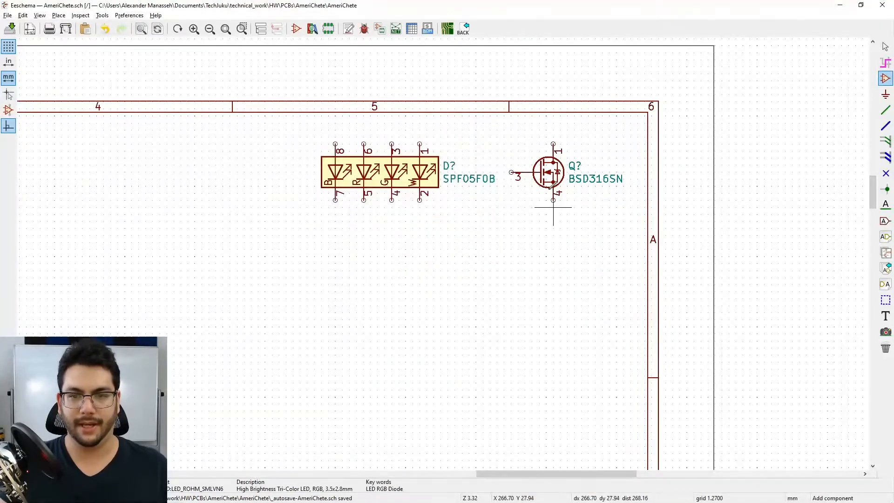
Step: Move the BSD316SN below LED pin 7 and place three copies in a descending diagonal, aligned below LED pins 5, 4 and 2
{"action": "key", "text": "m"}
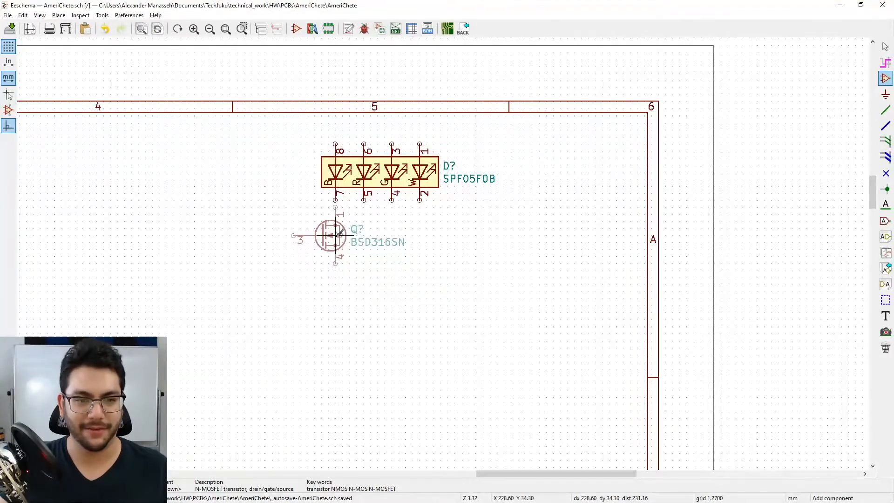
{"action": "left_click", "coordinate": [339, 237]}
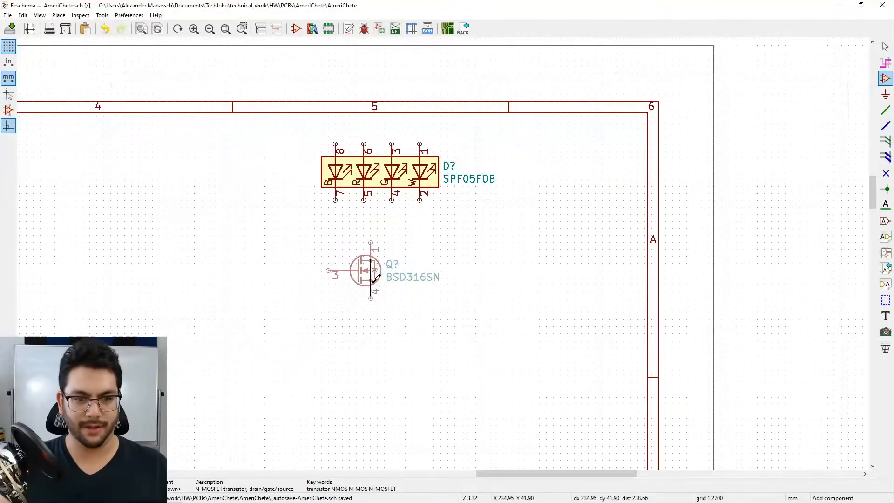
{"action": "key", "text": "c"}
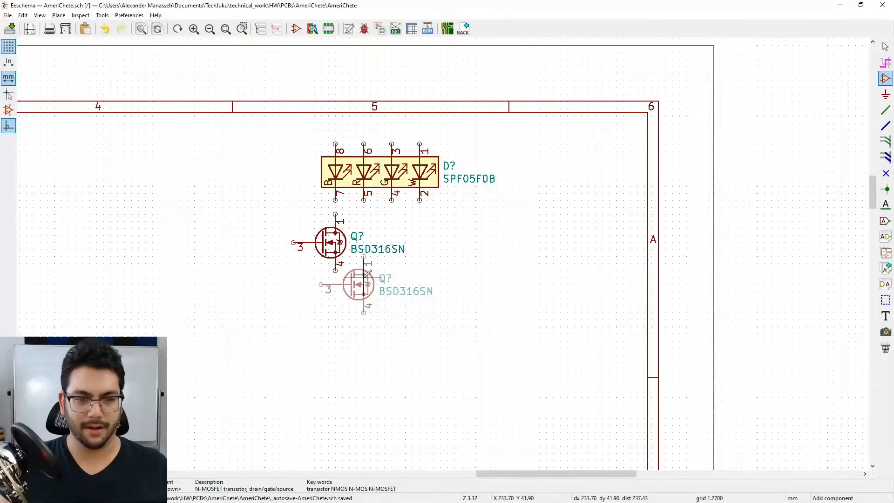
{"action": "left_click", "coordinate": [366, 284]}
{"action": "key", "text": "c"}
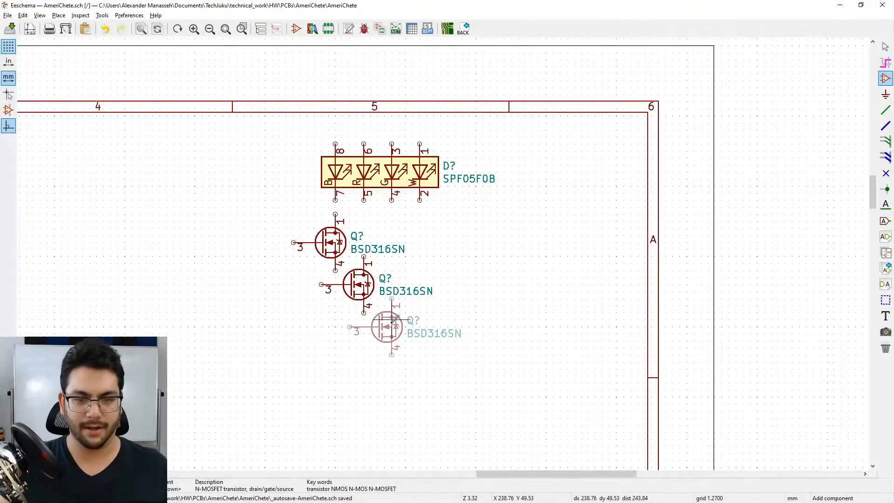
{"action": "left_click", "coordinate": [395, 319]}
{"action": "key", "text": "c"}
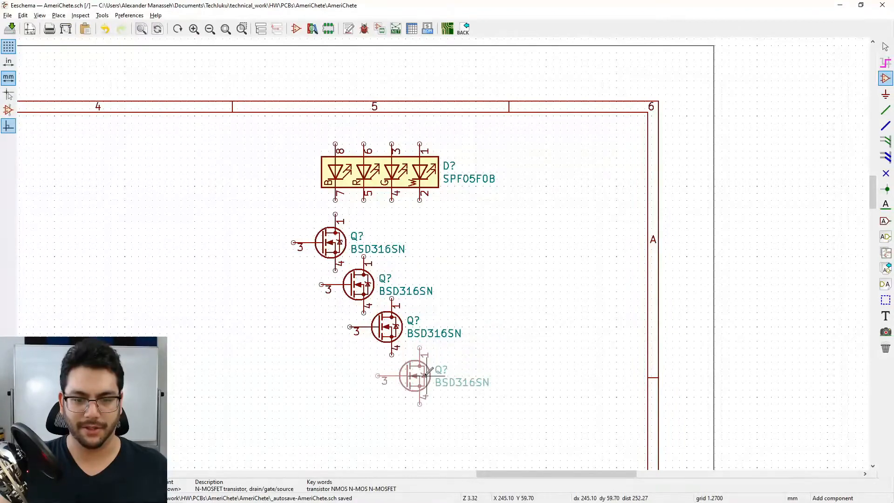
{"action": "left_click", "coordinate": [428, 370]}
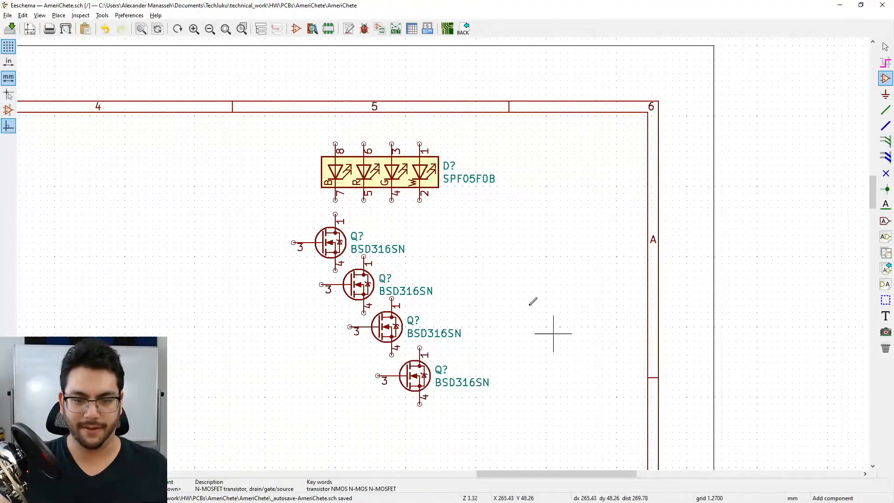
Step: Wire LED pins 7, 5, 4 and 2 straight down to pin 1 of the BSD316SN below each
{"action": "middle_click_drag", "start_coordinate": [509, 287], "coordinate": [499, 271]}
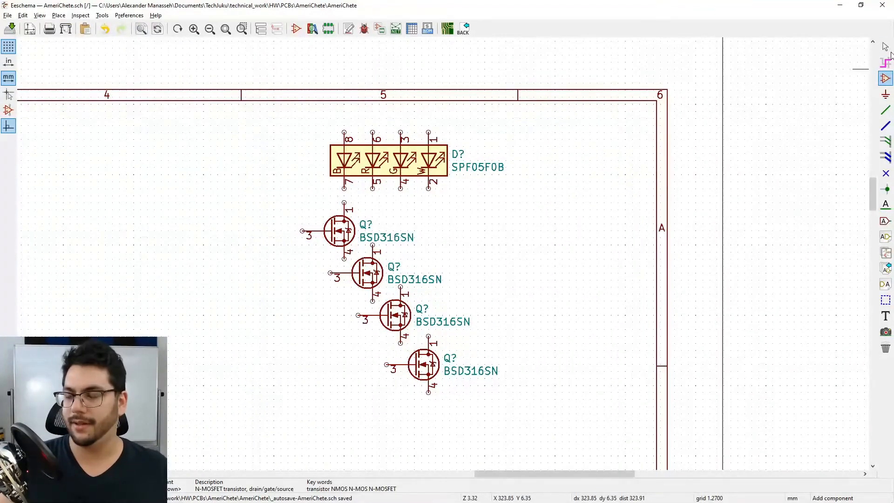
{"action": "left_click", "coordinate": [886, 110]}
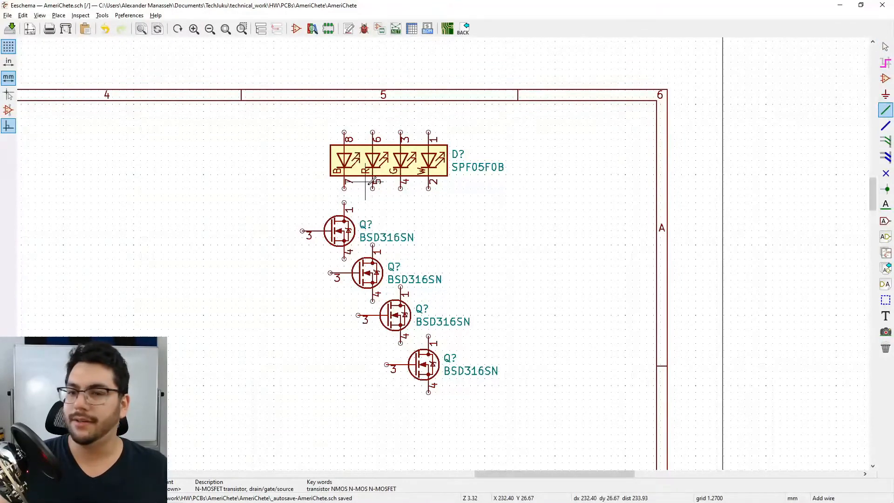
{"action": "left_click", "coordinate": [345, 188]}
{"action": "left_click", "coordinate": [344, 203]}
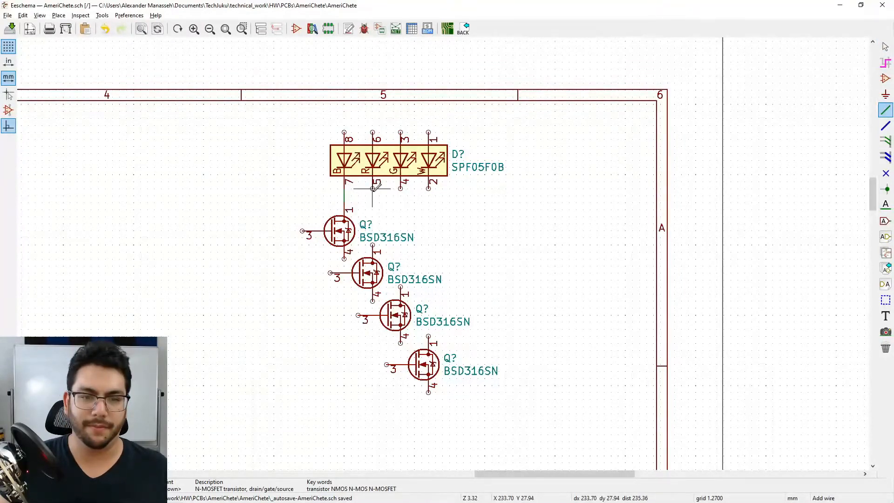
{"action": "left_click", "coordinate": [373, 189]}
{"action": "left_click", "coordinate": [372, 244]}
{"action": "left_click", "coordinate": [400, 189]}
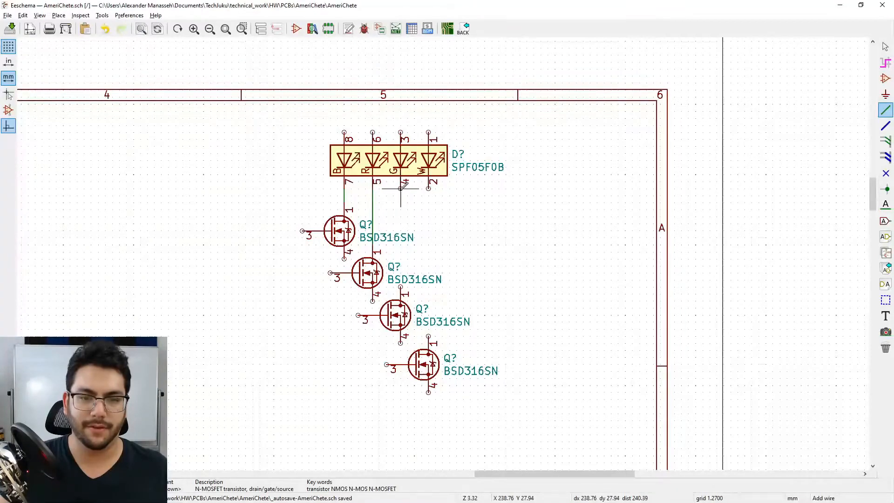
{"action": "left_click", "coordinate": [401, 292]}
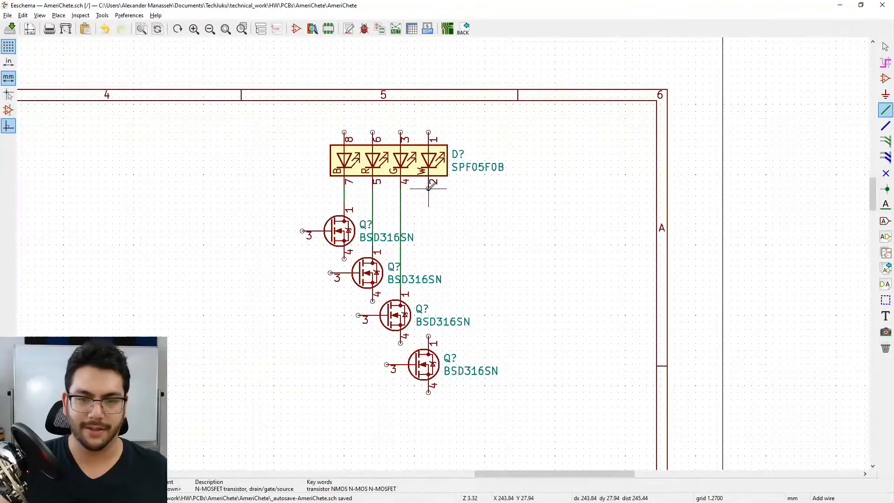
{"action": "left_click", "coordinate": [429, 188]}
{"action": "left_click", "coordinate": [429, 335]}
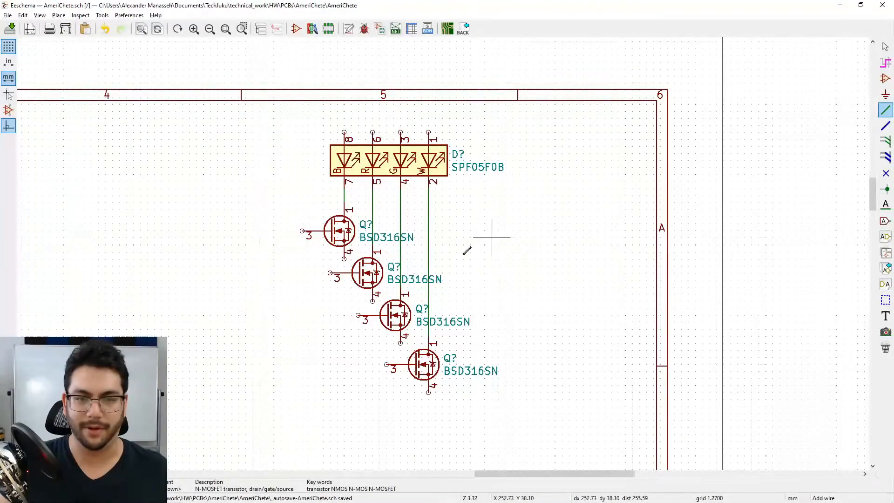
Step: Place a GND symbol from the power library on pin 4 of the BSD316SN below LED pin 7
{"action": "scroll", "coordinate": [493, 246], "scroll_direction": "left", "scroll_amount": 1}
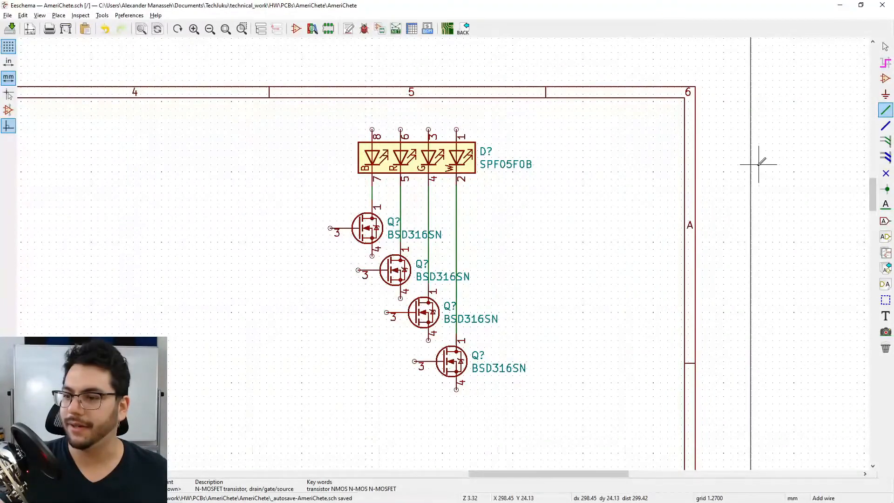
{"action": "left_click", "coordinate": [59, 15]}
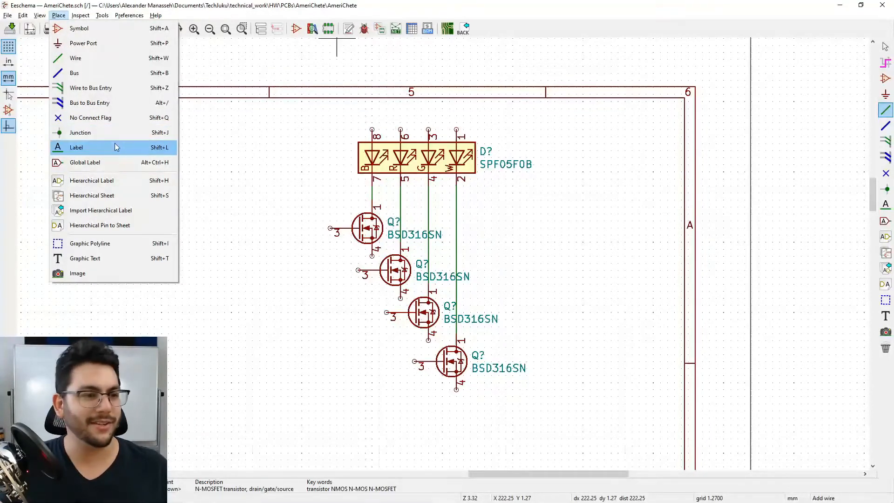
{"action": "left_click", "coordinate": [124, 43]}
{"action": "left_click", "coordinate": [310, 291]}
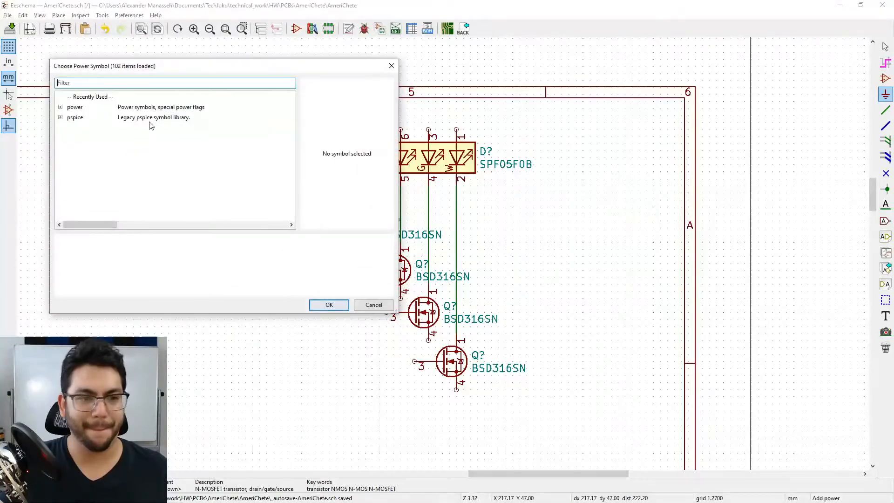
{"action": "double_click", "coordinate": [70, 107]}
{"action": "left_click", "coordinate": [100, 137]}
{"action": "scroll", "coordinate": [104, 144], "scroll_direction": "down", "scroll_amount": 5}
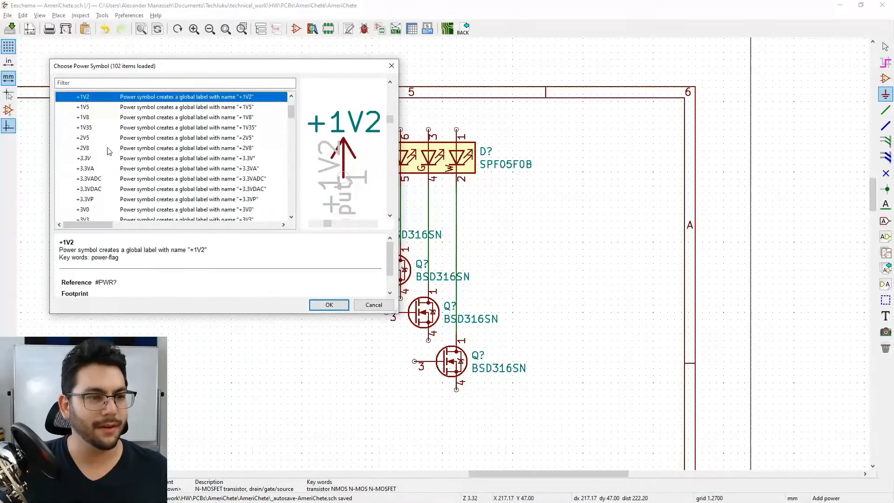
{"action": "scroll", "coordinate": [111, 173], "scroll_direction": "down", "scroll_amount": 8}
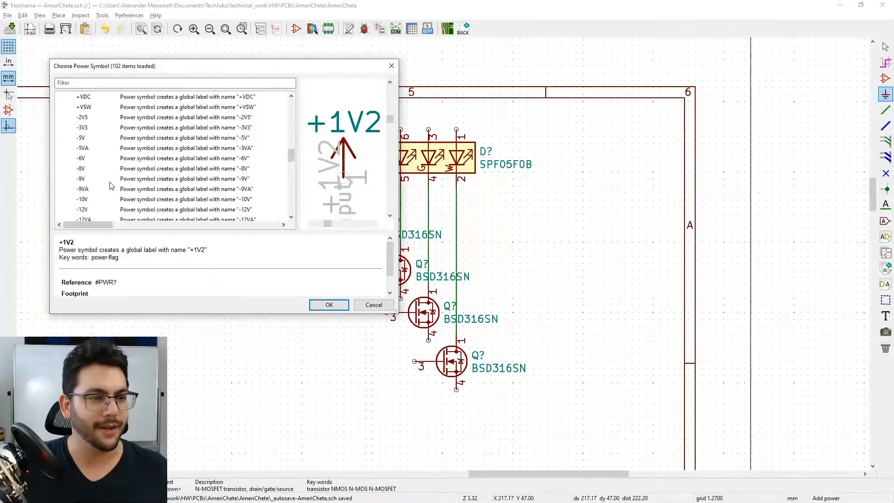
{"action": "scroll", "coordinate": [111, 187], "scroll_direction": "down", "scroll_amount": 3}
{"action": "scroll", "coordinate": [120, 203], "scroll_direction": "down", "scroll_amount": 3}
{"action": "left_click", "coordinate": [86, 161]}
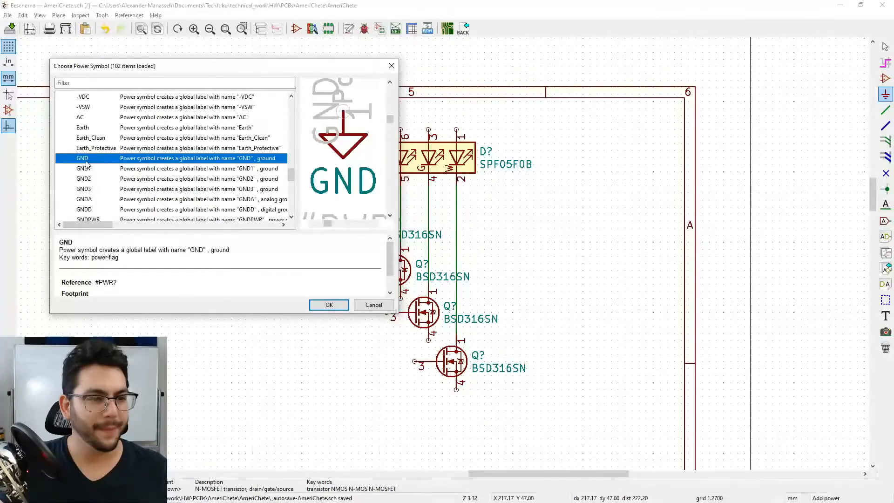
{"action": "left_click", "coordinate": [339, 305]}
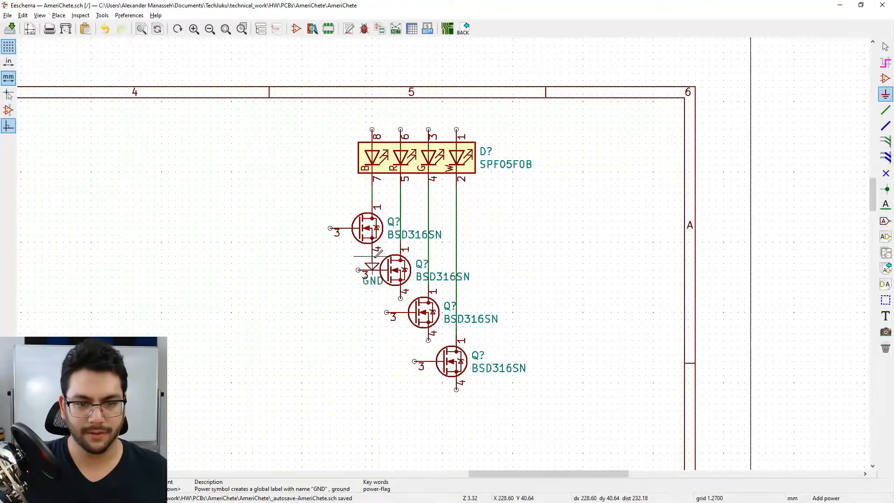
{"action": "right_click", "coordinate": [372, 264]}
{"action": "left_click", "coordinate": [394, 277]}
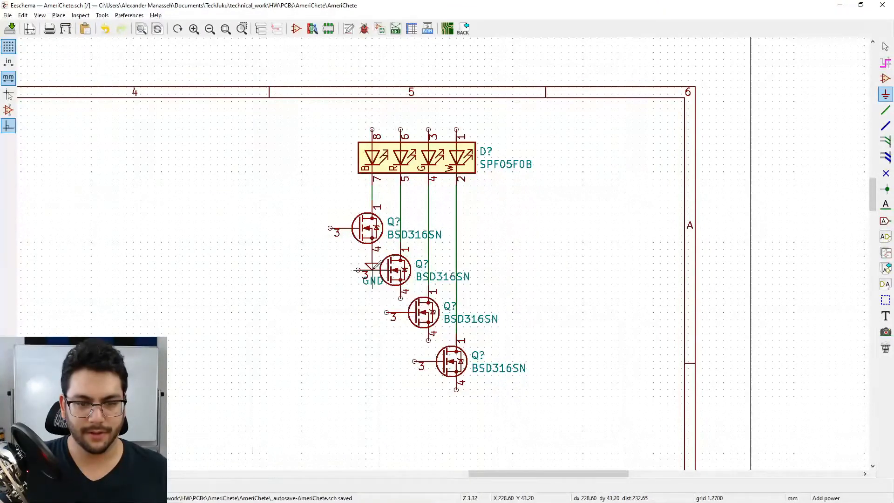
{"action": "left_click", "coordinate": [375, 262]}
Step: Duplicate the GND symbol onto pin 4 of the second and third BSD316SN transistors
{"action": "left_click", "coordinate": [403, 305]}
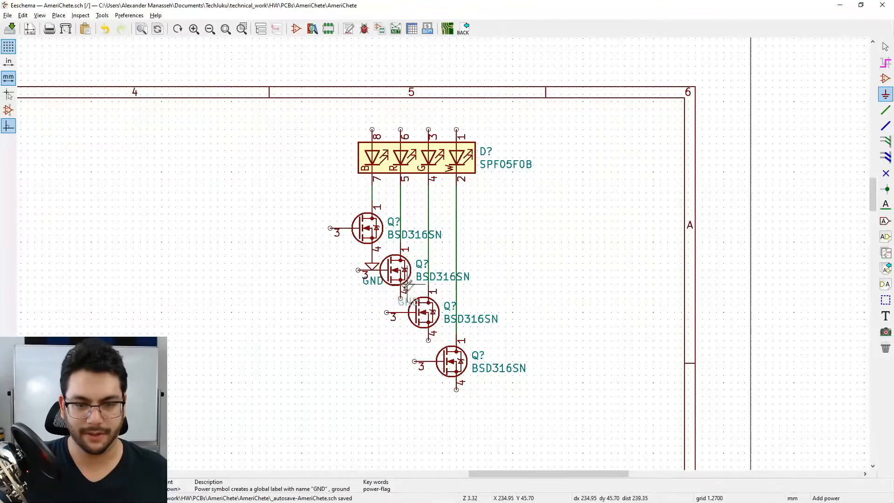
{"action": "left_click", "coordinate": [402, 303]}
{"action": "left_click", "coordinate": [408, 304]}
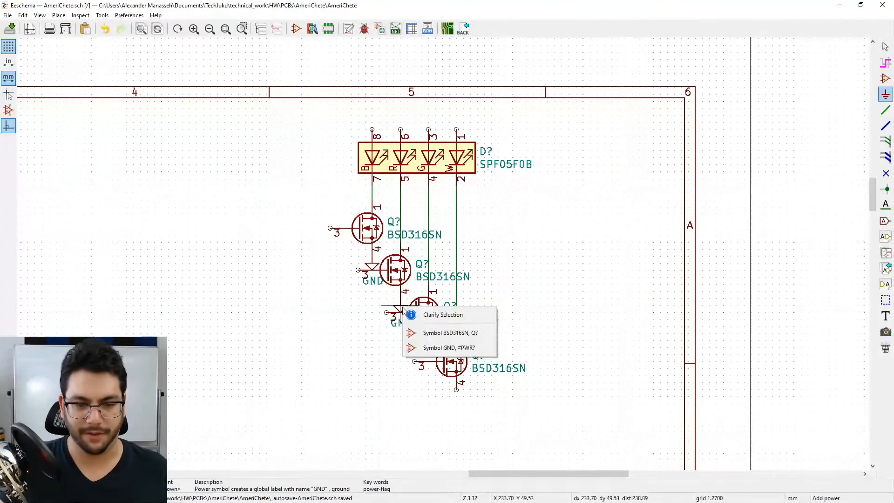
{"action": "left_click", "coordinate": [445, 347]}
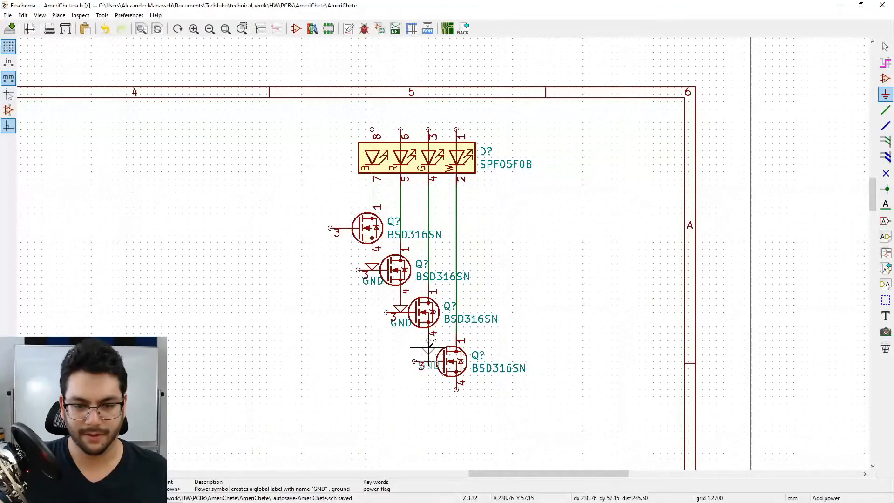
{"action": "left_click", "coordinate": [429, 343]}
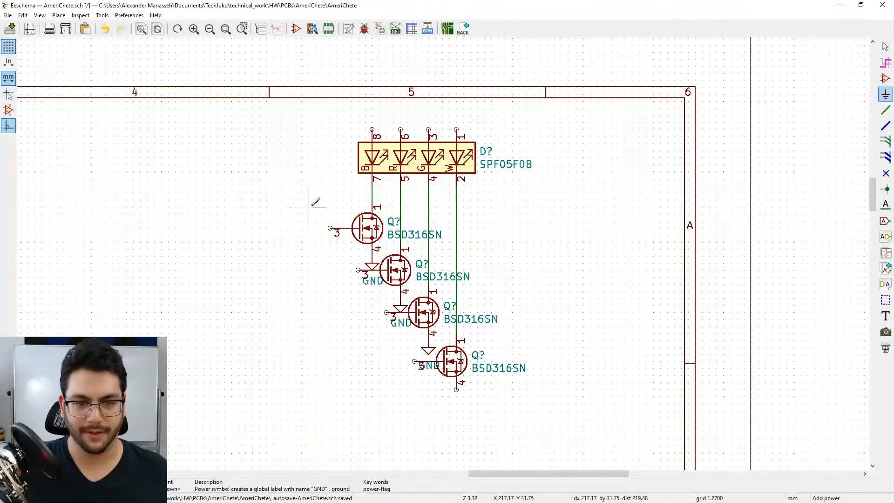
Step: Block-move the two uppermost BSD316SN transistors and the first GND symbol up one grid step, and leave the power symbol tool
{"action": "left_click_drag", "start_coordinate": [309, 200], "coordinate": [386, 277]}
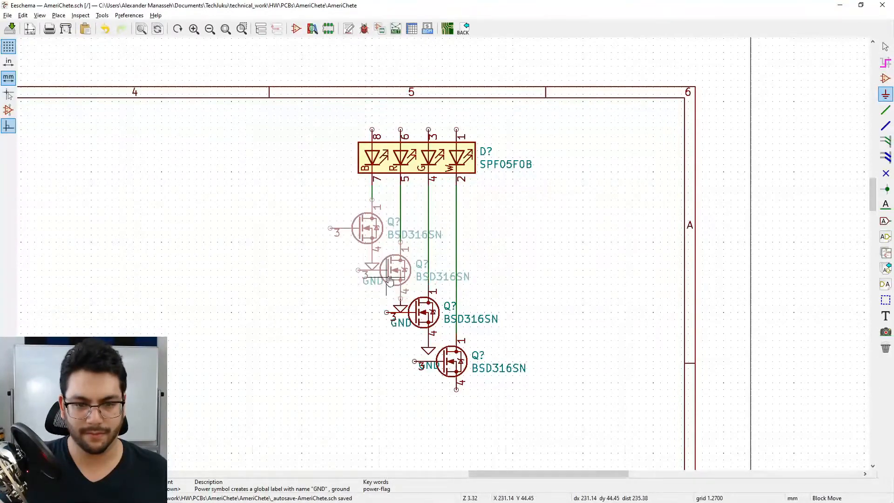
{"action": "left_click", "coordinate": [390, 275]}
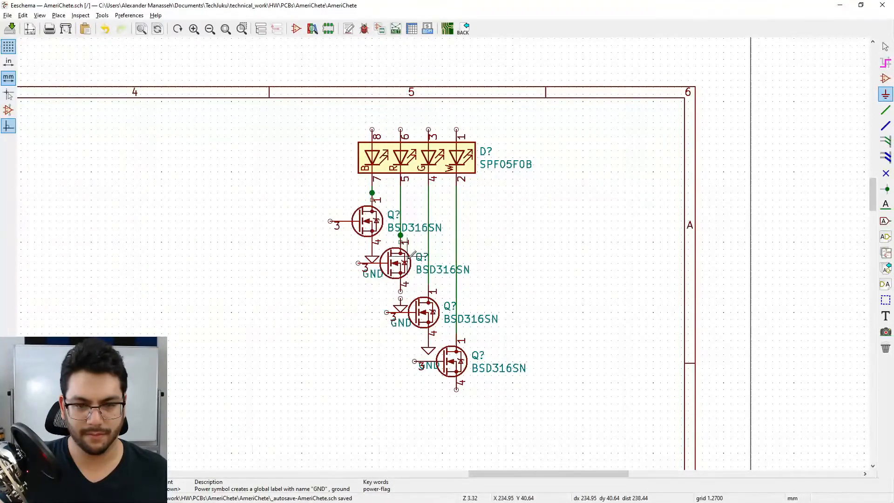
{"action": "left_click", "coordinate": [401, 263]}
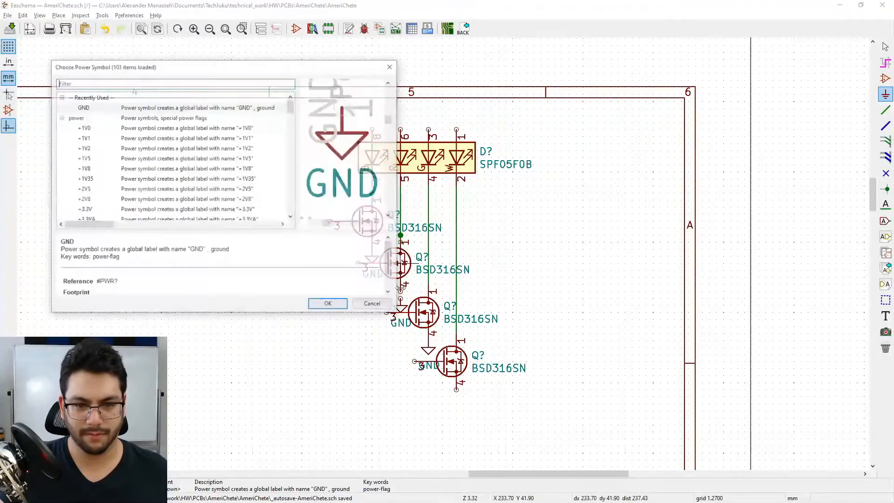
{"action": "left_click", "coordinate": [379, 305]}
{"action": "key", "text": "Escape"}
Step: Move the second BSD316SN down one grid step so its pin 4 meets the GND symbol below it
{"action": "left_click", "coordinate": [401, 287]}
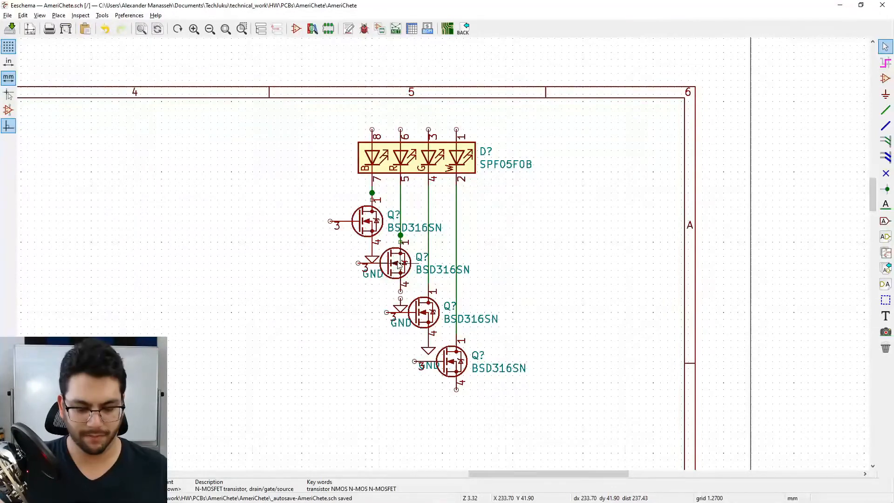
{"action": "key", "text": "m"}
{"action": "left_click", "coordinate": [402, 276]}
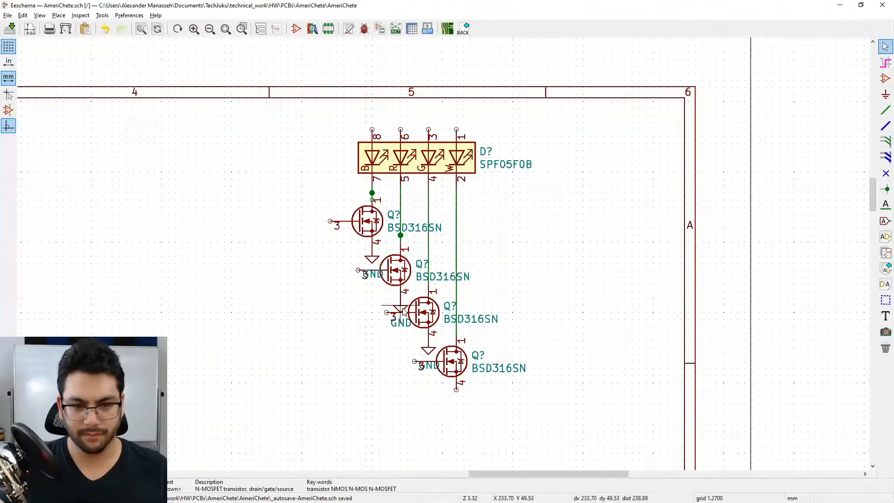
Step: Try shifting the second transistor's GND symbol up one grid step, and move it back down to pin 4
{"action": "key", "text": "m"}
{"action": "left_click", "coordinate": [445, 348]}
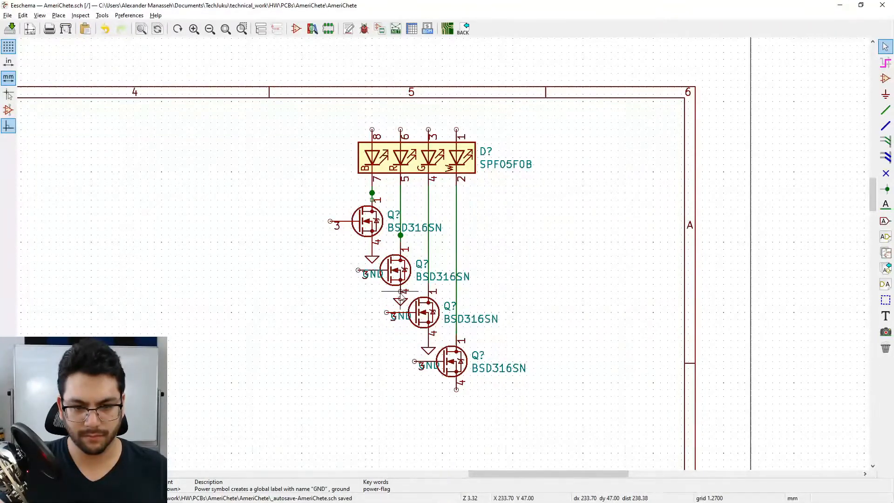
{"action": "key", "text": "m"}
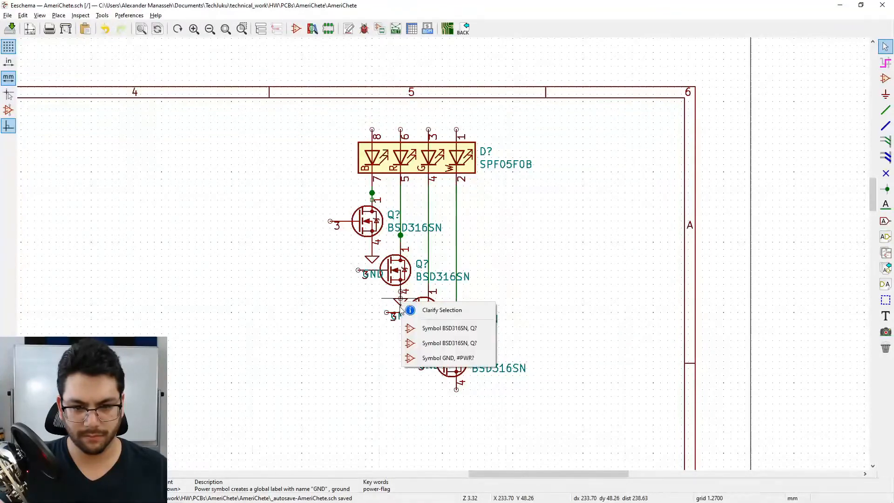
{"action": "left_click", "coordinate": [438, 357]}
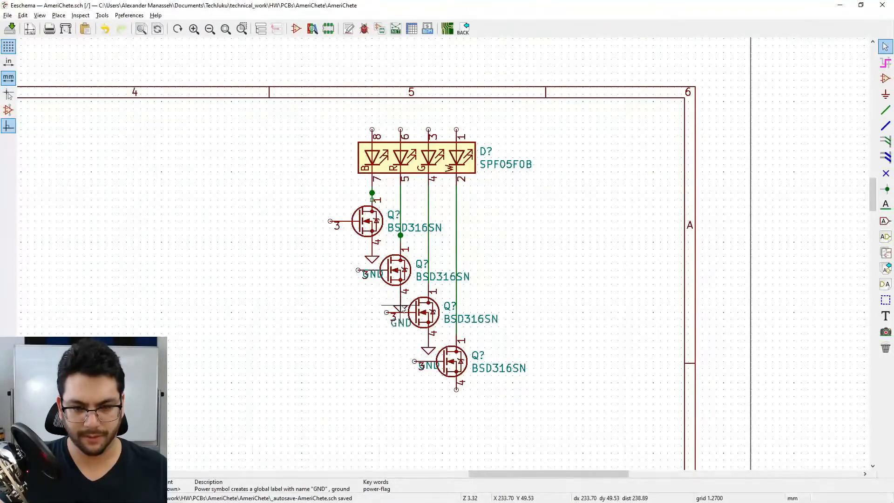
Step: Move the fourth BSD316SN down two grid steps and wire its pin 1 back to the line from LED pin 2
{"action": "left_click", "coordinate": [401, 309]}
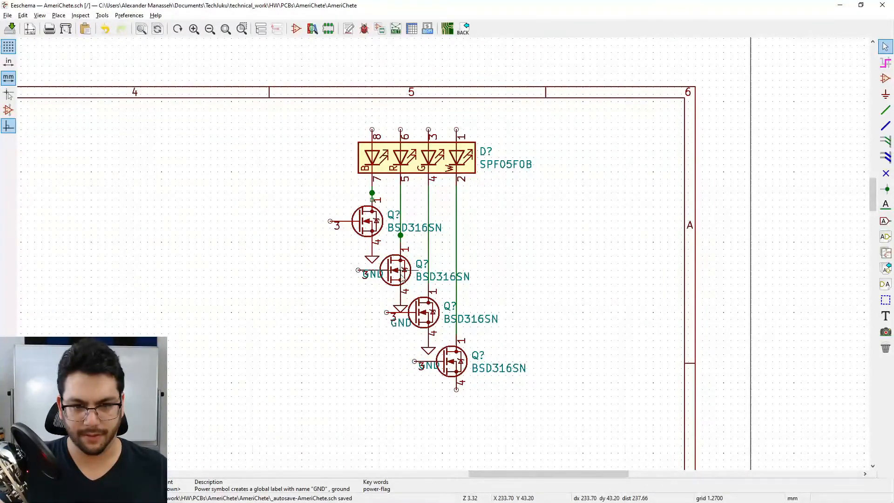
{"action": "key", "text": "m"}
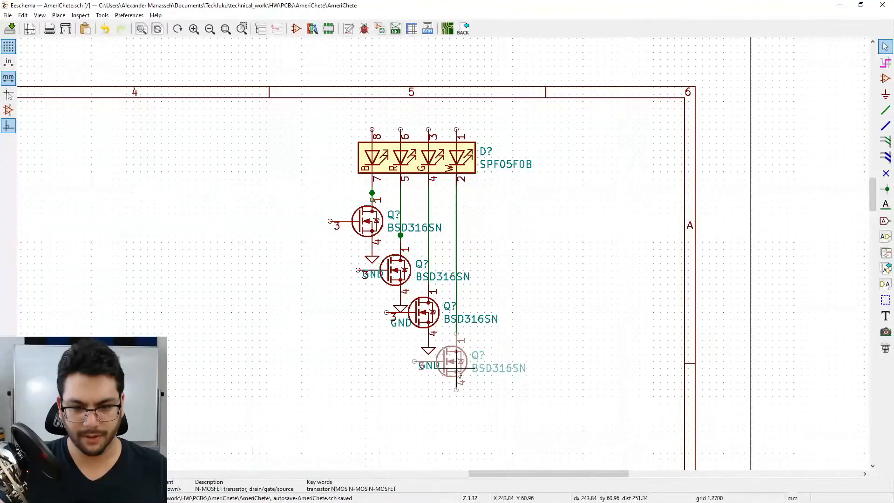
{"action": "left_click", "coordinate": [460, 378]}
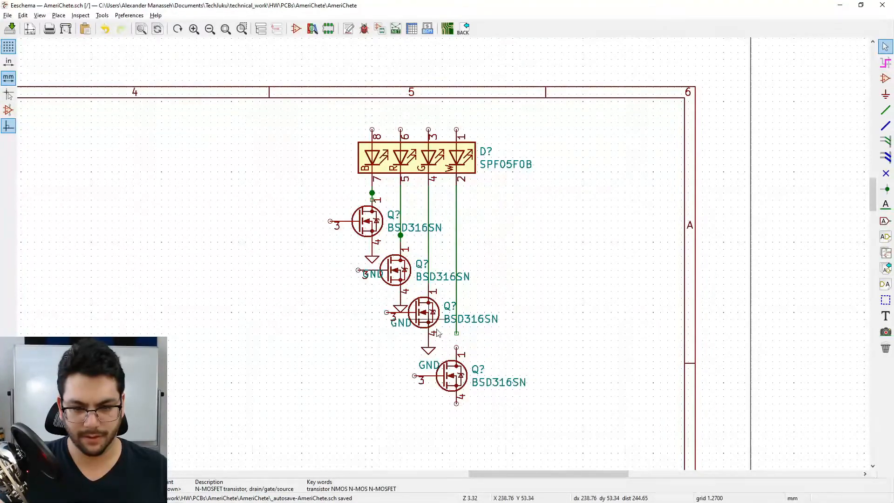
{"action": "left_click", "coordinate": [886, 110]}
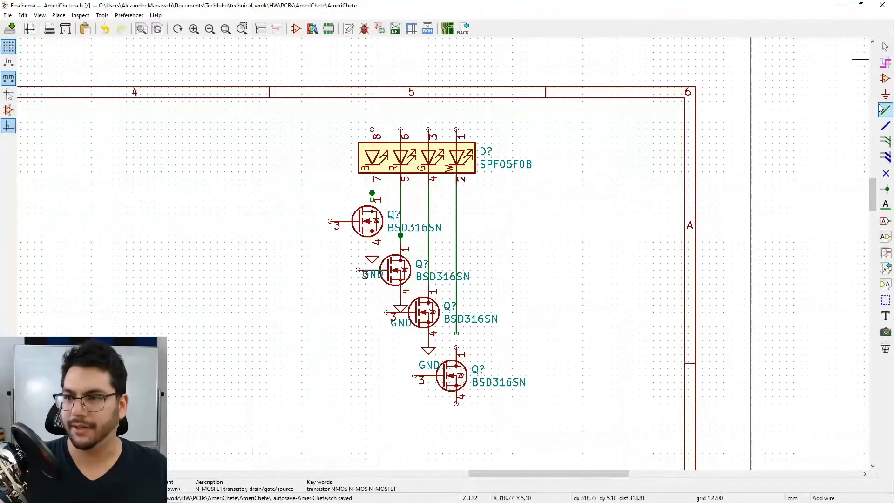
{"action": "key", "text": "Escape"}
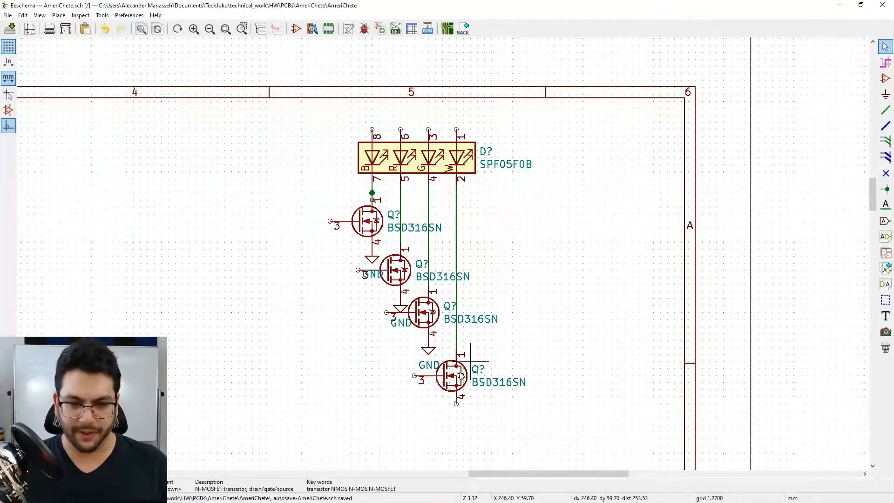
Step: Drag the third BSD316SN and its GND symbol down one grid step, keeping the cathode wire attached
{"action": "right_click", "coordinate": [450, 385]}
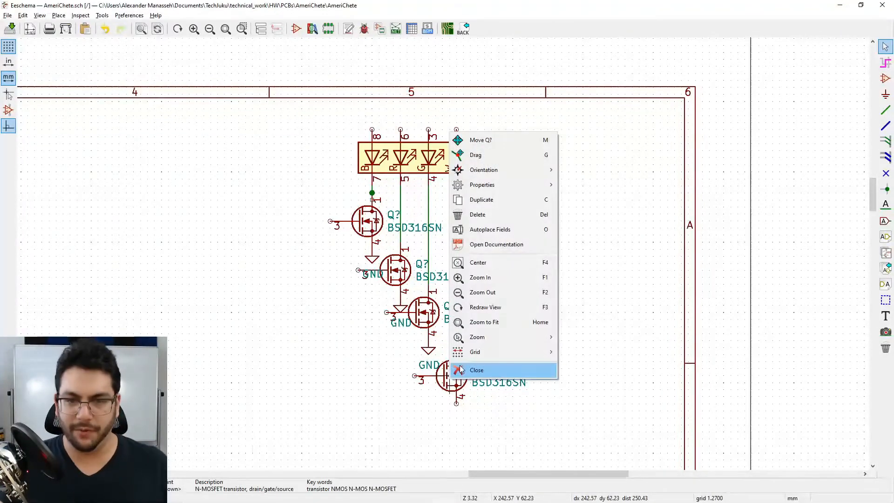
{"action": "left_click", "coordinate": [490, 156]}
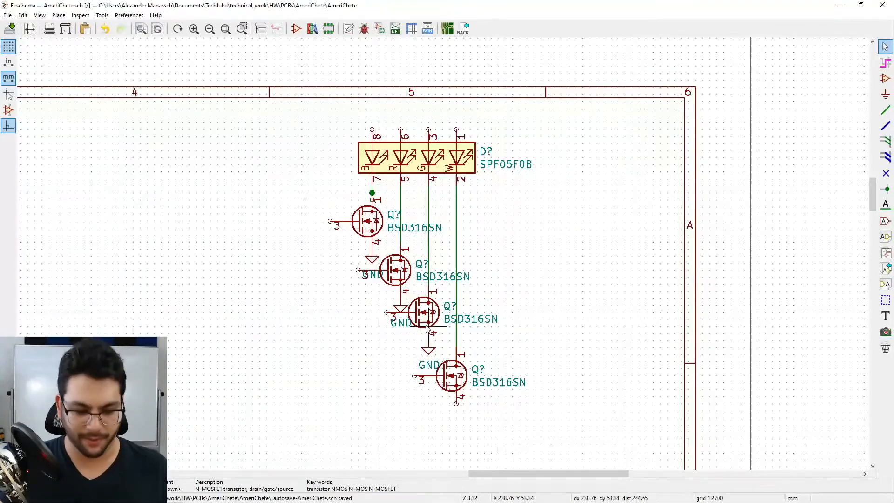
{"action": "left_click", "coordinate": [428, 350]}
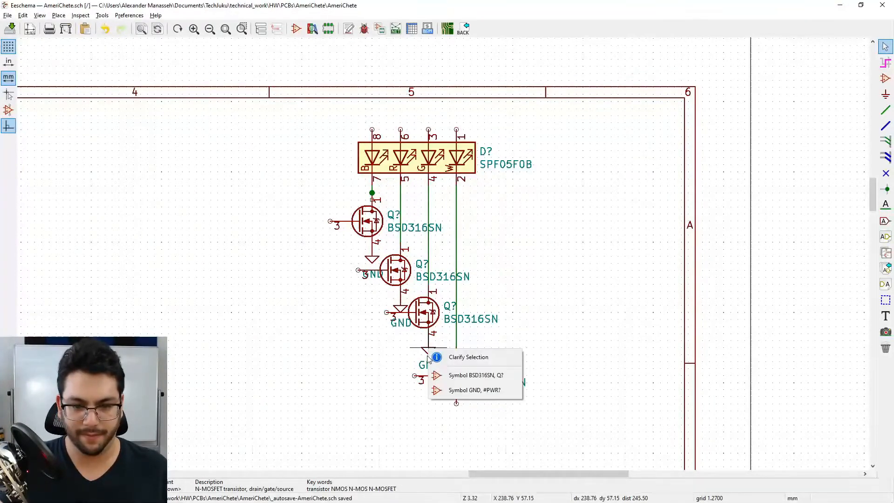
{"action": "left_click", "coordinate": [440, 375]}
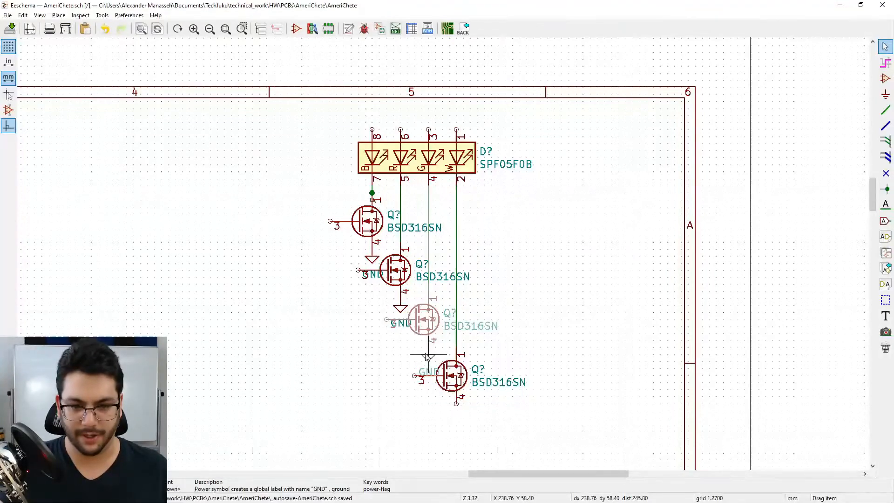
{"action": "left_click", "coordinate": [427, 356]}
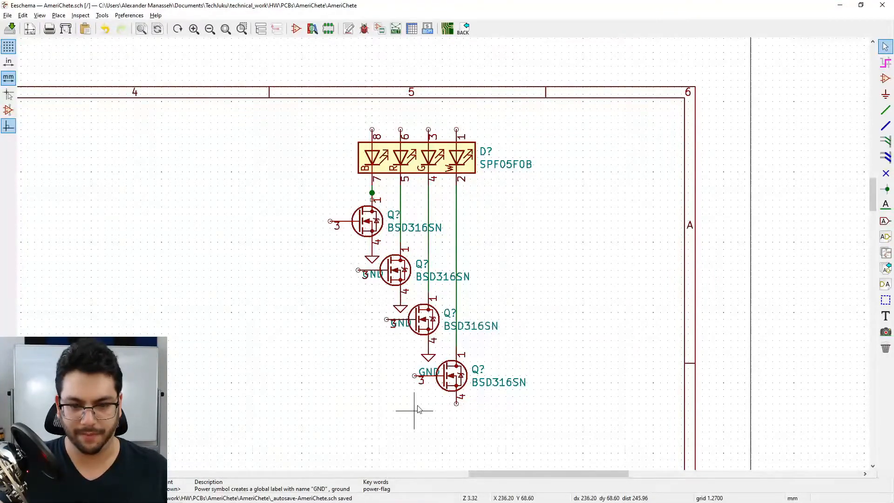
Step: Drag the fourth BSD316SN down about 10 mm with its wire attached, making room beneath the third transistor's GND symbol
{"action": "key", "text": "g"}
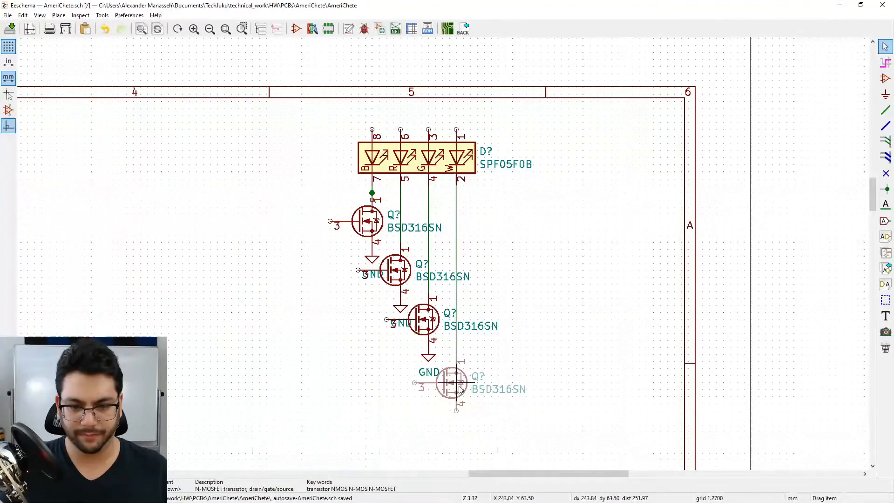
{"action": "left_click", "coordinate": [460, 391]}
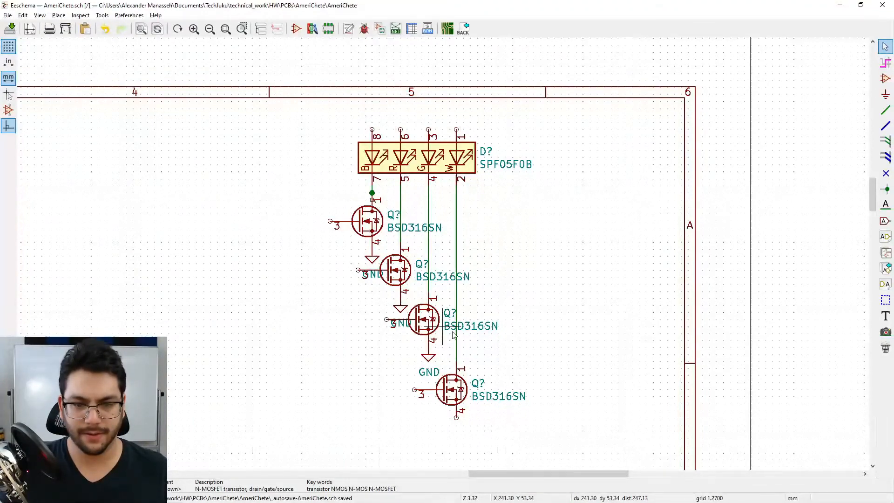
{"action": "middle_click_drag", "start_coordinate": [483, 341], "coordinate": [495, 307]}
{"action": "key", "text": "g"}
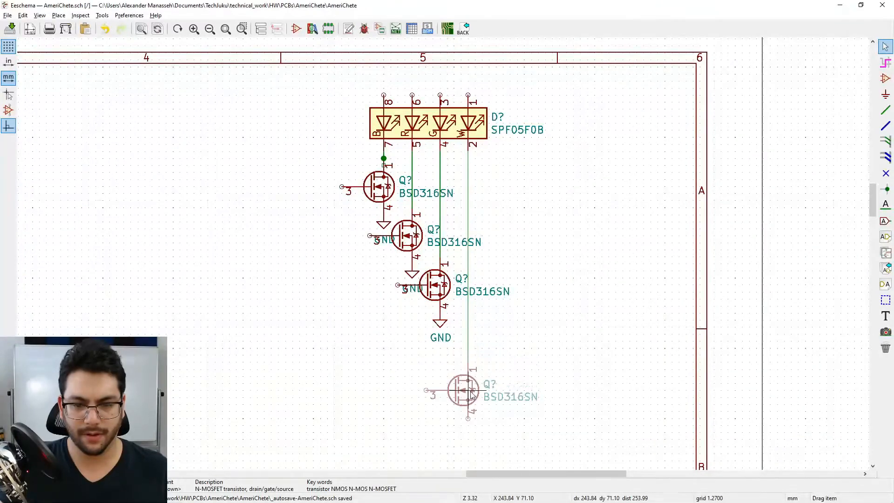
{"action": "left_click", "coordinate": [472, 402]}
Step: Drag the third and second BSD316SN transistors with their GND symbols down to space the four transistors evenly, keeping their wires attached
{"action": "key", "text": "g"}
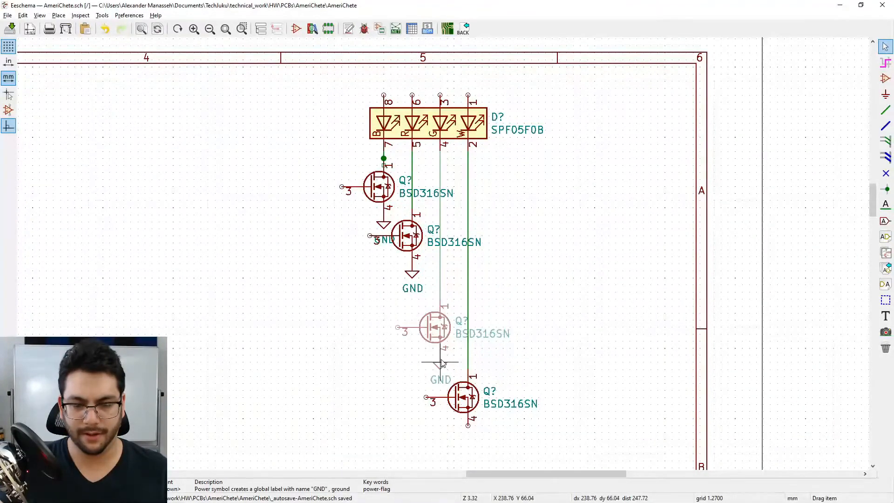
{"action": "left_click", "coordinate": [443, 368]}
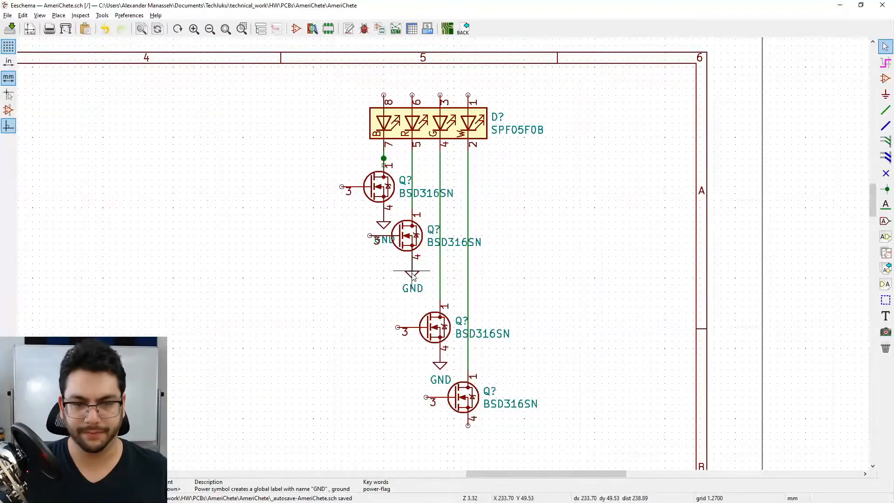
{"action": "key", "text": "g"}
{"action": "left_click", "coordinate": [413, 296]}
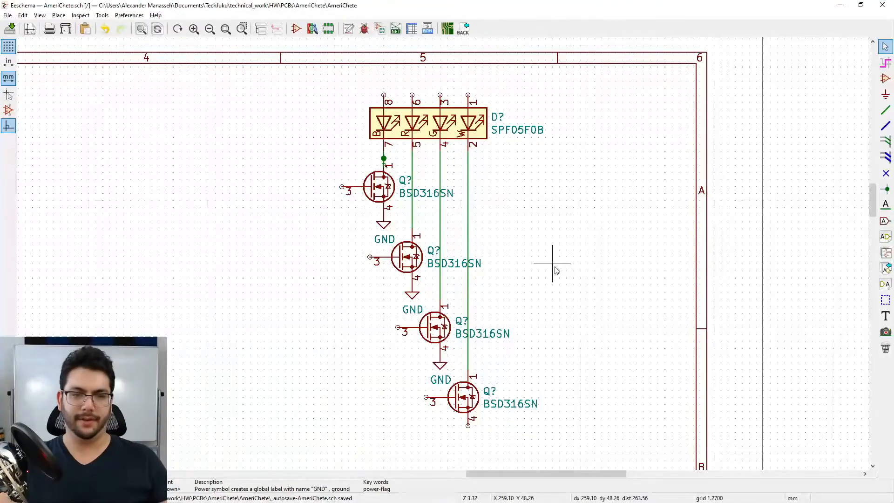
Step: Move the second transistor's reference and value labels and the first two GND labels to the left of their symbols
{"action": "left_click_drag", "start_coordinate": [455, 265], "coordinate": [371, 281]}
{"action": "left_click_drag", "start_coordinate": [432, 255], "coordinate": [348, 255]}
{"action": "left_click", "coordinate": [378, 239]}
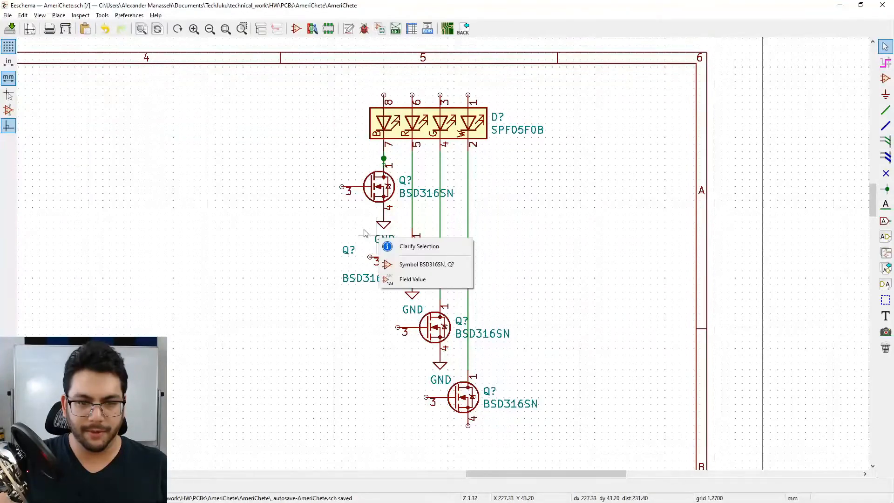
{"action": "left_click", "coordinate": [401, 279]}
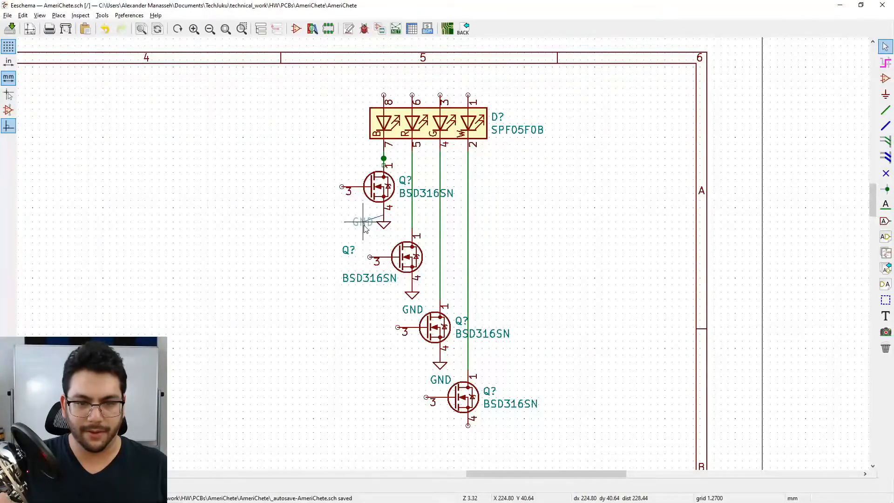
{"action": "left_click", "coordinate": [364, 231]}
{"action": "left_click", "coordinate": [412, 311]}
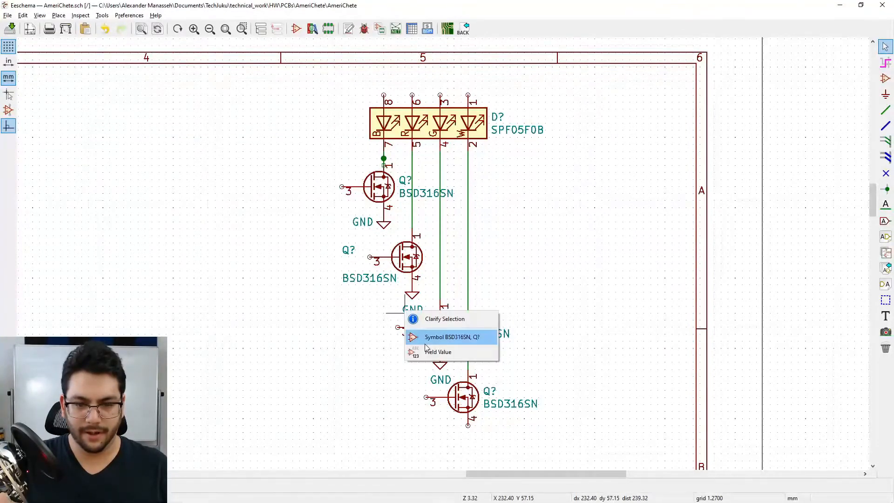
{"action": "left_click", "coordinate": [437, 352]}
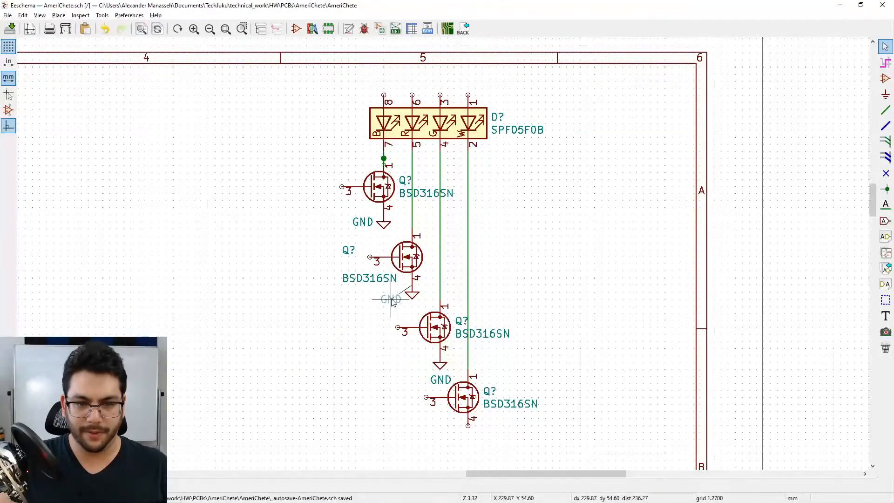
{"action": "left_click", "coordinate": [391, 295]}
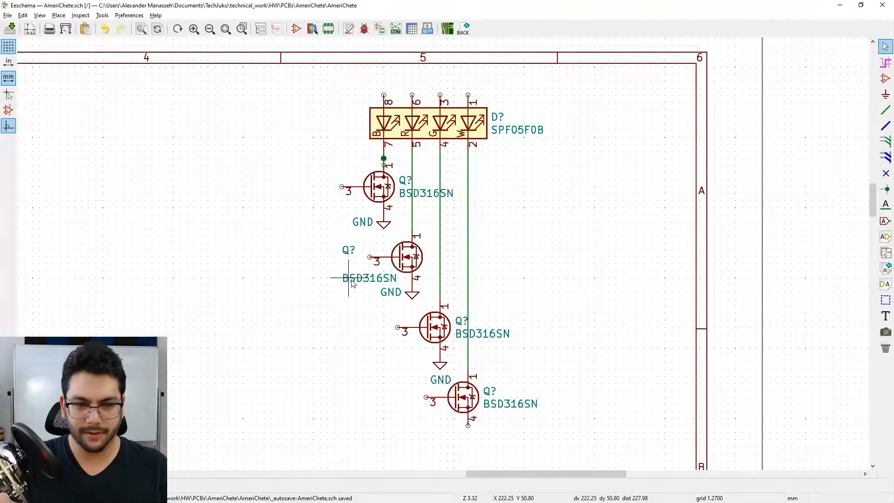
Step: Stack the second transistor's Q? reference and BSD316SN value labels above its gate pin 3
{"action": "key", "text": "m"}
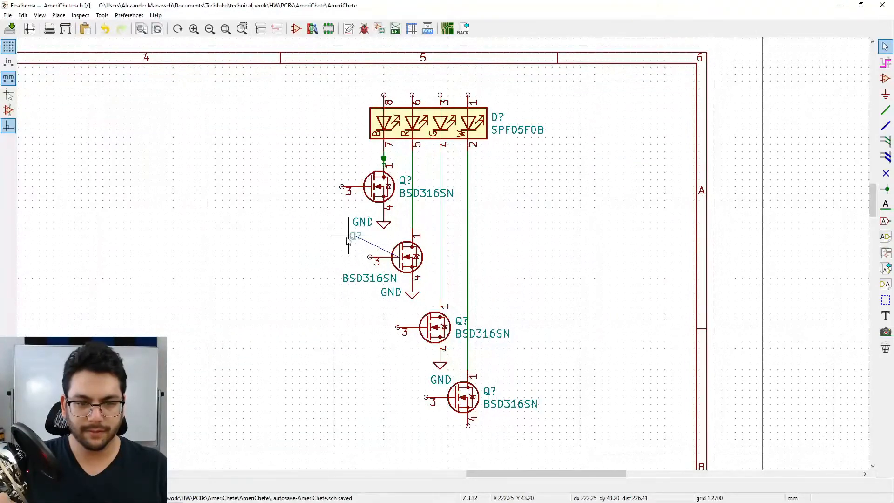
{"action": "left_click", "coordinate": [345, 238]}
{"action": "key", "text": "m"}
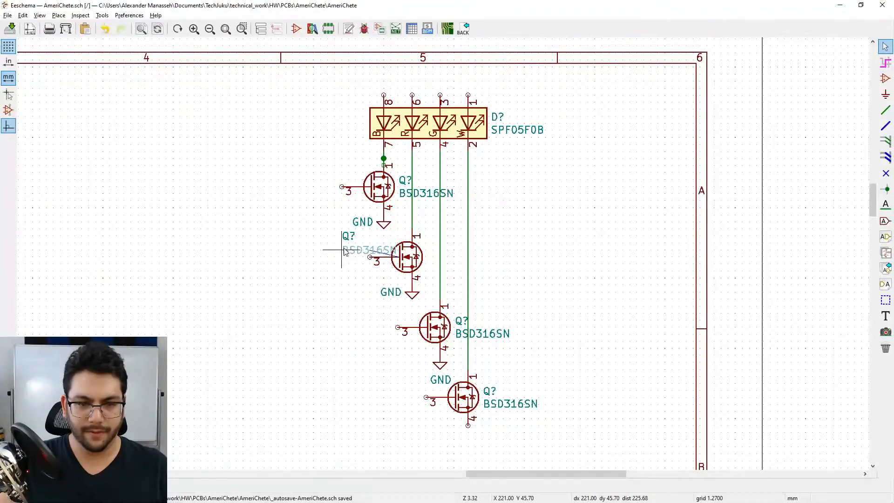
{"action": "left_click", "coordinate": [336, 251]}
{"action": "key", "text": "m"}
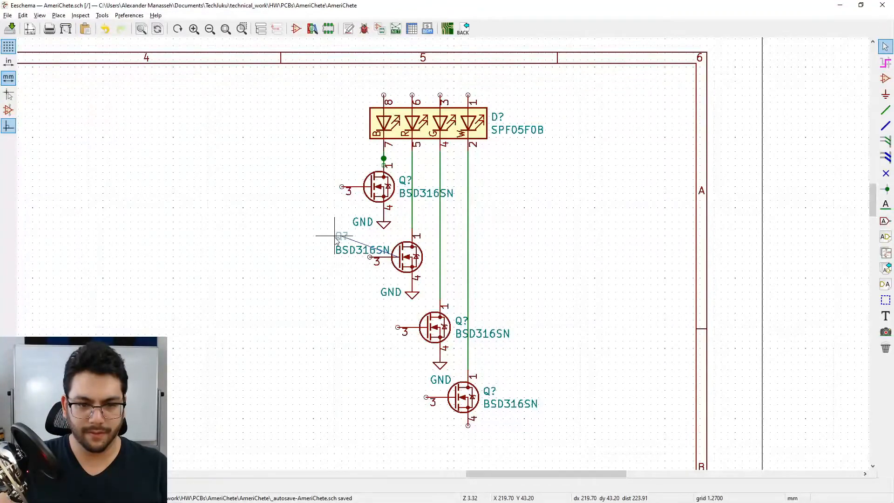
{"action": "left_click", "coordinate": [339, 239]}
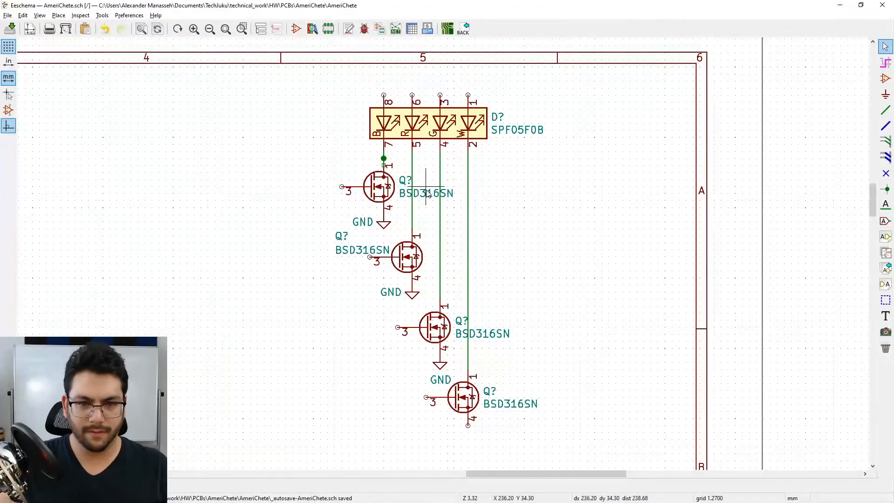
Step: Move the first transistor's BSD316SN value and Q? reference labels to the left, stacked above its gate pin 3
{"action": "key", "text": "m"}
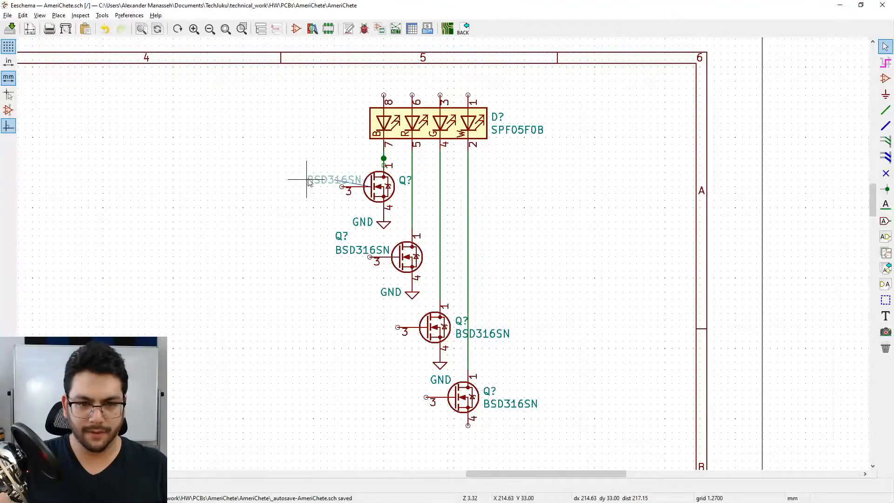
{"action": "left_click", "coordinate": [310, 182]}
{"action": "key", "text": "m"}
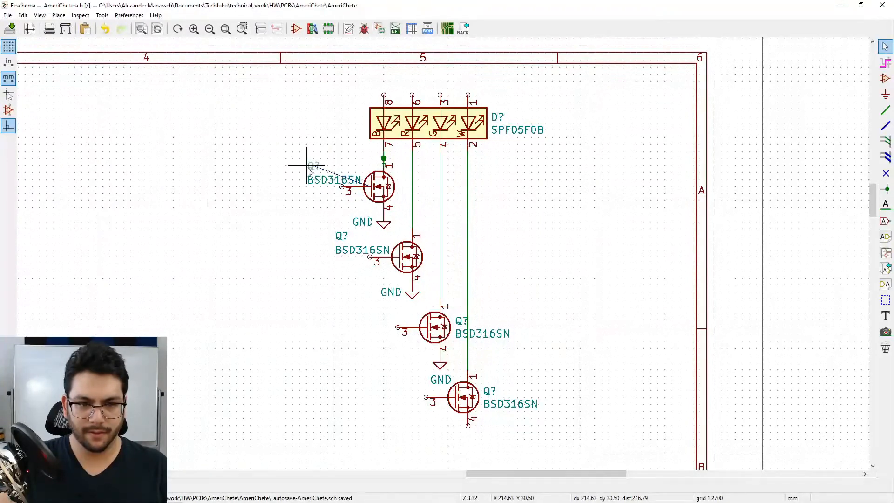
{"action": "left_click", "coordinate": [308, 167]}
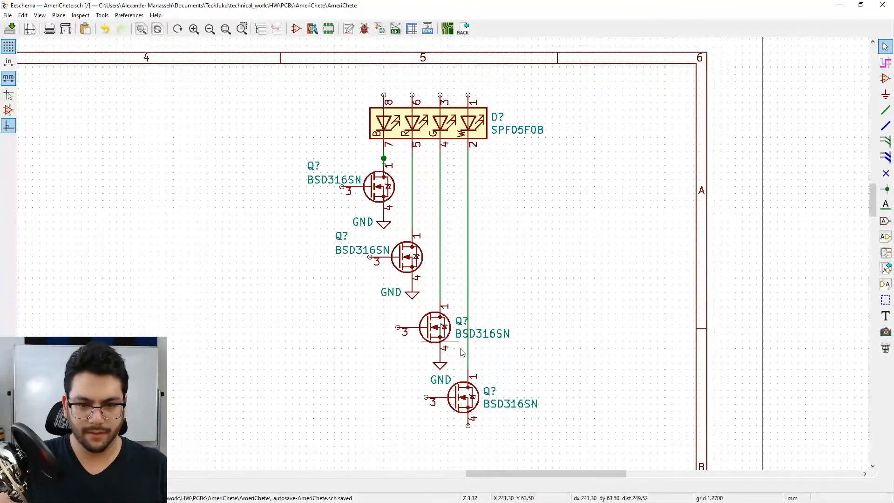
Step: Move the third transistor's BSD316SN value and Q? reference labels to the left, stacked above its gate pin 3
{"action": "key", "text": "m"}
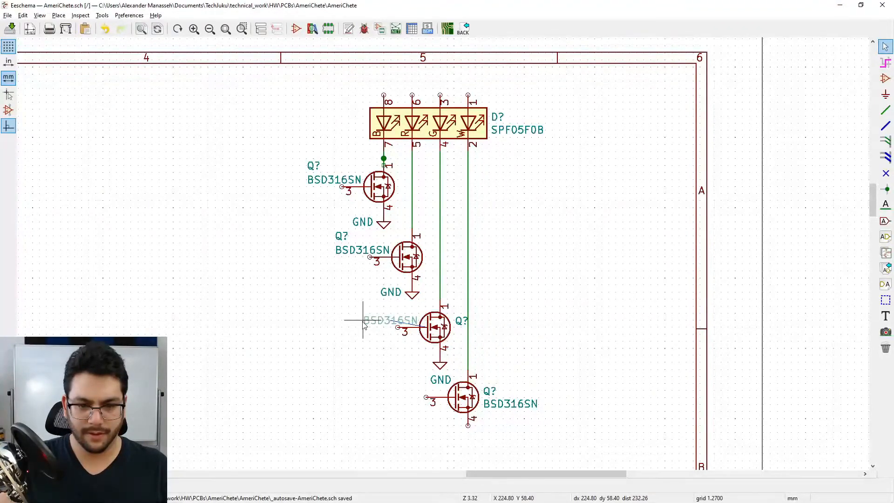
{"action": "left_click", "coordinate": [363, 320]}
{"action": "key", "text": "m"}
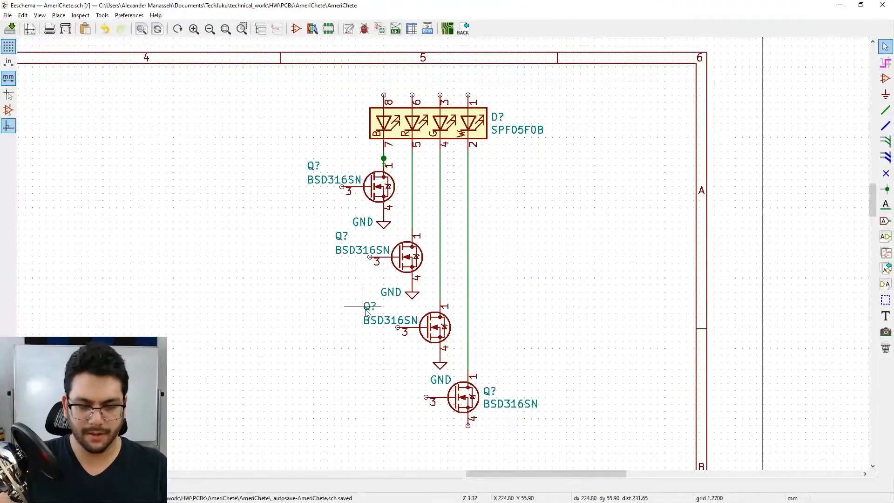
Step: Move the fourth transistor's BSD316SN value and the third ground symbol's GND label to the left of their symbols
{"action": "left_click", "coordinate": [363, 306]}
{"action": "key", "text": "m"}
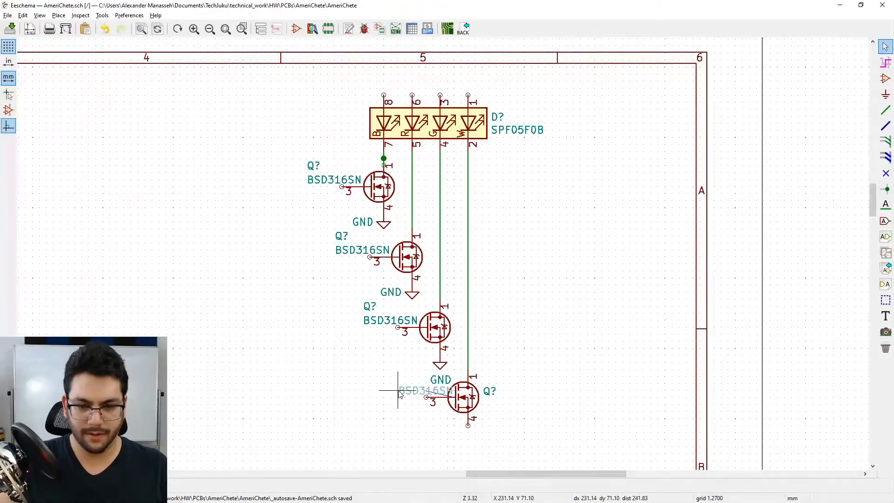
{"action": "key", "text": "m"}
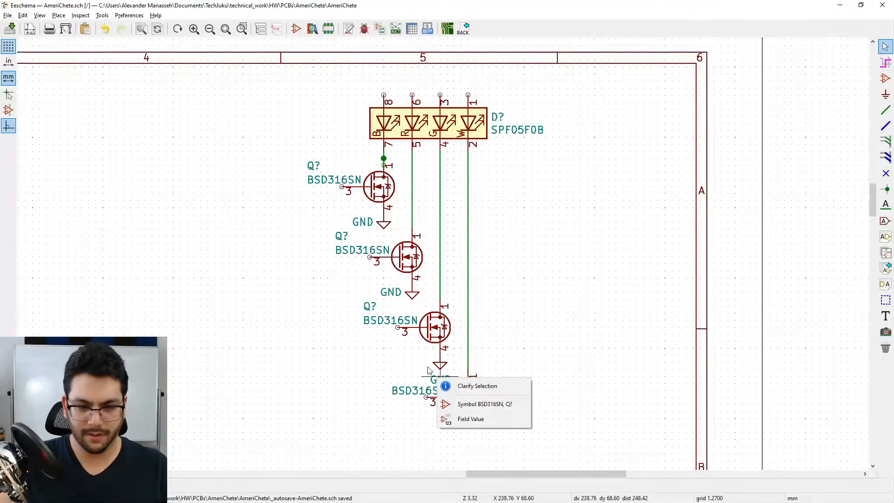
{"action": "left_click", "coordinate": [468, 418]}
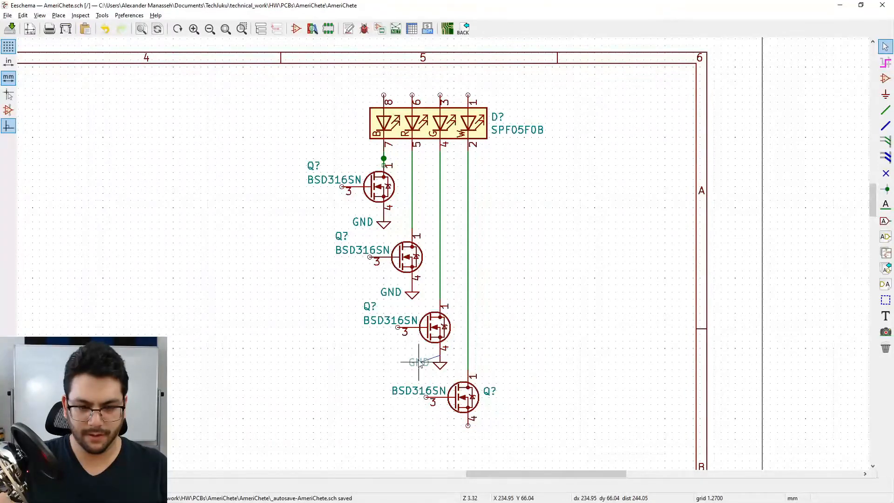
{"action": "left_click", "coordinate": [420, 355]}
{"action": "key", "text": "m"}
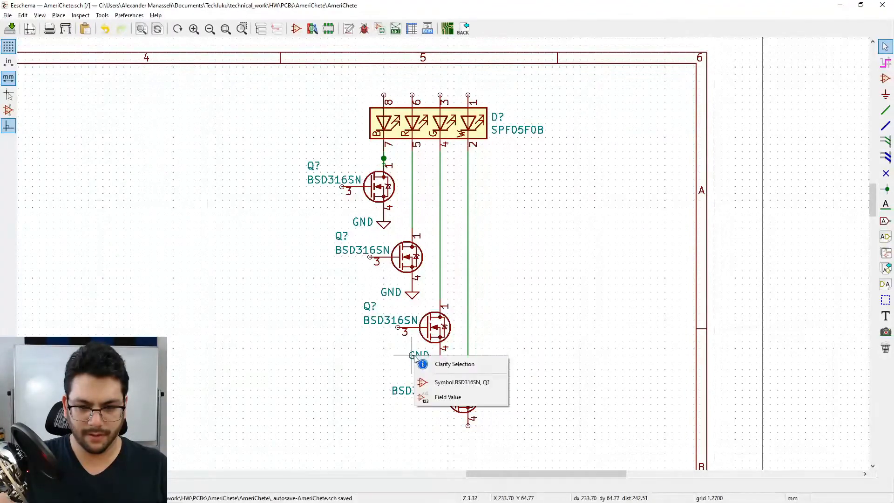
{"action": "left_click", "coordinate": [432, 397]}
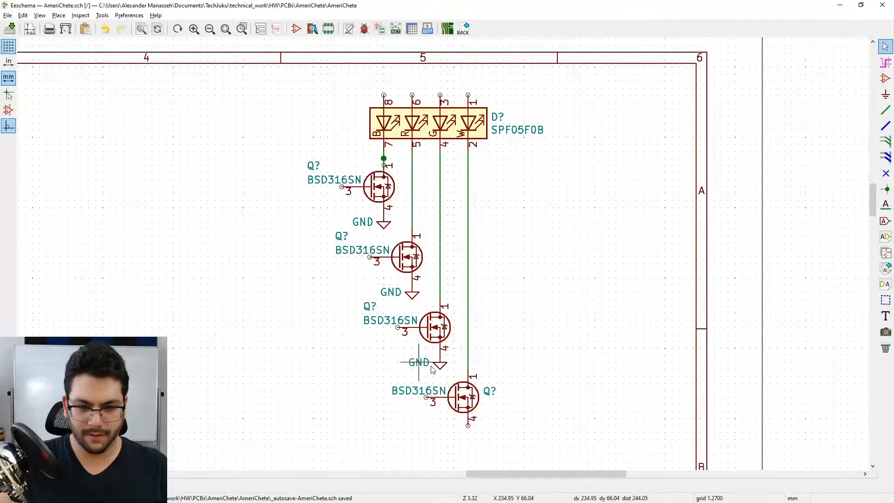
Step: Move the fourth transistor's Q? reference above its BSD316SN value and copy a GND symbol onto its pin 4
{"action": "left_click", "coordinate": [433, 369]}
{"action": "key", "text": "m"}
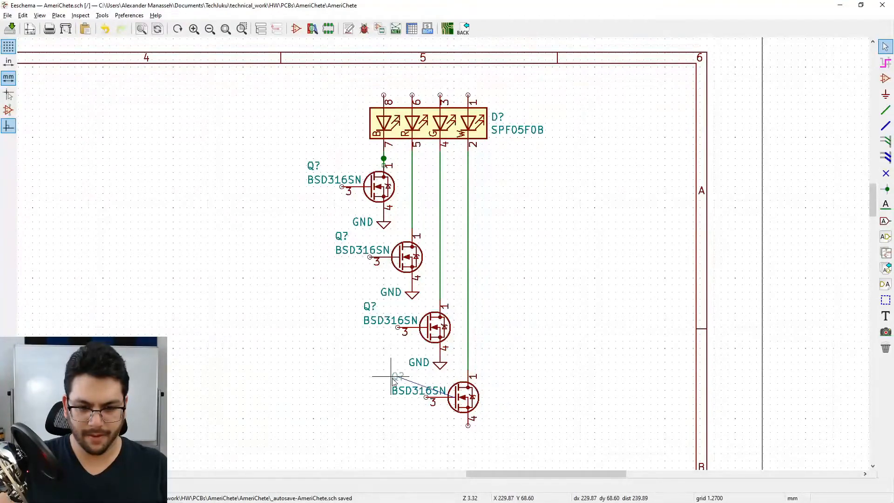
{"action": "left_click", "coordinate": [391, 376]}
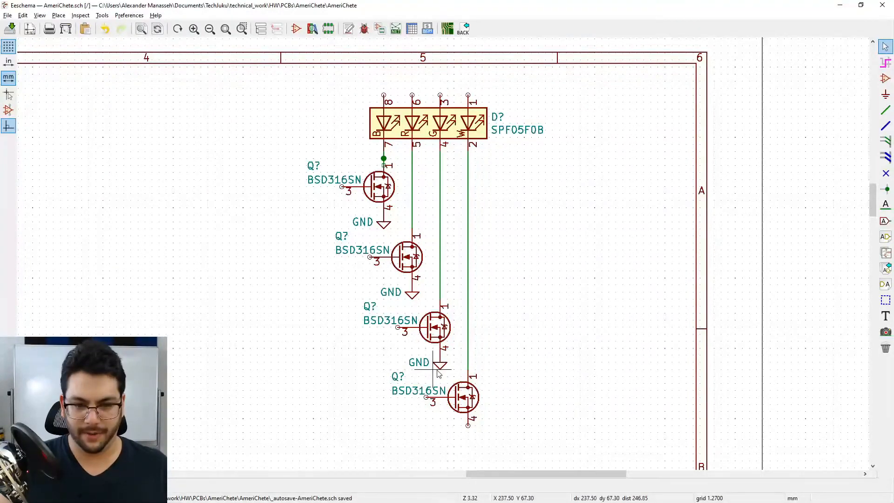
{"action": "key", "text": "c"}
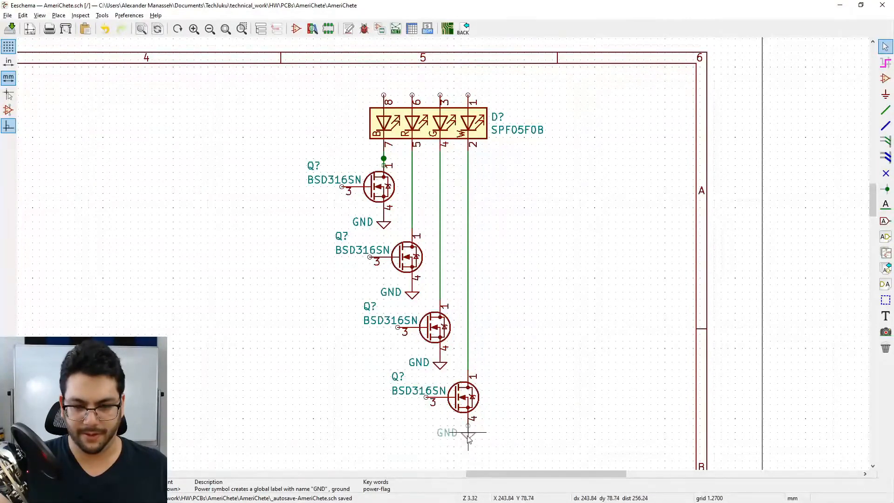
{"action": "left_click", "coordinate": [468, 437]}
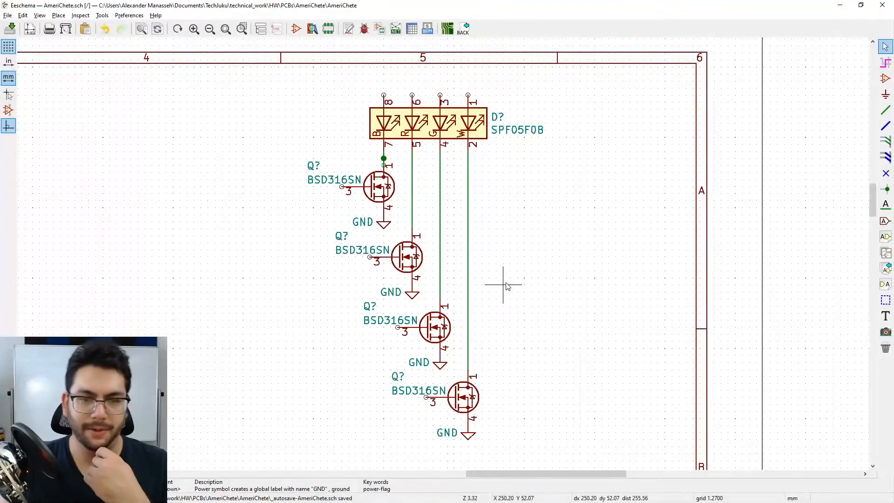
Step: Move the whole block of LED, transistors, wires and ground symbols down the sheet, leaving free space above the LED
{"action": "middle_click_drag", "start_coordinate": [511, 258], "coordinate": [553, 237]}
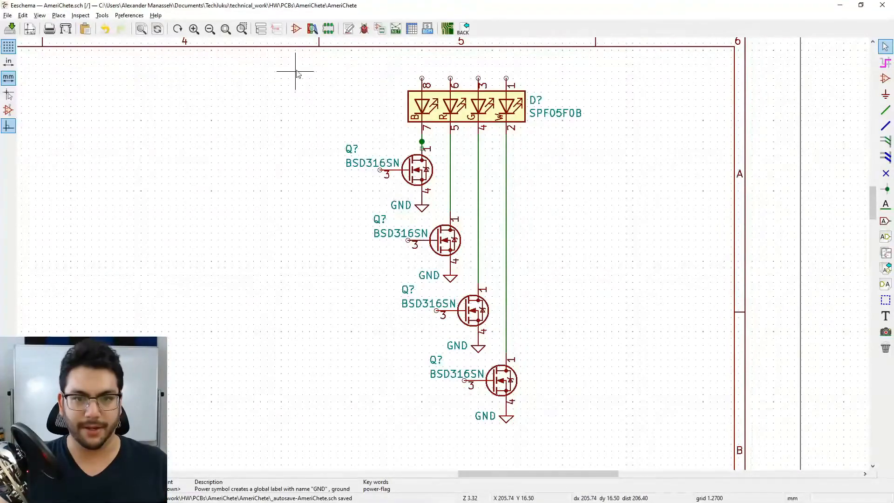
{"action": "left_click_drag", "start_coordinate": [260, 70], "coordinate": [564, 433]}
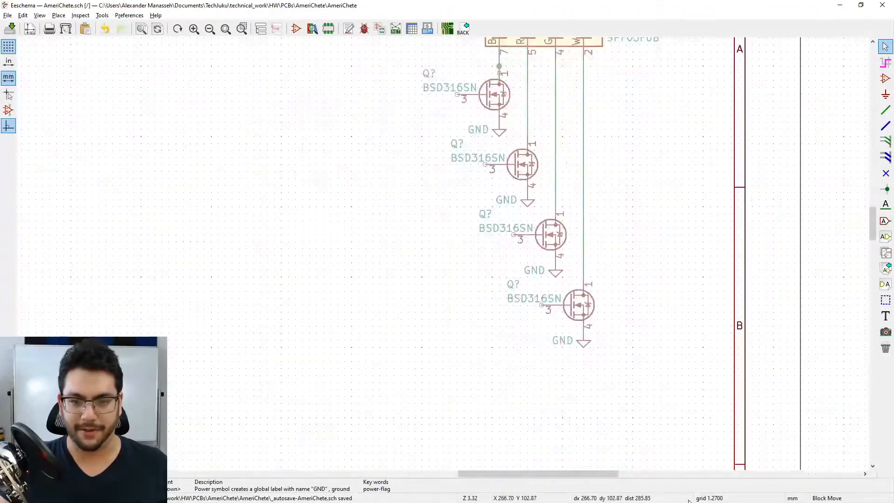
{"action": "left_click", "coordinate": [591, 420]}
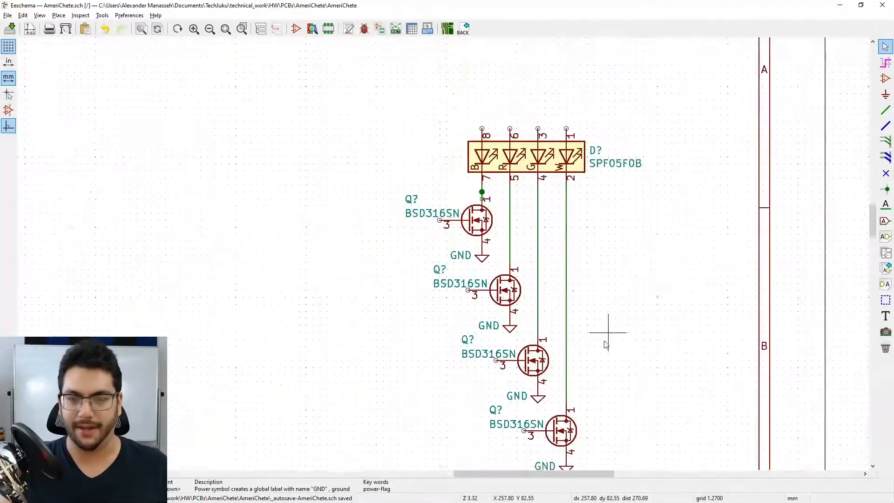
{"action": "scroll", "coordinate": [599, 313], "scroll_direction": "right", "scroll_amount": 2}
{"action": "scroll", "coordinate": [463, 305], "scroll_direction": "down", "scroll_amount": 1}
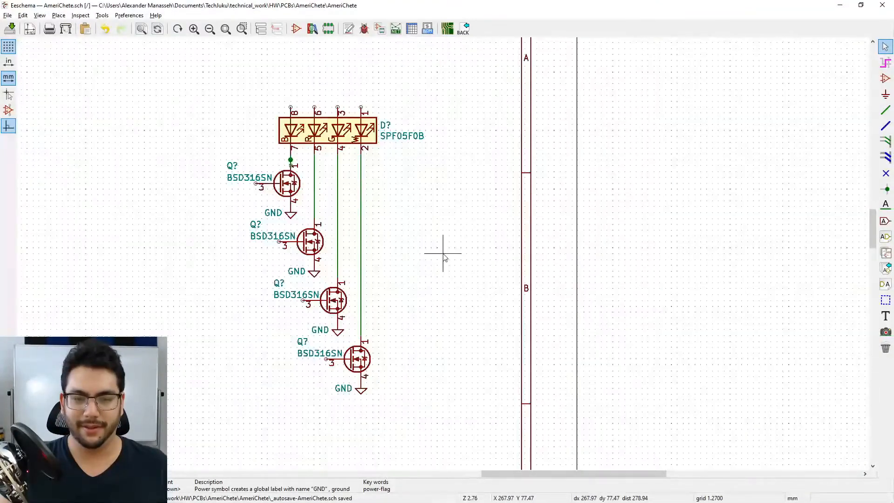
{"action": "middle_click_drag", "start_coordinate": [414, 243], "coordinate": [551, 265]}
{"action": "scroll", "coordinate": [529, 271], "scroll_direction": "down", "scroll_amount": 1}
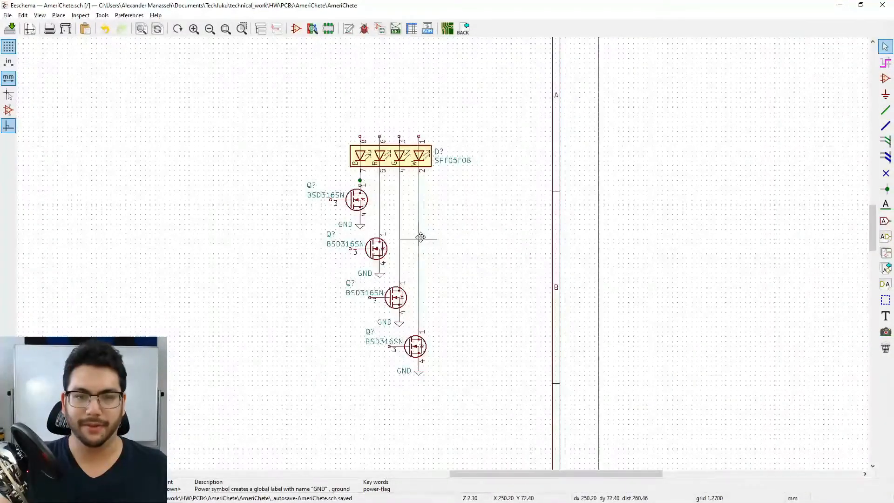
{"action": "middle_click_drag", "start_coordinate": [422, 237], "coordinate": [517, 279]}
{"action": "middle_click_drag", "start_coordinate": [553, 246], "coordinate": [559, 291]}
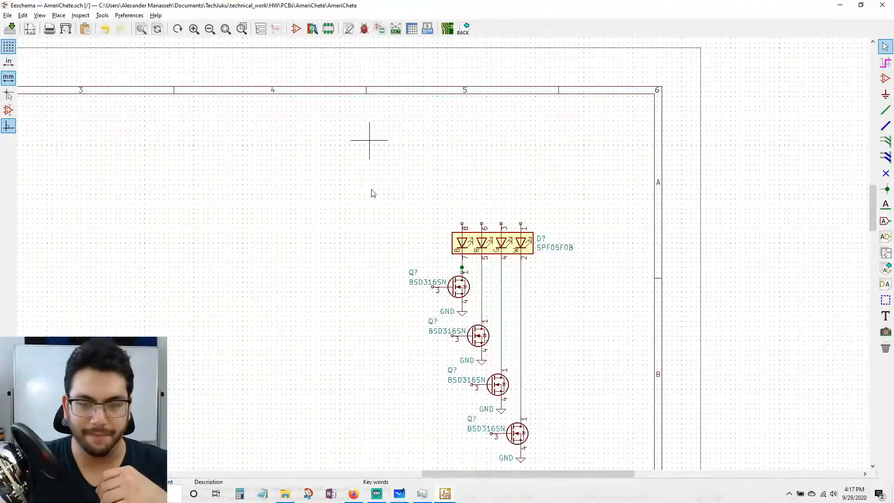
{"action": "left_click", "coordinate": [376, 495]}
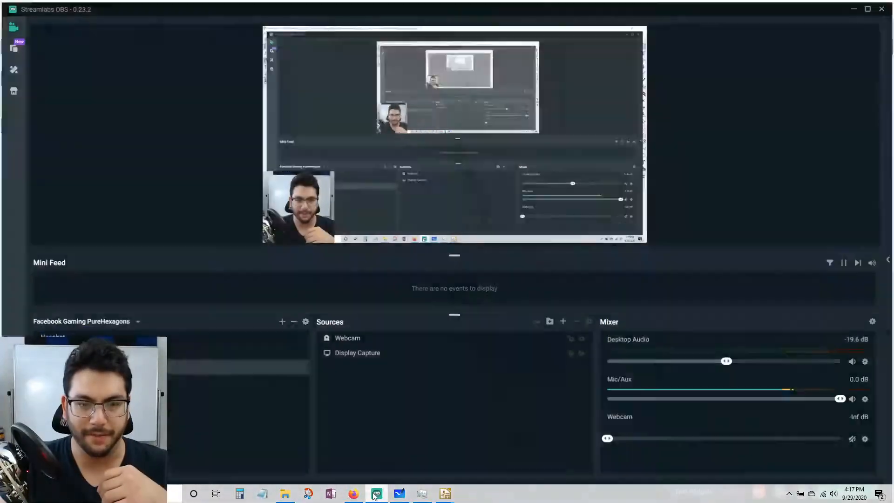
{"action": "left_click", "coordinate": [856, 6]}
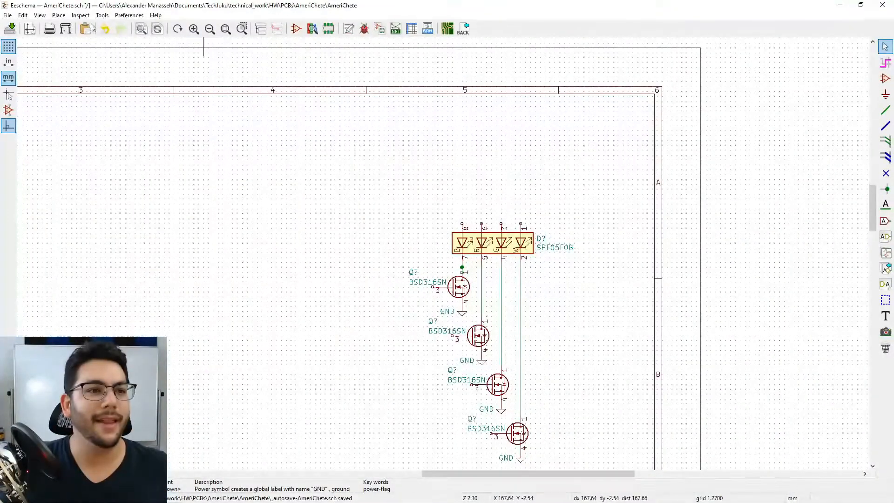
Step: Place a VCC power port above pin 8 of the SPF05F0B LED, leaving a gap between them
{"action": "left_click", "coordinate": [59, 16]}
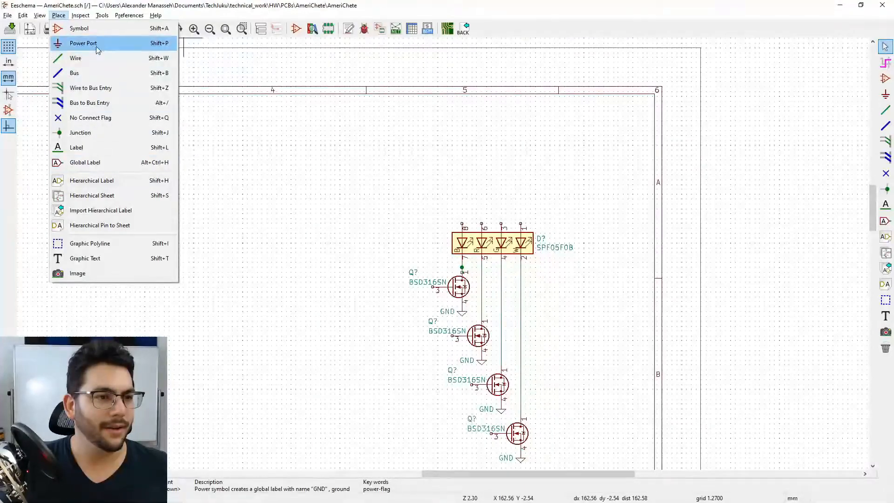
{"action": "left_click", "coordinate": [79, 43]}
{"action": "left_click", "coordinate": [364, 156]}
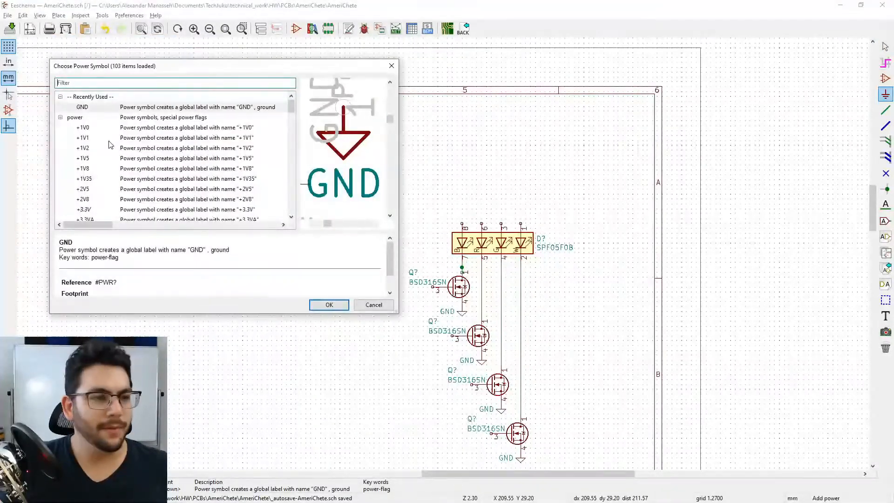
{"action": "scroll", "coordinate": [124, 187], "scroll_direction": "down", "scroll_amount": 3}
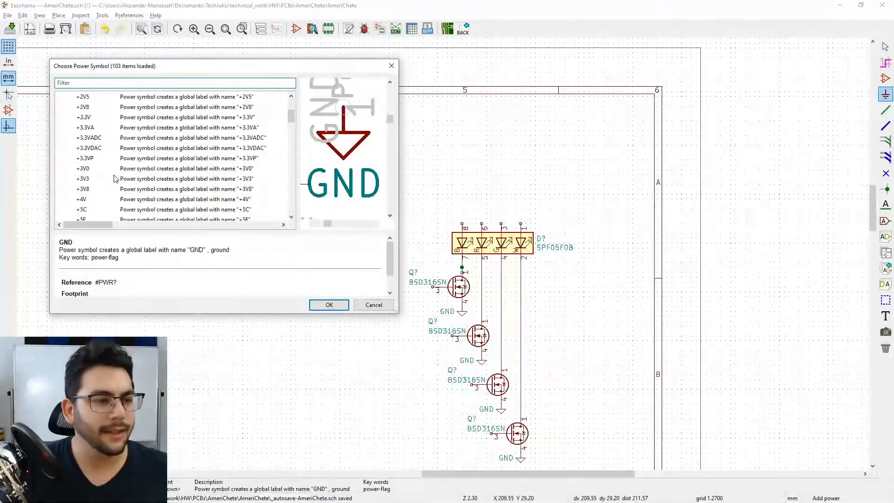
{"action": "scroll", "coordinate": [107, 205], "scroll_direction": "down", "scroll_amount": 2}
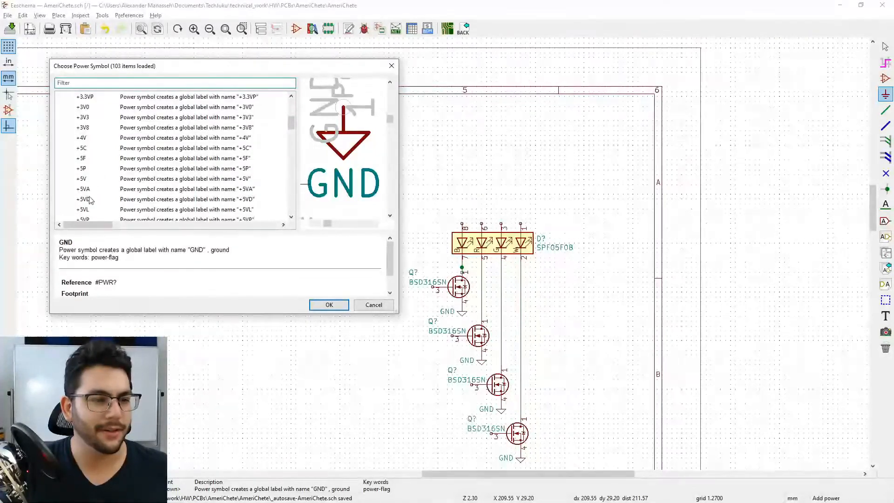
{"action": "left_click", "coordinate": [94, 199]}
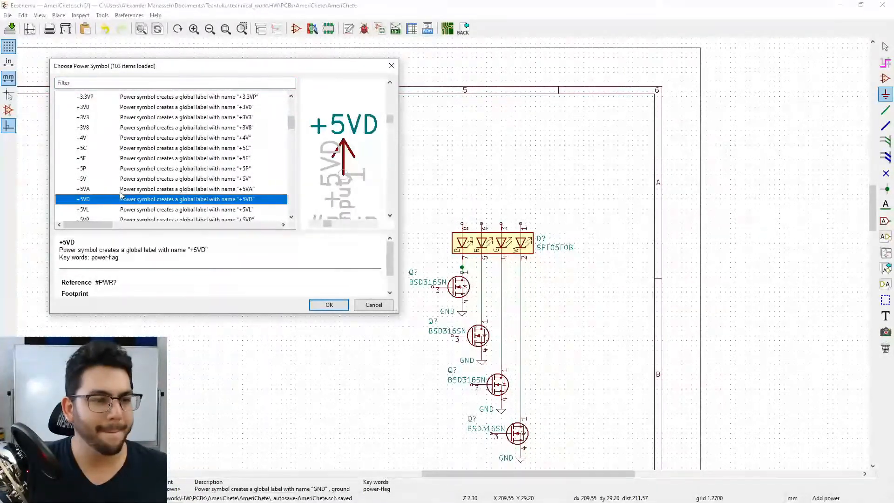
{"action": "scroll", "coordinate": [107, 204], "scroll_direction": "down", "scroll_amount": 2}
{"action": "scroll", "coordinate": [107, 207], "scroll_direction": "down", "scroll_amount": 6}
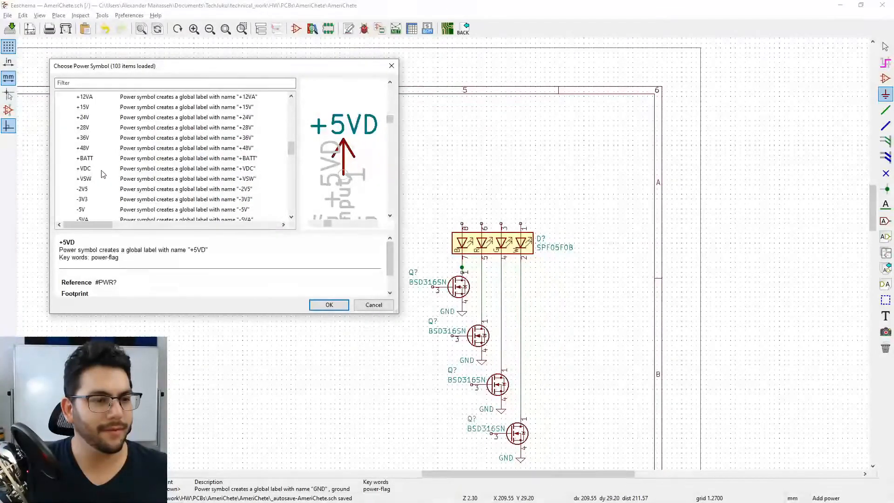
{"action": "scroll", "coordinate": [102, 175], "scroll_direction": "down", "scroll_amount": 5}
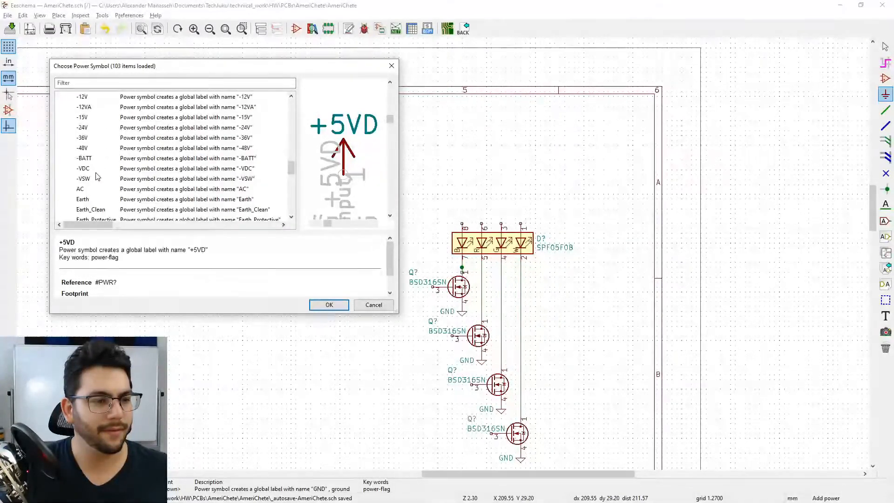
{"action": "scroll", "coordinate": [98, 186], "scroll_direction": "down", "scroll_amount": 6}
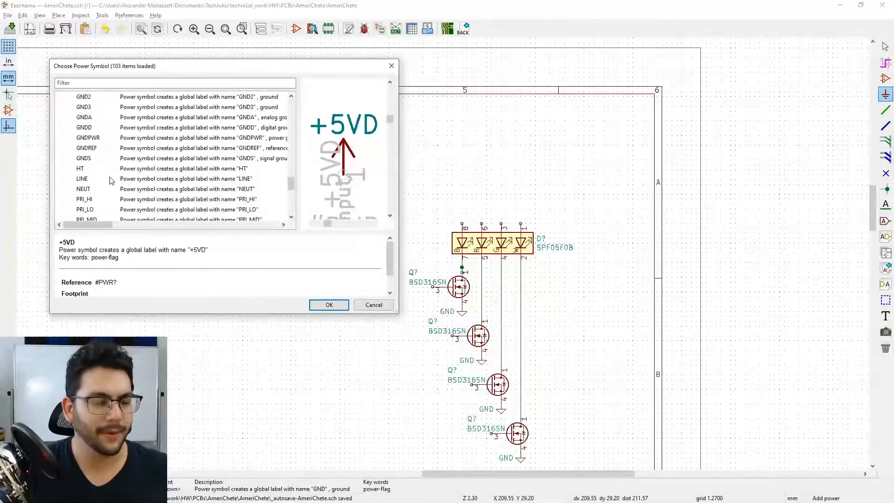
{"action": "scroll", "coordinate": [111, 182], "scroll_direction": "down", "scroll_amount": 1}
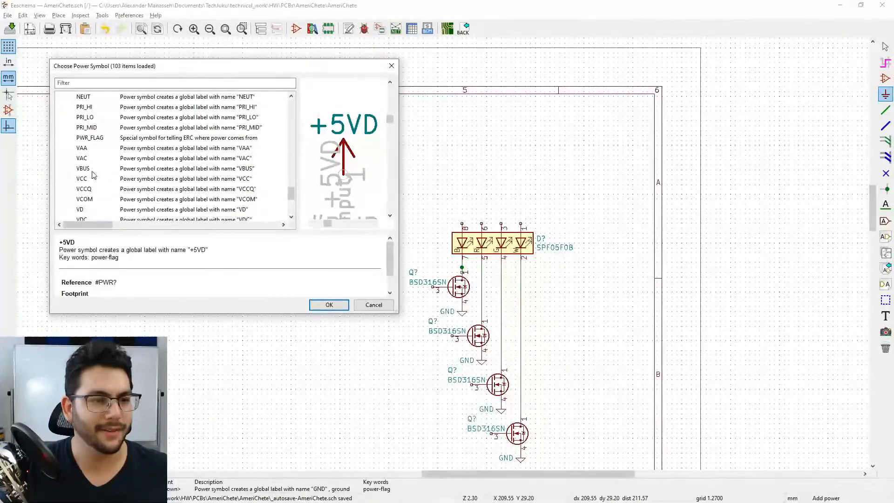
{"action": "left_click", "coordinate": [95, 179]}
{"action": "left_click", "coordinate": [329, 305]}
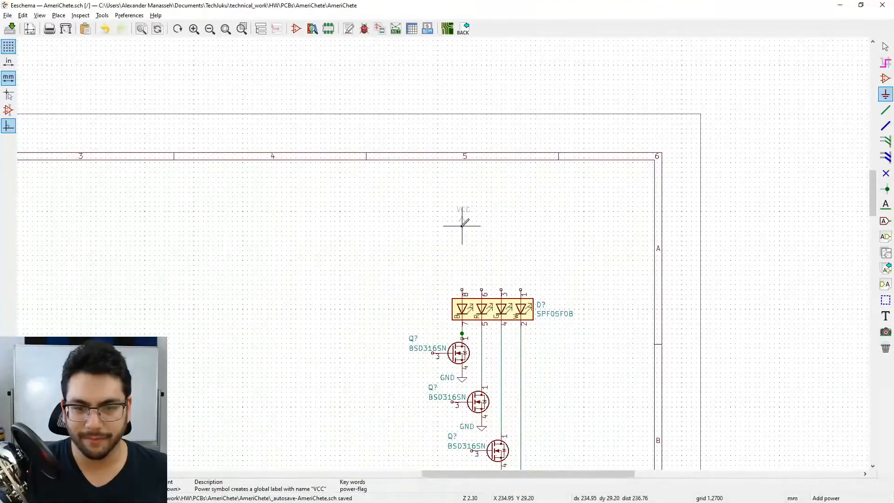
{"action": "left_click", "coordinate": [463, 225]}
{"action": "key", "text": "Escape"}
Step: Add an R_US resistor between the VCC port and pin 8 of the SPF05F0B LED
{"action": "left_click", "coordinate": [59, 15]}
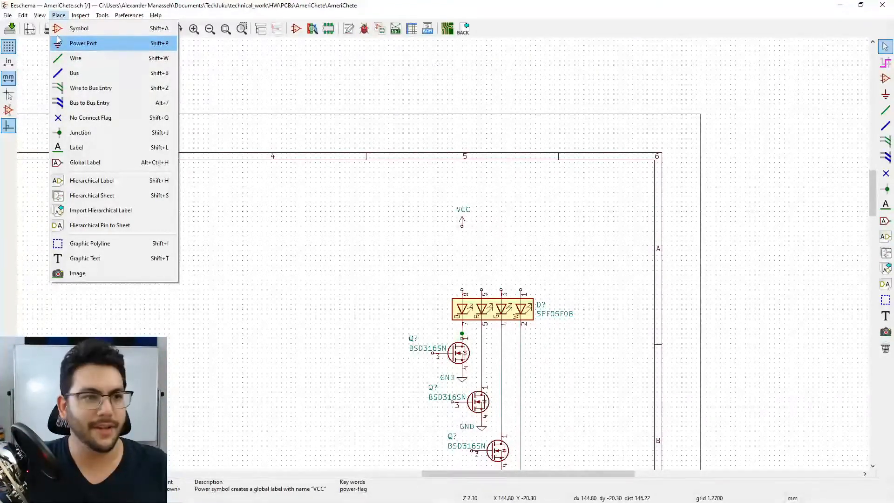
{"action": "left_click", "coordinate": [58, 16]}
{"action": "left_click", "coordinate": [59, 15]}
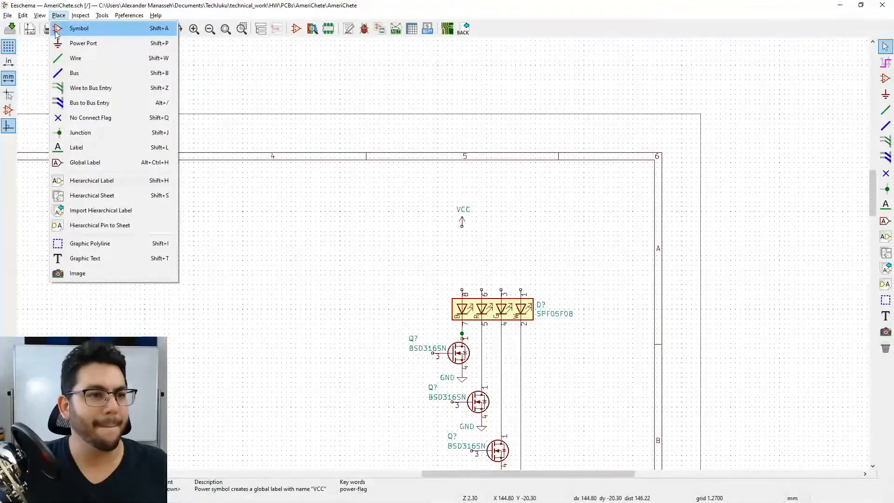
{"action": "left_click", "coordinate": [59, 29]}
{"action": "left_click", "coordinate": [225, 222]}
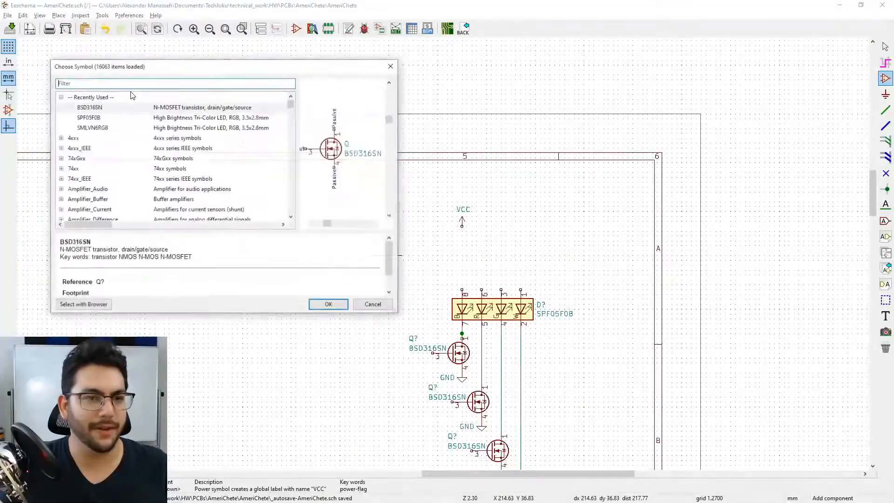
{"action": "left_click", "coordinate": [61, 97]}
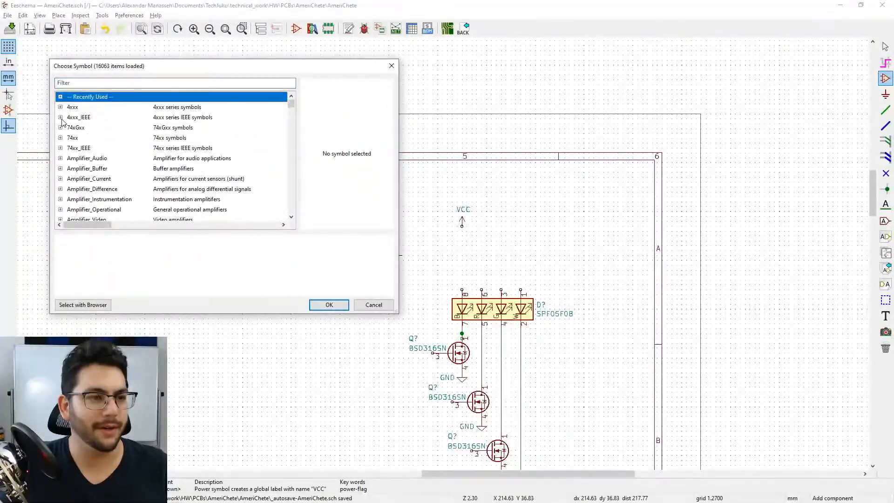
{"action": "left_click", "coordinate": [103, 82]}
{"action": "type", "text": "r_"}
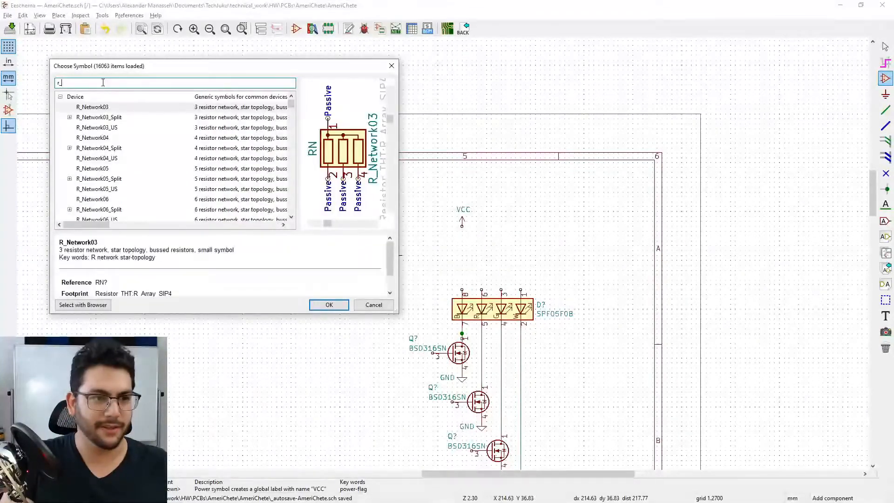
{"action": "type", "text": "uS"}
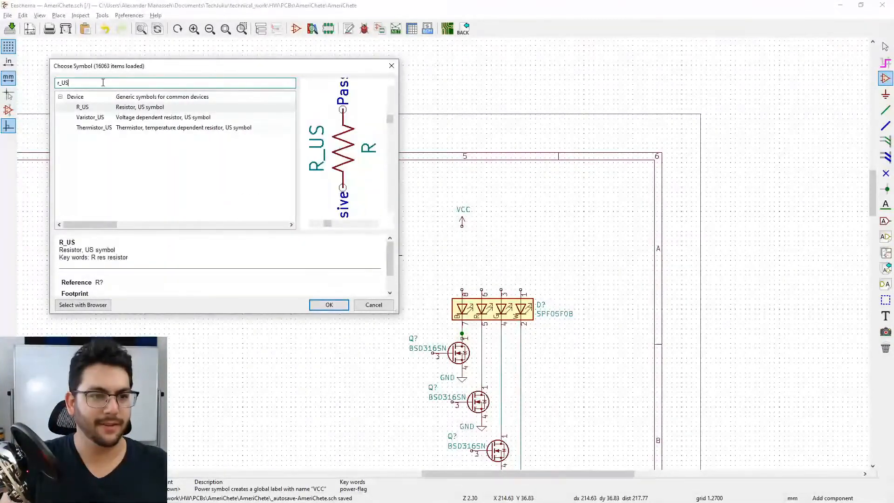
{"action": "left_click", "coordinate": [133, 108]}
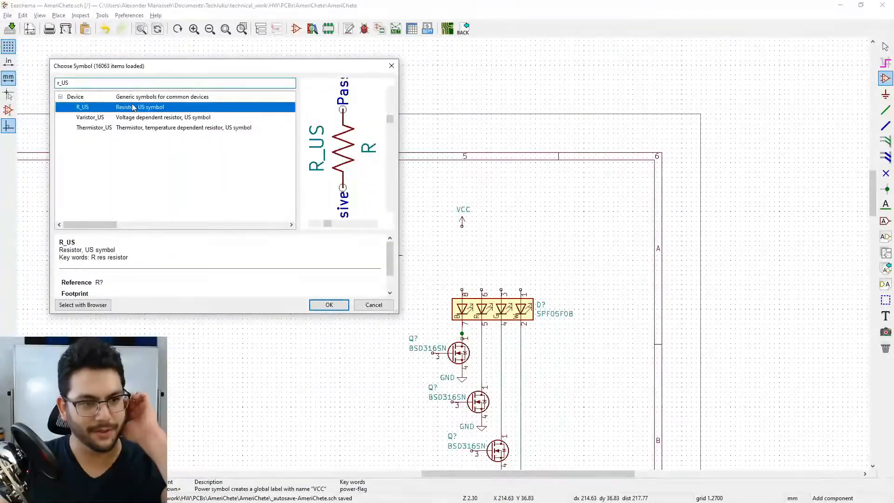
{"action": "left_click", "coordinate": [328, 305]}
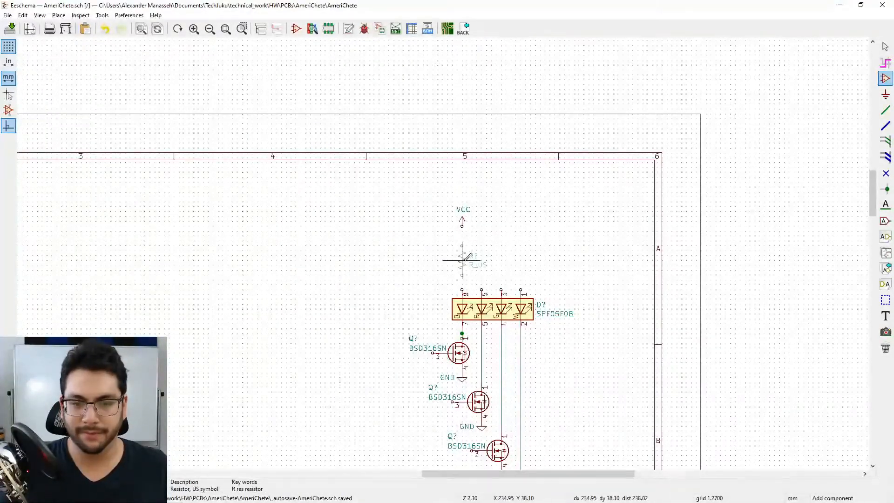
{"action": "left_click", "coordinate": [466, 258]}
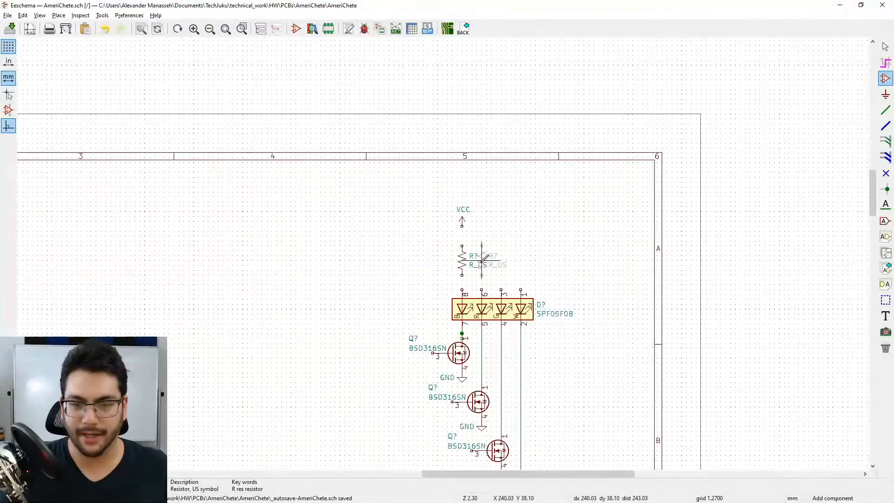
Step: Place three more R_US resistors in line with the first, above LED pins 6, 3 and 1
{"action": "left_click", "coordinate": [485, 259]}
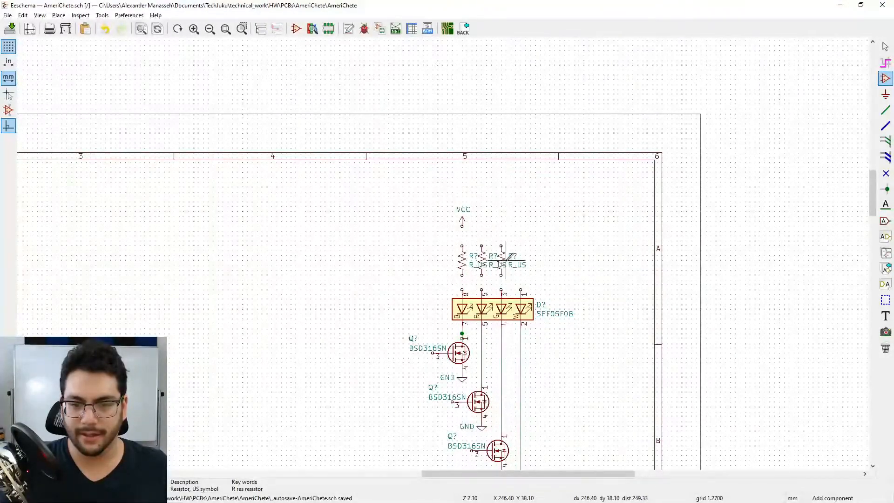
{"action": "left_click", "coordinate": [502, 258]}
{"action": "left_click", "coordinate": [521, 257]}
Step: Wire the lower end of each of the four resistors to the LED pin directly below it
{"action": "scroll", "coordinate": [589, 339], "scroll_direction": "down", "scroll_amount": 3}
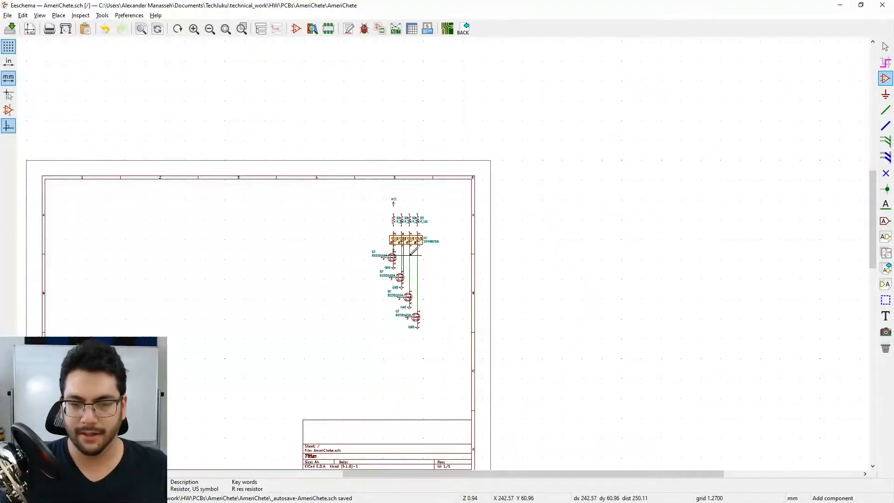
{"action": "scroll", "coordinate": [414, 254], "scroll_direction": "up", "scroll_amount": 4}
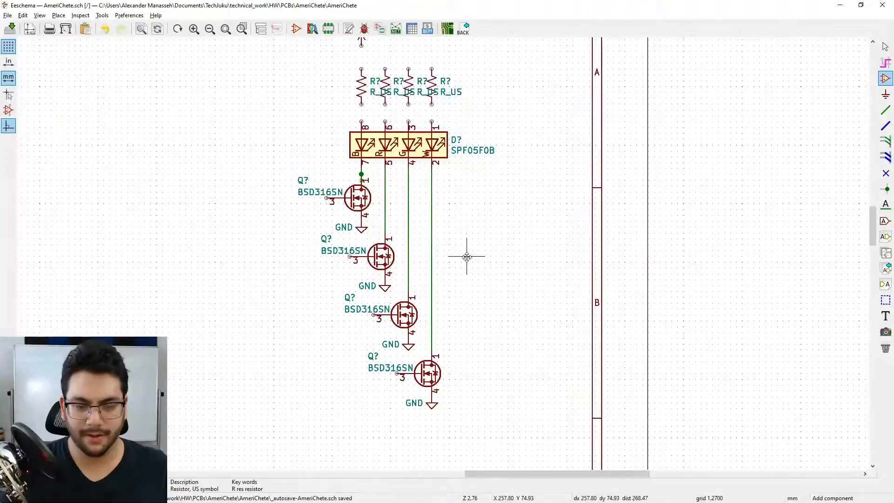
{"action": "middle_click_drag", "start_coordinate": [473, 219], "coordinate": [533, 324]}
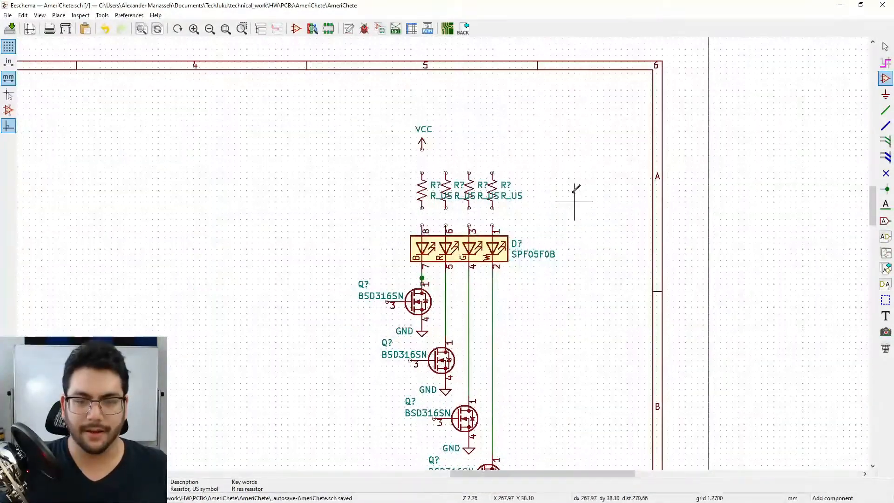
{"action": "middle_click_drag", "start_coordinate": [575, 197], "coordinate": [572, 236]}
{"action": "left_click", "coordinate": [886, 110]}
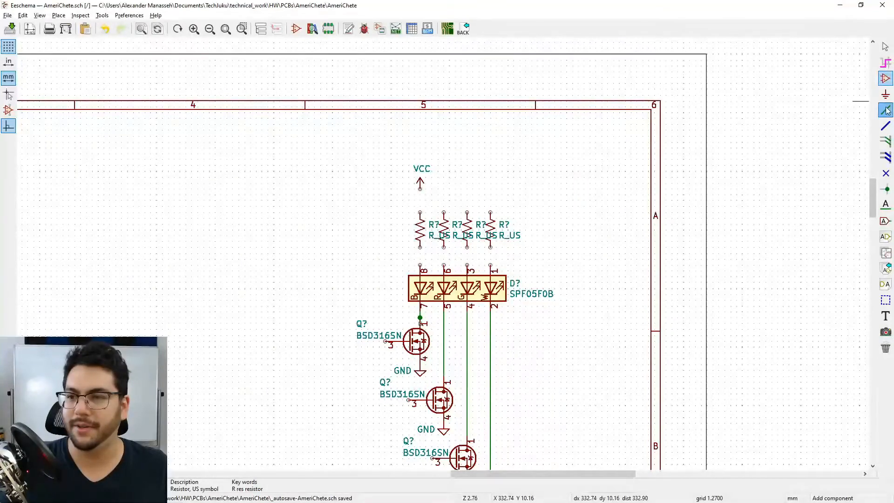
{"action": "left_click", "coordinate": [420, 265]}
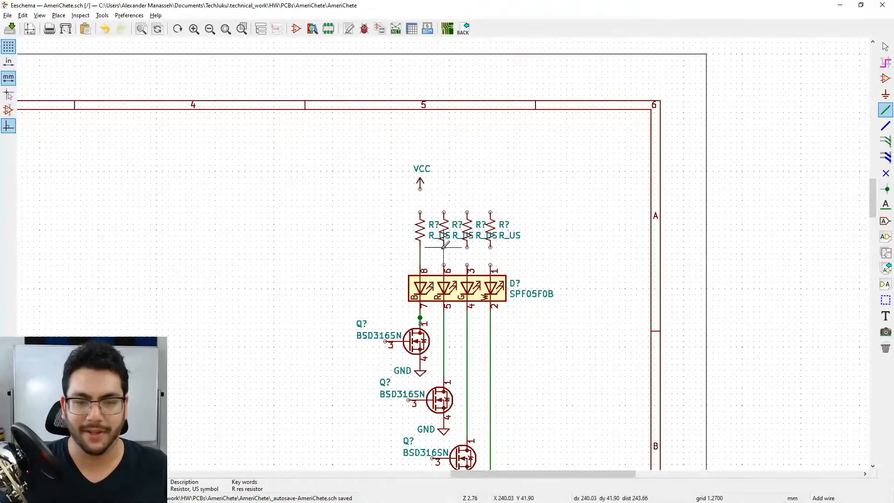
{"action": "left_click", "coordinate": [467, 248]}
{"action": "left_click", "coordinate": [468, 265]}
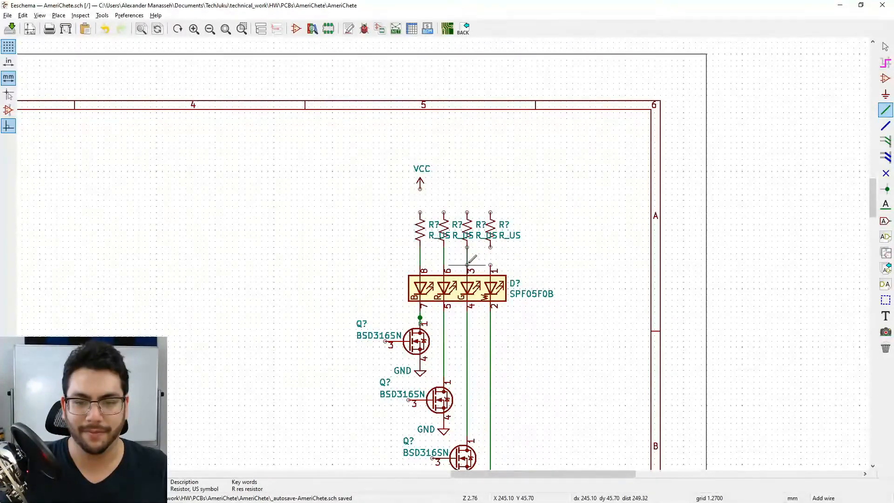
{"action": "left_click", "coordinate": [491, 247]}
{"action": "left_click", "coordinate": [491, 265]}
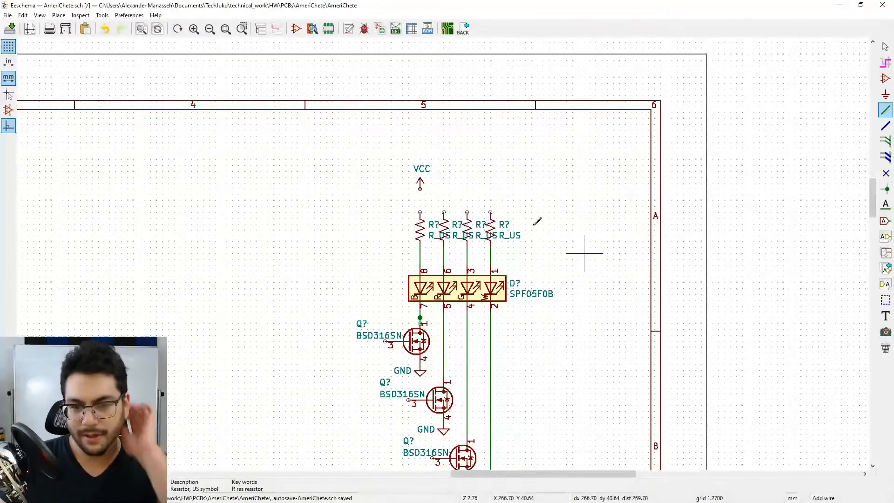
Step: Wire the first resistor's upper end to VCC and join the other three resistors' upper ends to that wire
{"action": "left_click", "coordinate": [420, 212]}
{"action": "left_click", "coordinate": [420, 188]}
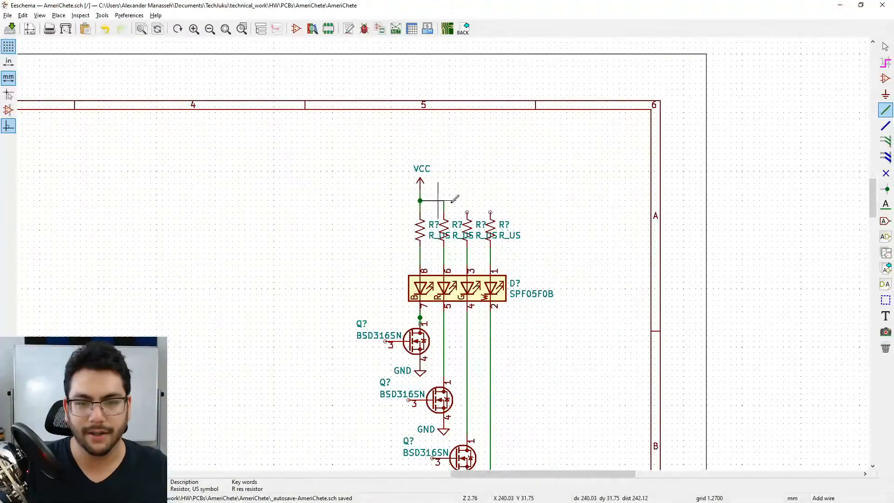
{"action": "left_click", "coordinate": [420, 201]}
{"action": "left_click", "coordinate": [444, 201]}
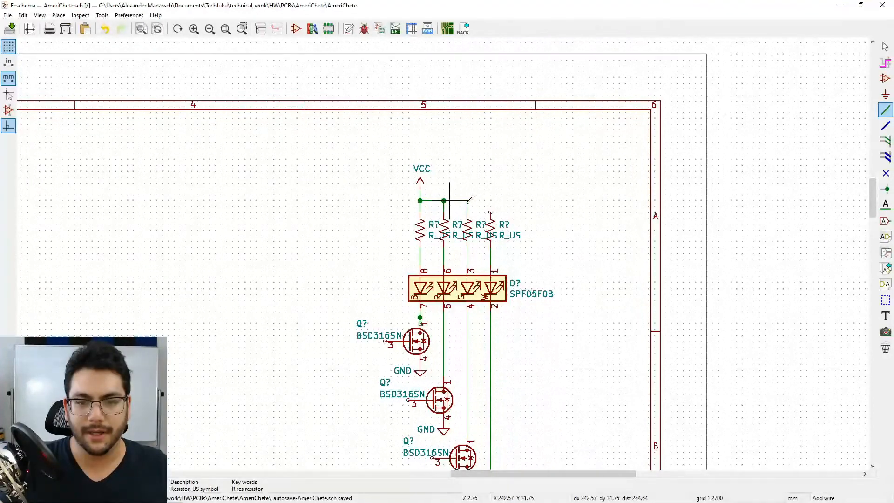
{"action": "left_click", "coordinate": [467, 201]}
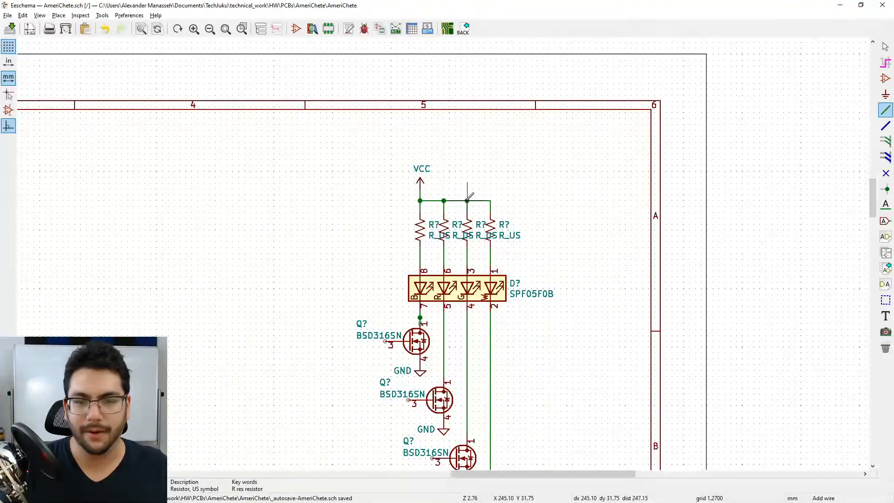
{"action": "middle_click_drag", "start_coordinate": [372, 327], "coordinate": [434, 238]}
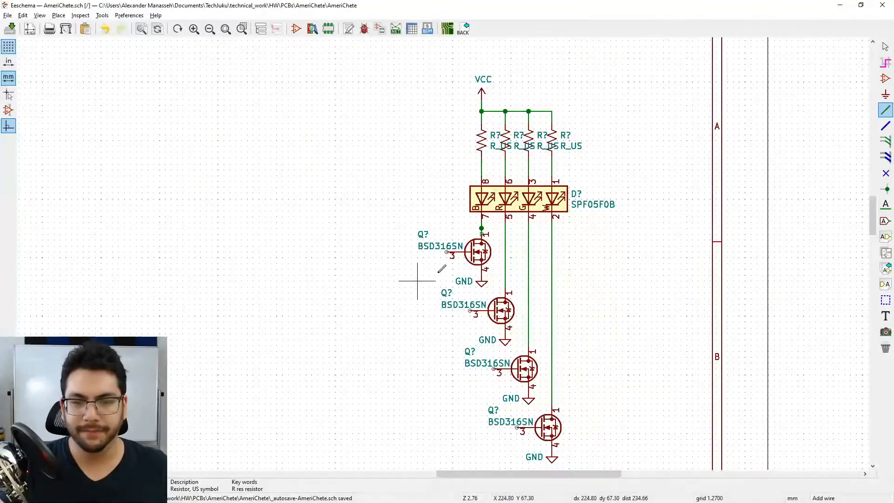
{"action": "left_click", "coordinate": [447, 252]}
{"action": "key", "text": "Escape"}
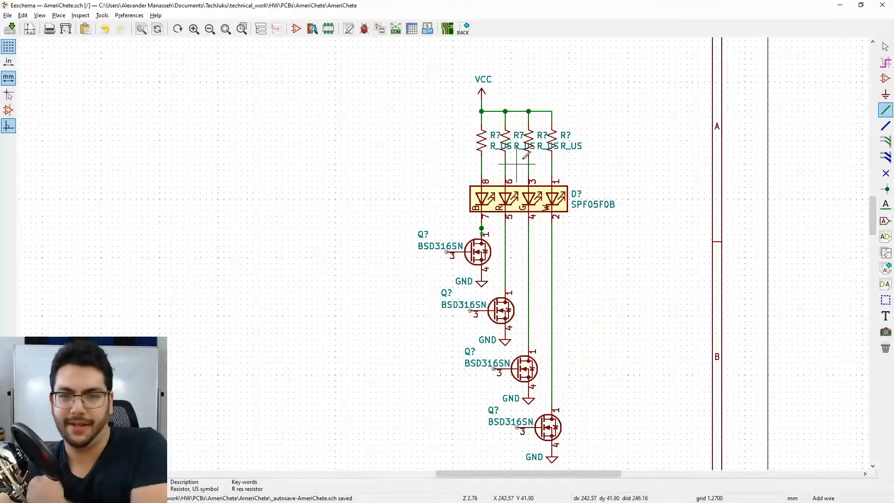
{"action": "left_click", "coordinate": [447, 252]}
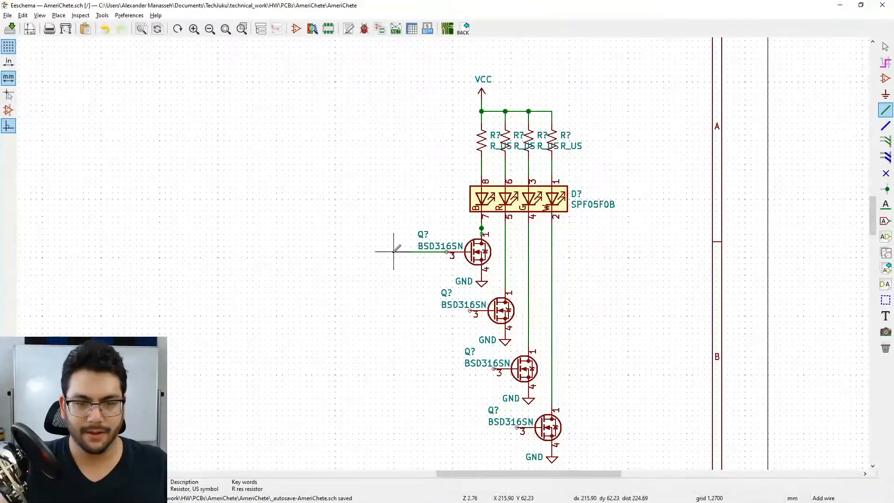
{"action": "key", "text": "Escape"}
Step: Start adding another symbol and look through the library list for a suitable connector library
{"action": "left_click", "coordinate": [58, 15]}
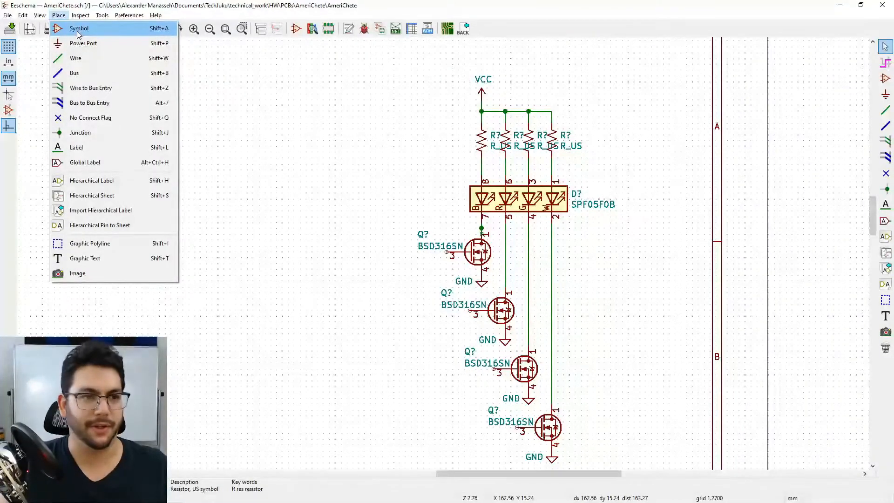
{"action": "left_click", "coordinate": [78, 29]}
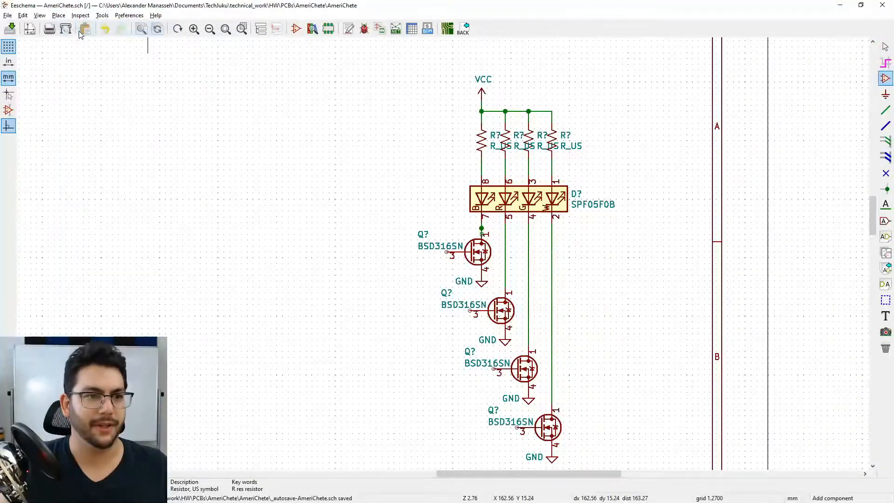
{"action": "left_click", "coordinate": [324, 246]}
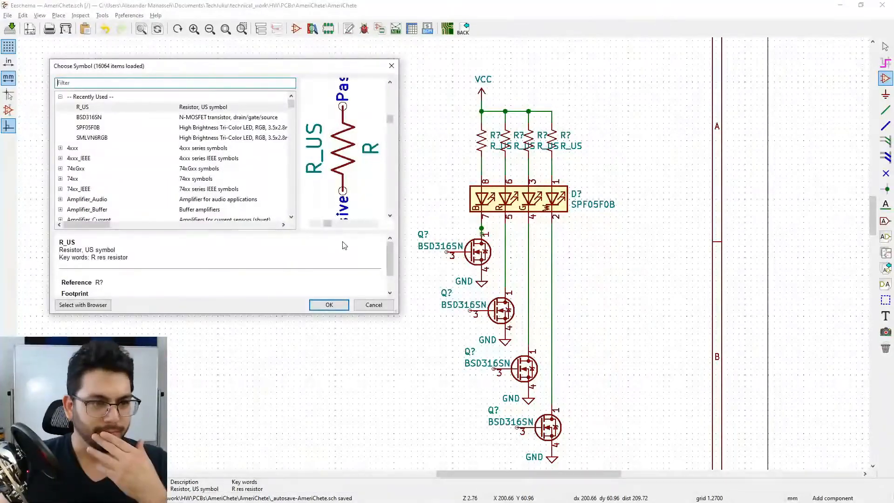
{"action": "left_click", "coordinate": [119, 191]}
{"action": "scroll", "coordinate": [126, 193], "scroll_direction": "down", "scroll_amount": 2}
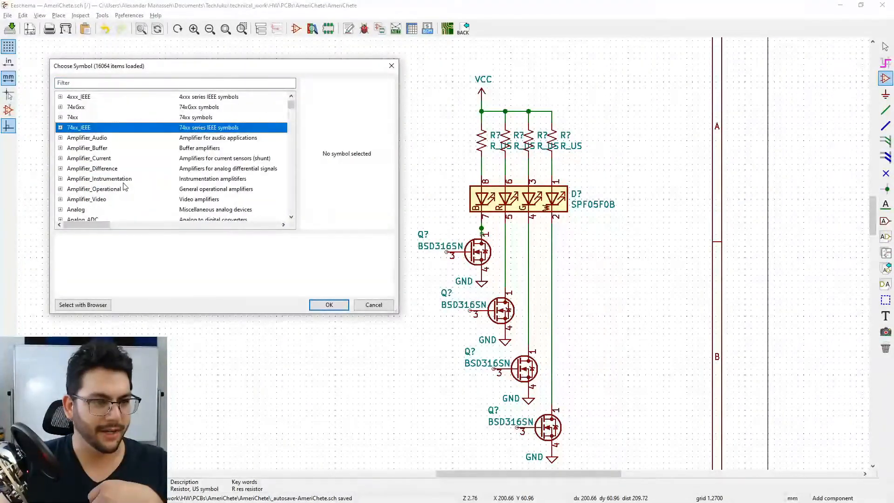
{"action": "scroll", "coordinate": [126, 186], "scroll_direction": "down", "scroll_amount": 2}
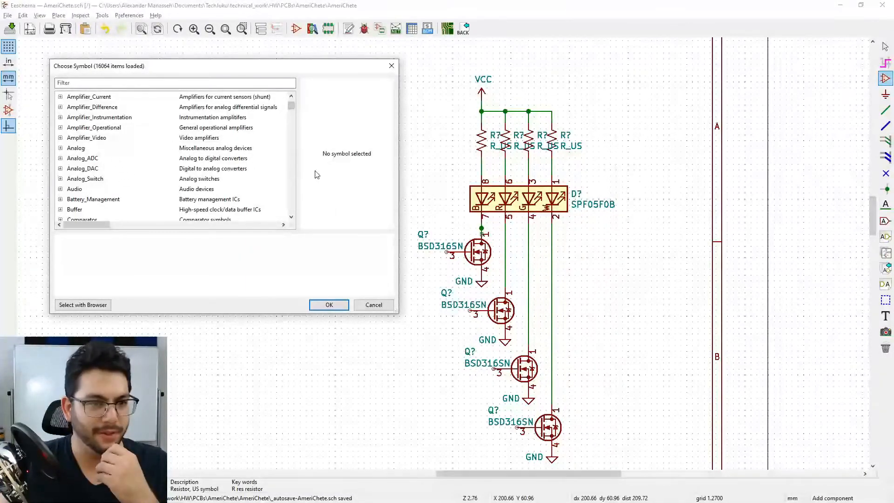
{"action": "scroll", "coordinate": [249, 176], "scroll_direction": "down", "scroll_amount": 12}
{"action": "scroll", "coordinate": [124, 155], "scroll_direction": "up", "scroll_amount": 12}
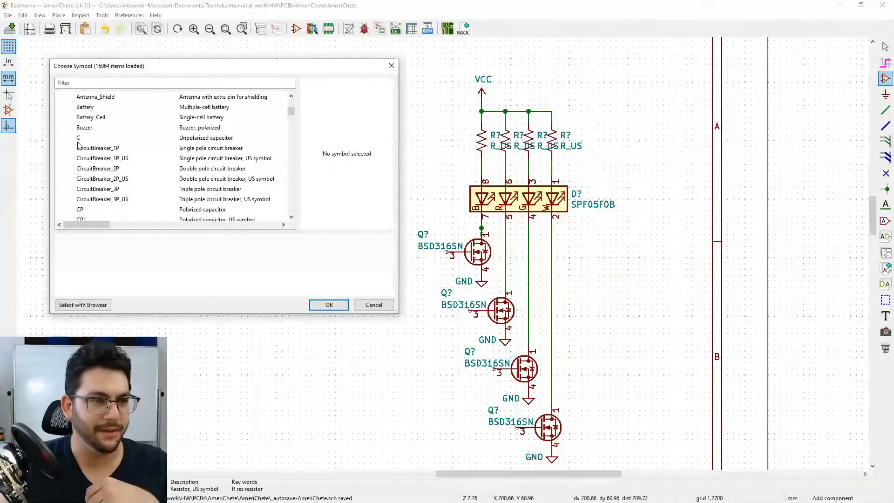
{"action": "left_click", "coordinate": [60, 117]}
{"action": "left_click", "coordinate": [109, 80]}
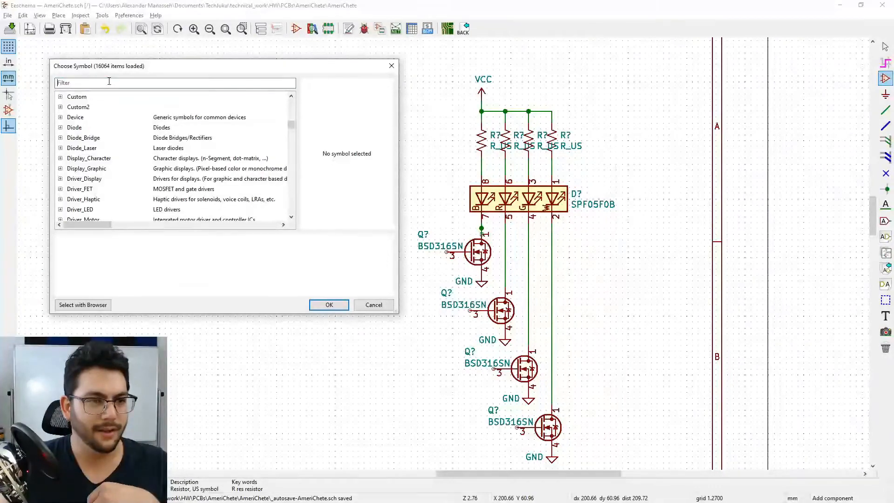
{"action": "scroll", "coordinate": [91, 144], "scroll_direction": "up", "scroll_amount": 1}
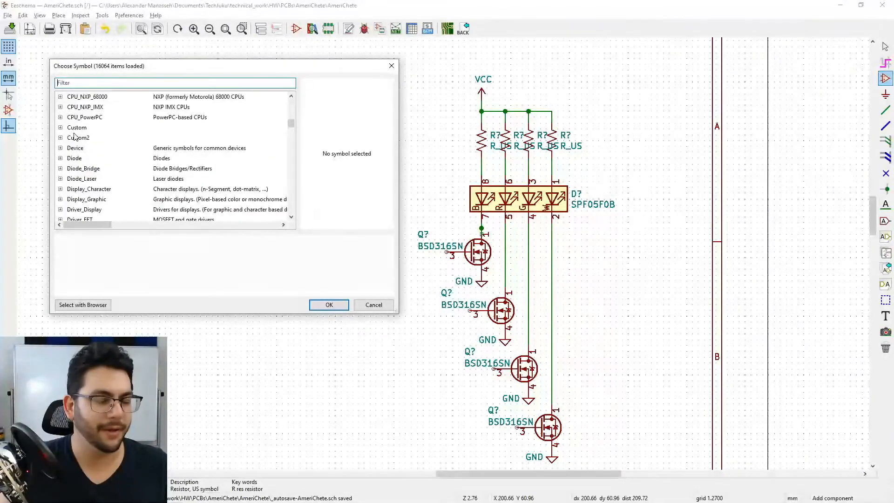
{"action": "scroll", "coordinate": [86, 122], "scroll_direction": "up", "scroll_amount": 2}
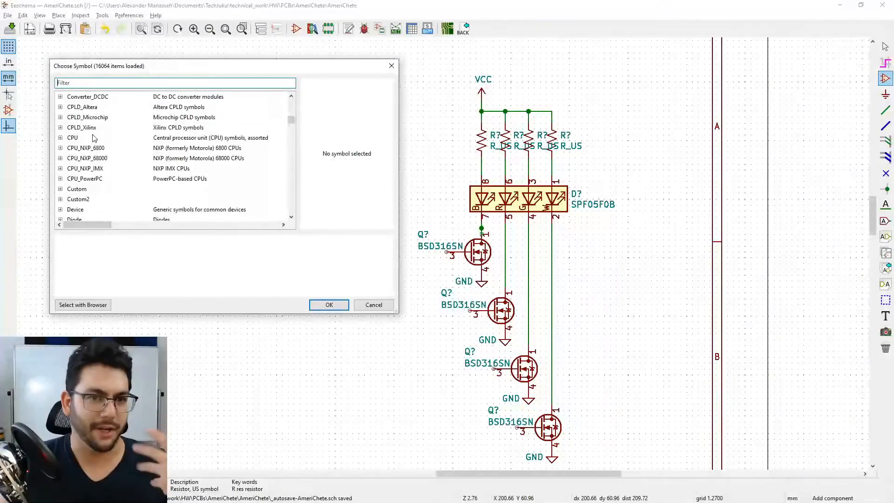
{"action": "scroll", "coordinate": [86, 149], "scroll_direction": "up", "scroll_amount": 3}
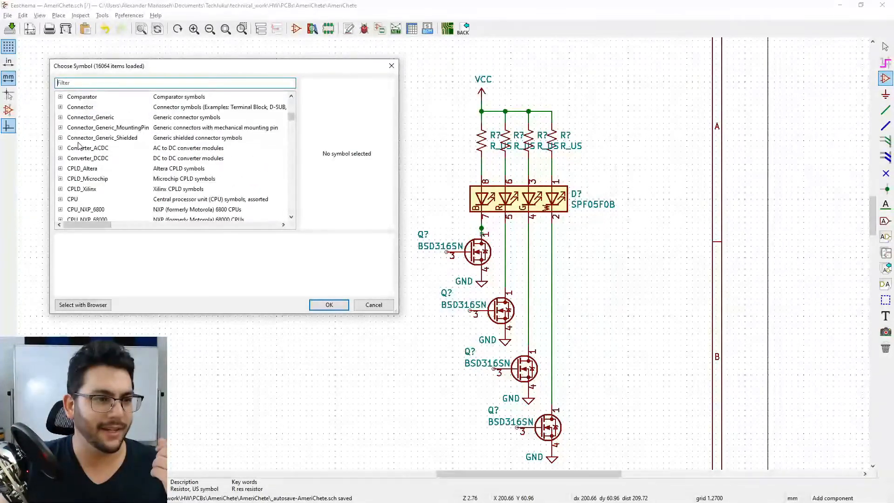
Step: Choose the six-pin Conn_01x06 symbol from the Connector_Generic library for placement in the schematic
{"action": "left_click", "coordinate": [61, 138]}
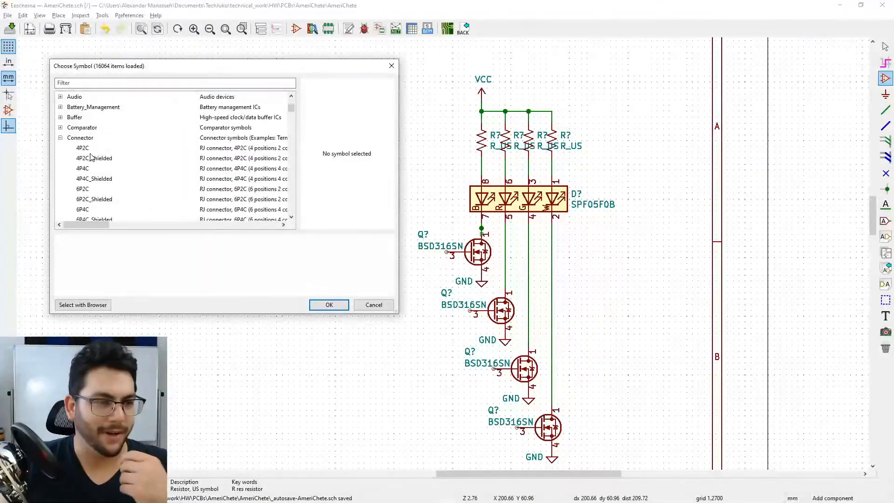
{"action": "left_click", "coordinate": [108, 169]}
{"action": "scroll", "coordinate": [93, 170], "scroll_direction": "down", "scroll_amount": 3}
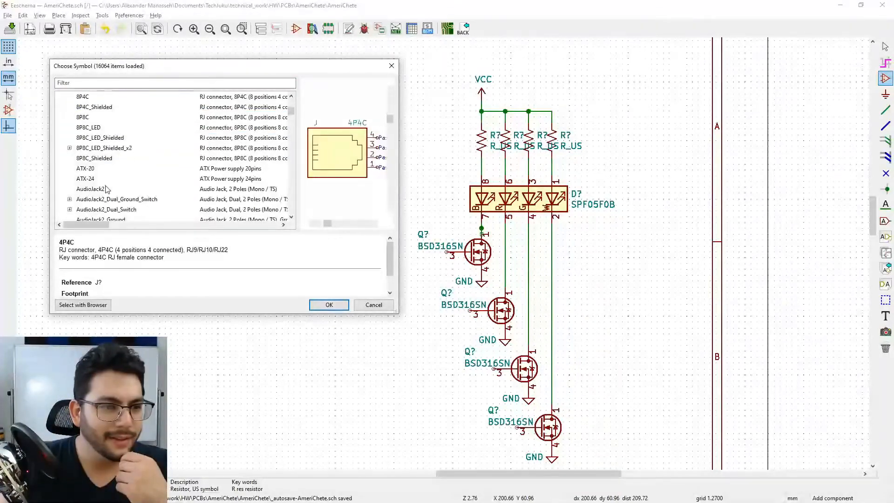
{"action": "scroll", "coordinate": [75, 171], "scroll_direction": "up", "scroll_amount": 3}
{"action": "left_click", "coordinate": [60, 138]}
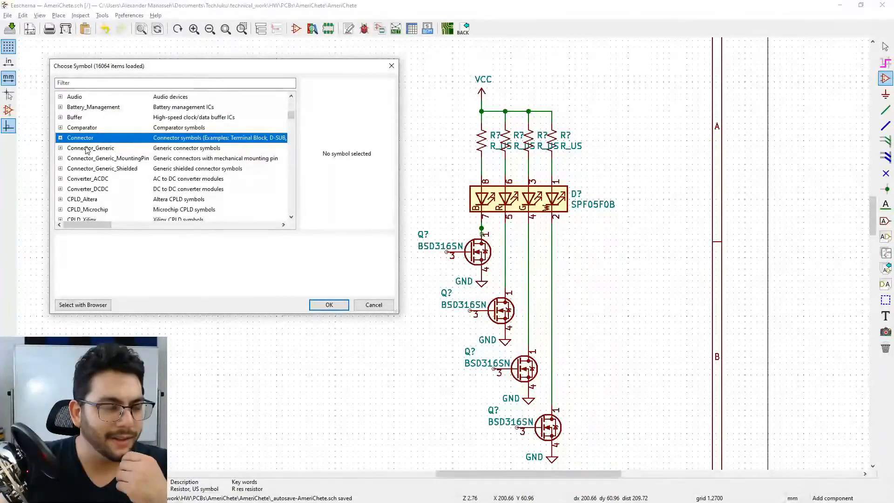
{"action": "left_click", "coordinate": [80, 149]}
{"action": "left_click", "coordinate": [60, 148]}
{"action": "left_click", "coordinate": [90, 159]}
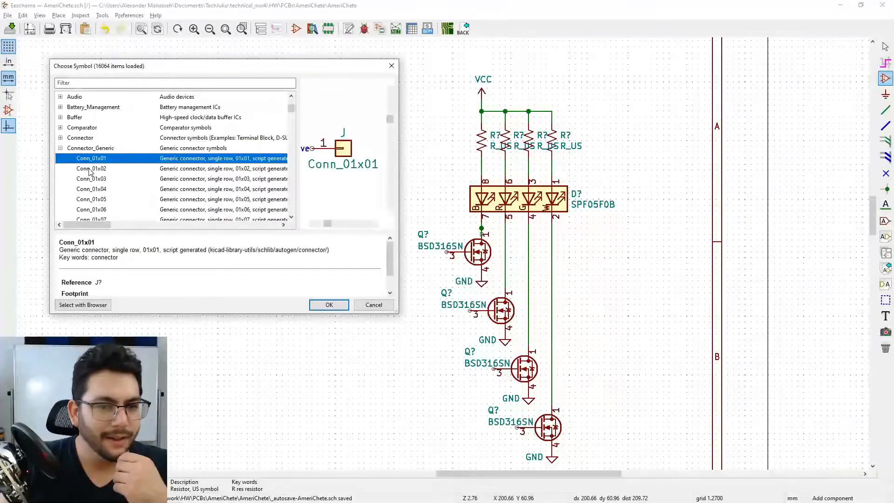
{"action": "left_click", "coordinate": [88, 169]}
{"action": "left_click", "coordinate": [94, 179]}
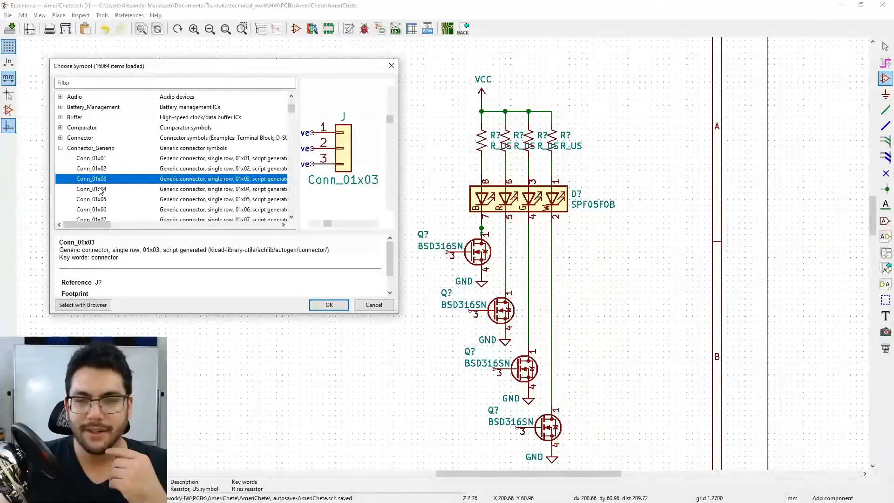
{"action": "left_click", "coordinate": [103, 209]}
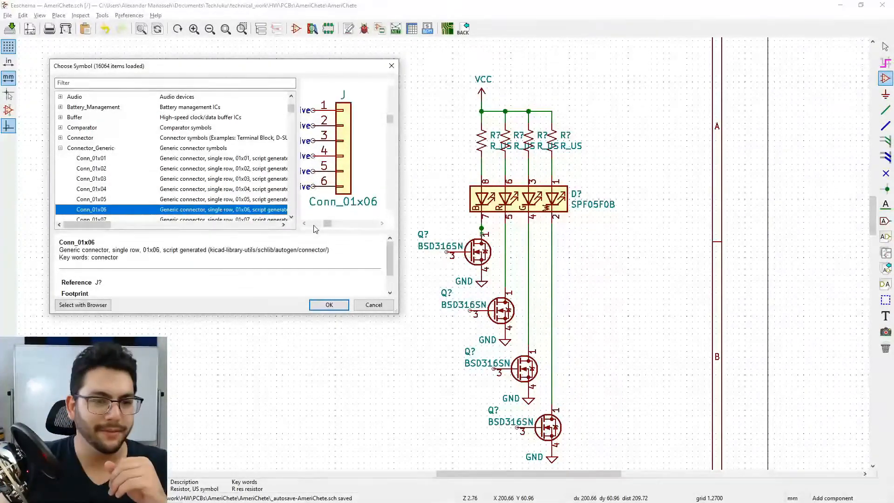
{"action": "left_click", "coordinate": [327, 305]}
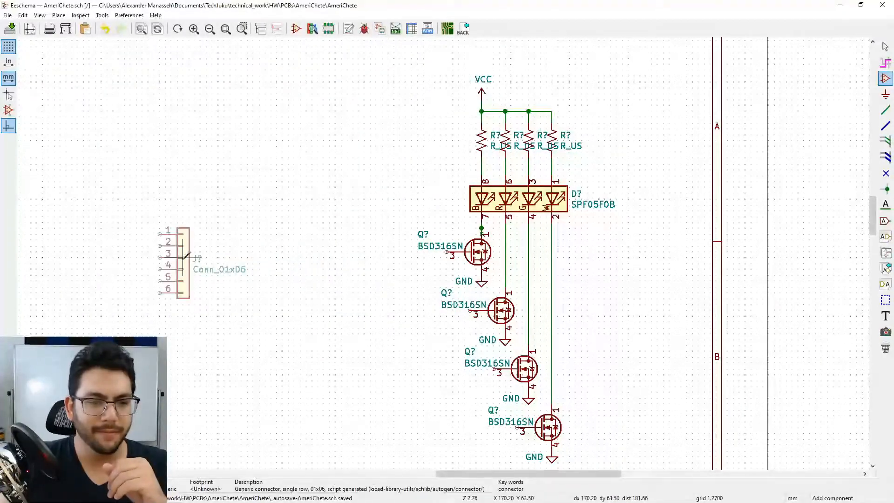
Step: Try mirroring the unplaced connector around its horizontal axis and restore its original orientation
{"action": "right_click", "coordinate": [185, 256]}
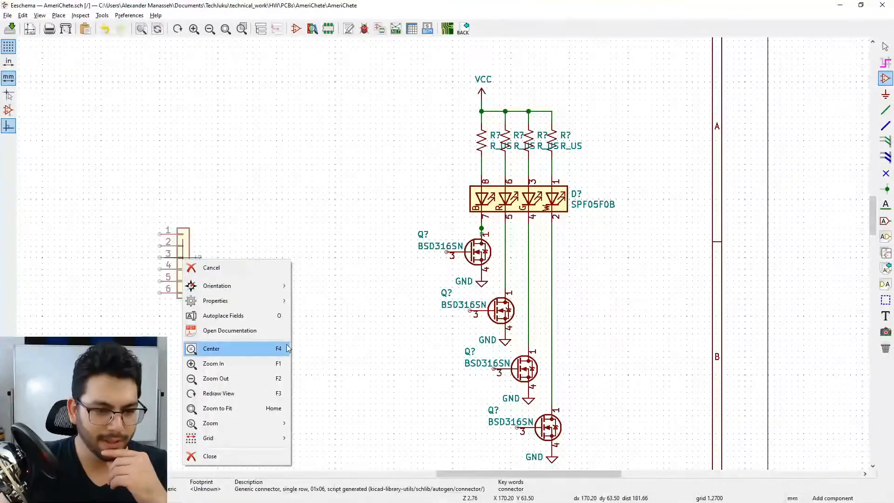
{"action": "mouse_move", "coordinate": [264, 284]}
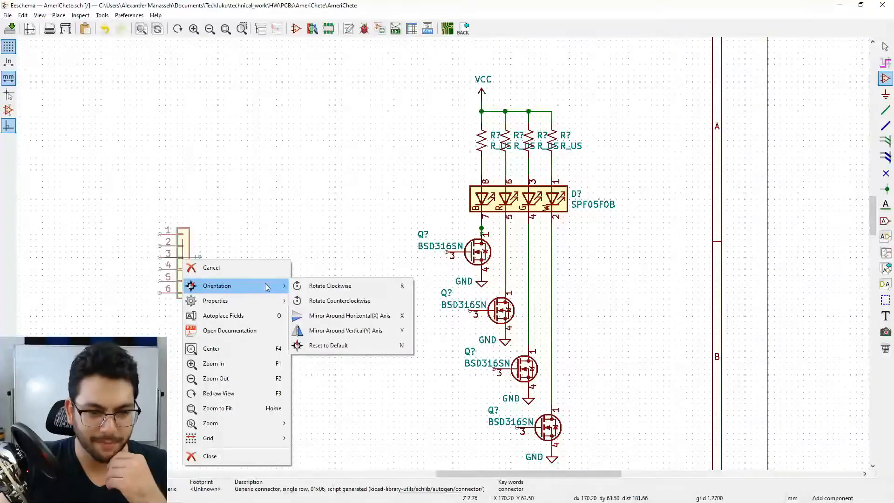
{"action": "left_click", "coordinate": [347, 316]}
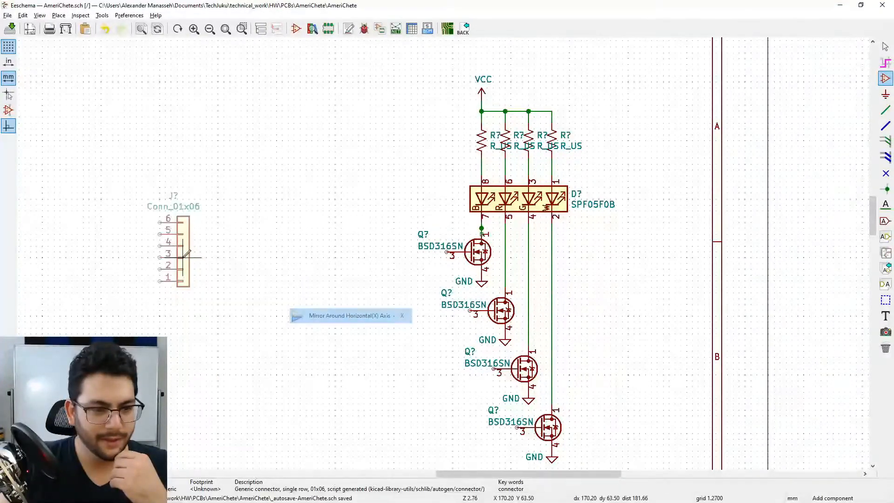
{"action": "right_click", "coordinate": [195, 269]}
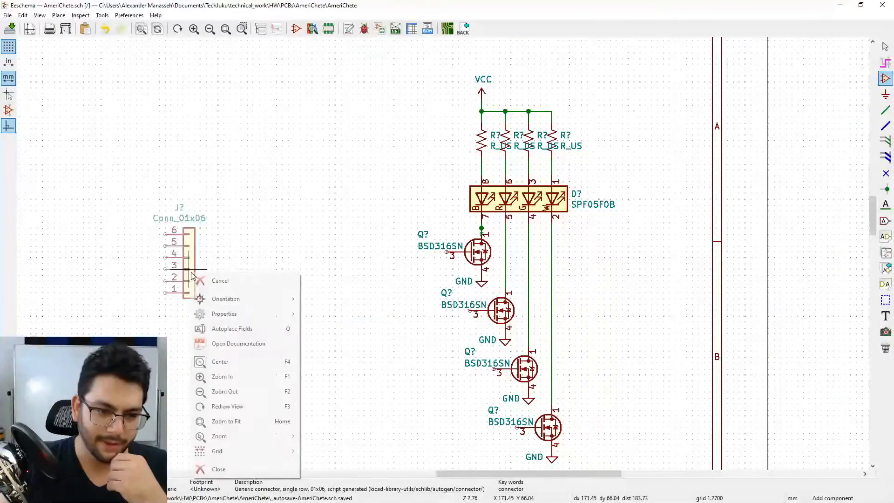
{"action": "mouse_move", "coordinate": [260, 299]}
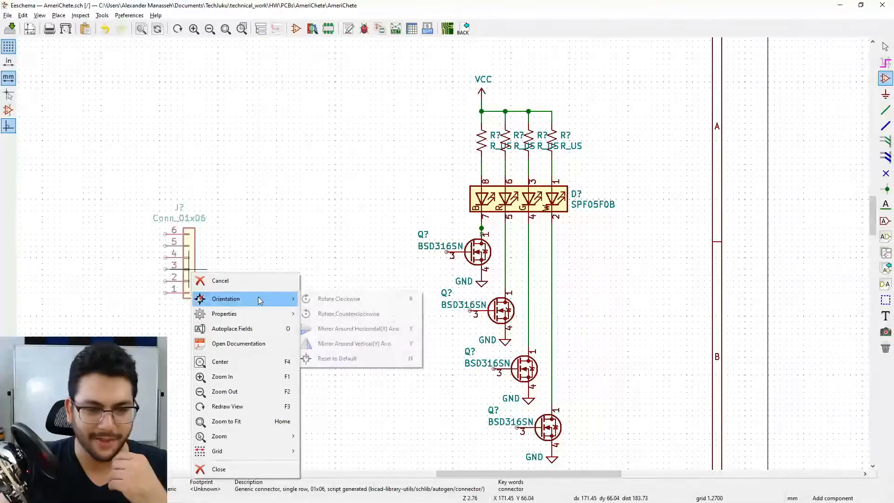
{"action": "left_click", "coordinate": [360, 344]}
Step: Mirror the connector around its vertical axis and place it to the left of the topmost MOSFET, pins facing the MOSFETs
{"action": "right_click", "coordinate": [195, 264]}
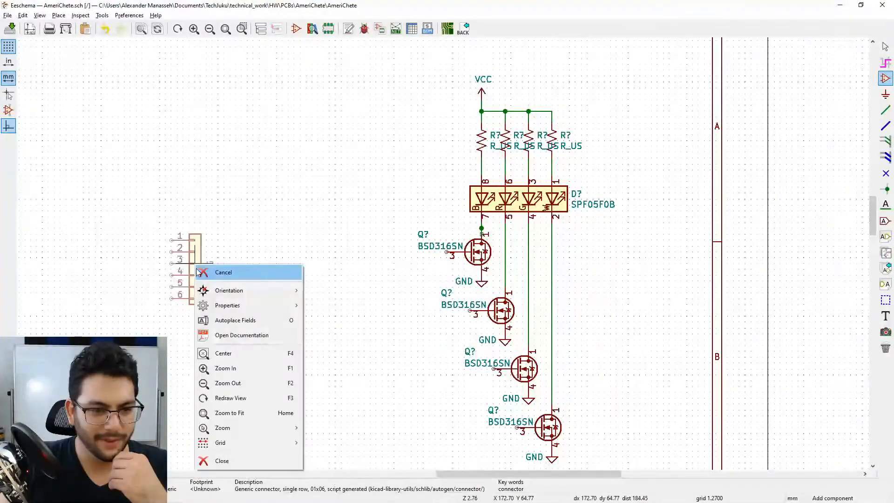
{"action": "mouse_move", "coordinate": [272, 291]}
{"action": "left_click", "coordinate": [354, 335]}
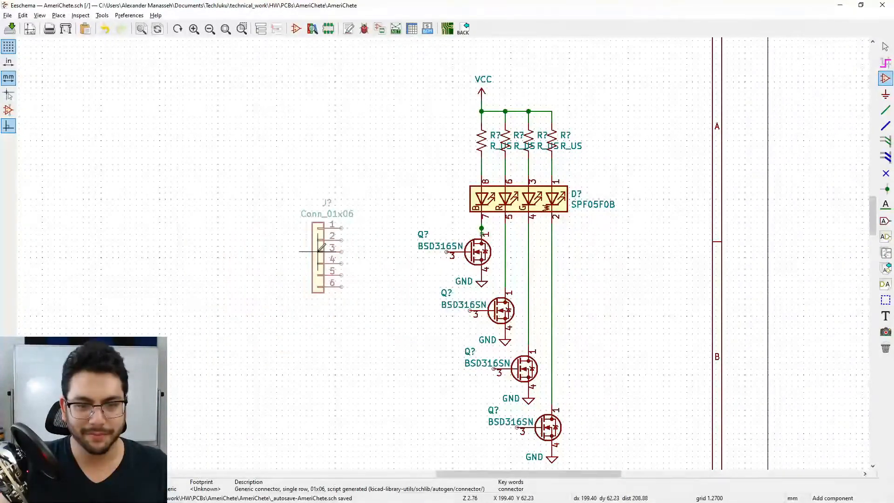
{"action": "left_click", "coordinate": [326, 259]}
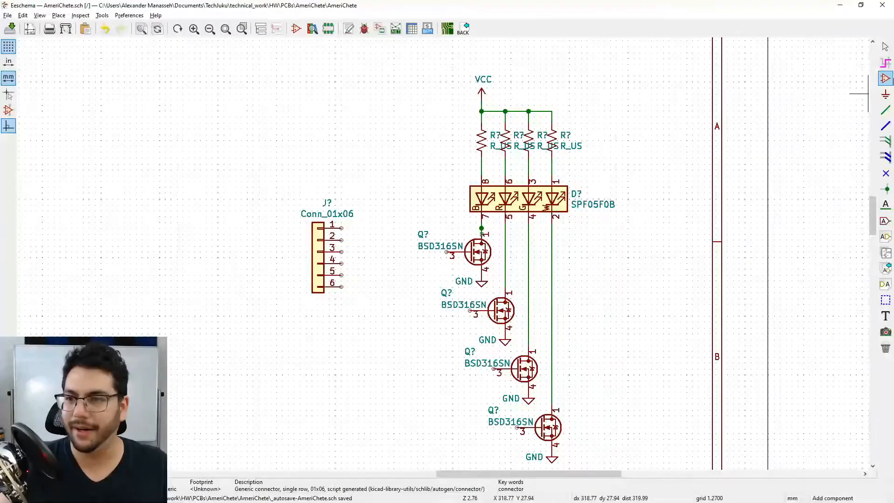
Step: Wire connector pins 2, 3, 4 and 5 to pin 3 of the four MOSFETs, in order from the topmost to the lowest
{"action": "left_click", "coordinate": [886, 109]}
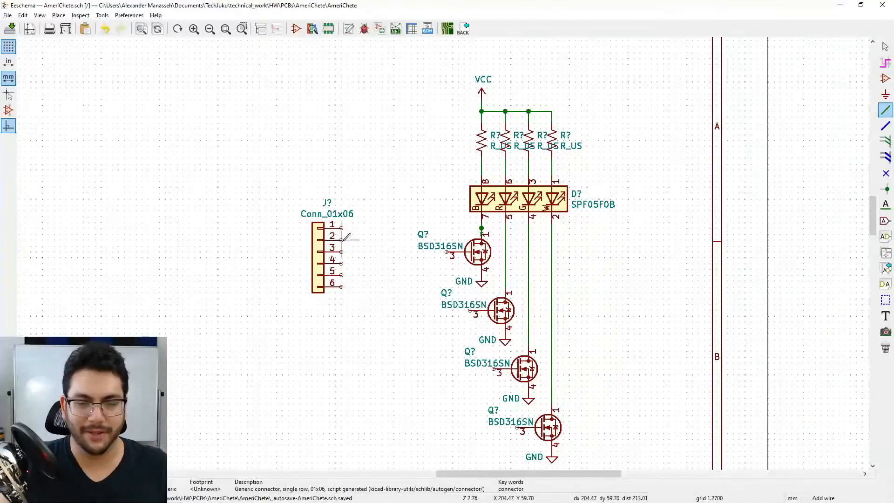
{"action": "left_click", "coordinate": [342, 240]}
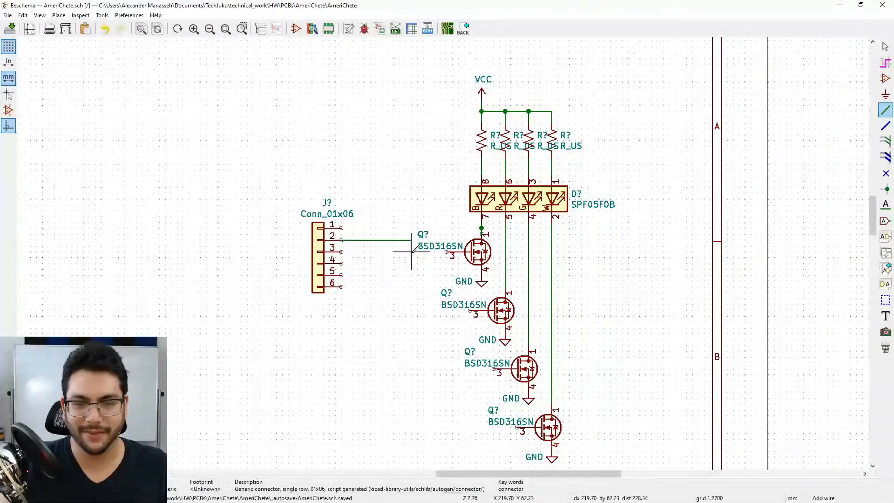
{"action": "left_click", "coordinate": [341, 251]}
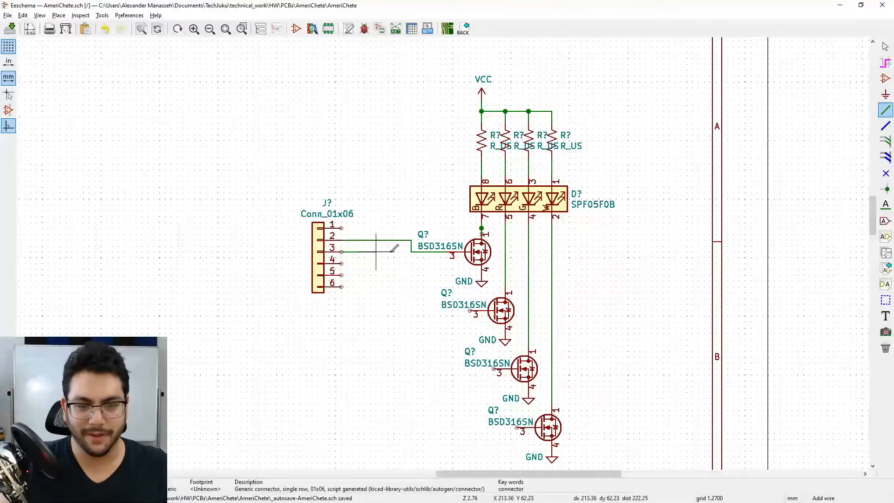
{"action": "left_click", "coordinate": [400, 309]}
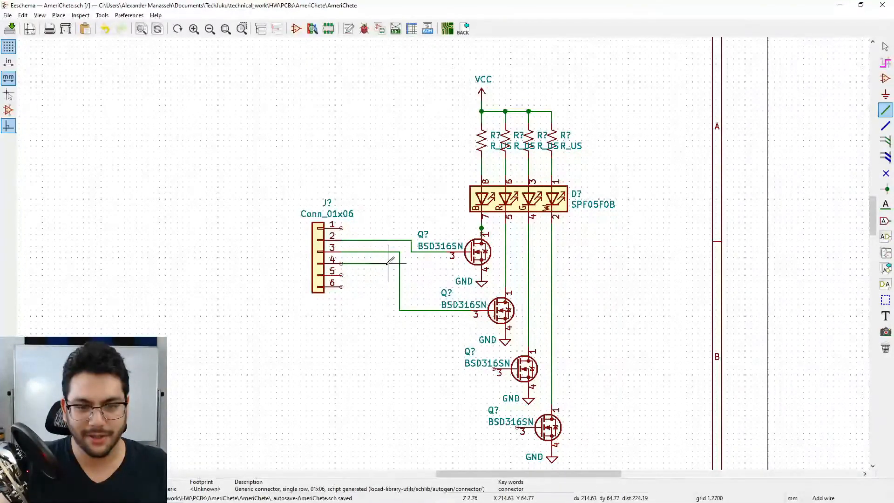
{"action": "left_click", "coordinate": [388, 369]}
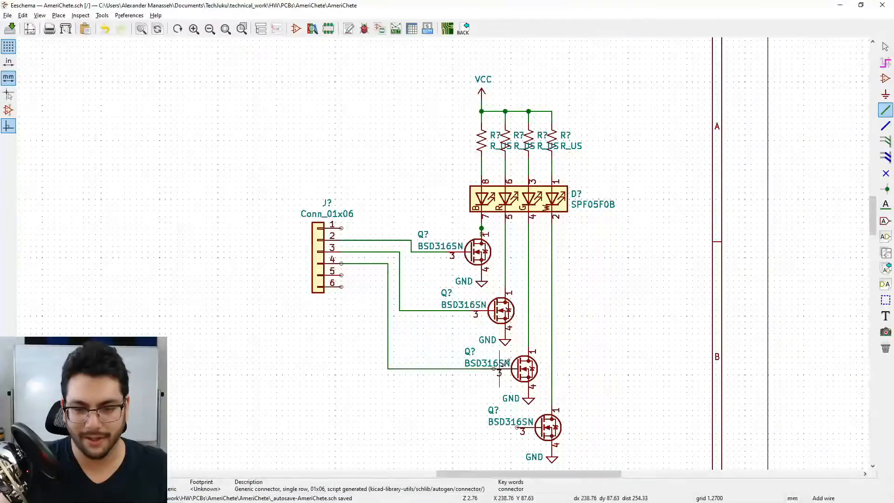
{"action": "left_click", "coordinate": [494, 369]}
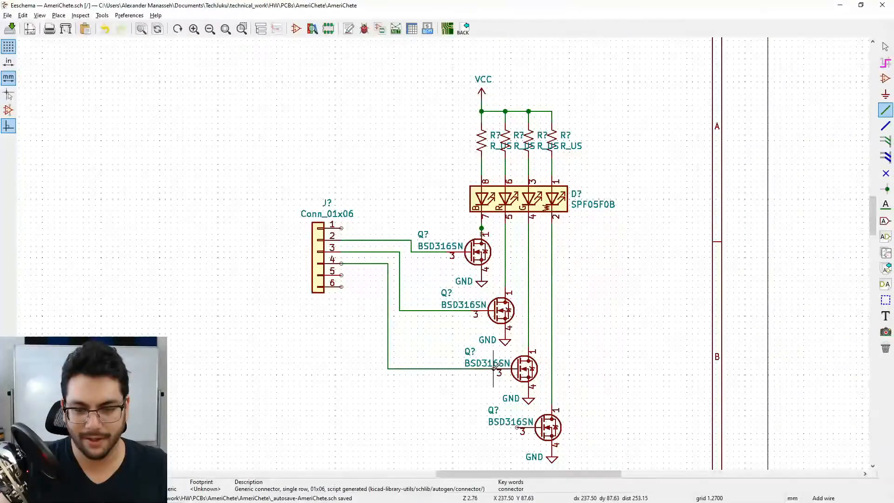
{"action": "left_click", "coordinate": [342, 275]}
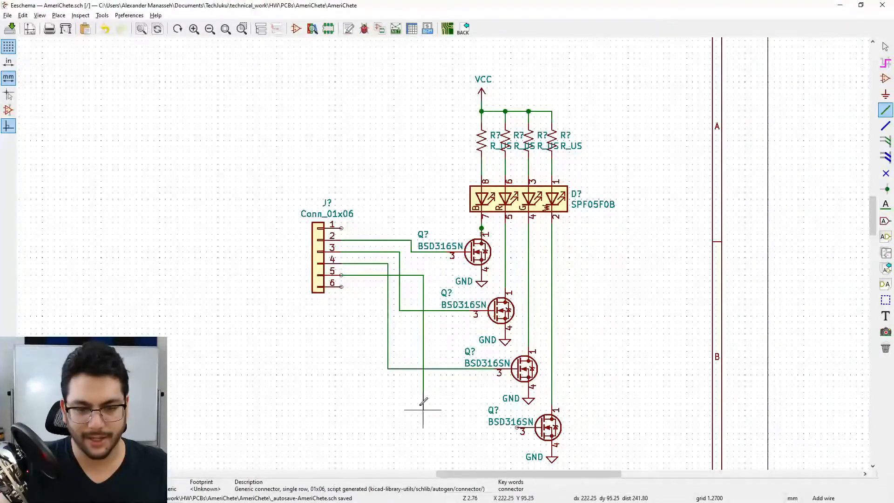
{"action": "left_click", "coordinate": [376, 386]}
{"action": "left_click", "coordinate": [533, 427]}
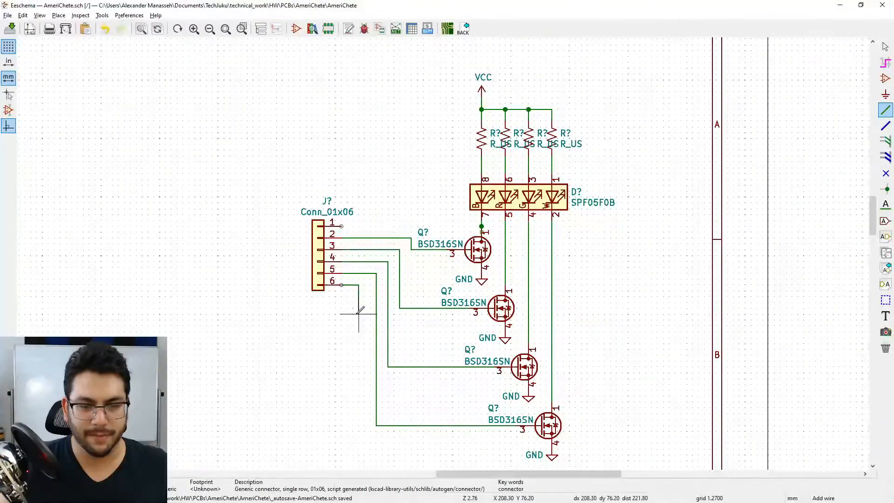
Step: Draw a short wire out and down from connector pin 6 and place a copied GND symbol at its end
{"action": "double_click", "coordinate": [358, 313]}
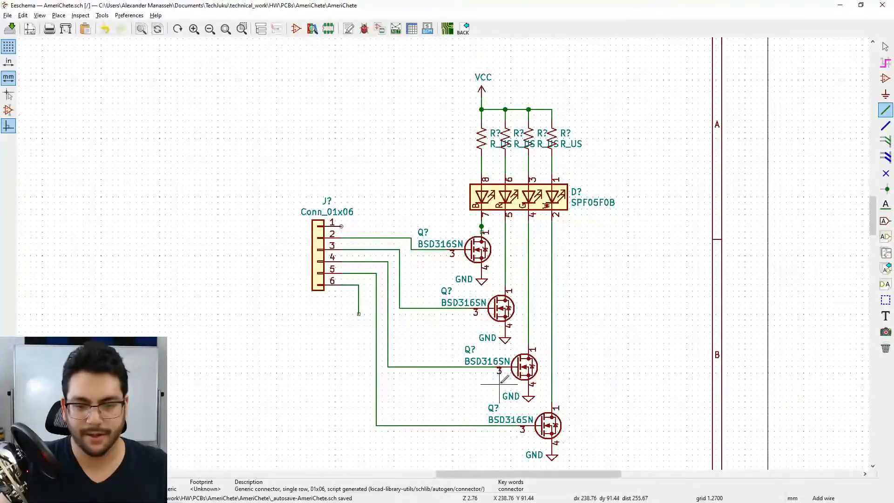
{"action": "key", "text": "Escape"}
{"action": "key", "text": "g"}
{"action": "key", "text": "Escape"}
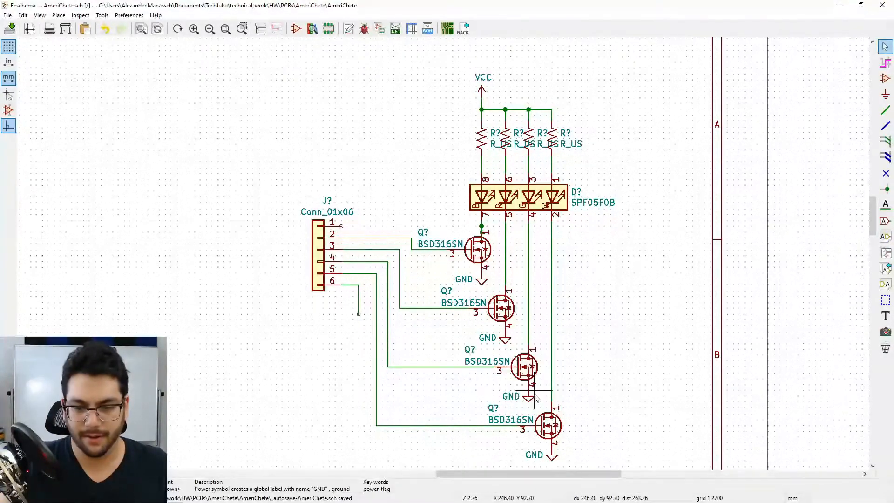
{"action": "left_click", "coordinate": [359, 324]}
Step: Connect a copied VCC symbol, placed just above and beside connector pin 1, to that pin and save the schematic
{"action": "key", "text": "c"}
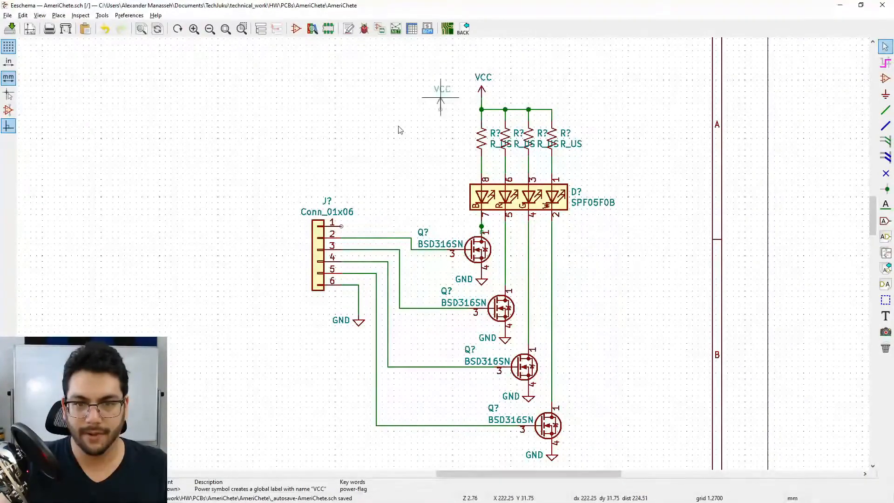
{"action": "left_click", "coordinate": [365, 205]}
{"action": "left_click", "coordinate": [886, 62]}
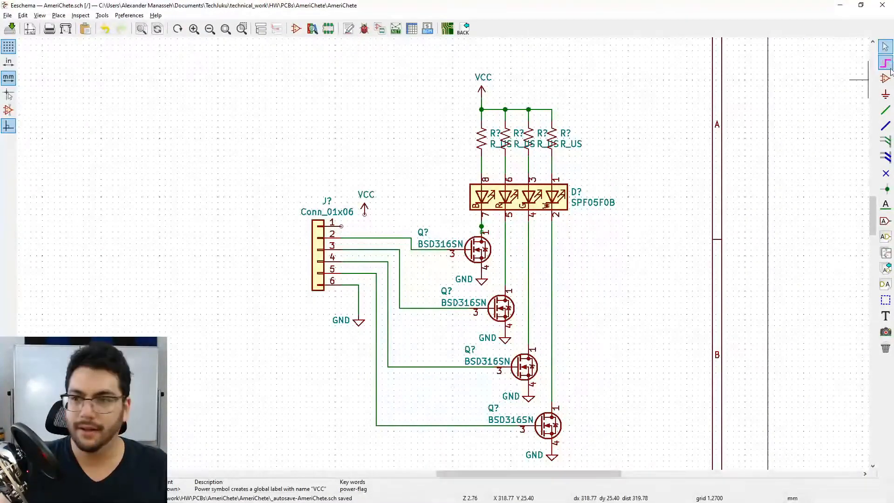
{"action": "left_click", "coordinate": [886, 109]}
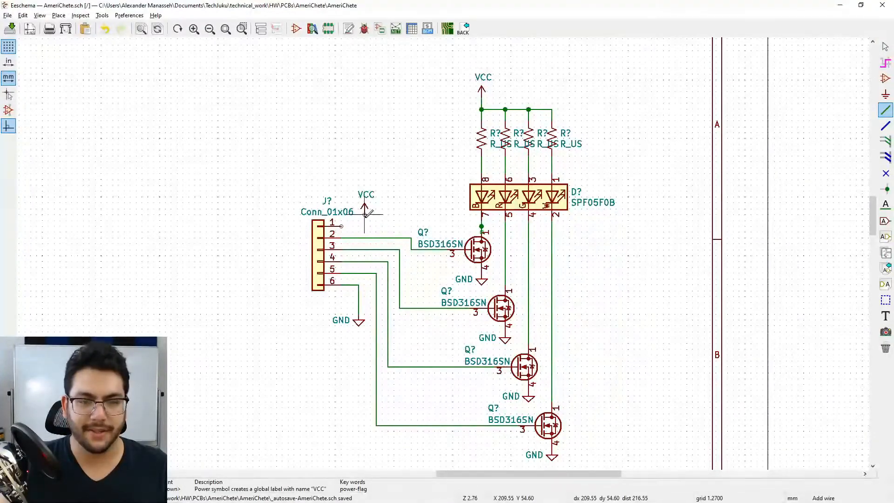
{"action": "left_click", "coordinate": [342, 226]}
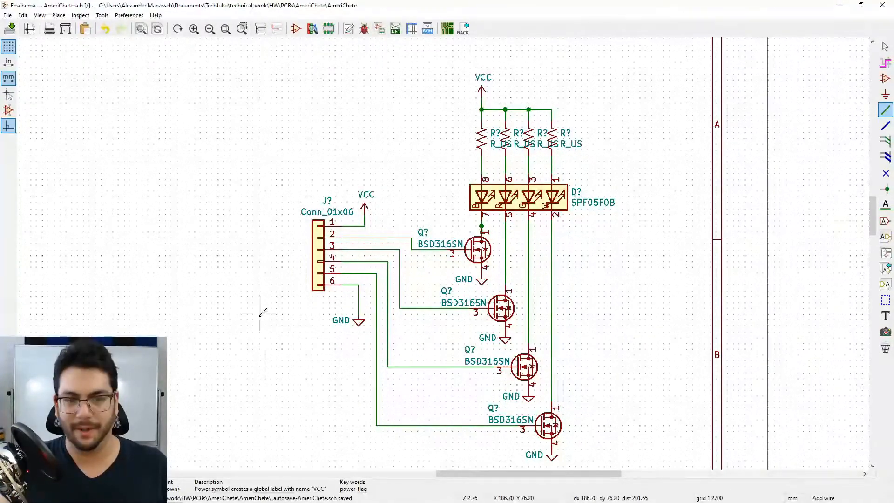
{"action": "key", "text": "Escape"}
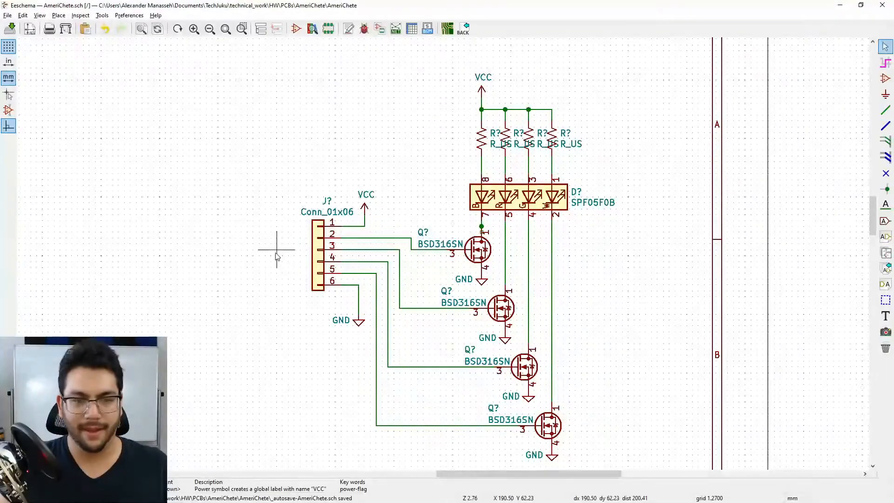
{"action": "key", "text": "ctrl+s"}
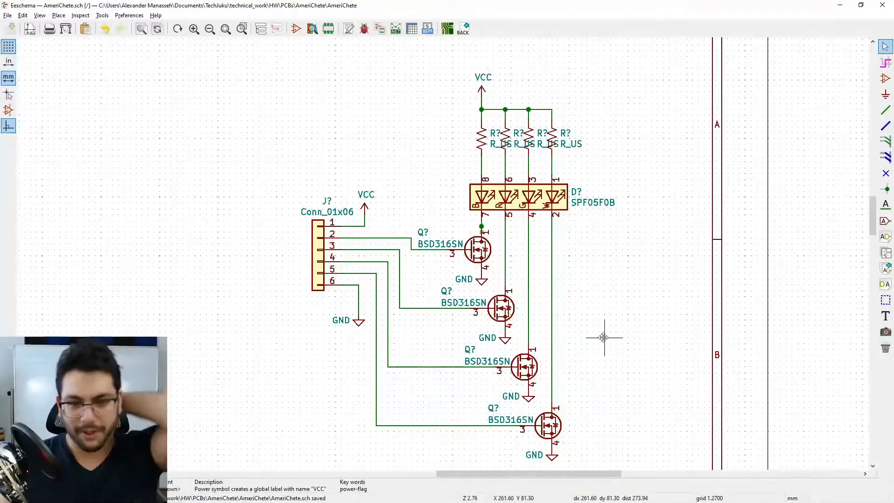
{"action": "middle_click_drag", "start_coordinate": [604, 343], "coordinate": [587, 314]}
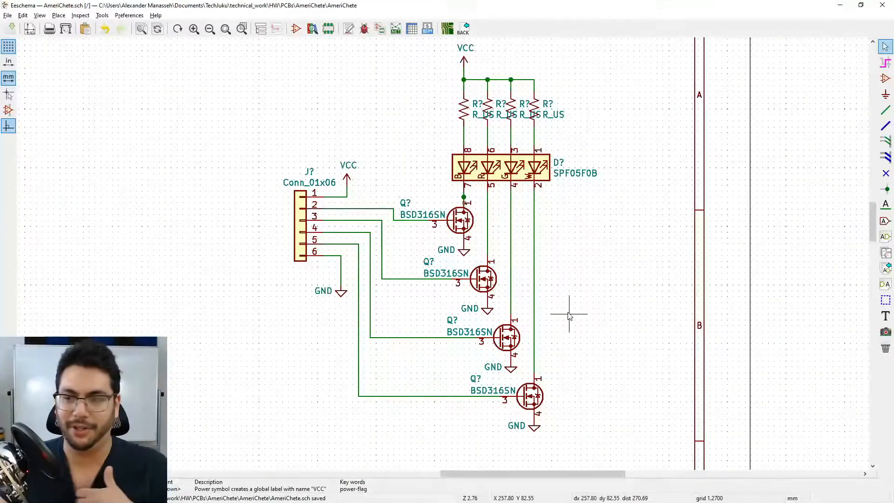
{"action": "middle_click_drag", "start_coordinate": [586, 250], "coordinate": [550, 358]}
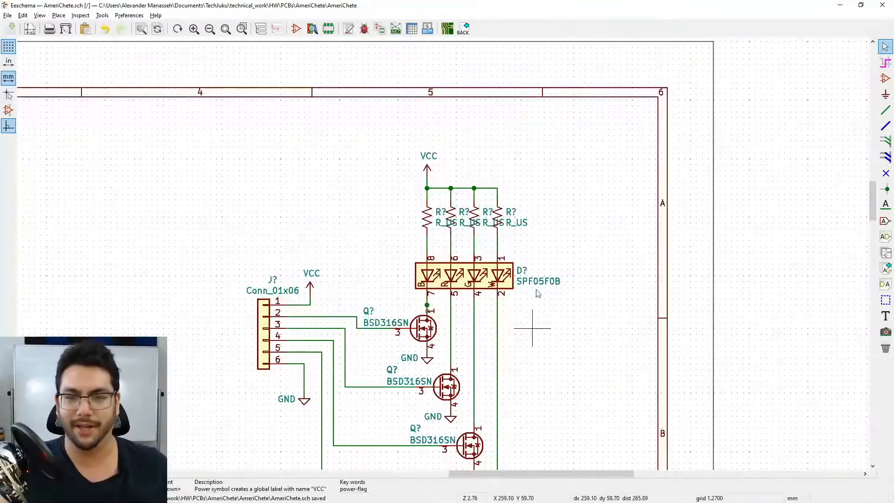
{"action": "right_click", "coordinate": [521, 222]}
{"action": "left_click", "coordinate": [516, 221]}
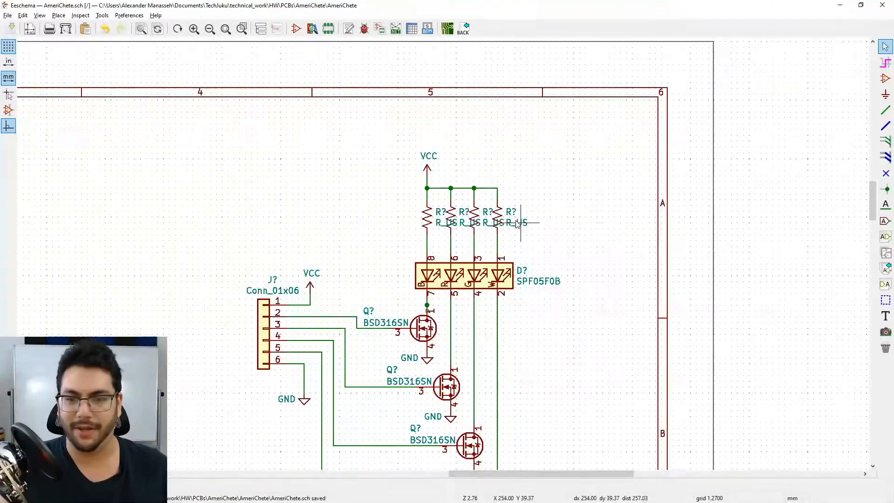
{"action": "key", "text": "v"}
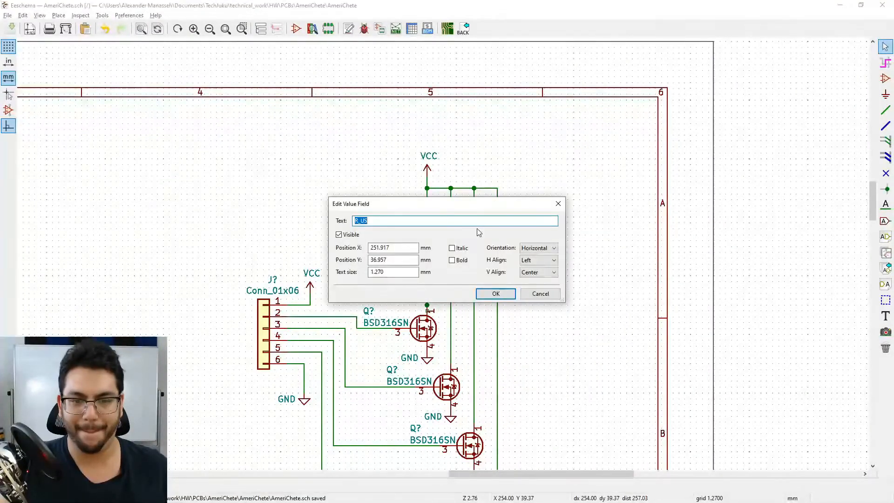
{"action": "left_click", "coordinate": [543, 293]}
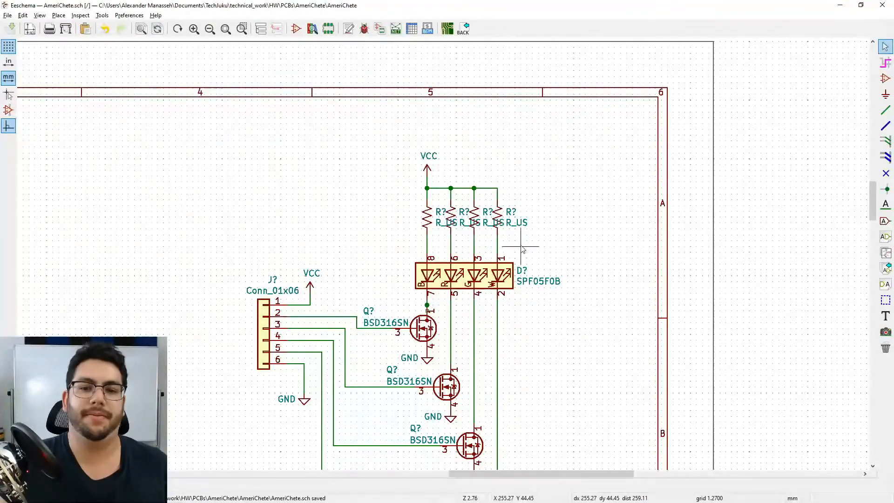
Step: Switch to the Calculator, divide 20 by 0.1 to work out the resistor value, and return to the schematic
{"action": "mouse_move", "coordinate": [308, 502]}
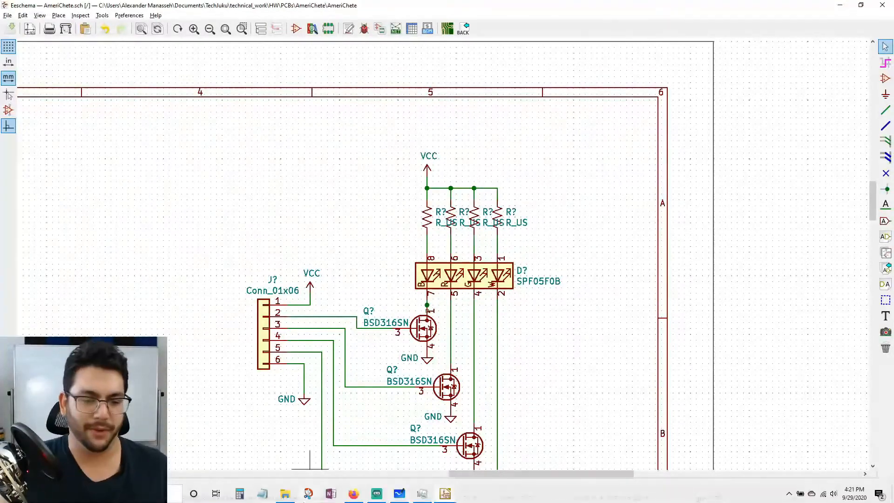
{"action": "left_click", "coordinate": [246, 496]}
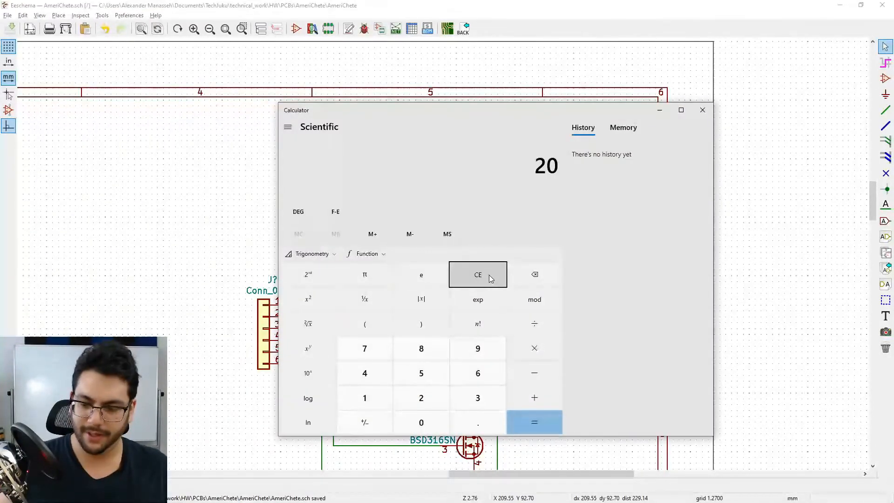
{"action": "key", "text": "slash"}
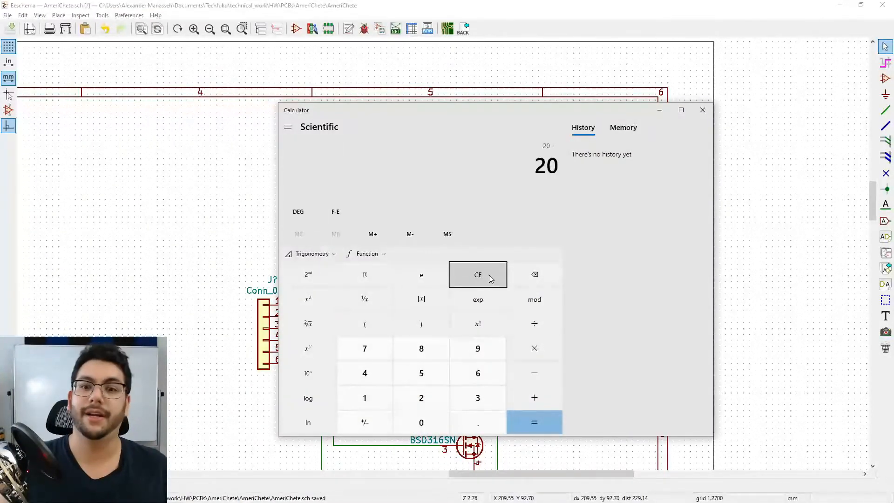
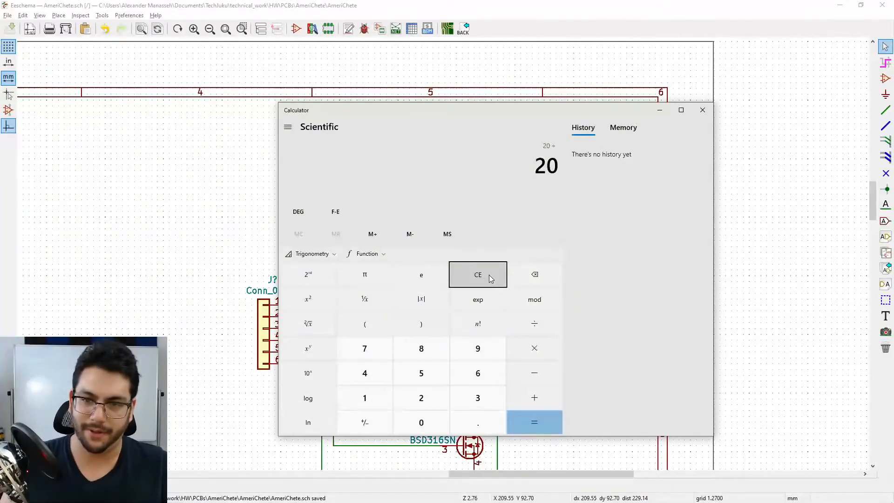
{"action": "type", "text": "0"}
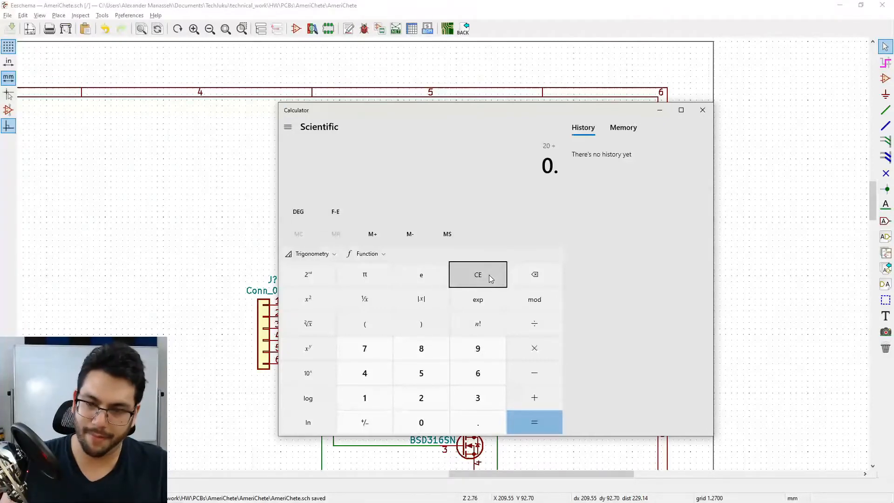
{"action": "type", "text": "100"}
{"action": "key", "text": "Return"}
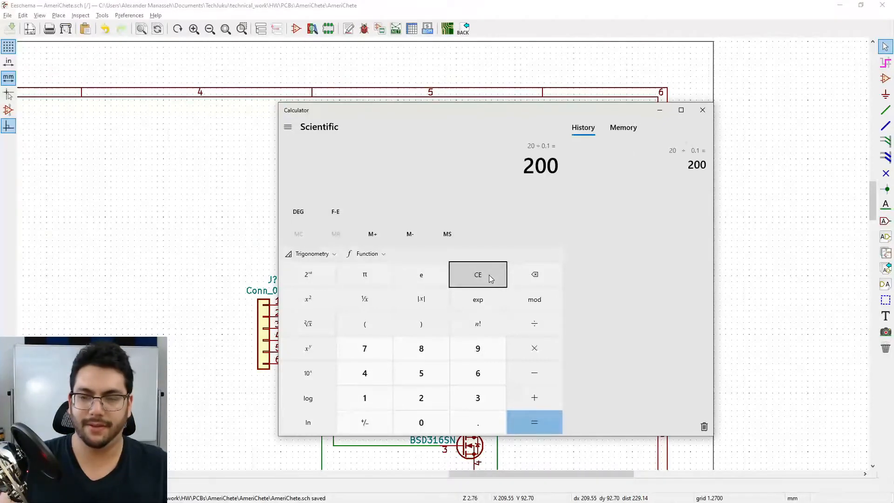
{"action": "left_click", "coordinate": [590, 22]}
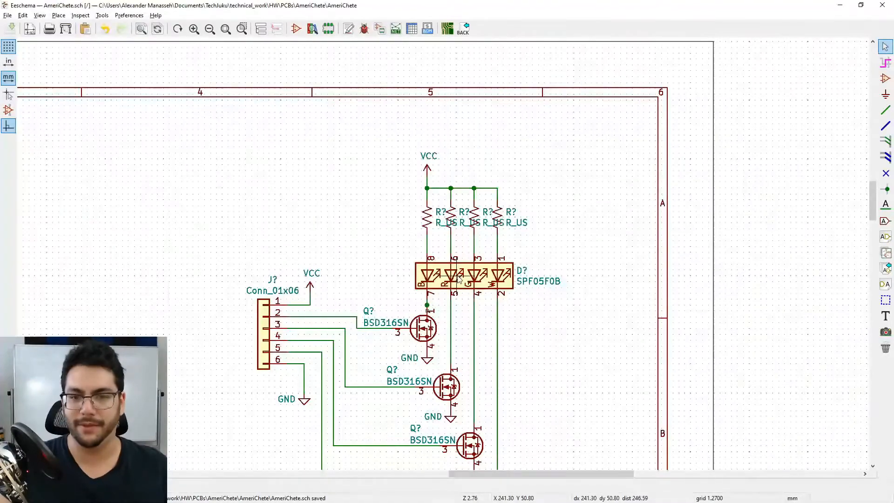
Step: Set the value of the two resistors above LED pins 1 and 3 to 200
{"action": "right_click", "coordinate": [522, 222]}
{"action": "left_click", "coordinate": [545, 259]}
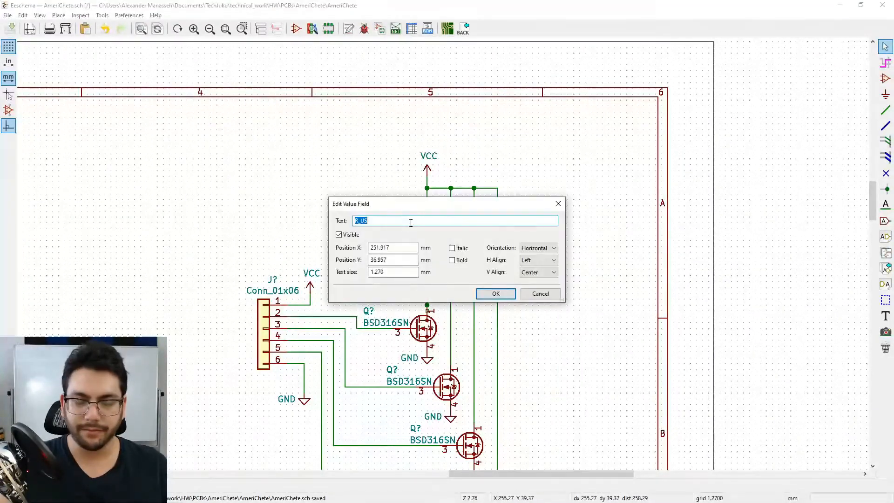
{"action": "type", "text": "200"}
{"action": "key", "text": "Return"}
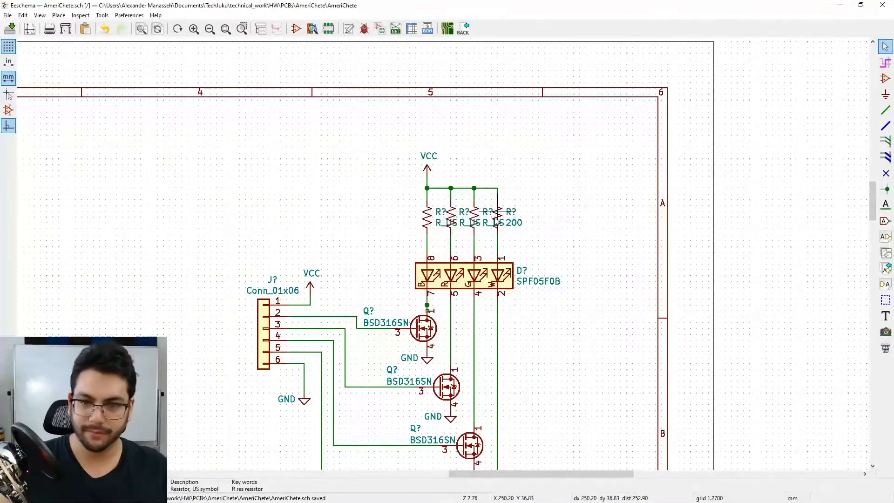
{"action": "double_click", "coordinate": [474, 224]}
{"action": "type", "text": "200"}
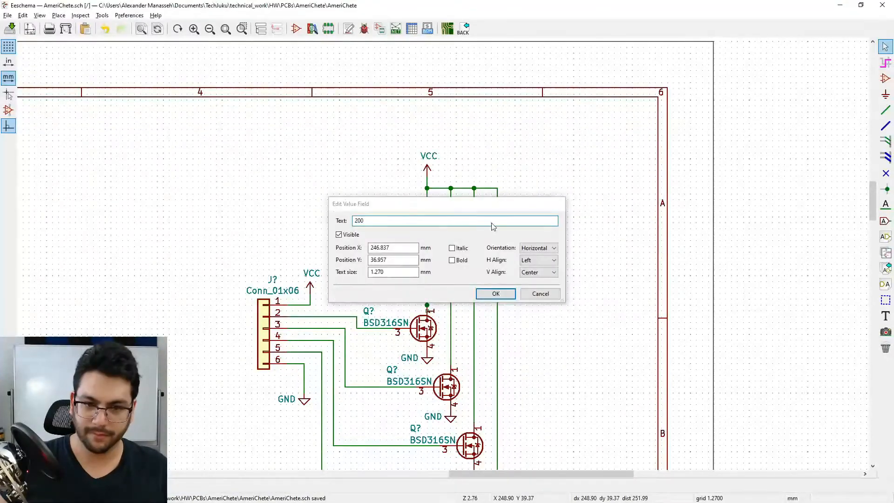
{"action": "key", "text": "Return"}
Step: Set the value of the two resistors above LED pins 6 and 8 to 200
{"action": "double_click", "coordinate": [464, 224]}
{"action": "type", "text": "200"}
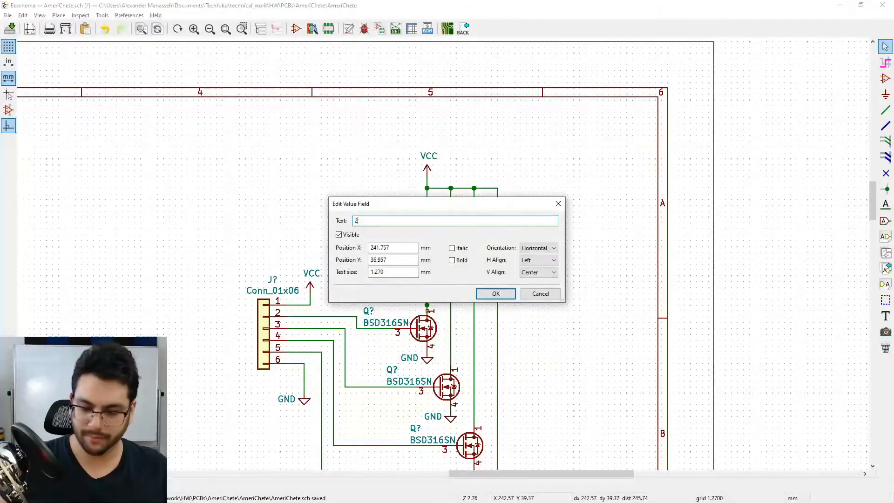
{"action": "key", "text": "Return"}
{"action": "double_click", "coordinate": [464, 223]}
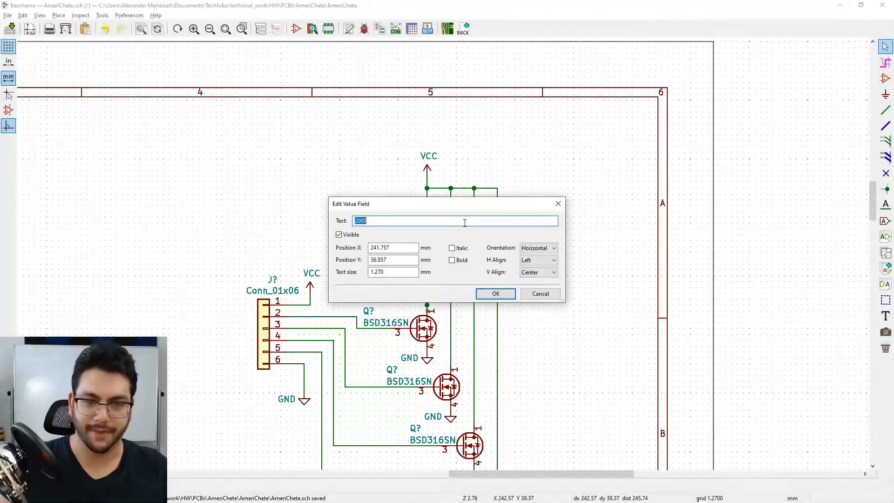
{"action": "key", "text": "Return"}
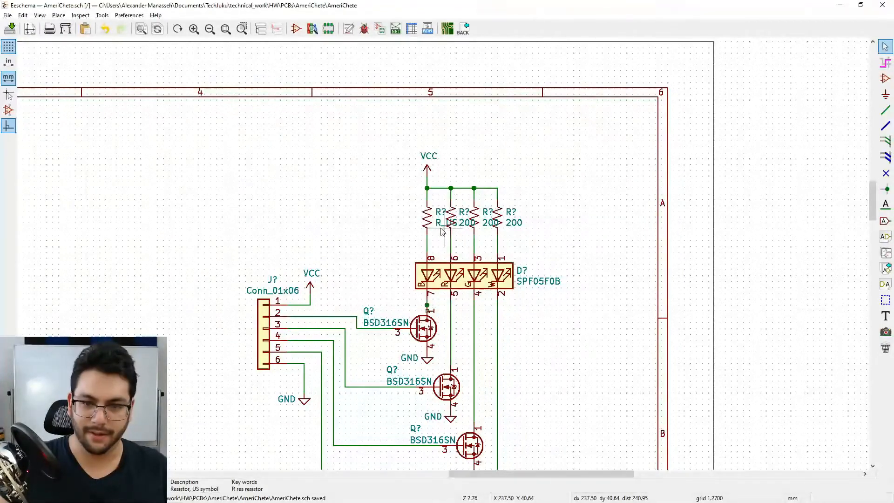
{"action": "double_click", "coordinate": [442, 223]}
{"action": "type", "text": "200"}
{"action": "key", "text": "Return"}
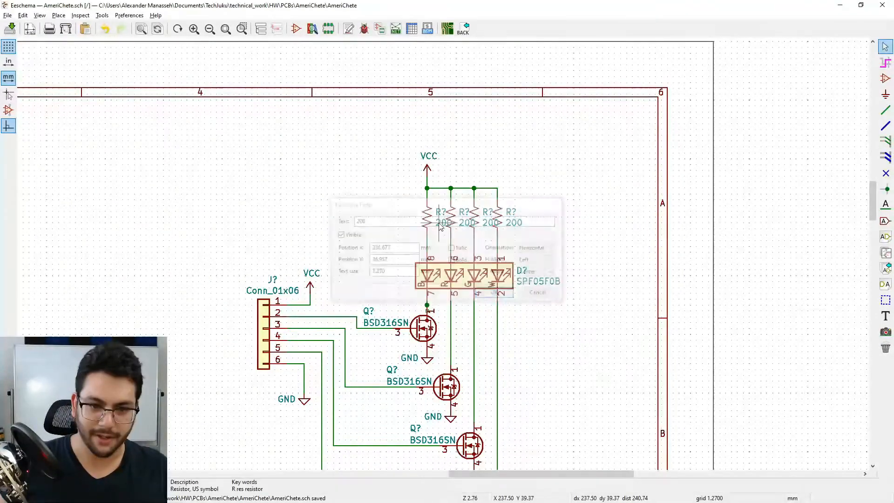
Step: Move the reference above left and the value below left of the resistors feeding LED pins 8 and 6
{"action": "scroll", "coordinate": [442, 215], "scroll_direction": "up", "scroll_amount": 4}
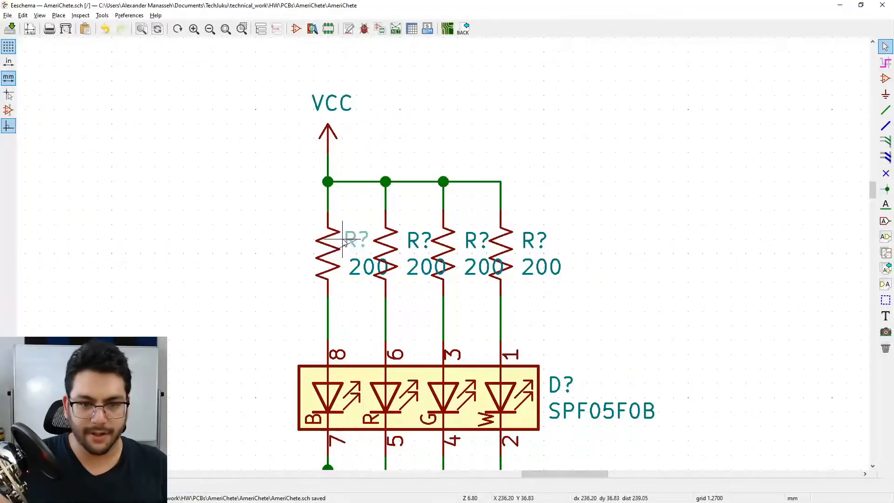
{"action": "left_click", "coordinate": [298, 208]}
{"action": "key", "text": "m"}
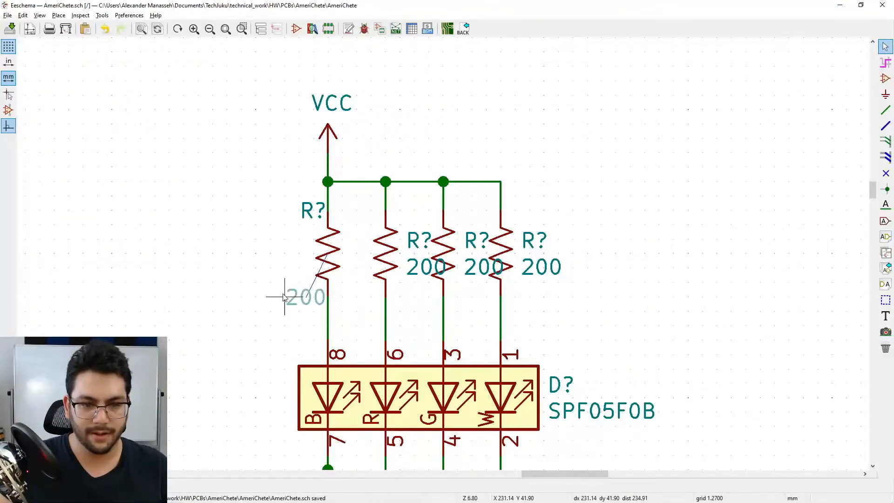
{"action": "left_click", "coordinate": [284, 296]}
{"action": "key", "text": "m"}
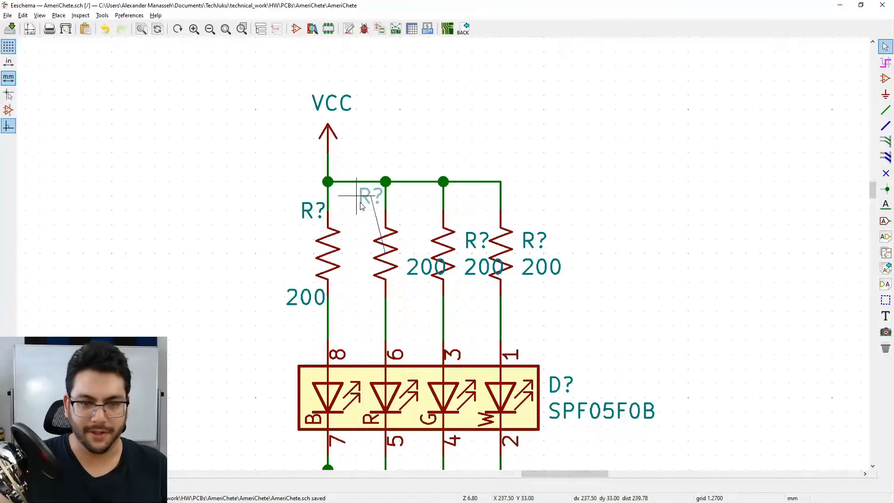
{"action": "left_click", "coordinate": [362, 214]}
{"action": "key", "text": "m"}
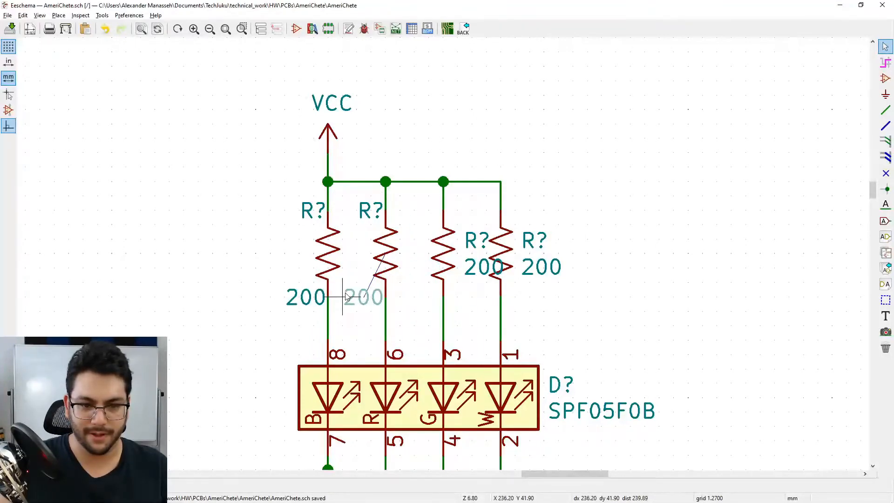
{"action": "left_click", "coordinate": [343, 297]}
Step: Reposition the labels of the resistors feeding LED pins 3 and 1 likewise, reference above left and value below left
{"action": "key", "text": "m"}
{"action": "left_click", "coordinate": [421, 213]}
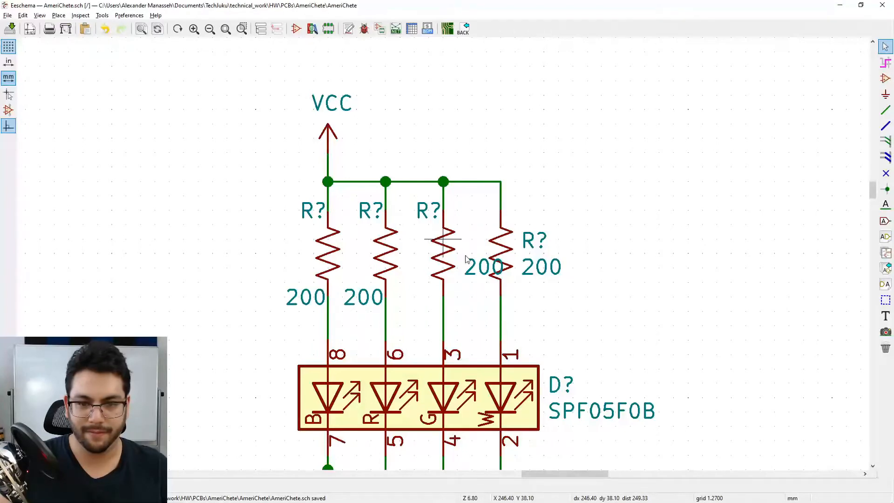
{"action": "key", "text": "m"}
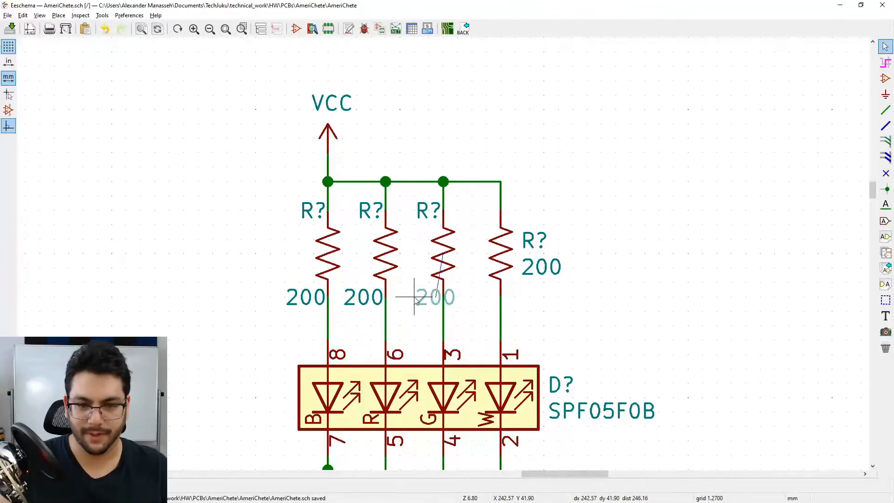
{"action": "left_click", "coordinate": [408, 303]}
{"action": "key", "text": "m"}
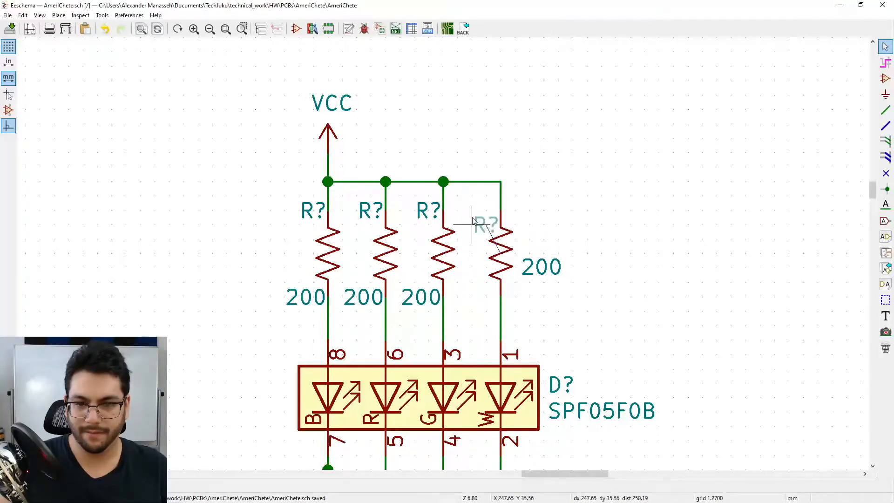
{"action": "left_click", "coordinate": [478, 215]}
{"action": "key", "text": "m"}
{"action": "left_click", "coordinate": [463, 299]}
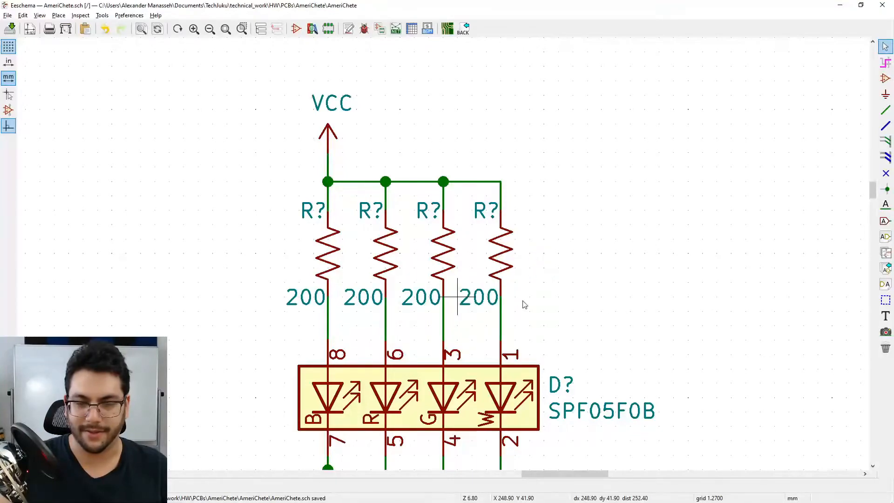
Step: Annotate the entire schematic, keeping existing annotations and sorting components by X position, and review the annotation messages
{"action": "middle_click_drag", "start_coordinate": [573, 297], "coordinate": [602, 288]}
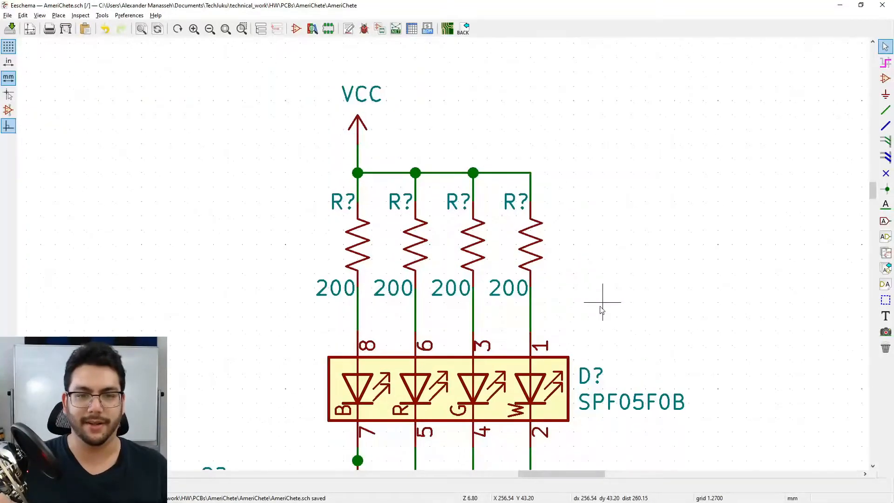
{"action": "scroll", "coordinate": [321, 208], "scroll_direction": "down", "scroll_amount": 5}
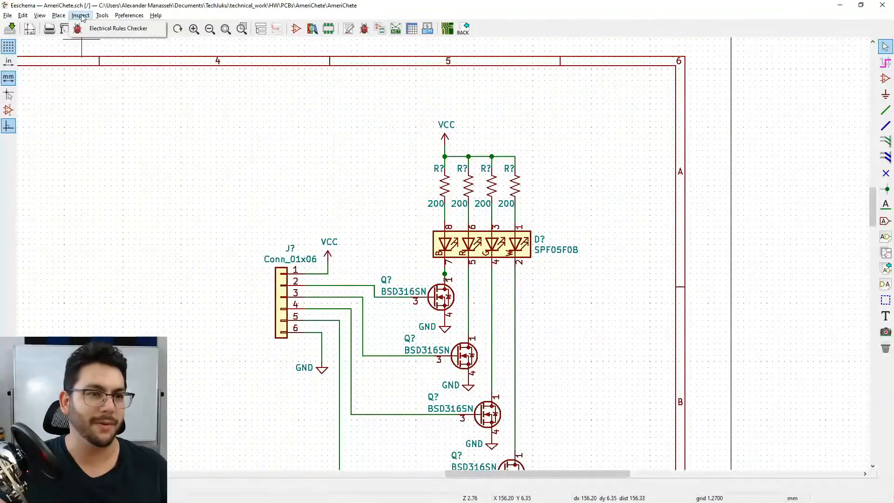
{"action": "left_click", "coordinate": [102, 15]}
{"action": "left_click", "coordinate": [140, 142]}
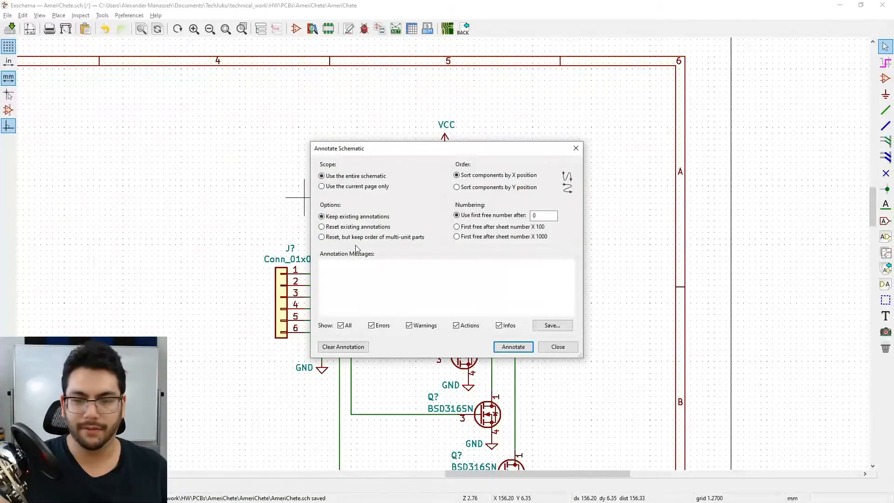
{"action": "left_click", "coordinate": [513, 348]}
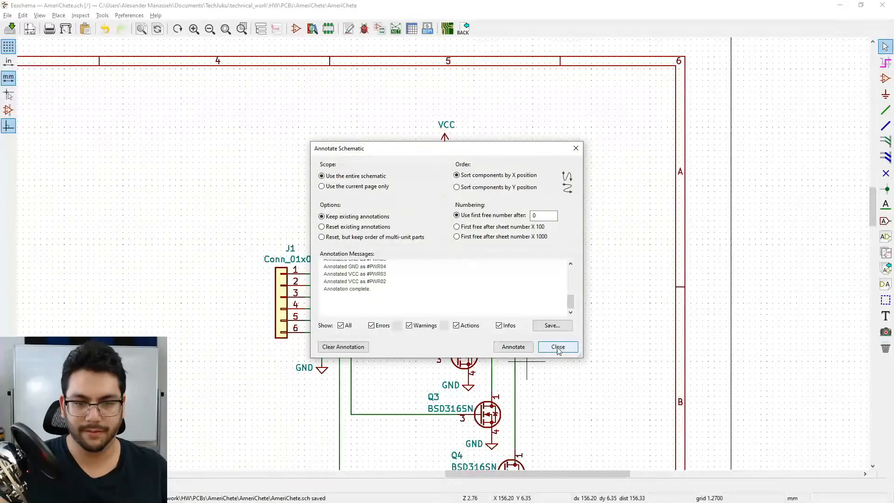
{"action": "scroll", "coordinate": [355, 275], "scroll_direction": "up", "scroll_amount": 2}
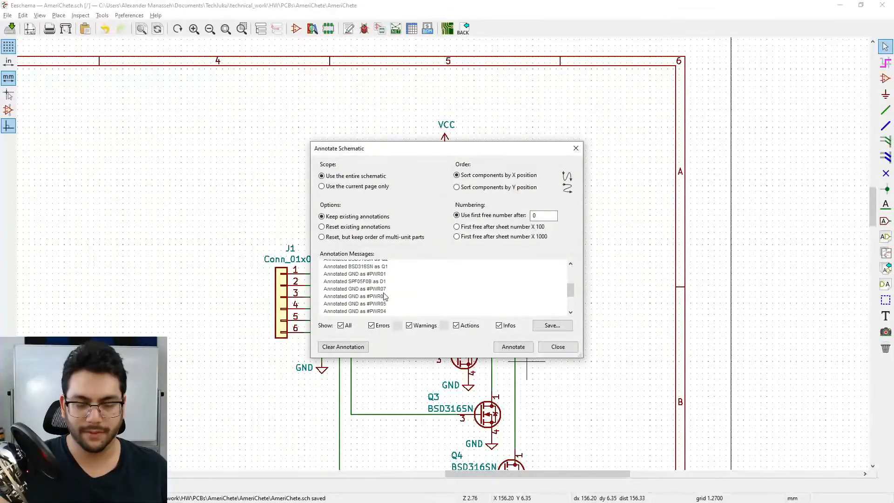
{"action": "scroll", "coordinate": [385, 296], "scroll_direction": "up", "scroll_amount": 3}
{"action": "left_click", "coordinate": [558, 347]}
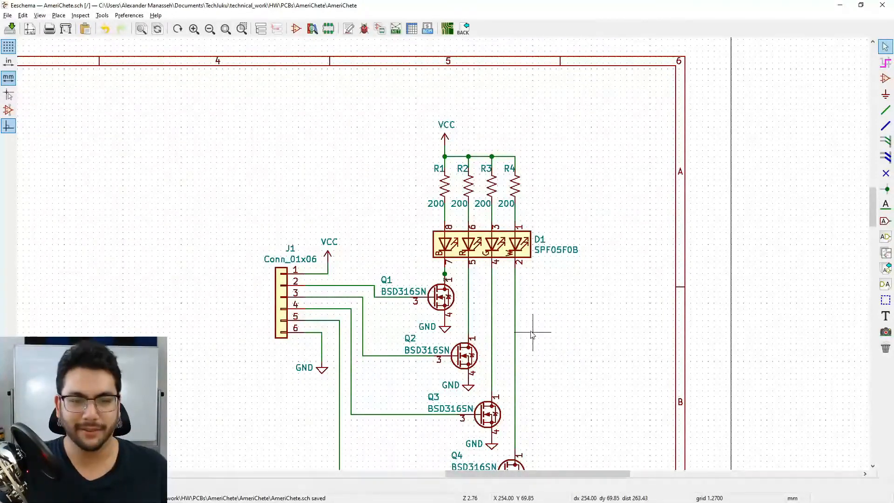
{"action": "middle_click_drag", "start_coordinate": [534, 335], "coordinate": [535, 296]}
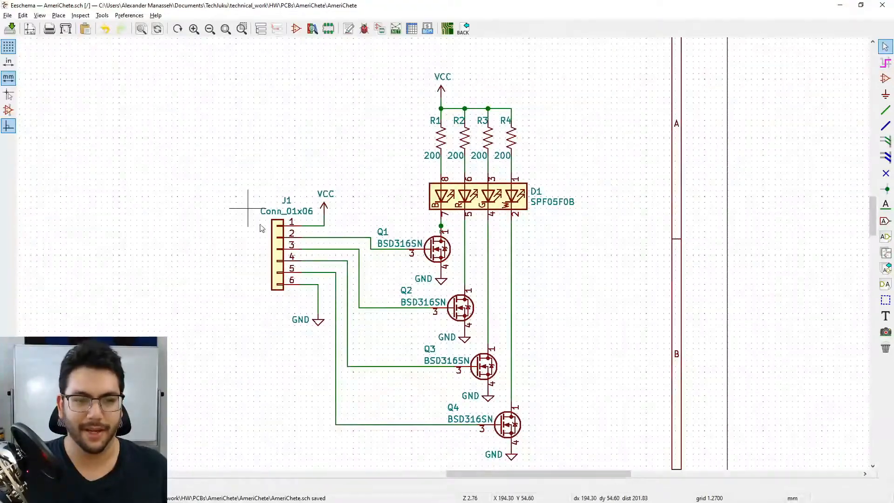
{"action": "mouse_move", "coordinate": [585, 255]}
{"action": "middle_mouse_down"}
{"action": "mouse_move", "coordinate": [581, 272]}
{"action": "mouse_move", "coordinate": [586, 259]}
{"action": "middle_mouse_up"}
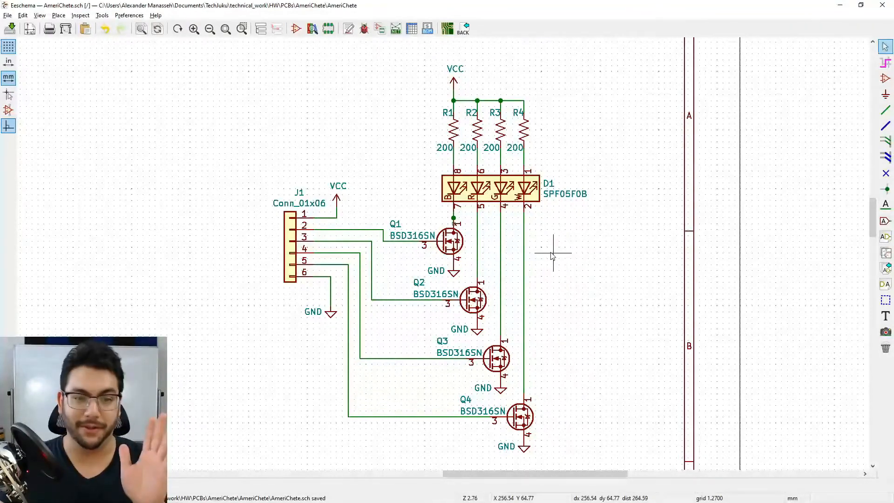
Step: Browse the footprint libraries for connector J1's footprint and open the Connector_PinHeader_2.54mm library
{"action": "double_click", "coordinate": [288, 249]}
{"action": "left_click", "coordinate": [380, 214]}
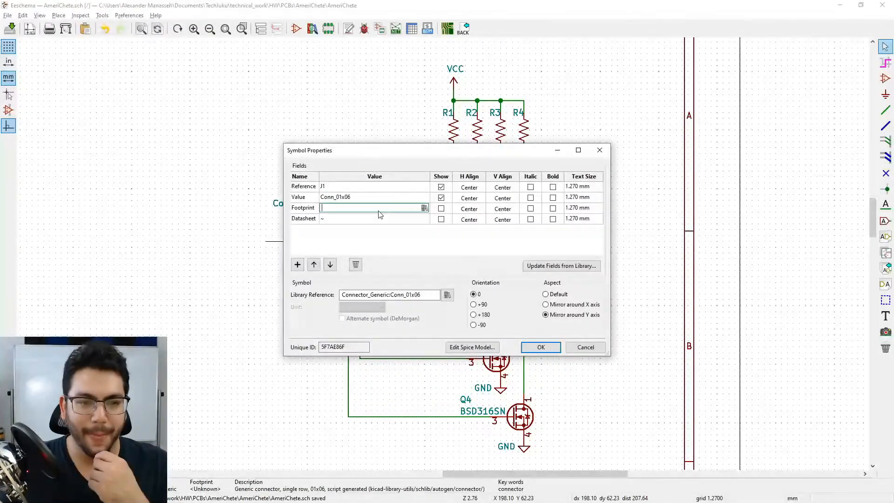
{"action": "left_click", "coordinate": [424, 208]}
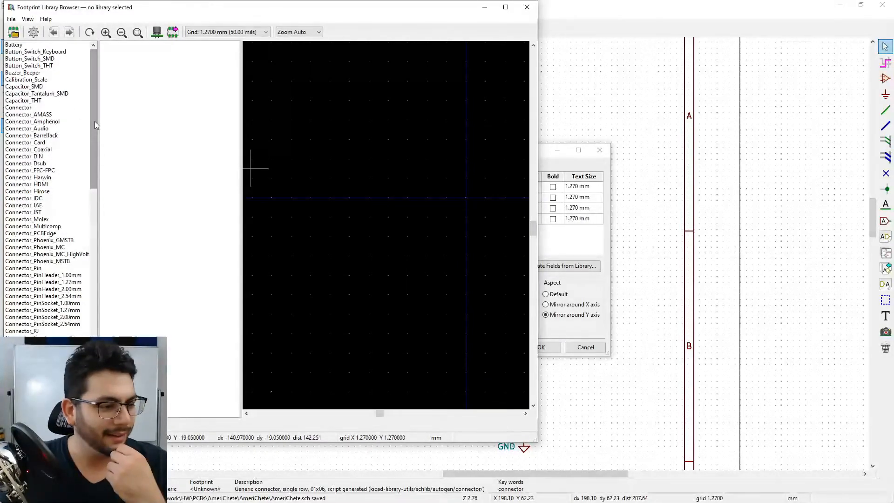
{"action": "left_click_drag", "start_coordinate": [94, 121], "coordinate": [68, 196]}
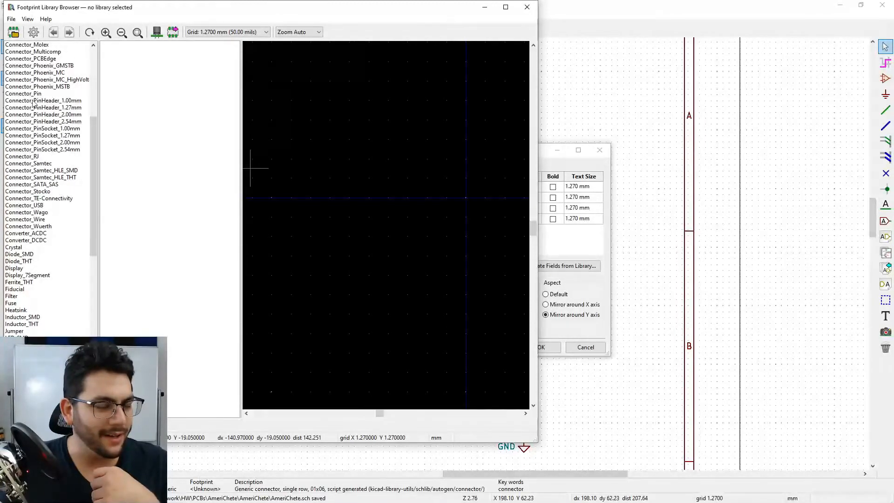
{"action": "scroll", "coordinate": [59, 239], "scroll_direction": "up", "scroll_amount": 4}
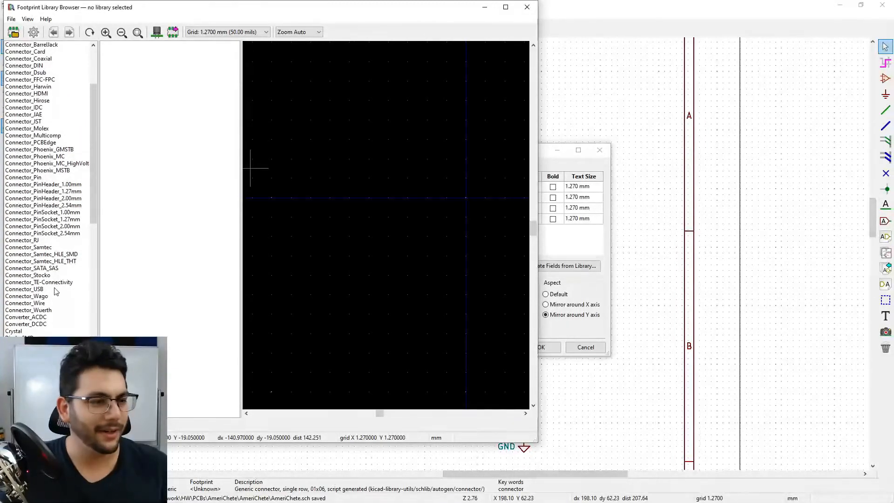
{"action": "scroll", "coordinate": [62, 254], "scroll_direction": "up", "scroll_amount": 1}
{"action": "left_click", "coordinate": [70, 306]}
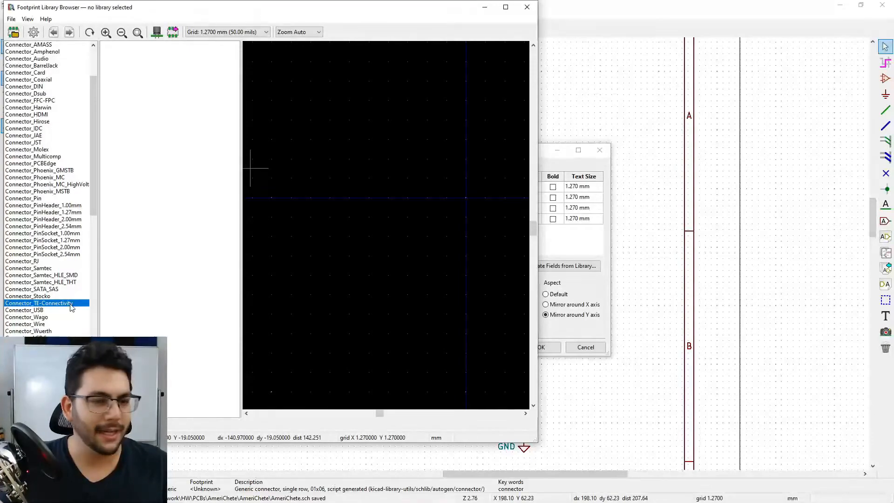
{"action": "left_click", "coordinate": [28, 198]}
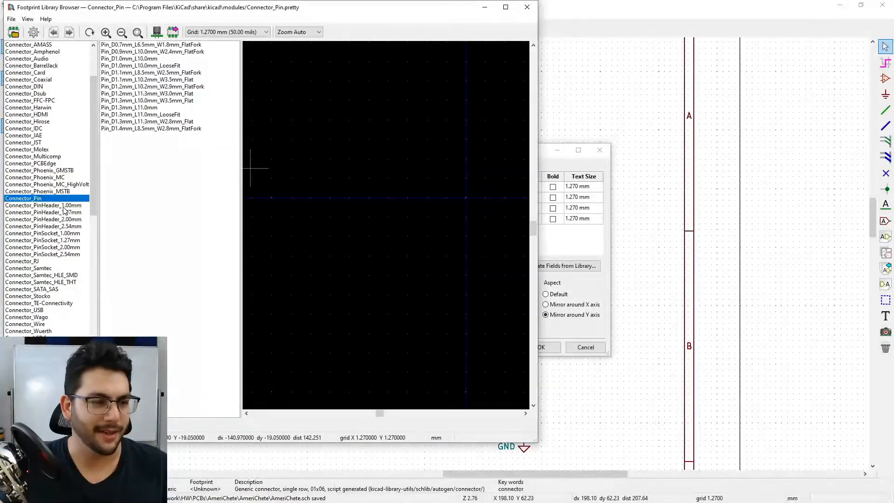
{"action": "left_click", "coordinate": [72, 205]}
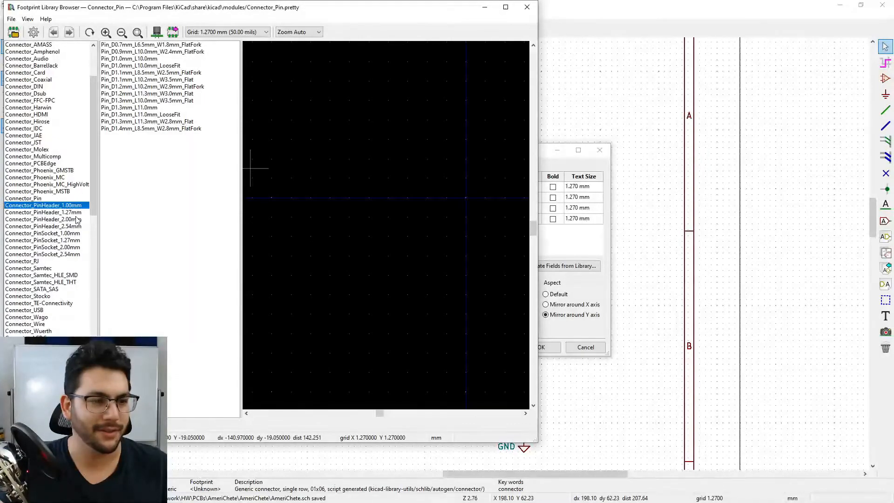
{"action": "left_click", "coordinate": [71, 254]}
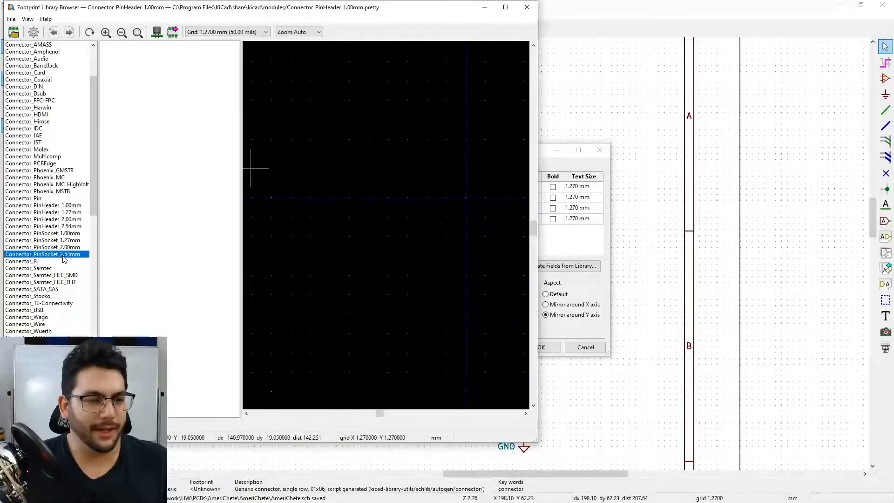
{"action": "left_click", "coordinate": [69, 226]}
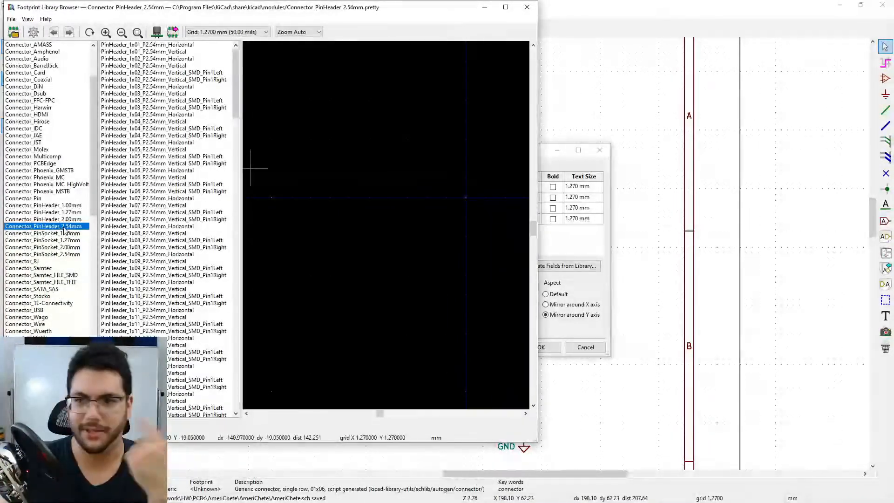
Step: Switch to Calculator, convert 2.54 millimeters to inches with the Length converter, and return to the footprint browser
{"action": "mouse_move", "coordinate": [424, 498]}
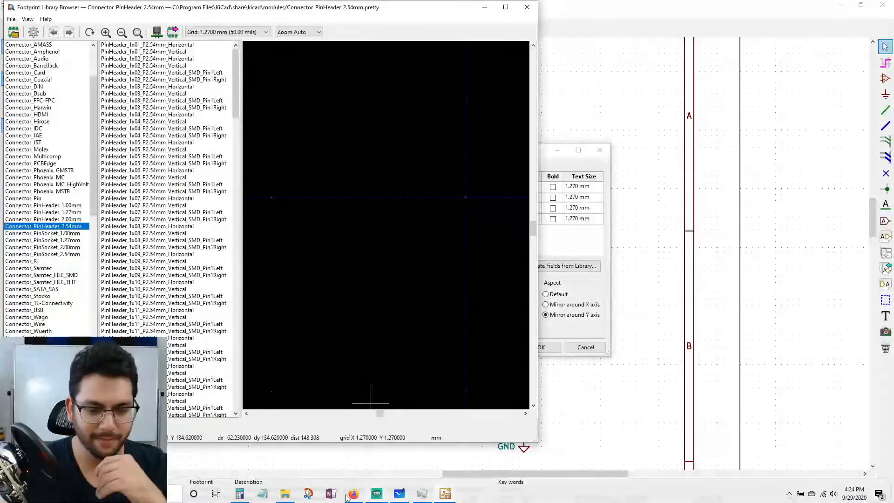
{"action": "left_click", "coordinate": [263, 494]}
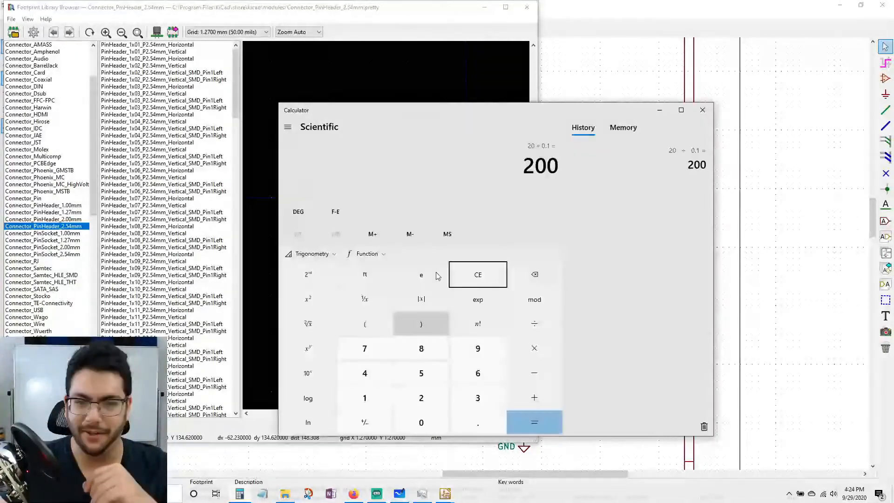
{"action": "left_click", "coordinate": [292, 128]}
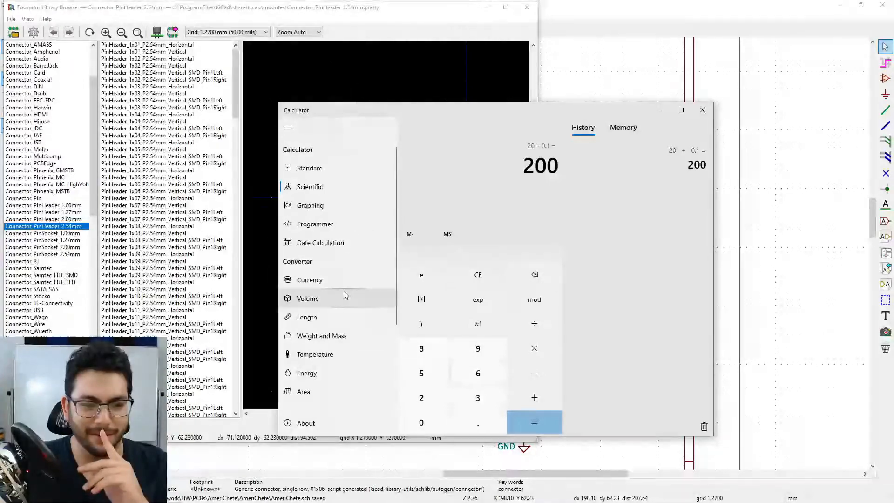
{"action": "left_click", "coordinate": [343, 315]}
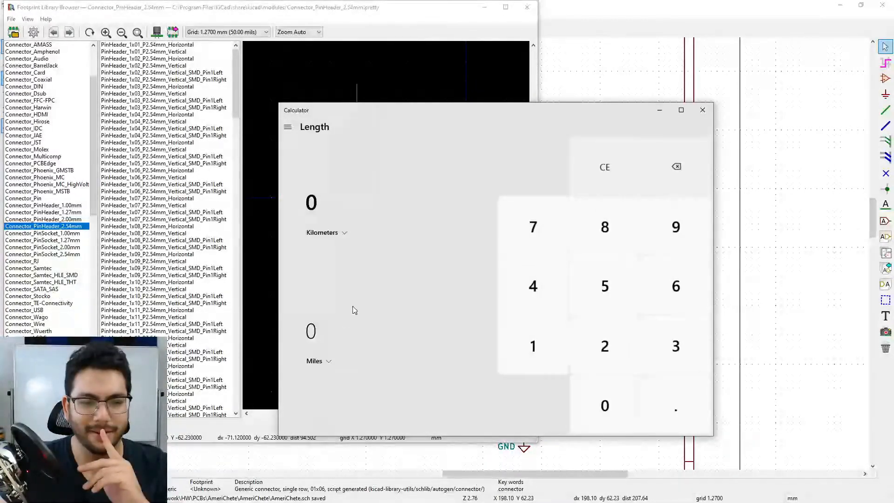
{"action": "left_click", "coordinate": [344, 233]}
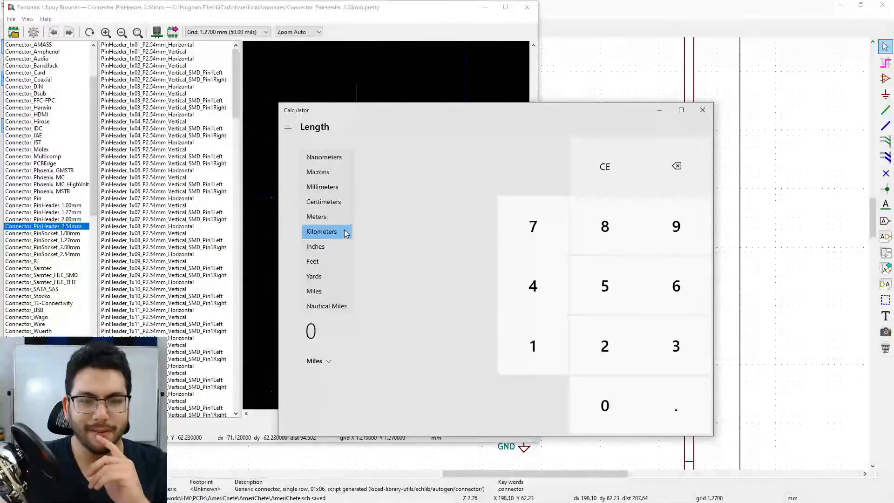
{"action": "left_click", "coordinate": [322, 187]}
{"action": "left_click", "coordinate": [332, 361]}
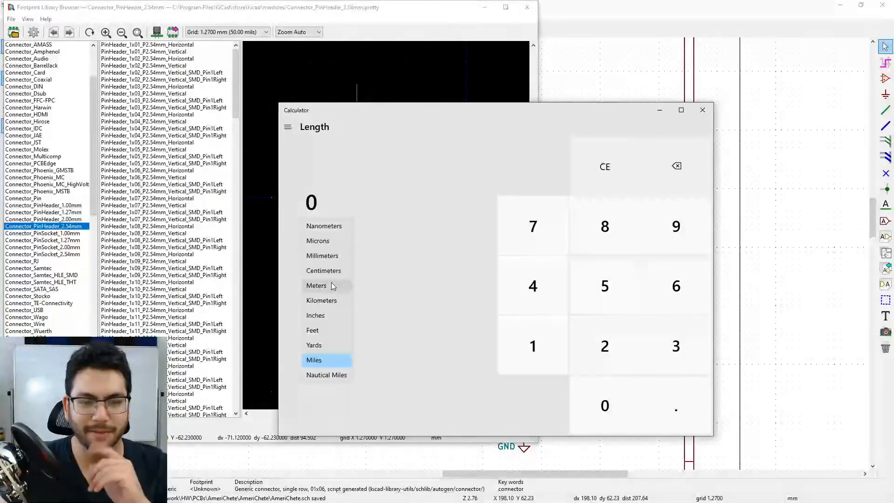
{"action": "left_click", "coordinate": [330, 315]}
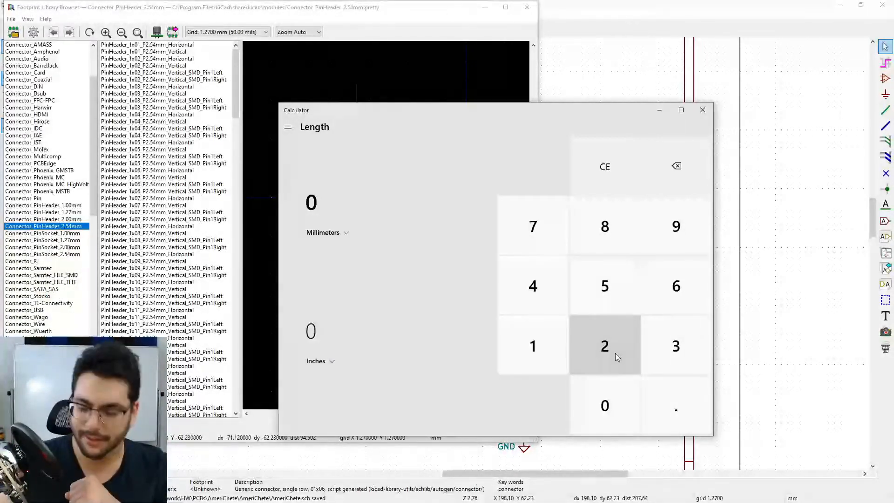
{"action": "type", "text": "2.54"}
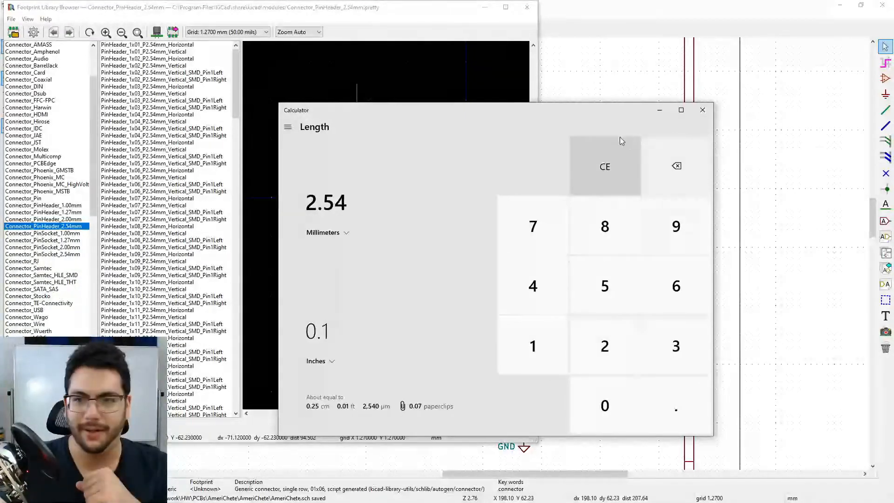
{"action": "left_click", "coordinate": [659, 110]}
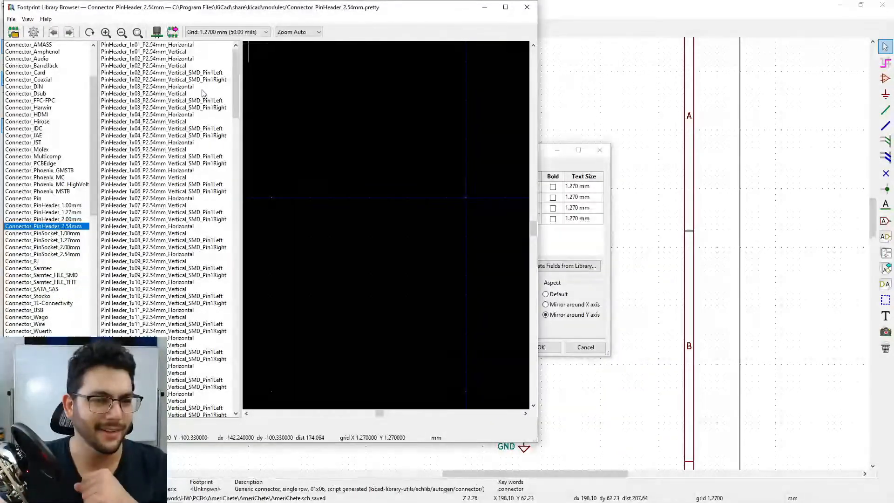
Step: Compare the previews of the 1x06 2.54 mm pin header footprints: horizontal, vertical and vertical SMD variants
{"action": "left_click", "coordinate": [148, 149]}
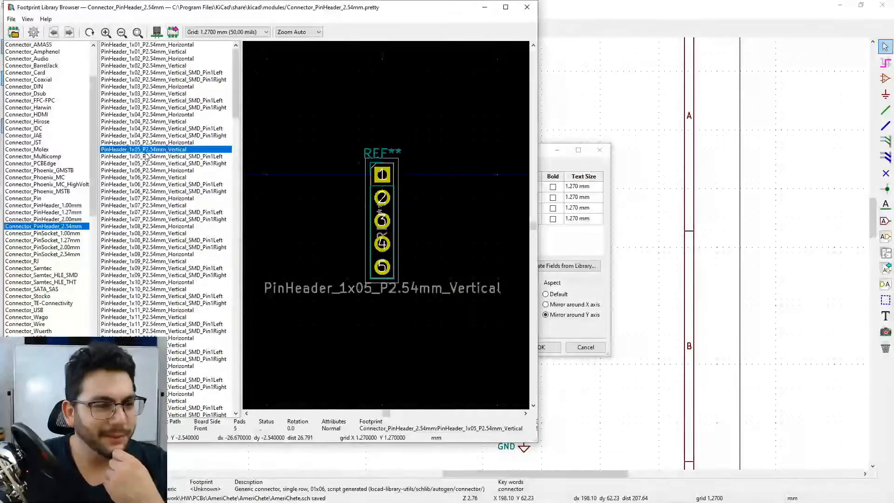
{"action": "left_click", "coordinate": [145, 171]}
{"action": "left_click", "coordinate": [160, 177]}
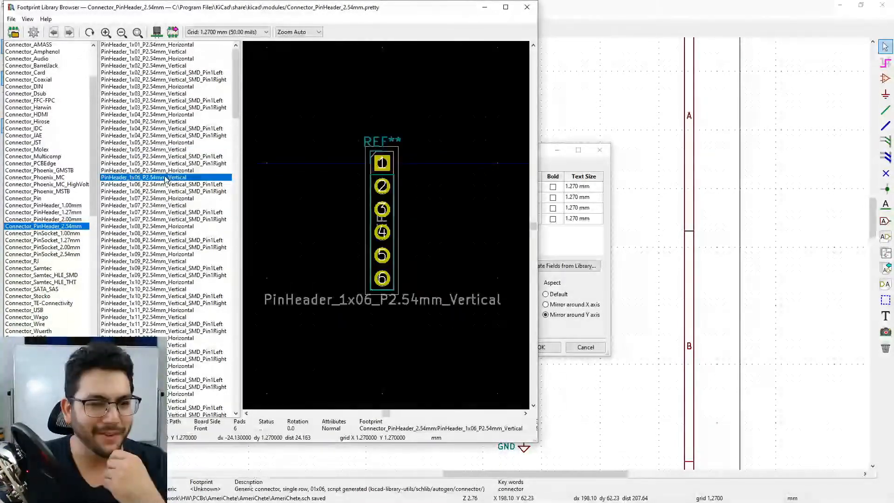
{"action": "left_click", "coordinate": [177, 172]}
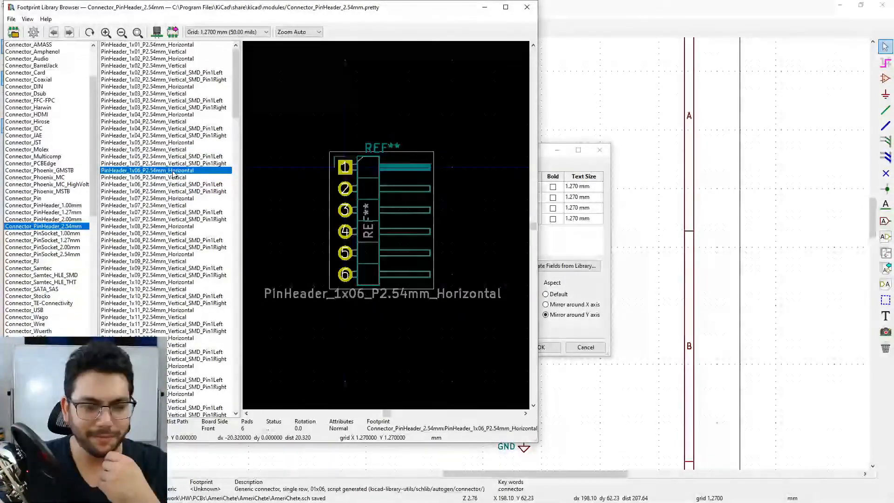
{"action": "mouse_move", "coordinate": [173, 171]}
{"action": "left_mouse_down"}
{"action": "mouse_move", "coordinate": [172, 136]}
{"action": "mouse_move", "coordinate": [172, 166]}
{"action": "mouse_move", "coordinate": [165, 177]}
{"action": "mouse_move", "coordinate": [162, 169]}
{"action": "left_mouse_up"}
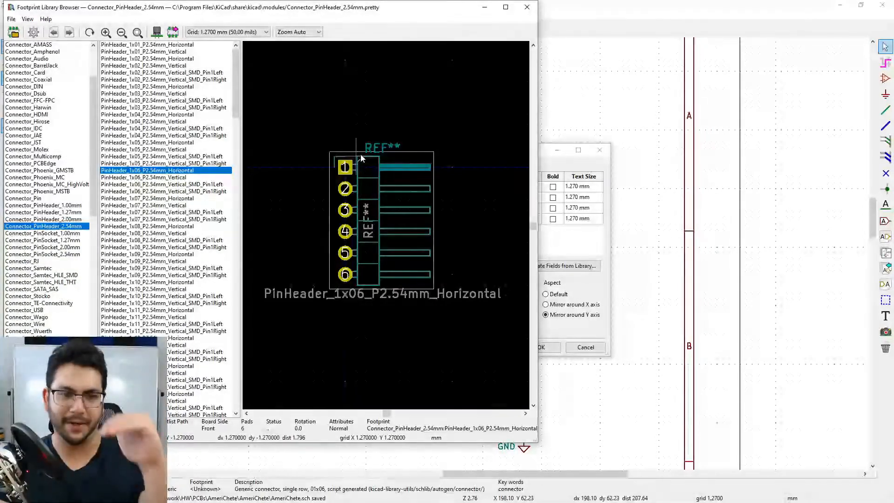
{"action": "left_click", "coordinate": [188, 178]}
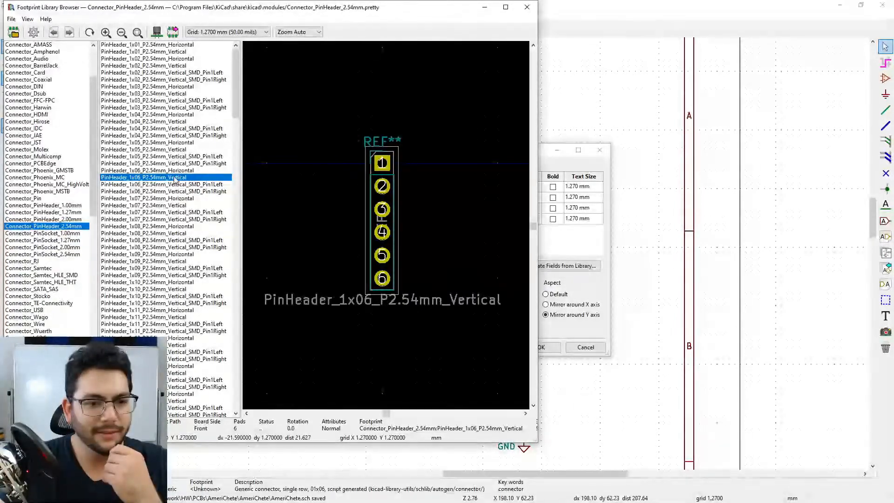
{"action": "key", "text": "Down"}
{"action": "key", "text": "Down"}
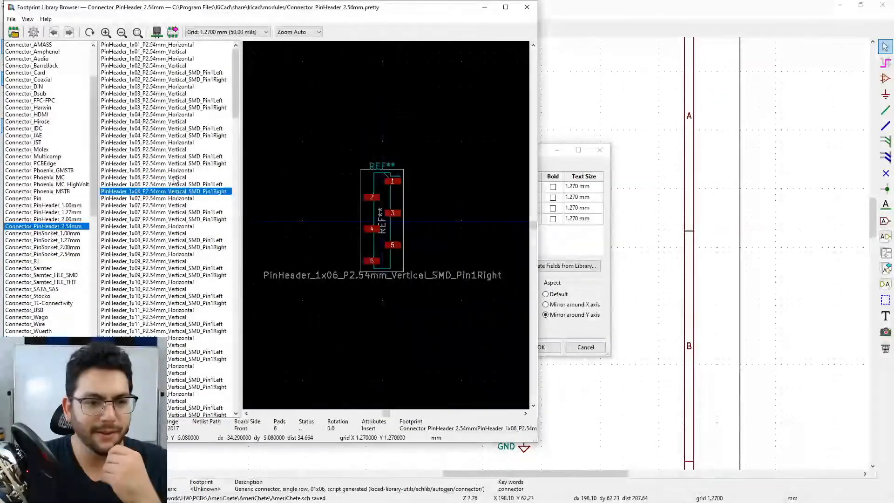
{"action": "key", "text": "Down"}
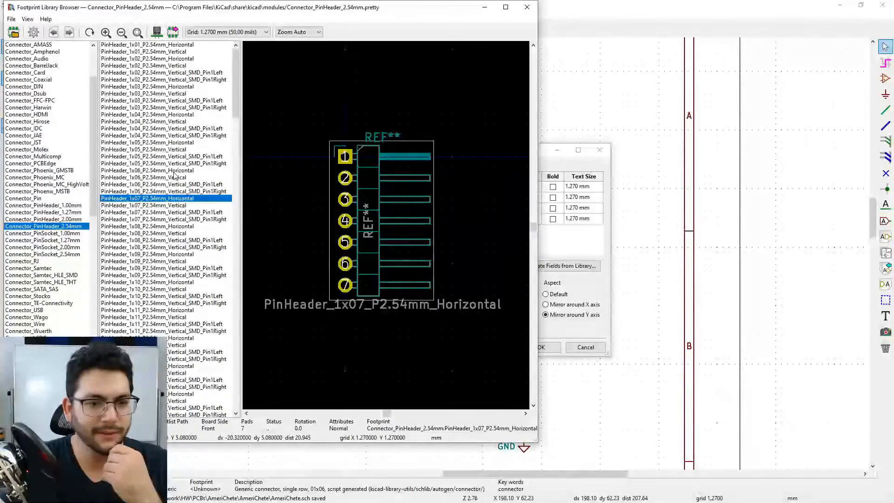
Step: Assign the footprint PinHeader_1x06_P2.54mm_Vertical to connector J1 and accept its symbol properties
{"action": "left_click", "coordinate": [173, 171]}
{"action": "left_click", "coordinate": [170, 177]}
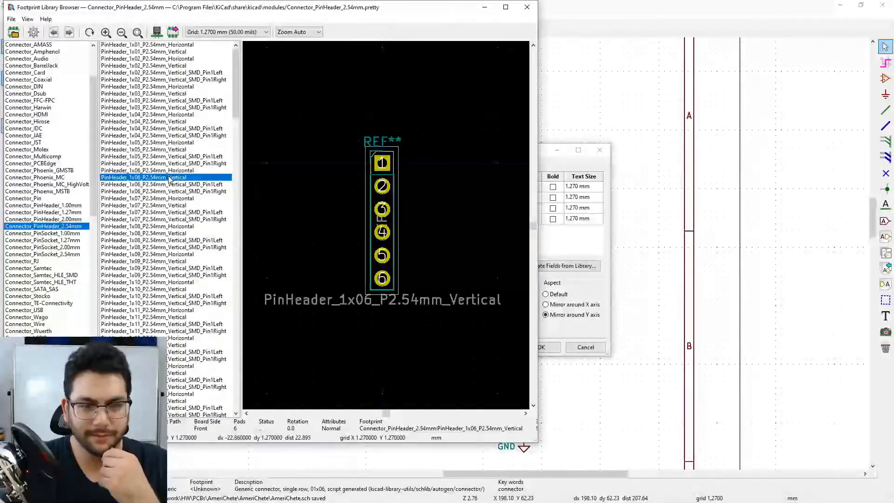
{"action": "double_click", "coordinate": [170, 177]}
{"action": "left_click", "coordinate": [554, 345]}
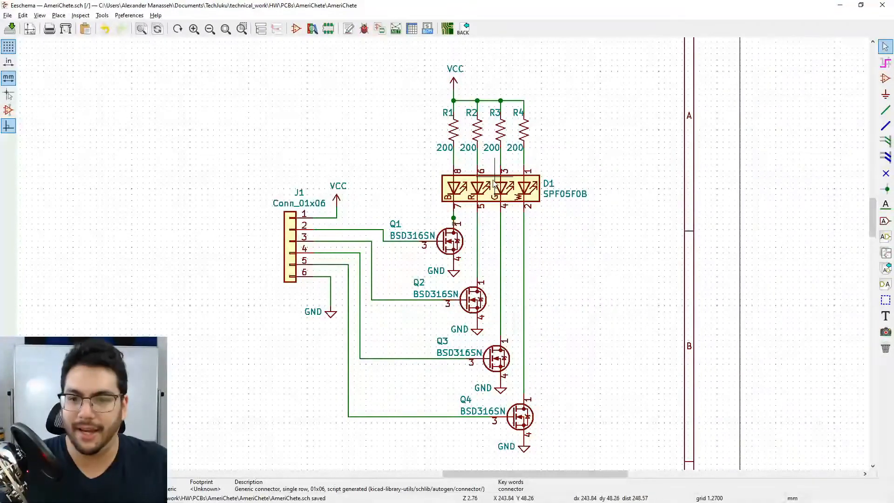
Step: Switch to Firefox, examine the RGBW LED's package and size attributes on its Digi-Key product page, and return to the schematic
{"action": "key", "text": "alt+Tab"}
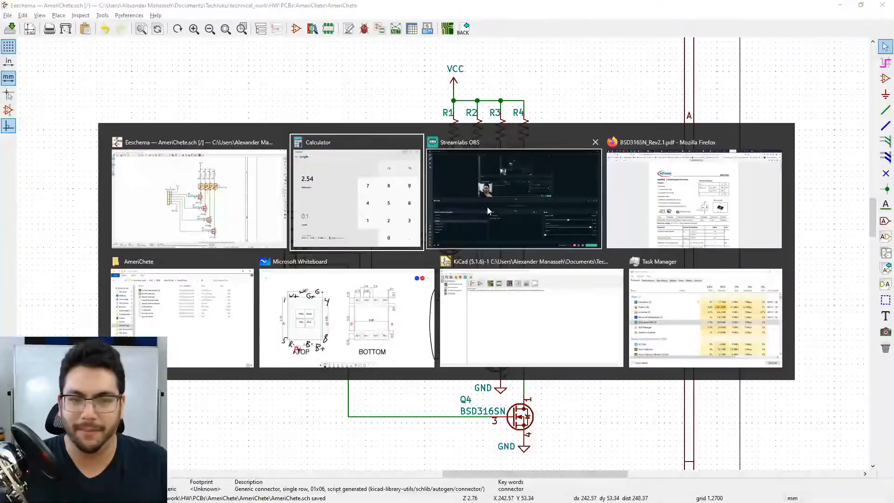
{"action": "key", "text": "alt+Tab"}
{"action": "key", "text": "alt+Tab"}
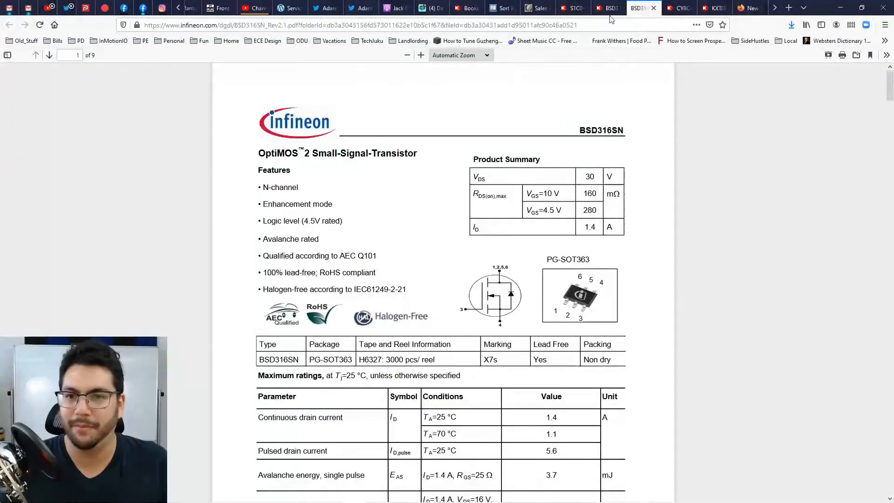
{"action": "left_click", "coordinate": [608, 8]}
{"action": "left_click", "coordinate": [570, 8]}
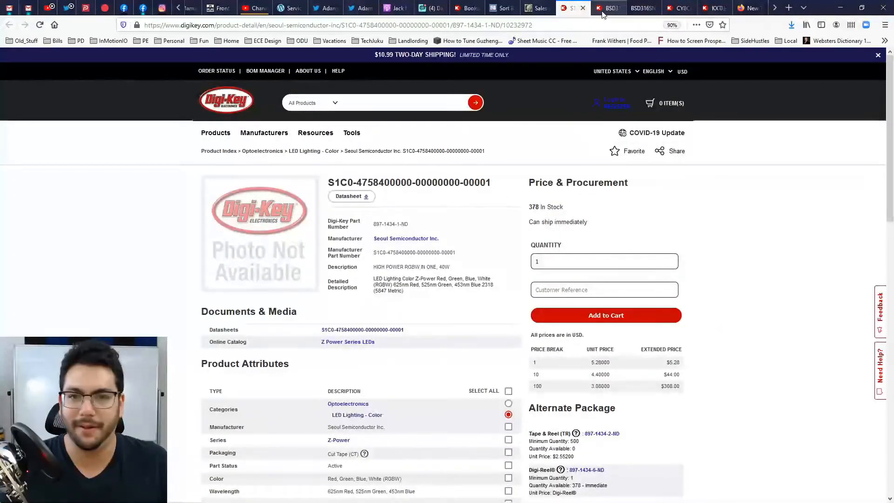
{"action": "scroll", "coordinate": [399, 311], "scroll_direction": "down", "scroll_amount": 1}
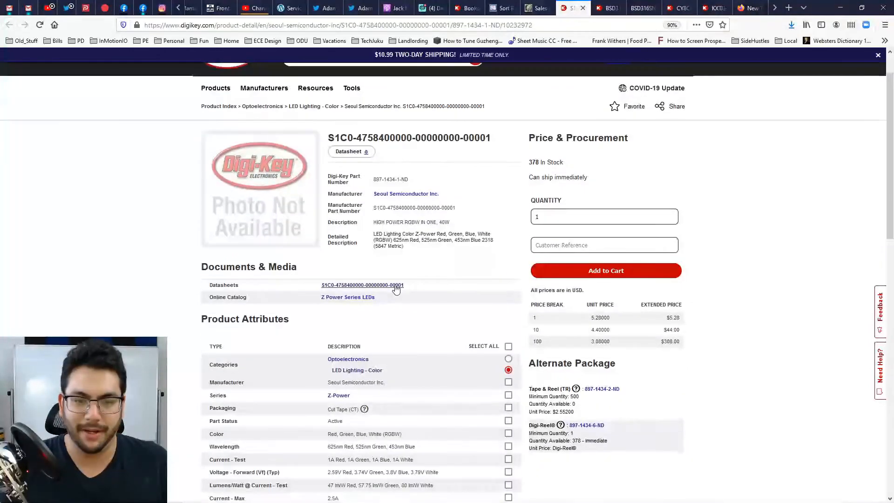
{"action": "scroll", "coordinate": [397, 289], "scroll_direction": "down", "scroll_amount": 5}
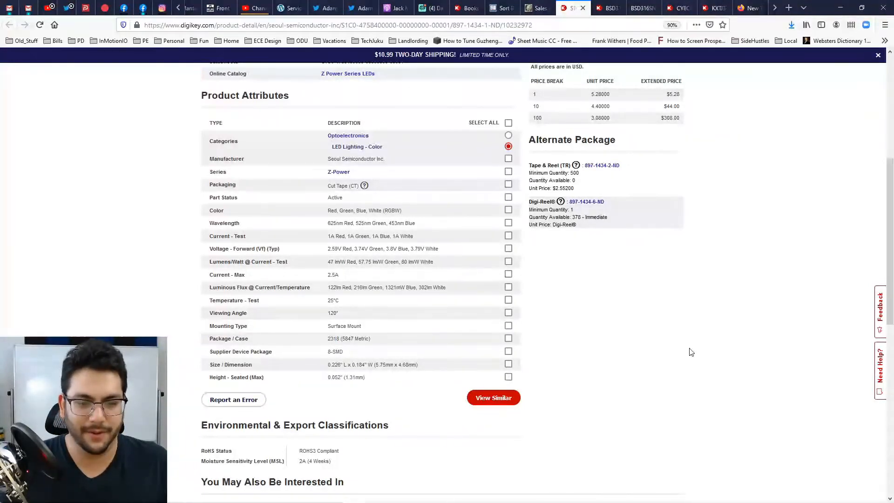
{"action": "middle_click_drag", "start_coordinate": [708, 344], "coordinate": [744, 249]}
{"action": "key", "text": "alt+Tab"}
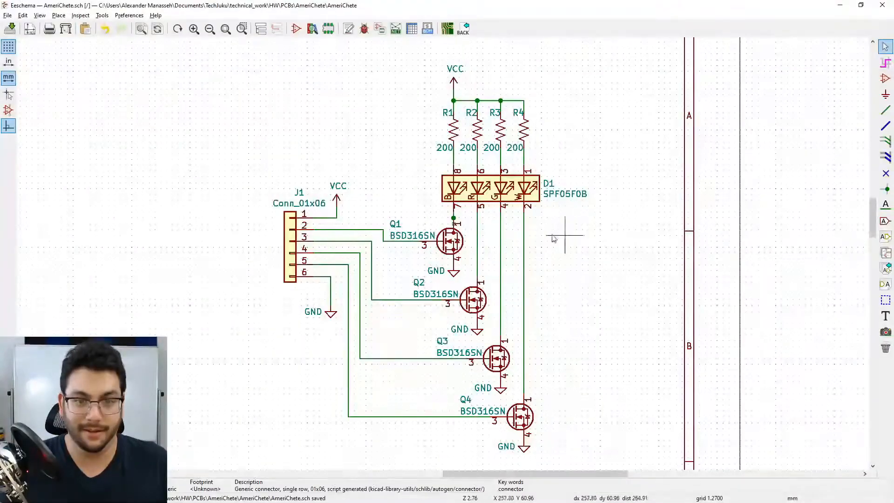
Step: Open the footprint browser from LED D1's symbol properties and look through the LED_SMD library for a footprint matching the SPF05F0B
{"action": "double_click", "coordinate": [499, 191]}
{"action": "left_click", "coordinate": [416, 209]}
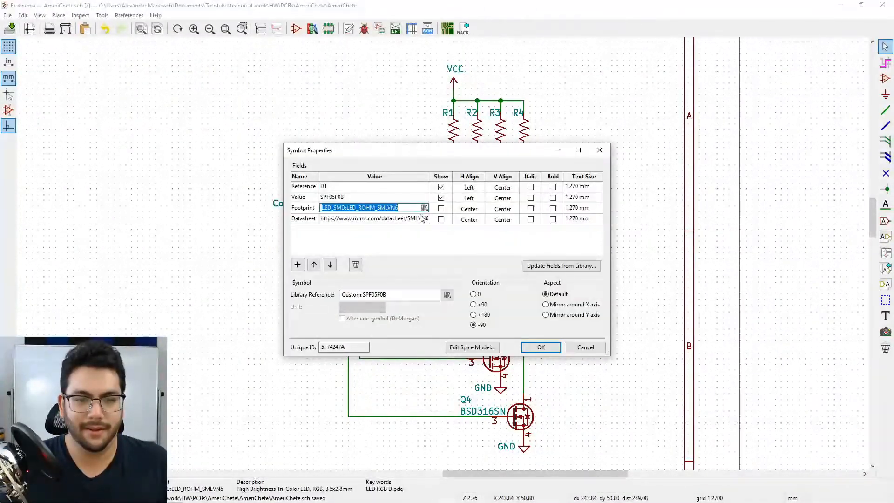
{"action": "left_click", "coordinate": [424, 208]}
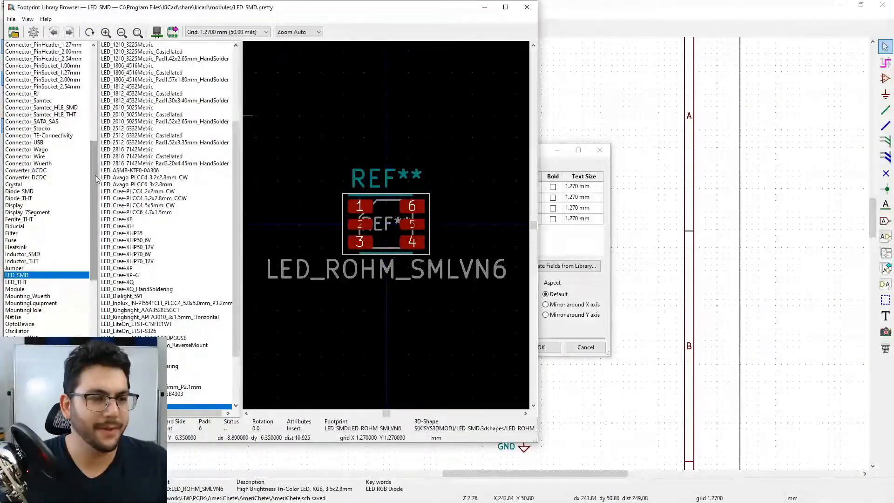
{"action": "mouse_move", "coordinate": [94, 177]}
{"action": "left_mouse_down"}
{"action": "mouse_move", "coordinate": [77, 59]}
{"action": "mouse_move", "coordinate": [82, 170]}
{"action": "left_mouse_up"}
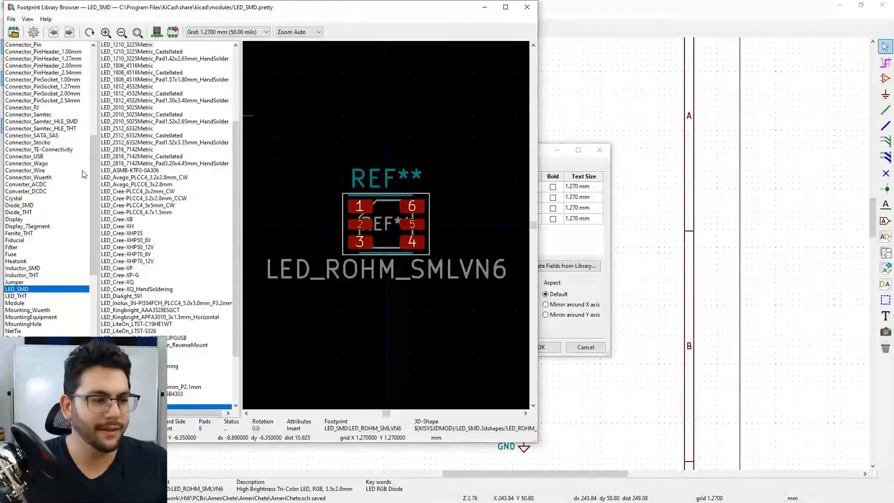
{"action": "left_click_drag", "start_coordinate": [238, 271], "coordinate": [237, 317]}
{"action": "left_click", "coordinate": [144, 401]}
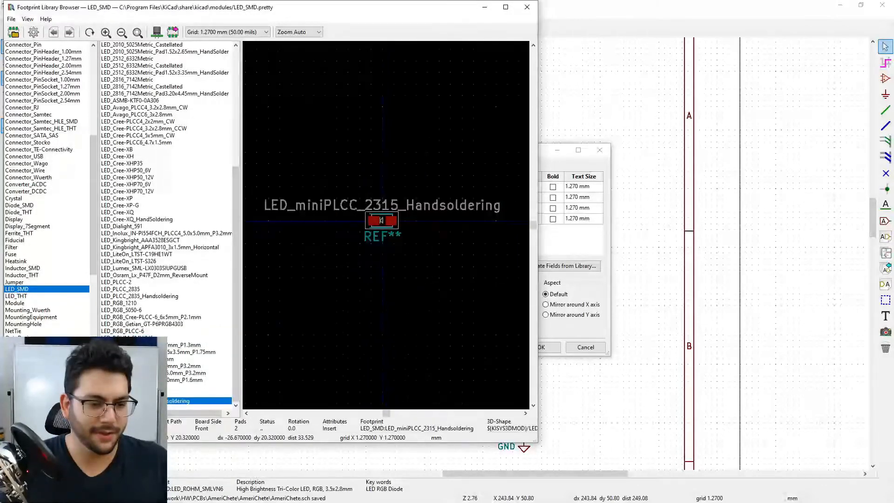
{"action": "key", "text": "Up"}
{"action": "key", "text": "Up"}
{"action": "key", "text": "Up"}
{"action": "key", "text": "Up"}
{"action": "key", "text": "Up"}
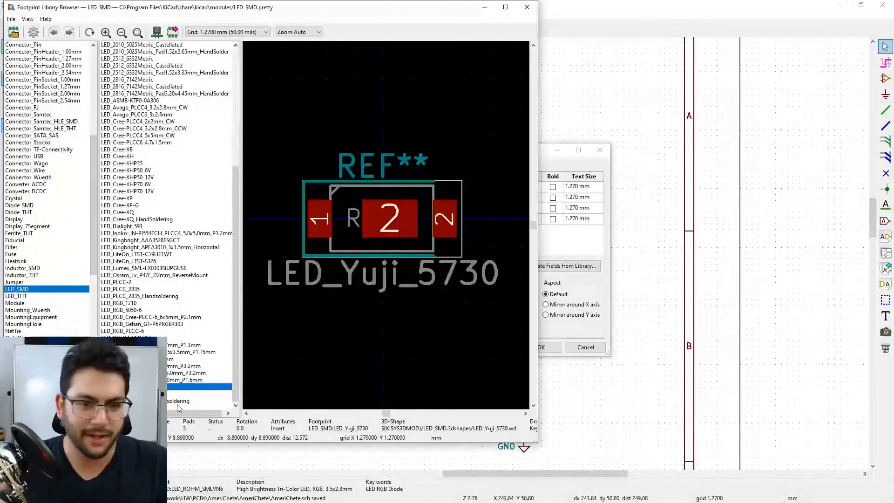
{"action": "key", "text": "Up"}
{"action": "key", "text": "Down"}
{"action": "key", "text": "Down"}
{"action": "key", "text": "Down"}
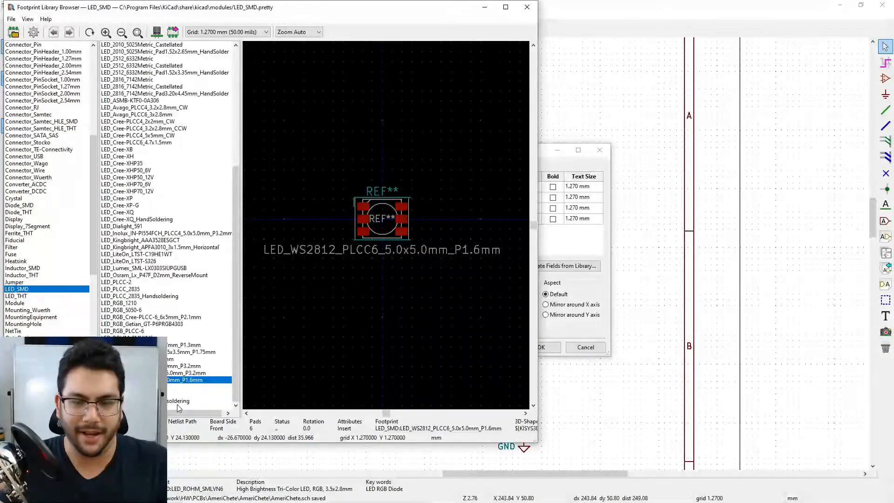
{"action": "key", "text": "Up"}
{"action": "key", "text": "Up"}
{"action": "key", "text": "Up"}
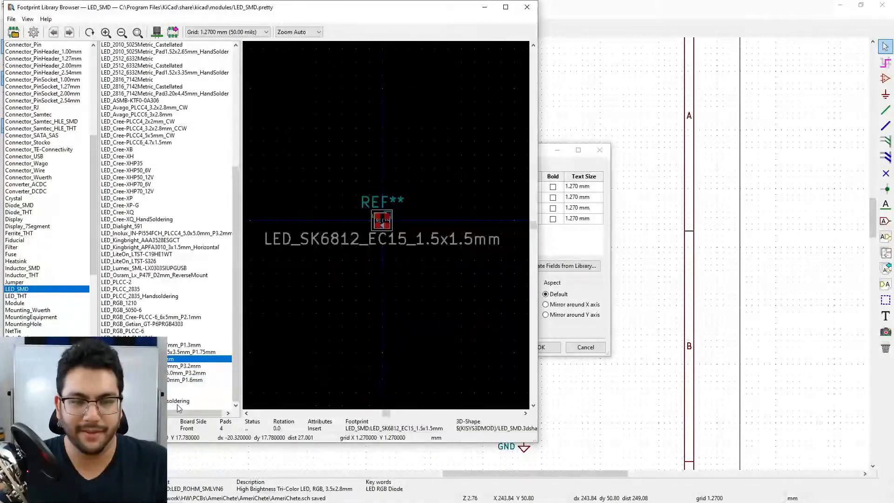
{"action": "key", "text": "Up"}
{"action": "key", "text": "Up"}
{"action": "key", "text": "Up"}
{"action": "key", "text": "Up"}
{"action": "key", "text": "Up"}
{"action": "key", "text": "Up"}
{"action": "key", "text": "Up"}
{"action": "key", "text": "Up"}
{"action": "key", "text": "Up"}
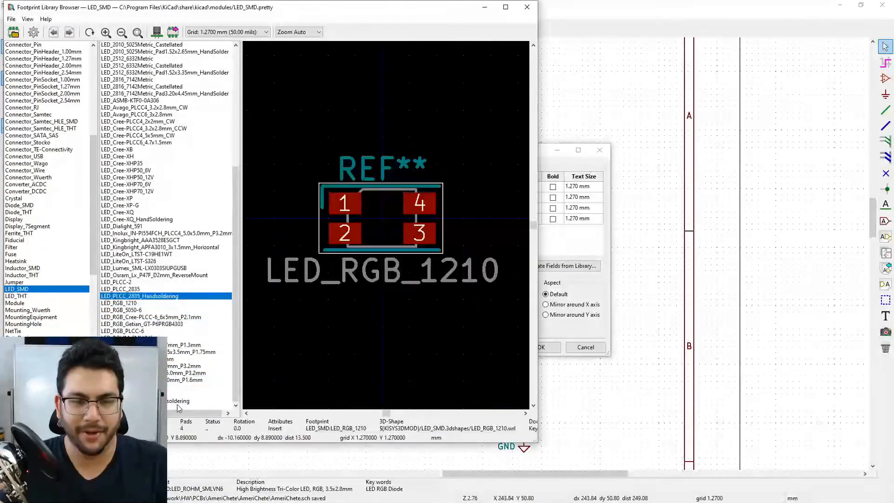
{"action": "key", "text": "Up"}
{"action": "key", "text": "Up"}
{"action": "key", "text": "Up"}
{"action": "key", "text": "Up"}
{"action": "key", "text": "Up"}
{"action": "key", "text": "Up"}
{"action": "key", "text": "Up"}
{"action": "key", "text": "Up"}
{"action": "key", "text": "Up"}
{"action": "key", "text": "Up"}
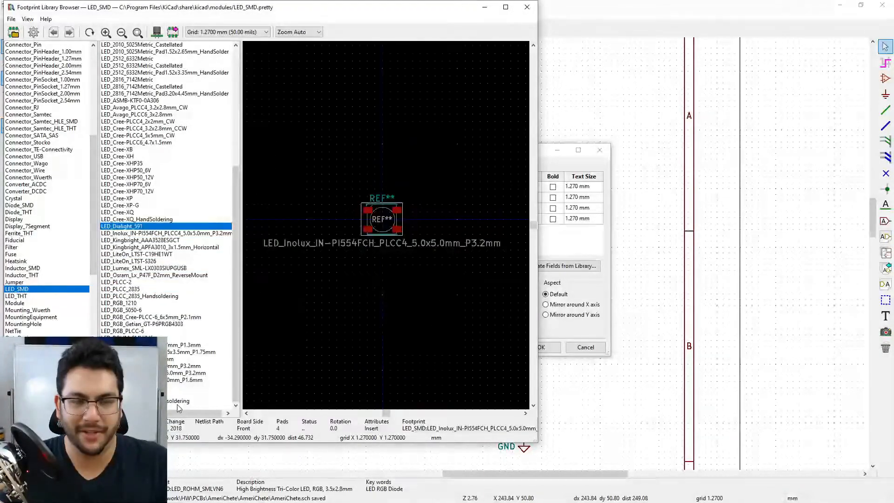
{"action": "key", "text": "Up"}
{"action": "key", "text": "Up"}
{"action": "key", "text": "Up"}
{"action": "key", "text": "Up"}
{"action": "key", "text": "Up"}
{"action": "key", "text": "Up"}
{"action": "key", "text": "Up"}
{"action": "key", "text": "Up"}
{"action": "key", "text": "Up"}
{"action": "key", "text": "Up"}
{"action": "key", "text": "Up"}
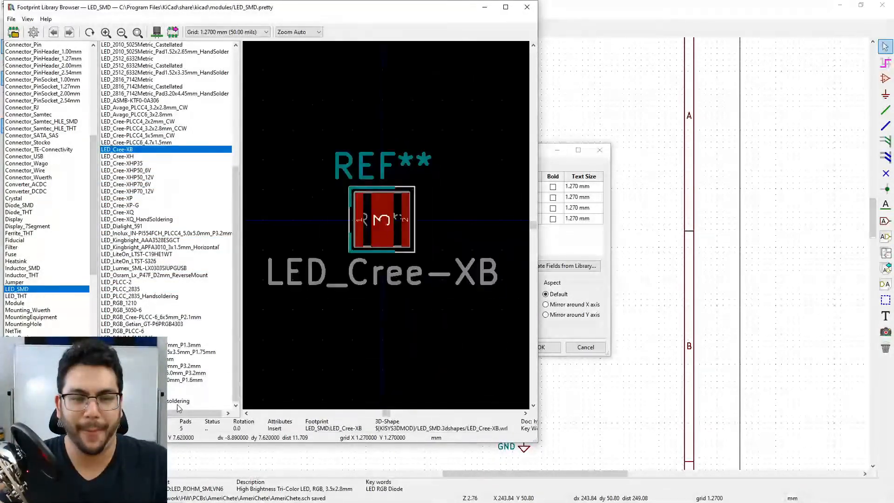
{"action": "key", "text": "Up"}
{"action": "key", "text": "Up"}
{"action": "key", "text": "Up"}
{"action": "key", "text": "Up"}
{"action": "key", "text": "Up"}
{"action": "key", "text": "Up"}
{"action": "key", "text": "Up"}
{"action": "key", "text": "Up"}
{"action": "key", "text": "Up"}
{"action": "key", "text": "Up"}
{"action": "key", "text": "Up"}
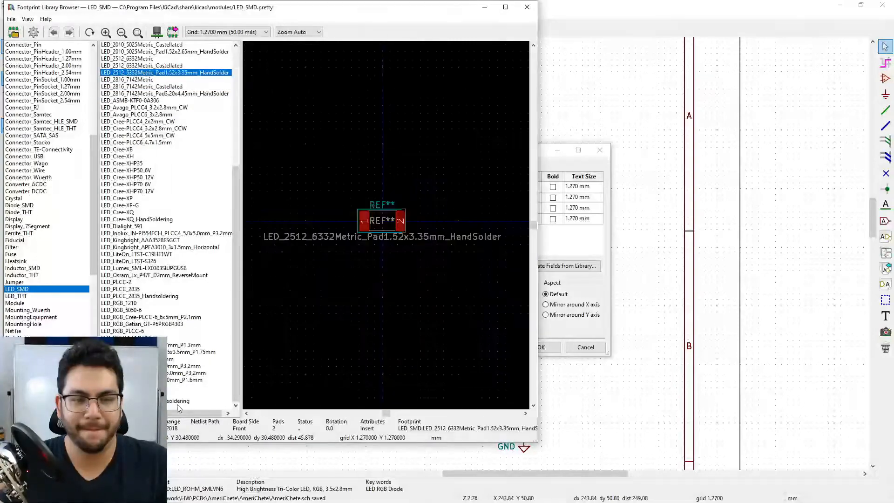
{"action": "key", "text": "Up"}
{"action": "key", "text": "Up"}
{"action": "key", "text": "Up"}
{"action": "key", "text": "Up"}
{"action": "key", "text": "Up"}
{"action": "key", "text": "Up"}
{"action": "key", "text": "Up"}
{"action": "key", "text": "Up"}
{"action": "key", "text": "Up"}
{"action": "key", "text": "Up"}
{"action": "key", "text": "Up"}
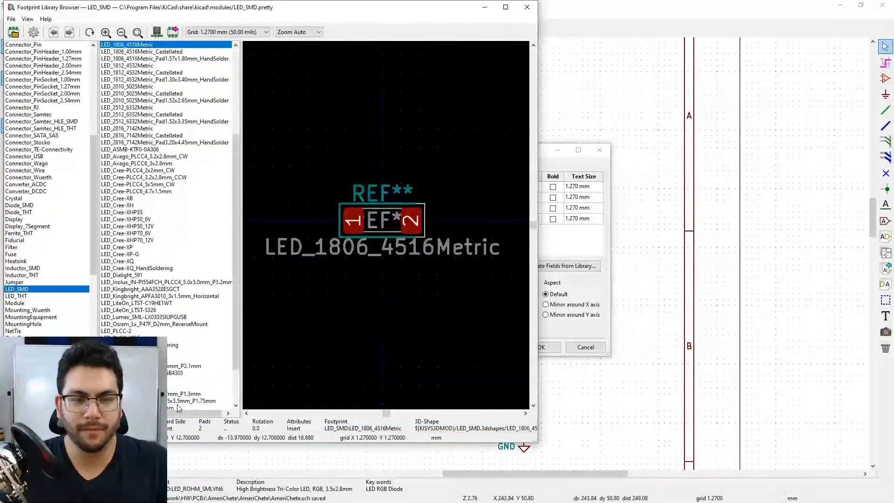
{"action": "key", "text": "Up"}
{"action": "key", "text": "Up"}
{"action": "key", "text": "Up"}
{"action": "key", "text": "Up"}
{"action": "key", "text": "Up"}
{"action": "key", "text": "Up"}
{"action": "key", "text": "Up"}
{"action": "key", "text": "Up"}
{"action": "key", "text": "Up"}
{"action": "key", "text": "Up"}
{"action": "key", "text": "Up"}
{"action": "key", "text": "Up"}
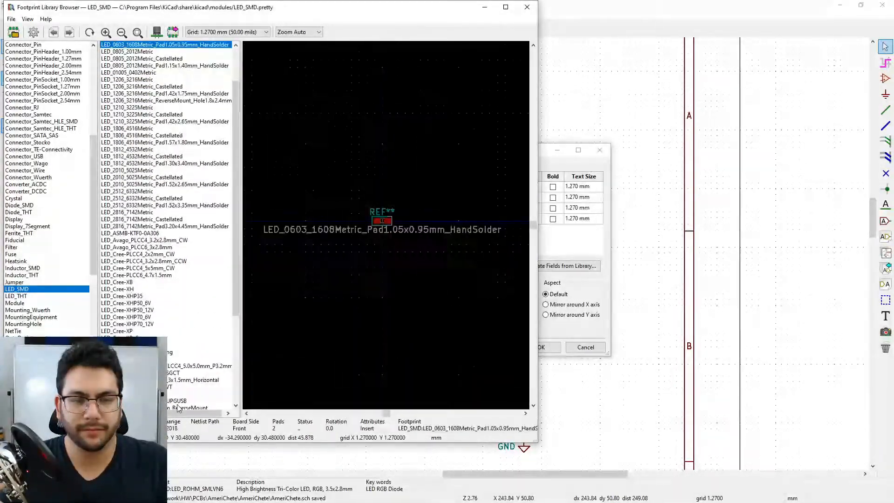
{"action": "key", "text": "Up"}
{"action": "key", "text": "Up"}
{"action": "key", "text": "Up"}
{"action": "key", "text": "Up"}
{"action": "key", "text": "Up"}
{"action": "key", "text": "Up"}
{"action": "key", "text": "Up"}
{"action": "key", "text": "Down"}
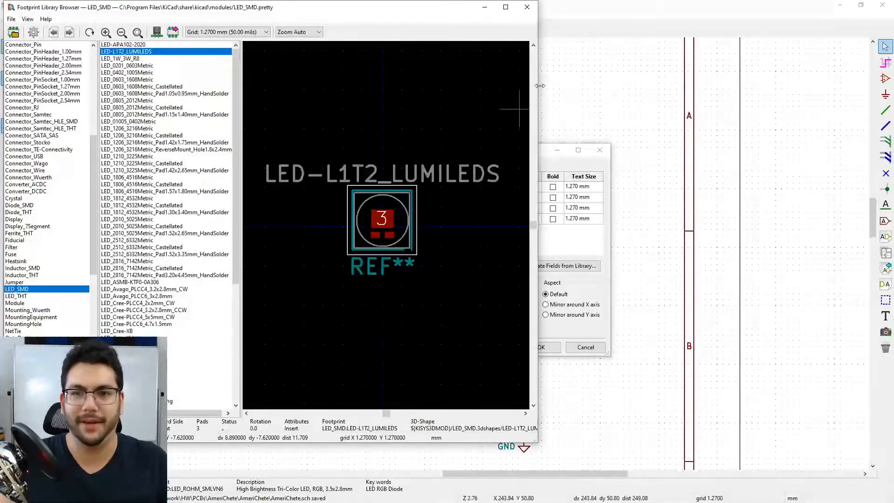
Step: Close the footprint browser, clear LED D1's footprint assignment and accept its symbol properties
{"action": "left_click", "coordinate": [527, 7]}
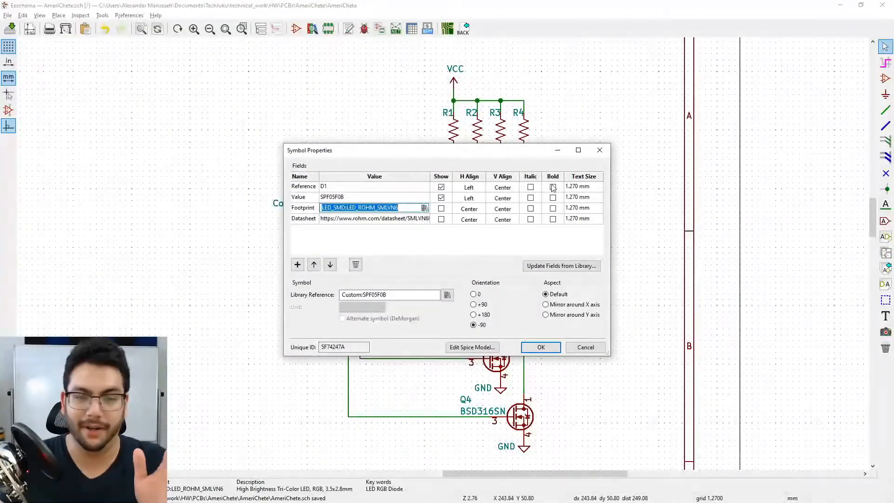
{"action": "key", "text": "BackSpace"}
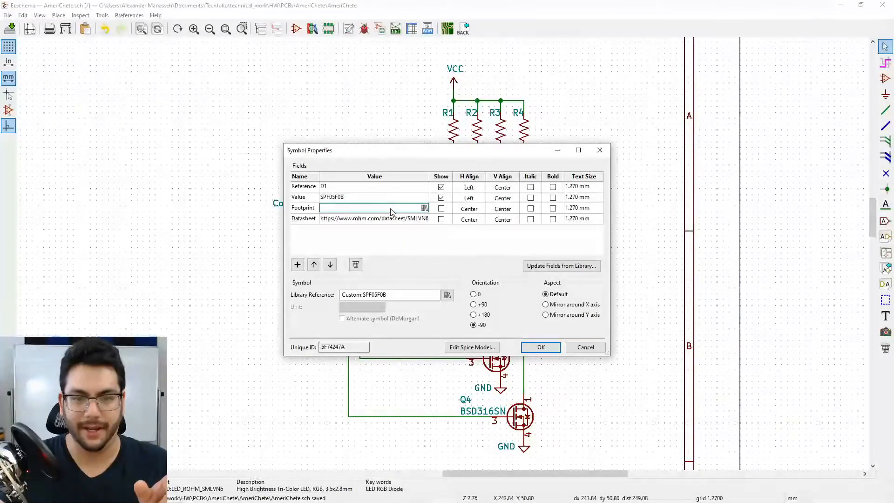
{"action": "left_click", "coordinate": [540, 348]}
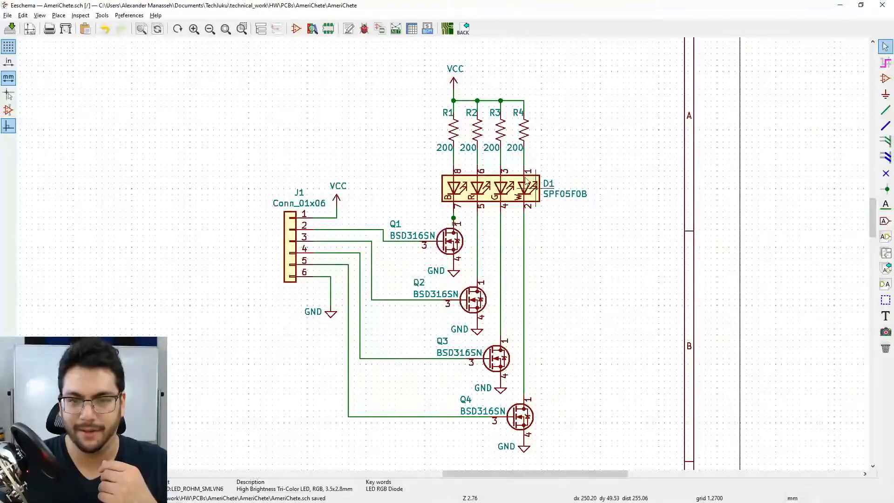
Step: Open the footprint browser from resistor R1's symbol properties and display the Resistor_SMD library
{"action": "double_click", "coordinate": [454, 129]}
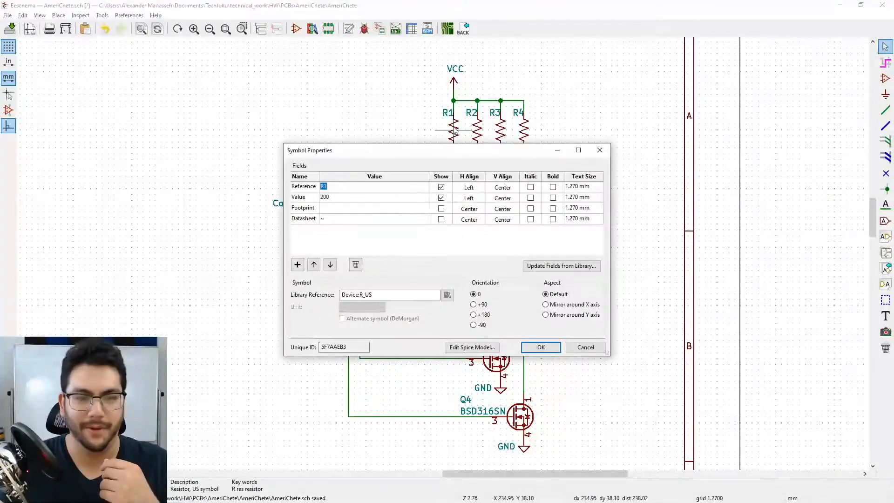
{"action": "left_click", "coordinate": [405, 211]}
{"action": "left_click", "coordinate": [425, 208]}
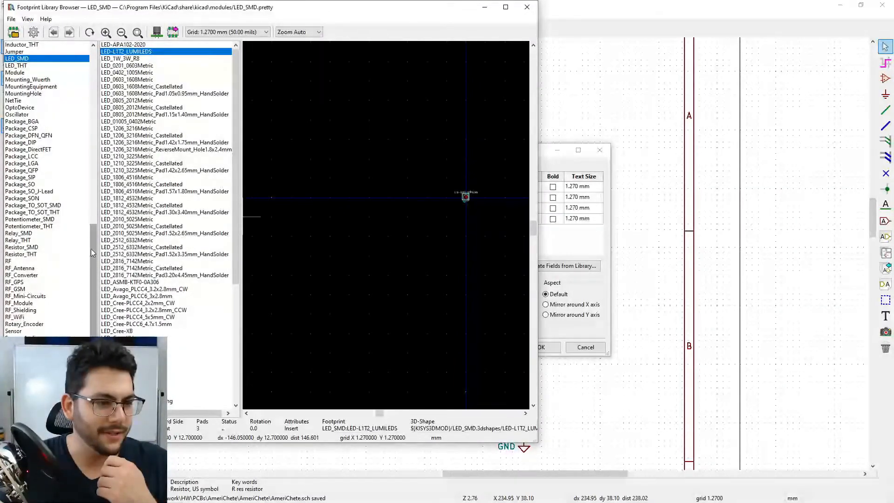
{"action": "left_click", "coordinate": [33, 247]}
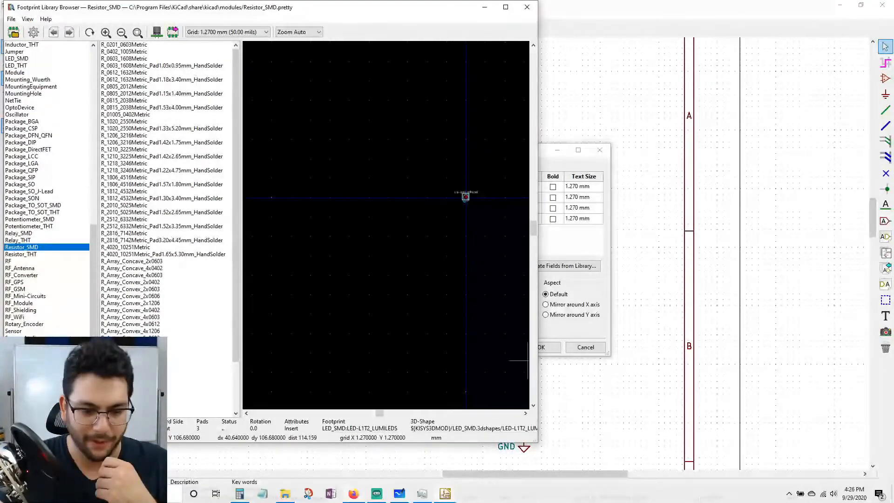
Step: Switch to Calculator, compute 20 × 0.1 in Scientific mode and clear the entry
{"action": "left_click", "coordinate": [241, 495]}
{"action": "left_click", "coordinate": [287, 127]}
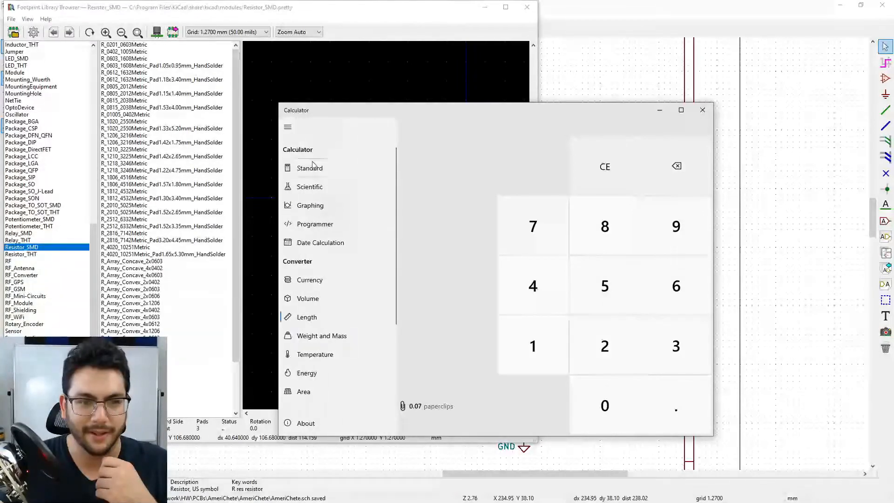
{"action": "left_click", "coordinate": [325, 186]}
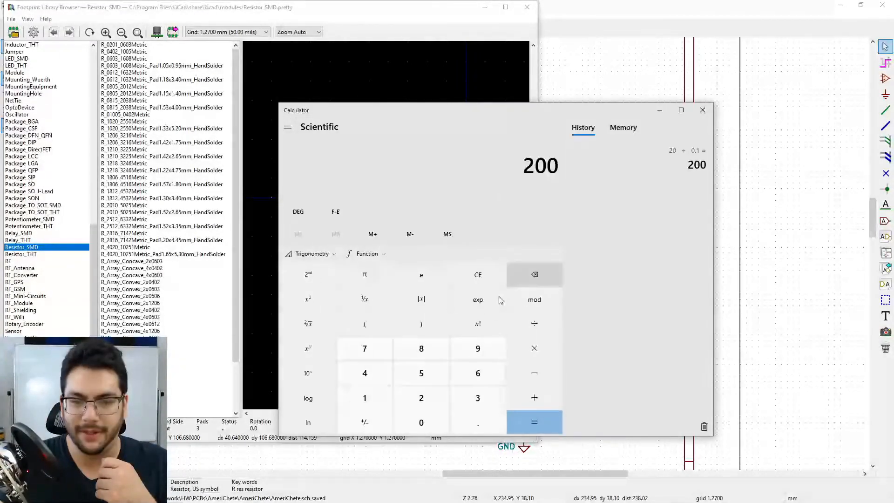
{"action": "left_click", "coordinate": [488, 273]}
{"action": "left_click", "coordinate": [443, 272]}
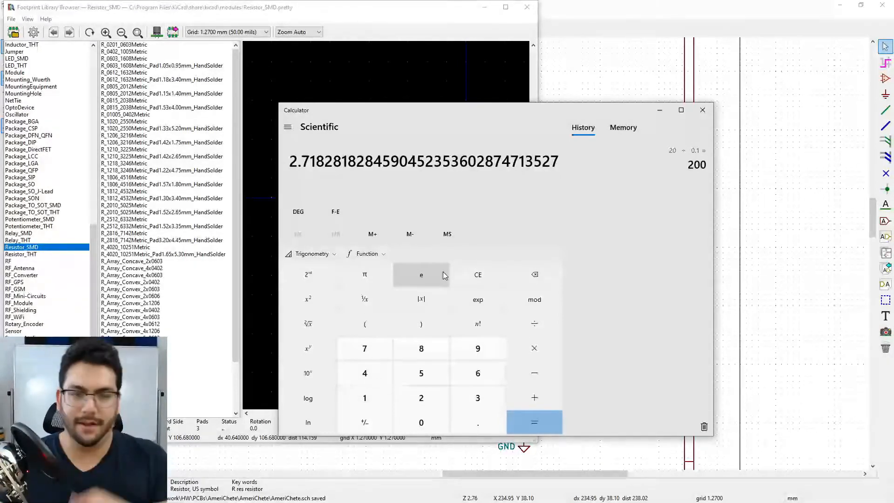
{"action": "left_click", "coordinate": [476, 272]}
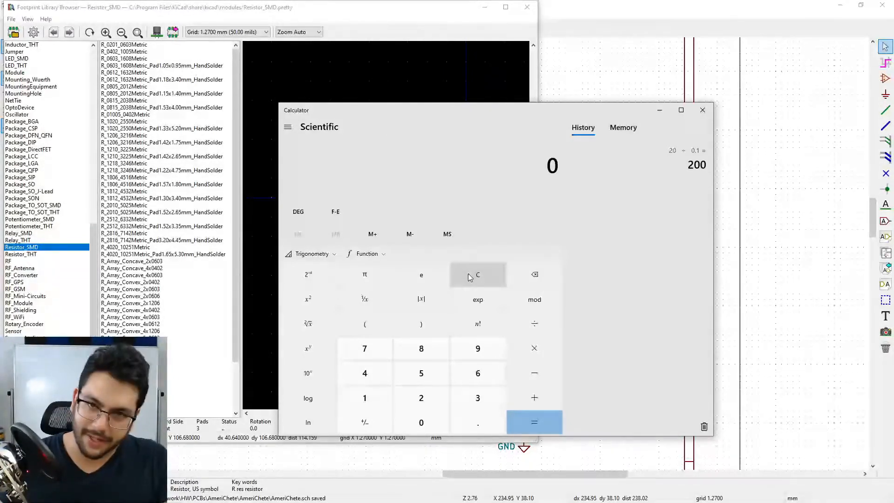
{"action": "type", "text": "20*0.1"}
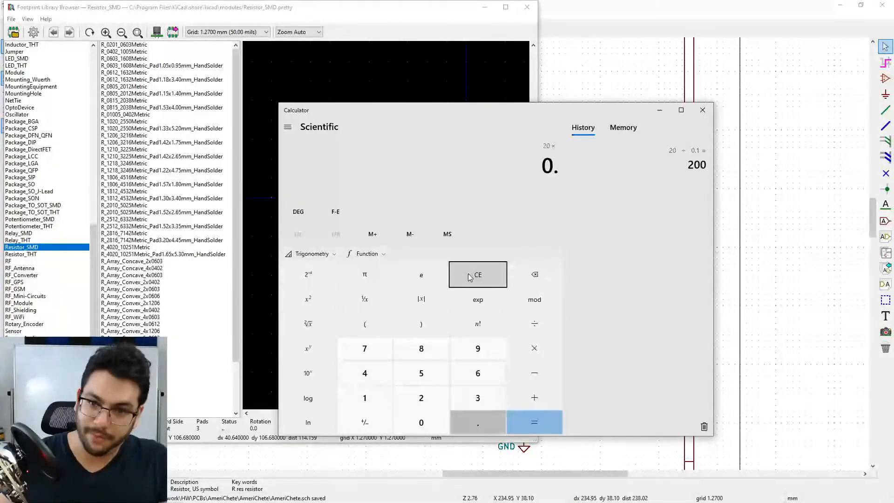
{"action": "key", "text": "Return"}
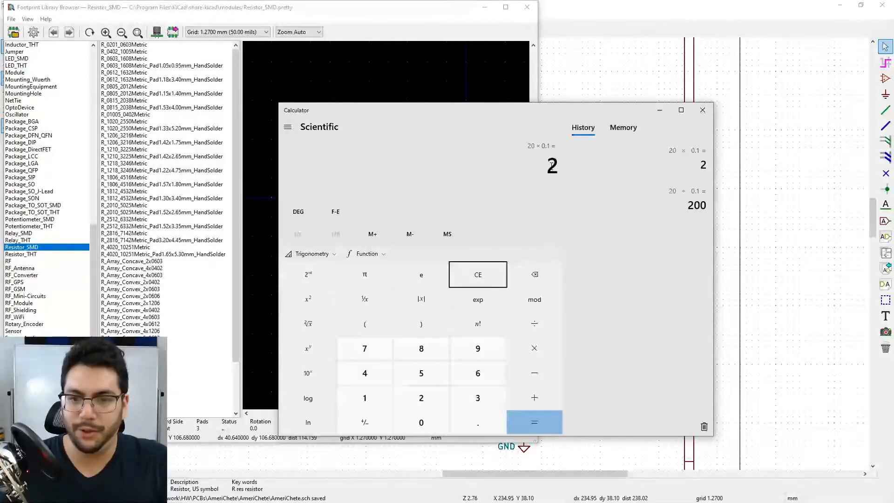
{"action": "double_click", "coordinate": [553, 165]}
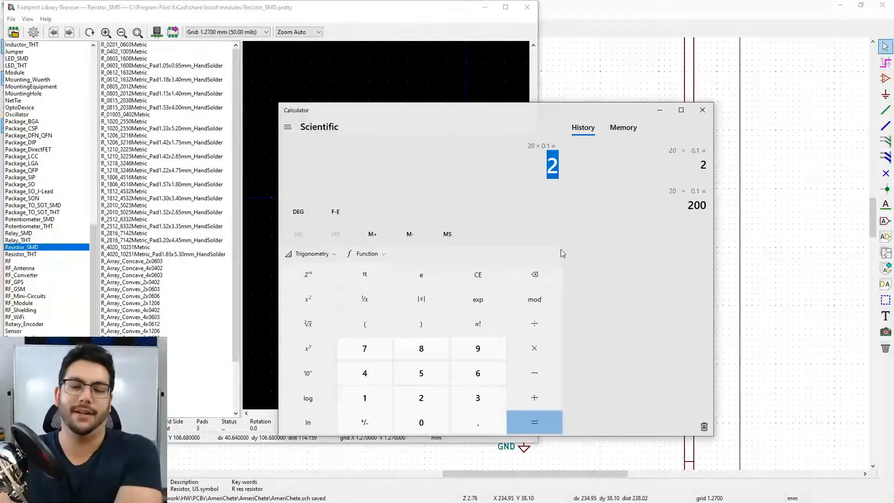
{"action": "left_click", "coordinate": [472, 276]}
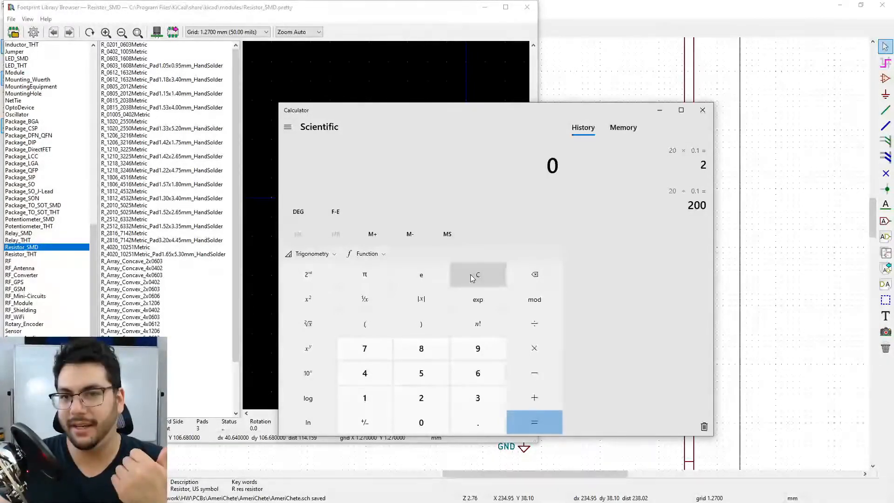
Step: Switch to Microsoft Whiteboard and handwrite the power formula P = VI in black in the blank area below the LED drawings
{"action": "mouse_move", "coordinate": [477, 493]}
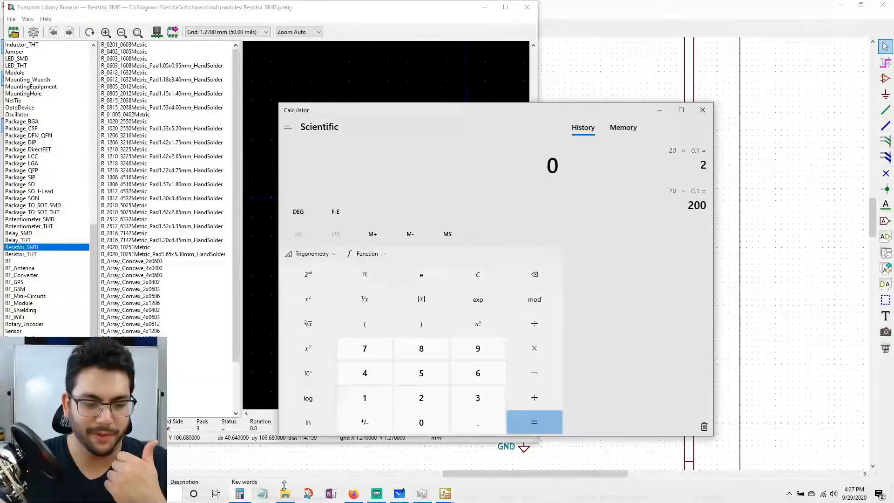
{"action": "left_click", "coordinate": [397, 494]}
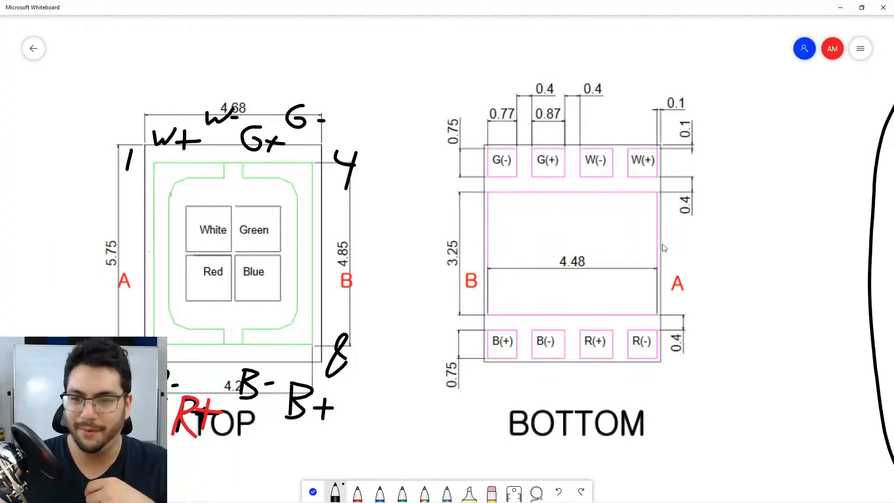
{"action": "left_click", "coordinate": [313, 492]}
{"action": "scroll", "coordinate": [528, 429], "scroll_direction": "down", "scroll_amount": 10}
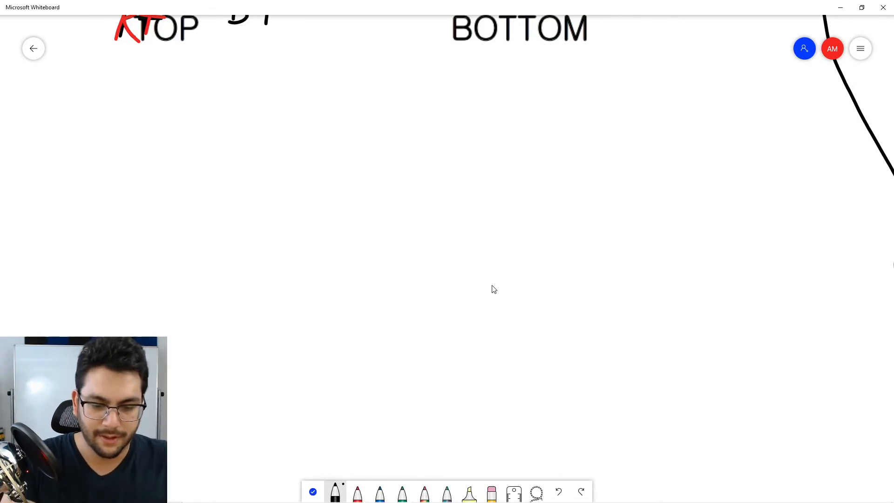
{"action": "left_click_drag", "start_coordinate": [333, 116], "coordinate": [302, 188]}
{"action": "mouse_move", "coordinate": [334, 114]}
{"action": "left_mouse_down"}
{"action": "mouse_move", "coordinate": [377, 122]}
{"action": "mouse_move", "coordinate": [319, 144]}
{"action": "left_mouse_up"}
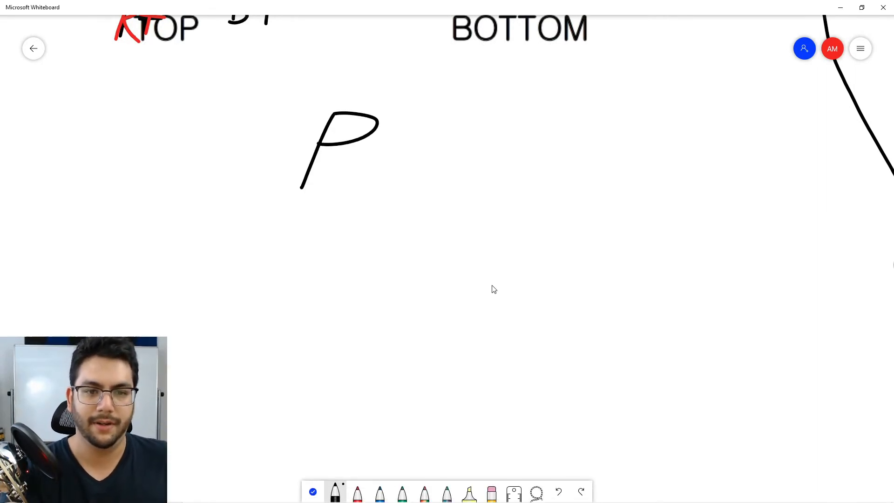
{"action": "left_click_drag", "start_coordinate": [395, 149], "coordinate": [437, 150]}
{"action": "left_click_drag", "start_coordinate": [393, 172], "coordinate": [439, 164]}
{"action": "left_click_drag", "start_coordinate": [487, 117], "coordinate": [524, 126]}
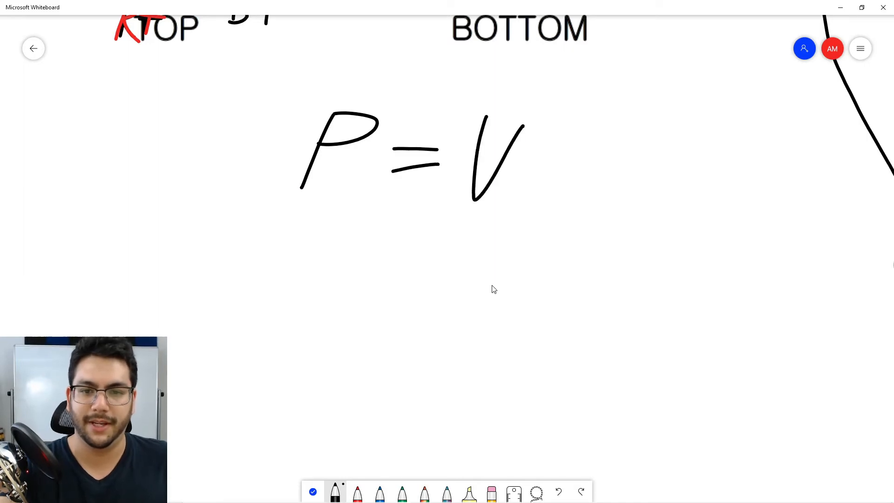
{"action": "left_click_drag", "start_coordinate": [580, 124], "coordinate": [531, 208]}
{"action": "left_click_drag", "start_coordinate": [553, 116], "coordinate": [636, 127]}
{"action": "left_click_drag", "start_coordinate": [510, 204], "coordinate": [602, 202]}
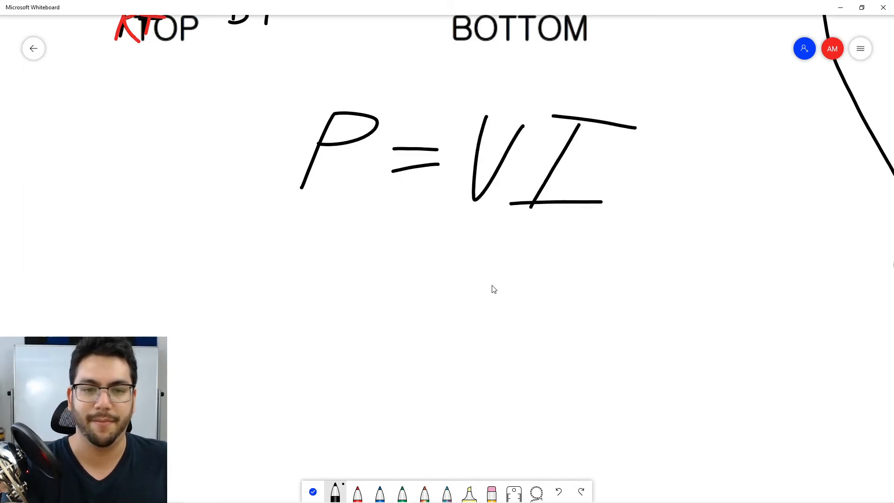
Step: Mark the V in P = VI with a green brace and handwrite its substitution I·R beneath it in green
{"action": "left_click", "coordinate": [403, 493]}
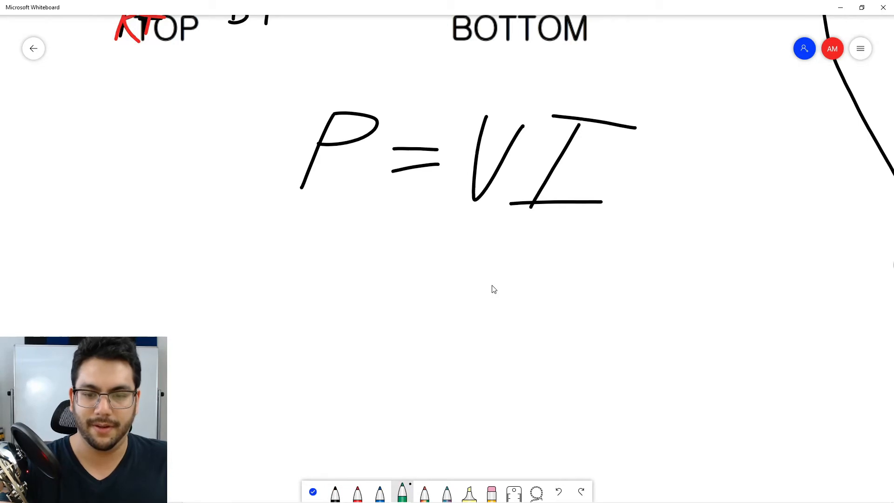
{"action": "left_click_drag", "start_coordinate": [448, 199], "coordinate": [479, 213]}
{"action": "left_click", "coordinate": [502, 199]}
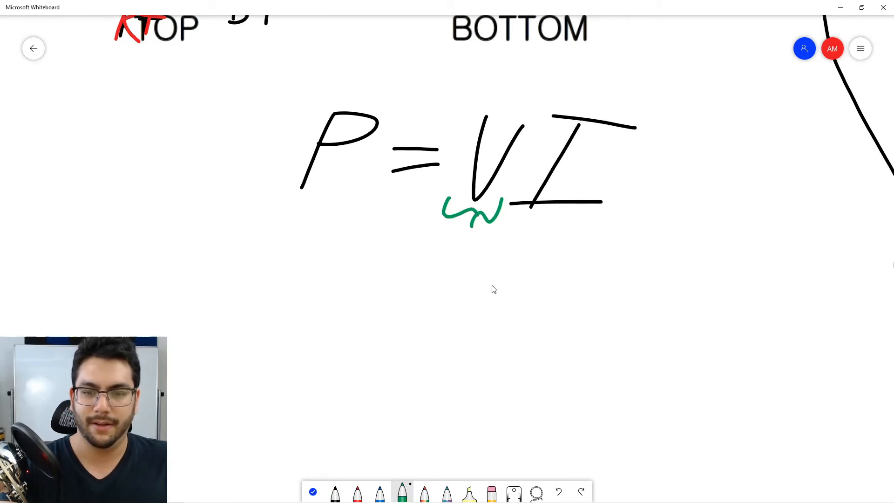
{"action": "mouse_move", "coordinate": [445, 230]}
{"action": "left_mouse_down"}
{"action": "mouse_move", "coordinate": [424, 269]}
{"action": "mouse_move", "coordinate": [464, 233]}
{"action": "left_mouse_up"}
{"action": "left_click_drag", "start_coordinate": [405, 269], "coordinate": [449, 269]}
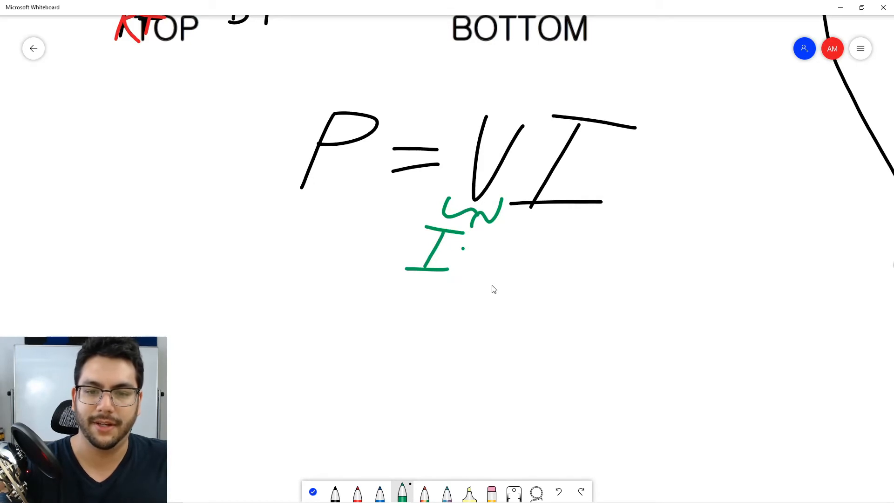
{"action": "mouse_move", "coordinate": [485, 237]}
{"action": "left_mouse_down"}
{"action": "mouse_move", "coordinate": [469, 276]}
{"action": "mouse_move", "coordinate": [486, 256]}
{"action": "left_mouse_up"}
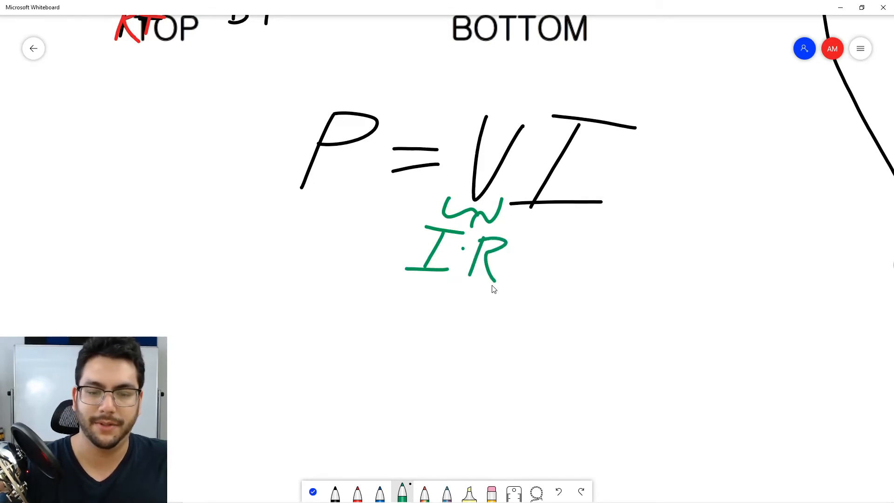
Step: Handwrite the resulting power formula P = I²R in black below the green substitution and finish inking
{"action": "left_click", "coordinate": [336, 492]}
{"action": "mouse_move", "coordinate": [374, 289]}
{"action": "left_mouse_down"}
{"action": "mouse_move", "coordinate": [344, 357]}
{"action": "mouse_move", "coordinate": [354, 318]}
{"action": "mouse_move", "coordinate": [439, 317]}
{"action": "left_mouse_up"}
{"action": "mouse_move", "coordinate": [402, 337]}
{"action": "left_mouse_down"}
{"action": "mouse_move", "coordinate": [464, 330]}
{"action": "mouse_move", "coordinate": [484, 366]}
{"action": "left_mouse_up"}
{"action": "left_click_drag", "start_coordinate": [495, 306], "coordinate": [546, 312]}
{"action": "left_click_drag", "start_coordinate": [464, 370], "coordinate": [521, 365]}
{"action": "left_click_drag", "start_coordinate": [558, 292], "coordinate": [588, 321]}
{"action": "mouse_move", "coordinate": [600, 317]}
{"action": "left_mouse_down"}
{"action": "mouse_move", "coordinate": [595, 329]}
{"action": "mouse_move", "coordinate": [619, 377]}
{"action": "left_mouse_up"}
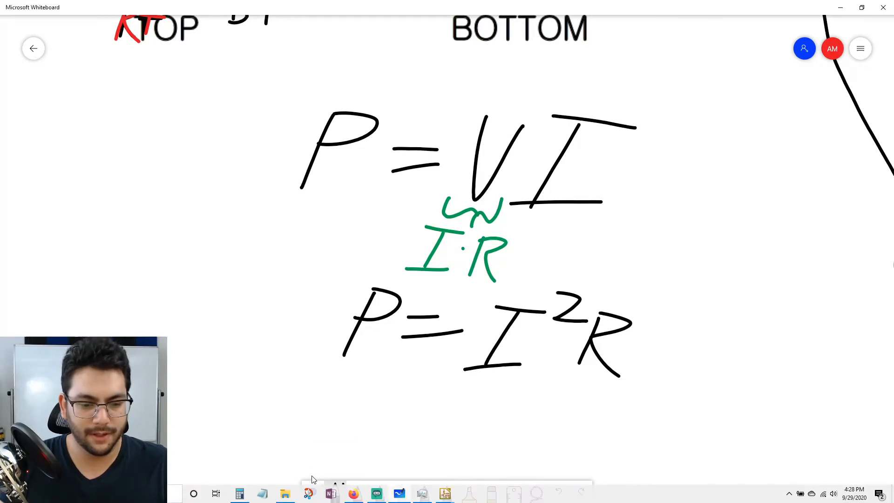
{"action": "left_click", "coordinate": [313, 492]}
Step: Switch to Calculator and compute 0.1 × 0.1 × 200
{"action": "mouse_move", "coordinate": [268, 502]}
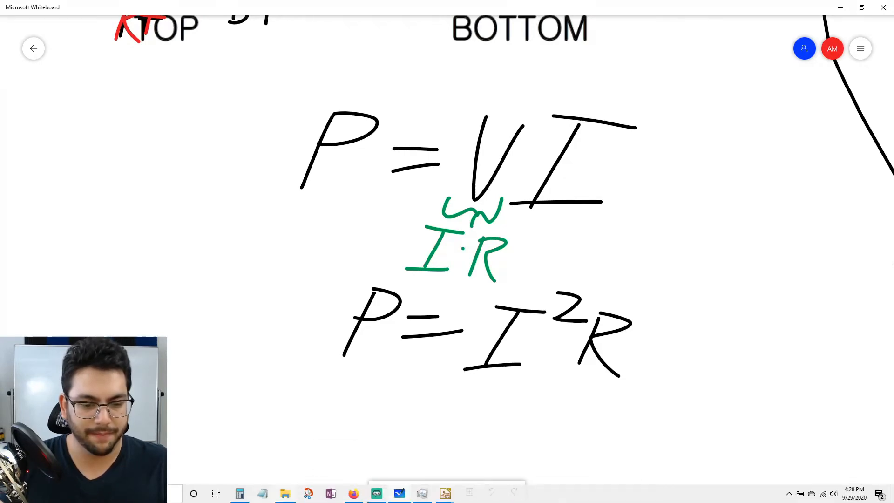
{"action": "left_click", "coordinate": [241, 495]}
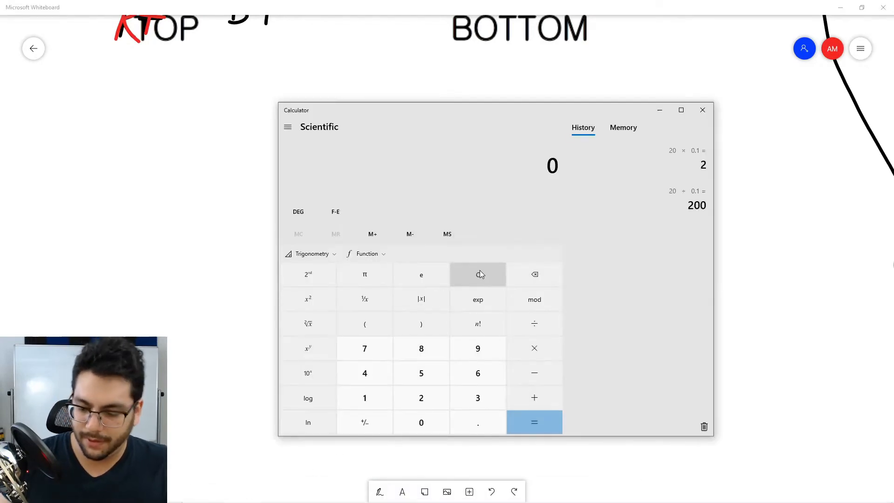
{"action": "key", "text": "Return"}
{"action": "type", "text": "1"}
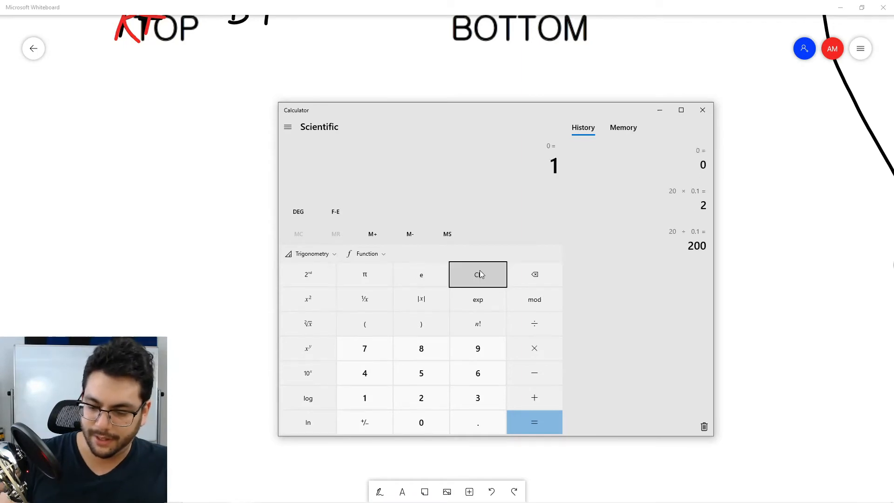
{"action": "key", "text": "BackSpace"}
{"action": "type", "text": ".1"}
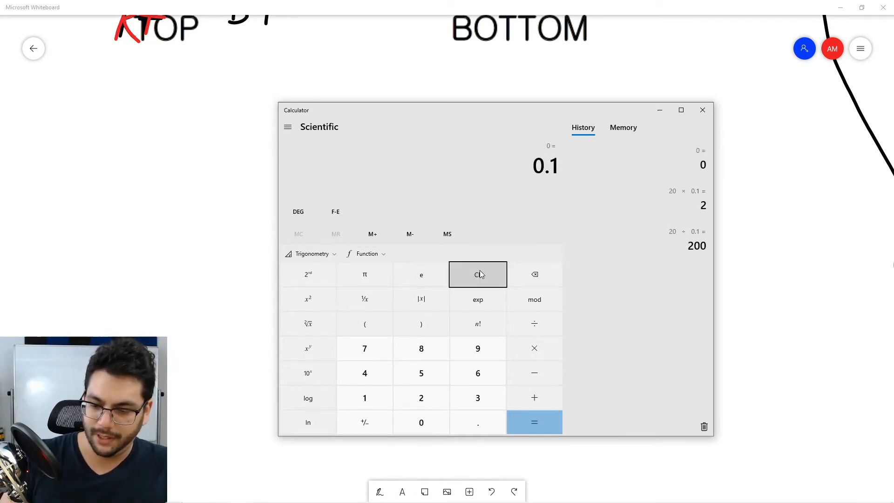
{"action": "type", "text": "*.1"}
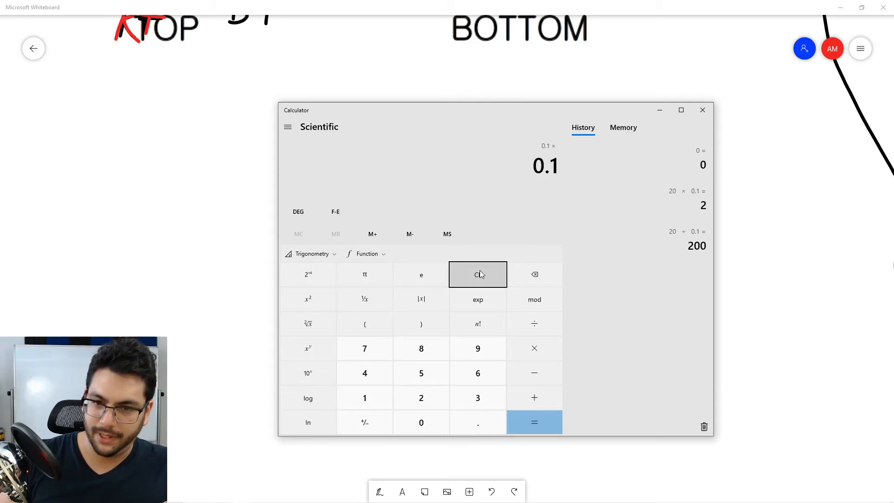
{"action": "type", "text": ".1*"}
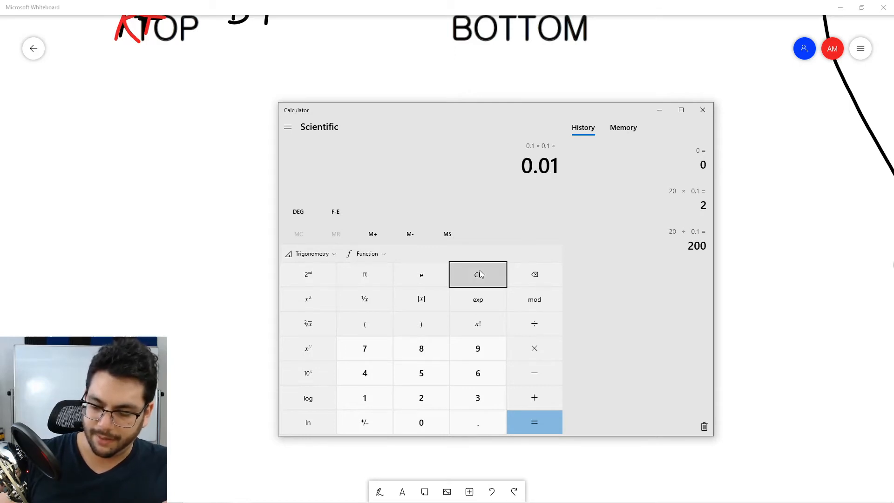
{"action": "type", "text": "200"}
{"action": "key", "text": "Return"}
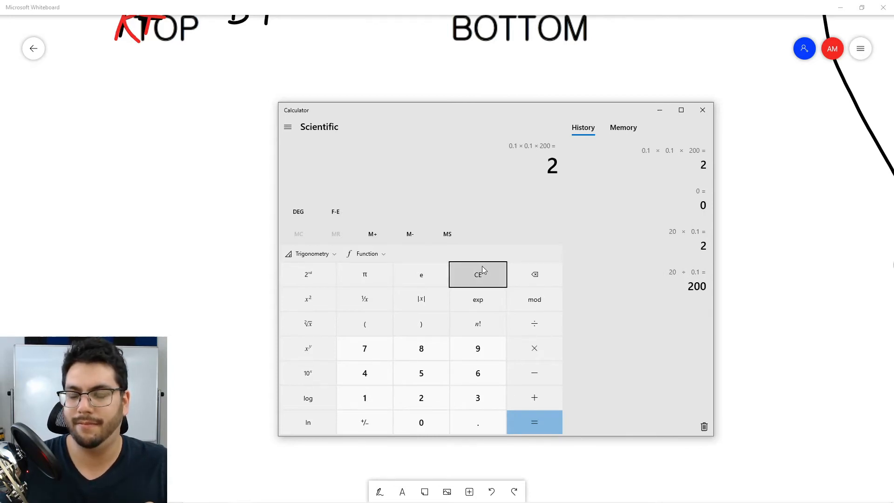
Step: Clear the calculation, compute 20 − 2.5 and multiply the result by 0.1
{"action": "left_click", "coordinate": [491, 278]}
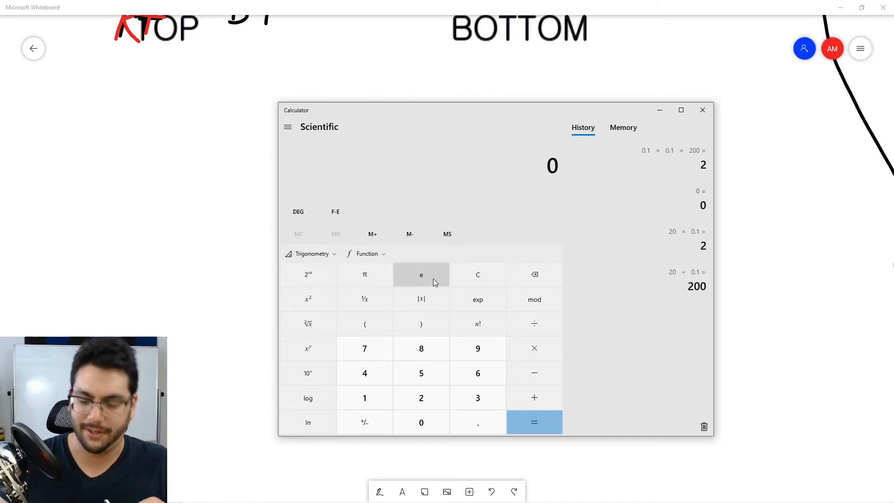
{"action": "type", "text": "20"}
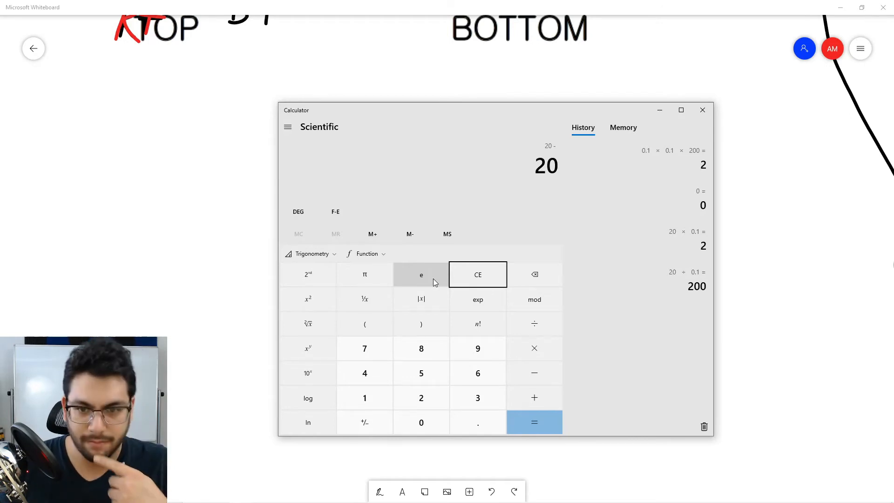
{"action": "type", "text": "2.5"}
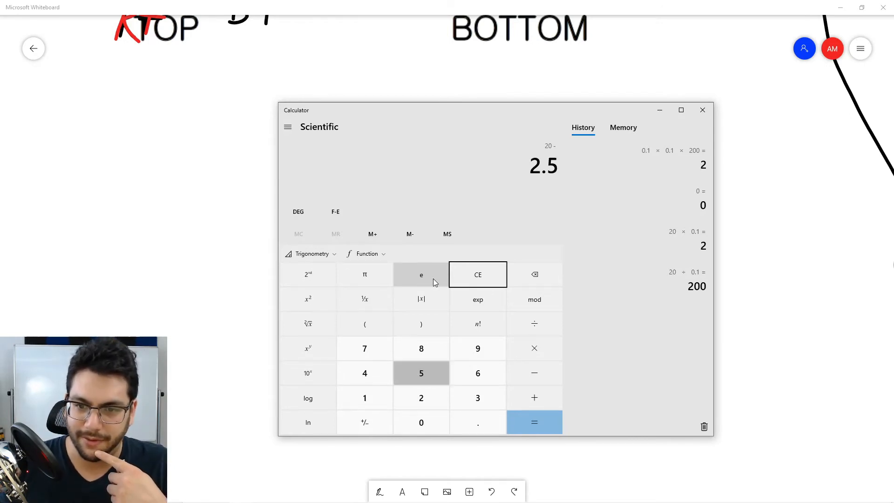
{"action": "key", "text": "Return"}
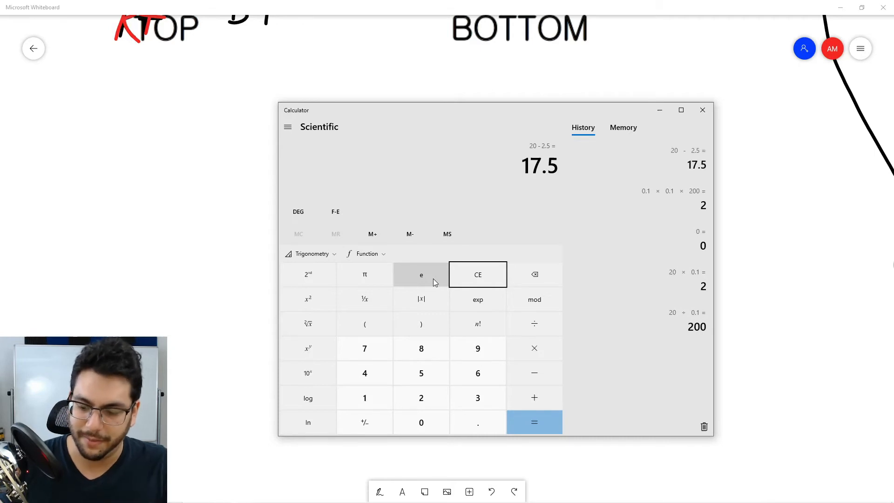
{"action": "type", "text": "*0.1"}
{"action": "key", "text": "Return"}
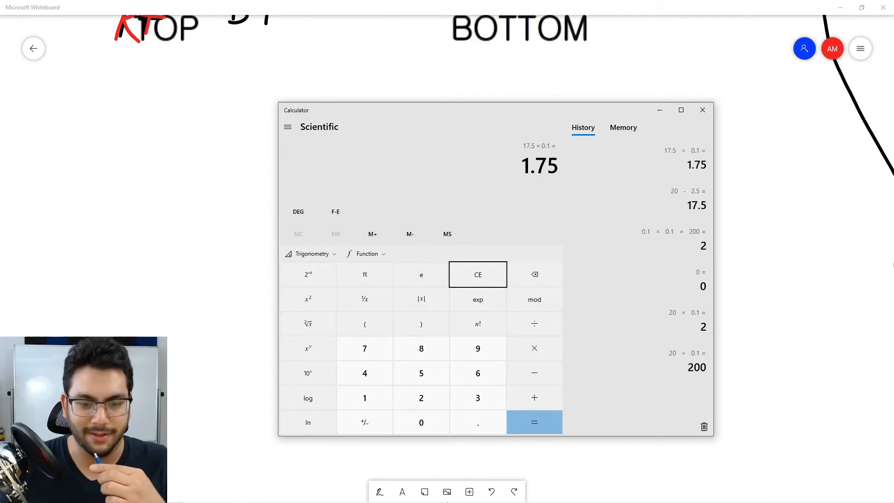
Step: Switch to Firefox and load digikey.com in the empty new tab
{"action": "mouse_move", "coordinate": [448, 502]}
{"action": "left_click", "coordinate": [362, 499]}
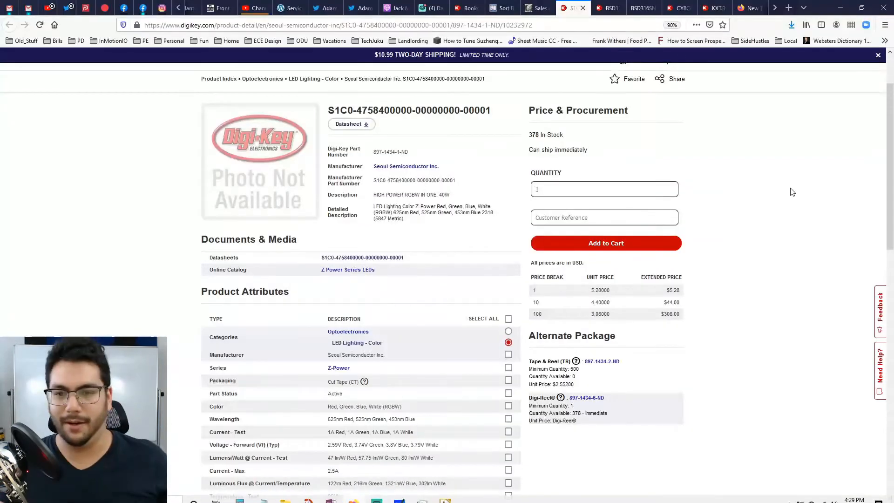
{"action": "left_click", "coordinate": [757, 10]}
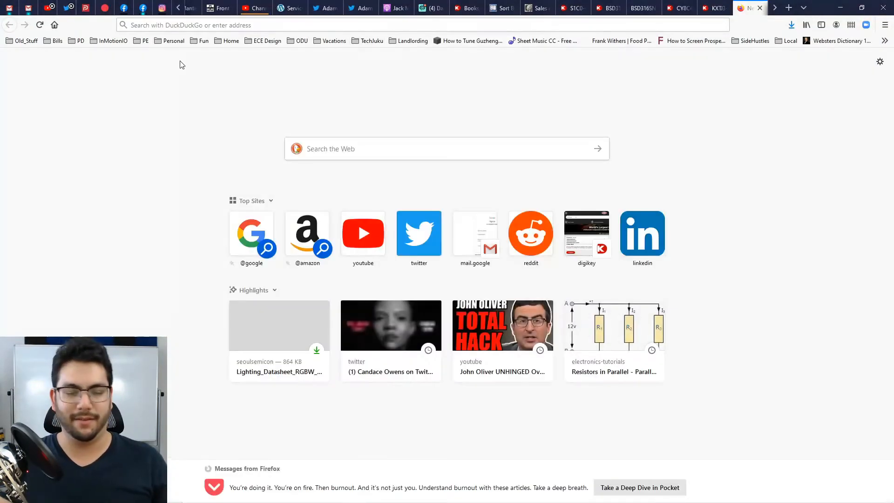
{"action": "left_click", "coordinate": [241, 26]}
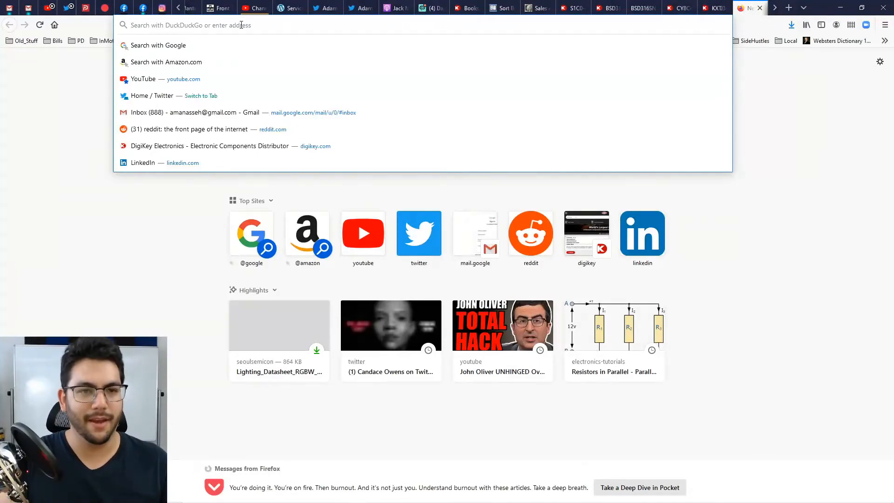
{"action": "type", "text": "digikey.com"}
{"action": "key", "text": "Return"}
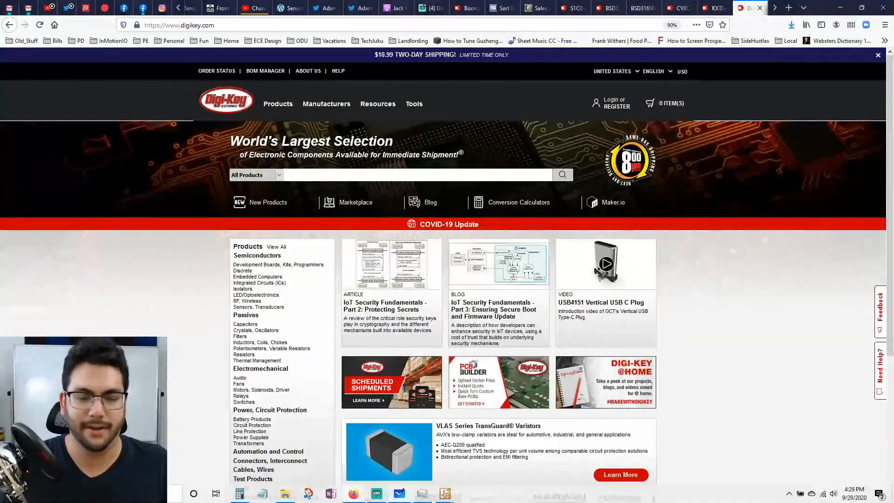
Step: Open the Resistors category and display its Chip Resistor - Surface Mount listing in a separate tab
{"action": "left_click", "coordinate": [322, 177]}
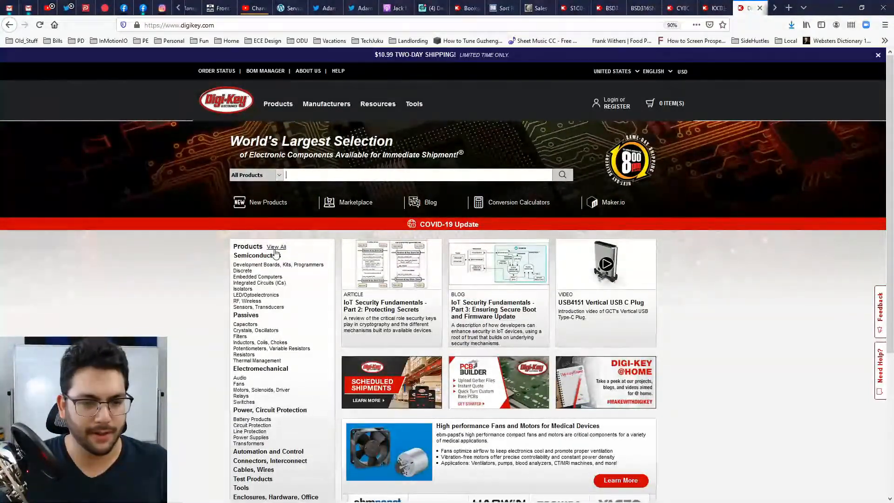
{"action": "left_click", "coordinate": [243, 354]}
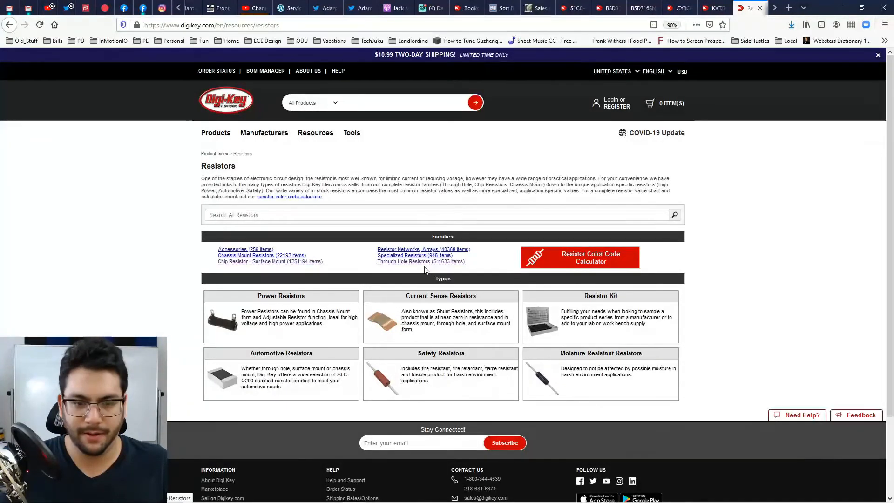
{"action": "left_click", "coordinate": [275, 262]}
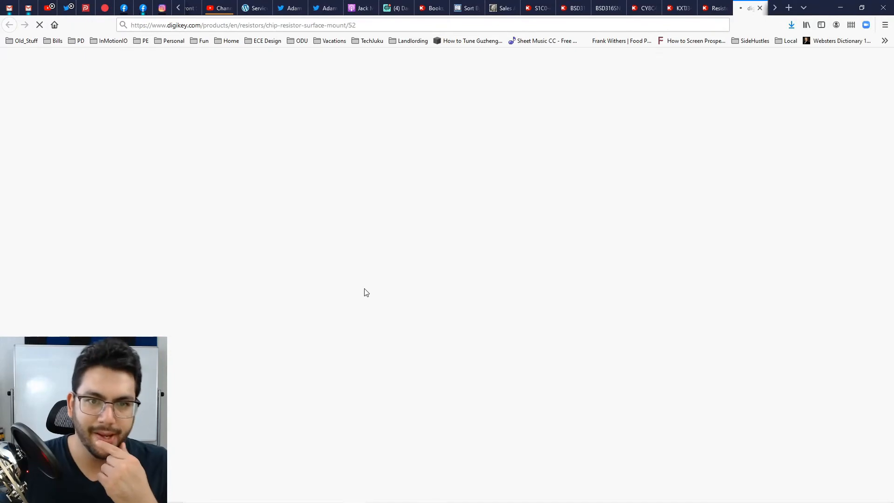
{"action": "key", "text": "ctrl+shift+Tab"}
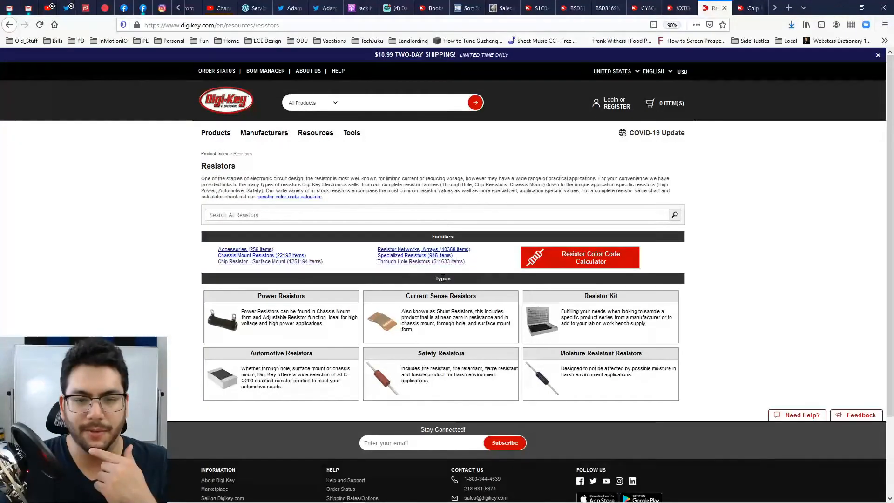
{"action": "key", "text": "ctrl+Tab"}
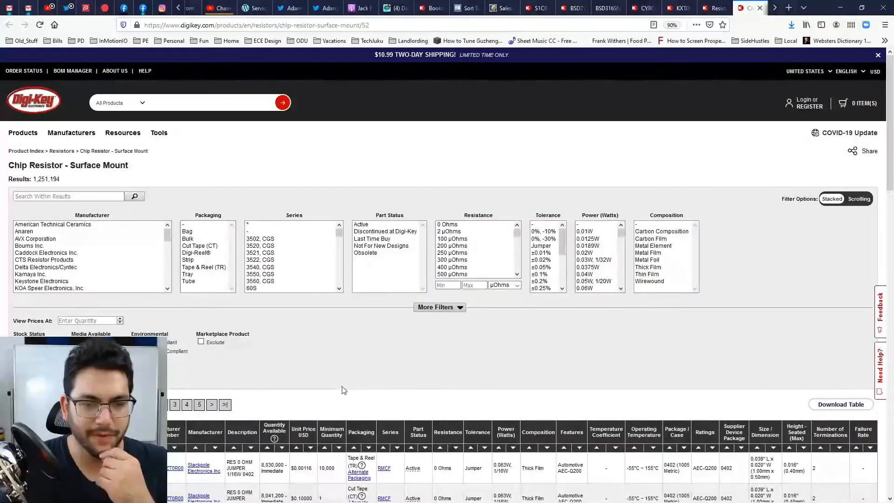
Step: Expand the additional filters and filter the chip resistors to power ratings from 2W through 200W
{"action": "scroll", "coordinate": [419, 282], "scroll_direction": "down", "scroll_amount": 3}
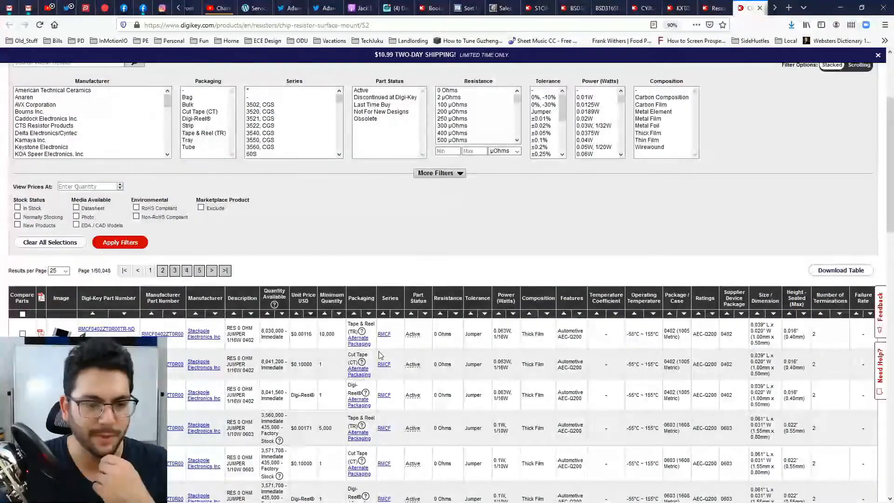
{"action": "scroll", "coordinate": [465, 266], "scroll_direction": "up", "scroll_amount": 2}
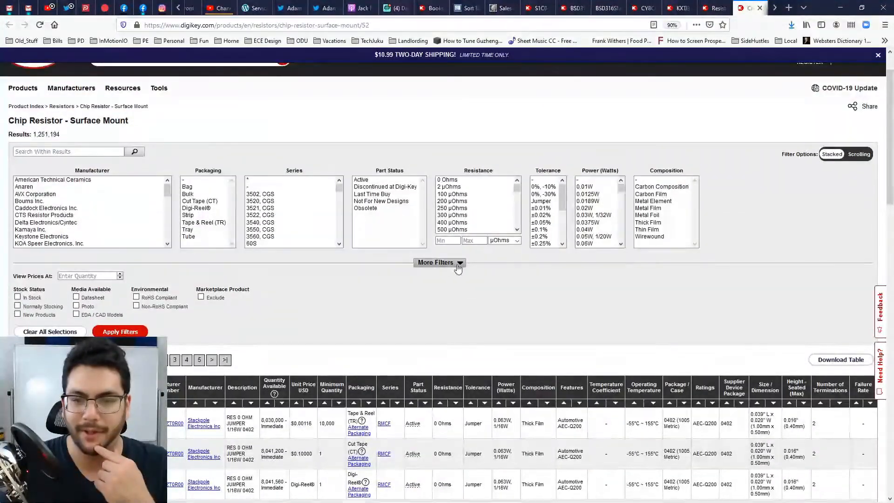
{"action": "left_click", "coordinate": [457, 263]}
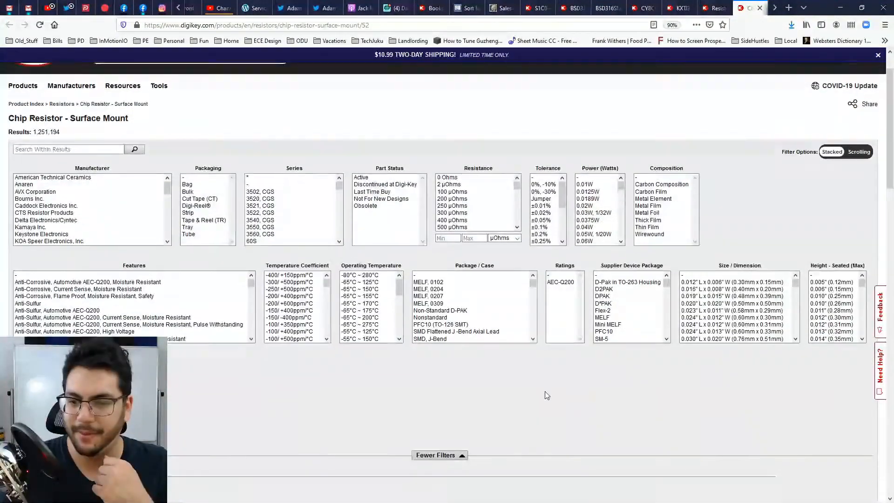
{"action": "scroll", "coordinate": [606, 387], "scroll_direction": "down", "scroll_amount": 1}
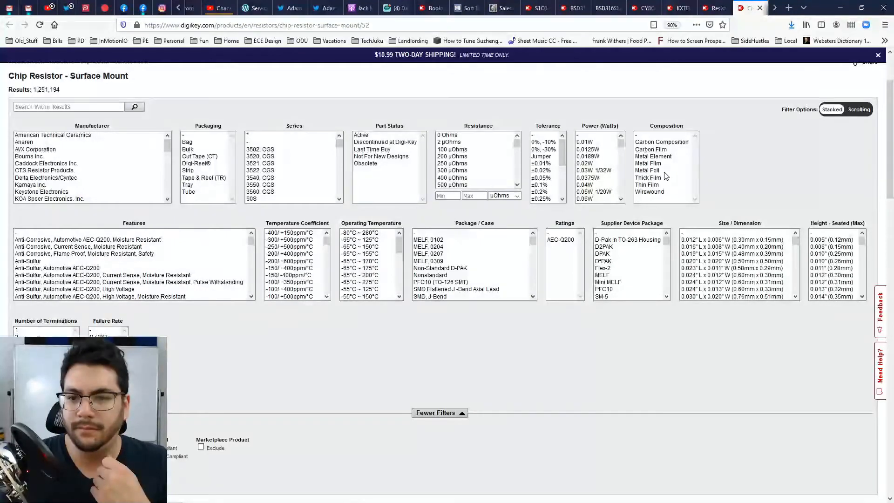
{"action": "left_click_drag", "start_coordinate": [621, 143], "coordinate": [622, 192]}
{"action": "left_click", "coordinate": [593, 191]}
{"action": "left_click", "coordinate": [586, 198], "text": "shift"}
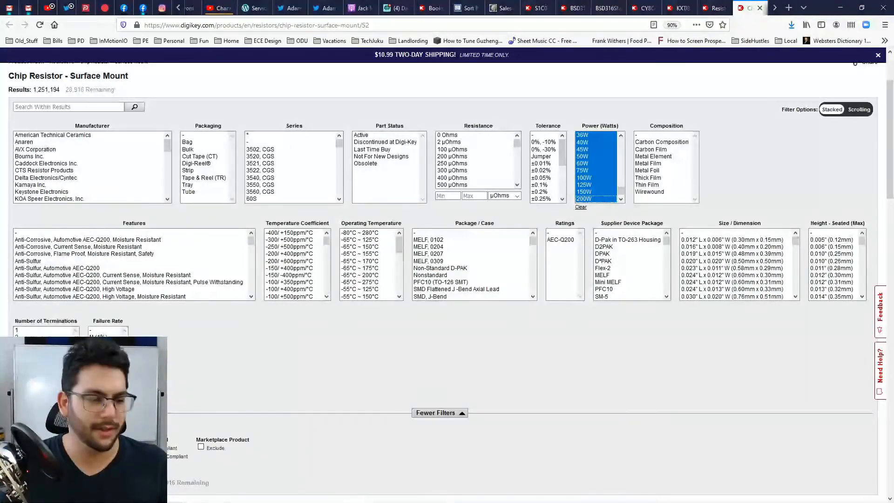
{"action": "left_click", "coordinate": [70, 482]}
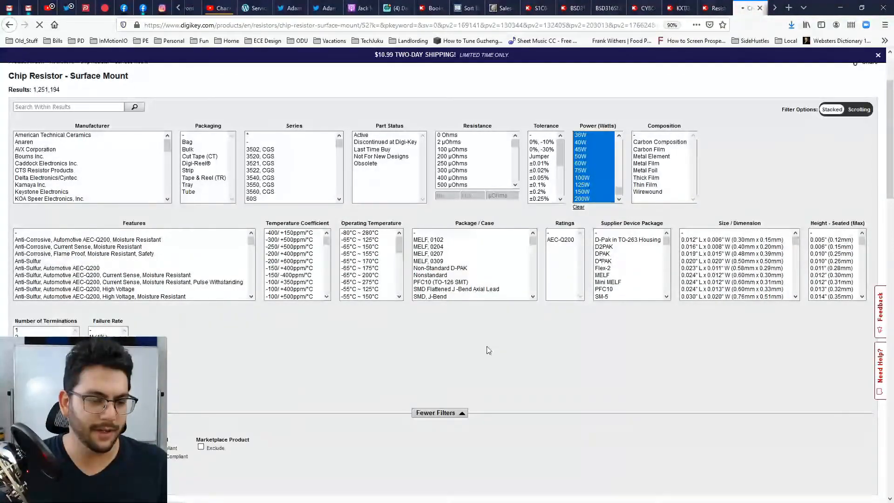
Step: Restrict the filtered chip resistors to parts that are in stock
{"action": "scroll", "coordinate": [234, 415], "scroll_direction": "down", "scroll_amount": 3}
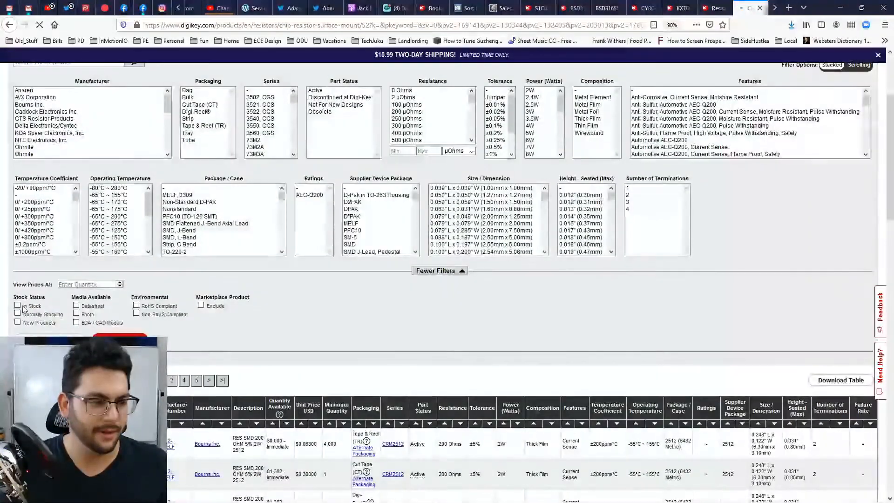
{"action": "left_click", "coordinate": [17, 306]}
{"action": "left_click", "coordinate": [121, 341]}
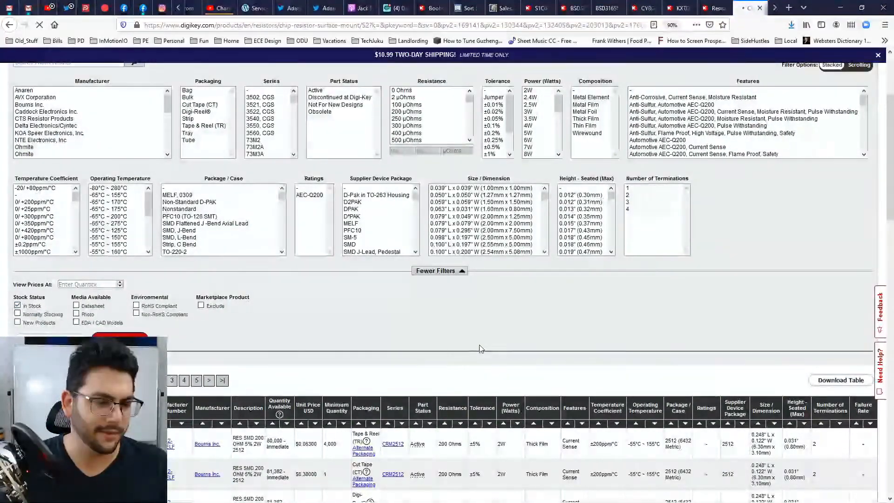
{"action": "scroll", "coordinate": [722, 419], "scroll_direction": "down", "scroll_amount": 2}
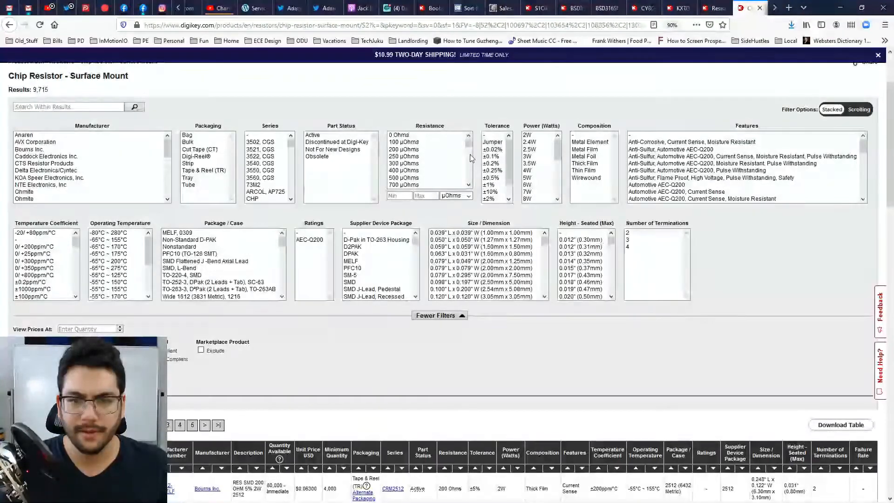
Step: Look through the resistance values and divide 20 by 0.1 in Calculator
{"action": "scroll", "coordinate": [469, 173], "scroll_direction": "down", "scroll_amount": 2}
{"action": "scroll", "coordinate": [469, 168], "scroll_direction": "down", "scroll_amount": 12}
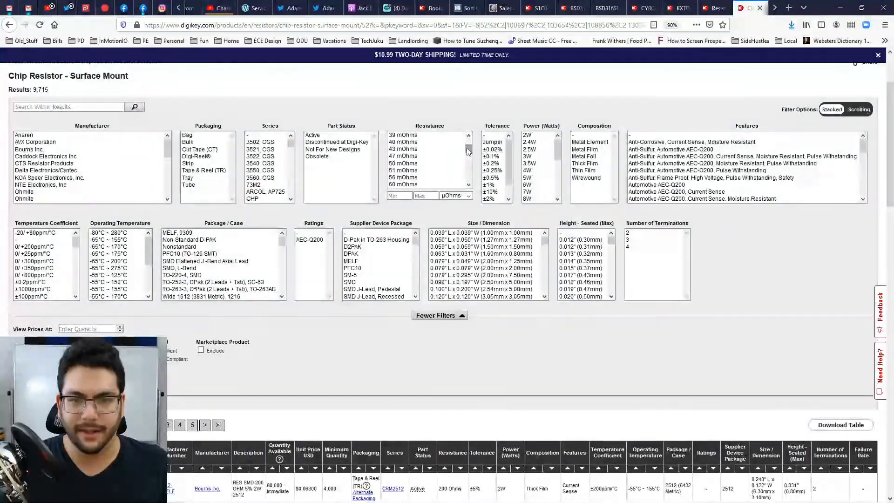
{"action": "left_click_drag", "start_coordinate": [470, 152], "coordinate": [470, 157]}
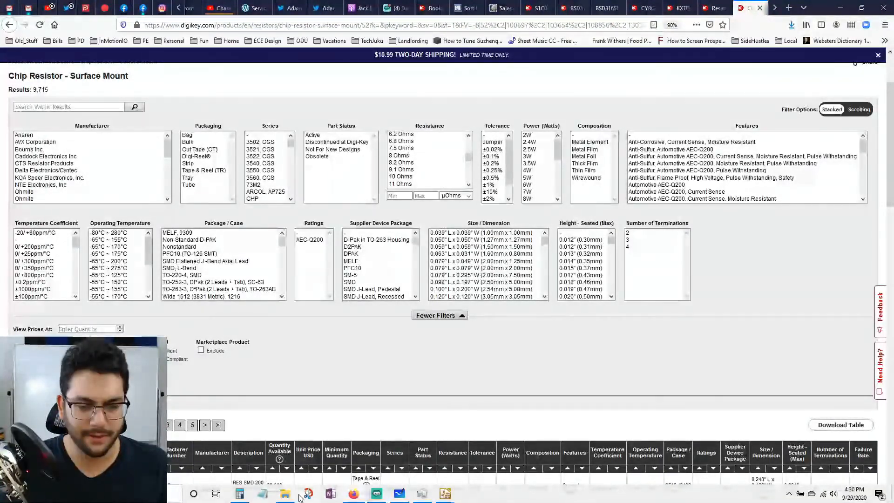
{"action": "left_click", "coordinate": [239, 494]}
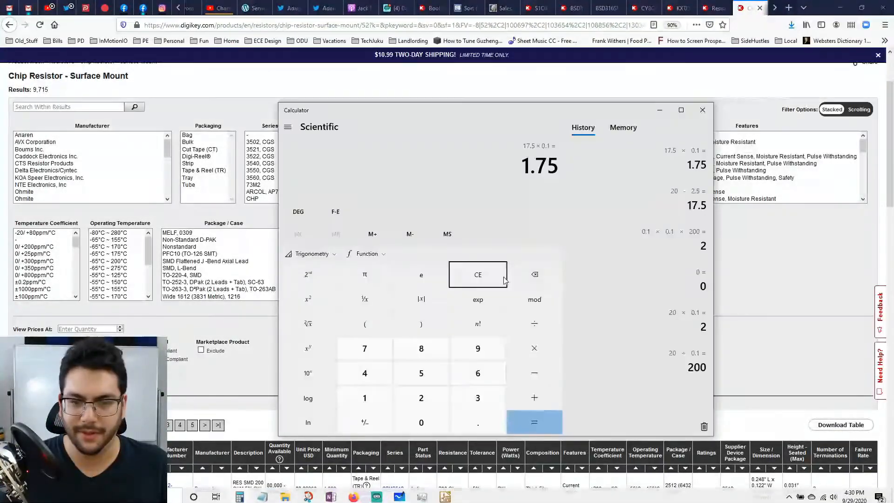
{"action": "left_click", "coordinate": [494, 277]}
{"action": "type", "text": "20"}
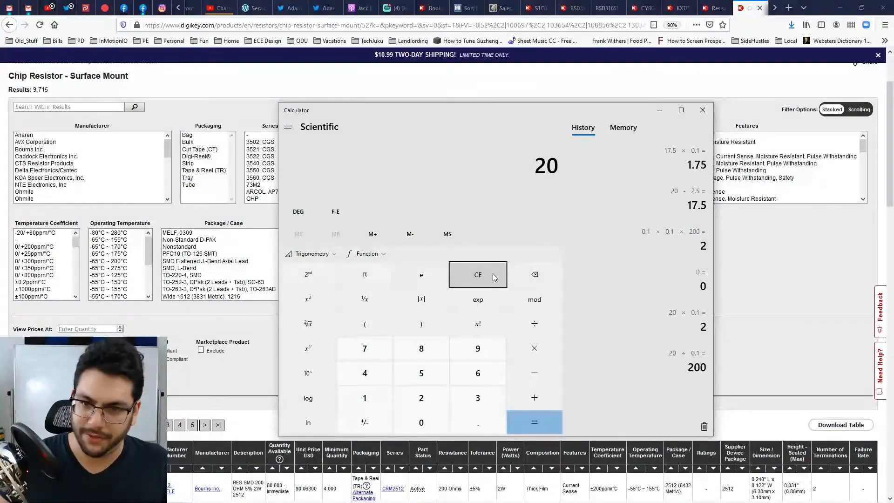
{"action": "type", "text": "/0.1"}
{"action": "key", "text": "Return"}
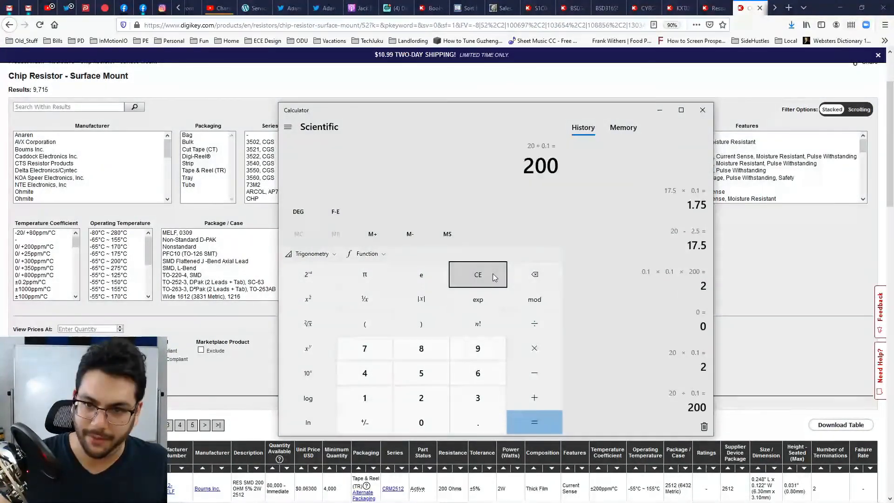
Step: Filter the chip resistors to resistance values from 150 Ohms through 300 Ohms
{"action": "left_click", "coordinate": [734, 247]}
{"action": "left_click_drag", "start_coordinate": [470, 155], "coordinate": [470, 185]}
{"action": "scroll", "coordinate": [429, 169], "scroll_direction": "up", "scroll_amount": 8}
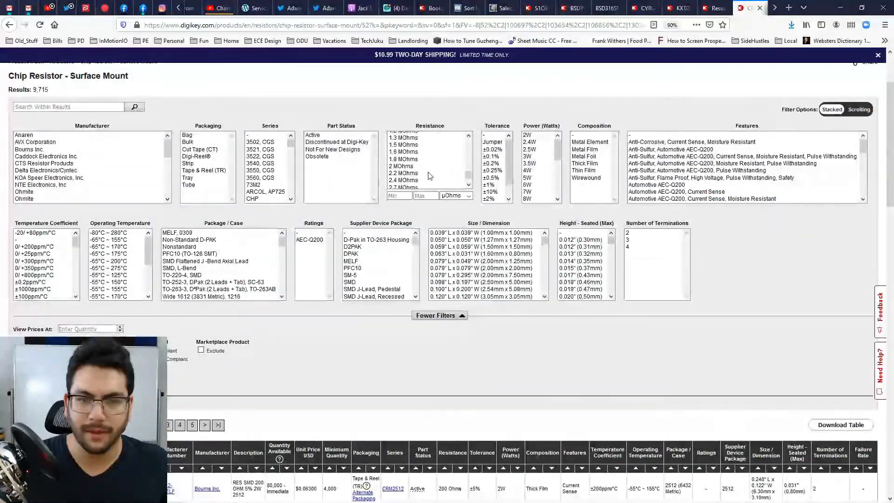
{"action": "scroll", "coordinate": [430, 175], "scroll_direction": "up", "scroll_amount": 15}
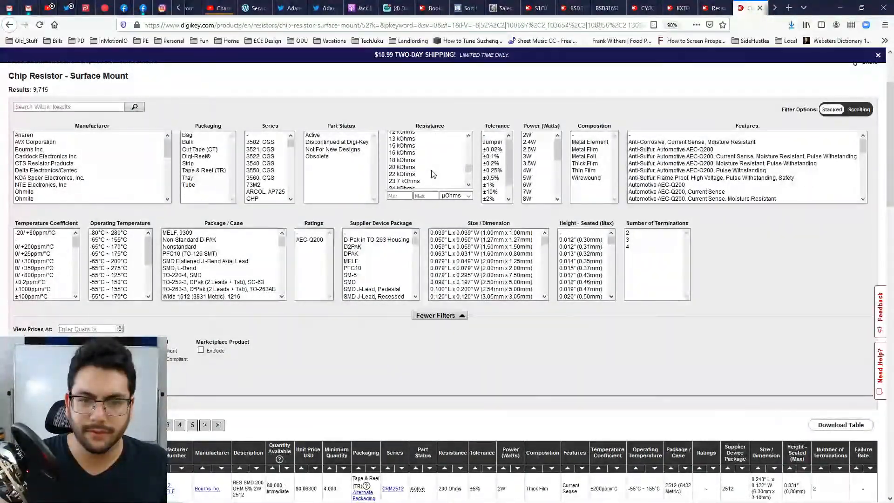
{"action": "scroll", "coordinate": [431, 172], "scroll_direction": "up", "scroll_amount": 15}
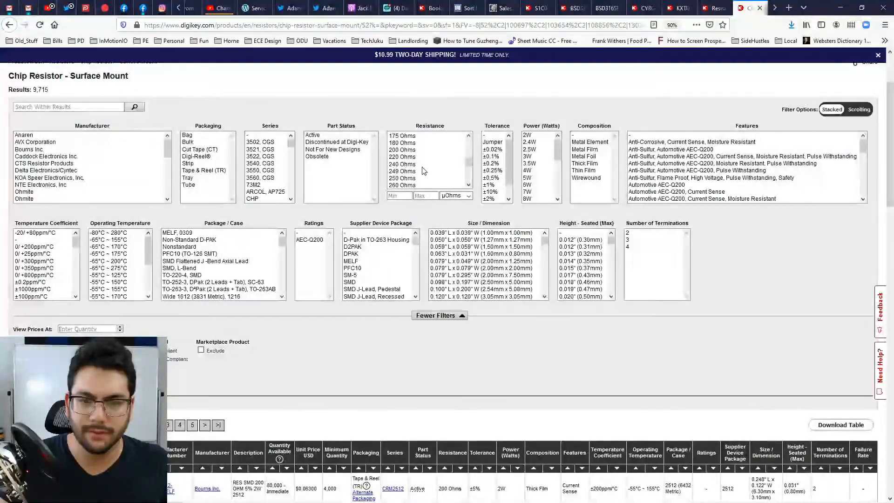
{"action": "scroll", "coordinate": [424, 171], "scroll_direction": "up", "scroll_amount": 5}
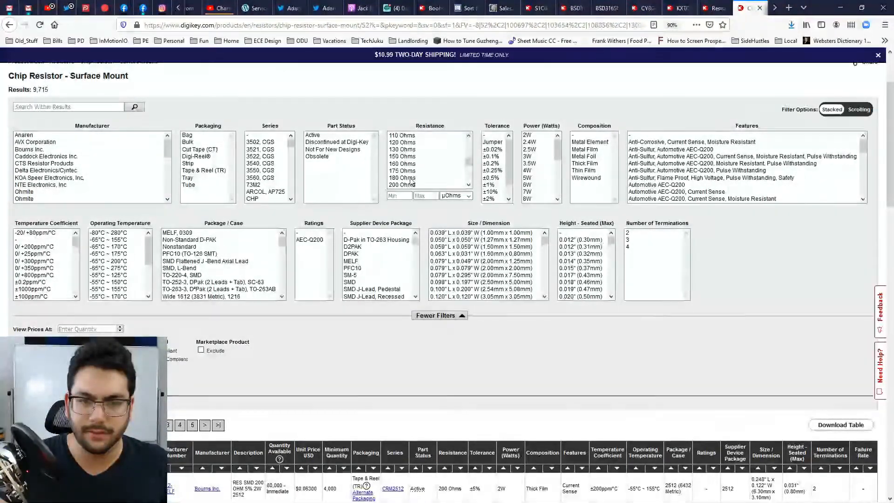
{"action": "left_click", "coordinate": [401, 185]}
{"action": "left_click", "coordinate": [466, 185]}
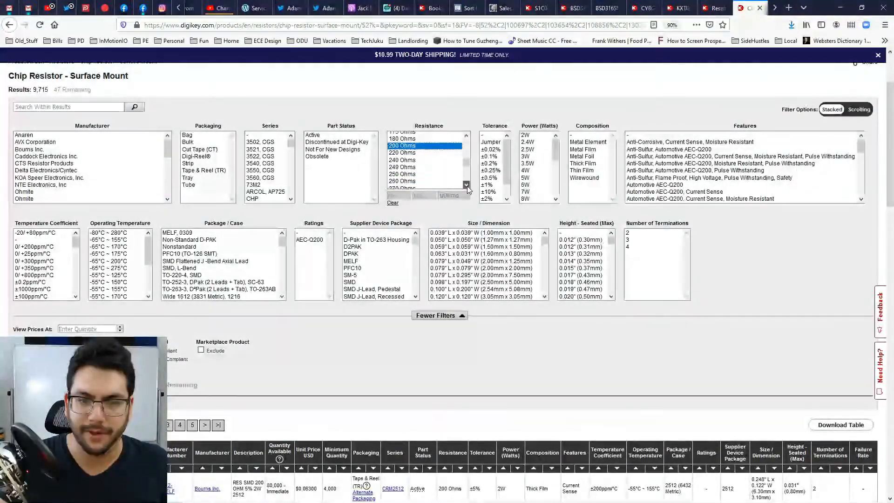
{"action": "left_click", "coordinate": [466, 185]}
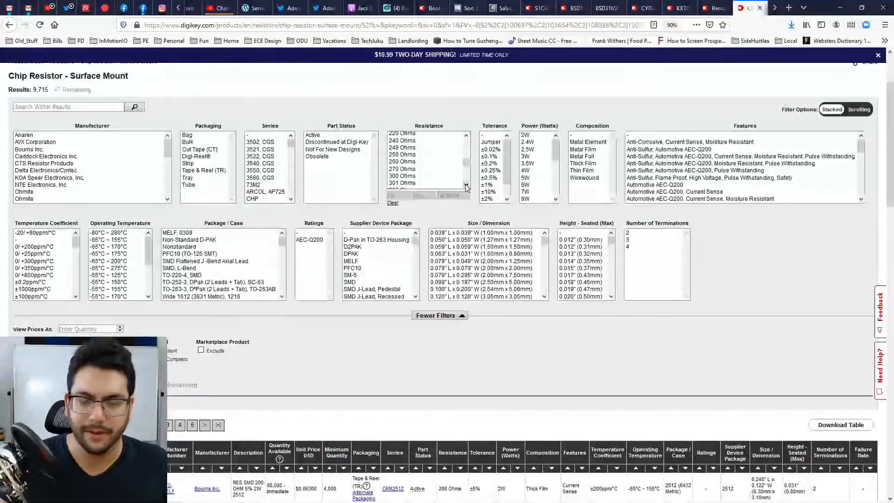
{"action": "left_click", "coordinate": [416, 176]}
{"action": "scroll", "coordinate": [411, 159], "scroll_direction": "up", "scroll_amount": 3}
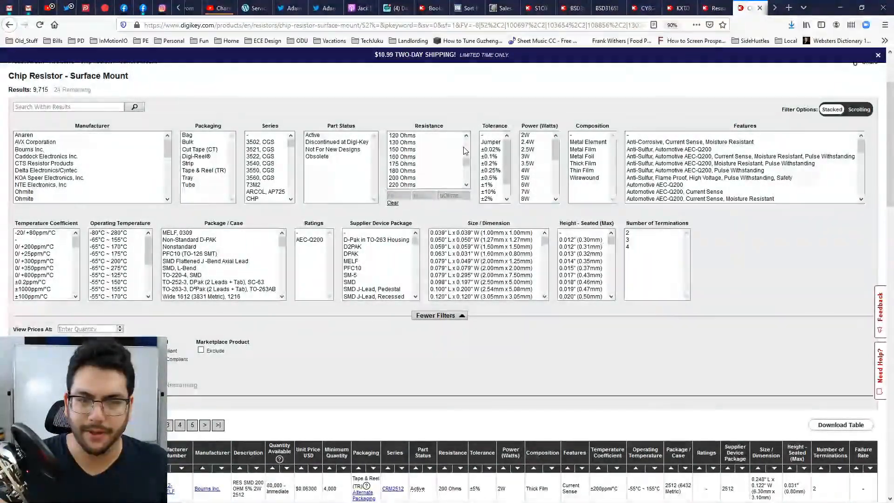
{"action": "scroll", "coordinate": [409, 155], "scroll_direction": "down", "scroll_amount": 1}
{"action": "left_click", "coordinate": [406, 149], "text": "shift"}
{"action": "left_click_drag", "start_coordinate": [409, 145], "coordinate": [404, 135]}
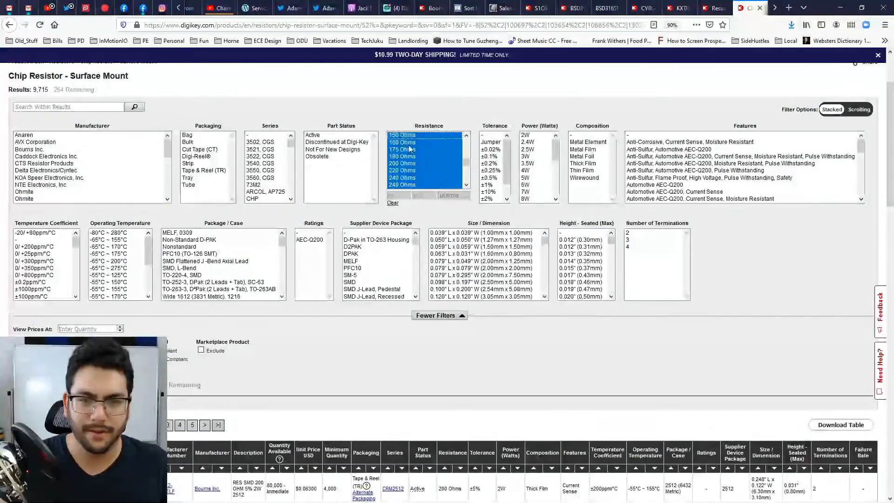
{"action": "left_click", "coordinate": [77, 386]}
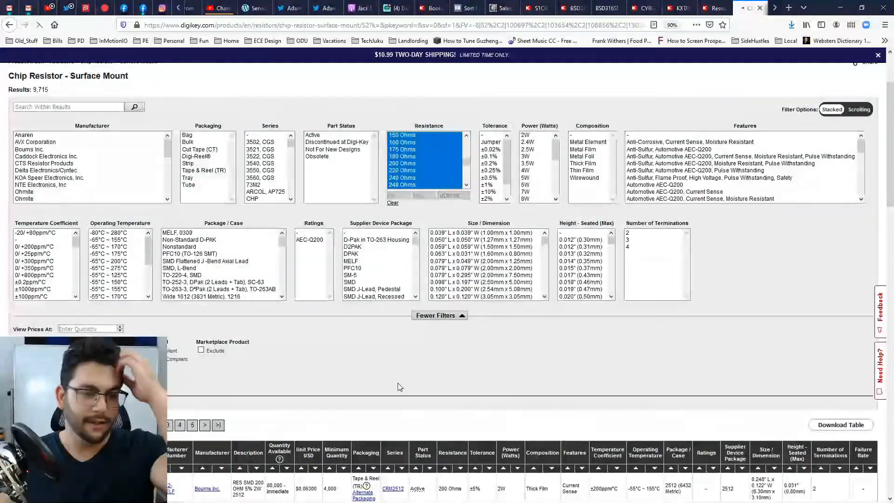
Step: Show the resistor prices for a quantity of 100
{"action": "scroll", "coordinate": [333, 408], "scroll_direction": "down", "scroll_amount": 6}
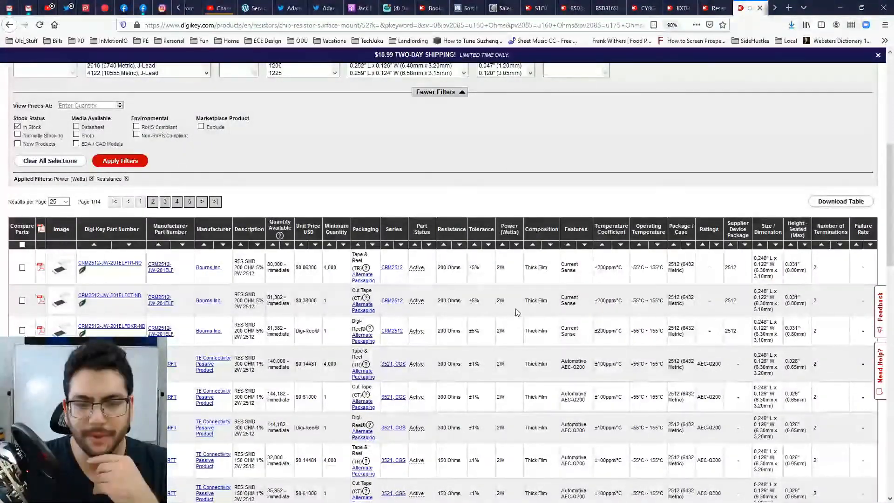
{"action": "scroll", "coordinate": [531, 300], "scroll_direction": "down", "scroll_amount": 1}
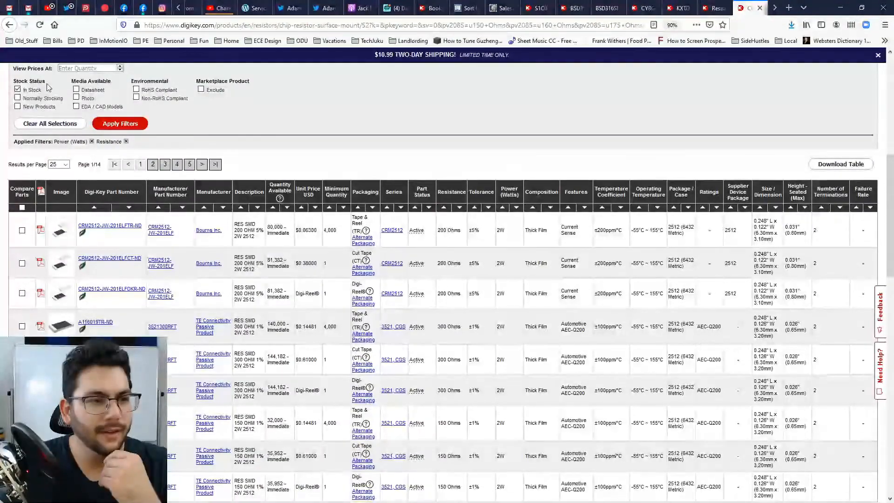
{"action": "scroll", "coordinate": [70, 100], "scroll_direction": "up", "scroll_amount": 1}
{"action": "left_click", "coordinate": [88, 113]}
{"action": "type", "text": "100"}
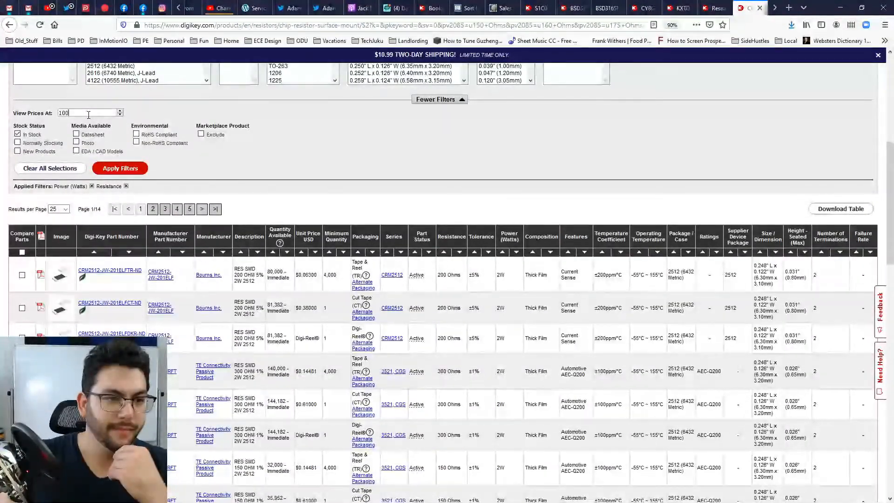
{"action": "key", "text": "Return"}
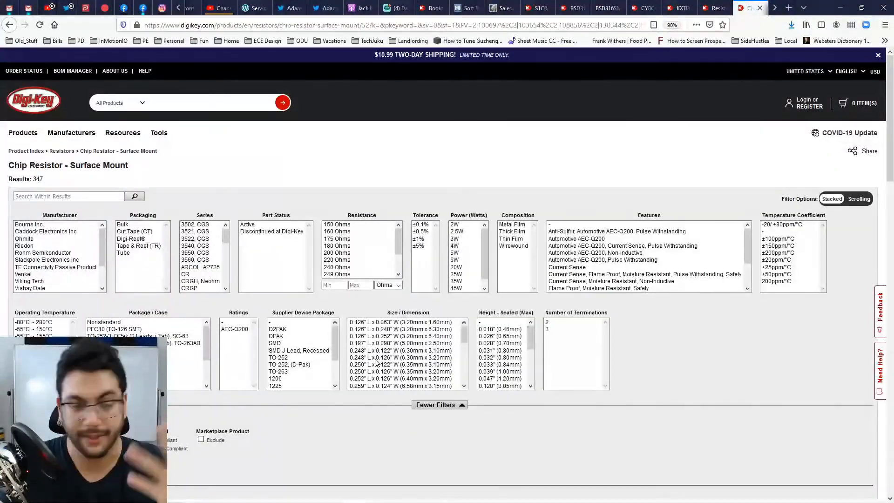
Step: Sort the filtered resistors by unit price in ascending order
{"action": "scroll", "coordinate": [327, 412], "scroll_direction": "down", "scroll_amount": 4}
{"action": "scroll", "coordinate": [315, 395], "scroll_direction": "down", "scroll_amount": 1}
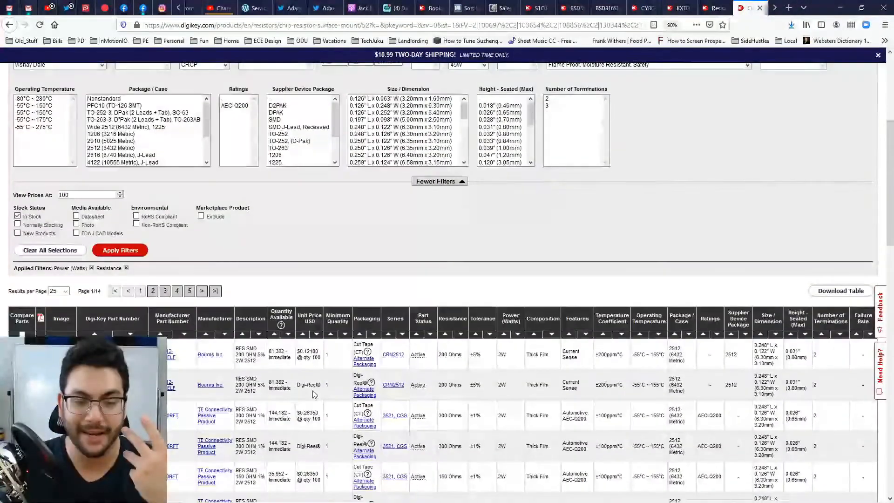
{"action": "scroll", "coordinate": [331, 373], "scroll_direction": "down", "scroll_amount": 2}
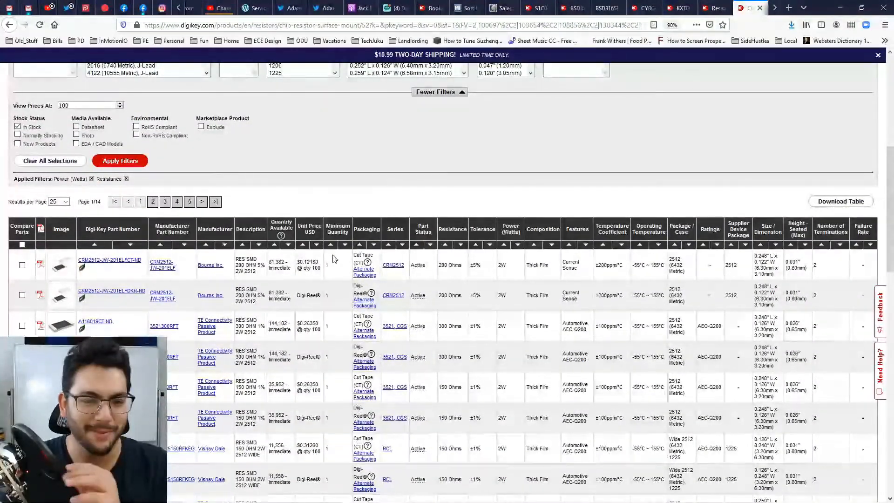
{"action": "left_click", "coordinate": [303, 245]}
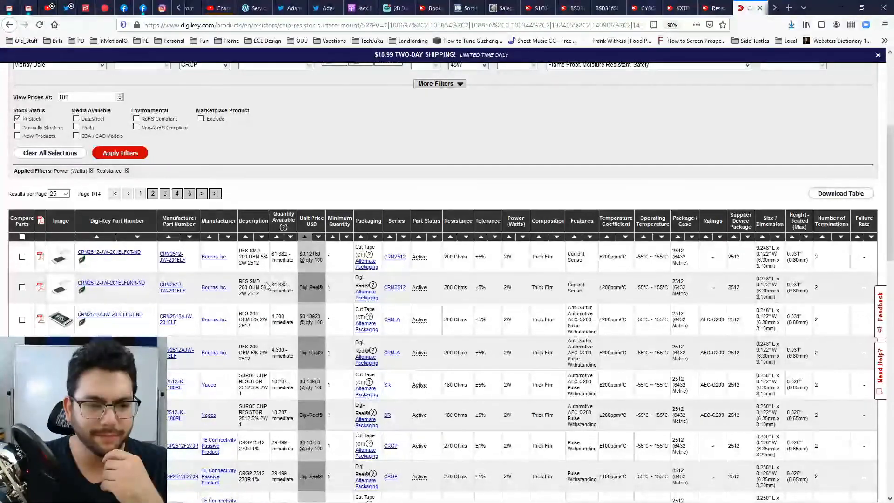
{"action": "mouse_move", "coordinate": [66, 261]}
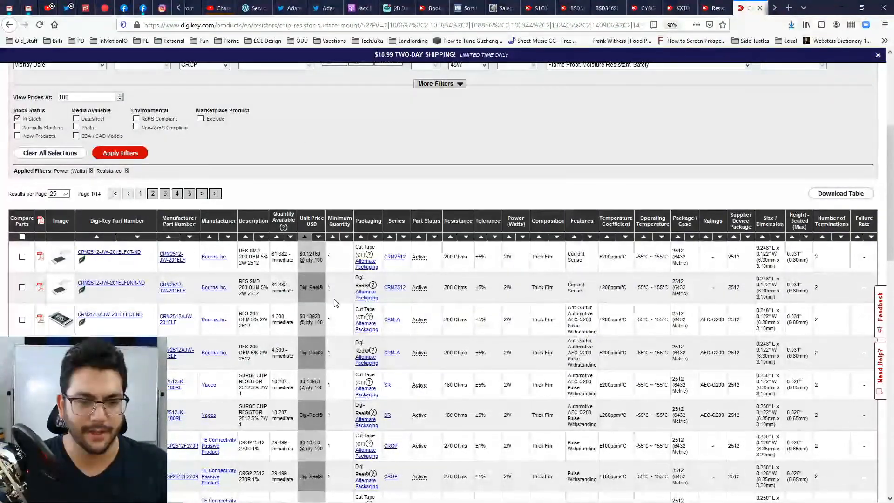
Step: Switch to KiCad's Footprint Library Browser and preview R_4020_10251Metric_Pad1.65x5.30mm_HandSolder from Resistor_SMD
{"action": "key", "text": "alt+Tab"}
{"action": "key", "text": "alt+Tab"}
{"action": "key", "text": "alt+Tab"}
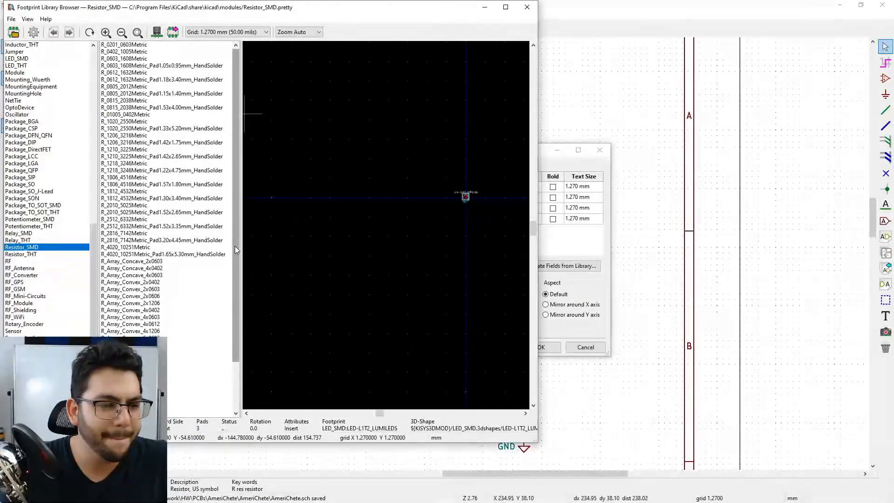
{"action": "left_click_drag", "start_coordinate": [234, 244], "coordinate": [233, 172]}
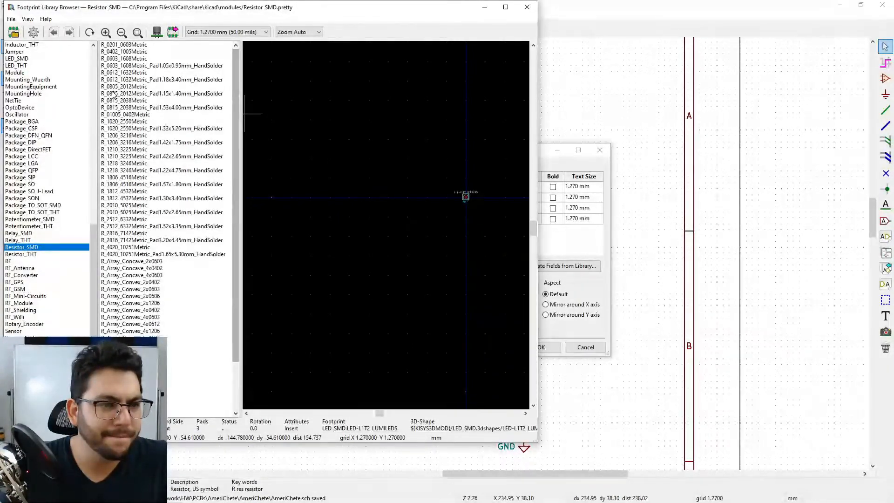
{"action": "left_click", "coordinate": [132, 255]}
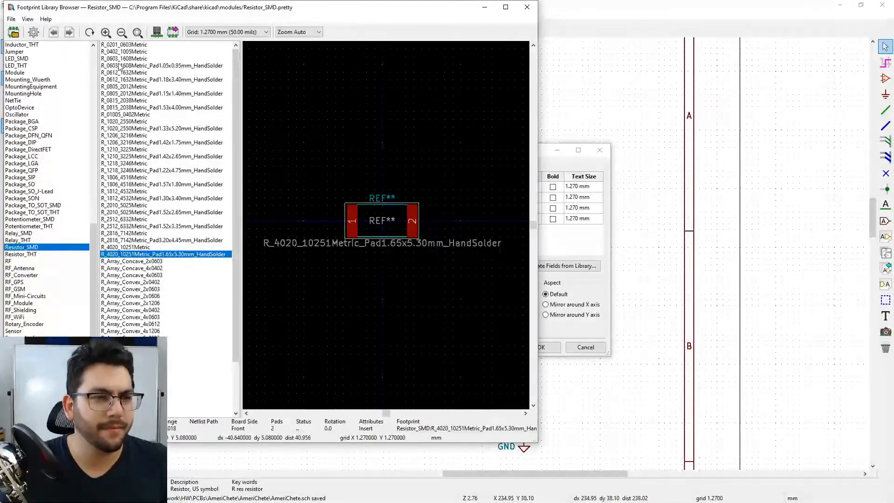
Step: Check the package and dimensions of the cheapest resistors in Firefox and return to the Footprint Library Browser
{"action": "key", "text": "alt+Tab"}
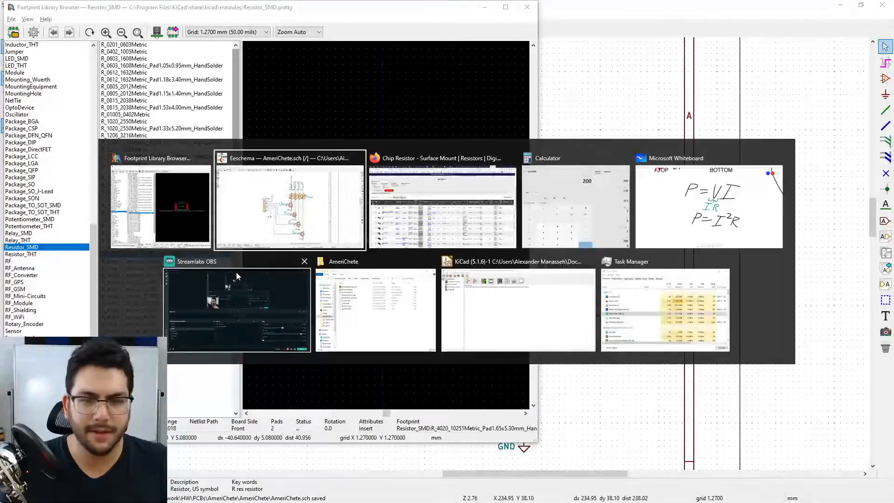
{"action": "key", "text": "alt+Tab"}
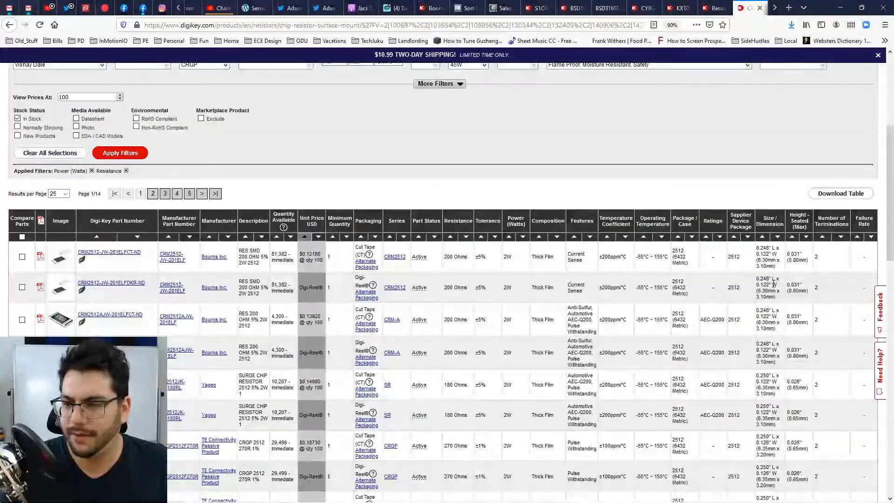
{"action": "key", "text": "alt+Tab"}
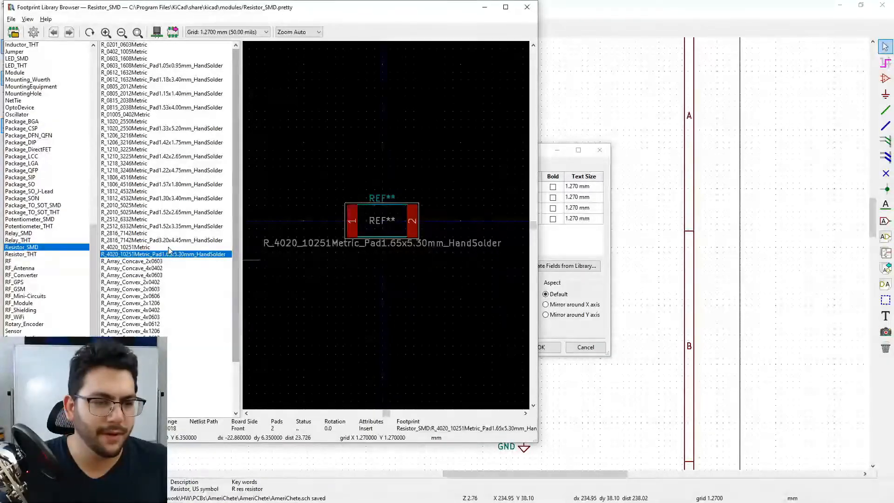
{"action": "key", "text": "alt+Tab"}
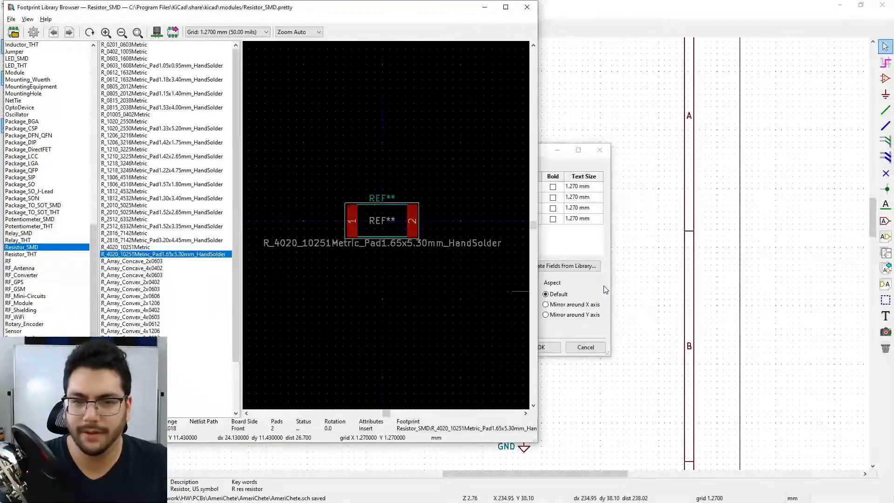
Step: Compare the previews of R_2512_6332Metric, R_2816_7142Metric and R_2512_6332Metric_Pad1.52x3.35mm_HandSolder, ending on the hand-solder 2512 footprint
{"action": "left_click", "coordinate": [125, 220]}
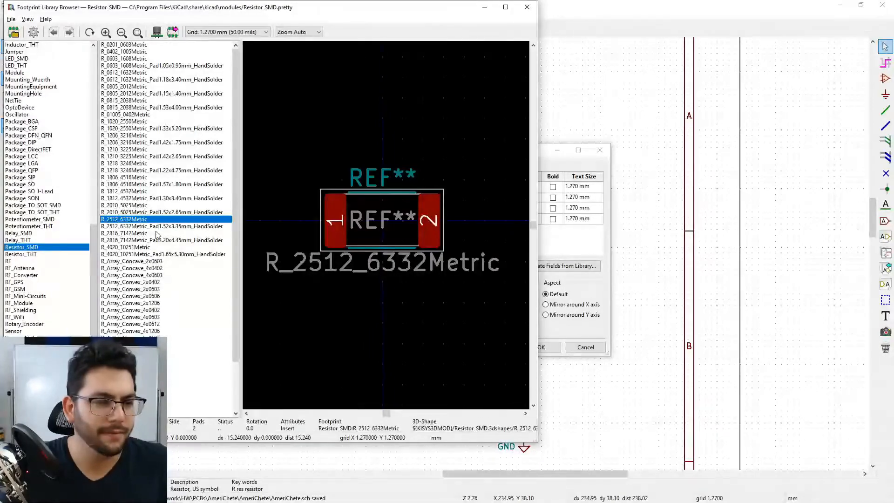
{"action": "left_click", "coordinate": [150, 227]}
{"action": "left_click", "coordinate": [140, 220]}
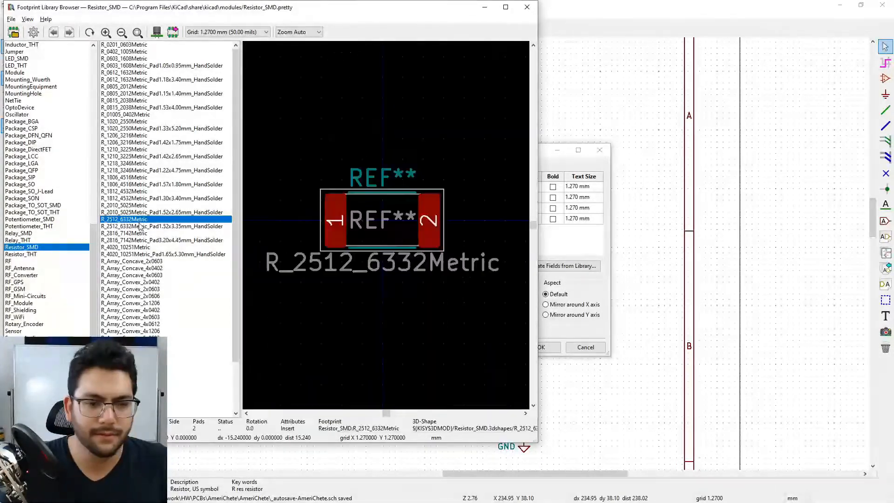
{"action": "left_click", "coordinate": [140, 231]}
{"action": "left_click", "coordinate": [139, 226]}
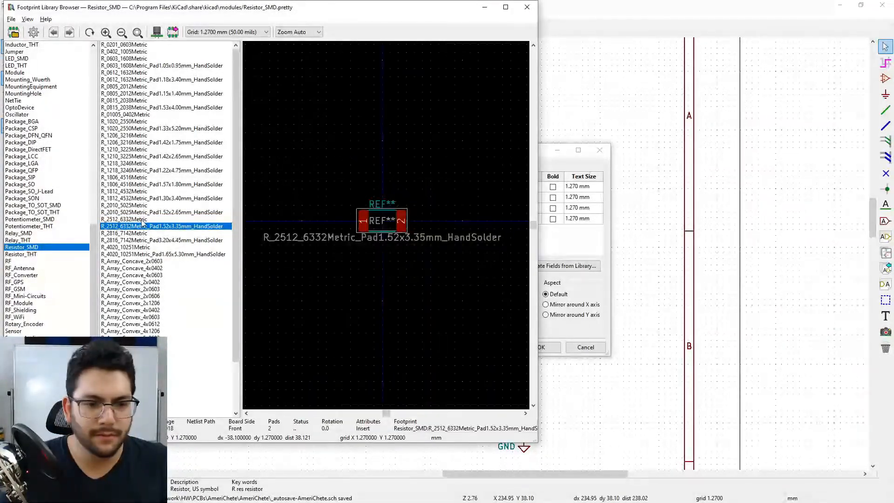
{"action": "left_click", "coordinate": [141, 220]}
{"action": "left_click", "coordinate": [141, 232]}
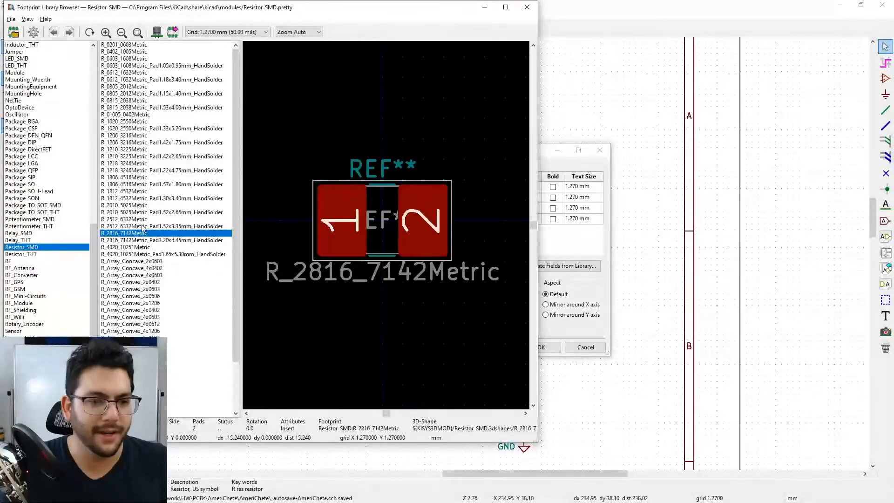
{"action": "left_click", "coordinate": [143, 226]}
{"action": "left_click", "coordinate": [147, 220]}
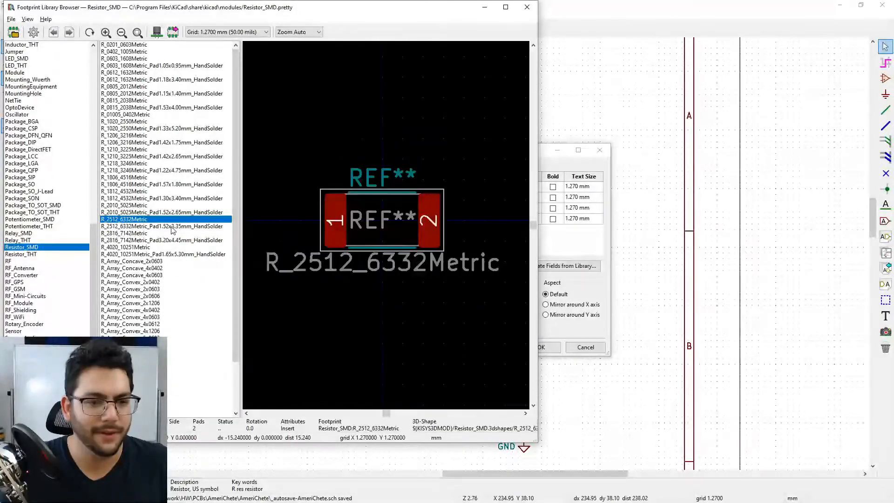
{"action": "left_click", "coordinate": [171, 227]}
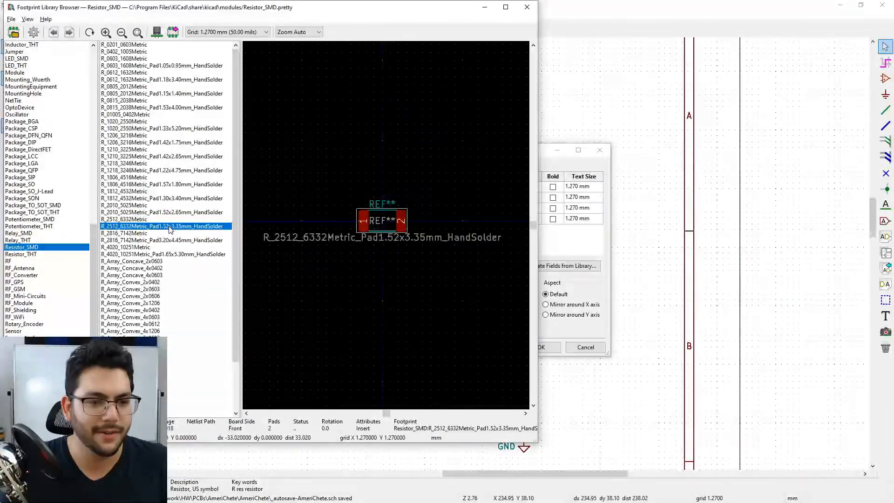
Step: Assign the R_2512_6332Metric_Pad1.52x3.35mm_HandSolder footprint to R1, copy the full footprint name, and accept R1's properties
{"action": "double_click", "coordinate": [208, 227]}
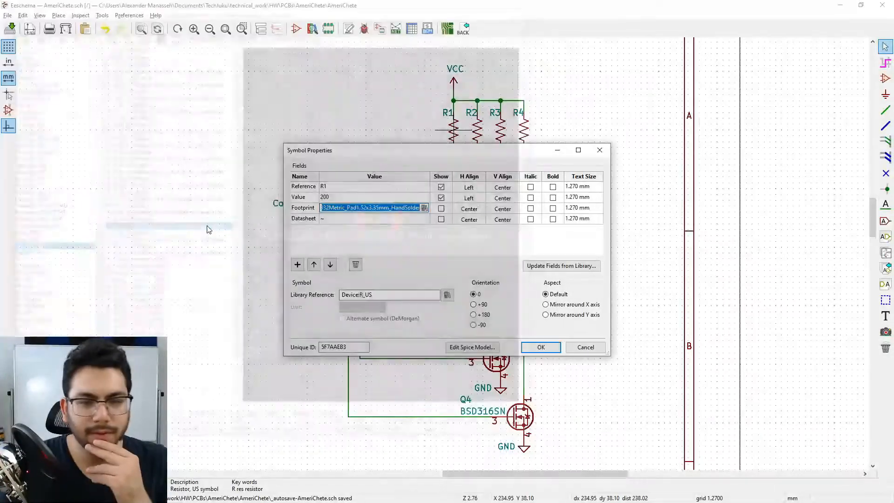
{"action": "left_click", "coordinate": [368, 208]}
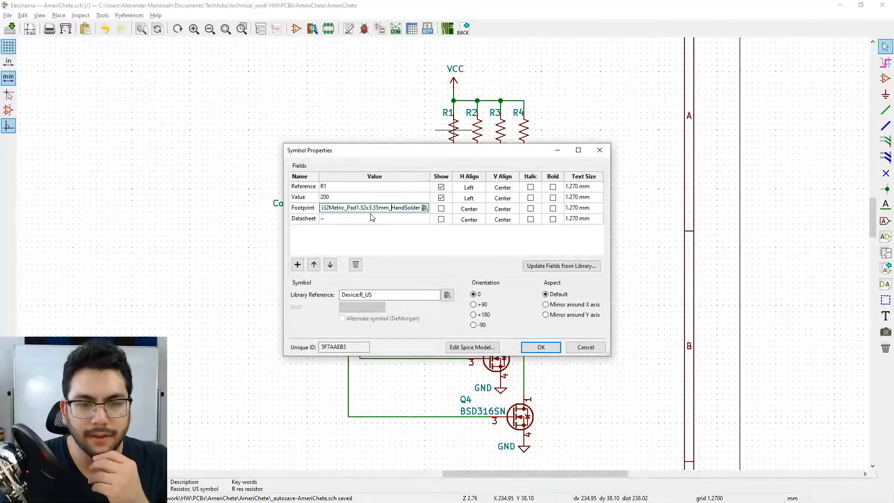
{"action": "left_click_drag", "start_coordinate": [366, 208], "coordinate": [437, 212]}
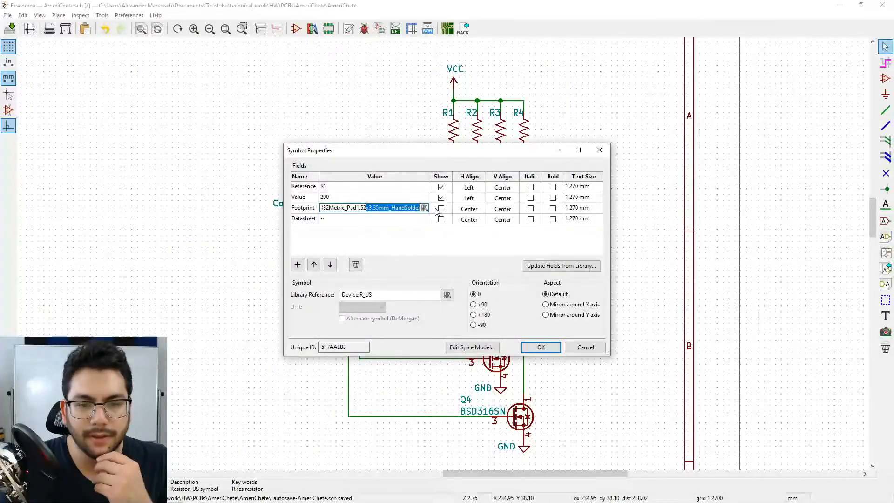
{"action": "left_click", "coordinate": [365, 208]}
{"action": "left_click_drag", "start_coordinate": [380, 210], "coordinate": [279, 206]}
{"action": "left_click", "coordinate": [358, 207]}
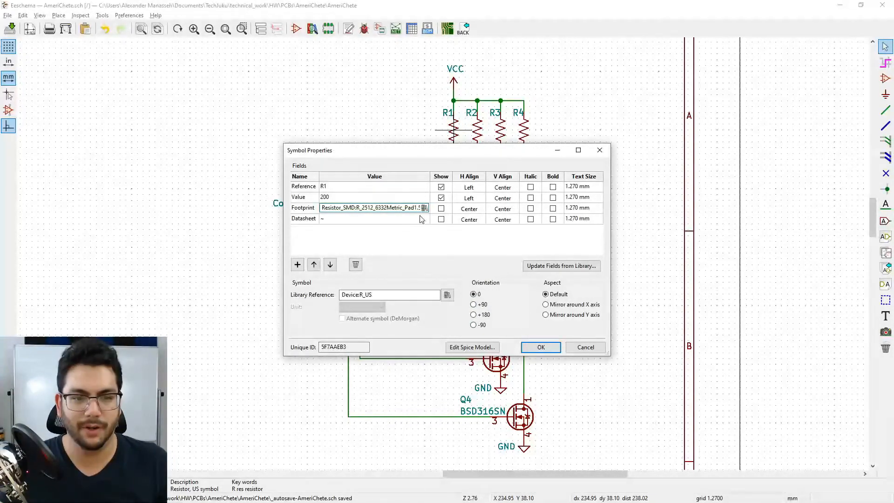
{"action": "double_click", "coordinate": [399, 212]}
{"action": "key", "text": "ctrl+c"}
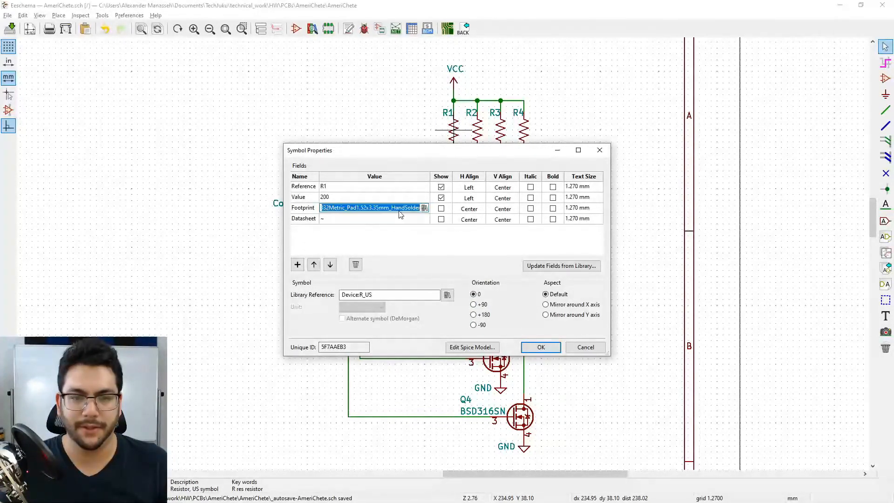
{"action": "left_click", "coordinate": [541, 348]}
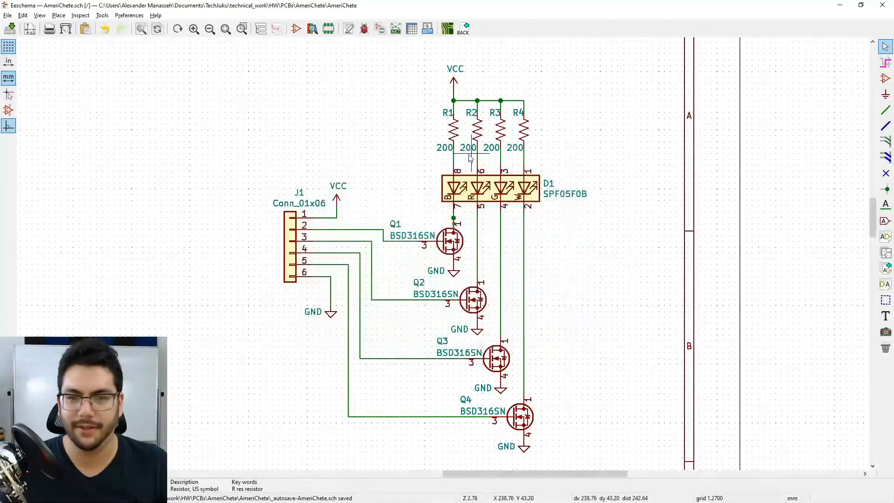
Step: Paste the copied 2512 hand-solder footprint name into R2's properties and accept them
{"action": "double_click", "coordinate": [477, 132]}
{"action": "left_click", "coordinate": [359, 208]}
{"action": "type", "text": "Resistor_SMD:R_0805_2012Metric_Pad1.15x1.40mm_HandSolder"}
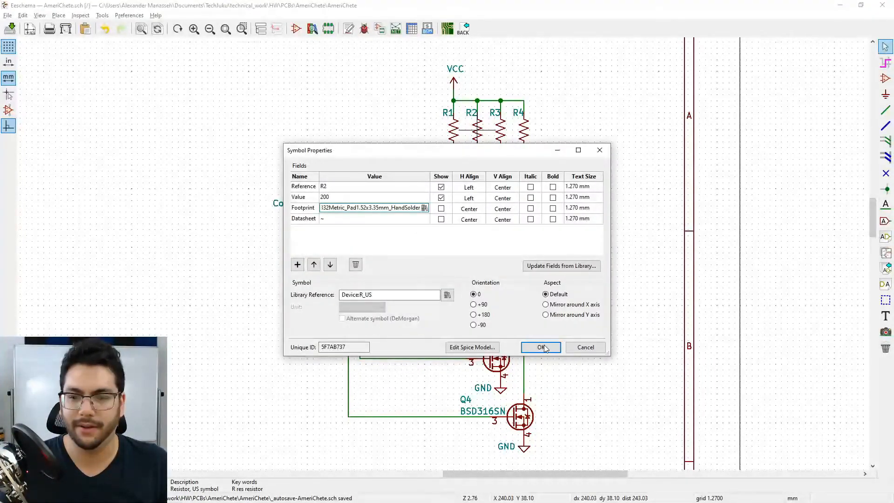
{"action": "left_click", "coordinate": [541, 347]}
Step: Paste the same 2512 hand-solder footprint into R3's properties and accept them
{"action": "double_click", "coordinate": [503, 132]}
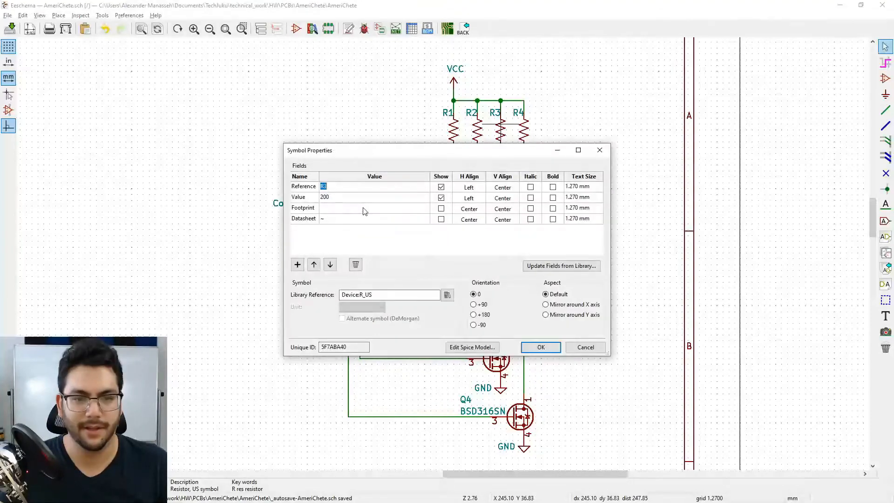
{"action": "left_click", "coordinate": [363, 209]}
{"action": "key", "text": "ctrl+v"}
{"action": "left_click", "coordinate": [552, 348]}
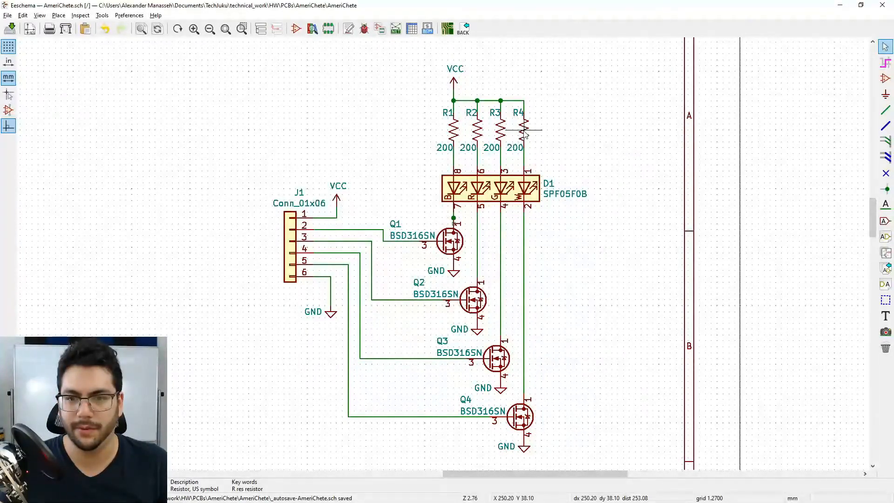
Step: Give R4 the same copied 2512 hand-solder footprint and accept its properties
{"action": "double_click", "coordinate": [525, 136]}
{"action": "left_click", "coordinate": [368, 210]}
{"action": "key", "text": "ctrl+v"}
{"action": "left_click", "coordinate": [540, 346]}
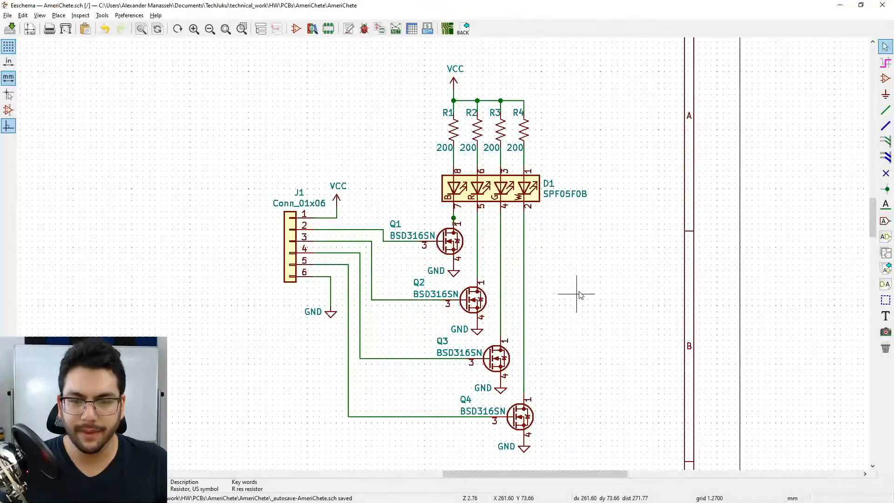
Step: Switch to Firefox, check the BSD316SN MOSFET's package on its Digi-Key product page, and return to the KiCad schematic
{"action": "key", "text": "alt+Tab"}
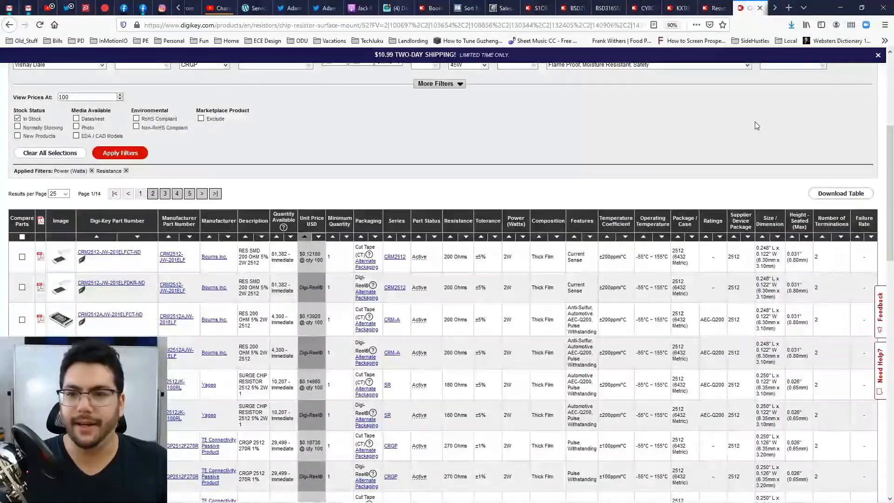
{"action": "left_click", "coordinate": [677, 7]}
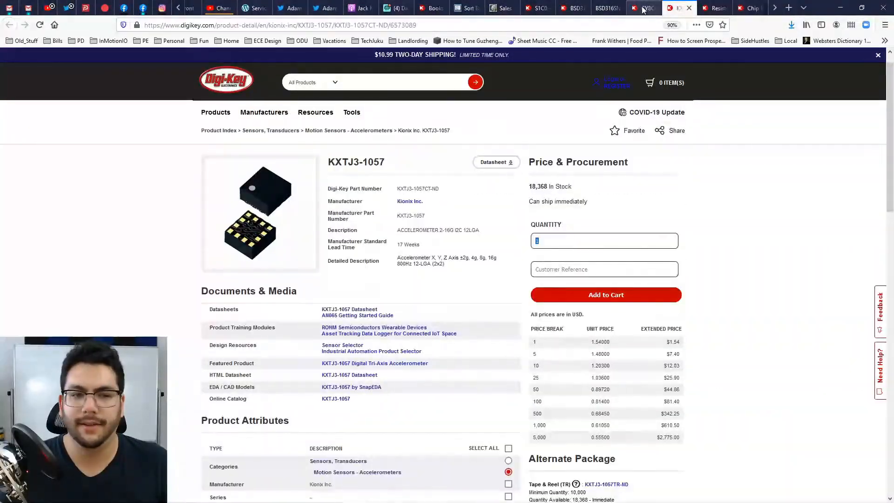
{"action": "left_click", "coordinate": [712, 8]}
{"action": "left_click", "coordinate": [743, 8]}
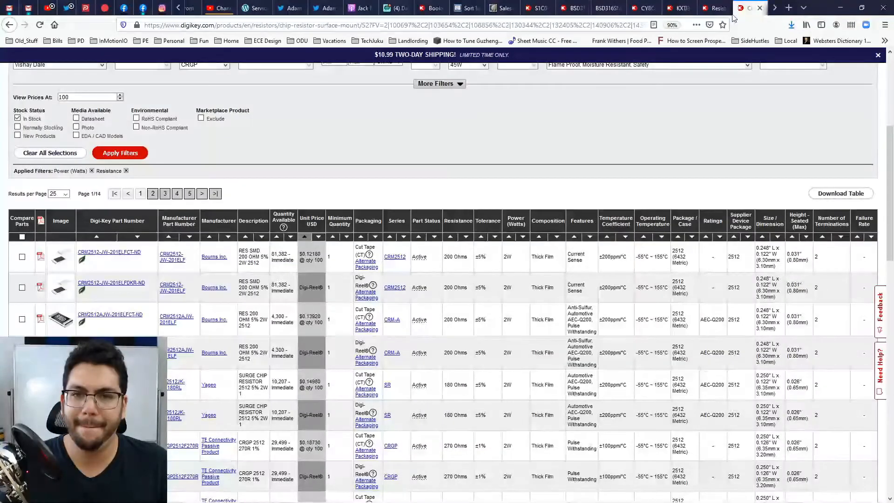
{"action": "left_click", "coordinate": [574, 8]}
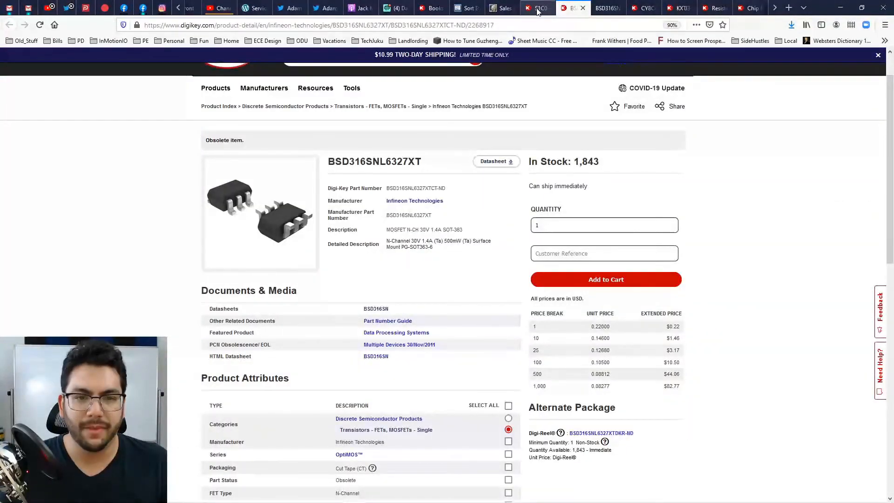
{"action": "scroll", "coordinate": [381, 279], "scroll_direction": "down", "scroll_amount": 5}
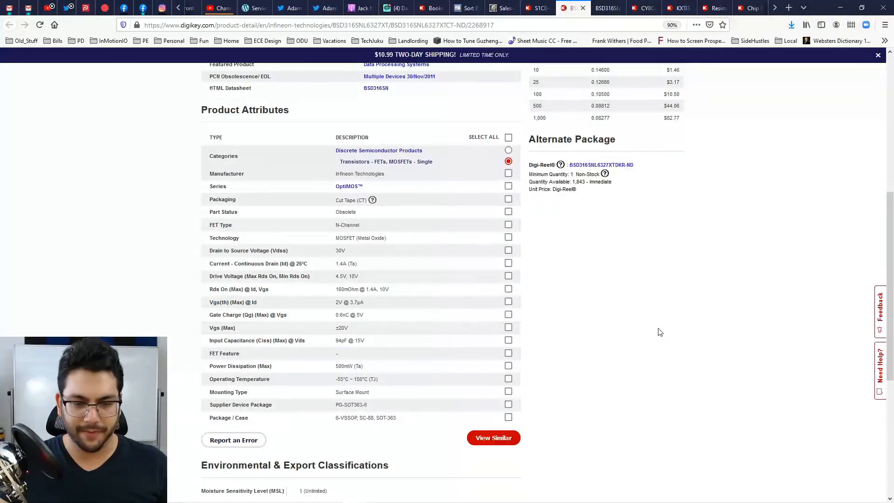
{"action": "key", "text": "alt+Tab"}
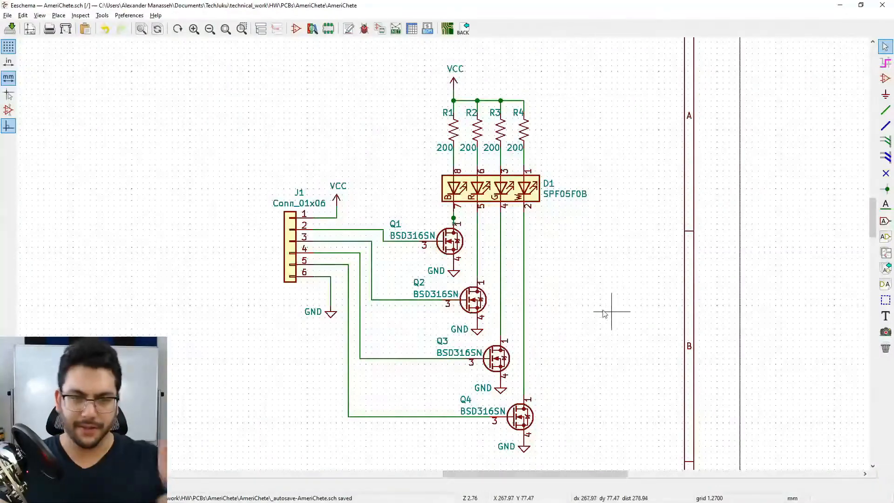
Step: Open the properties of transistor Q1 and start browsing the footprint libraries for its footprint
{"action": "double_click", "coordinate": [454, 241]}
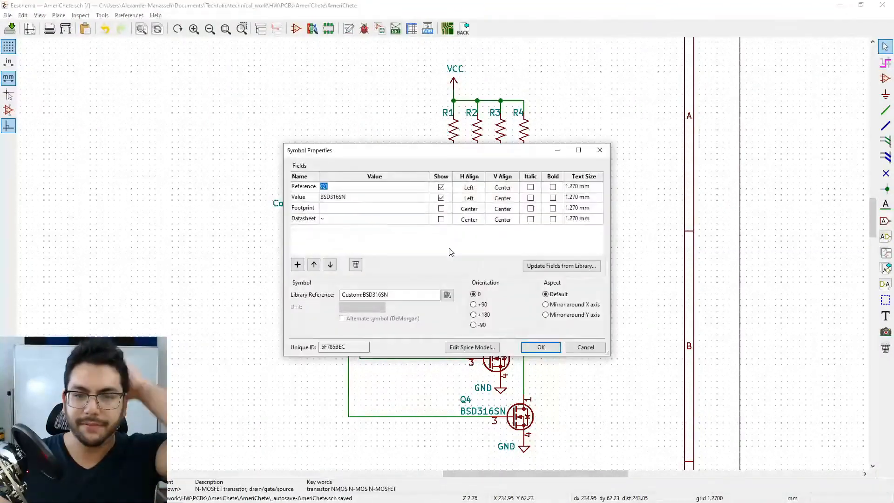
{"action": "left_click", "coordinate": [422, 208]}
{"action": "left_click", "coordinate": [425, 208]}
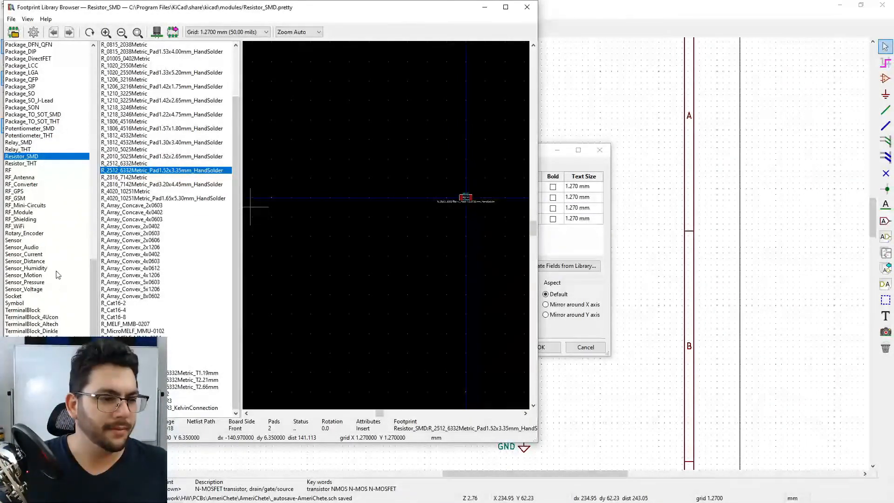
Step: Look through the Sensor, Rotary_Encoder and RF footprint libraries, ending with the Package_TO_SOT_SMD library selected
{"action": "scroll", "coordinate": [93, 304], "scroll_direction": "down", "scroll_amount": 1}
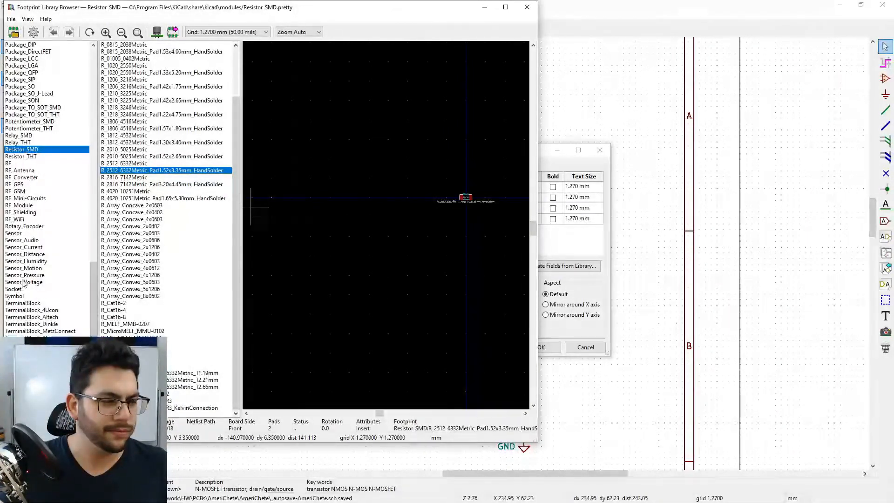
{"action": "left_click", "coordinate": [26, 233]}
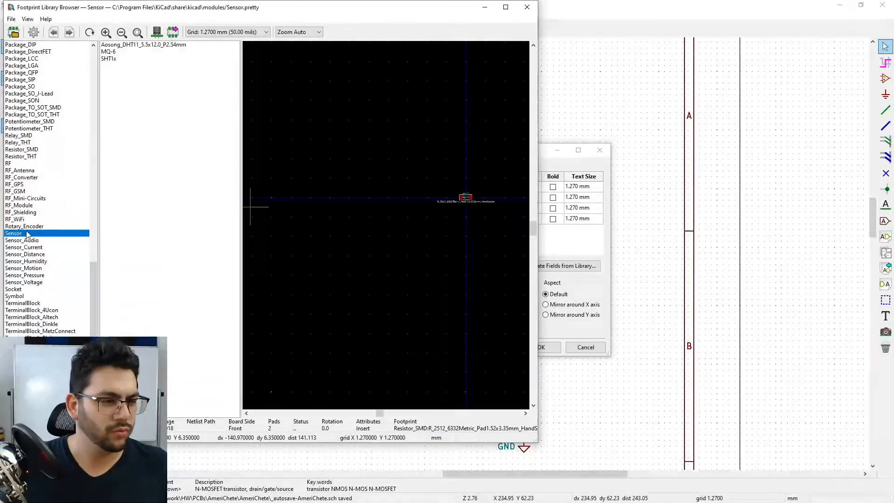
{"action": "left_click", "coordinate": [27, 226]}
{"action": "left_click", "coordinate": [27, 220]}
{"action": "left_click", "coordinate": [28, 212]}
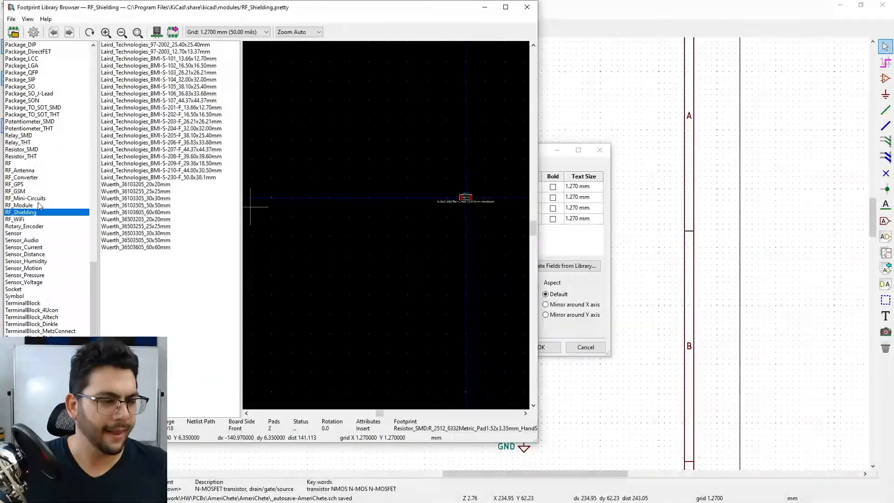
{"action": "left_click", "coordinate": [29, 205]}
{"action": "left_click", "coordinate": [30, 198]}
{"action": "left_click", "coordinate": [32, 191]}
{"action": "key", "text": "Up"}
{"action": "key", "text": "Up"}
{"action": "key", "text": "Up"}
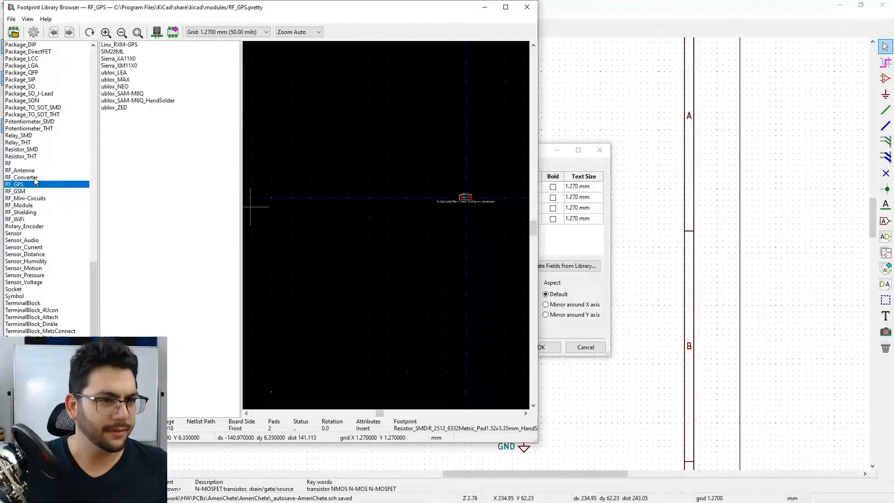
{"action": "left_click_drag", "start_coordinate": [91, 269], "coordinate": [92, 245]}
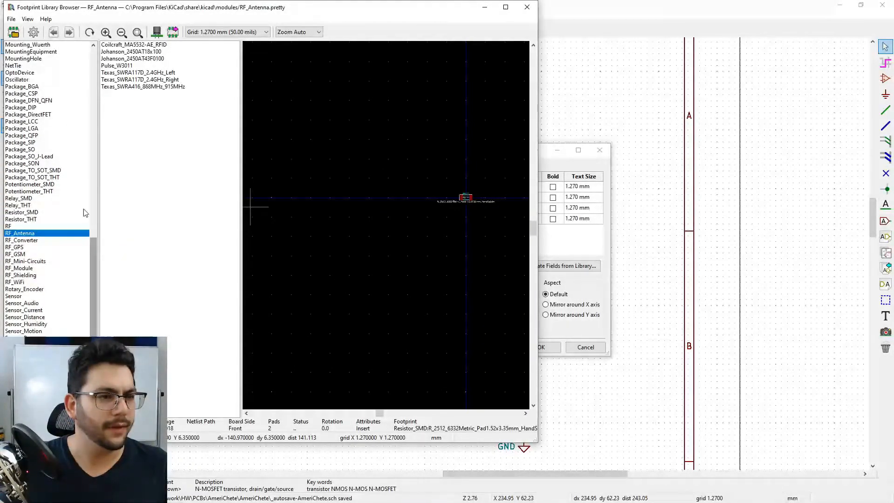
{"action": "left_click", "coordinate": [49, 171]}
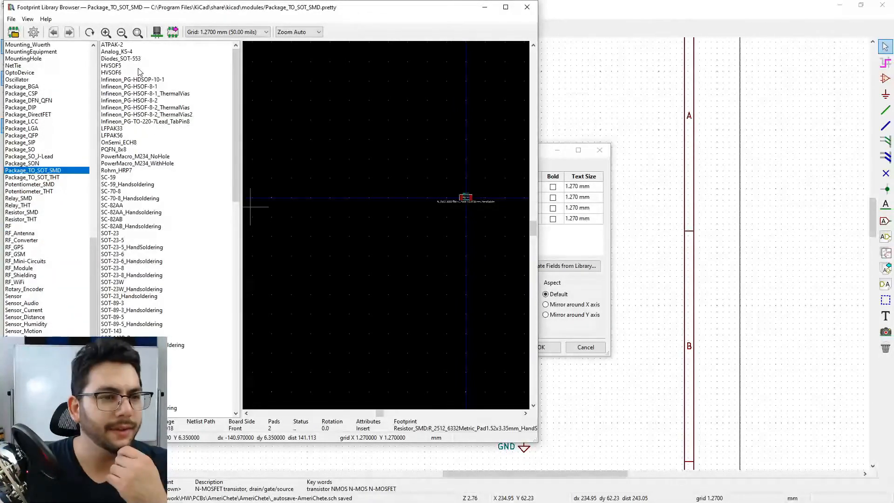
Step: Preview the Package_TO_SOT_SMD footprints one after another from HVSOF5 through SOT-23W
{"action": "left_click", "coordinate": [158, 66]}
{"action": "key", "text": "Down"}
{"action": "key", "text": "Down"}
{"action": "key", "text": "Down"}
{"action": "key", "text": "Down"}
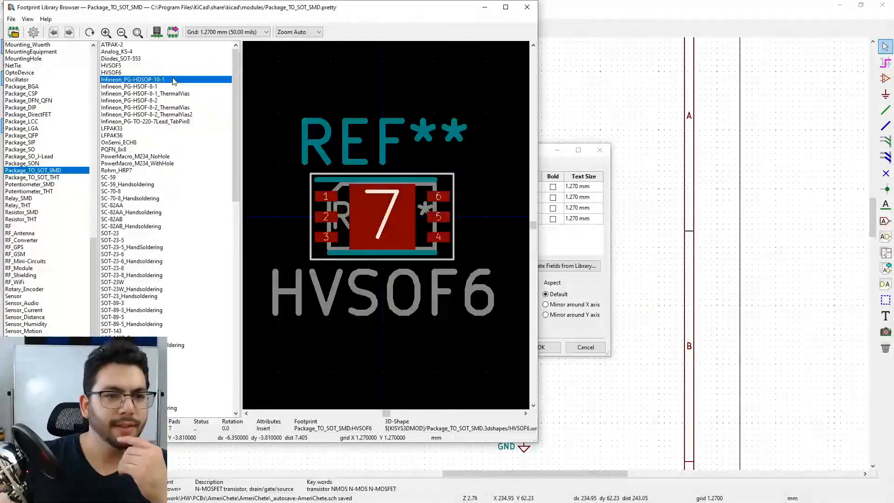
{"action": "key", "text": "Down"}
{"action": "key", "text": "Down"}
{"action": "key", "text": "Down"}
{"action": "key", "text": "Down"}
{"action": "key", "text": "Down"}
{"action": "key", "text": "Down"}
{"action": "key", "text": "Down"}
{"action": "key", "text": "Down"}
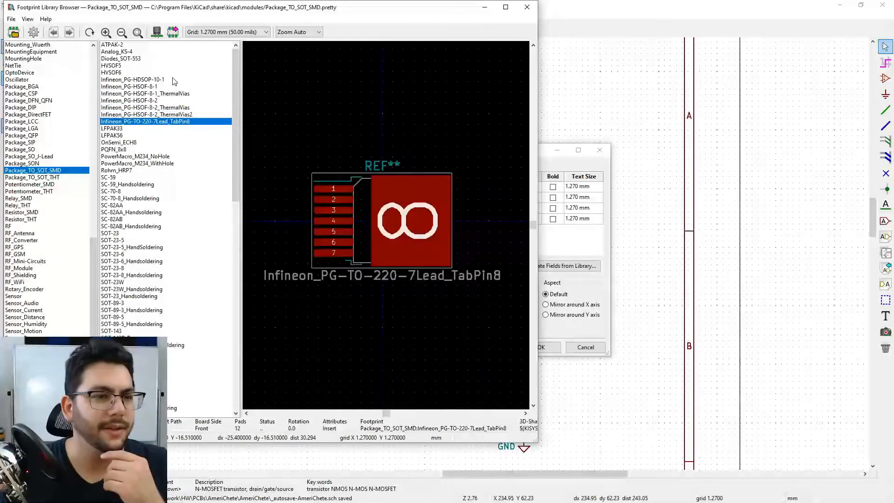
{"action": "key", "text": "Down"}
{"action": "key", "text": "Down"}
{"action": "key", "text": "Down"}
{"action": "key", "text": "Down"}
{"action": "key", "text": "Down"}
{"action": "key", "text": "Down"}
{"action": "key", "text": "Down"}
{"action": "key", "text": "Down"}
{"action": "key", "text": "Down"}
{"action": "key", "text": "Down"}
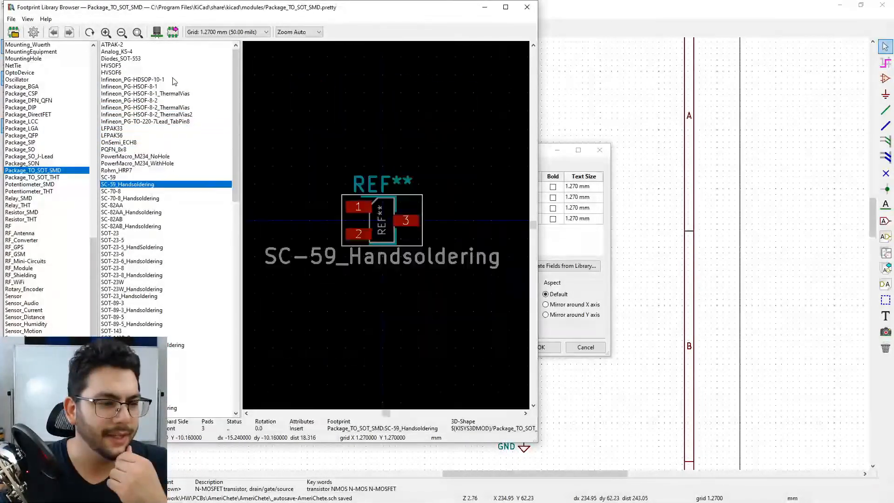
{"action": "key", "text": "Down"}
{"action": "key", "text": "Down"}
{"action": "key", "text": "Down"}
{"action": "key", "text": "Down"}
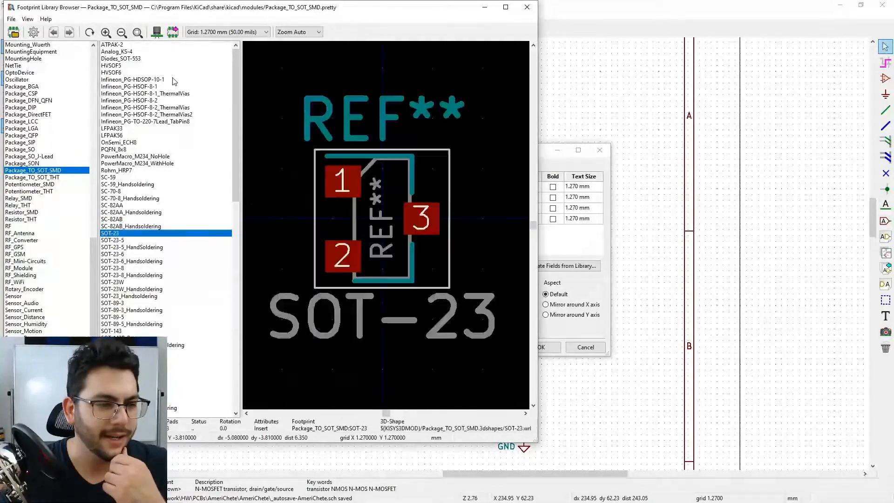
{"action": "key", "text": "Down"}
{"action": "key", "text": "Down"}
{"action": "key", "text": "Down"}
{"action": "key", "text": "Down"}
{"action": "key", "text": "Down"}
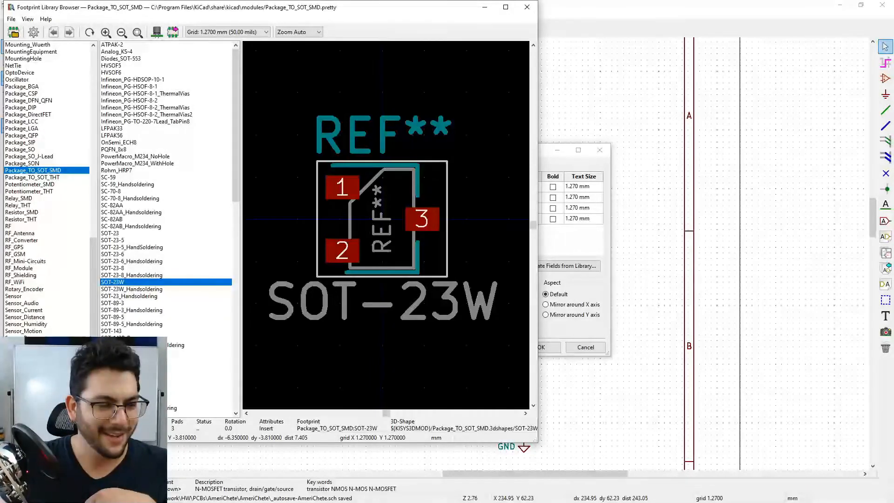
Step: Compare the previews of SOT-363_SC-70-6 and SOT-363_SC-70-6_Handsoldering, ending on the standard SOT-363_SC-70-6 footprint
{"action": "scroll", "coordinate": [128, 311], "scroll_direction": "down", "scroll_amount": 2}
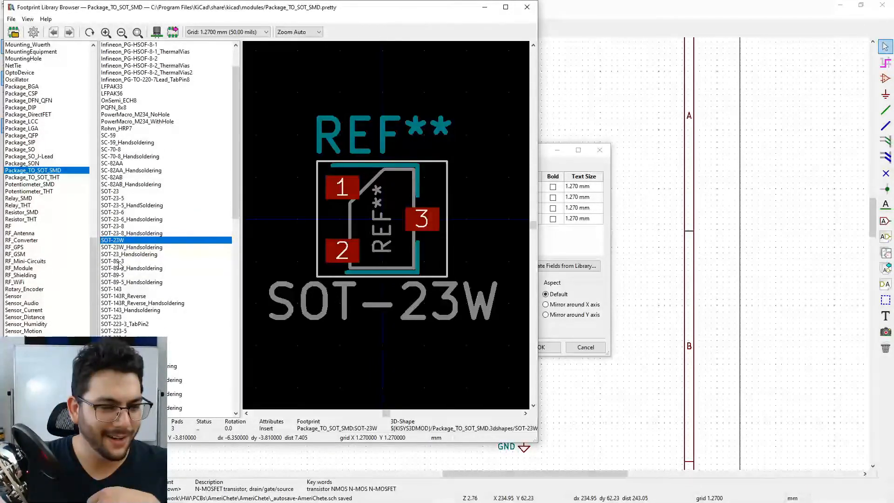
{"action": "scroll", "coordinate": [123, 267], "scroll_direction": "down", "scroll_amount": 2}
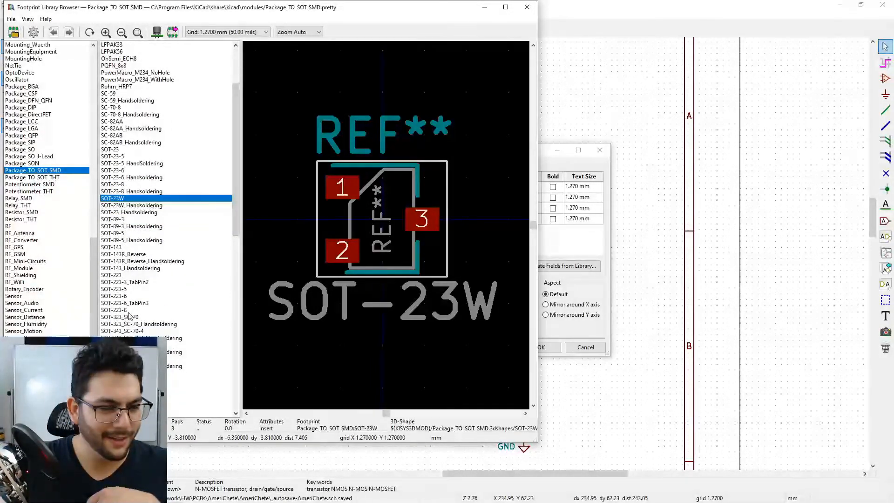
{"action": "left_click", "coordinate": [126, 358]}
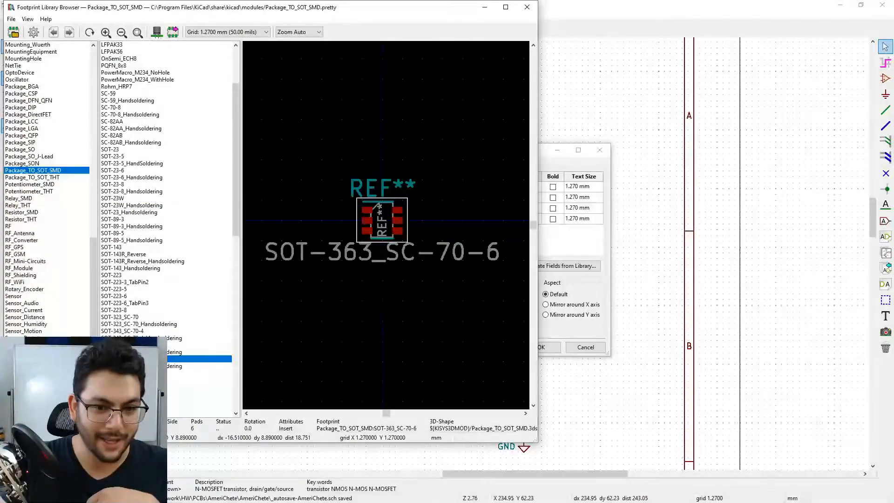
{"action": "left_click", "coordinate": [135, 366]}
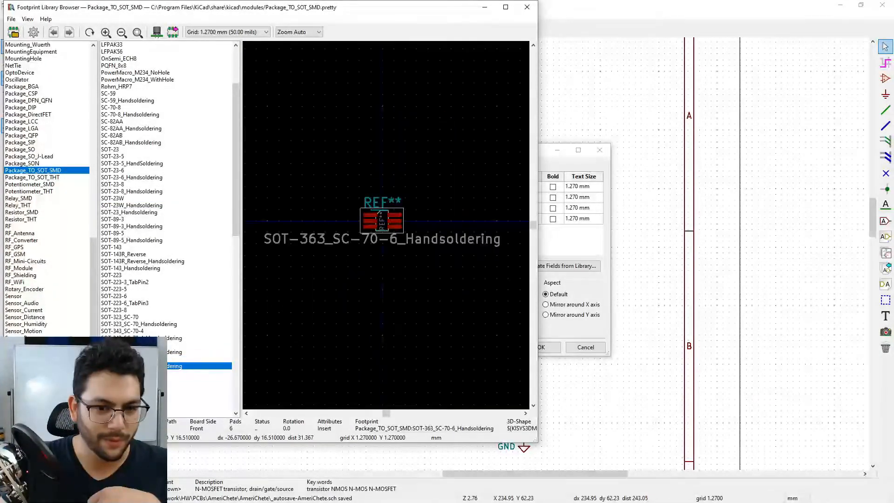
{"action": "scroll", "coordinate": [135, 366], "scroll_direction": "down", "scroll_amount": 1}
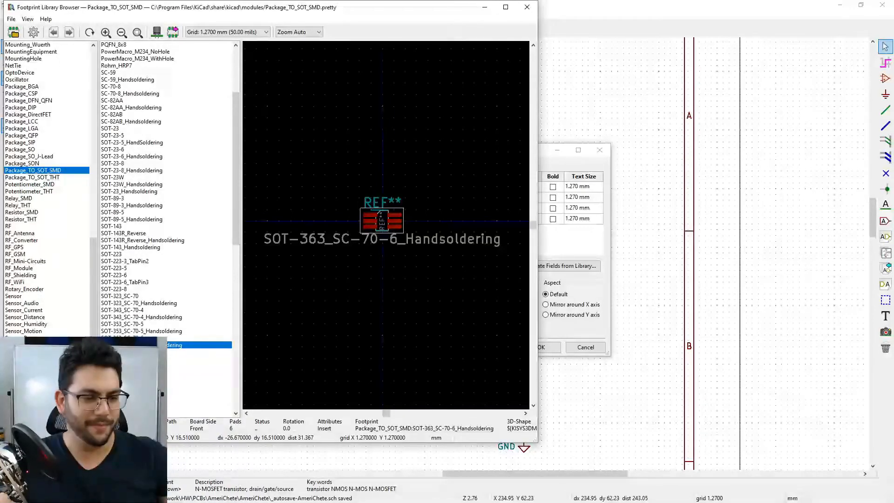
{"action": "left_click", "coordinate": [141, 339]}
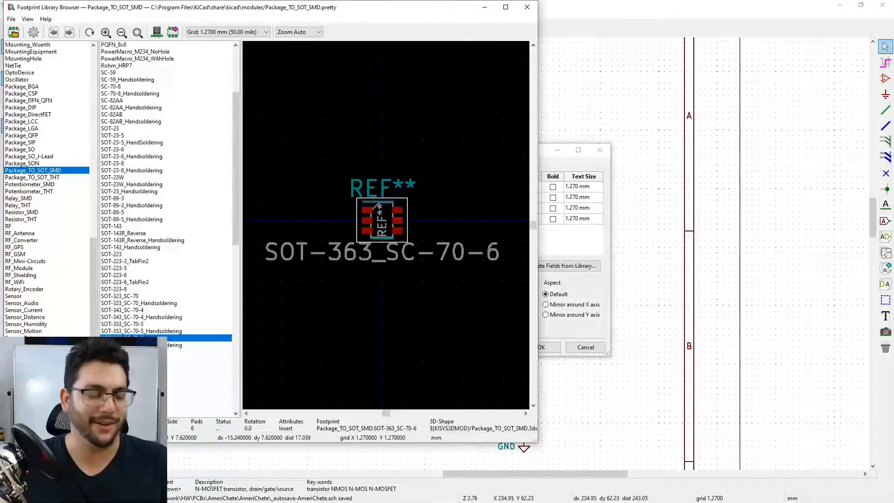
Step: Set the footprint preview grid to 0.0254 mm (1.00 mils) and examine the pads of the SOT-363_SC-70-6 footprint
{"action": "scroll", "coordinate": [170, 192], "scroll_direction": "down", "scroll_amount": 1}
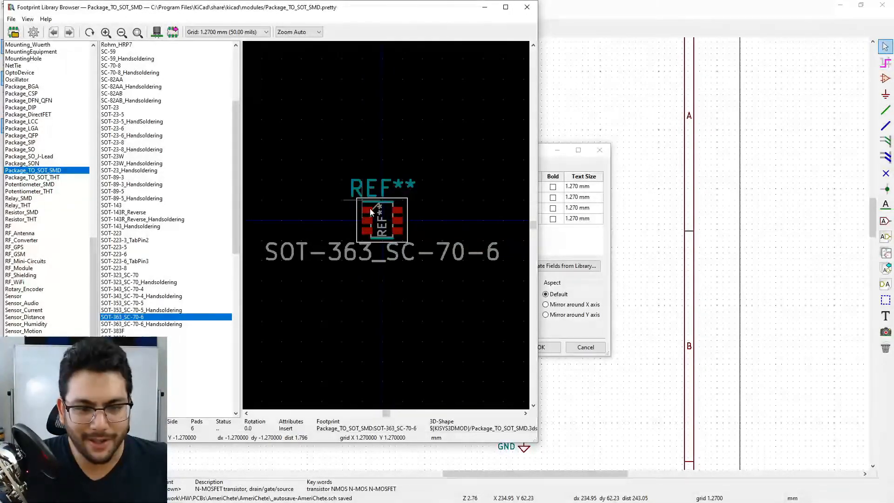
{"action": "left_click", "coordinate": [261, 32]}
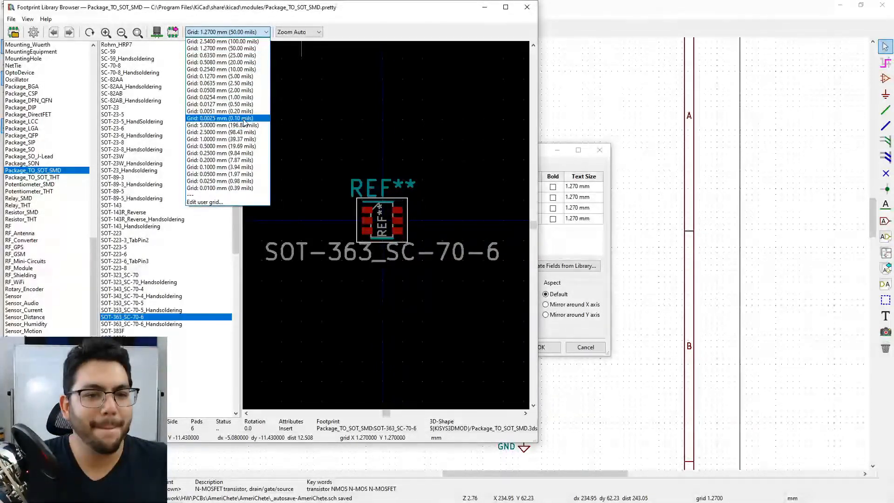
{"action": "left_click", "coordinate": [242, 97]}
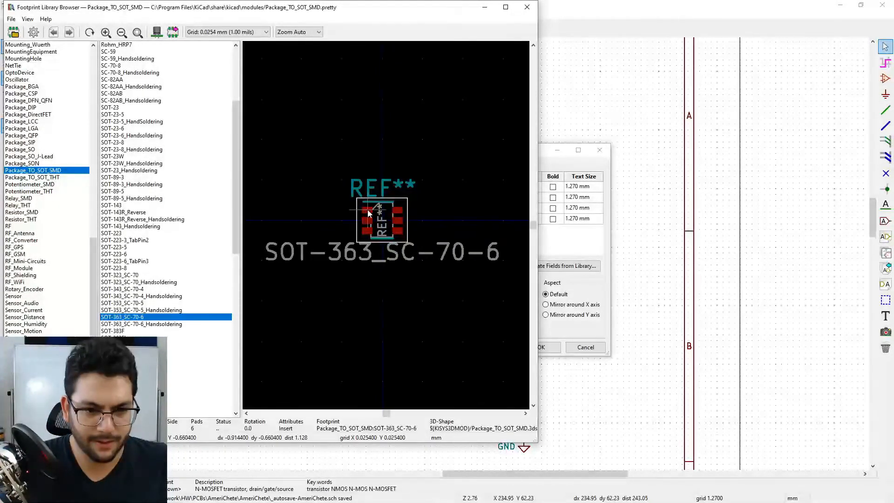
{"action": "right_click", "coordinate": [366, 211]}
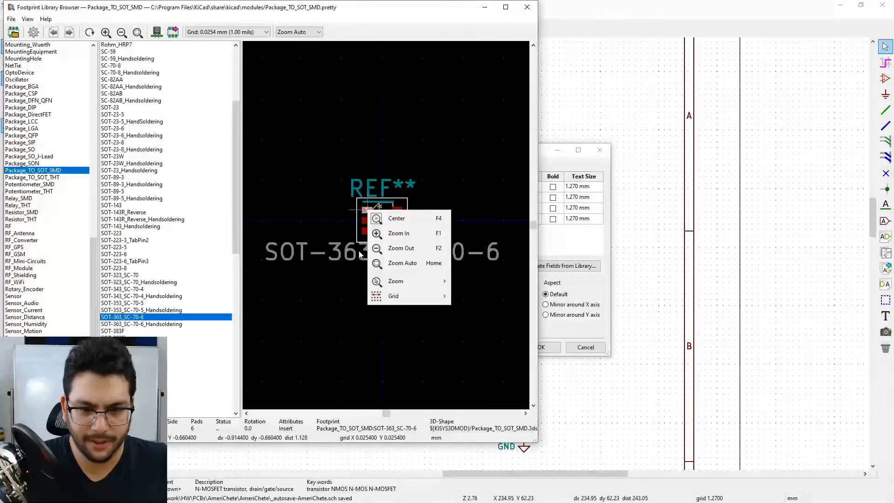
{"action": "left_click", "coordinate": [378, 8]}
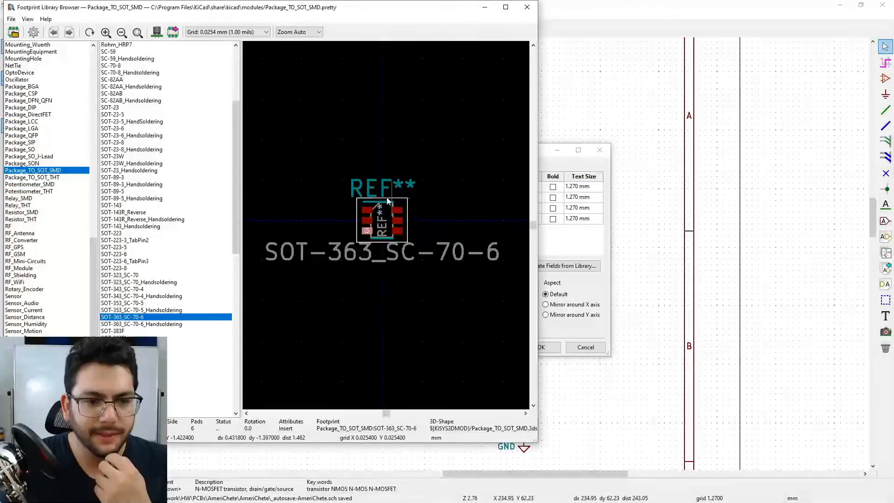
Step: Switch to Firefox and examine the SOT363 package outline and reflow soldering dimensions in the BSD316SN datasheet
{"action": "key", "text": "alt+Tab"}
{"action": "key", "text": "Tab"}
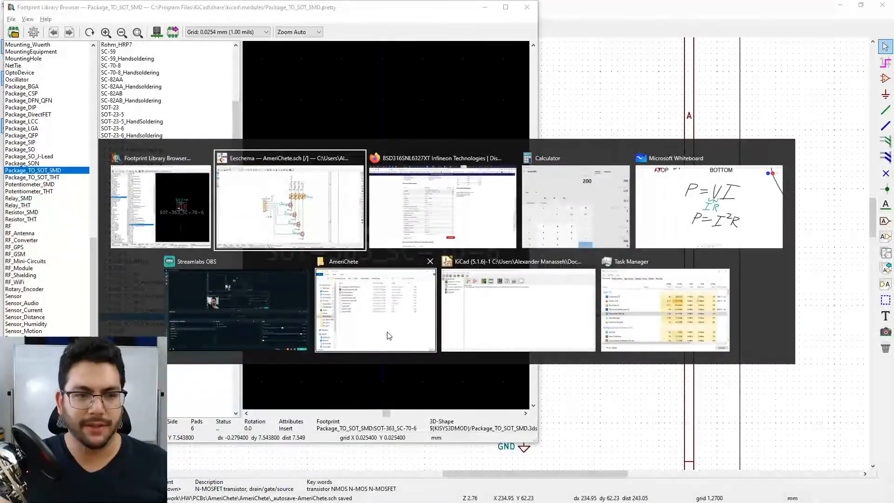
{"action": "scroll", "coordinate": [415, 196], "scroll_direction": "up", "scroll_amount": 3}
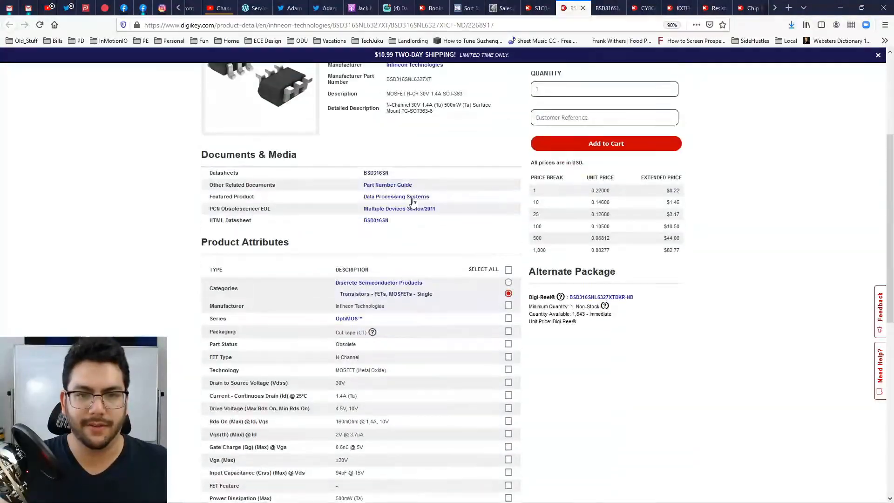
{"action": "left_click", "coordinate": [387, 176]}
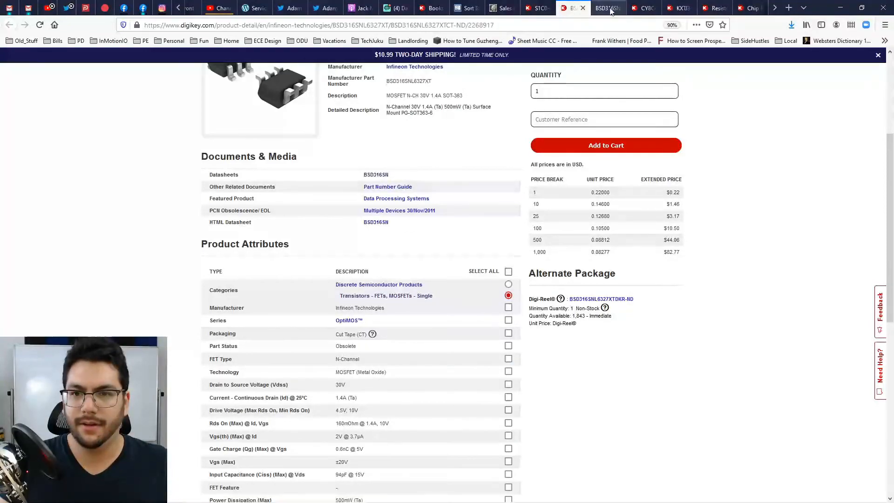
{"action": "scroll", "coordinate": [769, 251], "scroll_direction": "down", "scroll_amount": 5}
{"action": "left_click_drag", "start_coordinate": [890, 105], "coordinate": [891, 418]}
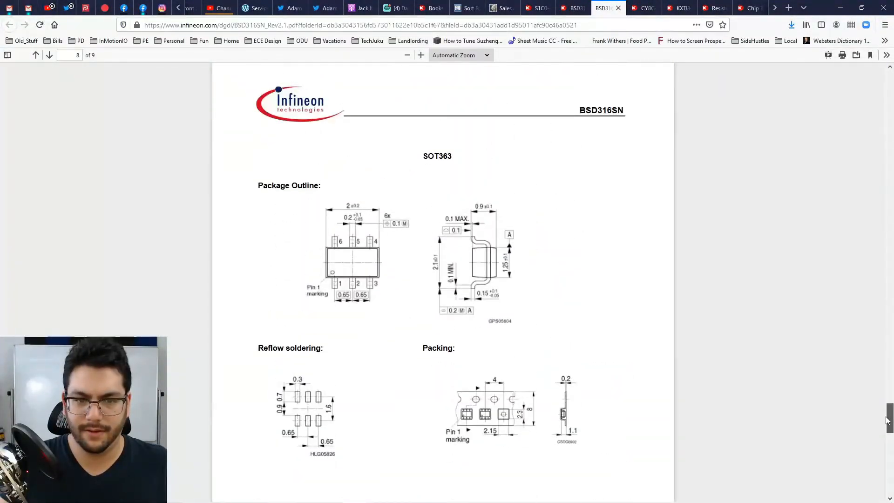
{"action": "scroll", "coordinate": [396, 293], "scroll_direction": "up", "scroll_amount": 7, "text": "ctrl"}
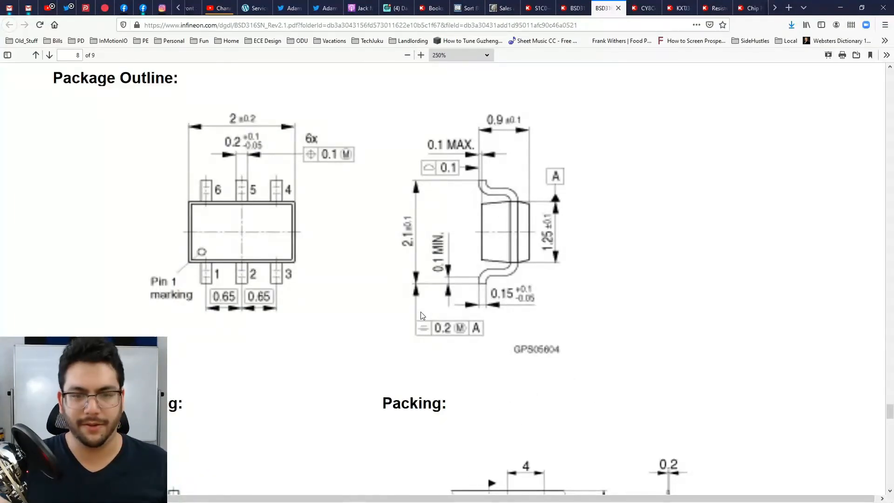
{"action": "scroll", "coordinate": [376, 311], "scroll_direction": "down", "scroll_amount": 5, "text": "ctrl"}
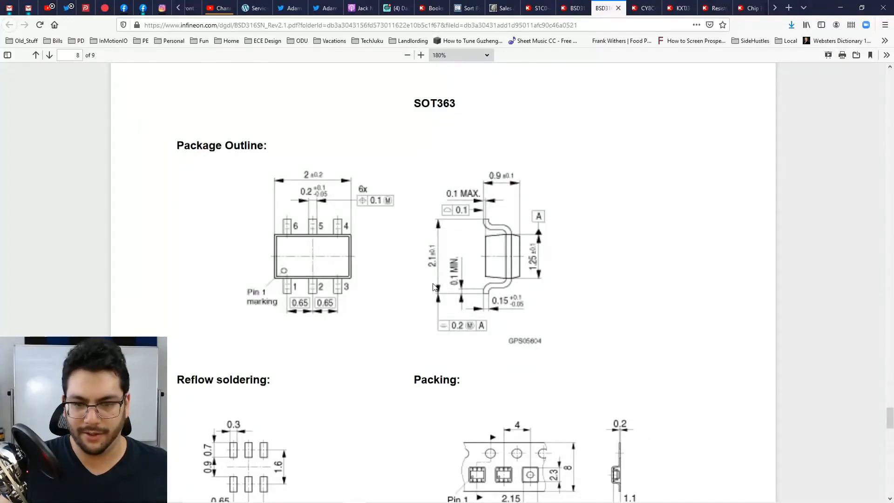
Step: Return to the KiCad footprint browser and assign Package_TO_SOT_SMD:SOT-363_SC-70-6 as the footprint of transistor Q1
{"action": "key", "text": "alt+Tab"}
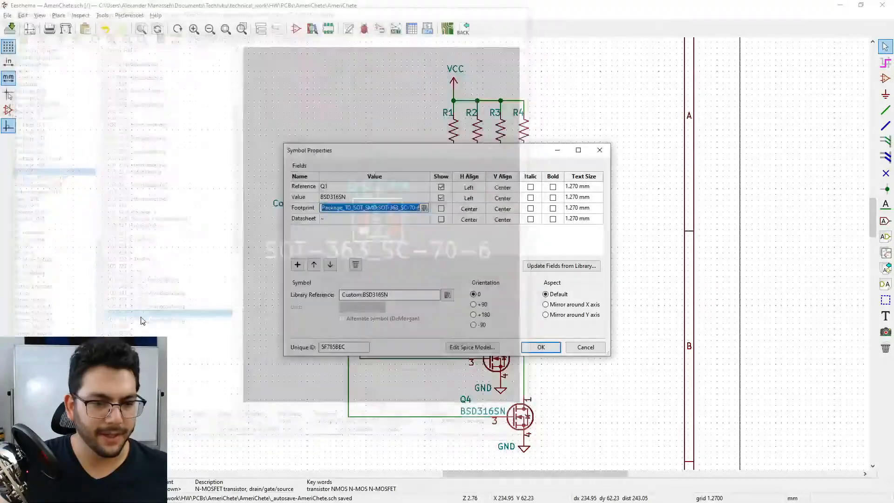
{"action": "double_click", "coordinate": [128, 317]}
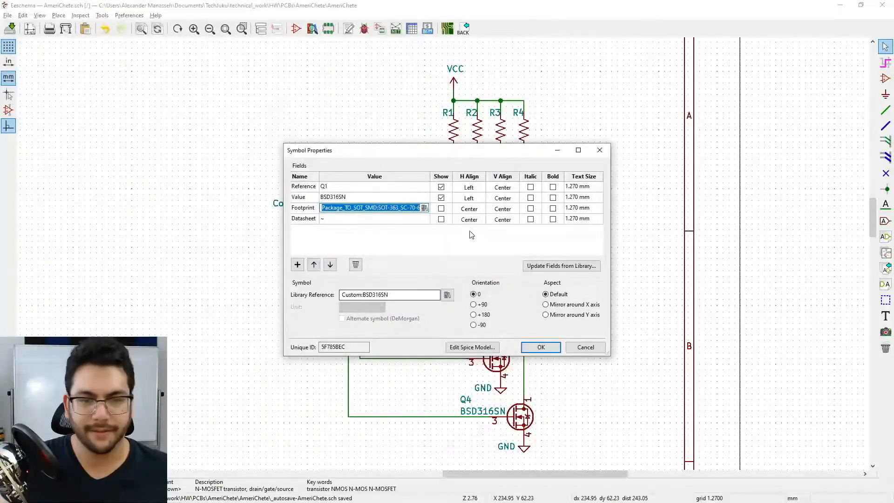
{"action": "left_click", "coordinate": [544, 346]}
Step: Set the footprint of transistor Q2 to Package_TO_SOT_SMD:SOT-363_SC-70-6, keeping its reference as Q2
{"action": "key", "text": "e"}
{"action": "type", "text": "Package_TO_SOT_SMD:SOT-363_SC-70-6"}
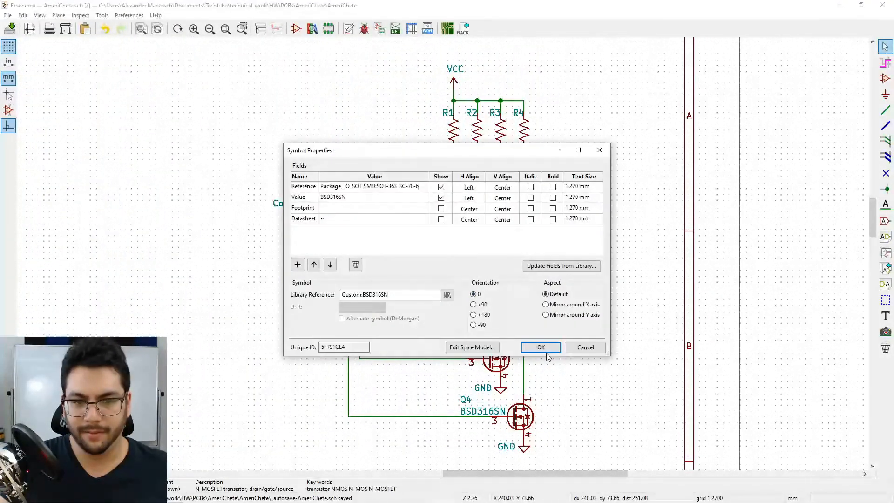
{"action": "key", "text": "Escape"}
{"action": "left_click", "coordinate": [365, 208]}
{"action": "type", "text": "Package_TO_SOT_SMD:SOT-363_SC-70-6"}
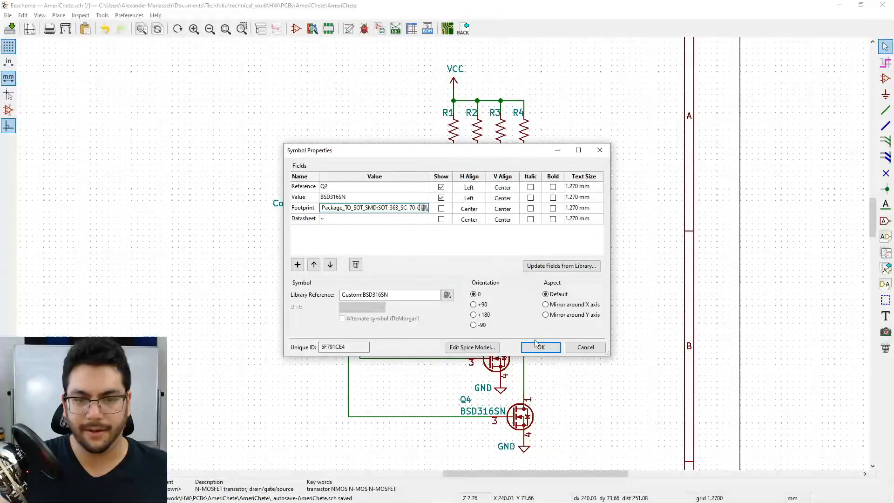
{"action": "left_click", "coordinate": [539, 347]}
Step: Give transistor Q3 the same Package_TO_SOT_SMD:SOT-363_SC-70-6 footprint as Q2
{"action": "key", "text": "e"}
{"action": "left_click", "coordinate": [362, 210]}
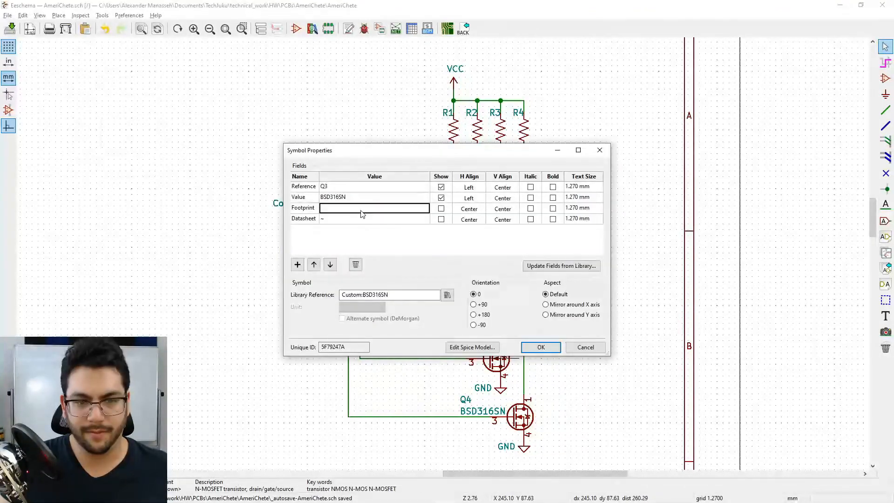
{"action": "type", "text": "Package_TO_SOT_SMD:SOT-23"}
{"action": "left_click", "coordinate": [540, 347]}
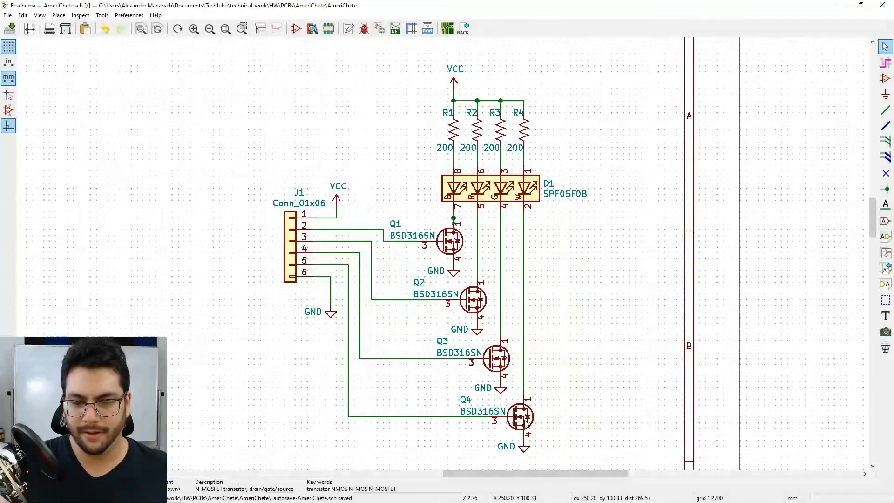
Step: Assign the Package_TO_SOT_SMD:SOT-363_SC-70-6 footprint to transistor Q4
{"action": "key", "text": "e"}
{"action": "left_click", "coordinate": [362, 210]}
{"action": "type", "text": "Package_TO_SOT_SMD:SOT-363_SC-70-6"}
{"action": "left_click", "coordinate": [539, 347]}
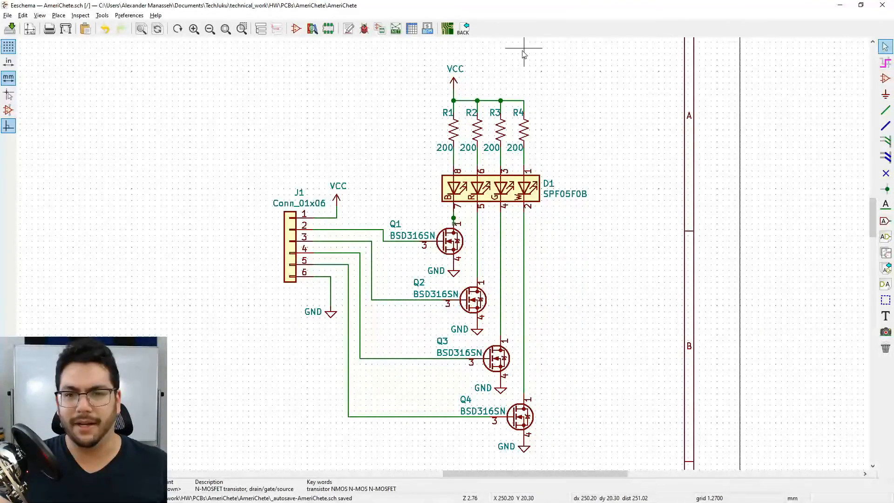
{"action": "mouse_move", "coordinate": [374, 499]}
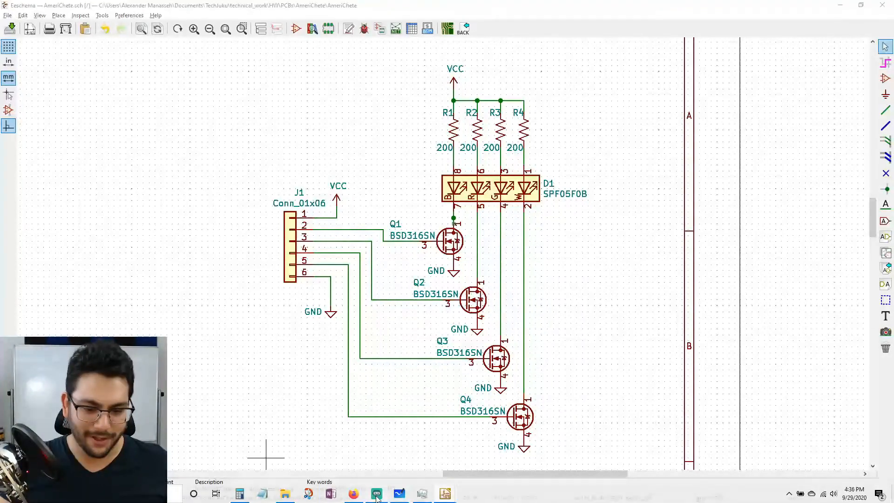
{"action": "left_click", "coordinate": [376, 493]}
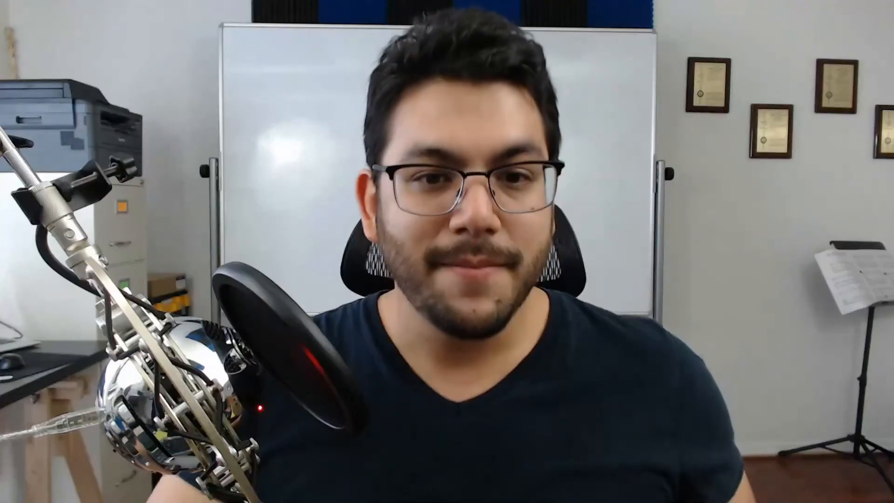